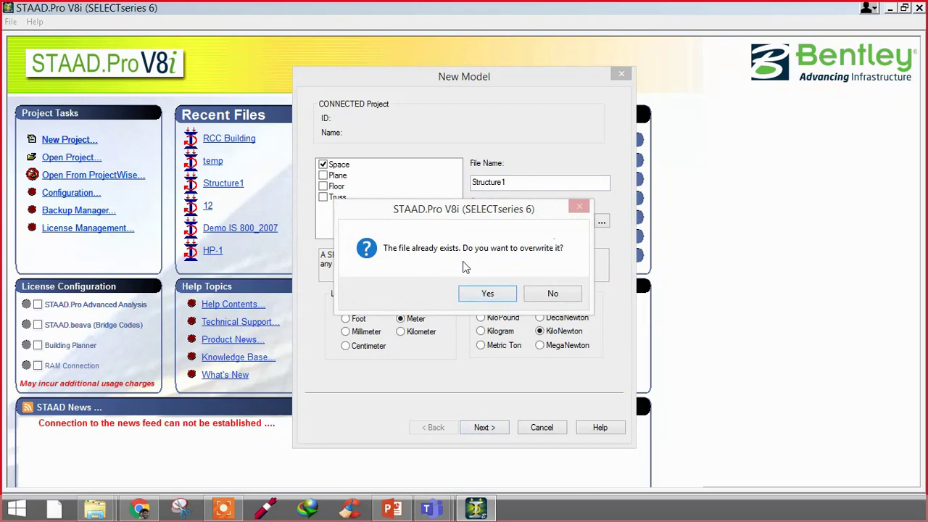
Step: Overwrite the existing Structure1 file to create the model with Add Beam, and close the Snap Node/Beam dialog
click(493, 295)
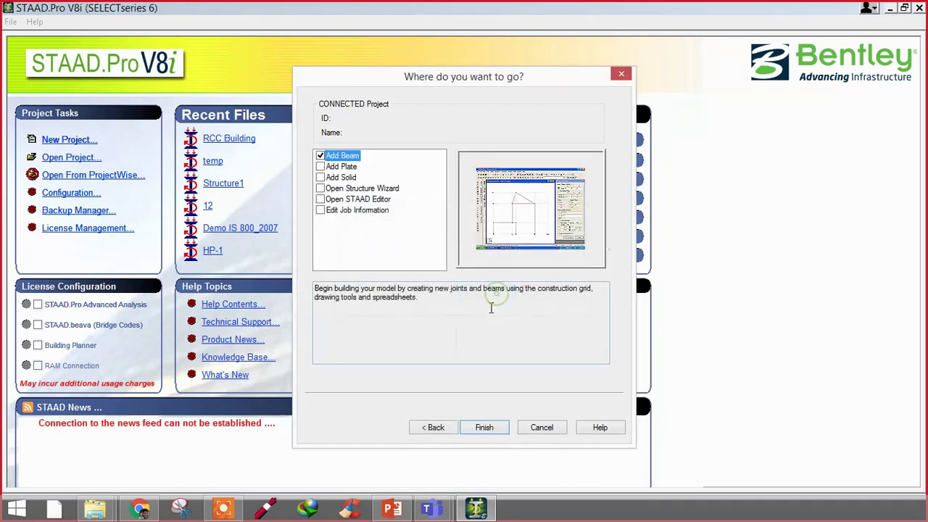
click(485, 428)
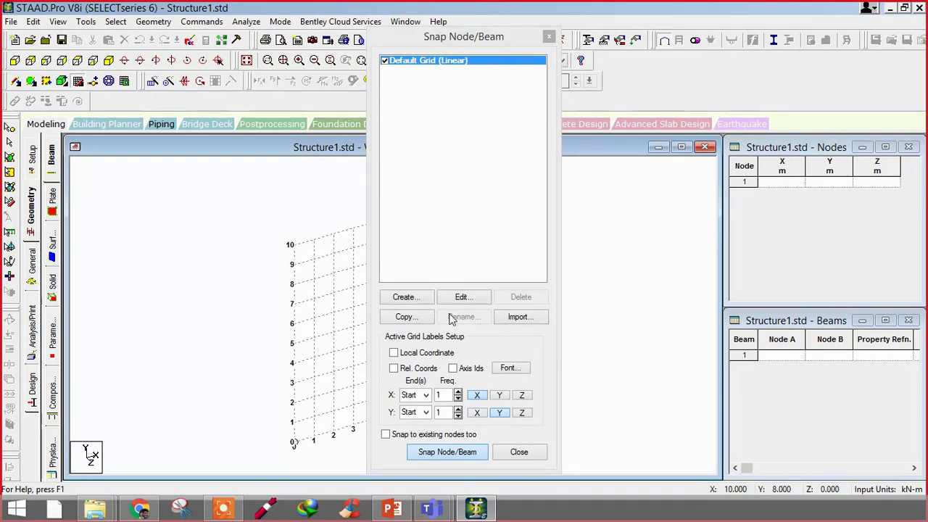
drag(406, 46, 546, 45)
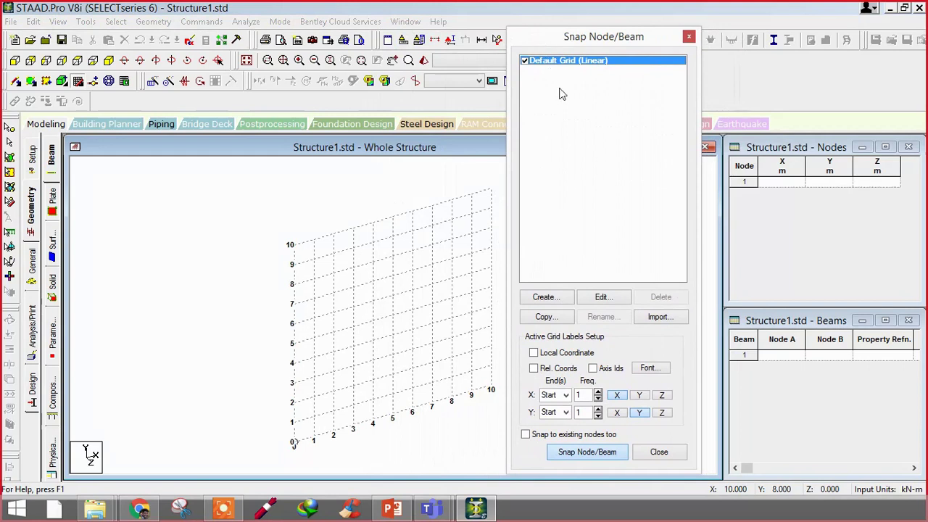
click(661, 453)
click(681, 147)
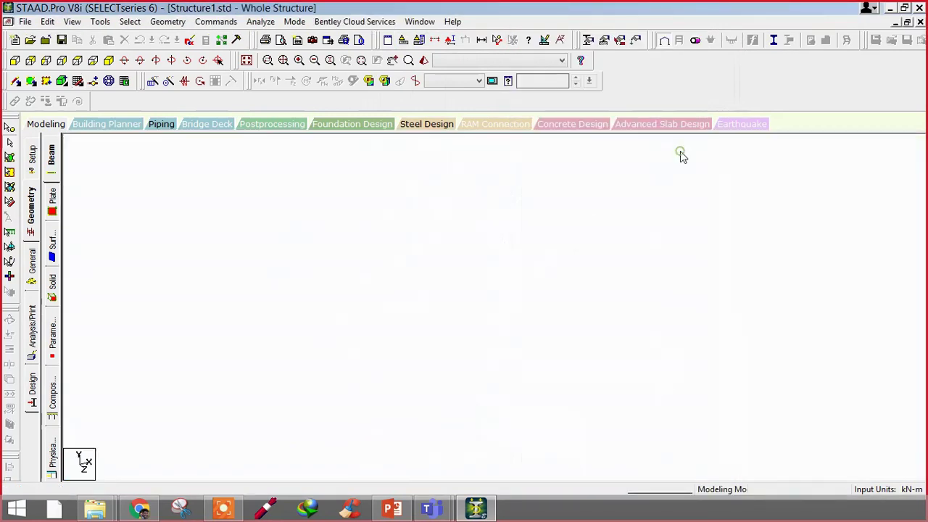
click(907, 22)
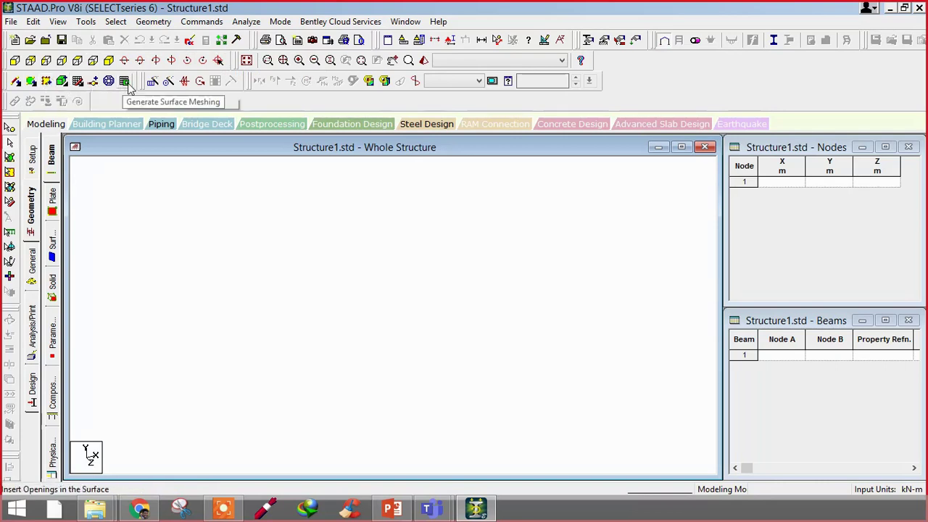
click(9, 131)
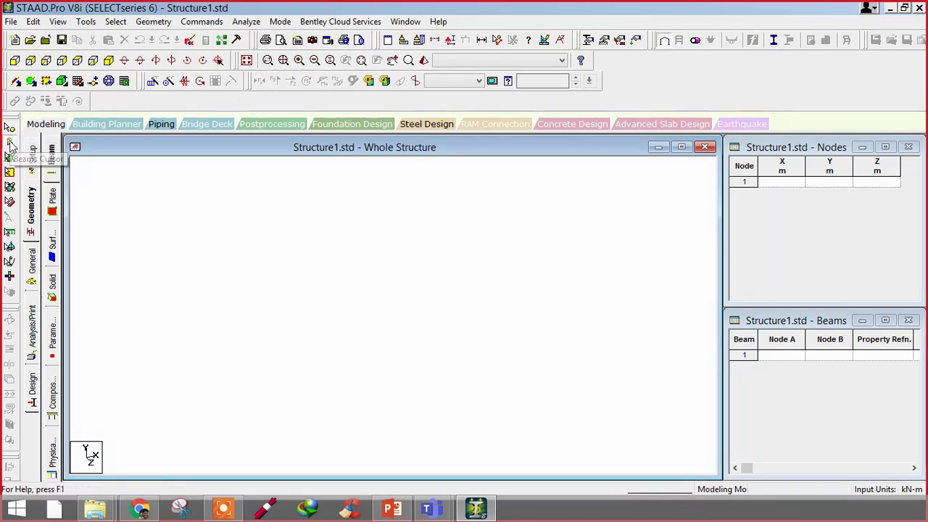
click(10, 172)
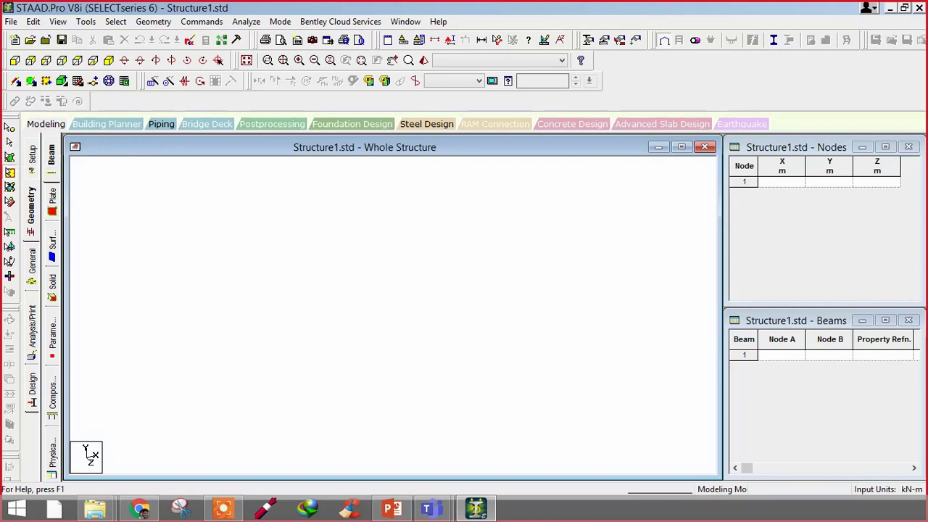
click(48, 119)
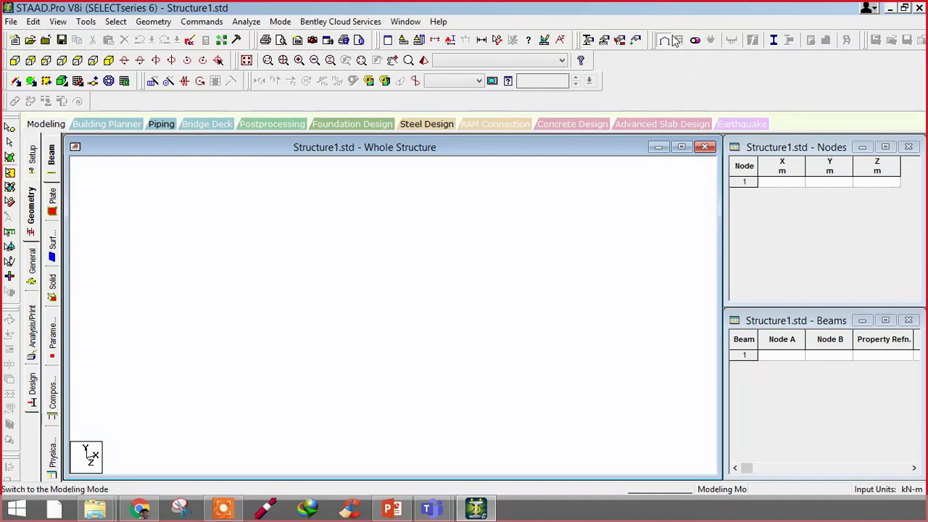
Step: Open the toolbar customization, switch the Mode toolbar off and on again, and accept the settings
click(85, 21)
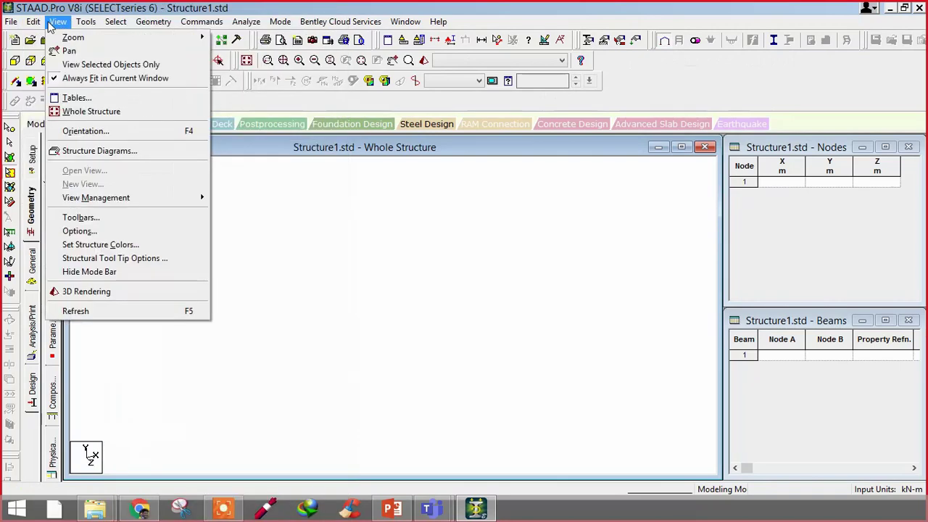
click(105, 217)
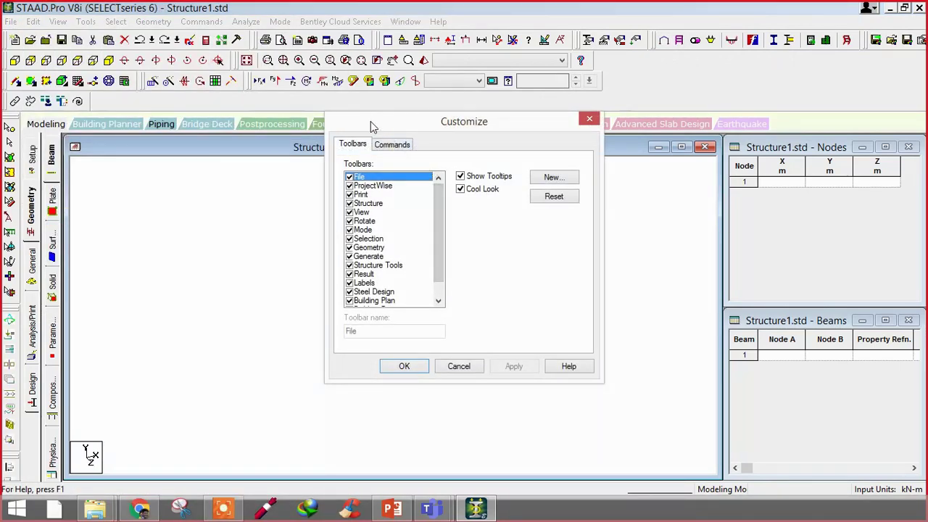
drag(371, 127, 511, 230)
drag(578, 359, 577, 391)
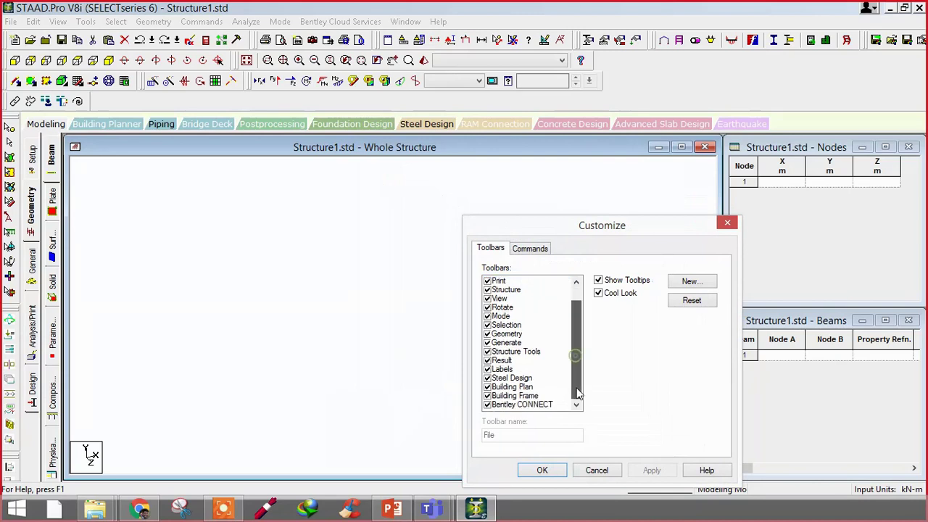
click(495, 317)
click(487, 317)
click(487, 317)
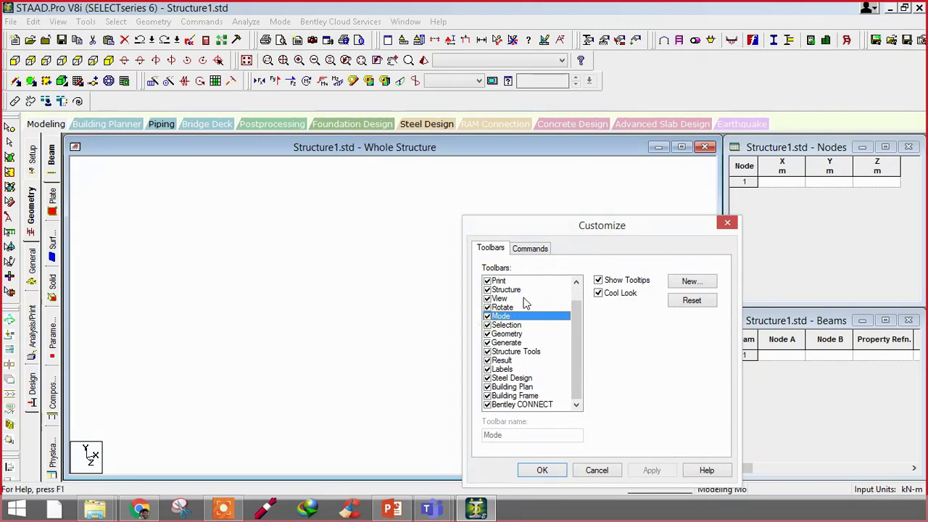
click(488, 317)
click(488, 317)
click(488, 316)
click(487, 316)
click(536, 471)
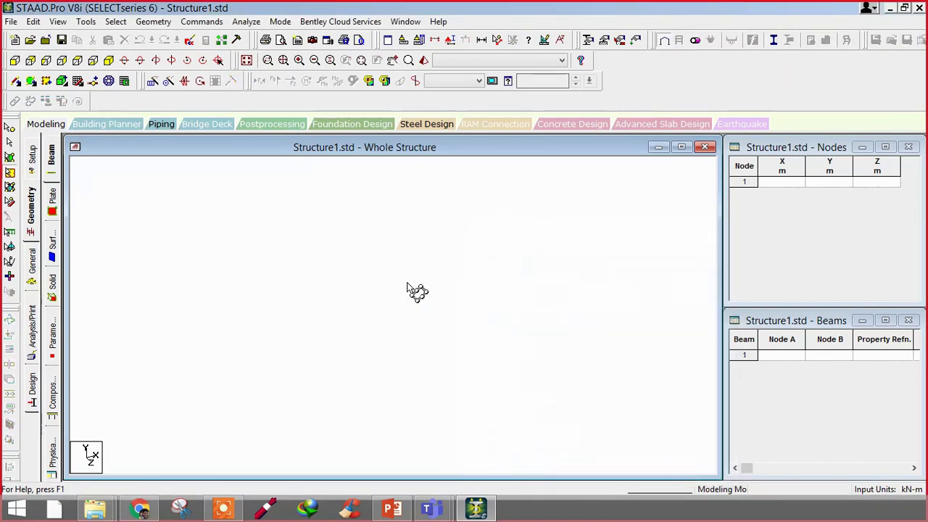
Step: View the Steel Design and Piping modes, and return to the Modeling mode's job setup page
click(93, 125)
click(366, 124)
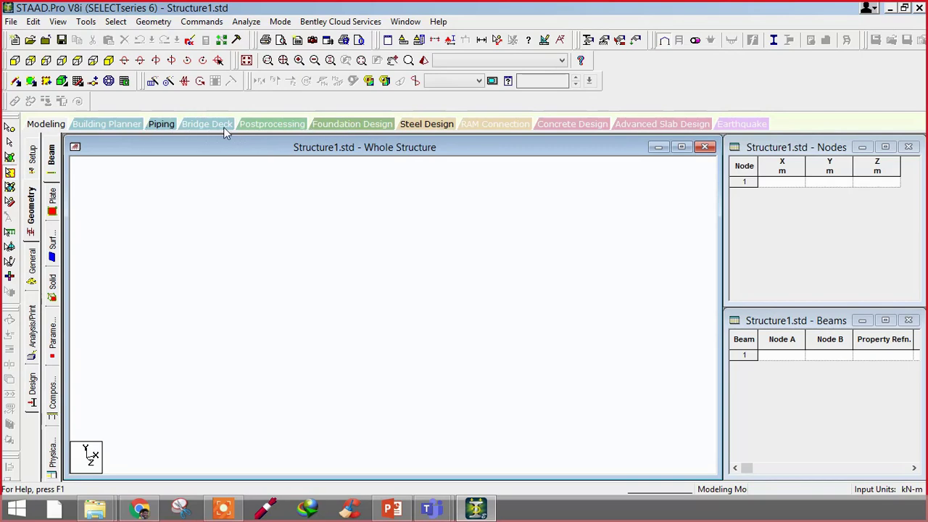
click(415, 128)
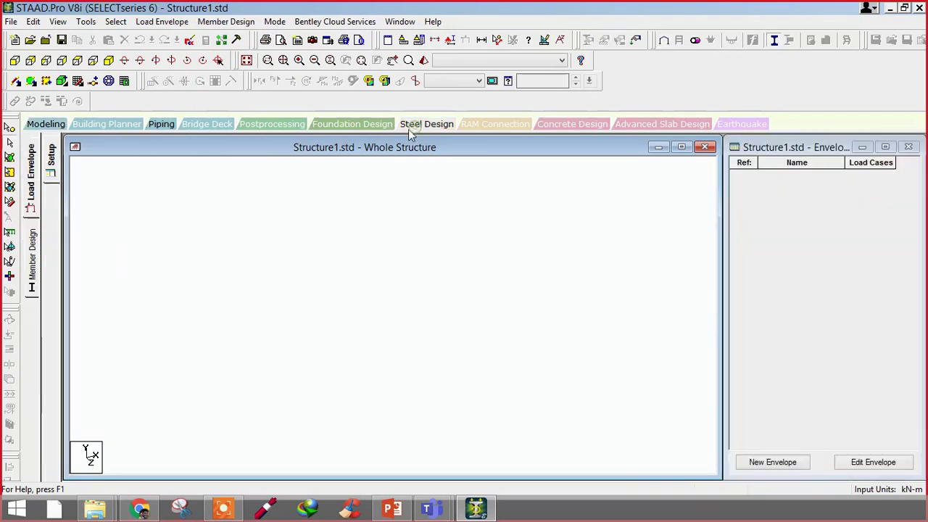
click(161, 126)
click(46, 124)
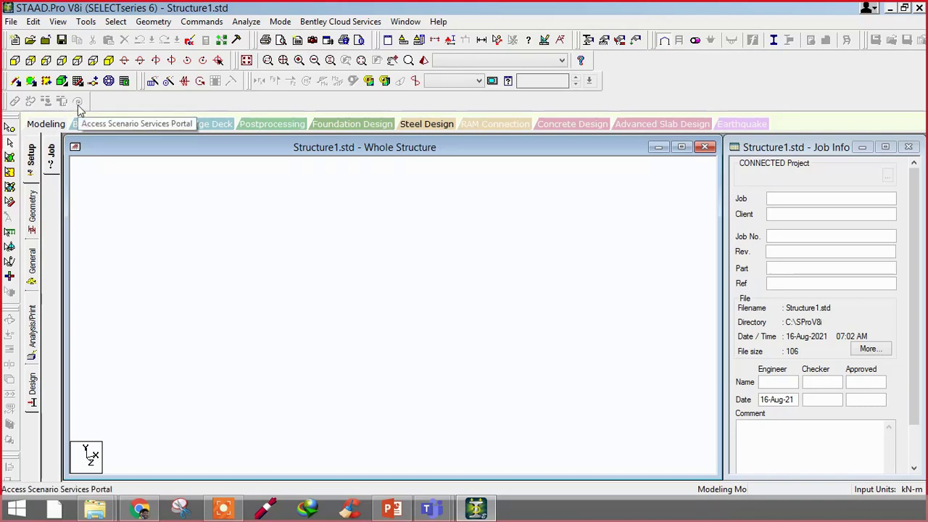
click(47, 126)
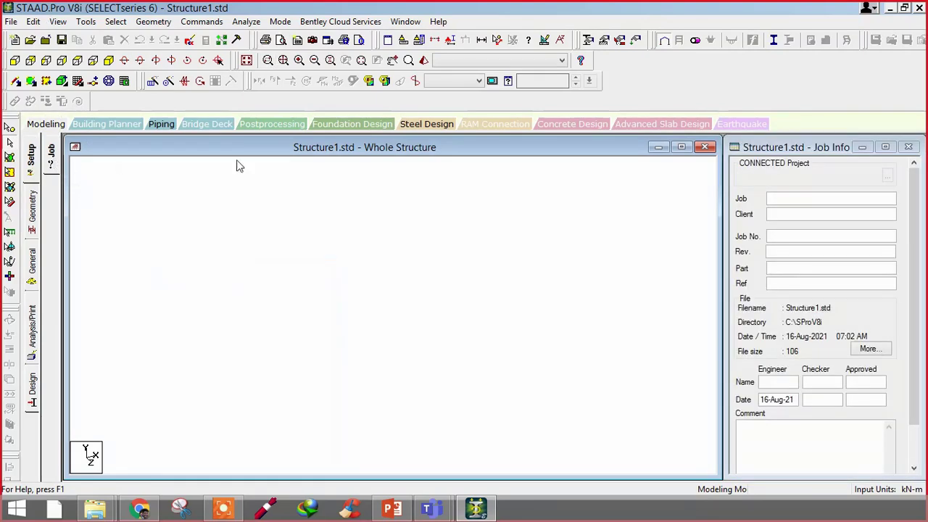
Step: In the job information, enter the job as ewtged, the client as dgdfgd and the job number as dfgdf
drag(783, 149, 430, 138)
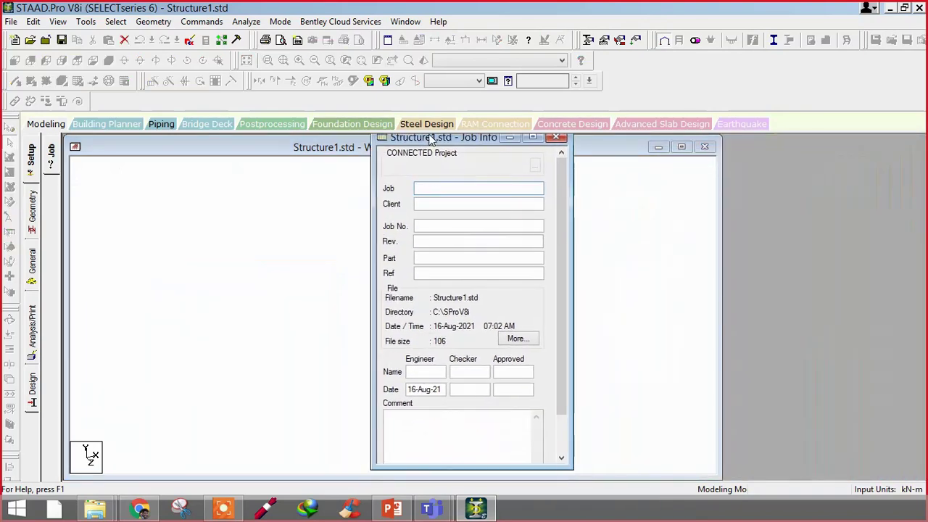
click(419, 190)
text(ewtged)
click(432, 204)
text(dgl)
click(428, 229)
text(dfgdf)
Step: Set the job revision to 1.0 and place the Job Info window back beside the structure view
click(426, 242)
text(dfgd)
double_click(426, 244)
text(1.0)
click(428, 257)
click(424, 271)
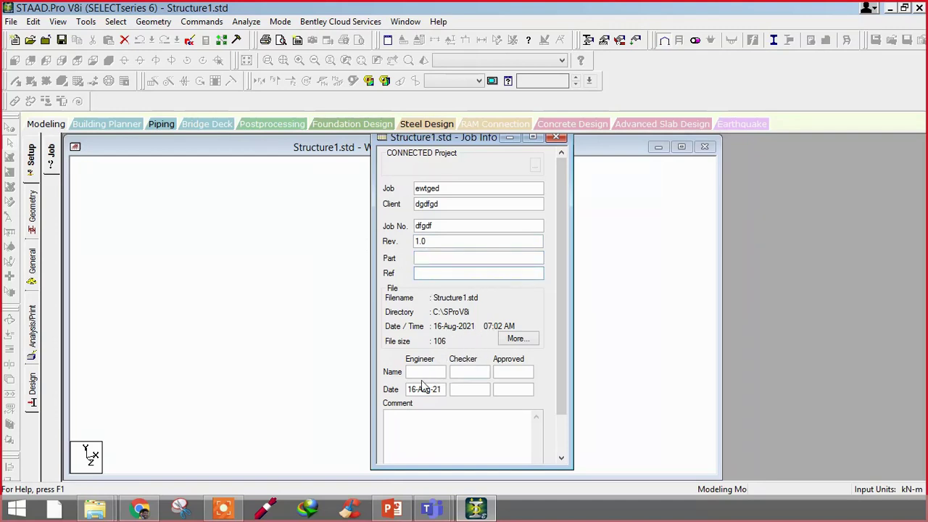
click(461, 372)
click(507, 372)
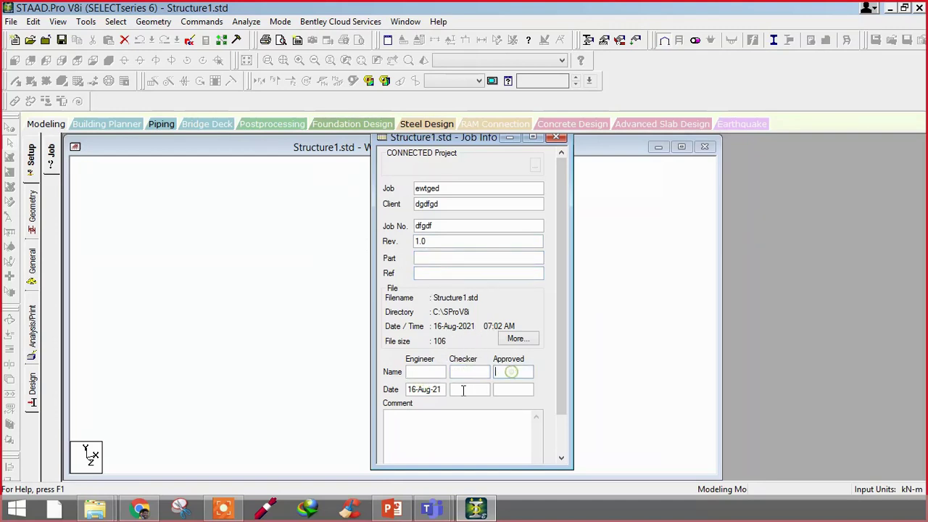
drag(404, 139, 747, 148)
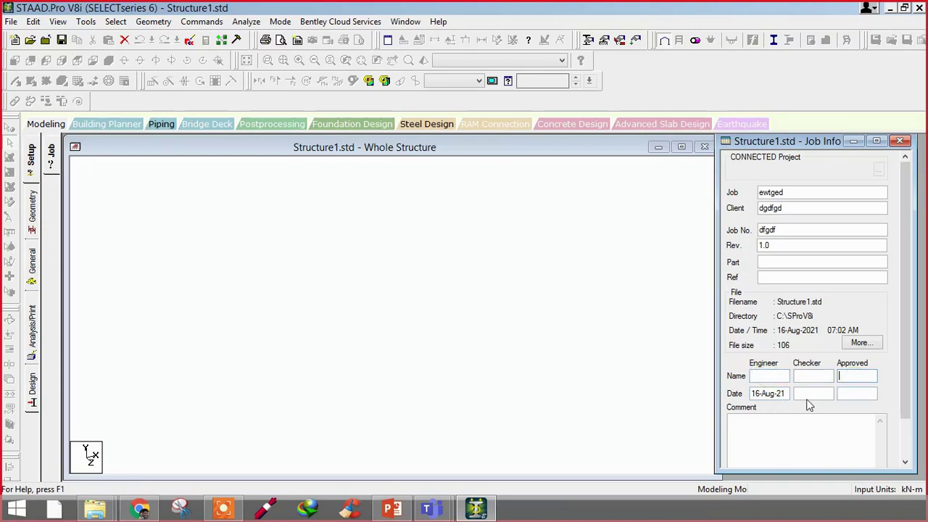
Step: Enter trial text in the job information's comment field and delete it again
click(767, 426)
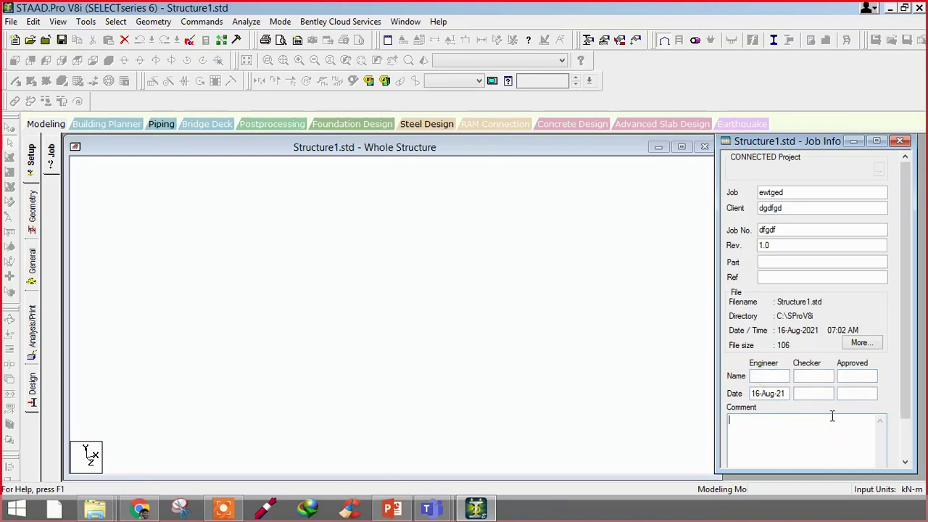
text(load)
key(Return)
text(e)
click(774, 425)
key(BackSpace)
key(BackSpace)
key(BackSpace)
key(BackSpace)
key(BackSpace)
key(BackSpace)
key(BackSpace)
key(BackSpace)
key(BackSpace)
key(BackSpace)
key(BackSpace)
key(BackSpace)
key(BackSpace)
text(dfgh)
key(shift+Home)
text(lo)
key(BackSpace)
key(BackSpace)
key(BackSpace)
Step: Go to the beam geometry page and close the Snap Node/Beam dialog
click(32, 207)
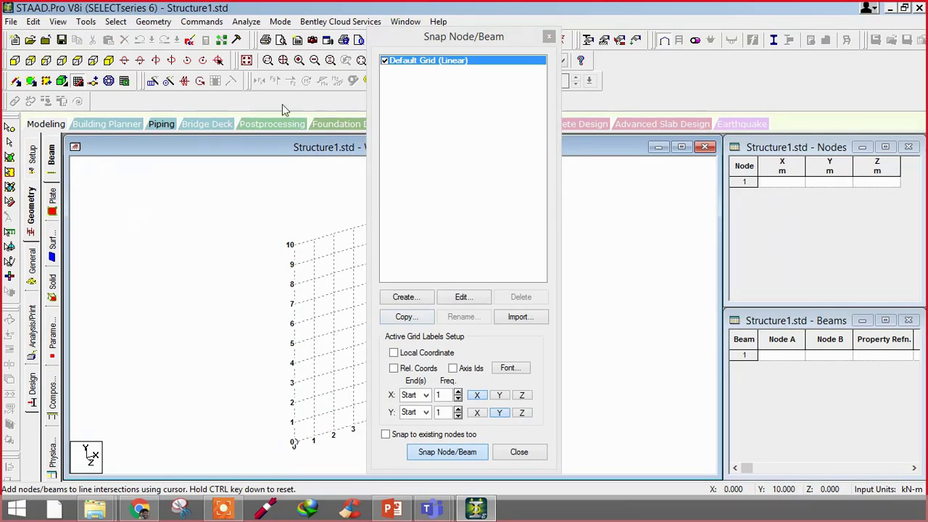
drag(426, 36, 420, 65)
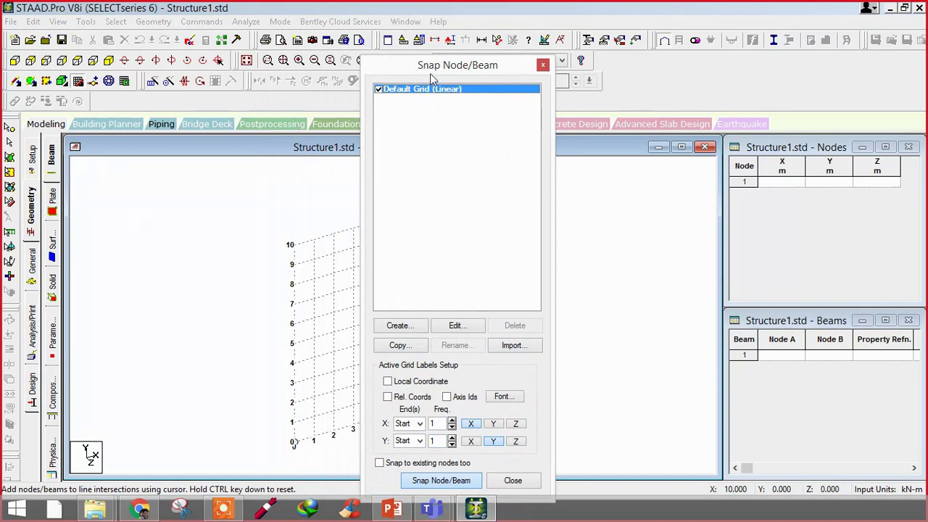
drag(426, 67, 442, 63)
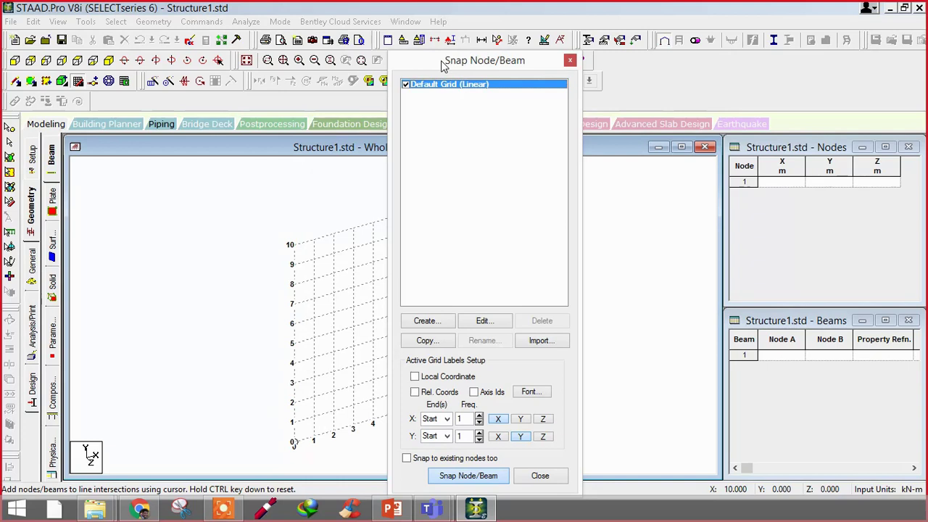
click(539, 478)
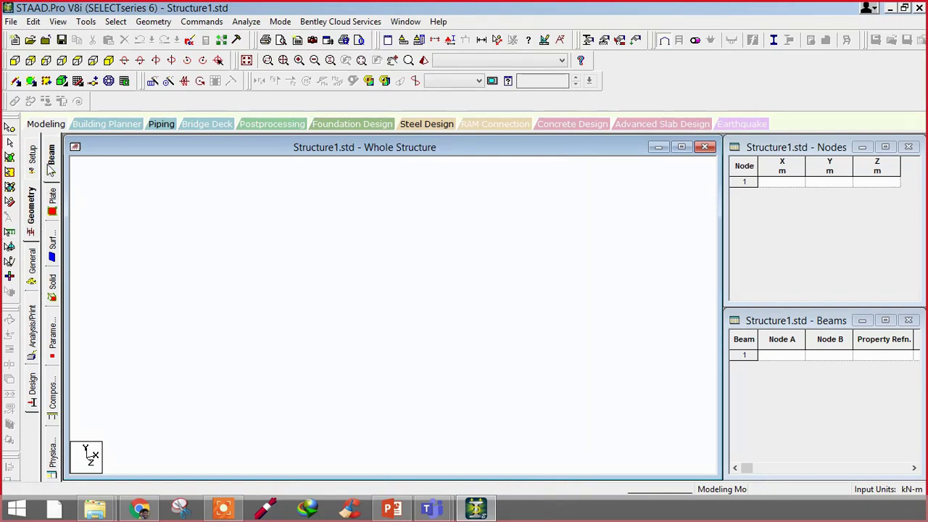
Step: Widen the Beams and Nodes tables so that all their columns fit
click(781, 334)
drag(723, 329, 382, 368)
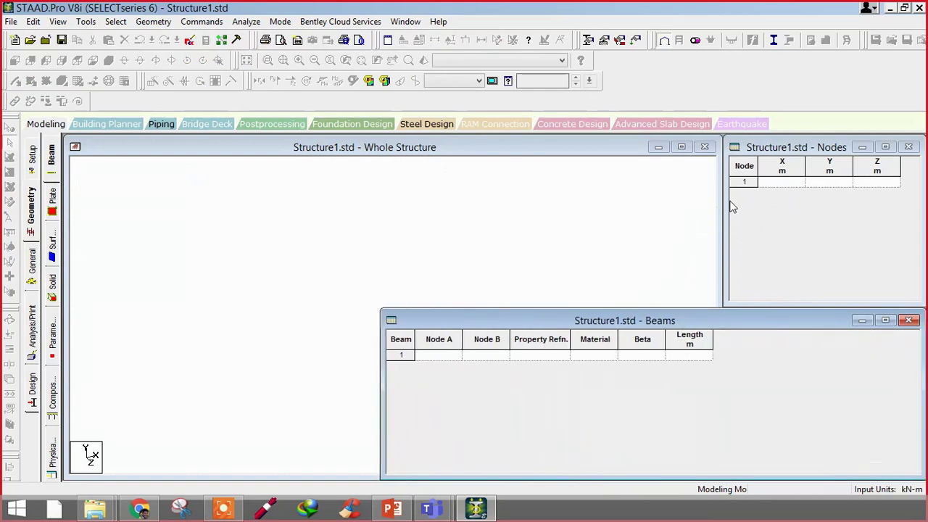
drag(724, 184, 382, 216)
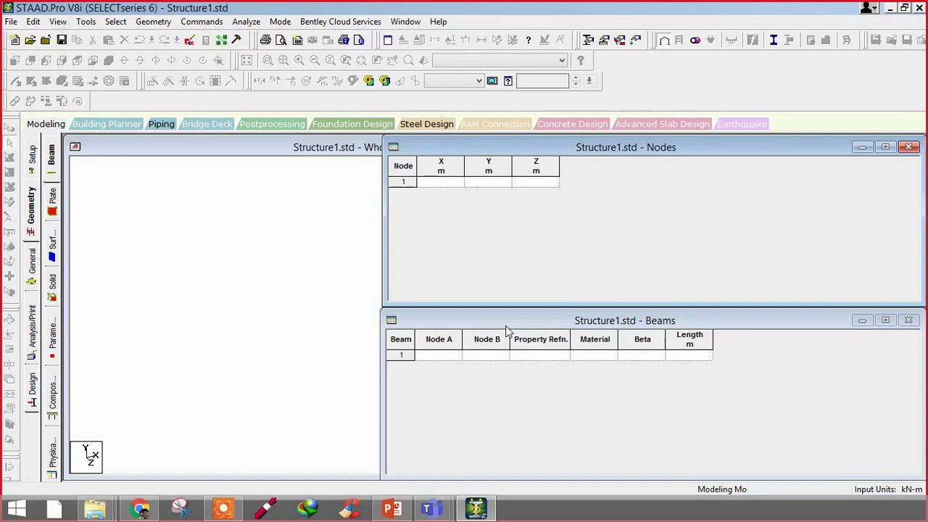
Step: Accept the Auto Save request and save the modified structure under its current name
click(225, 510)
click(225, 510)
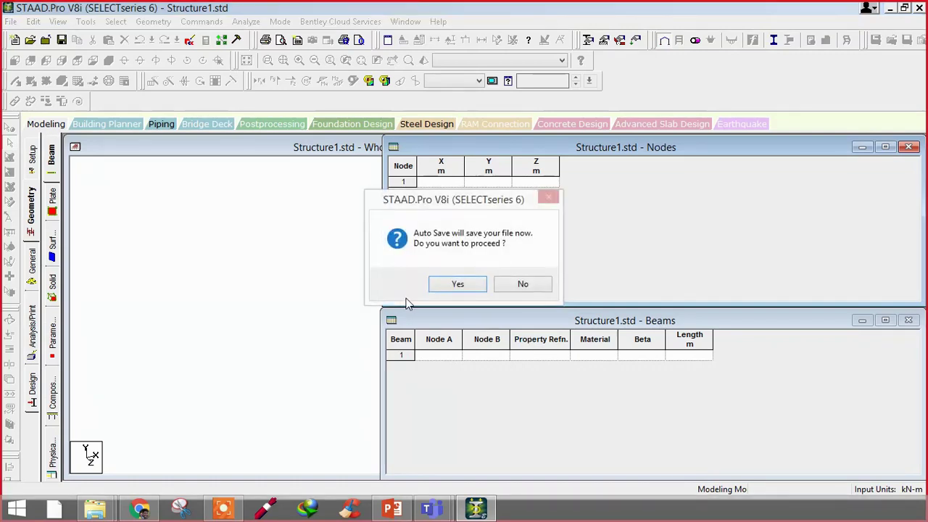
click(454, 283)
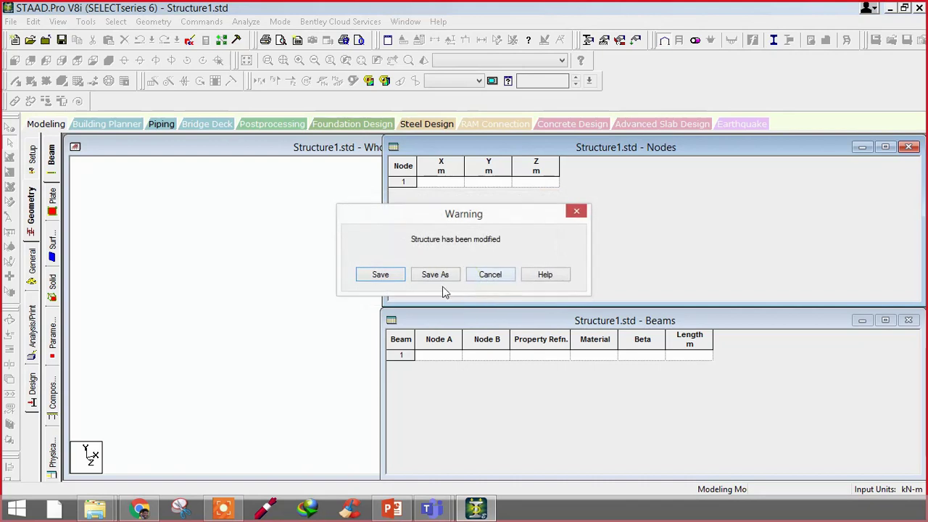
click(387, 274)
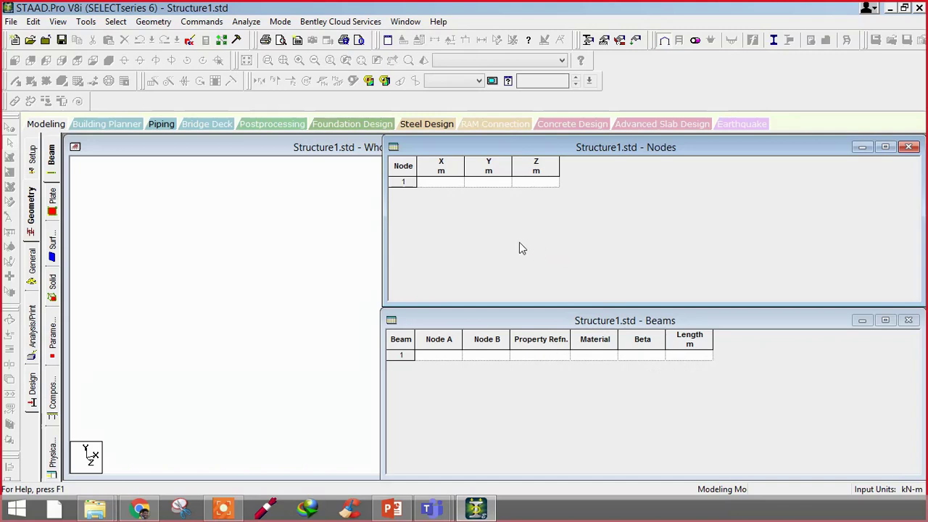
Step: Resize the Nodes table, the Beams table and the Whole Structure window so they sit side by side without overlapping
drag(385, 172, 632, 172)
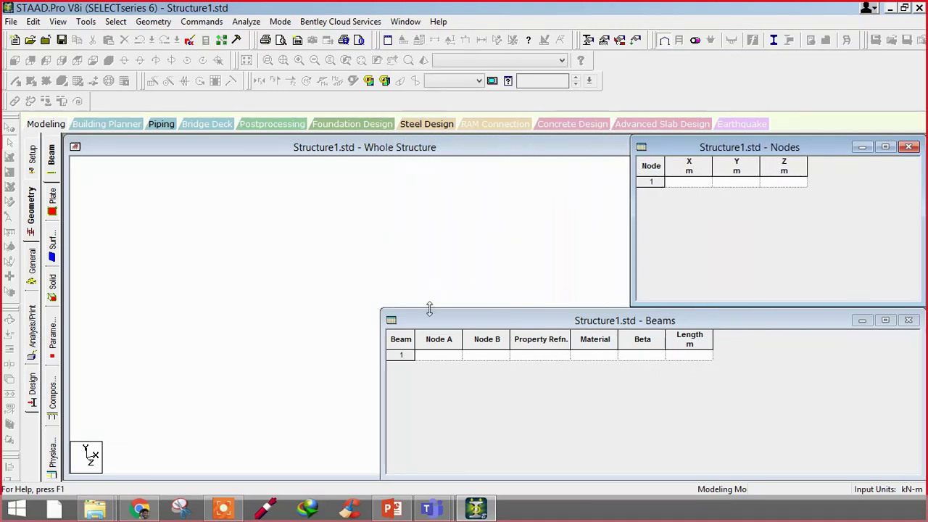
drag(381, 353, 632, 336)
click(540, 186)
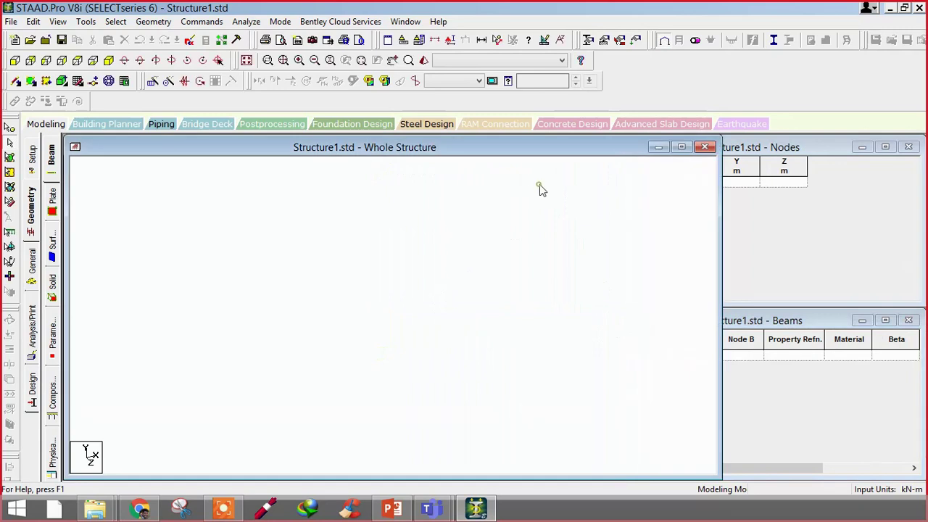
drag(720, 209, 630, 194)
Step: Enter node 1 in the Nodes table at the origin, with X, Y and Z set to 0 m
click(682, 183)
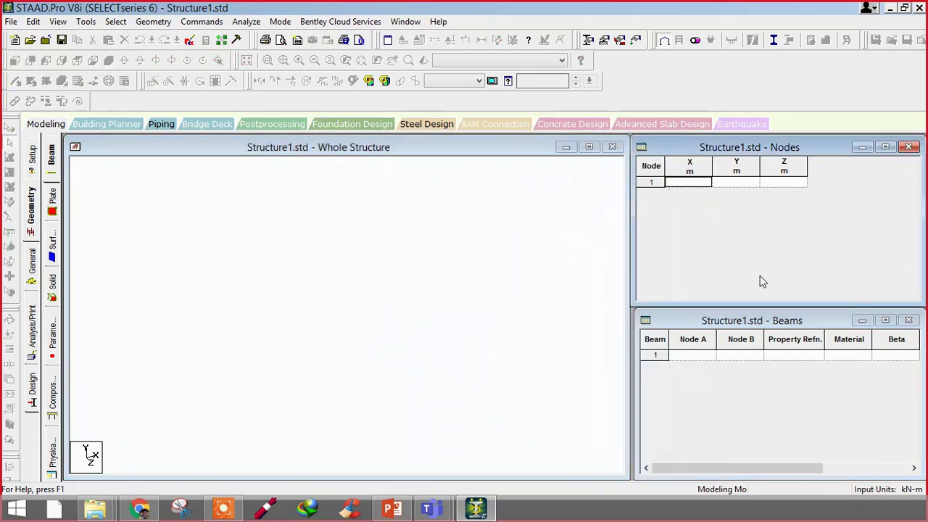
text(0)
click(729, 182)
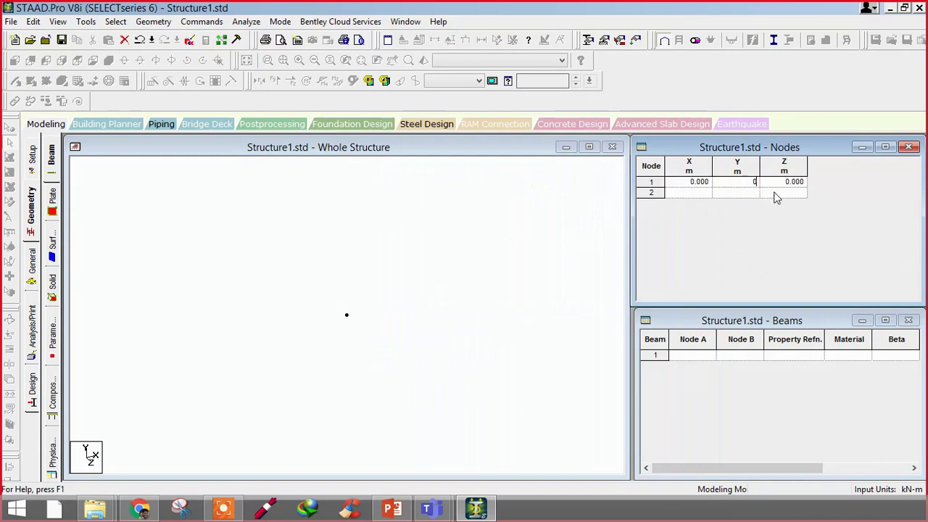
key(Tab)
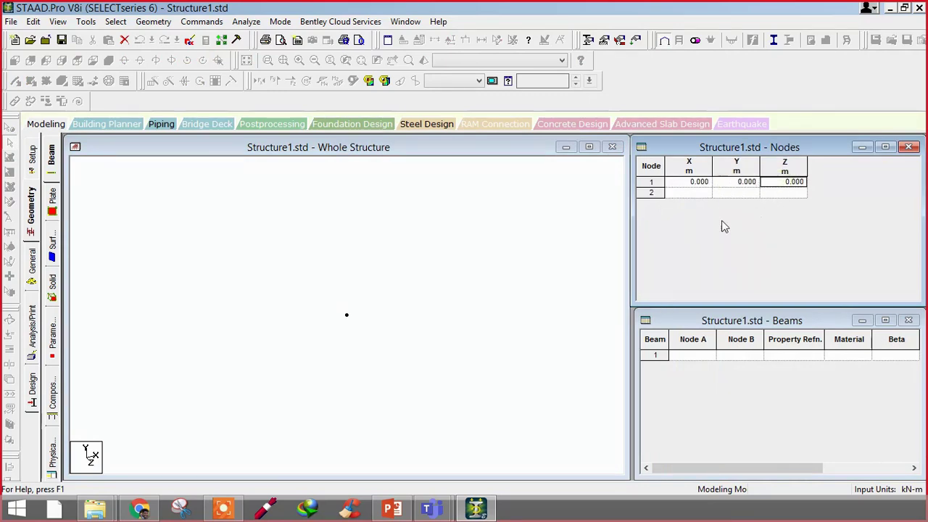
Step: Turn off the Node Numbers label for the structure view in the diagram label settings and apply it
click(354, 302)
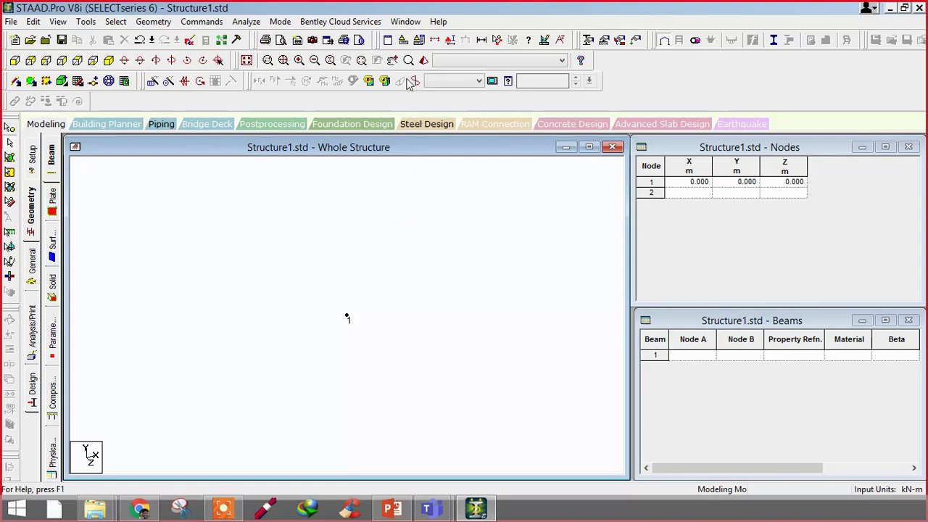
click(449, 42)
drag(451, 42, 745, 33)
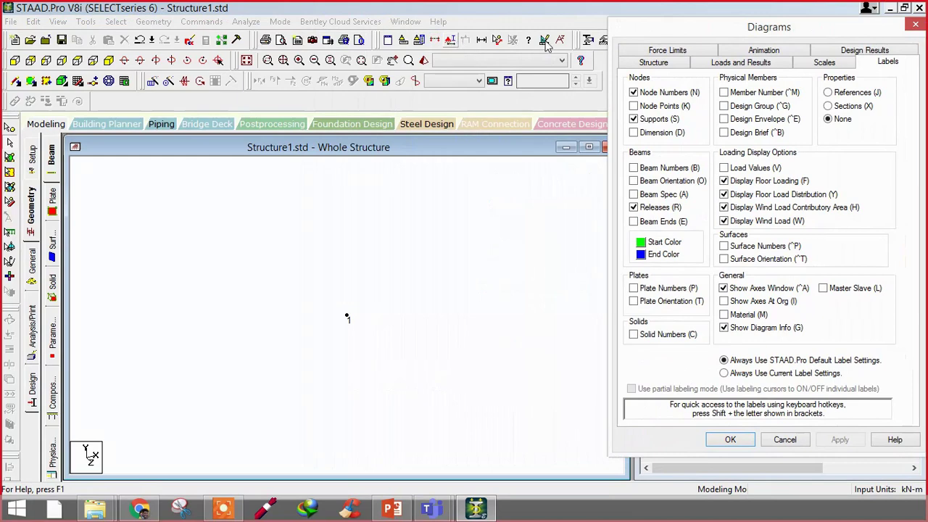
drag(647, 29, 432, 35)
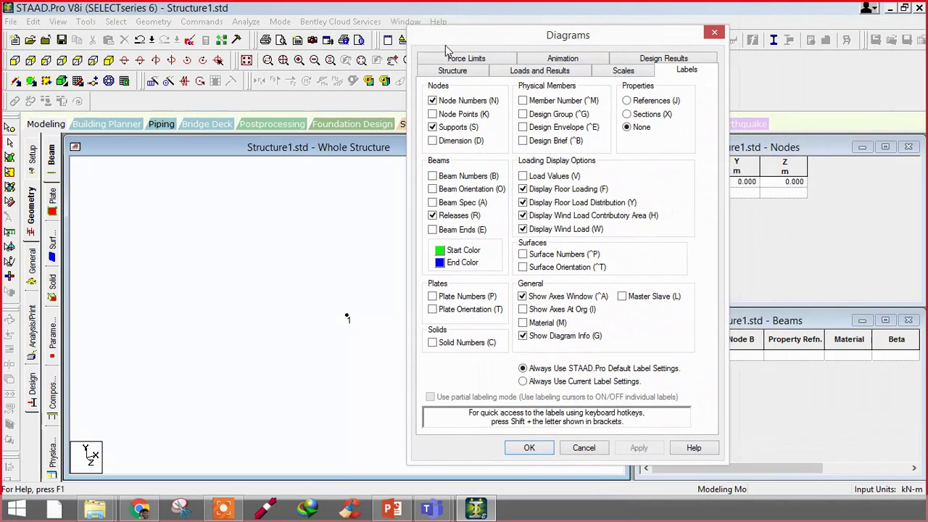
click(432, 100)
click(442, 102)
click(458, 105)
click(458, 106)
click(455, 103)
click(639, 447)
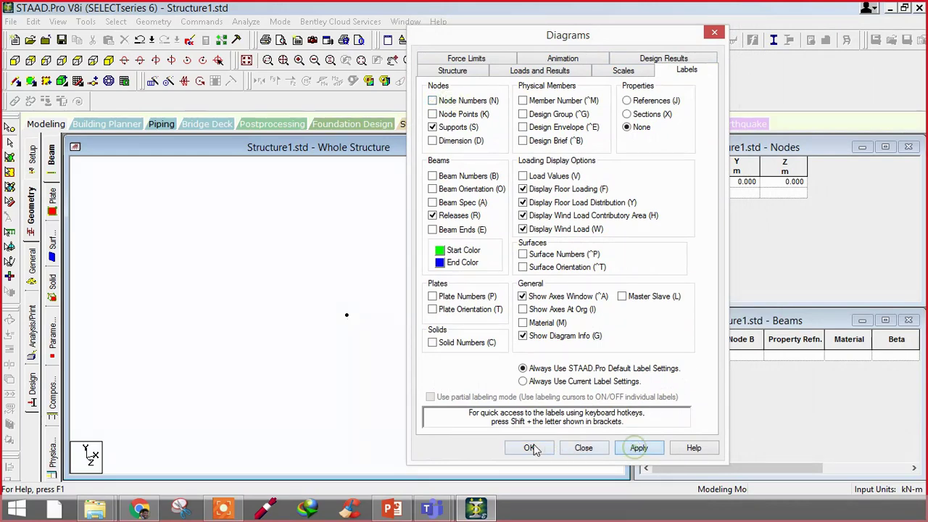
click(529, 447)
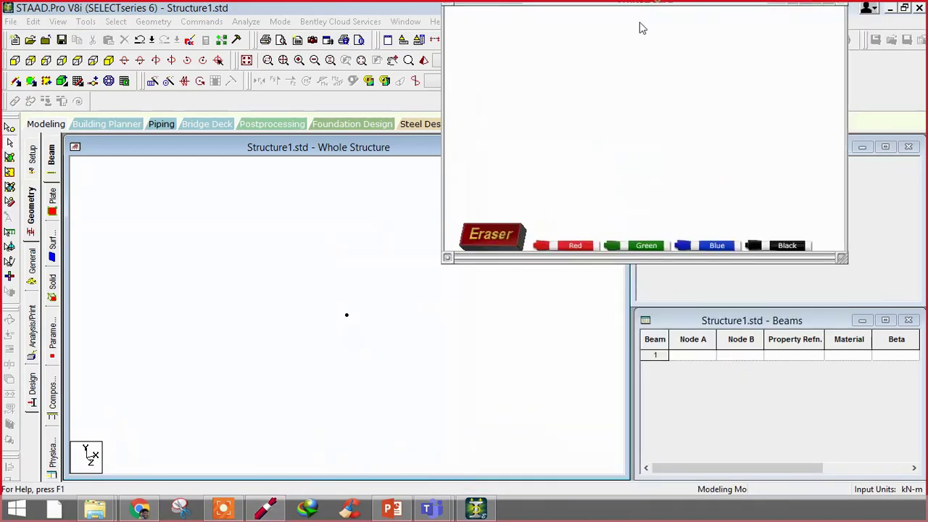
Step: Switch to the WhiteBoard app and maximize its window
drag(661, 6, 390, 6)
click(563, 6)
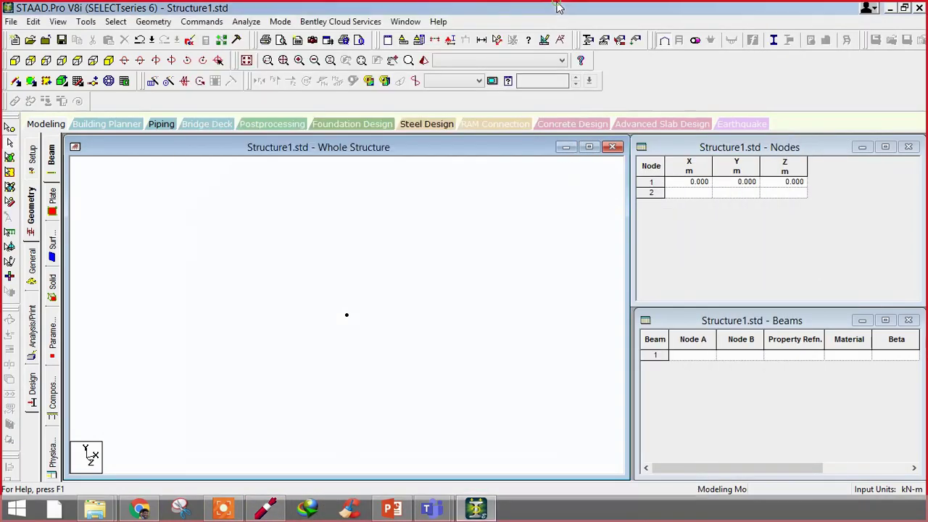
click(266, 509)
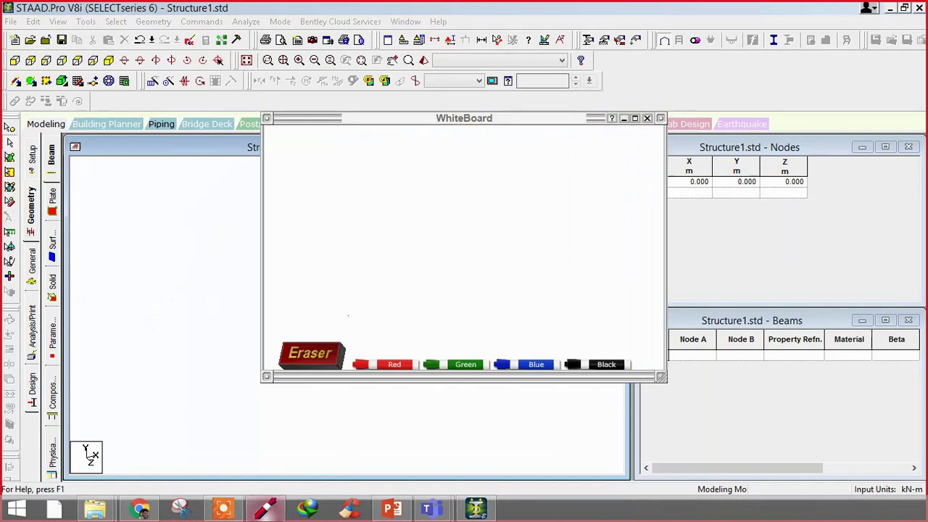
click(635, 118)
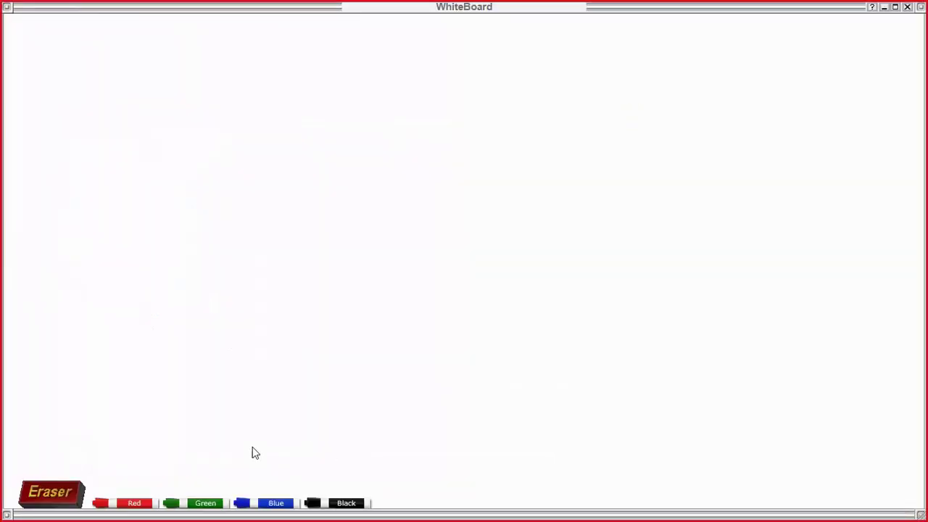
Step: Sketch a red X axis arrow on the whiteboard and letter it X
click(149, 505)
drag(211, 384, 523, 335)
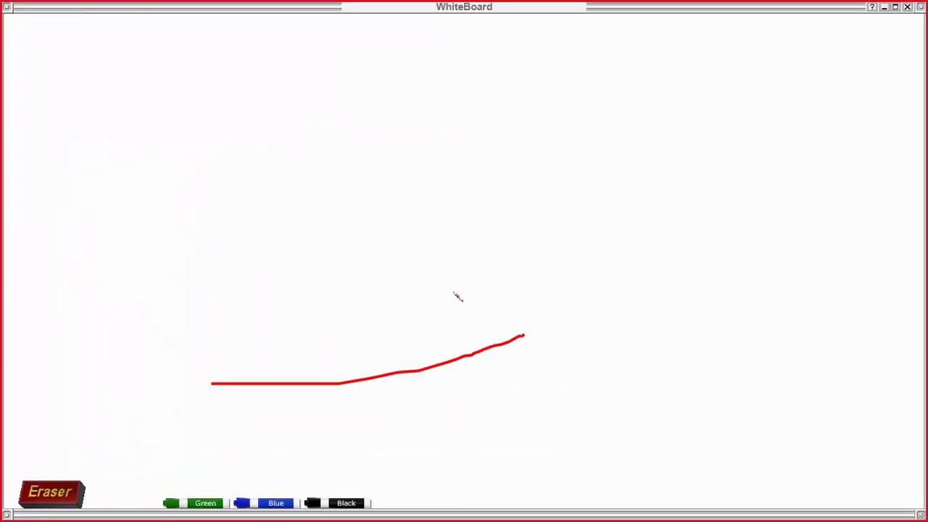
drag(464, 319, 516, 395)
drag(564, 246, 699, 330)
drag(694, 205, 635, 353)
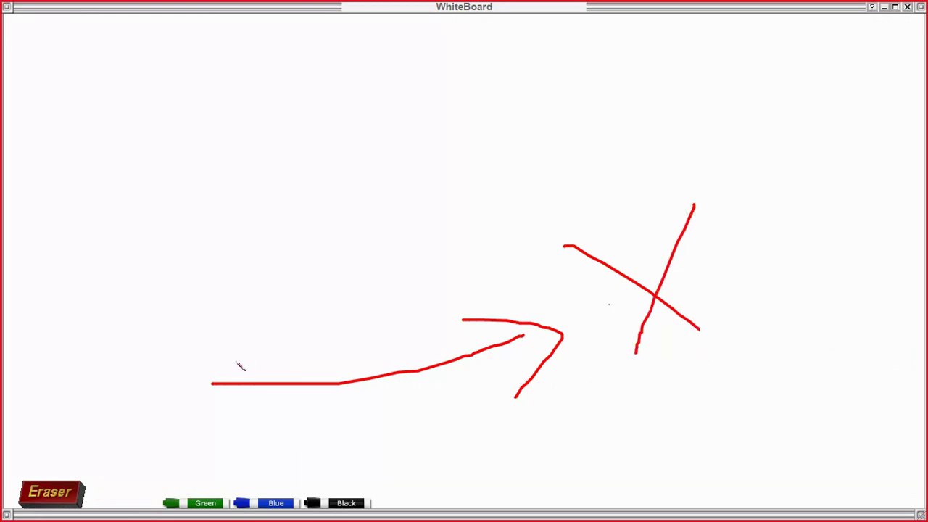
Step: Sketch the Z and Y axis arrows from the same origin and letter them Z and Y
drag(206, 378, 353, 485)
mouse_move(341, 454)
mouse_down()
mouse_move(362, 487)
mouse_move(299, 477)
mouse_up()
mouse_move(380, 426)
mouse_down()
mouse_move(482, 427)
mouse_move(432, 489)
mouse_move(524, 482)
mouse_up()
mouse_move(218, 383)
mouse_down()
mouse_move(217, 85)
mouse_move(172, 142)
mouse_move(263, 129)
mouse_up()
drag(240, 34, 301, 19)
drag(280, 69, 275, 145)
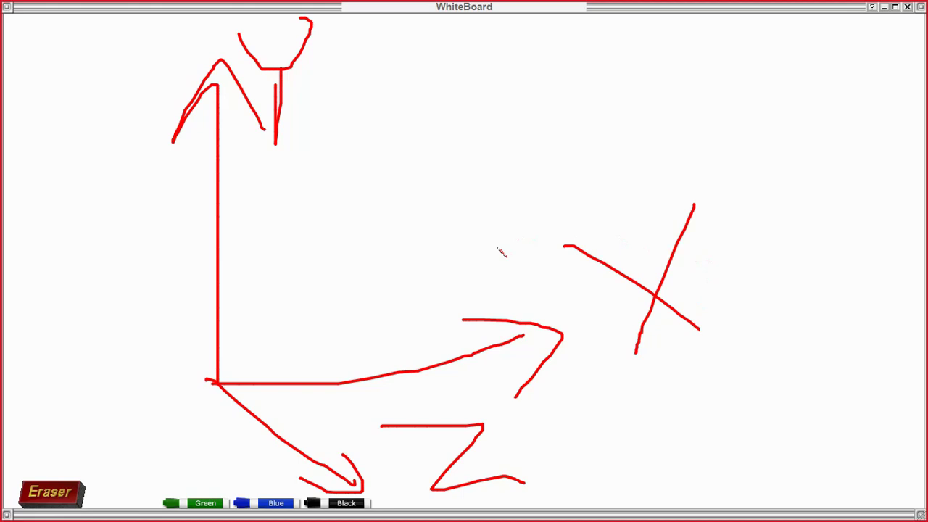
Step: Circle the X and Z axes on the whiteboard and close it to return to STAAD.Pro
mouse_move(718, 151)
mouse_down()
mouse_move(342, 331)
mouse_move(668, 459)
mouse_move(700, 429)
mouse_up()
drag(700, 153, 523, 243)
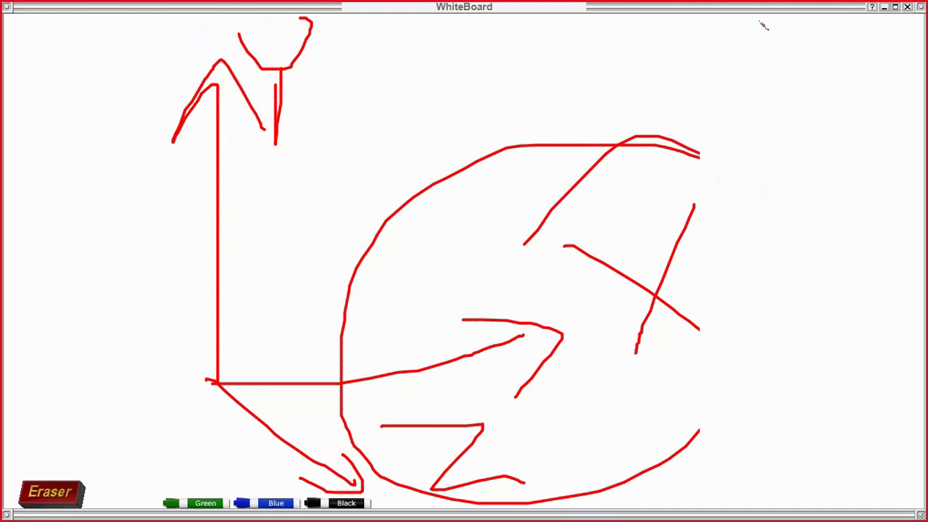
click(907, 7)
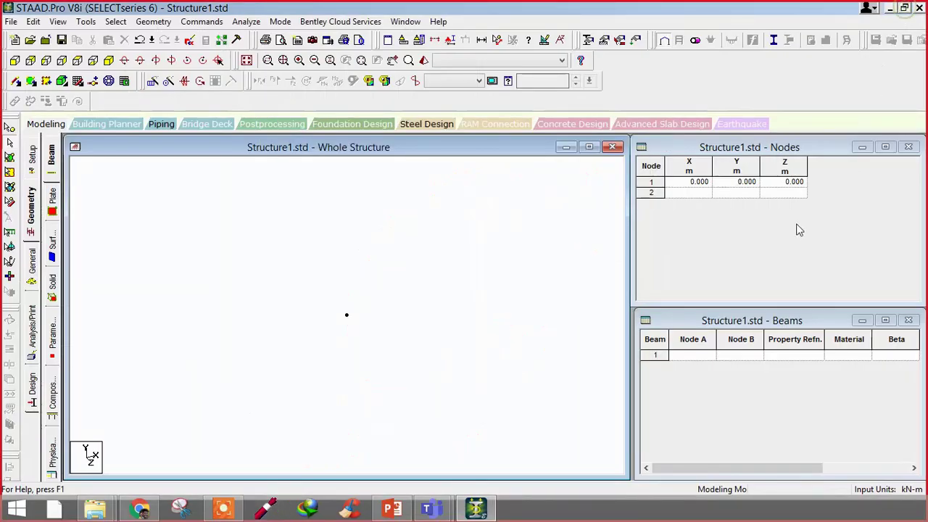
Step: Enter node 2 in the Nodes table at X 10 m, Y 0 and Z 0
click(687, 193)
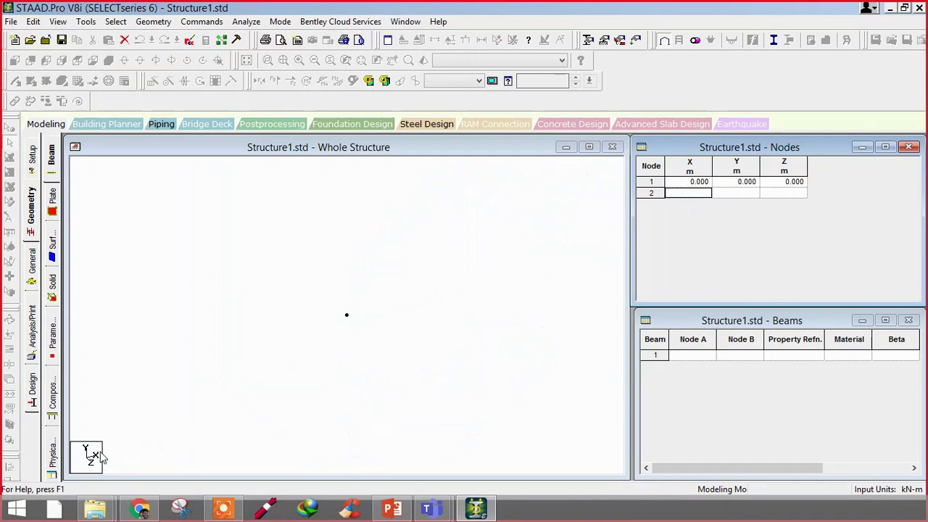
click(685, 195)
text(10)
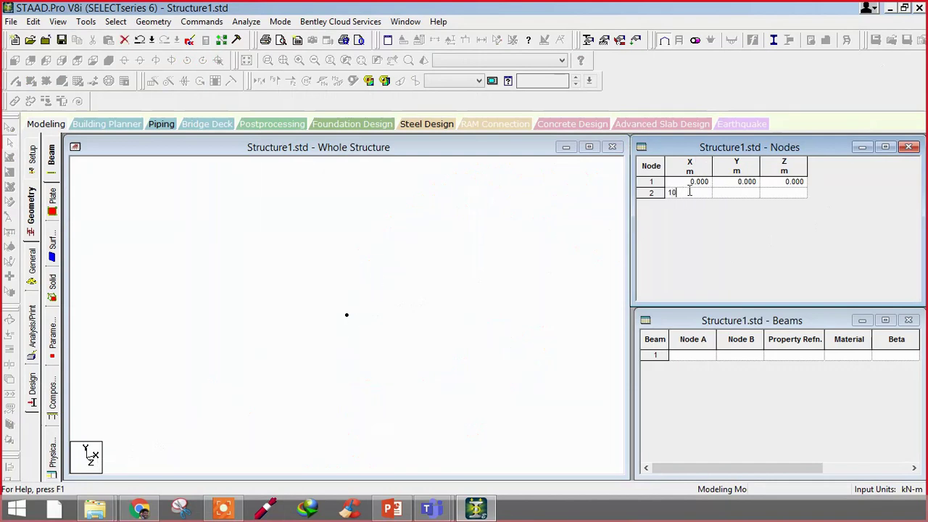
click(738, 193)
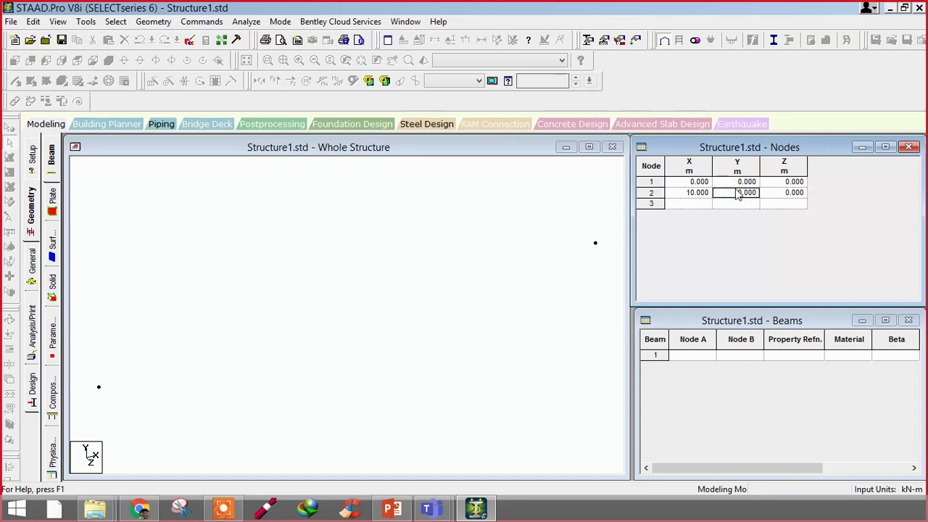
click(735, 186)
click(735, 191)
click(785, 191)
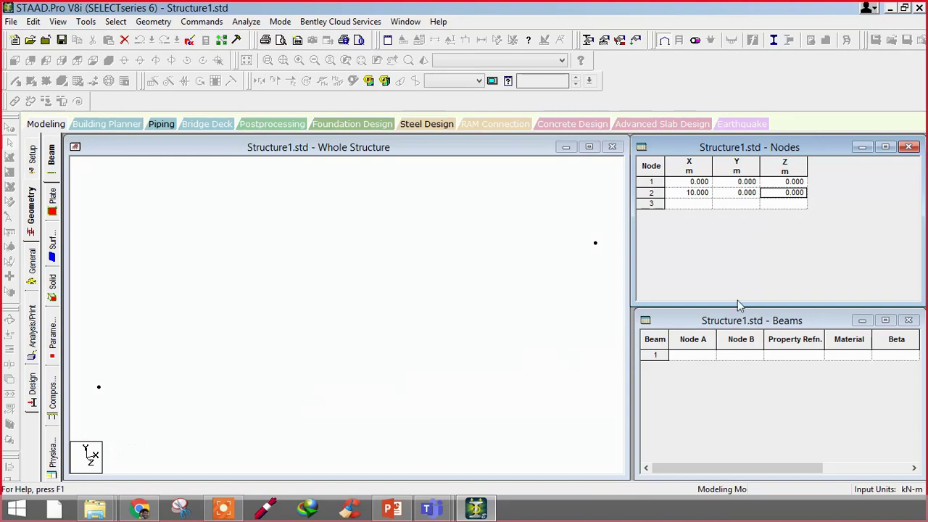
Step: Display the node numbers in the Whole Structure view
double_click(697, 192)
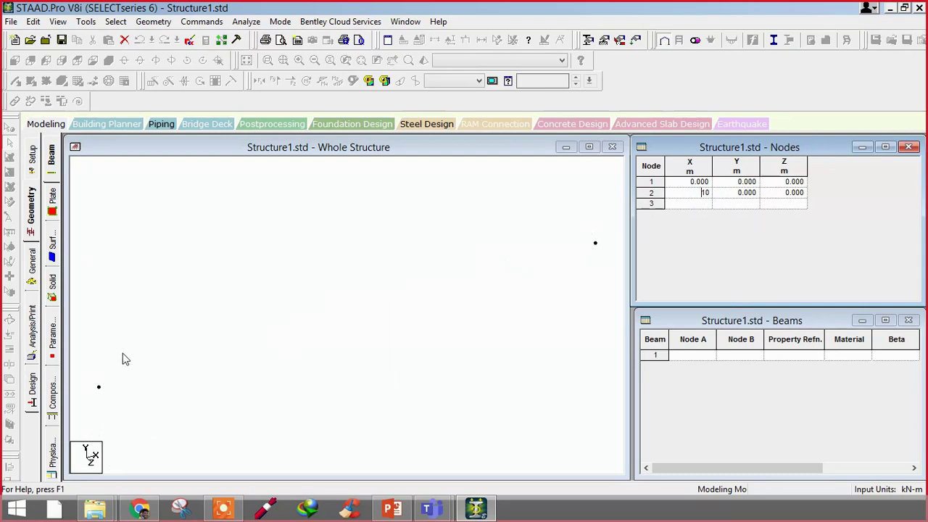
click(429, 321)
middle_drag(398, 389, 350, 386)
key(shift+n)
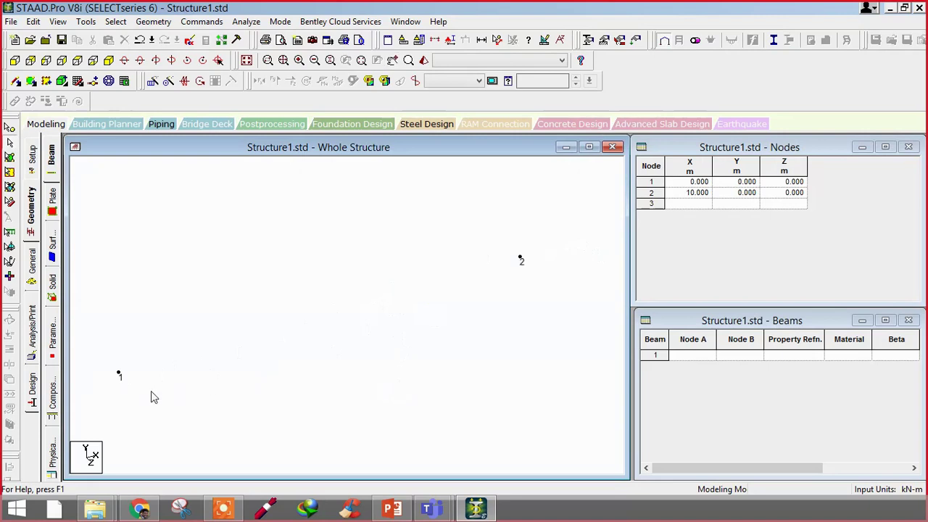
ctrl+middle_drag(478, 283, 315, 336)
Step: Add a beam from node 1 to node 2 in the Whole Structure view
click(714, 245)
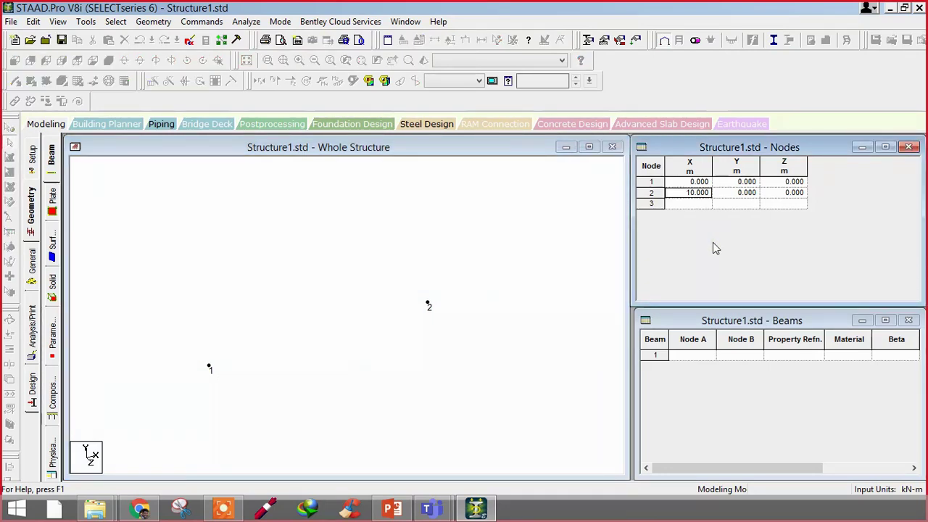
click(701, 355)
click(703, 357)
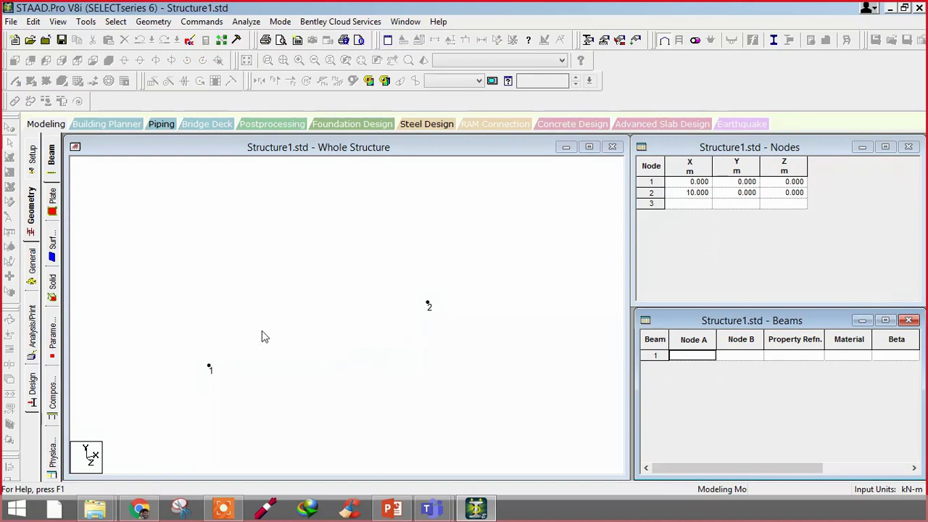
click(757, 357)
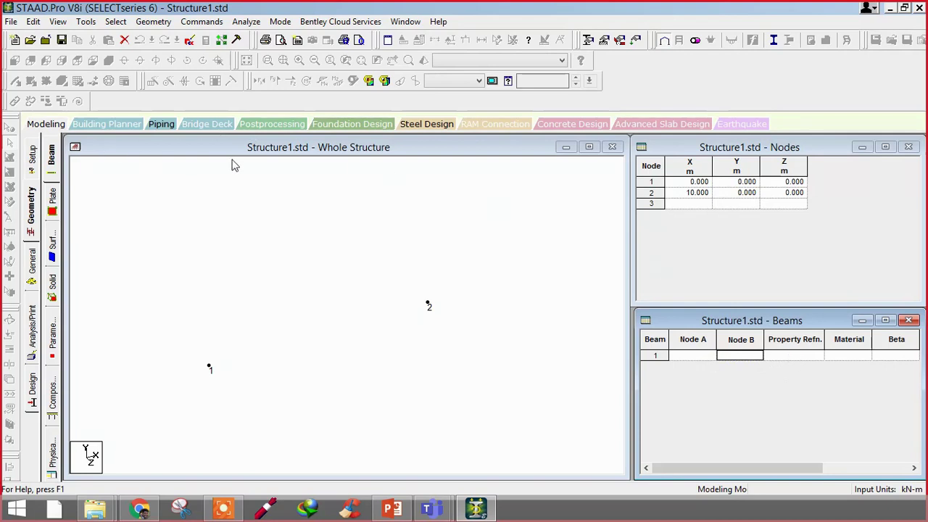
click(212, 150)
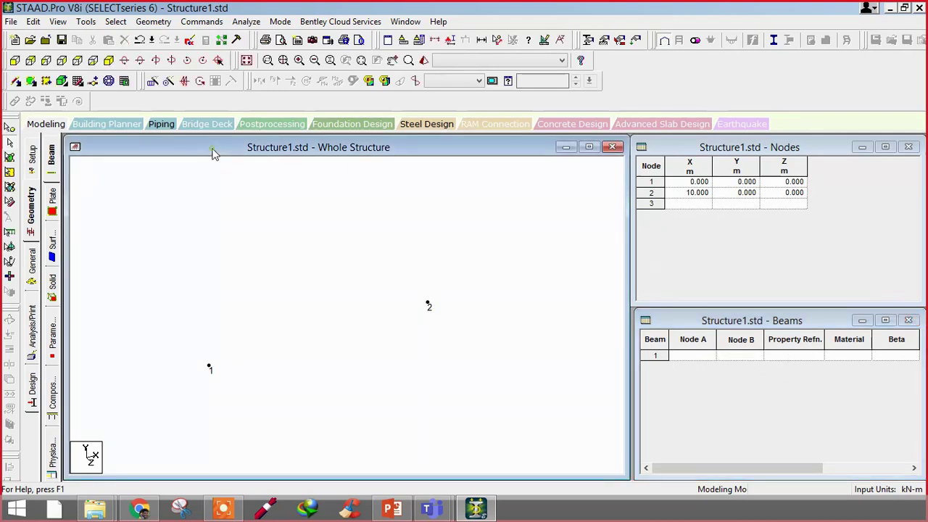
click(16, 82)
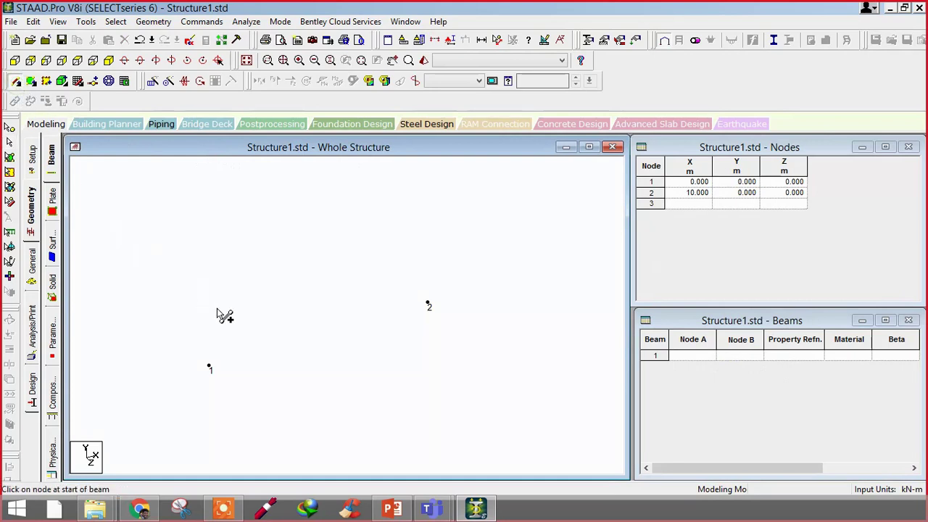
drag(210, 367, 434, 307)
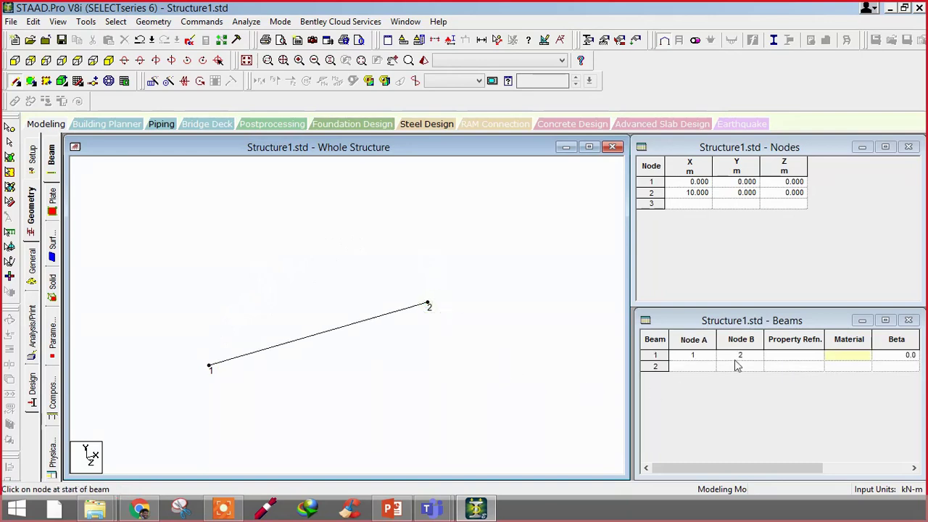
Step: Select beam 1 in the Beams table and check its length
click(803, 323)
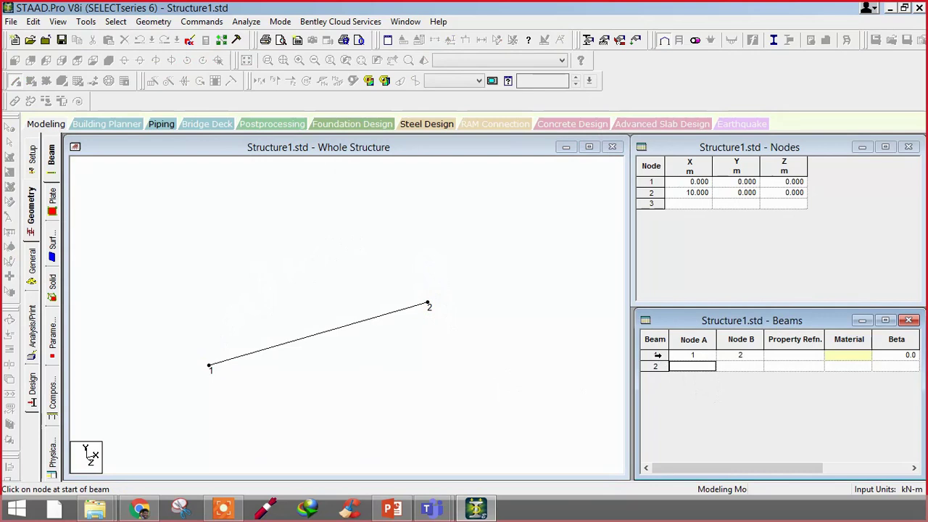
click(656, 356)
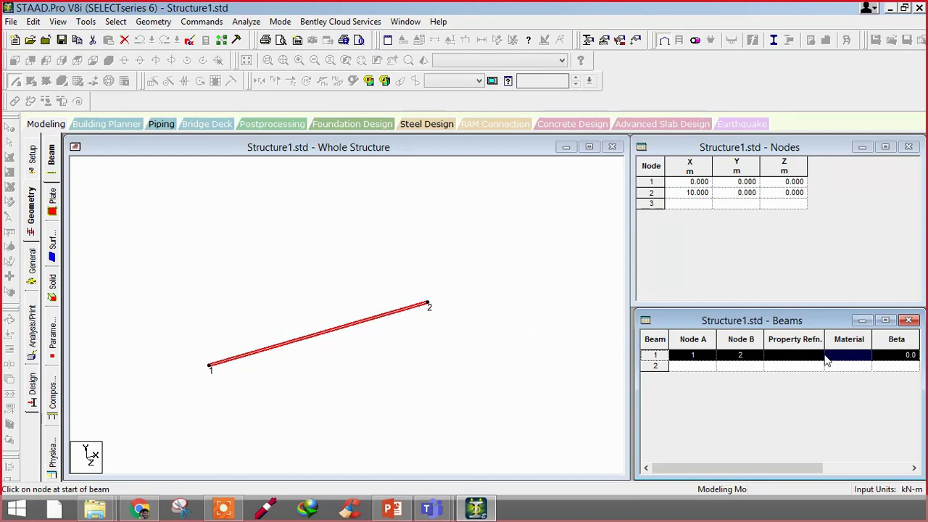
drag(824, 469, 867, 468)
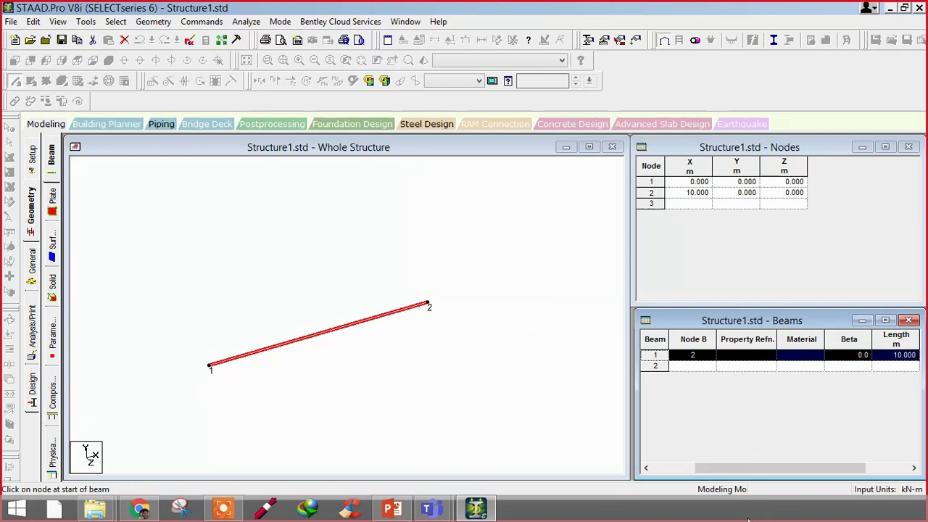
drag(709, 471, 661, 475)
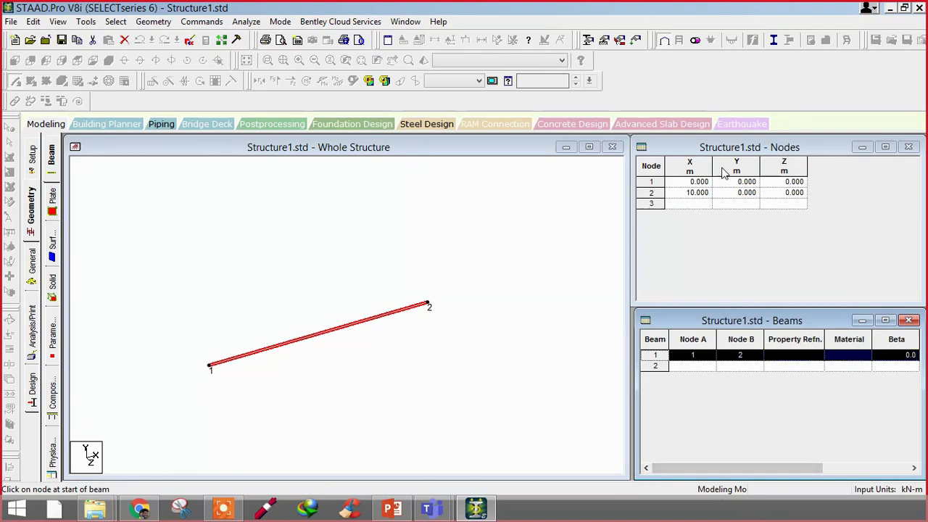
Step: Enter node 3 in the Nodes table at X 15 m, Y 0 and Z 0
click(689, 204)
text(15)
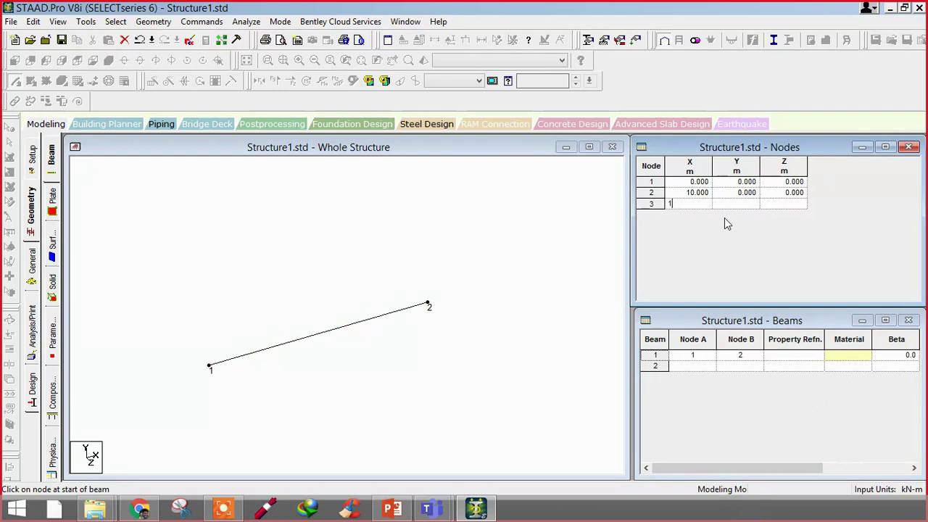
key(Tab)
middle_drag(387, 375, 305, 366)
scroll(326, 358, down, 2)
key(Right)
key(Right)
key(Right)
key(Right)
key(Right)
key(Right)
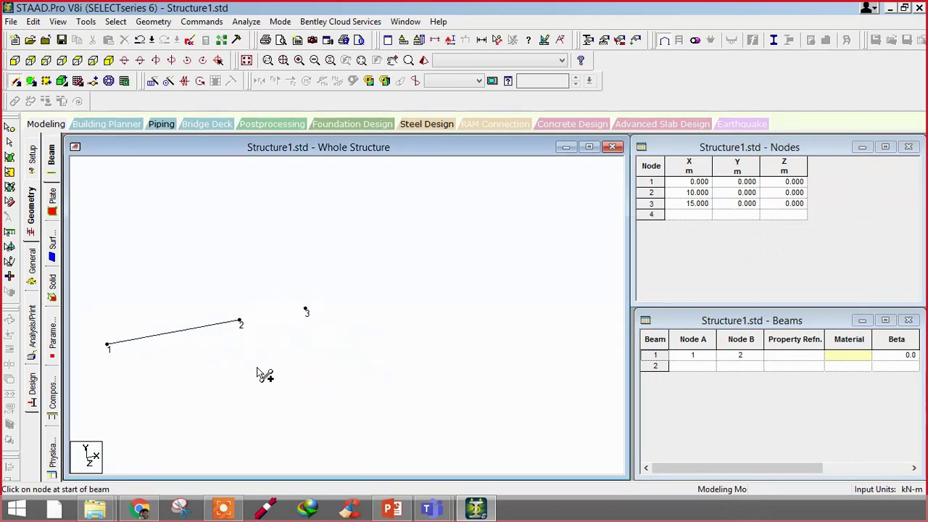
middle_drag(246, 372, 301, 344)
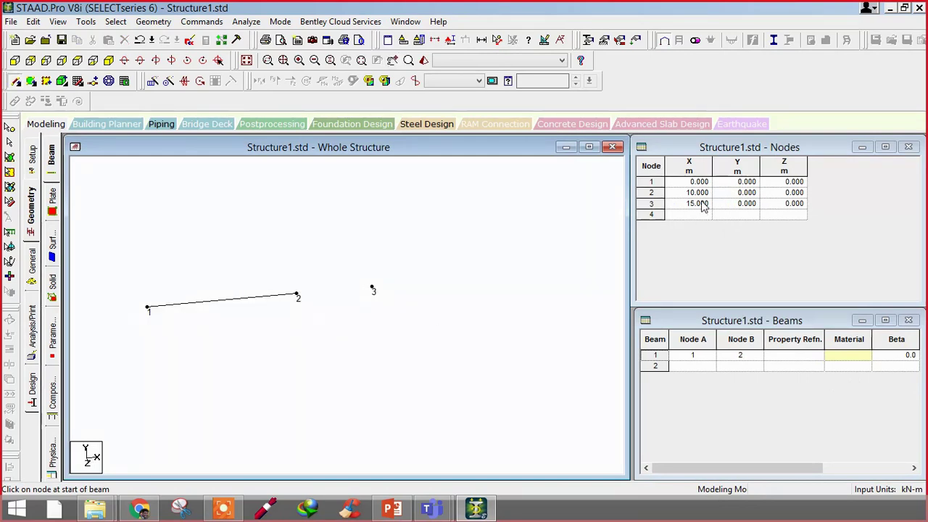
Step: Turn off the Add Beam tool and select the empty beam 2 row in the Beams table
click(689, 370)
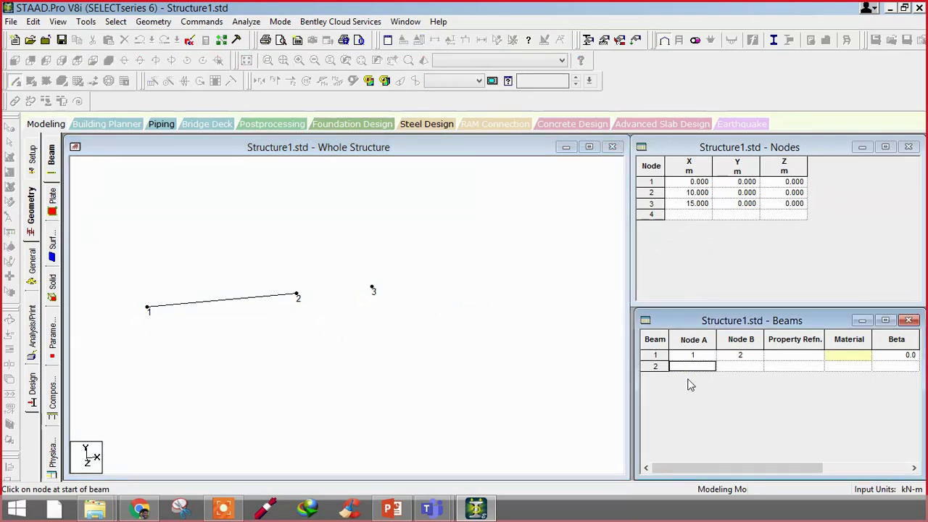
click(93, 159)
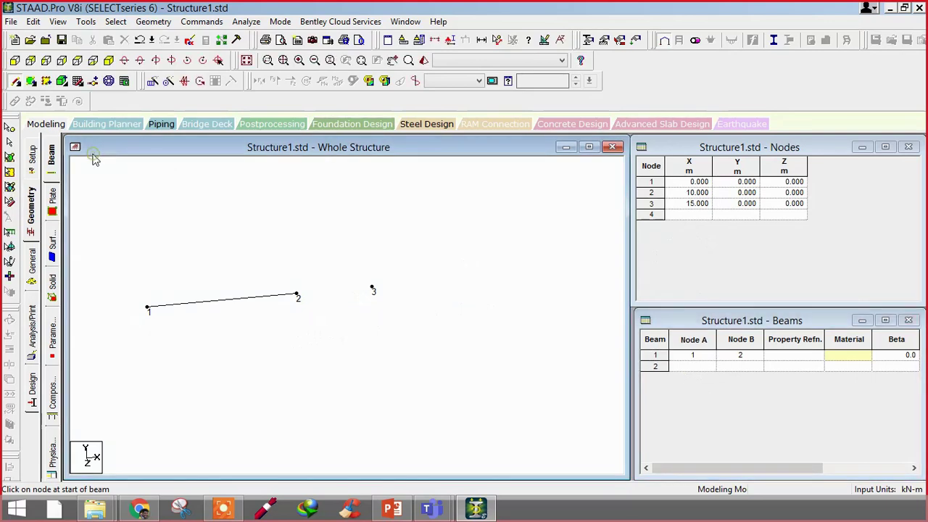
click(16, 82)
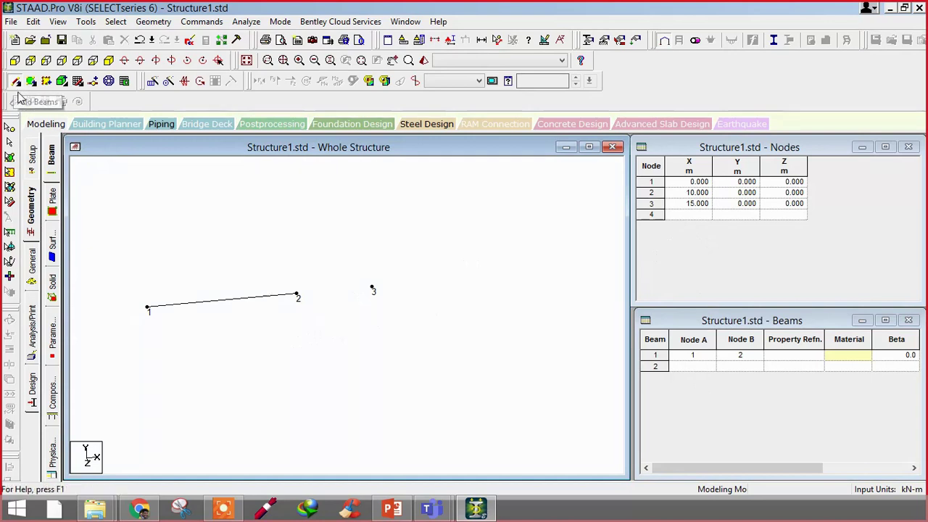
click(694, 367)
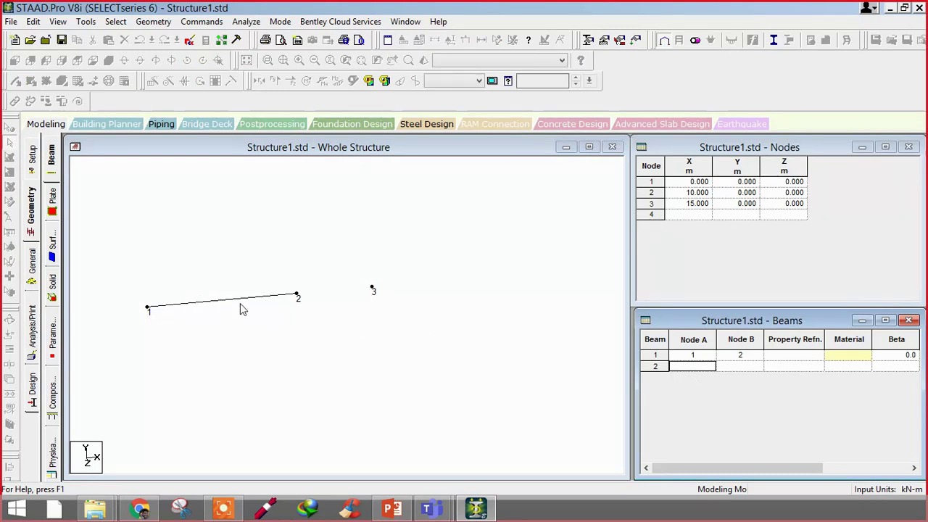
Step: Display the beam numbers in the Whole Structure view
click(392, 144)
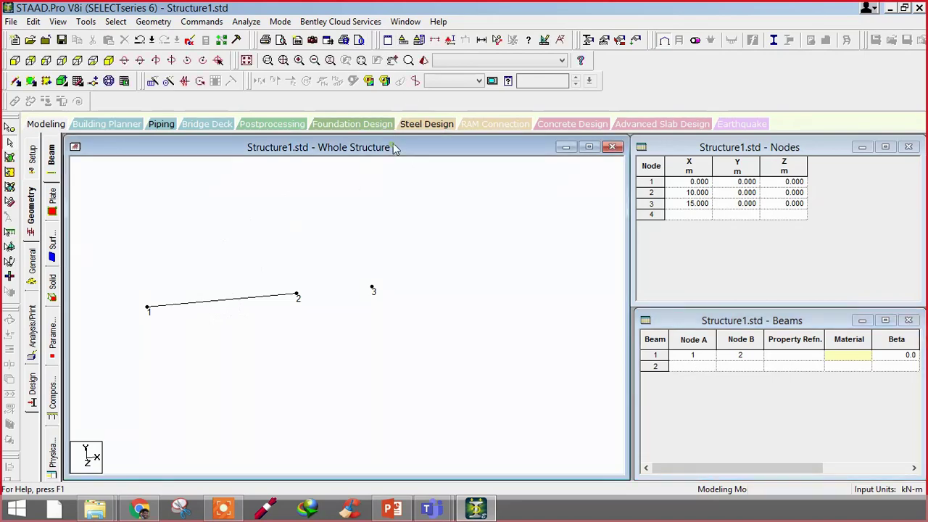
click(450, 40)
click(342, 179)
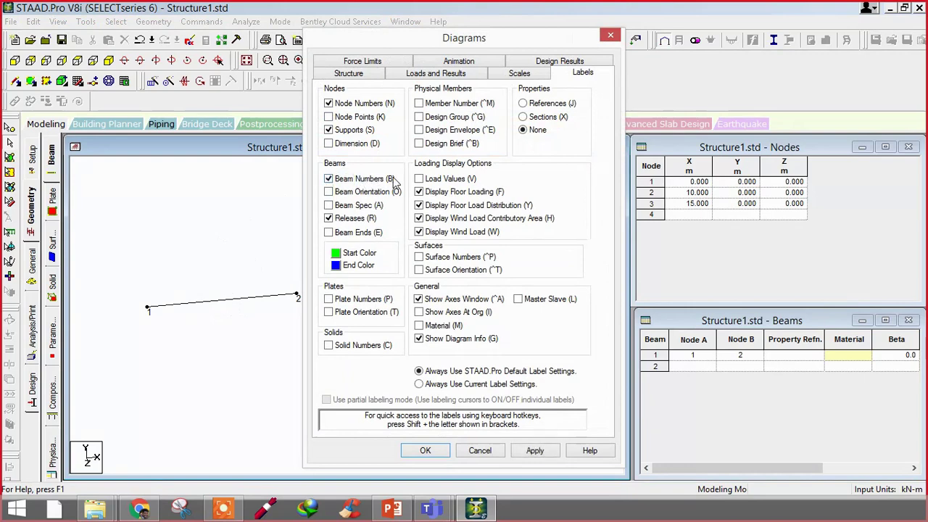
click(425, 450)
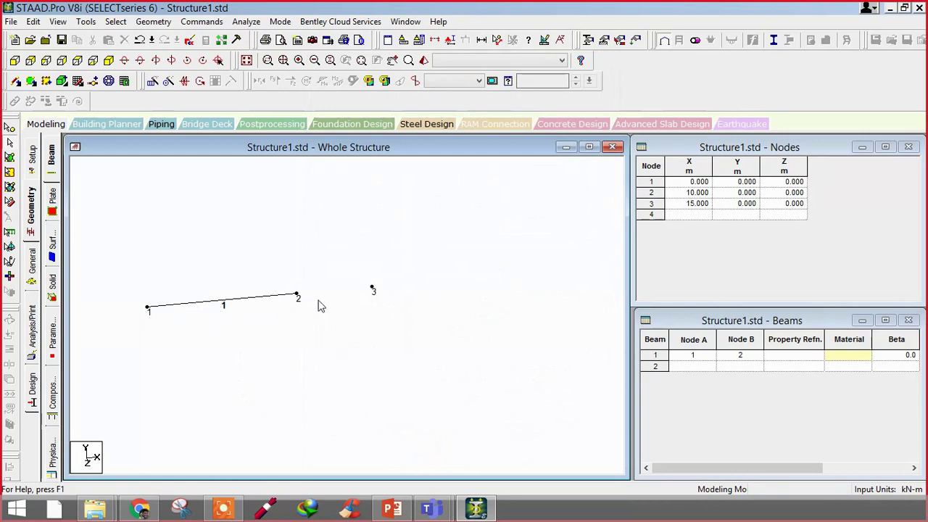
click(250, 299)
Step: Add beam 2 in the Beams table with Node A set to 2 and Node B set to 3
click(693, 366)
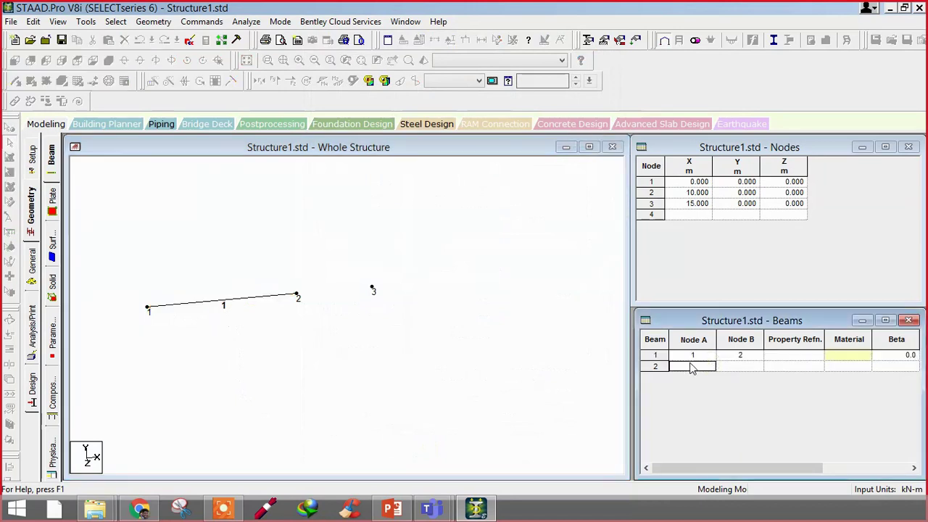
text(2)
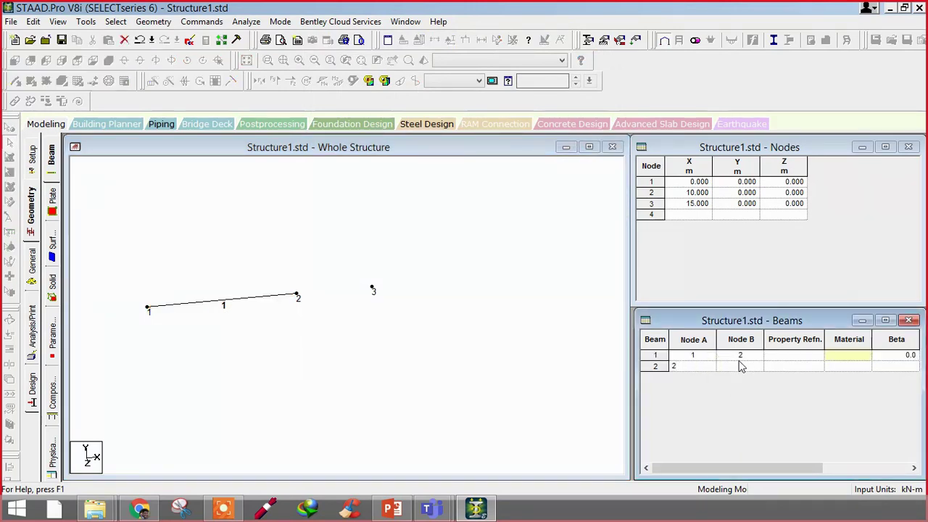
click(740, 367)
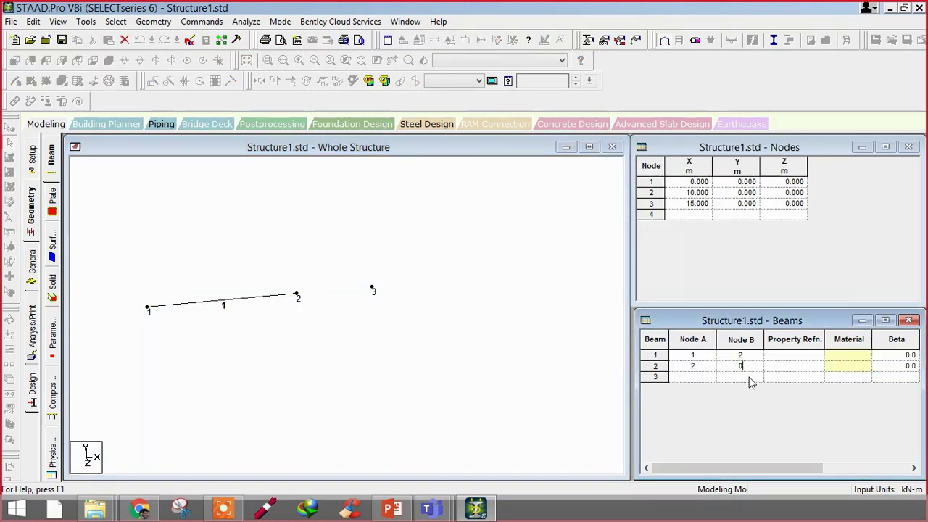
text(3)
click(694, 377)
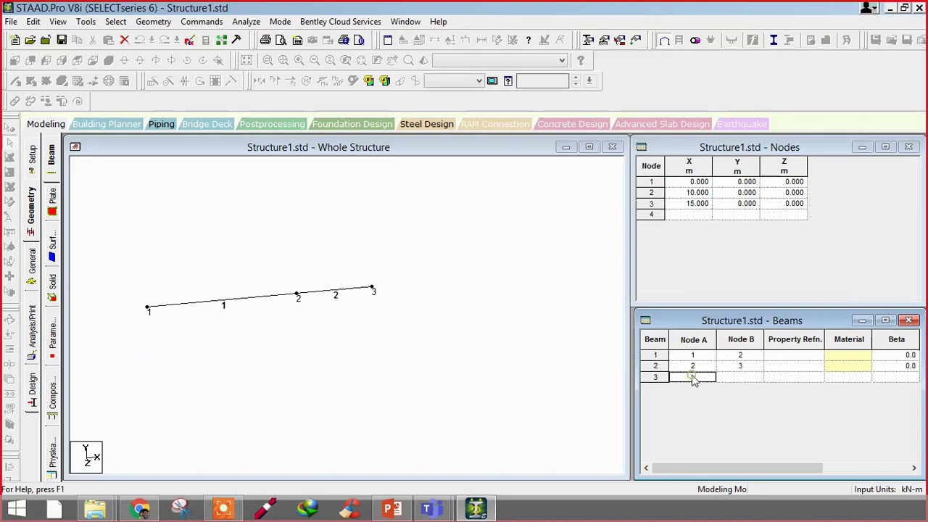
click(466, 379)
scroll(349, 350, up, 3)
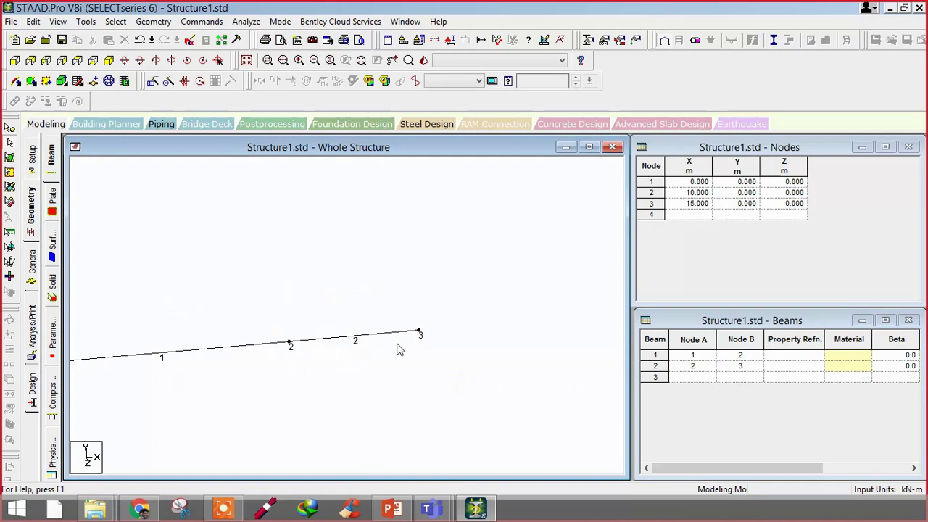
scroll(413, 349, down, 1)
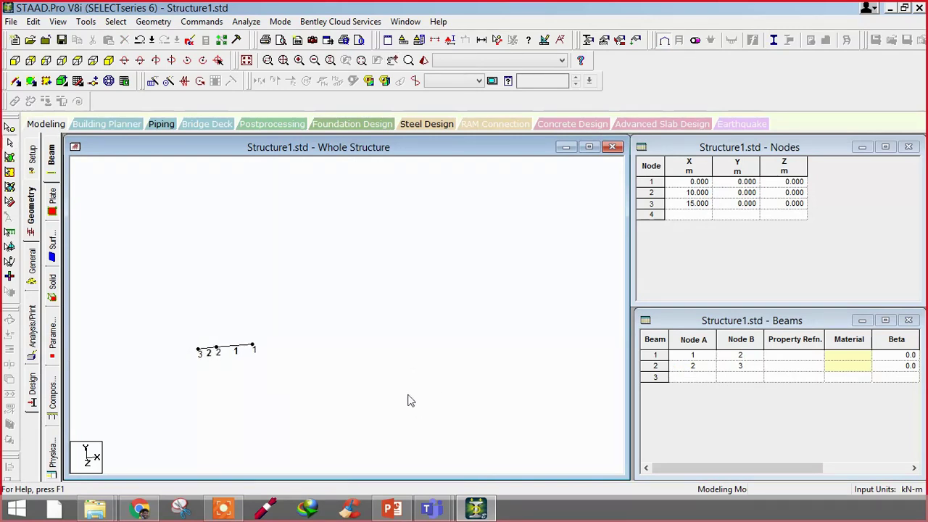
middle_drag(284, 395, 452, 338)
scroll(377, 345, up, 5)
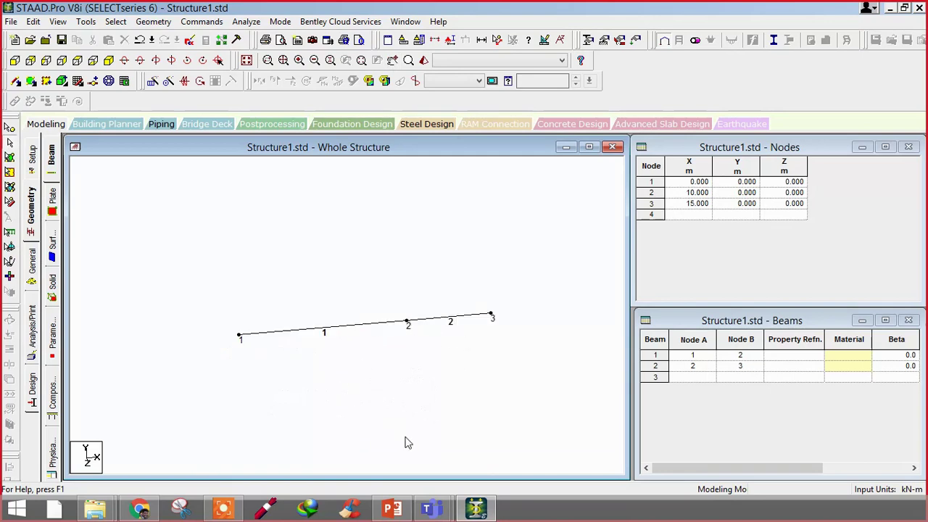
Step: Widen the Beams table to show the Length column, and let Auto Save save the file
drag(634, 328, 456, 332)
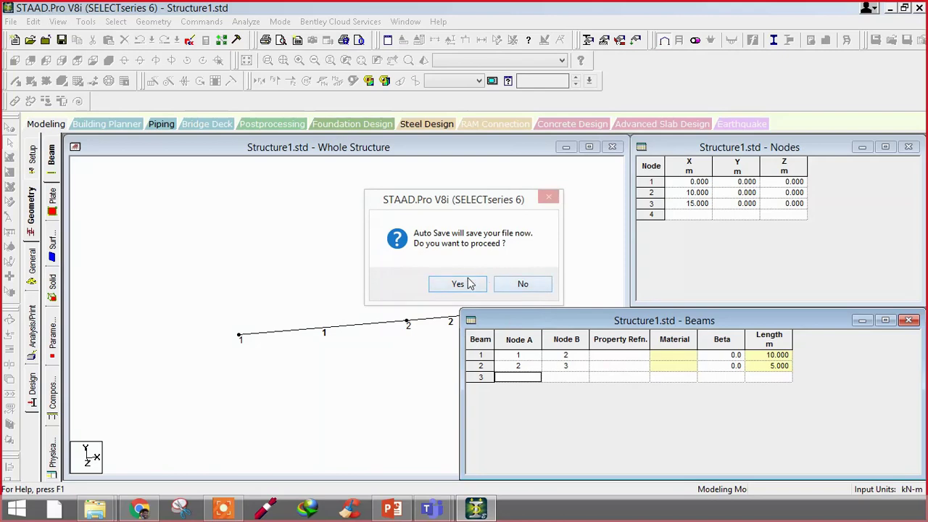
click(467, 283)
click(369, 272)
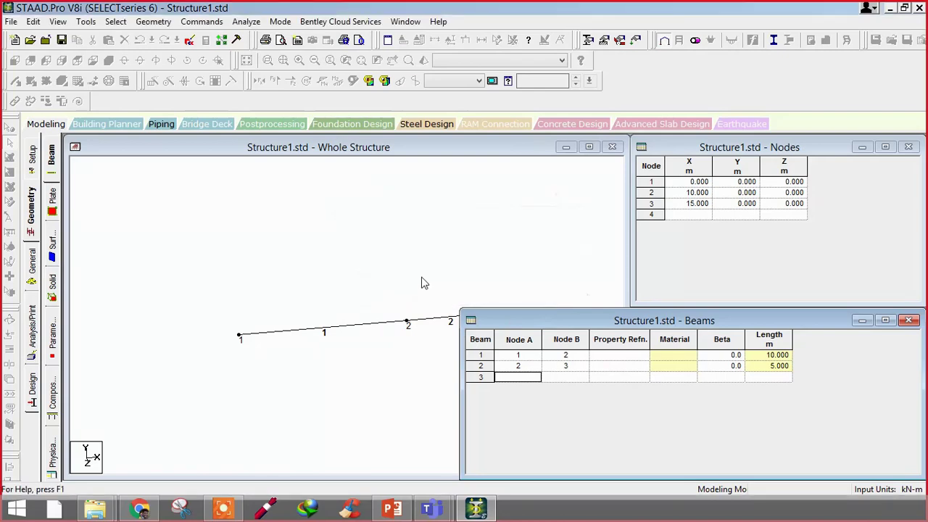
Step: Open the Plate geometry page and widen the Nodes and Plates tables
click(57, 161)
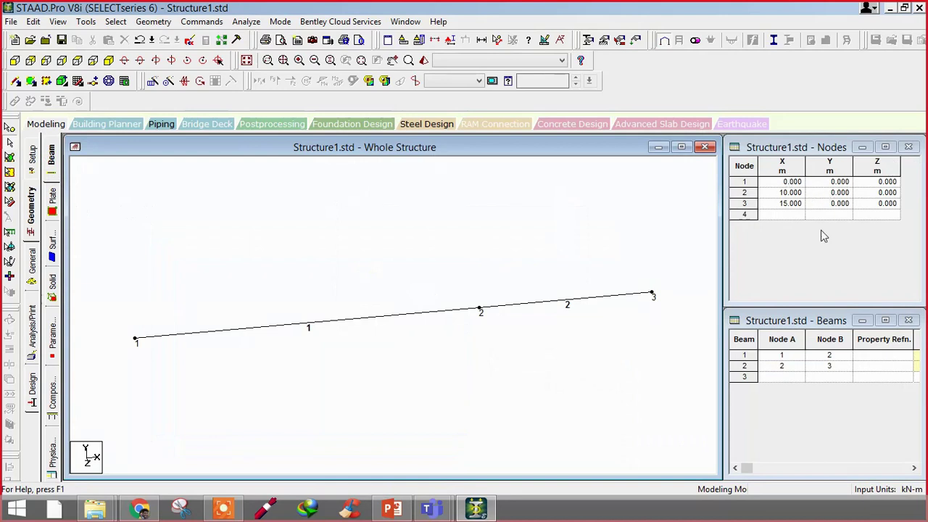
click(58, 211)
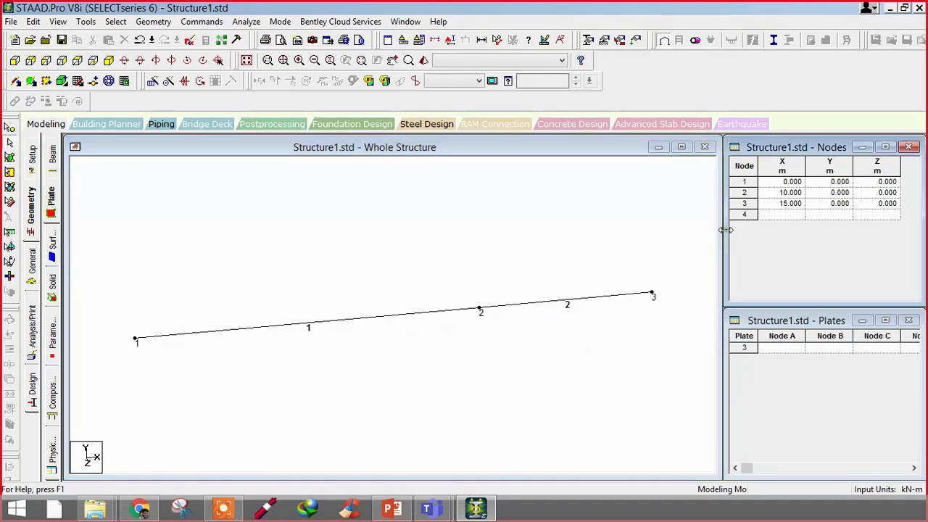
drag(723, 229, 609, 236)
drag(718, 356, 639, 356)
Step: Hide the beam number labels in the Whole Structure view, keeping the node numbers displayed
click(385, 269)
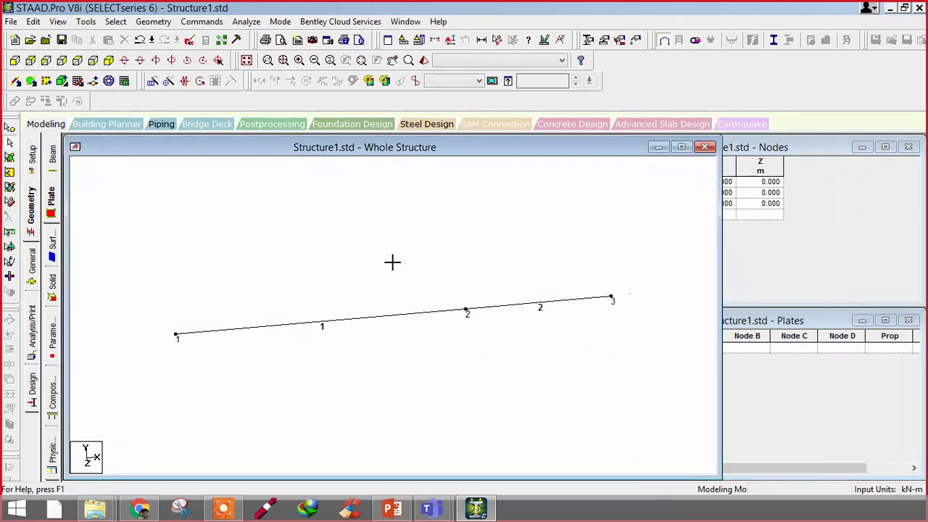
key(shift+n)
key(shift+b)
Step: Bring the Nodes and Plates tables to the front and examine the node columns needed for a plate
click(748, 268)
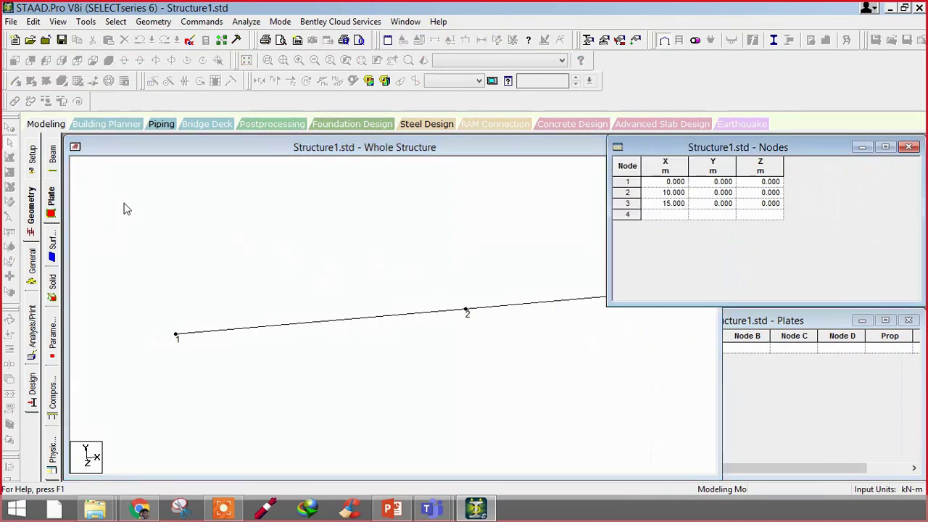
click(743, 376)
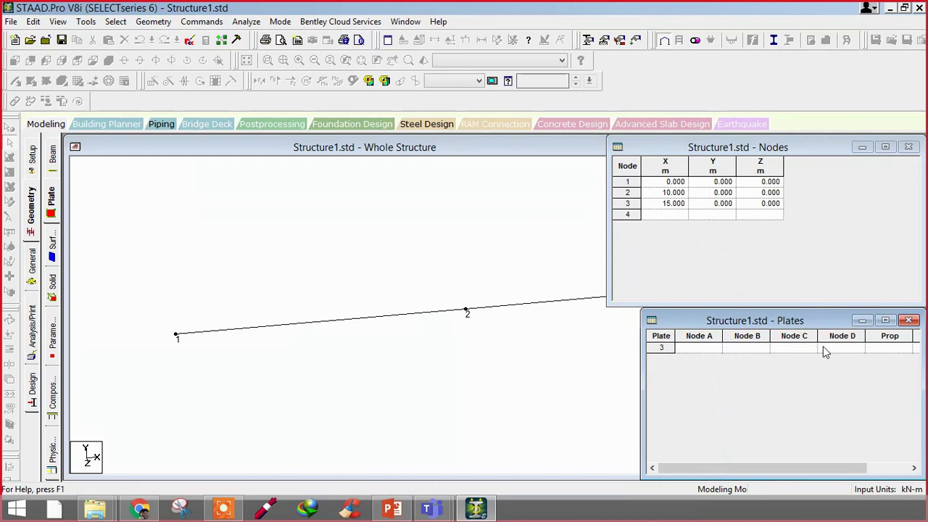
click(795, 150)
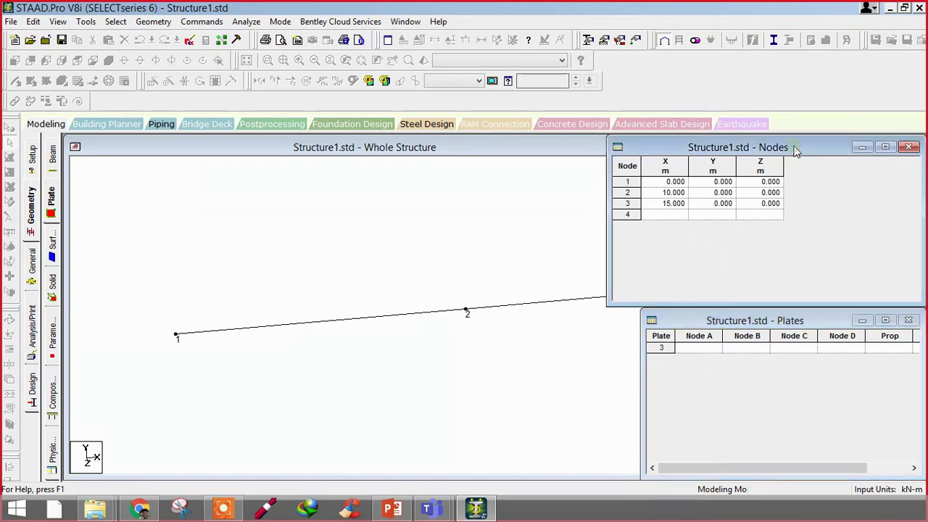
click(817, 319)
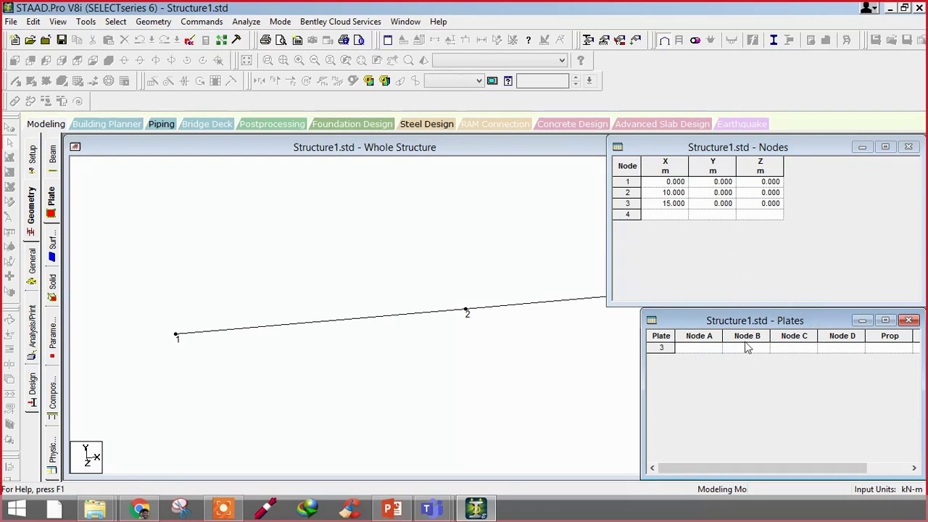
Step: Switch to WhiteBoard and draw a rectangular plate in red with its four corners circled
click(268, 511)
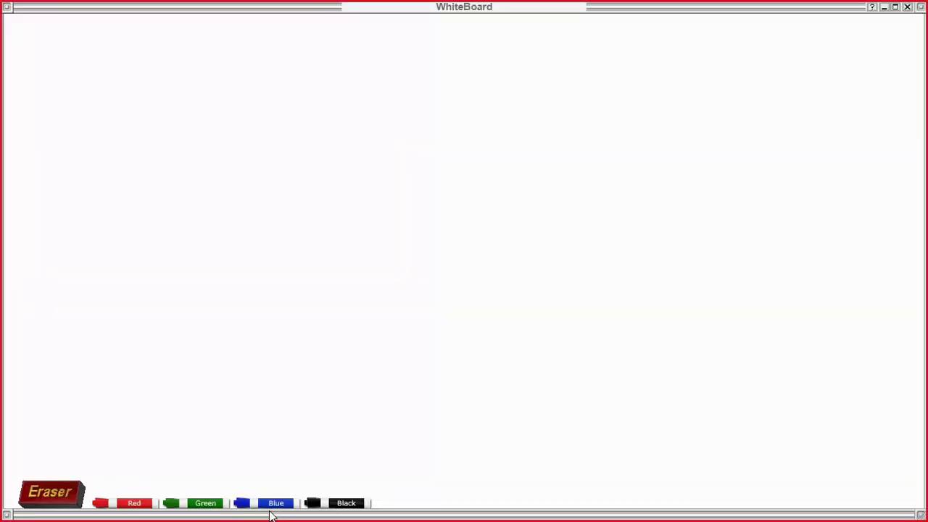
click(101, 502)
mouse_move(249, 152)
mouse_down()
mouse_move(249, 349)
mouse_move(535, 342)
mouse_move(554, 295)
mouse_move(528, 151)
mouse_move(229, 151)
mouse_up()
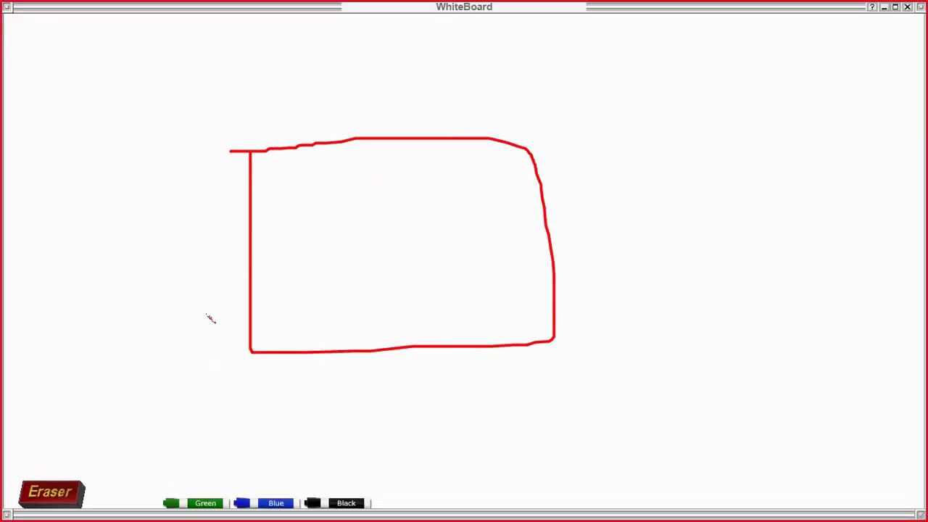
mouse_move(244, 342)
mouse_down()
mouse_move(273, 354)
mouse_move(229, 348)
mouse_up()
drag(545, 300, 552, 322)
click(515, 135)
drag(514, 135, 512, 115)
mouse_move(232, 145)
mouse_down()
mouse_move(268, 170)
mouse_move(229, 143)
mouse_up()
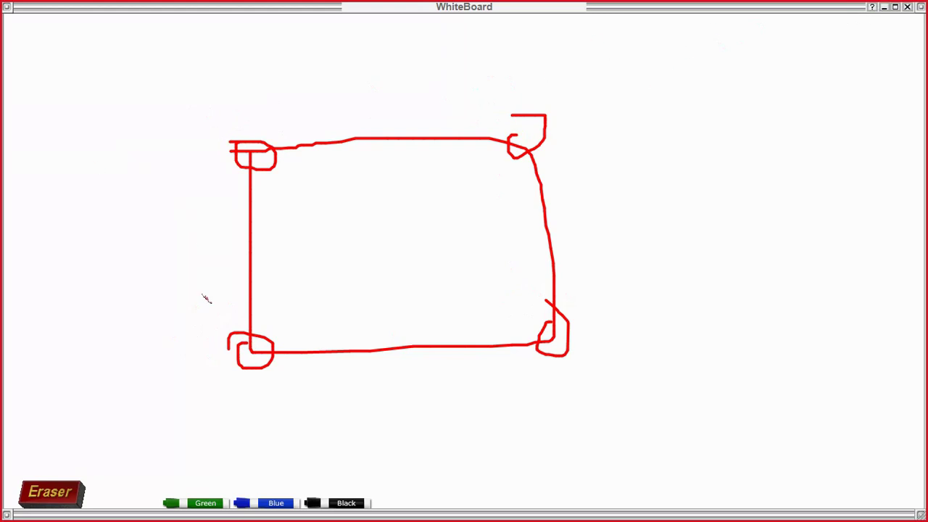
Step: Label the rectangle's corners A, B, C and D counterclockwise, starting at its lower-left corner
mouse_move(244, 387)
mouse_down()
mouse_move(227, 427)
mouse_move(267, 437)
mouse_up()
drag(229, 408, 331, 395)
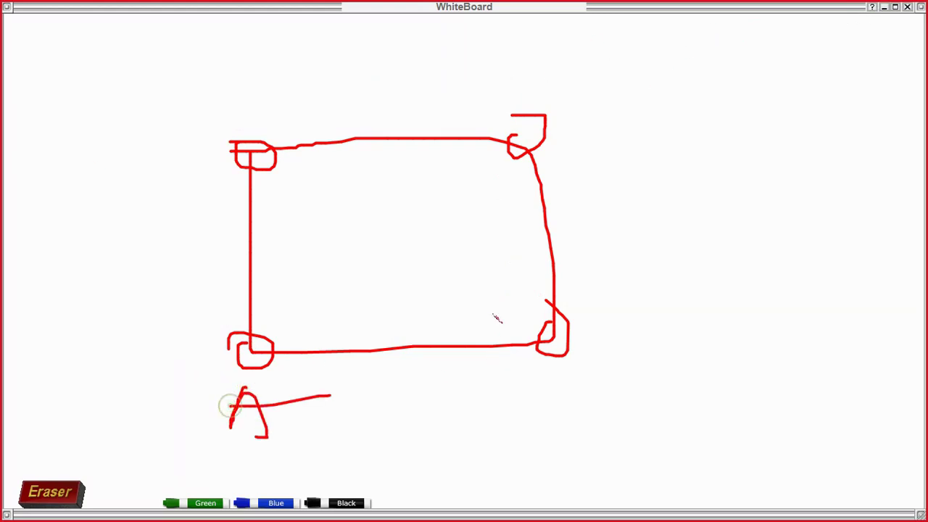
drag(533, 354, 536, 411)
drag(517, 379, 534, 411)
mouse_move(590, 115)
mouse_down()
mouse_move(563, 145)
mouse_move(605, 136)
mouse_up()
drag(191, 110, 189, 172)
mouse_move(167, 109)
mouse_down()
mouse_move(243, 138)
mouse_move(174, 164)
mouse_up()
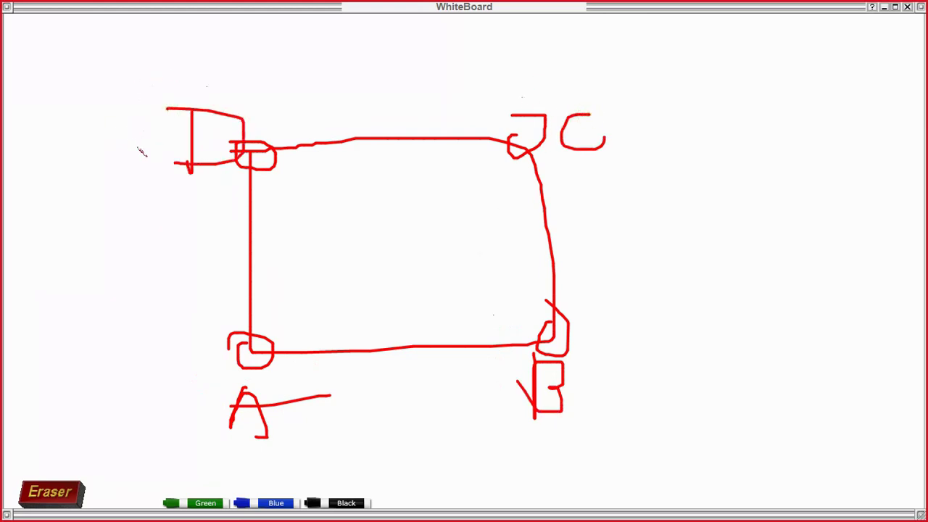
Step: Sketch a crossed node order on the rectangle, with A lower left, B upper right, C lower right and D upper left, joined by lines
mouse_move(190, 319)
mouse_down()
mouse_move(179, 418)
mouse_move(225, 385)
mouse_up()
drag(186, 377, 242, 330)
mouse_move(490, 127)
mouse_down()
mouse_move(529, 56)
mouse_move(493, 96)
mouse_up()
drag(493, 96, 482, 135)
mouse_move(609, 290)
mouse_down()
mouse_move(623, 332)
mouse_move(648, 337)
mouse_up()
mouse_move(250, 59)
mouse_down()
mouse_move(253, 134)
mouse_move(219, 149)
mouse_up()
mouse_move(190, 355)
mouse_down()
mouse_move(540, 38)
mouse_move(414, 182)
mouse_move(308, 105)
mouse_up()
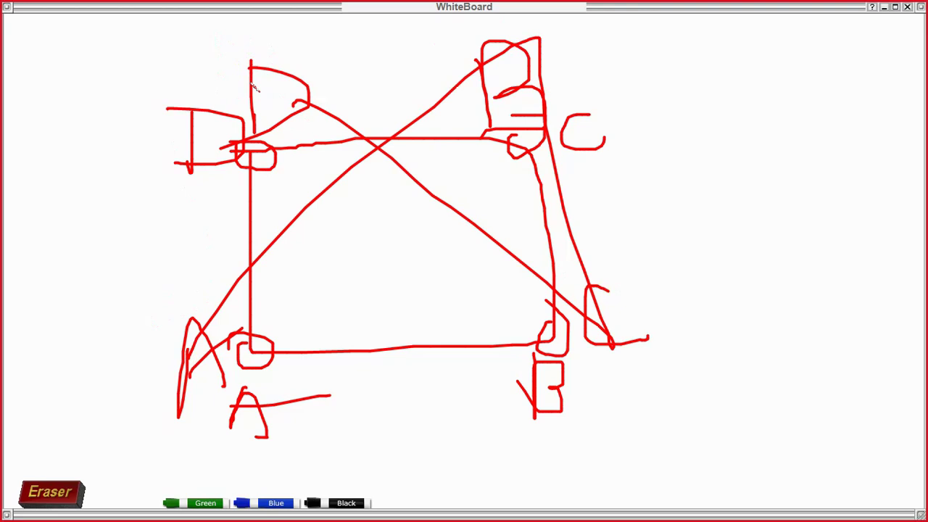
Step: Sketch curved paths inside the rectangle between its corners, and close WhiteBoard to return to STAAD.Pro
mouse_move(287, 338)
mouse_down()
mouse_move(496, 230)
mouse_move(280, 175)
mouse_move(342, 152)
mouse_up()
drag(250, 185, 328, 208)
mouse_move(277, 330)
mouse_down()
mouse_move(274, 207)
mouse_move(436, 155)
mouse_move(520, 246)
mouse_move(505, 331)
mouse_move(497, 332)
mouse_move(540, 330)
mouse_up()
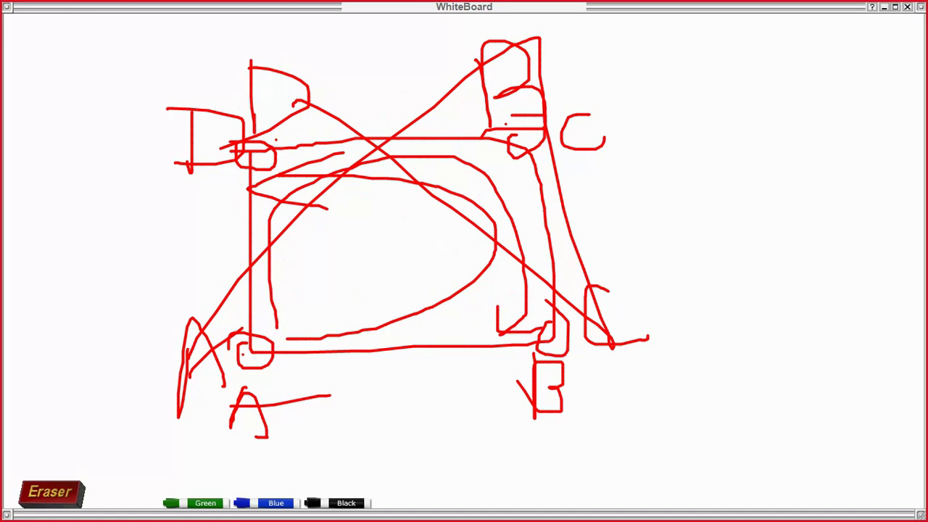
click(906, 7)
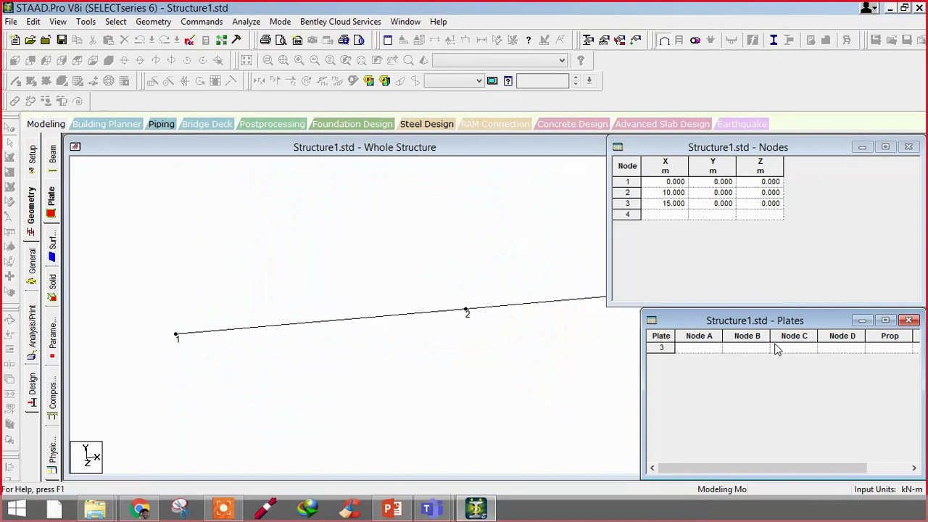
click(508, 348)
scroll(435, 334, down, 3)
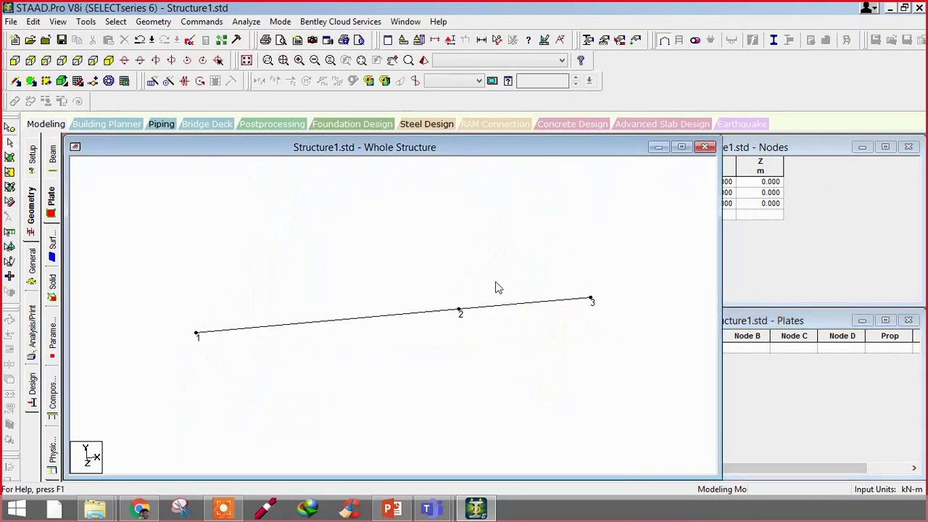
click(767, 235)
middle_drag(544, 396, 487, 400)
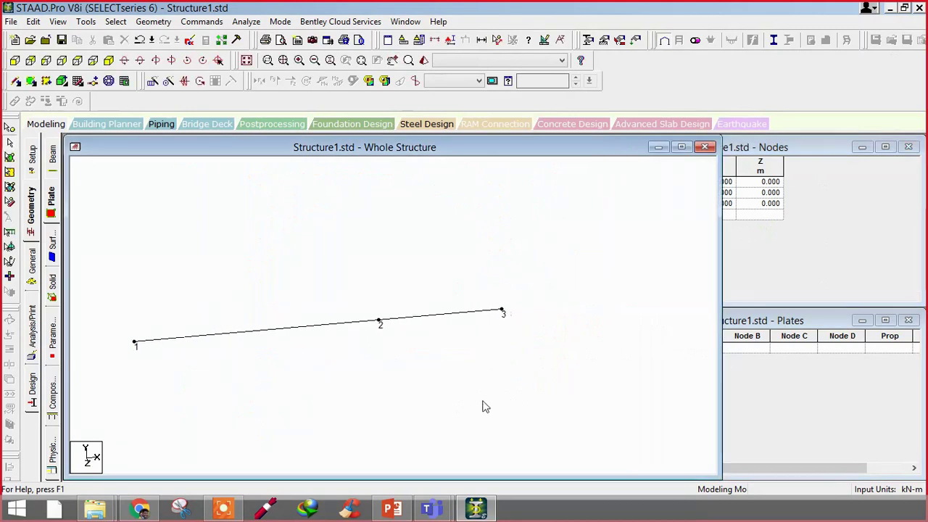
scroll(391, 367, down, 1)
mouse_move(392, 367)
middle_down()
mouse_move(425, 373)
mouse_move(435, 324)
mouse_move(397, 386)
mouse_move(381, 380)
middle_up()
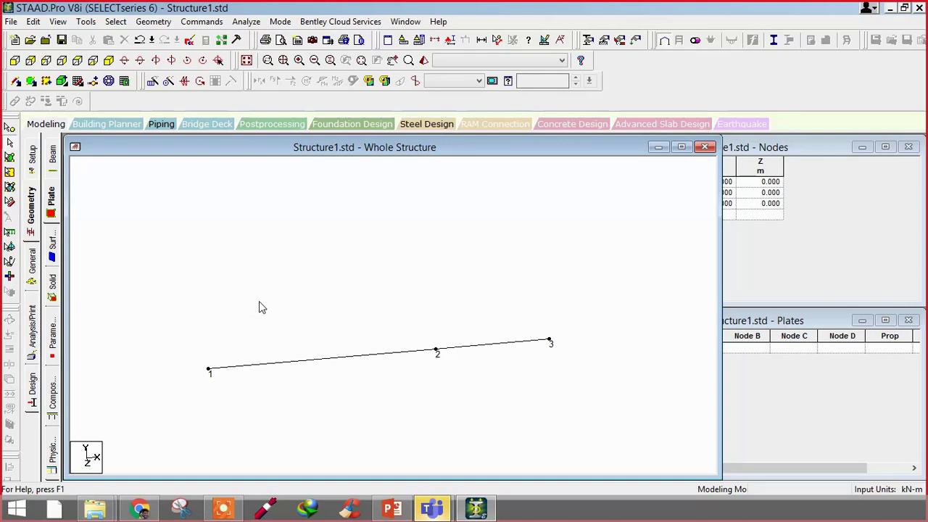
middle_drag(247, 291, 264, 267)
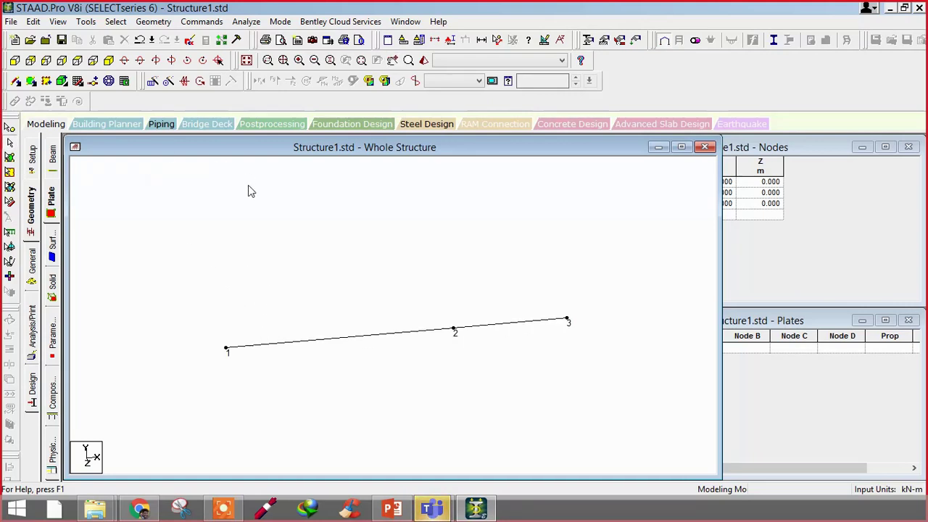
Step: Try selecting the beam between nodes 1 and 2, and the beam between nodes 2 and 3
click(9, 145)
click(314, 342)
click(494, 327)
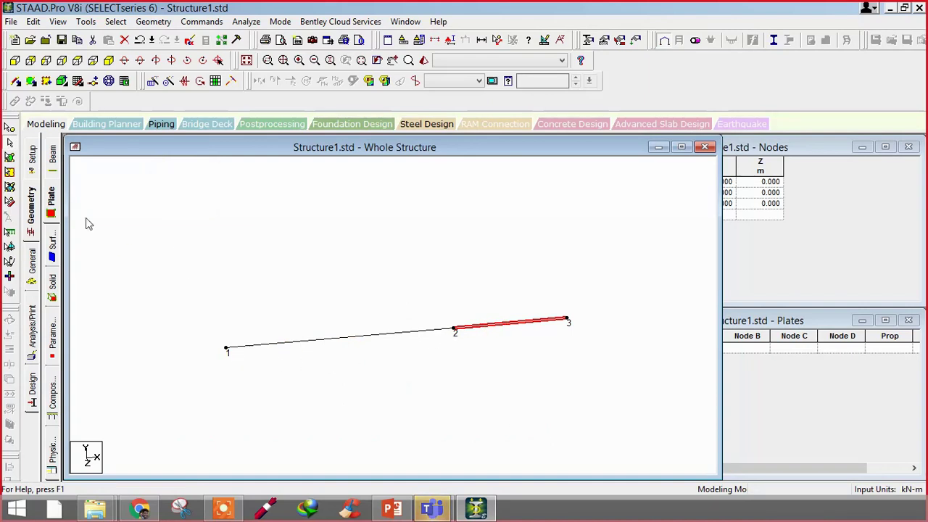
Step: Select nodes 1 and 2 together with the Nodes Cursor, leaving node 3 out of the selection
click(9, 129)
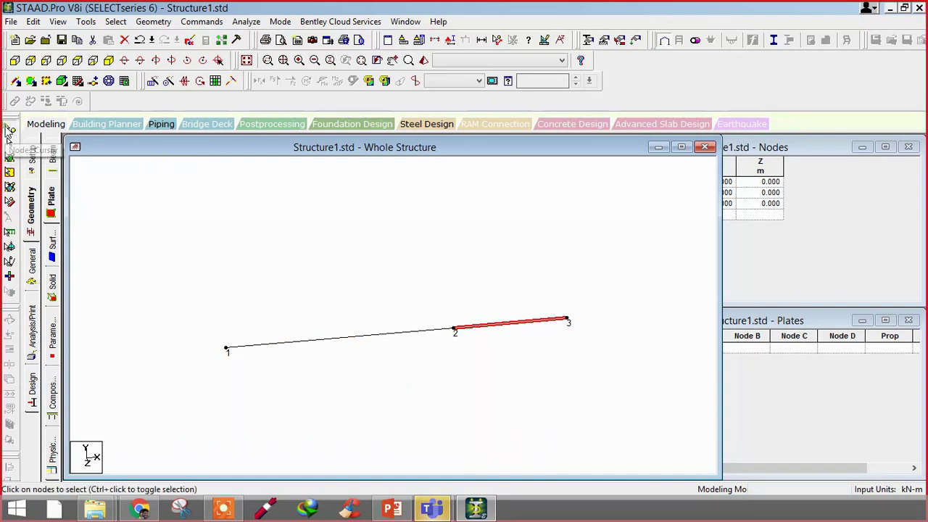
click(194, 314)
click(226, 349)
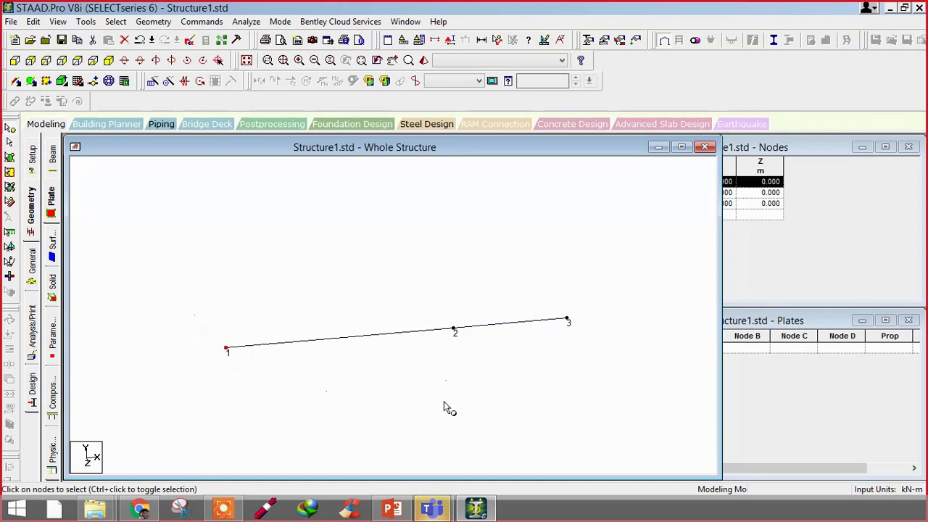
ctrl+click(454, 330)
ctrl+click(568, 319)
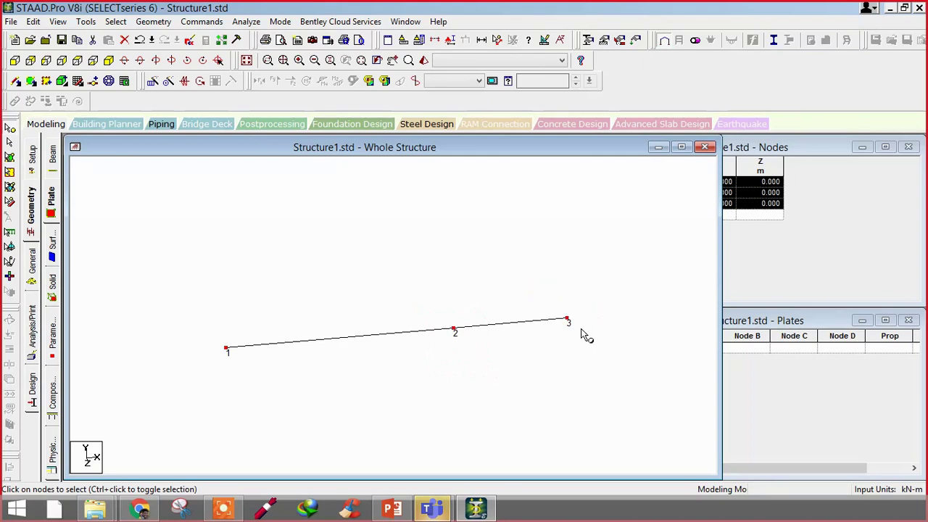
ctrl+click(567, 320)
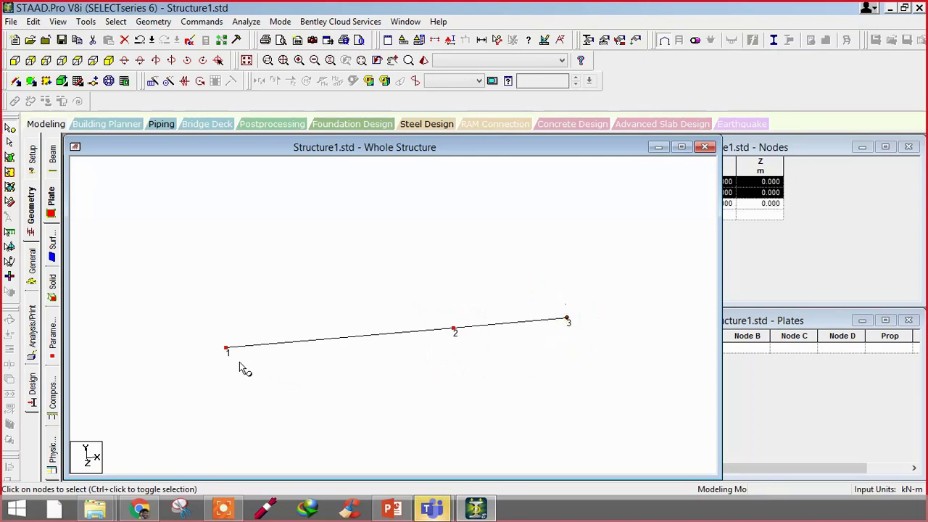
scroll(217, 355, up, 1)
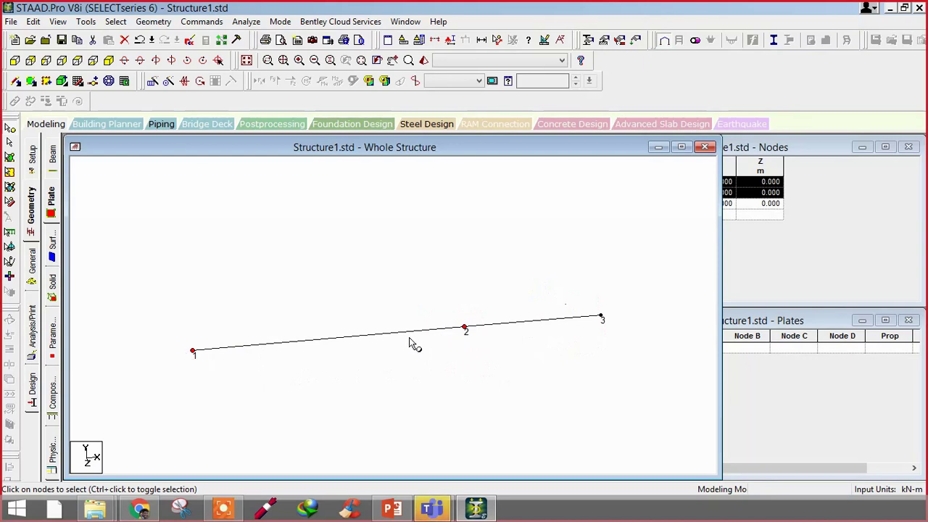
Step: Copy nodes 1 and 2 and paste them with a move of 5 m in Y
click(154, 83)
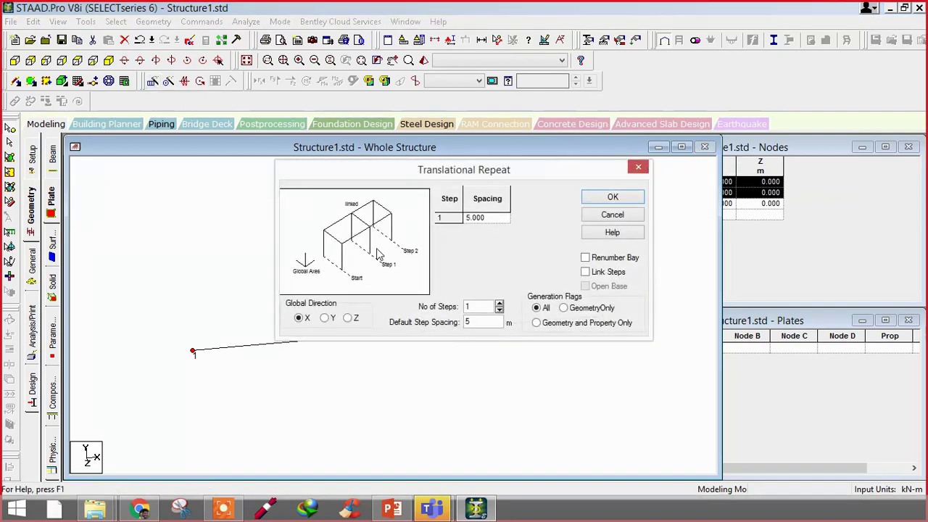
click(638, 169)
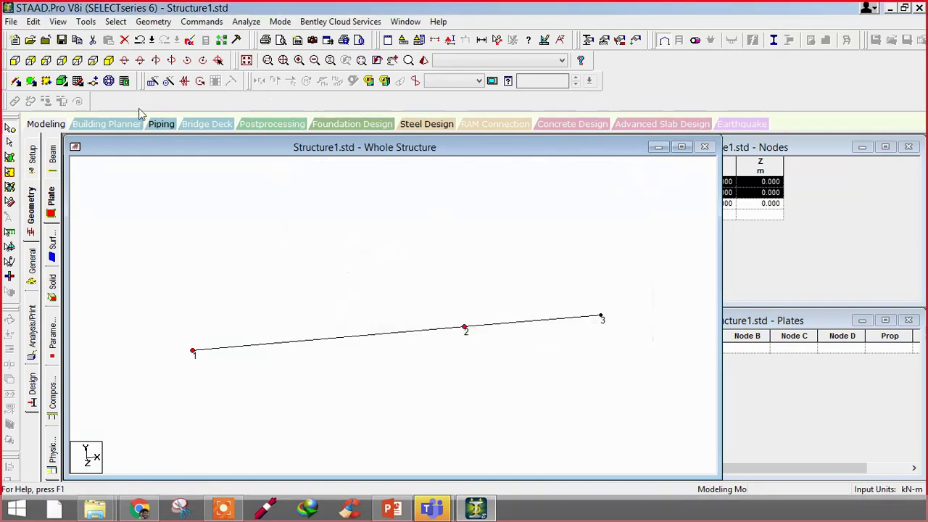
click(33, 21)
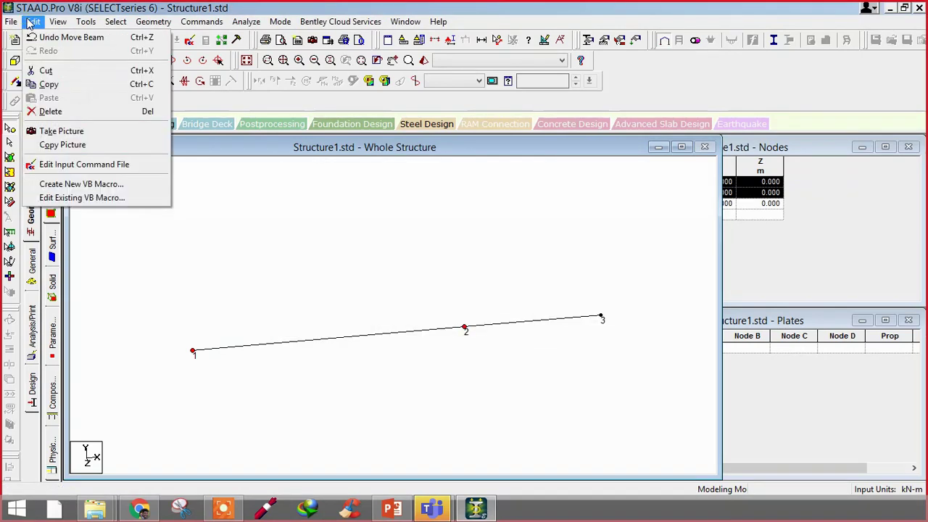
click(65, 89)
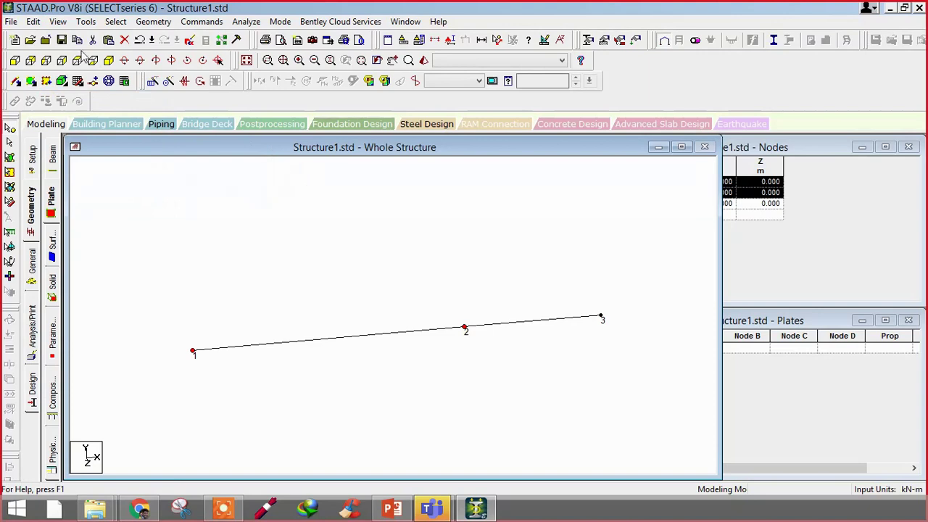
click(34, 21)
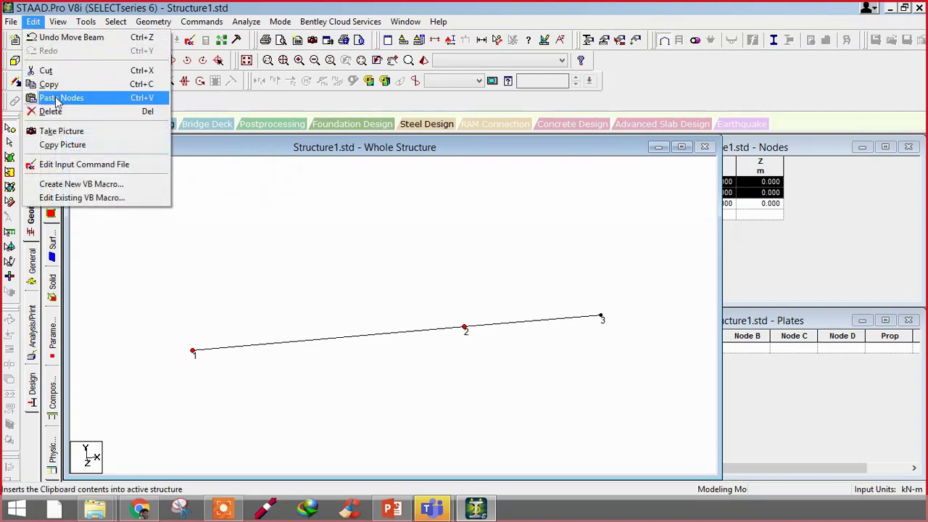
click(57, 101)
drag(410, 151, 657, 187)
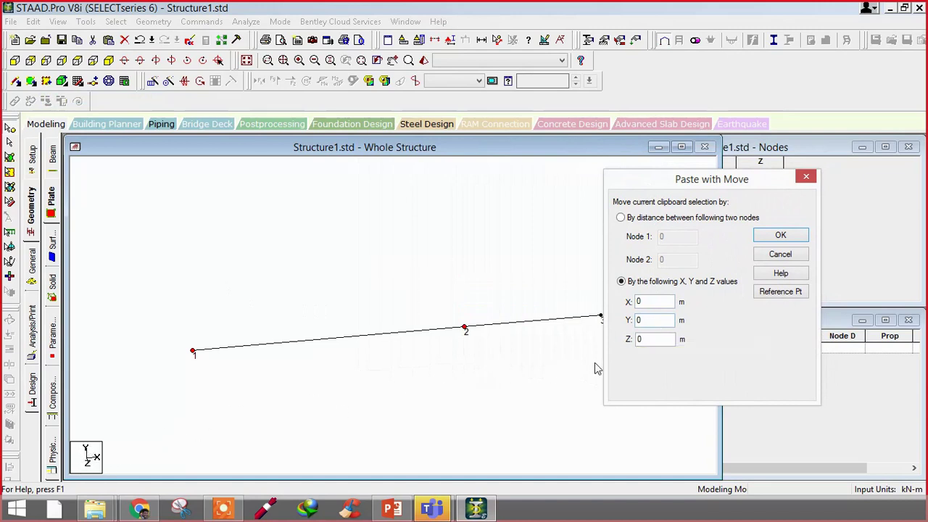
double_click(656, 320)
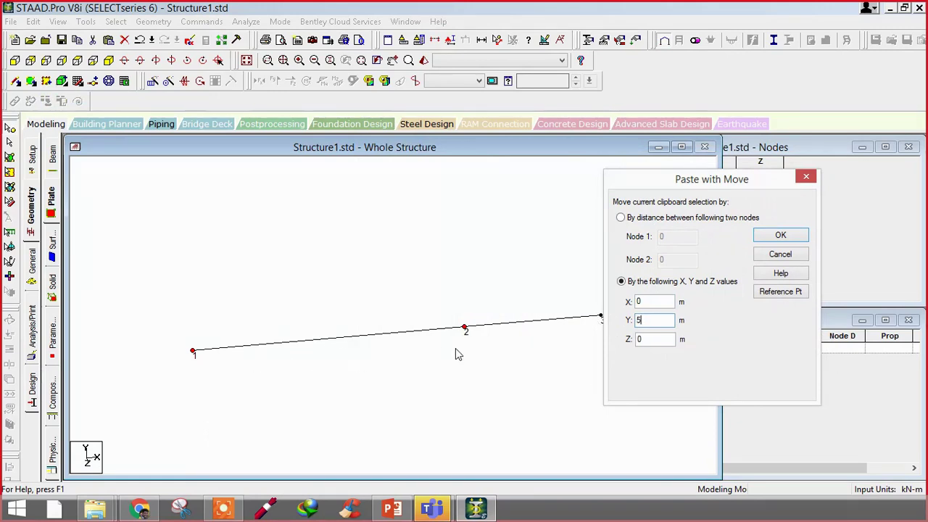
click(783, 239)
middle_drag(336, 348, 219, 406)
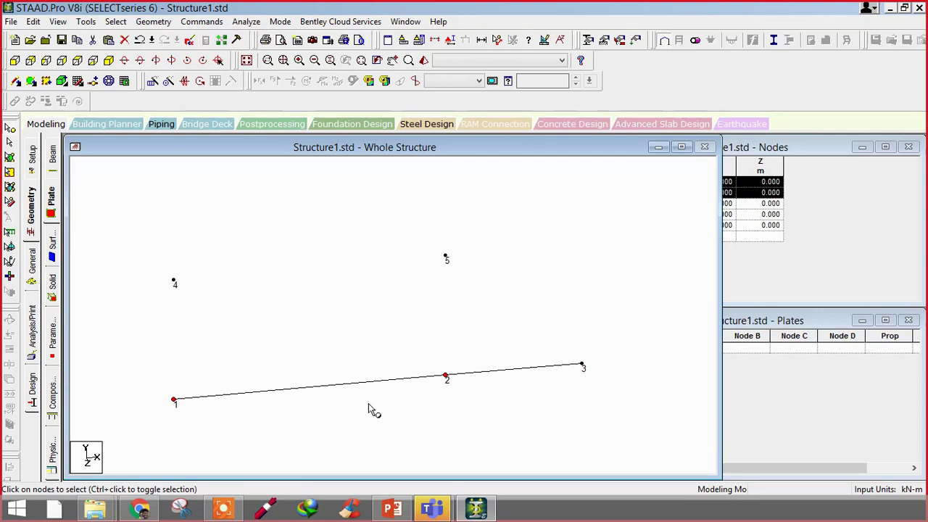
Step: Review the node coordinates table and the plates table, and return to the whole structure view
click(772, 151)
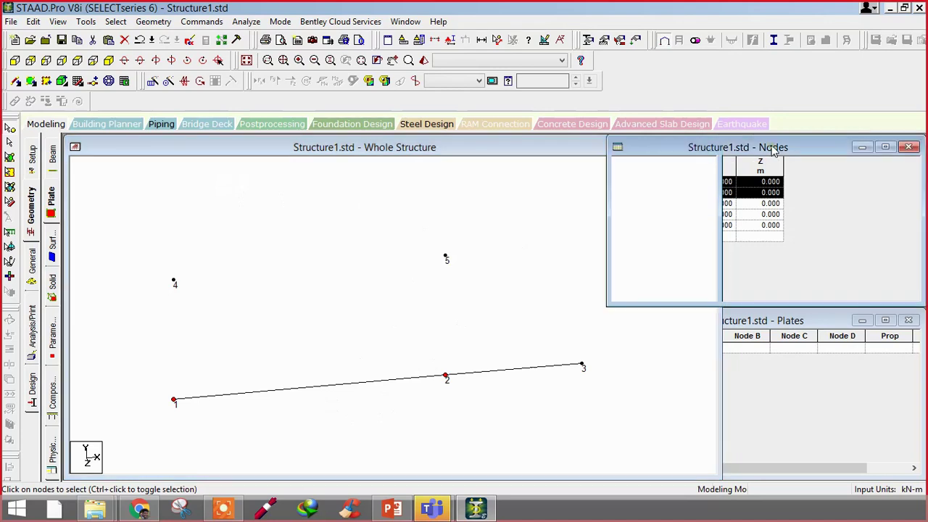
click(768, 320)
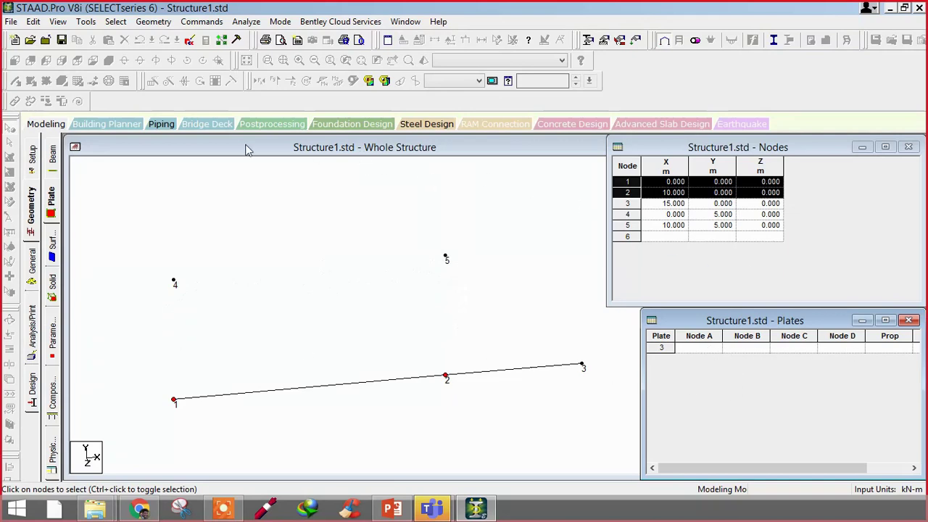
click(179, 147)
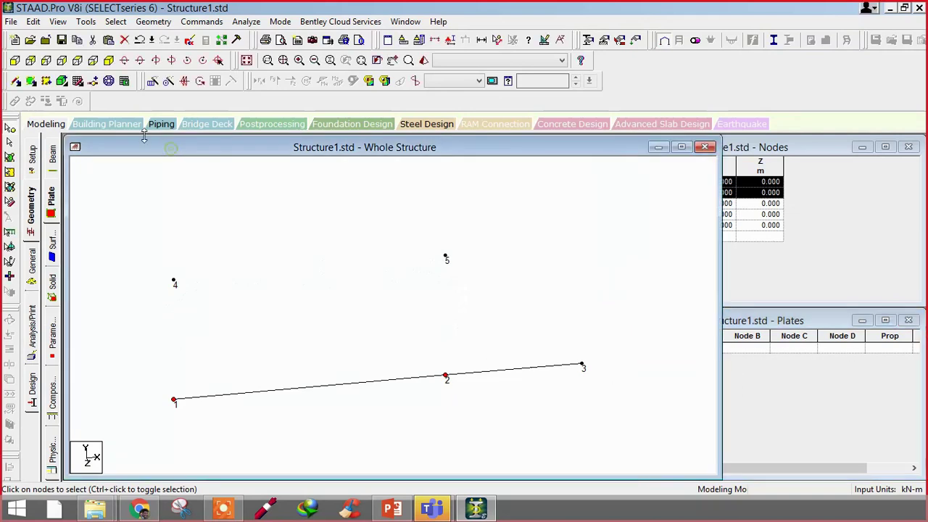
Step: Add a four-noded plate through nodes 1, 2, 5 and 4 in counterclockwise order
click(31, 82)
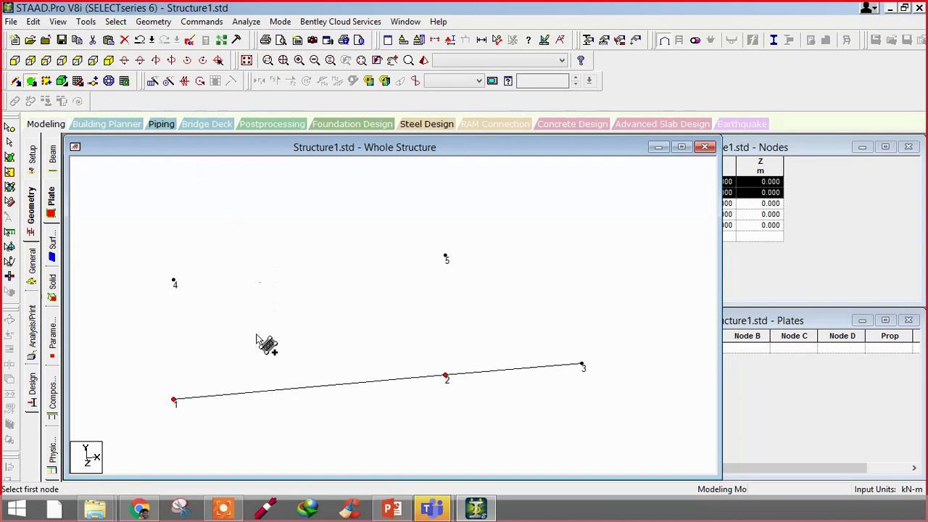
click(174, 399)
click(444, 376)
click(446, 256)
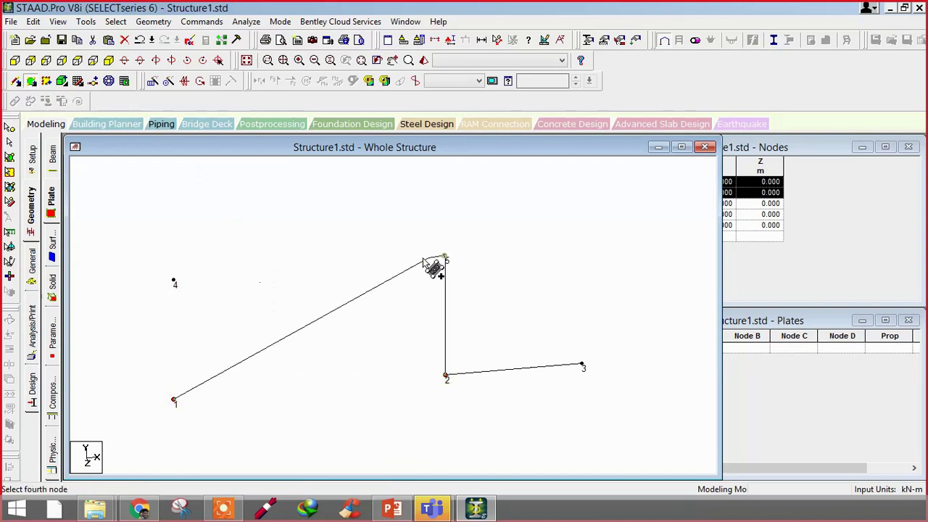
click(174, 280)
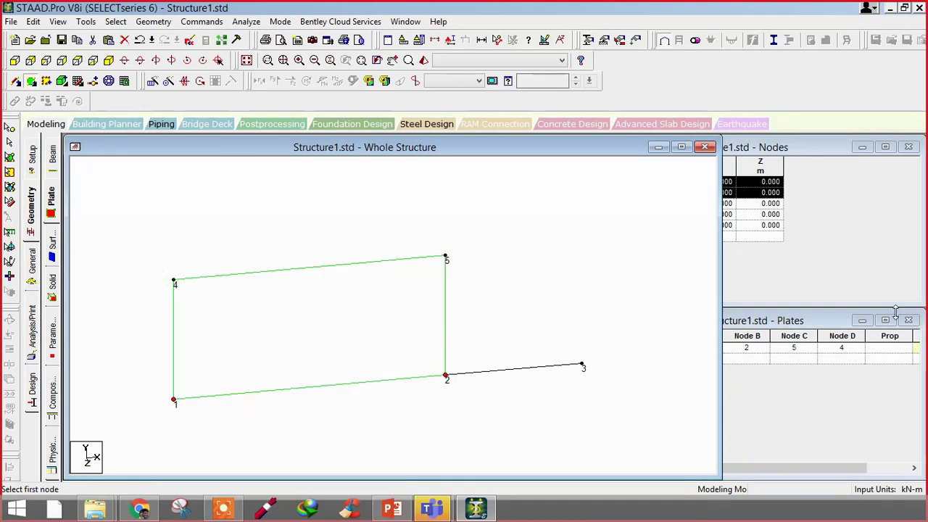
Step: Check the new plate's node and material entries in the plates table, and return to the structure view
click(828, 320)
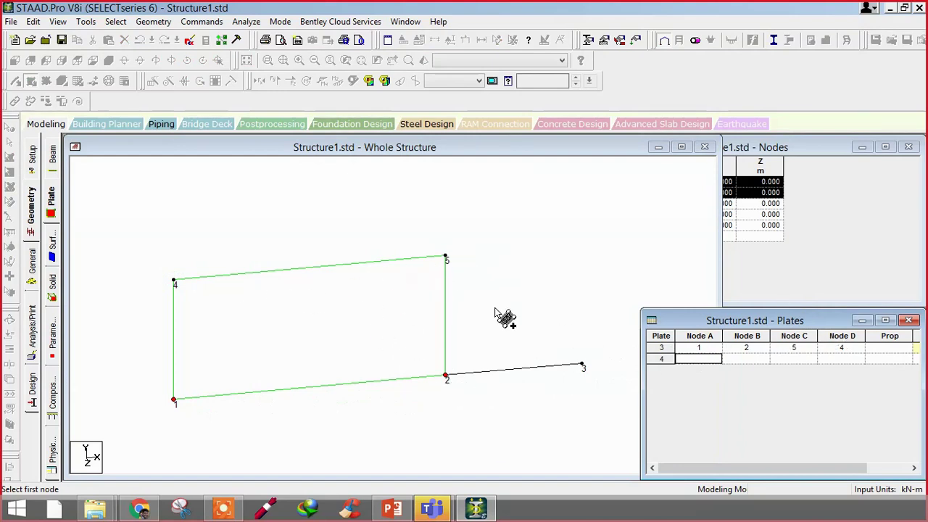
drag(768, 468, 860, 472)
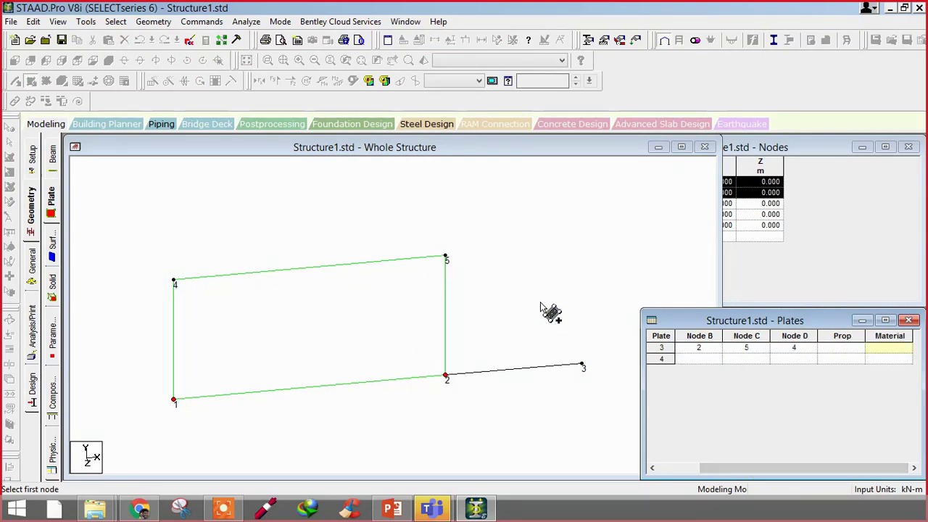
click(488, 167)
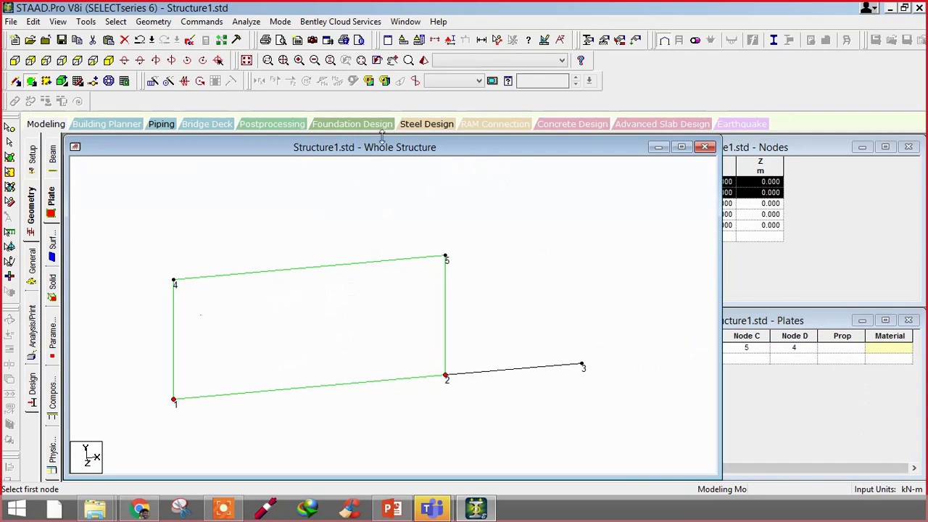
Step: Turn on Fill Plates/Solids/Surface in the structure diagram settings and apply it
click(451, 41)
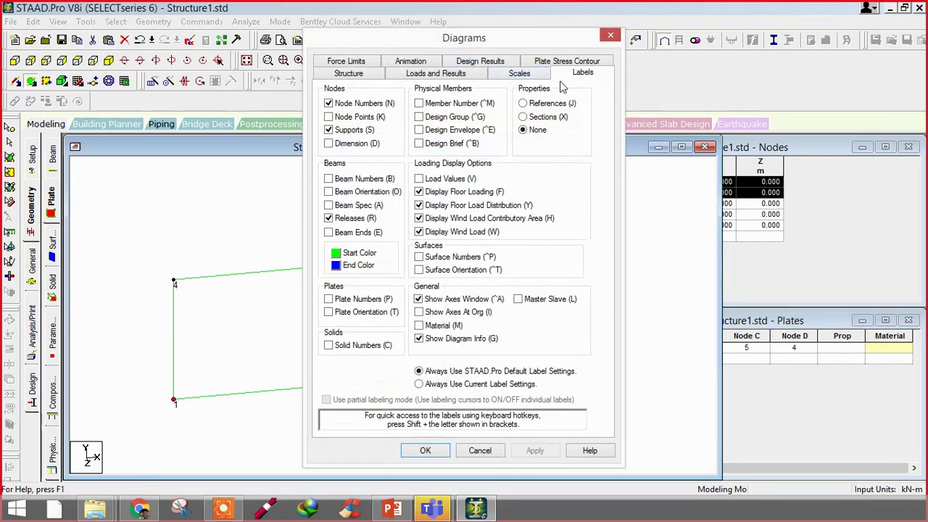
click(364, 75)
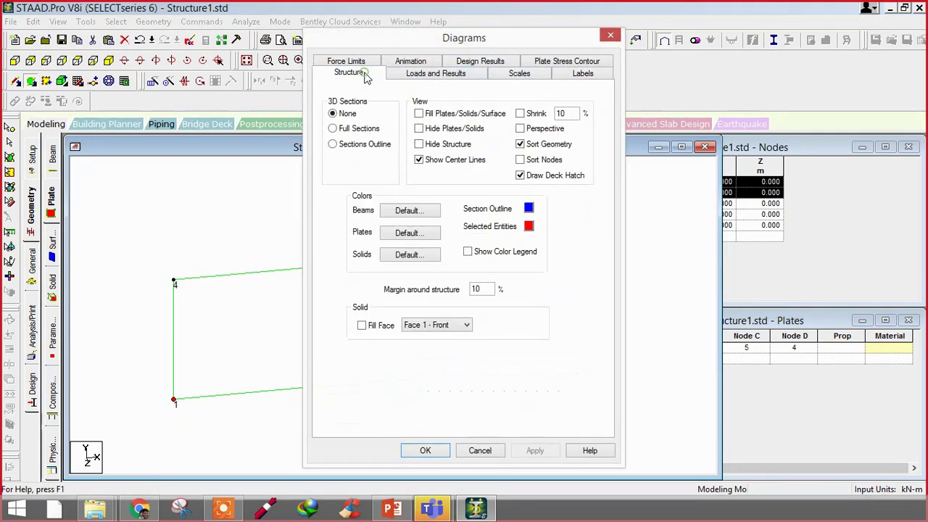
click(420, 114)
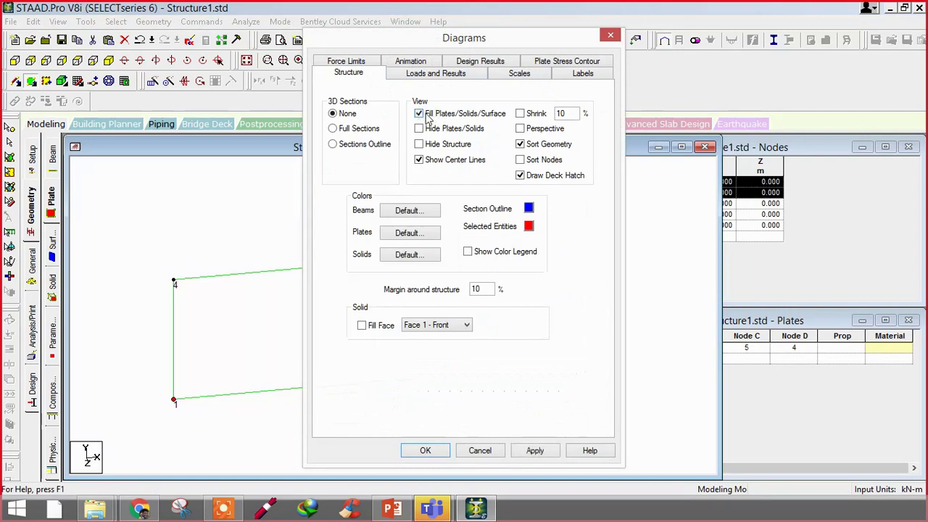
click(419, 113)
click(425, 450)
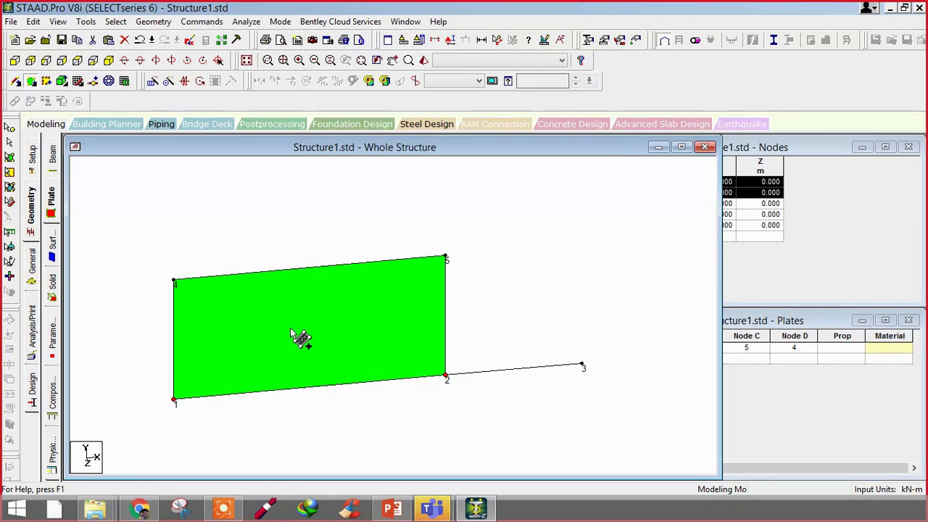
Step: Rotate the model around its vertical axis and tilt it to examine both faces of the filled plate
key(Right)
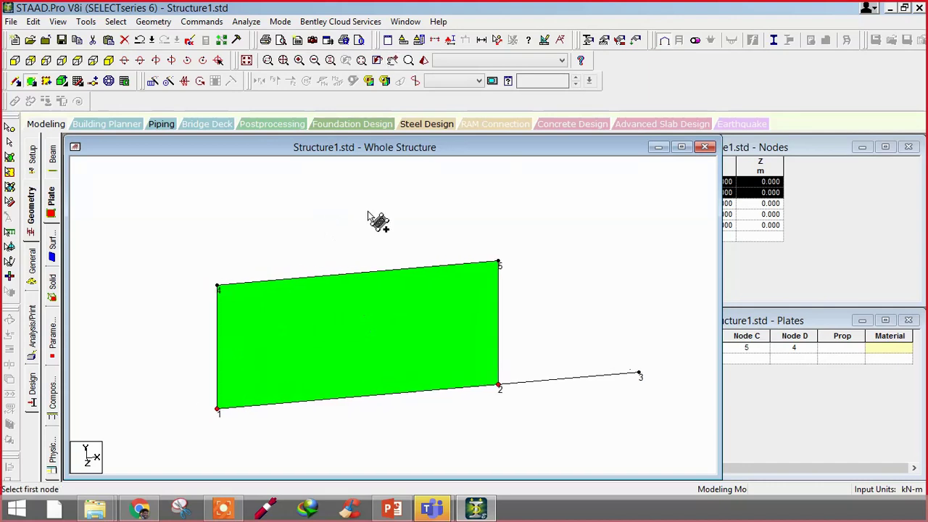
key(Right)
key(Right)
key(Right)
key(Right)
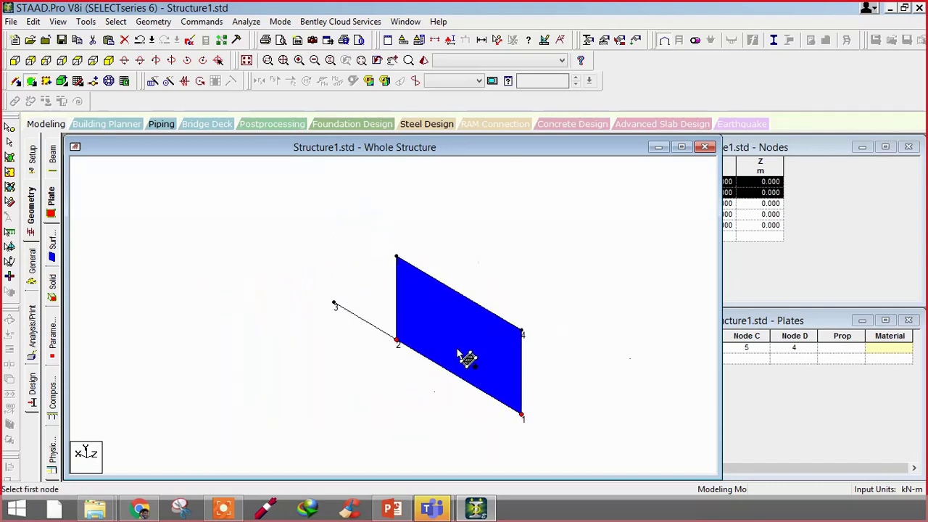
key(Right)
key(Right)
key(Right)
key(Right)
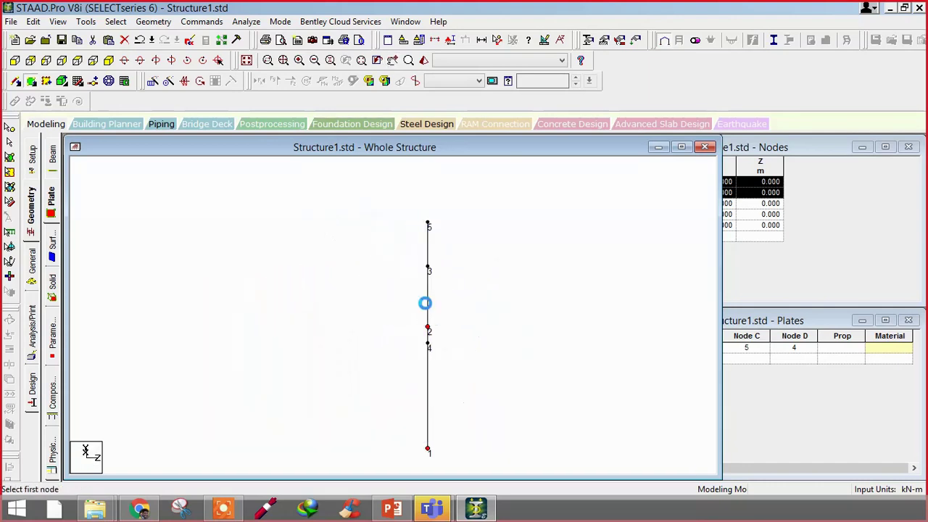
key(Right)
key(Right)
key(Right)
key(Right)
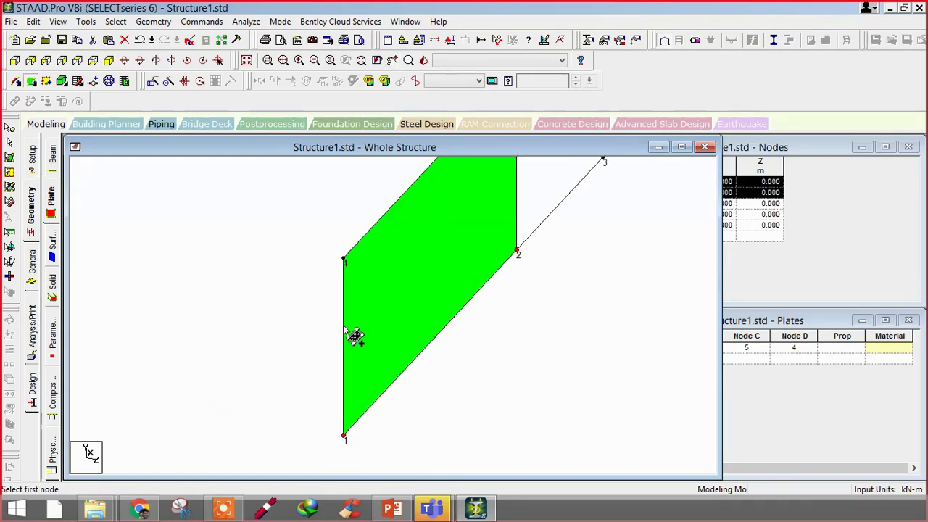
key(Down)
key(Down)
key(Down)
key(Down)
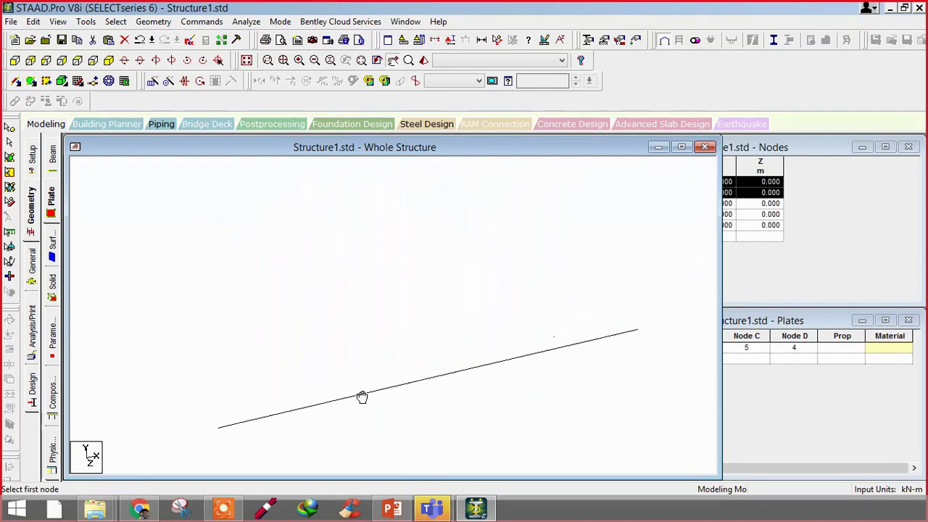
Step: Bring up the node coordinates table, view the Surface geometry page, and switch to the Solid geometry page
click(761, 156)
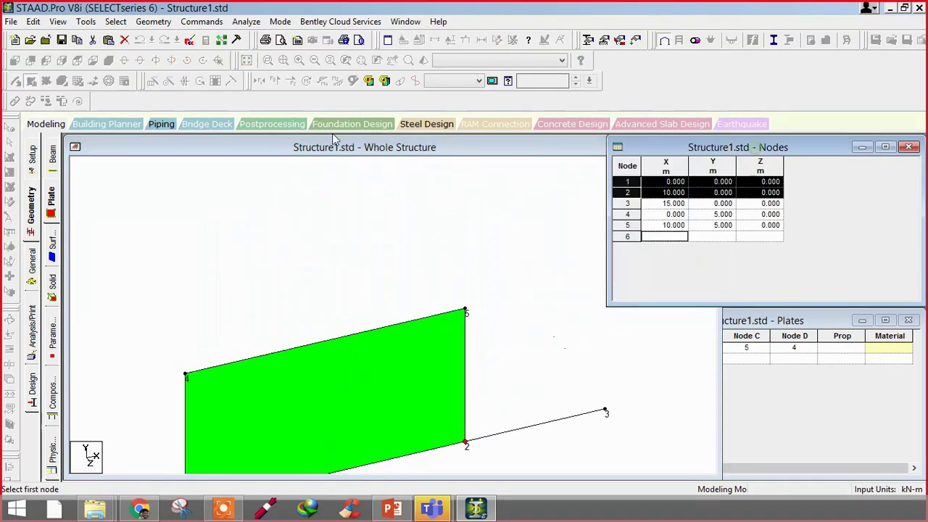
click(50, 238)
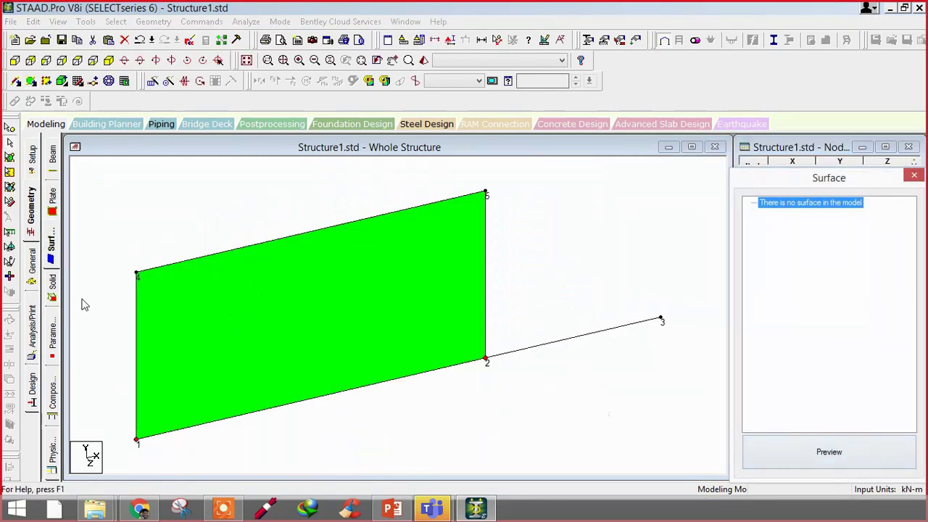
click(52, 284)
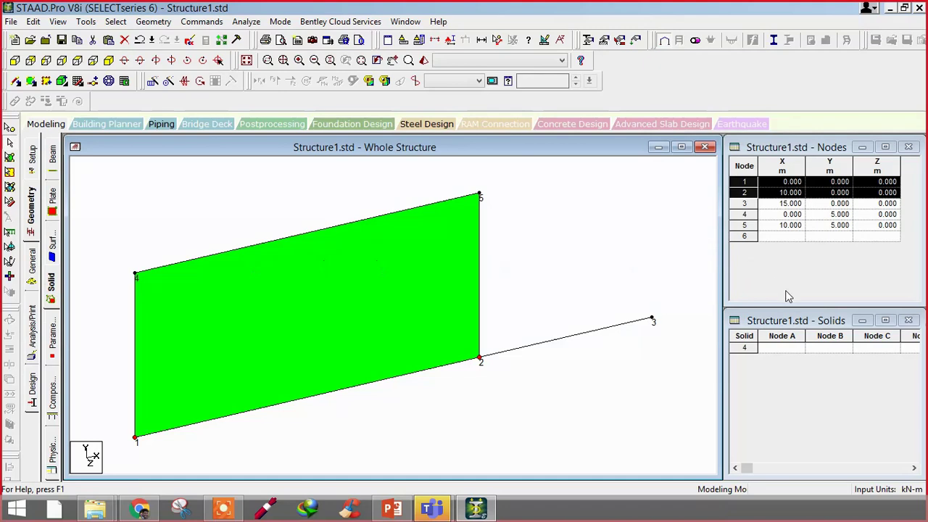
Step: Widen the Solids table to examine its node and material columns, and view the Parametric Models, Composite Deck and Physical Member pages
drag(727, 402, 382, 390)
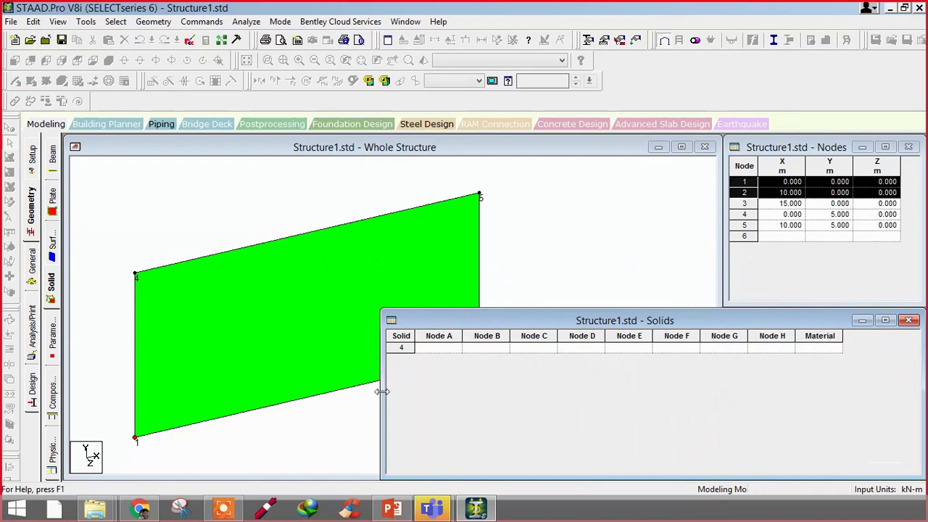
drag(382, 391, 616, 392)
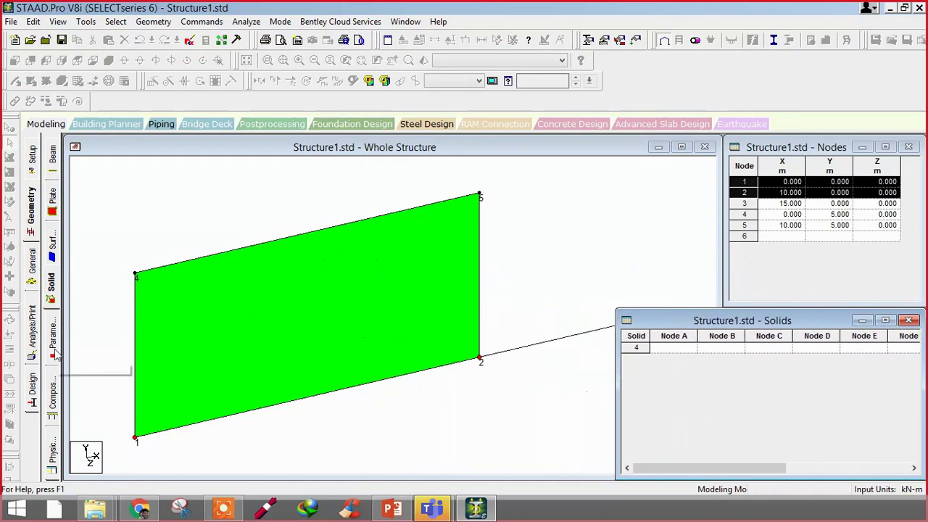
click(55, 354)
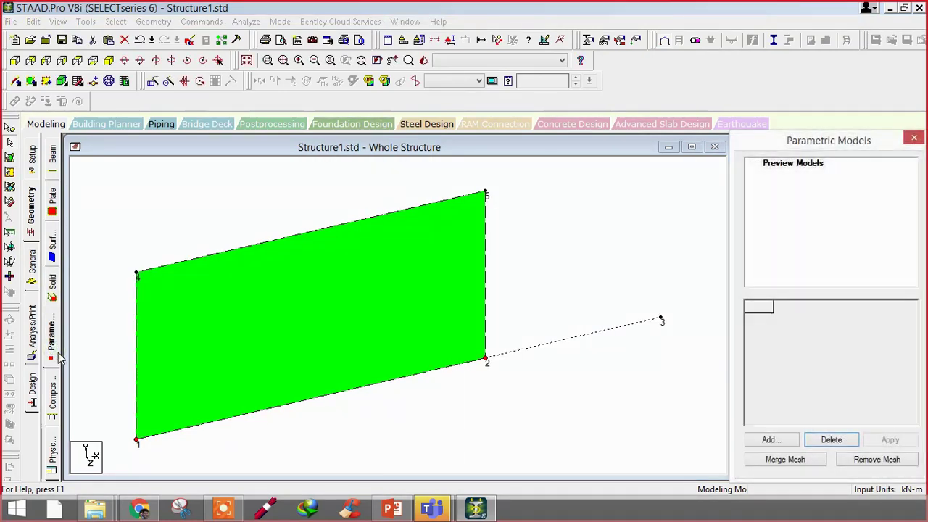
click(52, 393)
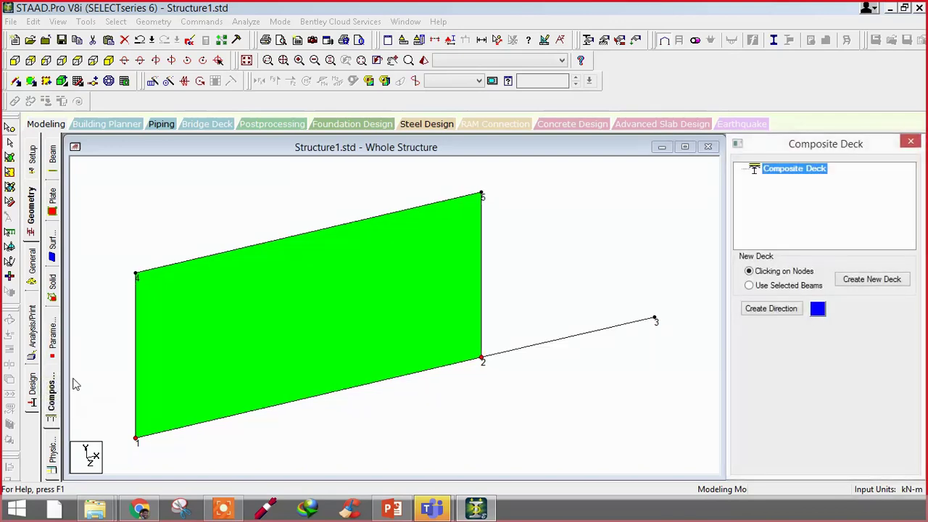
click(55, 455)
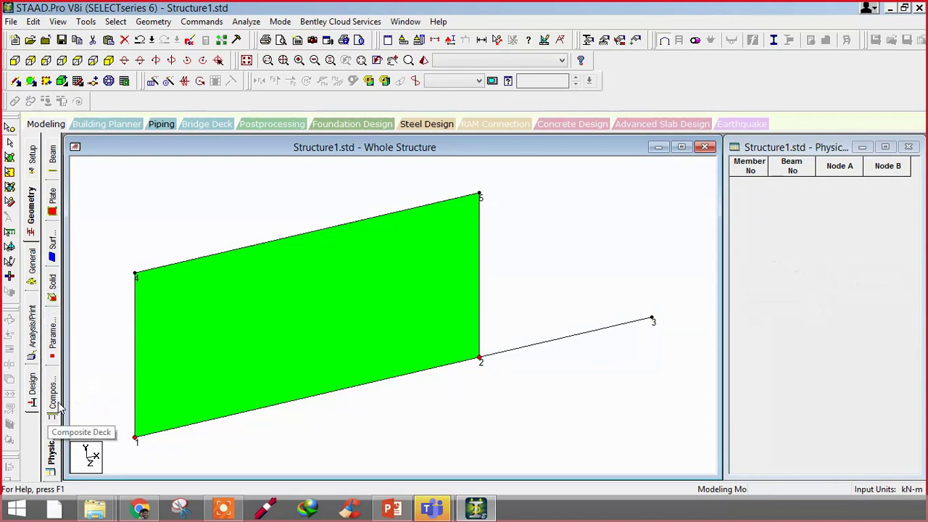
Step: Go to the General property page, glance at the job setup information, and save the modified structure through Auto Save
click(30, 270)
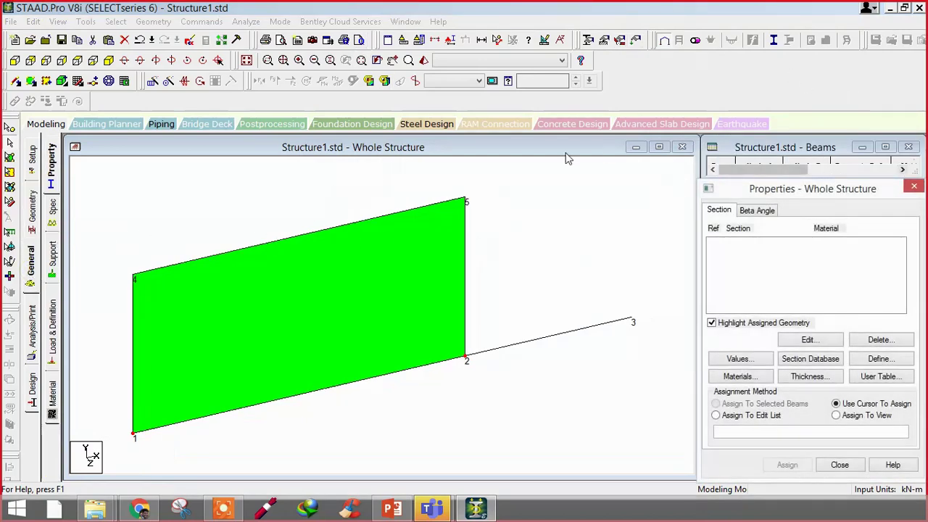
click(62, 125)
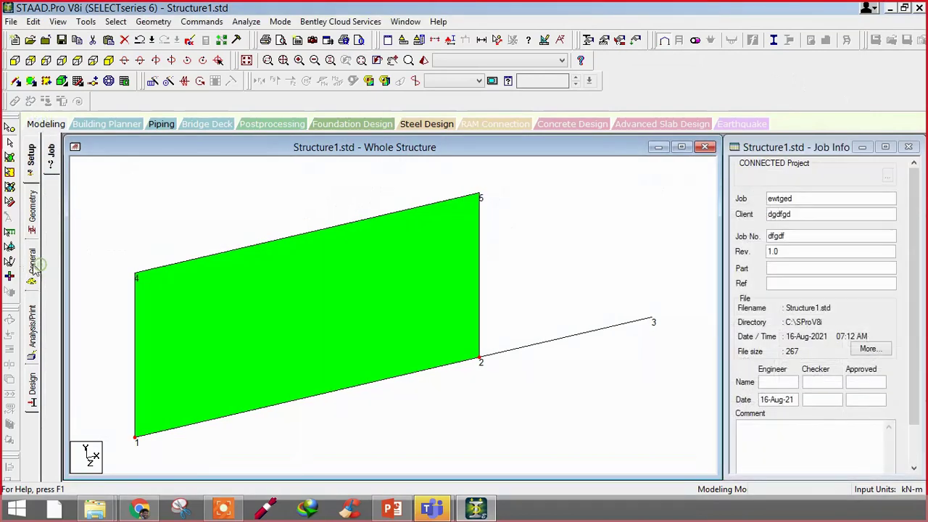
click(29, 265)
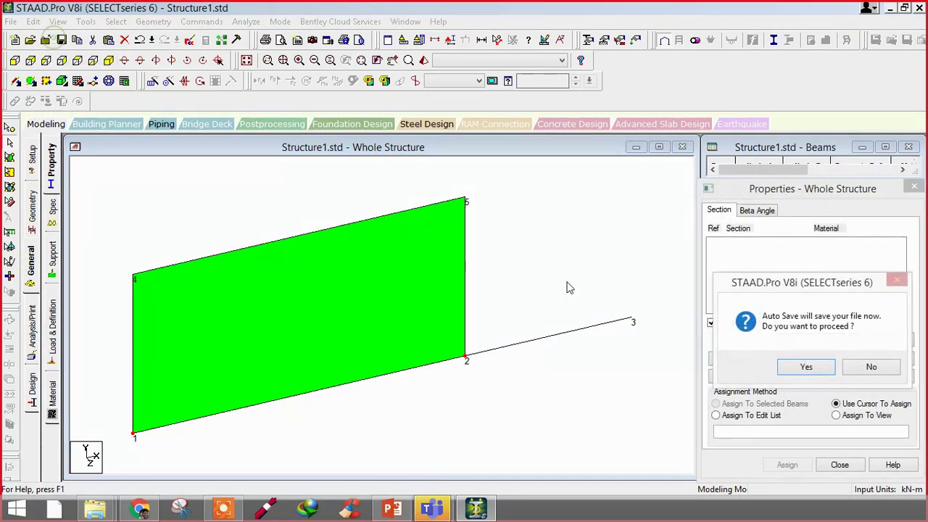
click(805, 366)
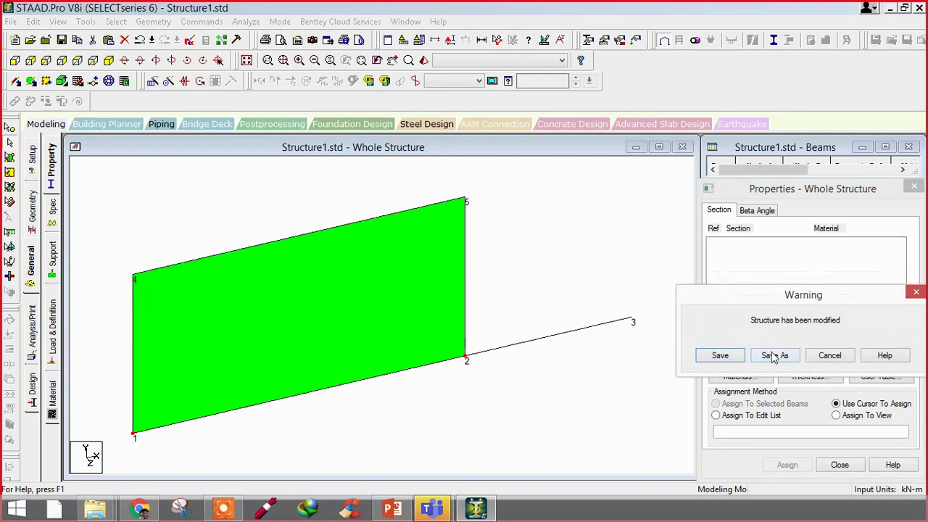
click(720, 356)
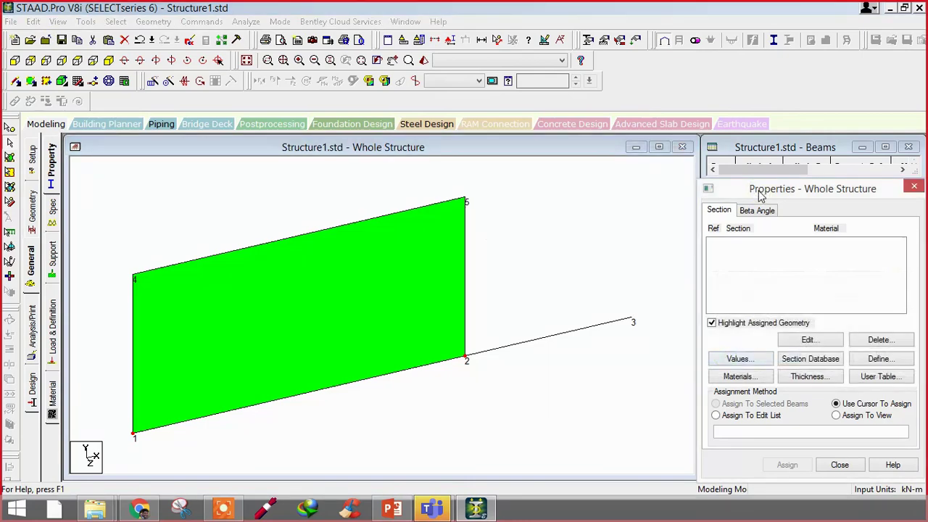
Step: Revisit the Geometry page with the node and beam tables, and return to the General page's Property settings
click(51, 178)
click(32, 214)
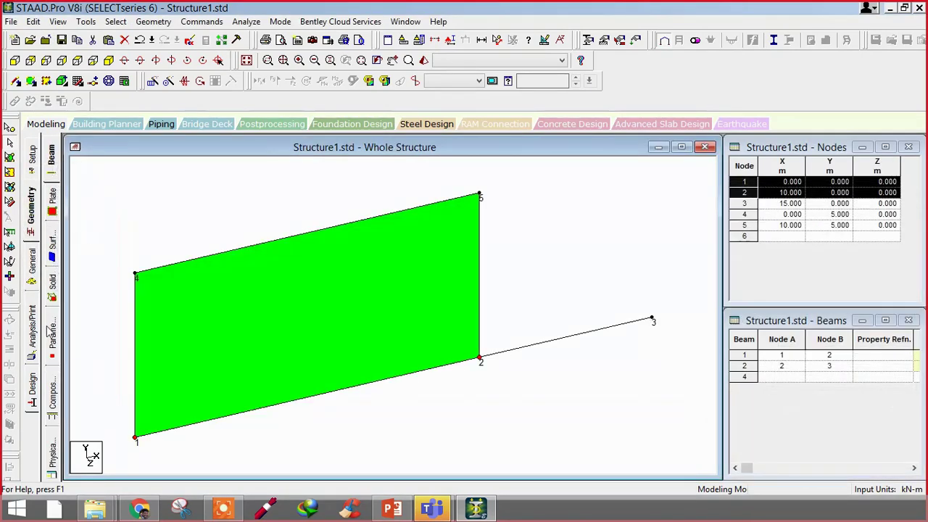
click(32, 269)
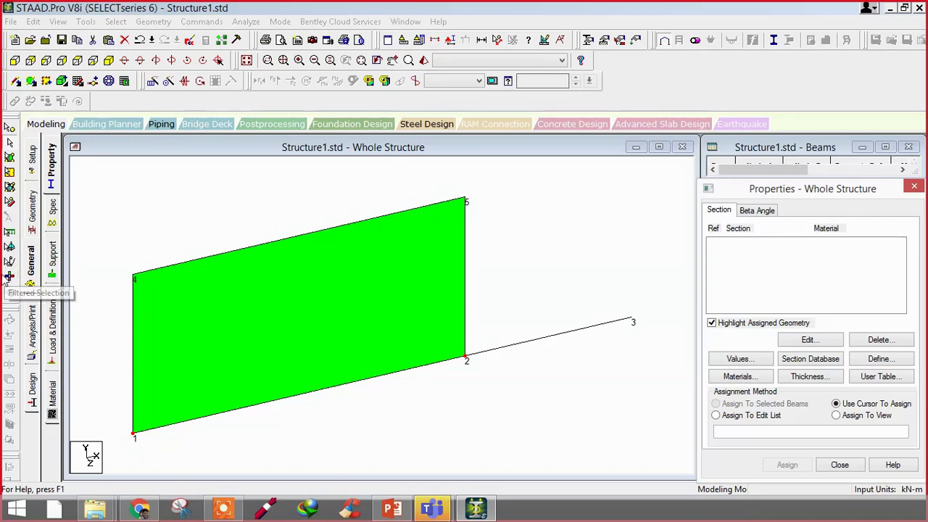
click(29, 262)
click(52, 174)
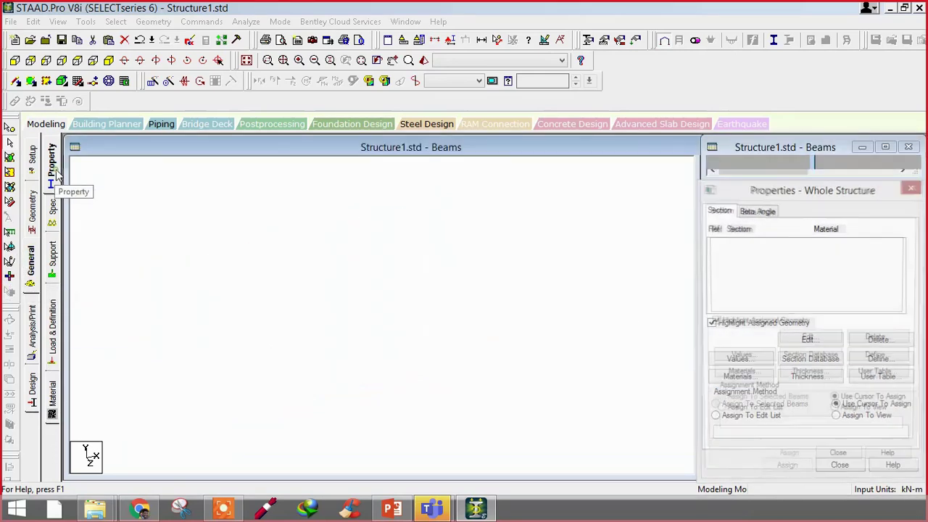
Step: Move the whole-structure Properties window away from the Beams table and enlarge the table to show its beam rows
drag(801, 198, 495, 208)
drag(760, 176, 767, 320)
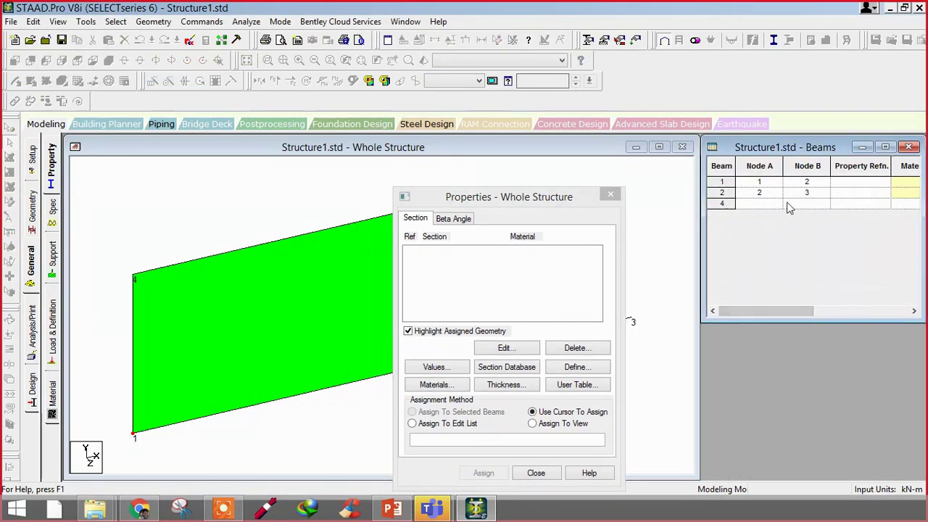
drag(543, 197, 590, 178)
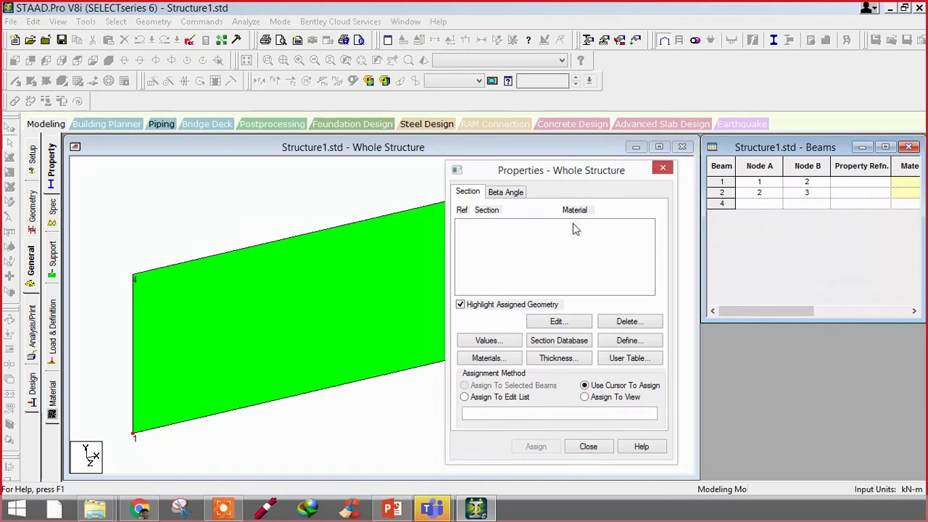
Step: Compare the Beta Angle and Section options in the whole-structure properties, ending on Section
click(507, 192)
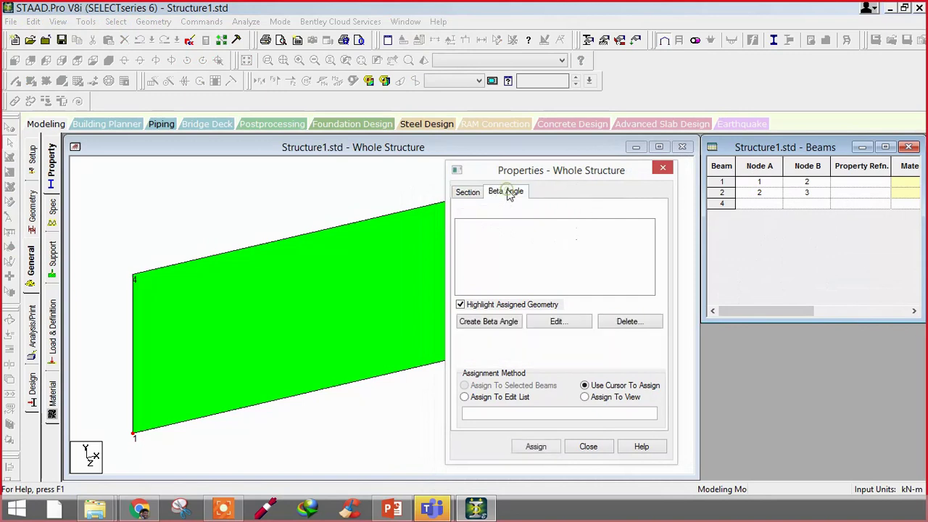
click(468, 192)
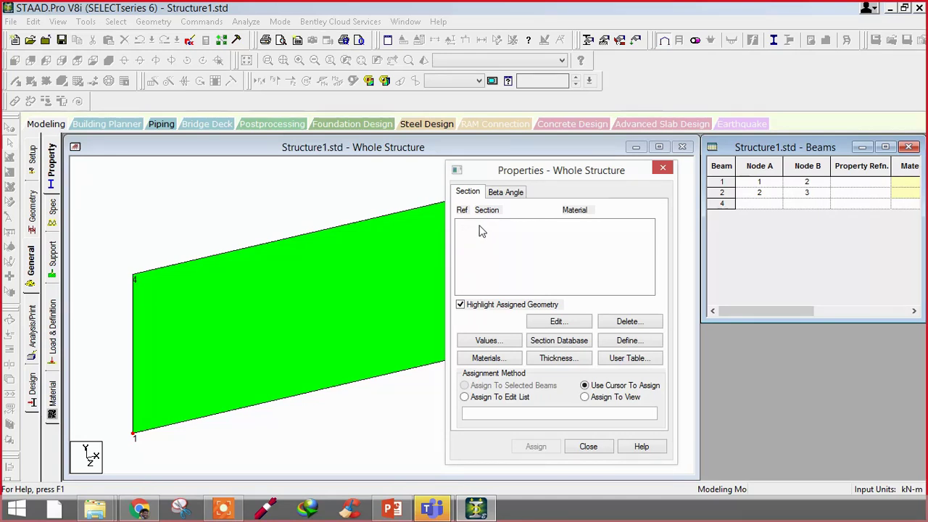
click(495, 193)
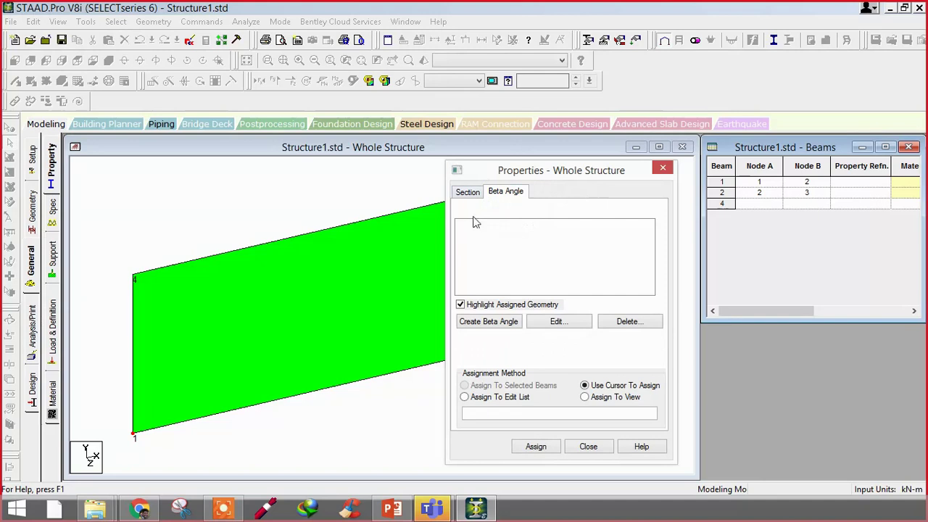
click(460, 194)
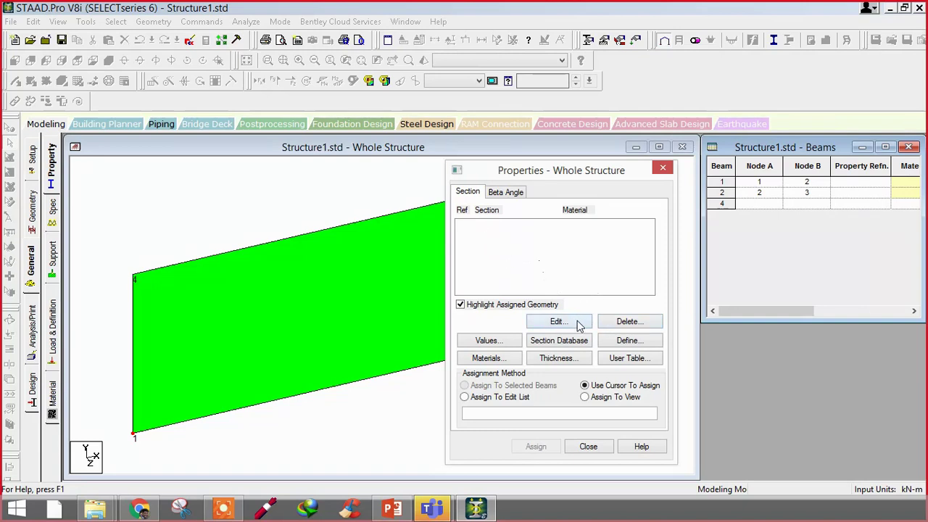
Step: Open the Section Database and look through the Coldformed Steel, Timber and Aluminum profile tables before returning to Steel
click(545, 341)
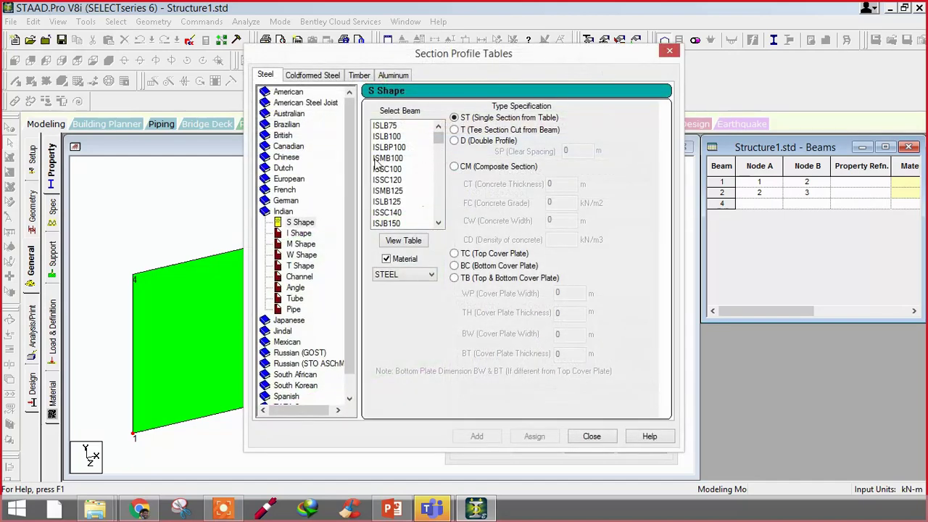
drag(355, 60, 367, 58)
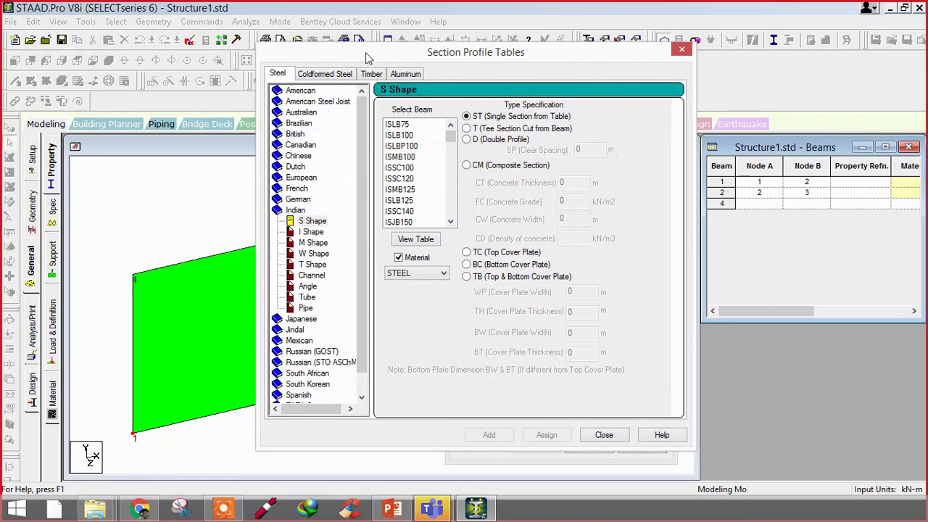
click(314, 75)
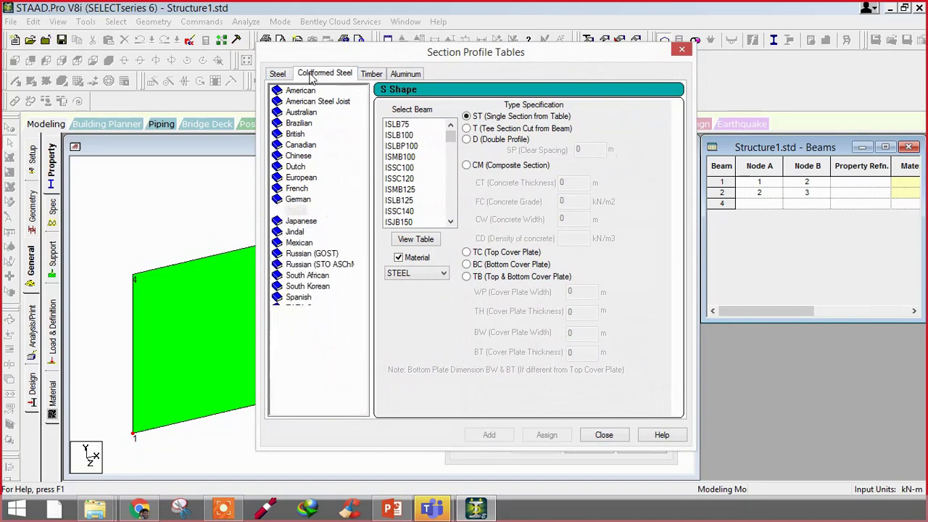
click(369, 75)
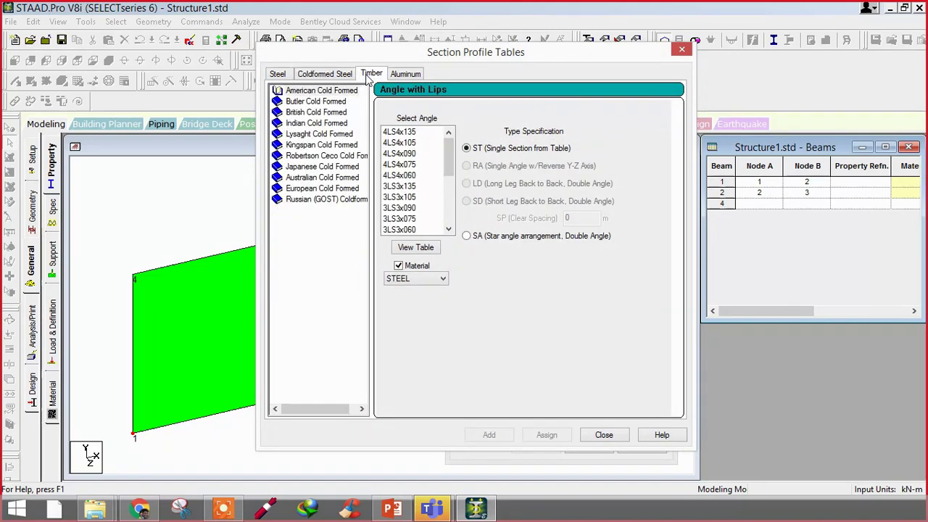
click(392, 75)
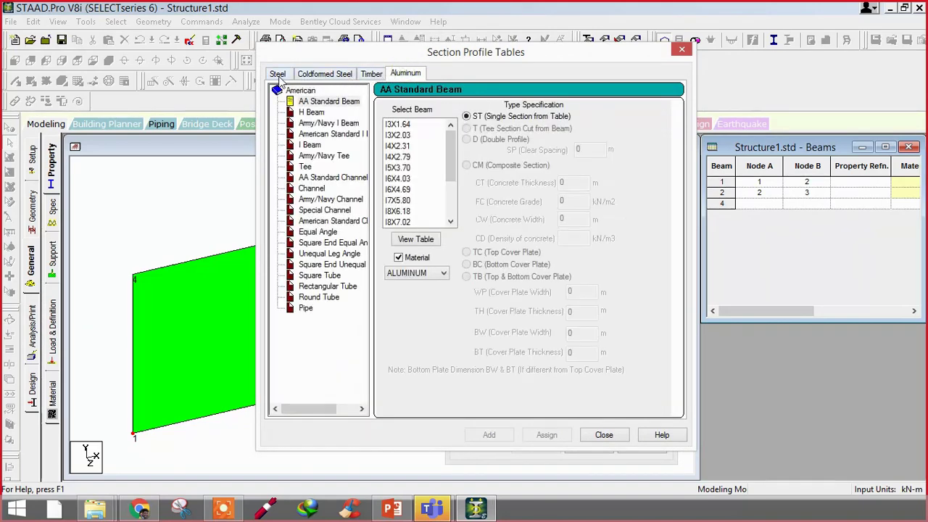
click(281, 77)
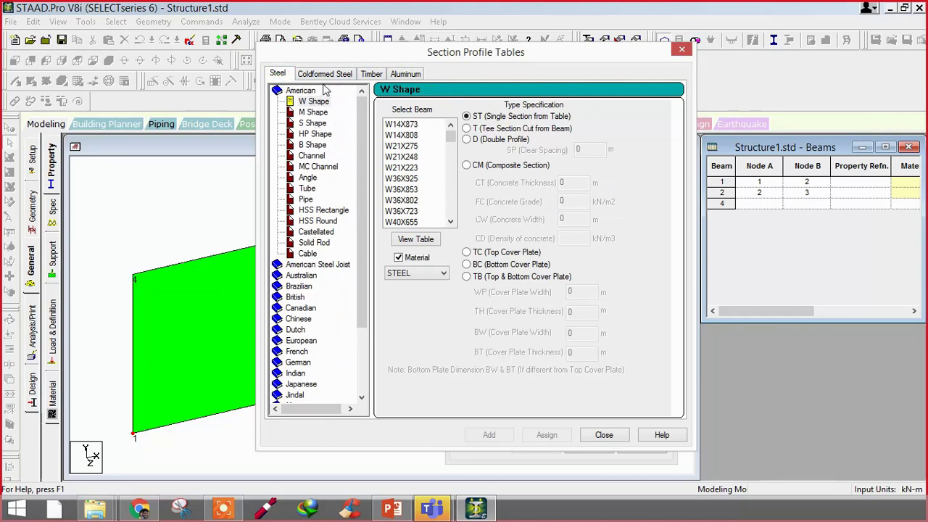
Step: Browse the American steel sections, looking through the W Shape list and the M and HP Shape categories
click(413, 159)
scroll(417, 174, down, 20)
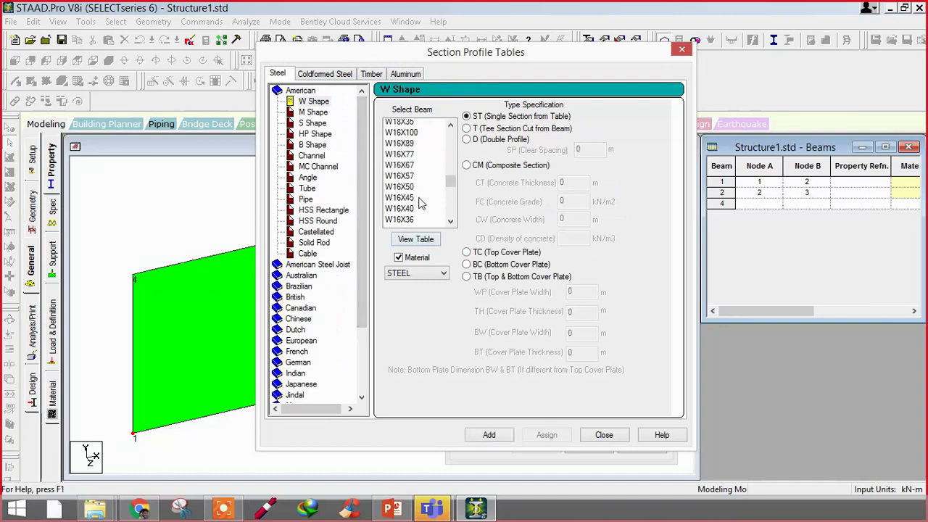
scroll(417, 203, down, 1)
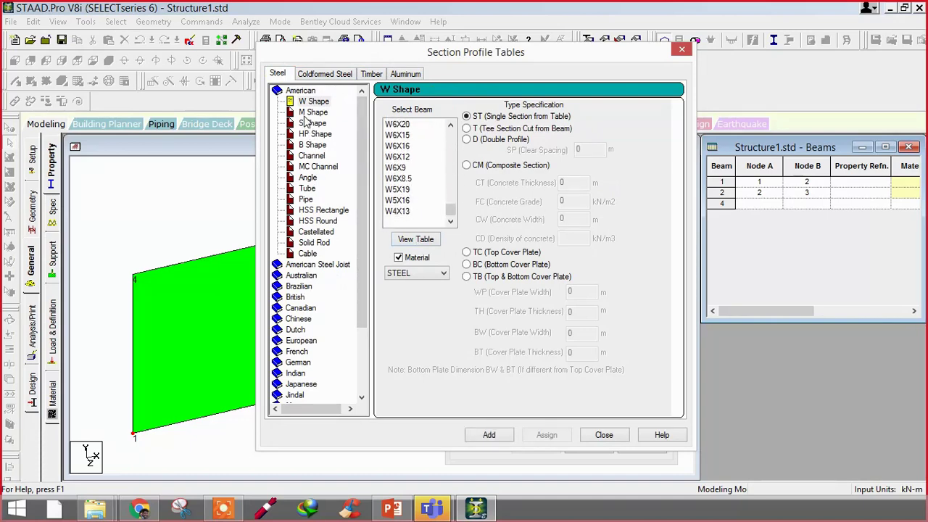
click(308, 113)
click(308, 134)
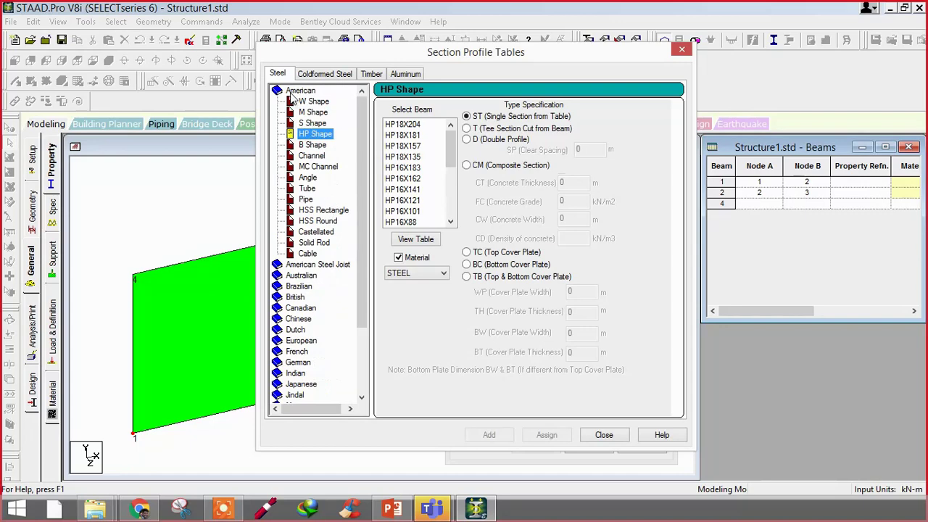
click(297, 102)
double_click(295, 91)
Step: Expand the Indian steel sections, compare the S Shape and I Shape beam lists, and return to S Shape
double_click(294, 210)
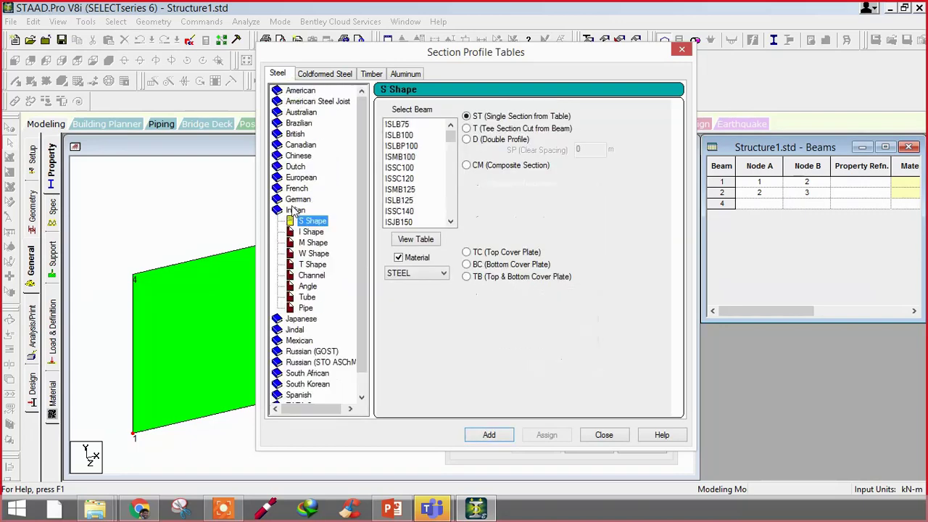
click(317, 232)
click(310, 221)
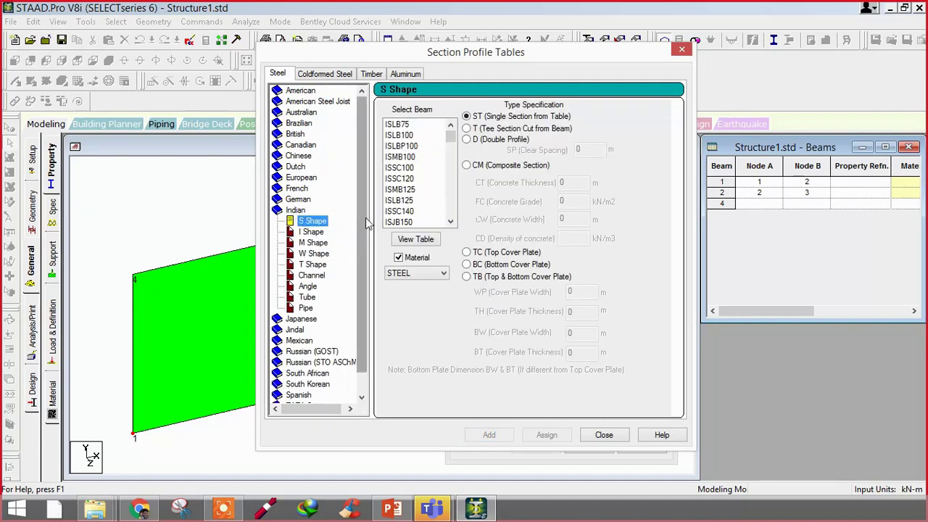
click(424, 169)
scroll(427, 192, down, 10)
click(314, 233)
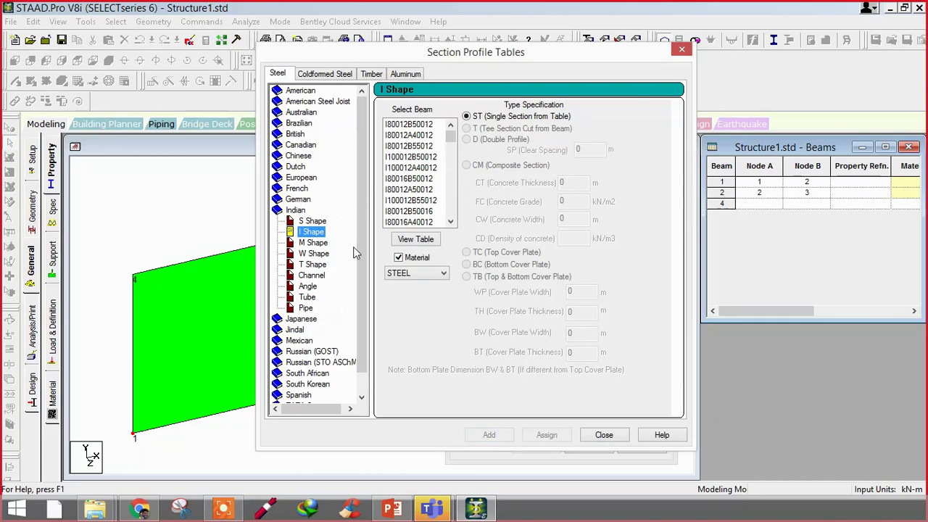
click(317, 223)
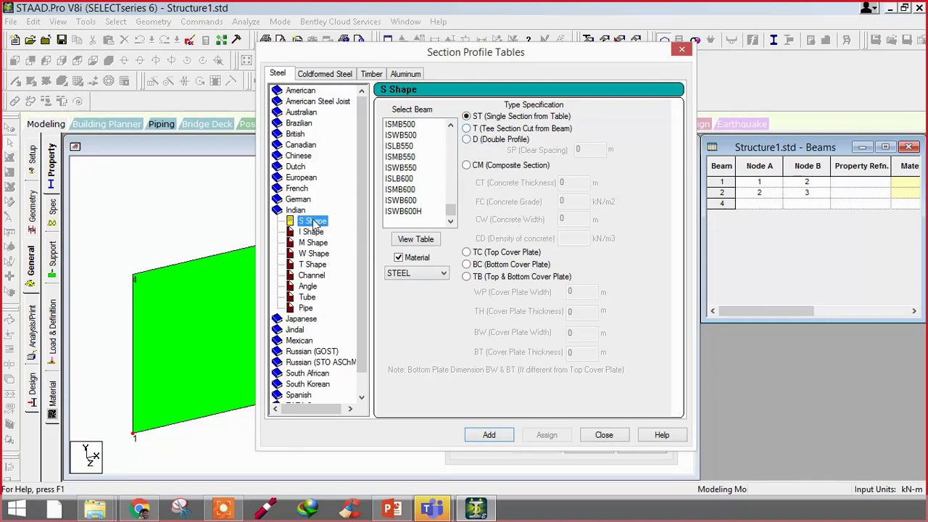
scroll(413, 156, up, 5)
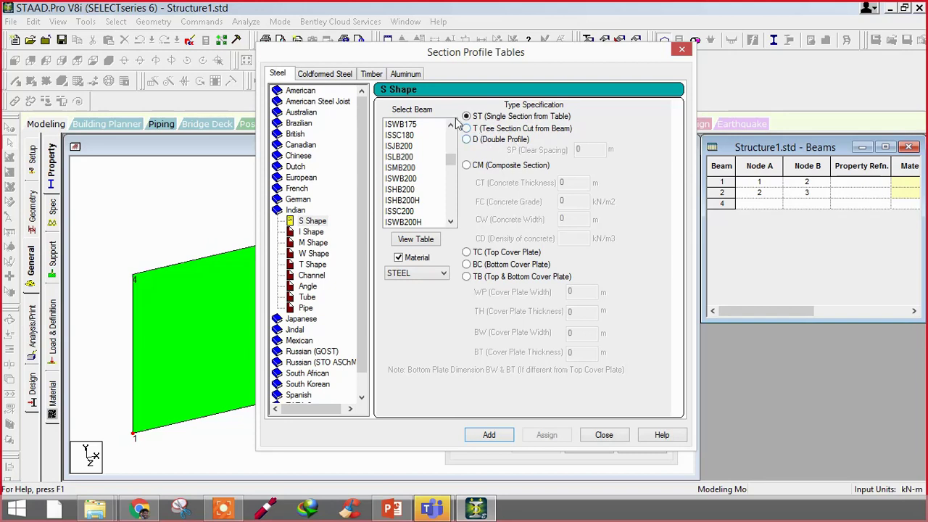
Step: Try the tee section type for the Indian S Shape beam and set the type specification to D (Double Profile)
click(490, 129)
click(475, 118)
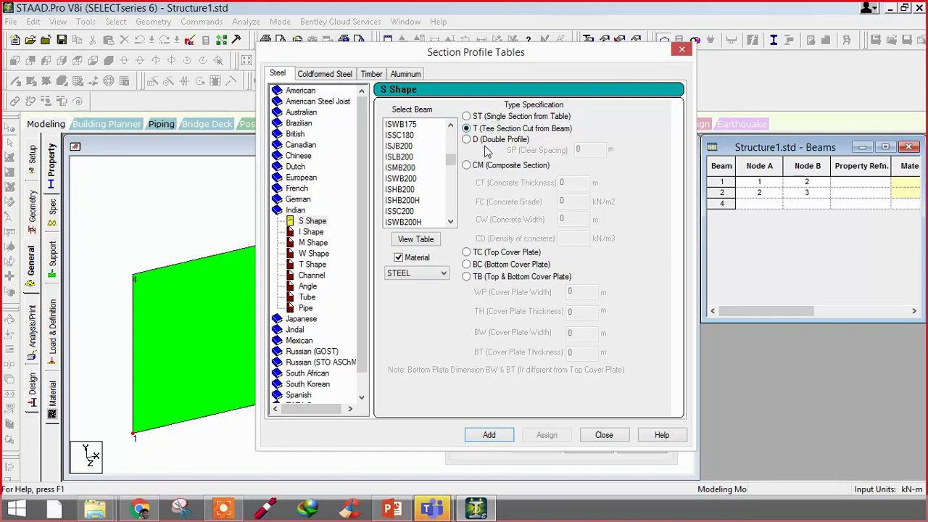
click(480, 144)
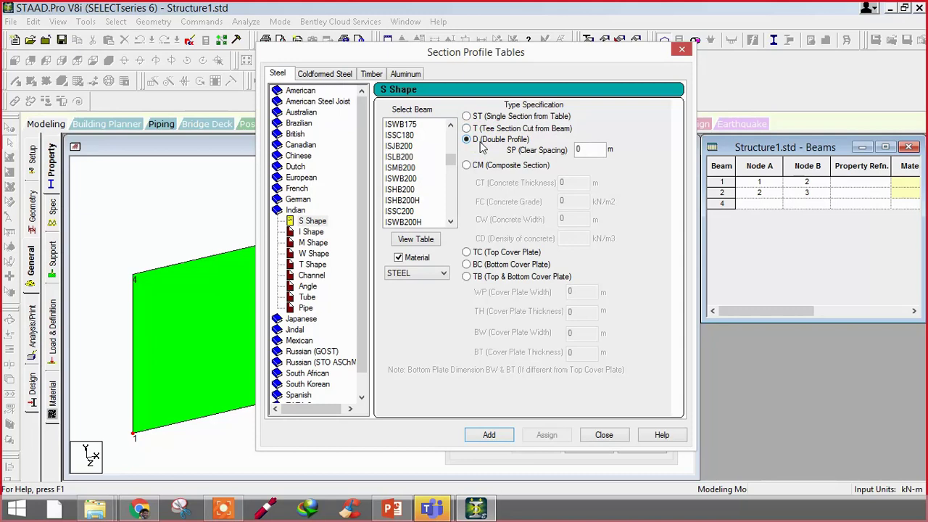
Step: Return the S Shape type specification to ST (Single Section from Table), glance at M Shape, and look through the Indian S Shape beams again
double_click(580, 150)
click(482, 117)
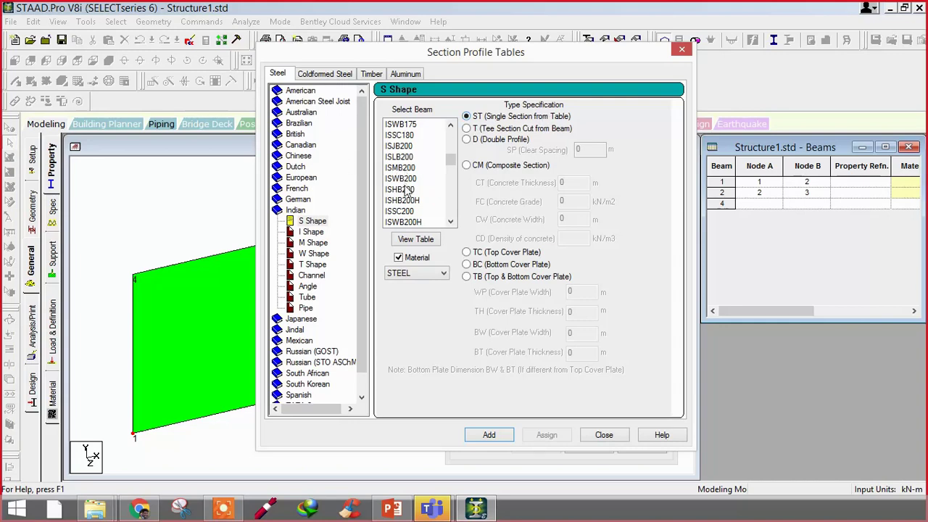
click(314, 243)
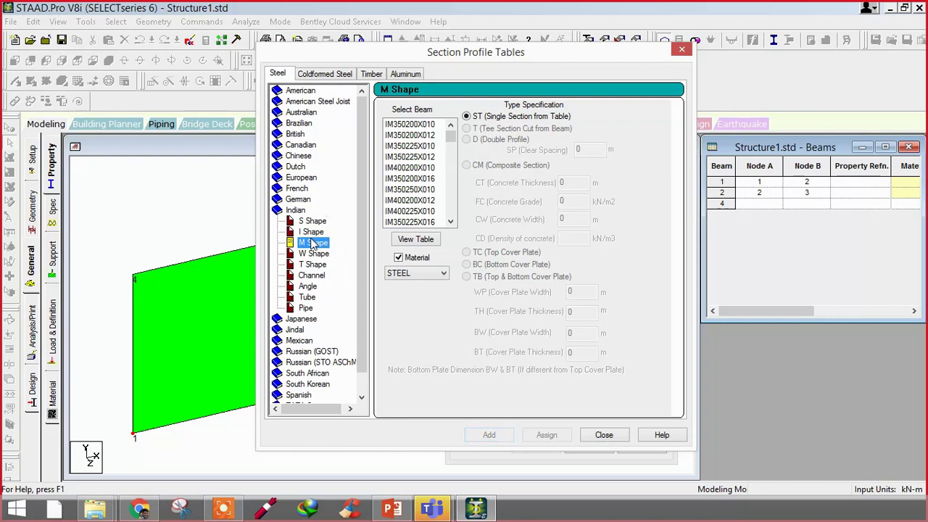
click(311, 221)
click(403, 201)
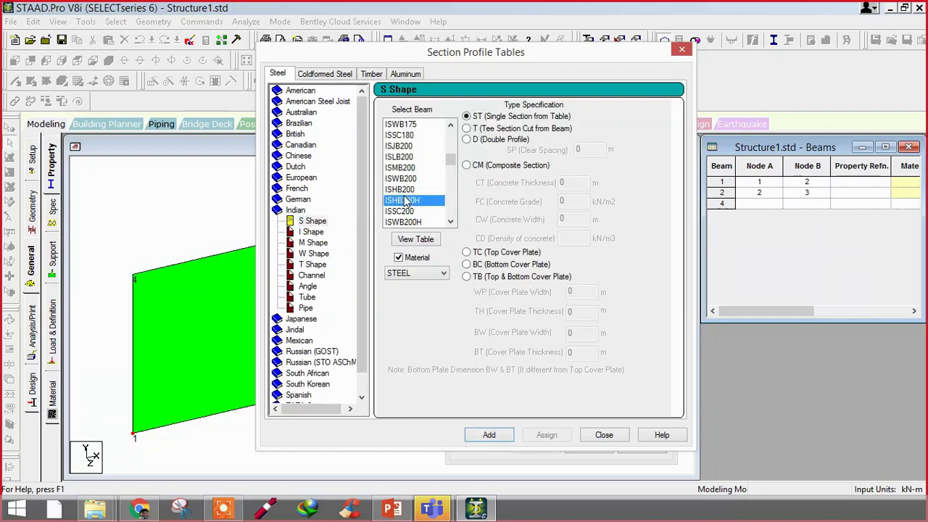
scroll(406, 182, up, 2)
scroll(415, 135, up, 2)
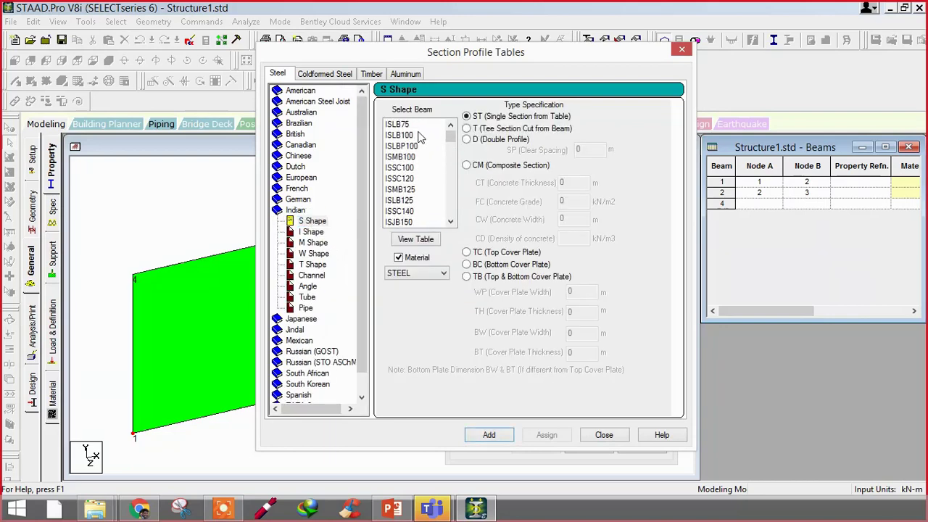
Step: Browse the beam lists of the Indian I Shape, M Shape, W Shape and T Shape categories, picking I80012B55012 and ISNT50 as samples
click(310, 232)
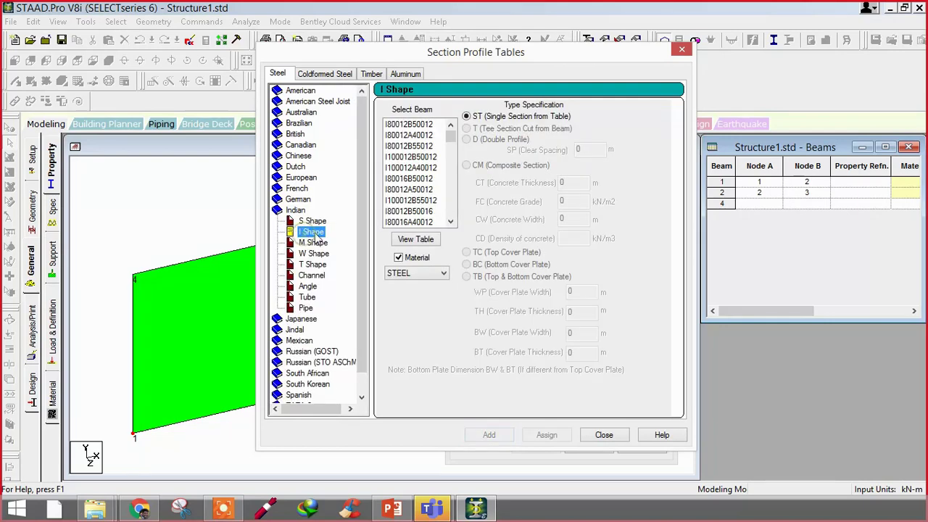
click(413, 145)
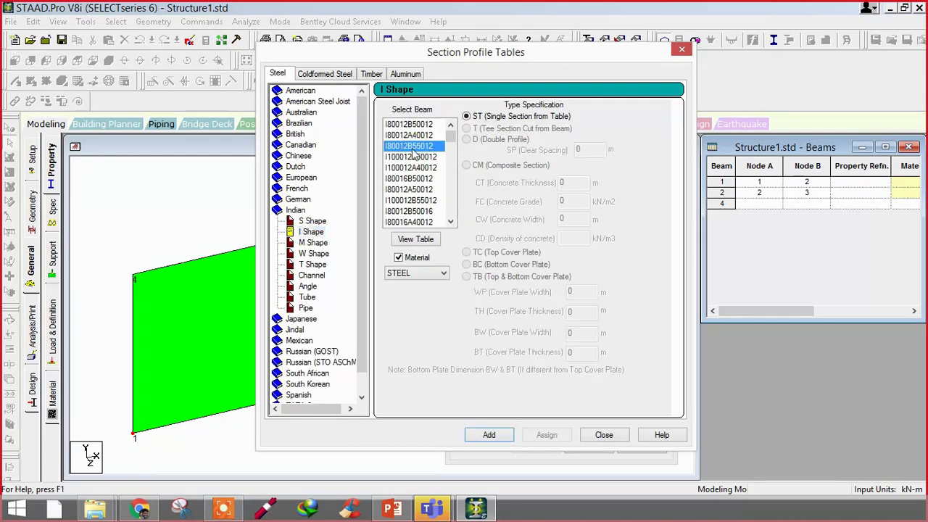
click(313, 244)
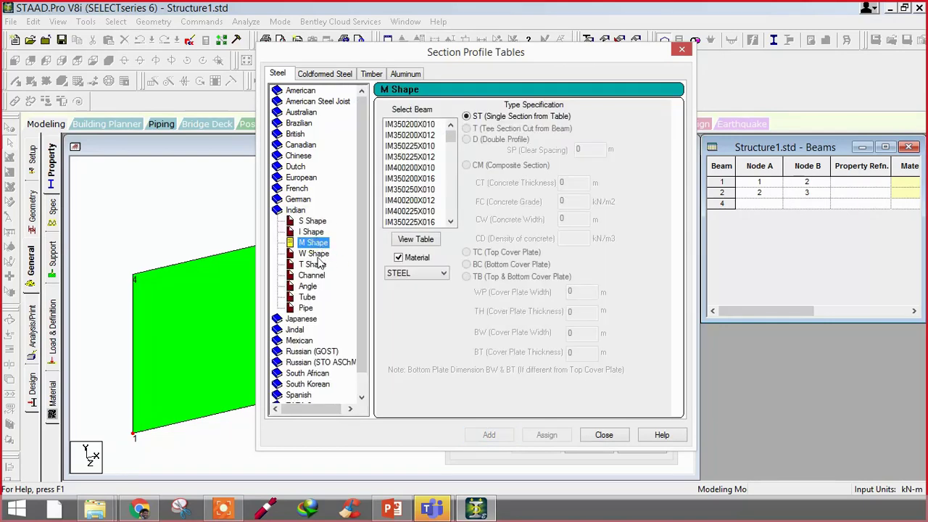
click(314, 255)
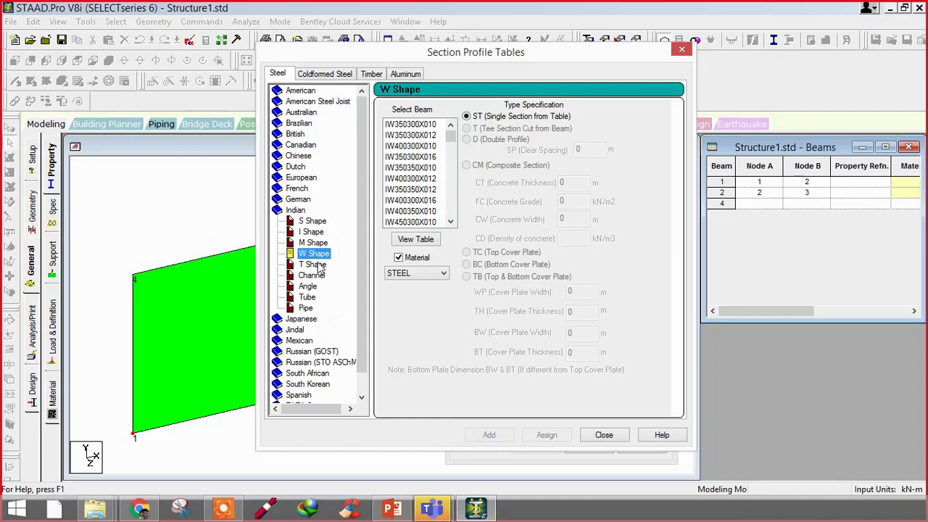
click(316, 266)
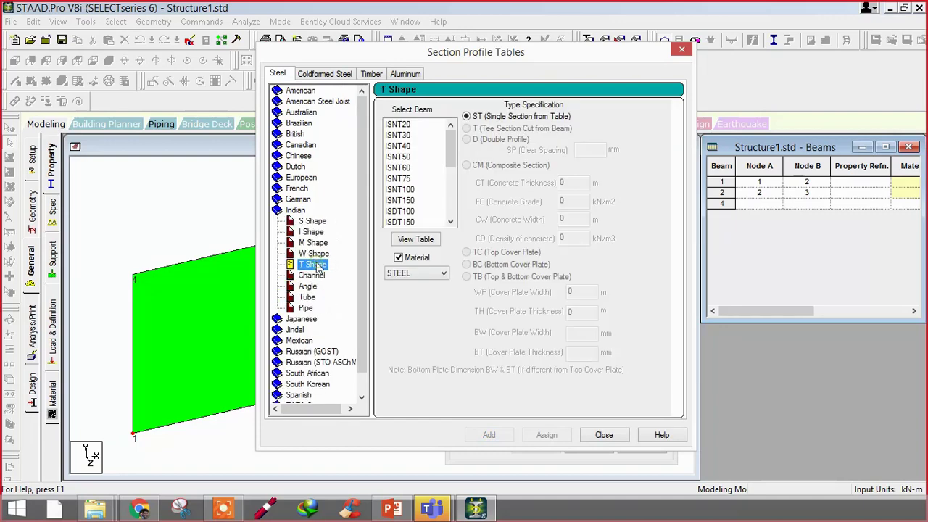
click(401, 157)
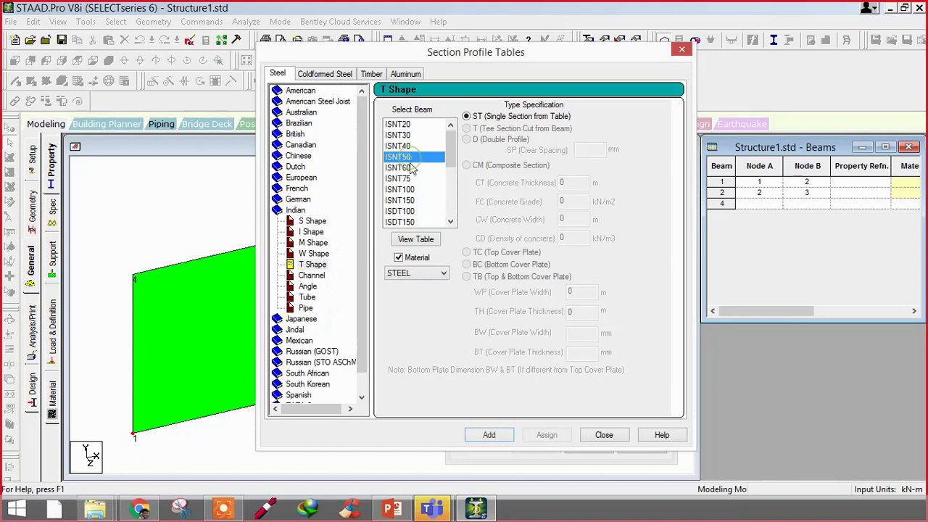
Step: Pick the Indian channel ISMC75 and compare its double-channel back-to-back and front-to-front type specifications
click(317, 276)
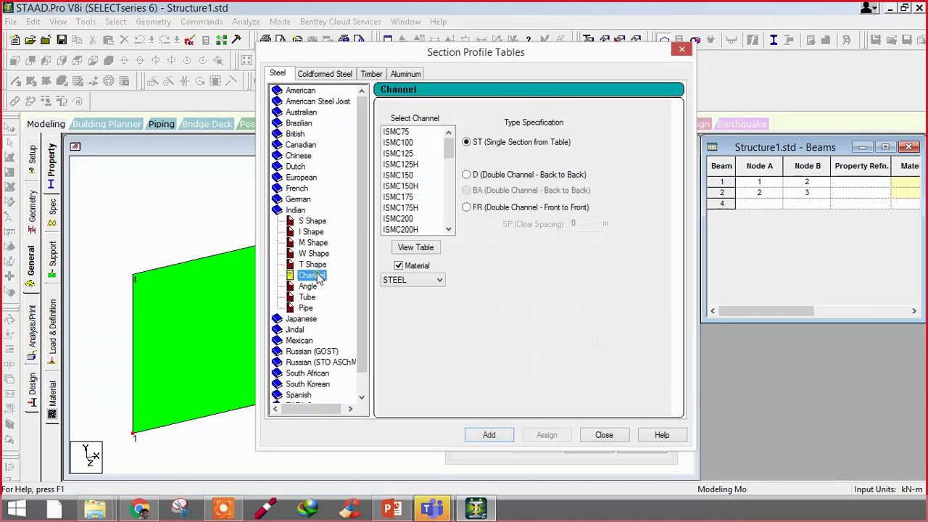
click(399, 132)
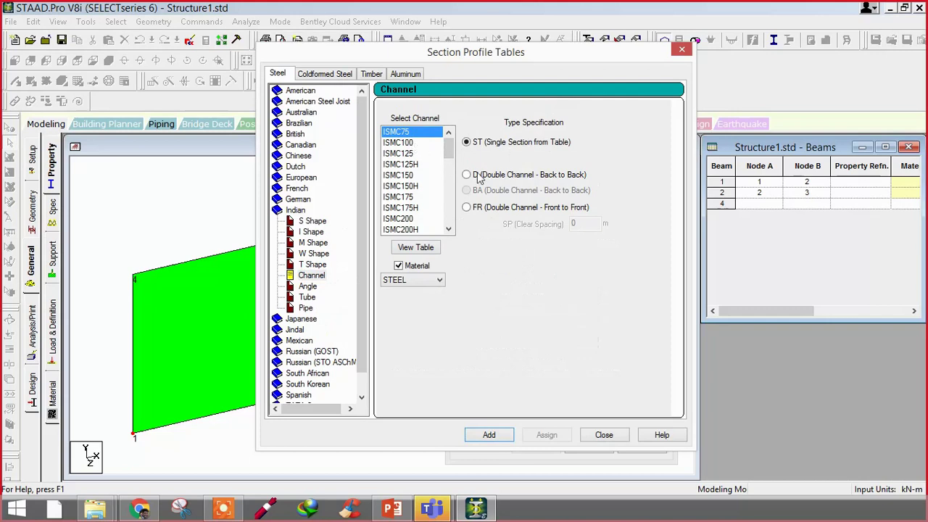
click(499, 209)
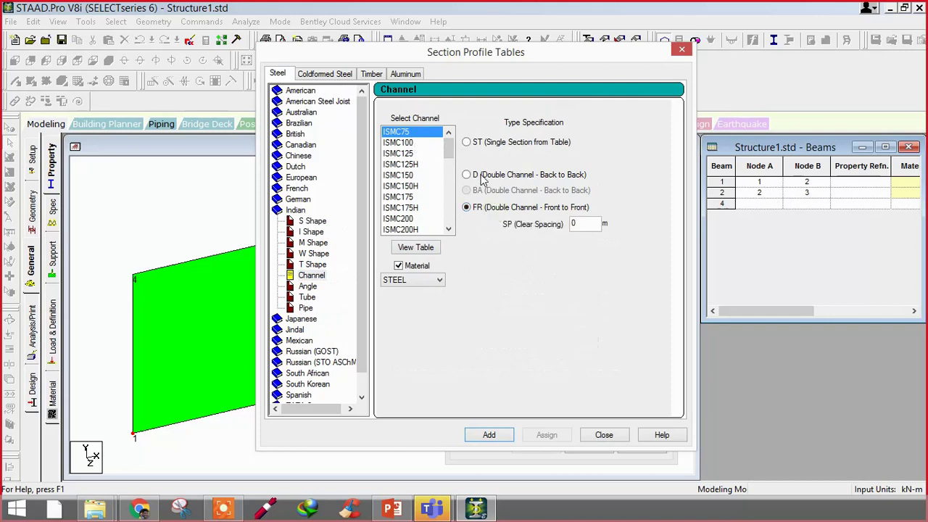
click(481, 178)
click(481, 208)
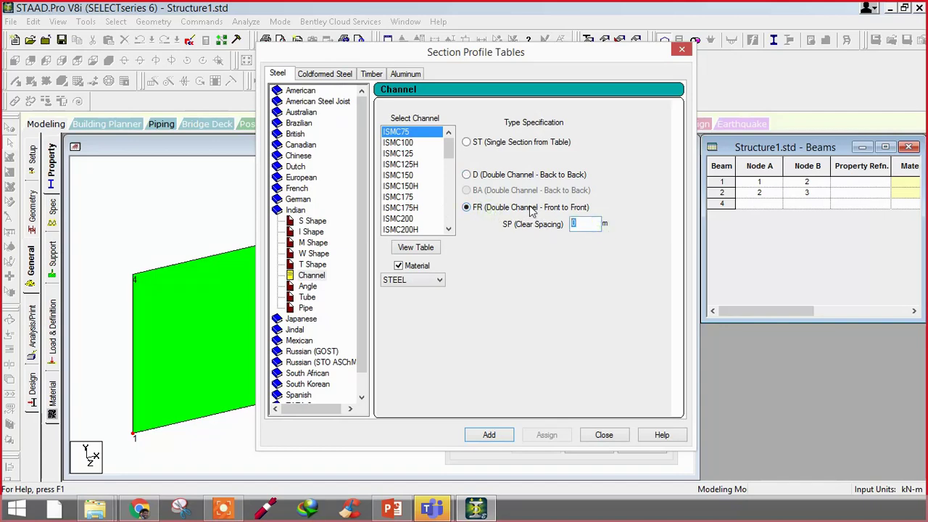
Step: Look through the Indian Angle and Tube profiles, and add the pipe section PIP213L in STEEL to the structure's properties
click(307, 290)
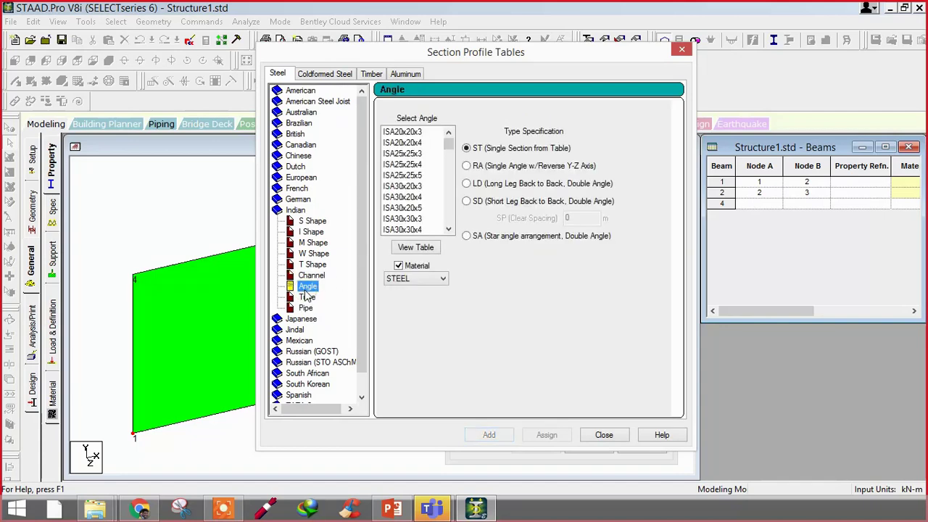
click(308, 297)
click(303, 309)
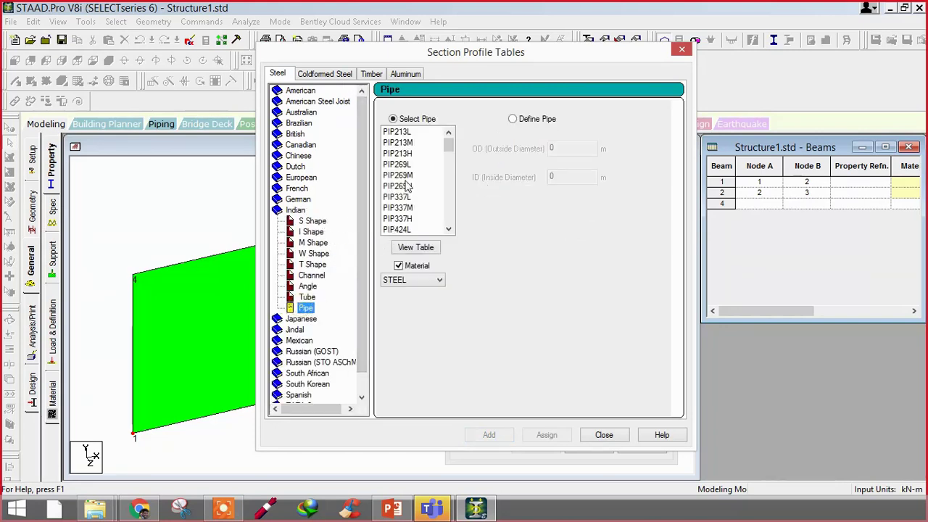
click(397, 132)
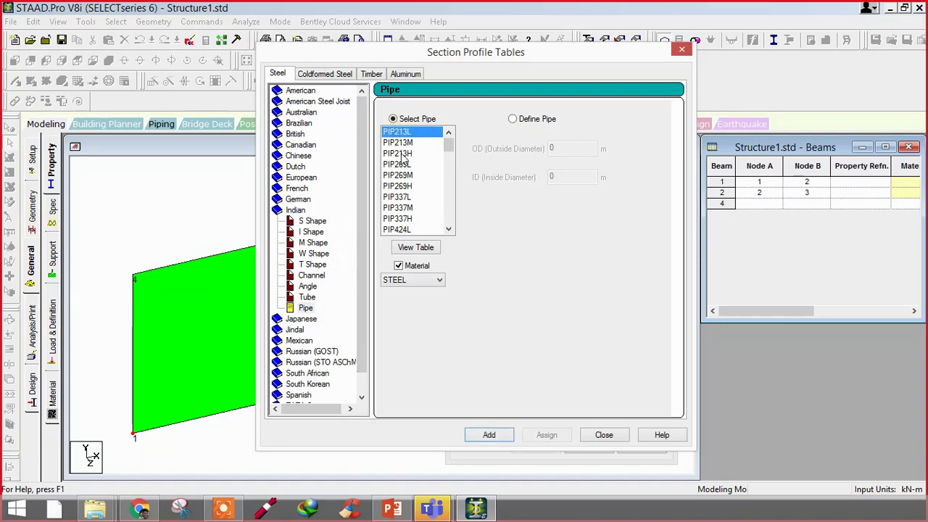
click(490, 435)
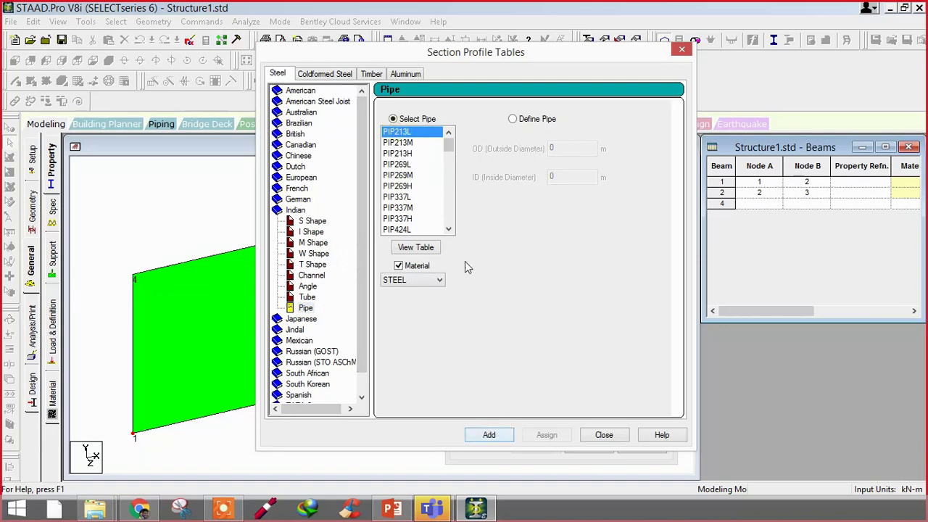
drag(325, 64, 212, 18)
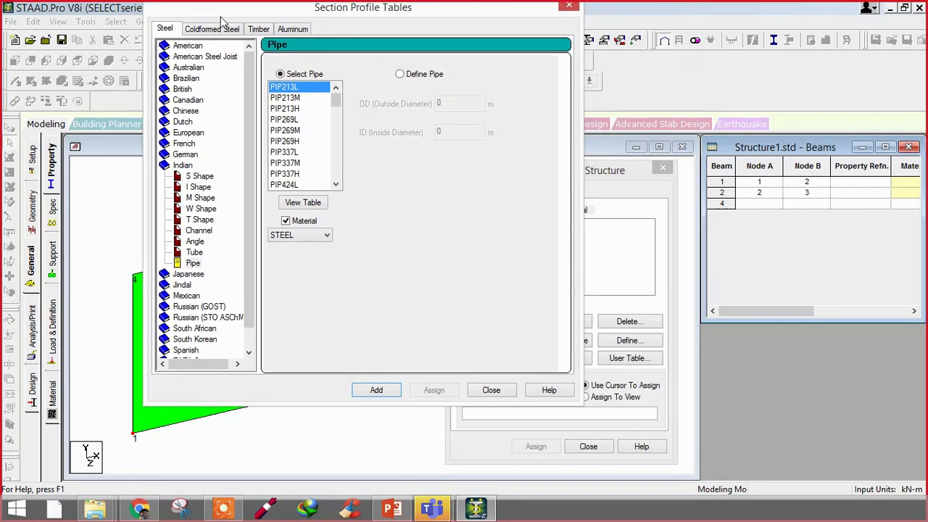
drag(344, 25, 242, 27)
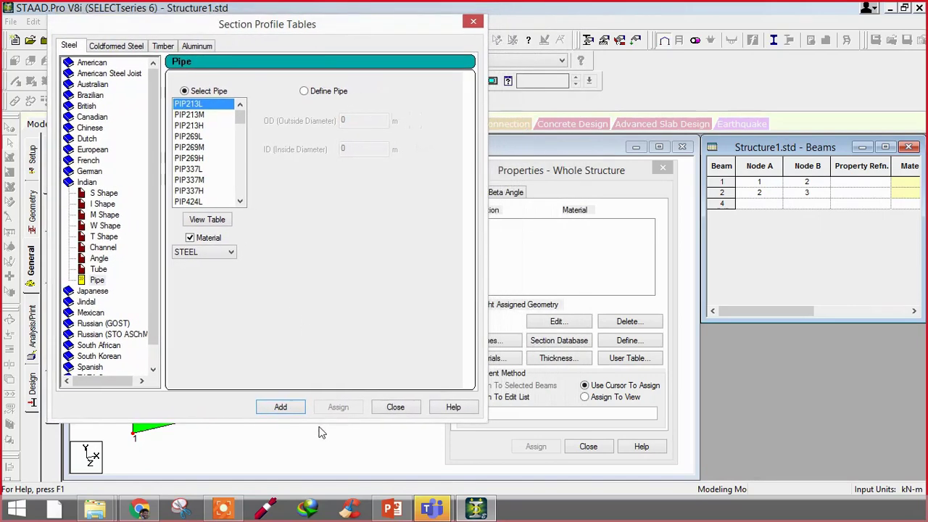
click(281, 407)
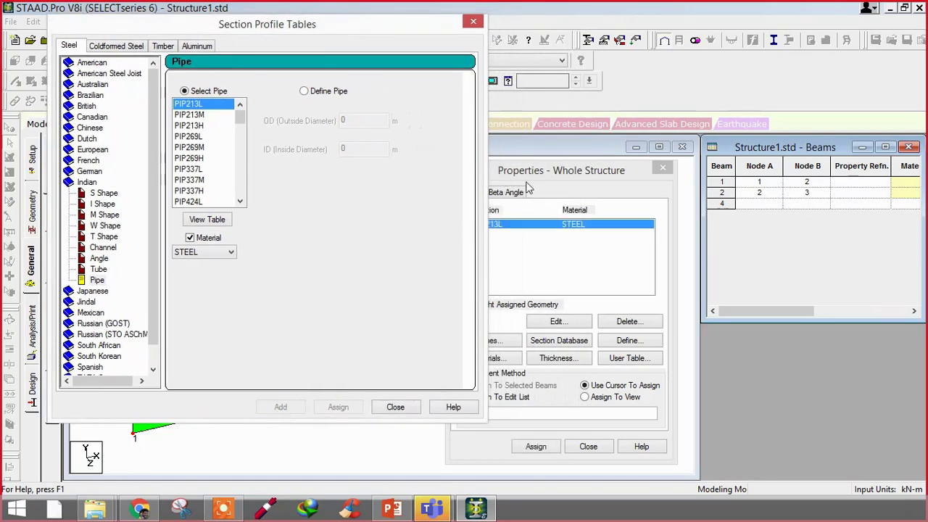
Step: Add the Indian S Shape beam ISLB75 in STEEL as a single section to the structure's properties
drag(254, 24, 212, 15)
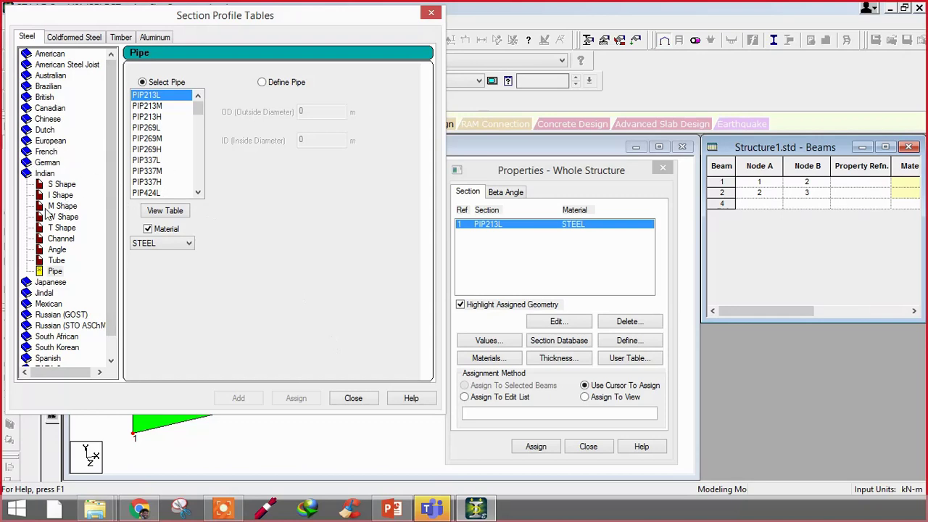
click(62, 185)
click(162, 90)
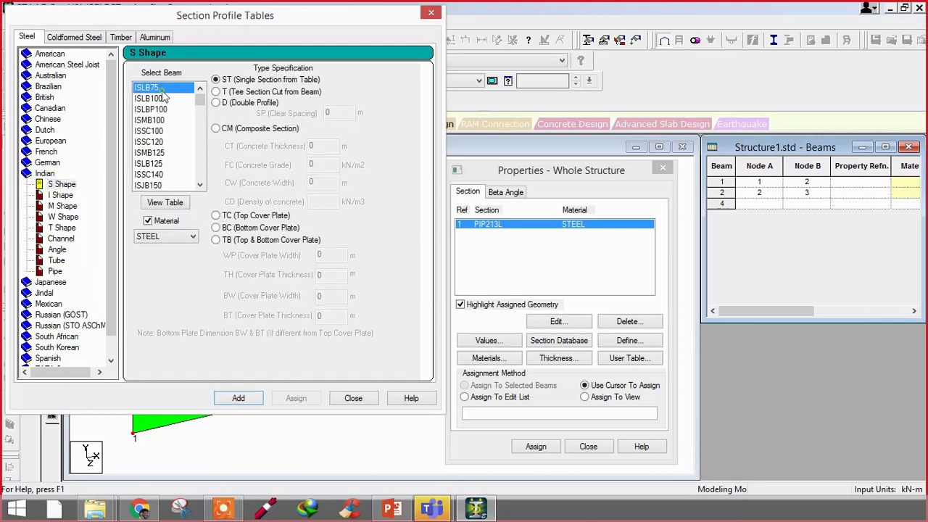
click(239, 396)
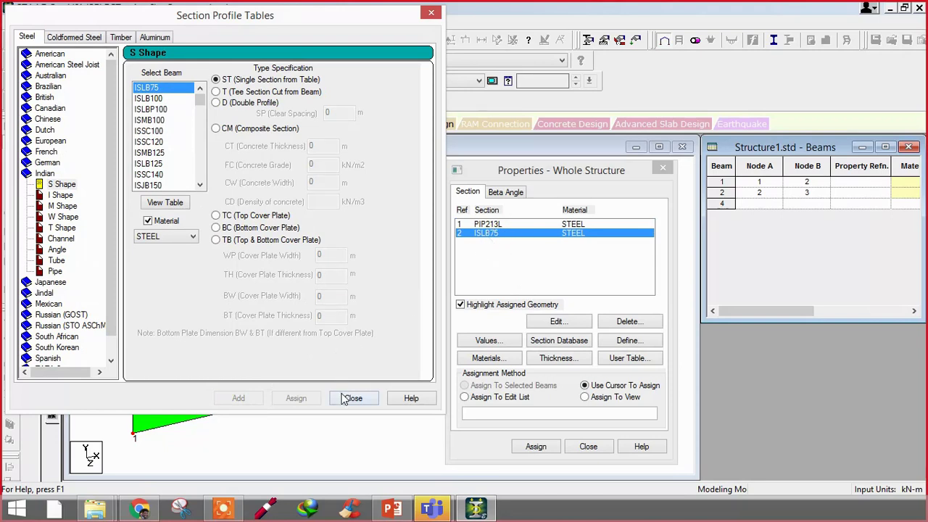
Step: Look through the Indian T Shape, Coldformed Steel, Timber and Aluminum profiles, and close the section profile tables
click(62, 228)
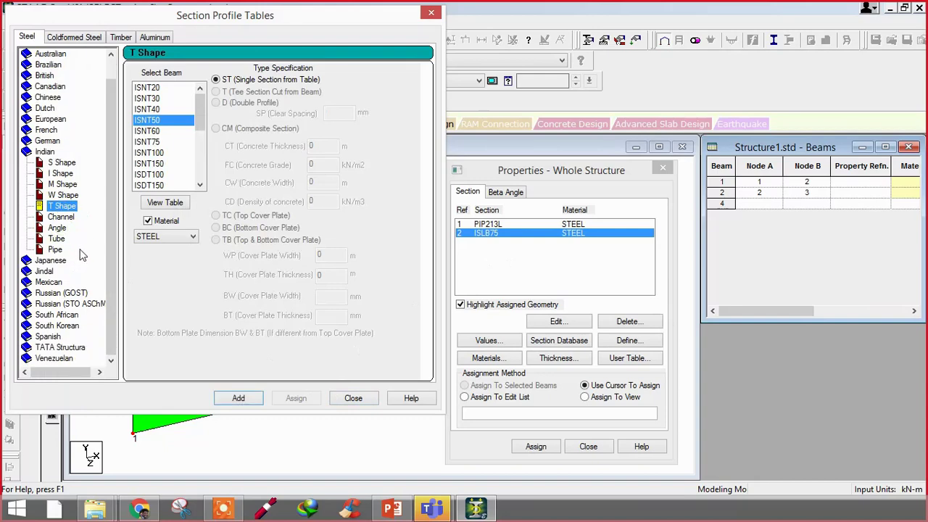
click(73, 37)
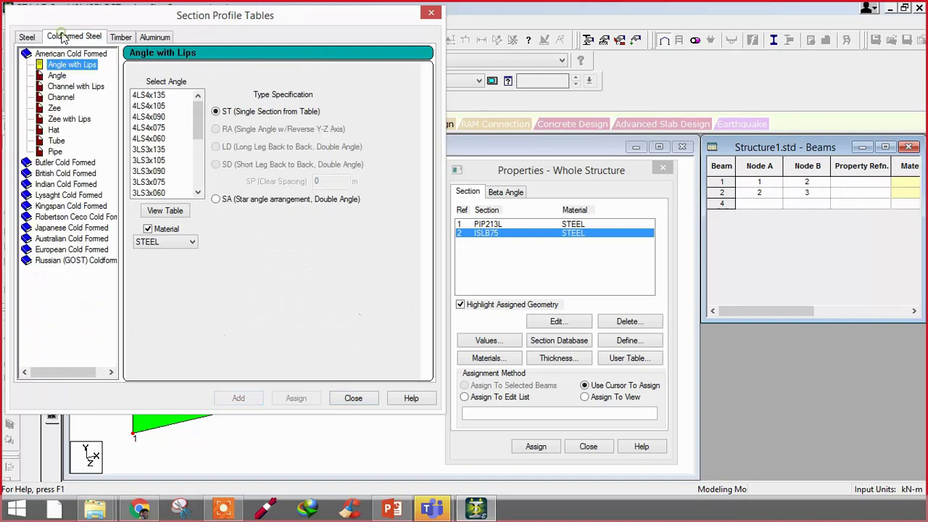
click(129, 36)
click(155, 37)
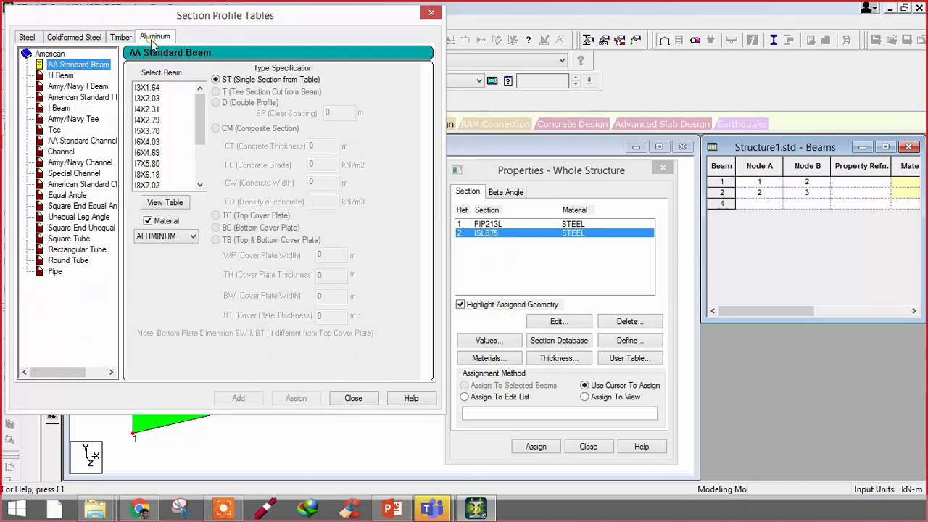
click(353, 398)
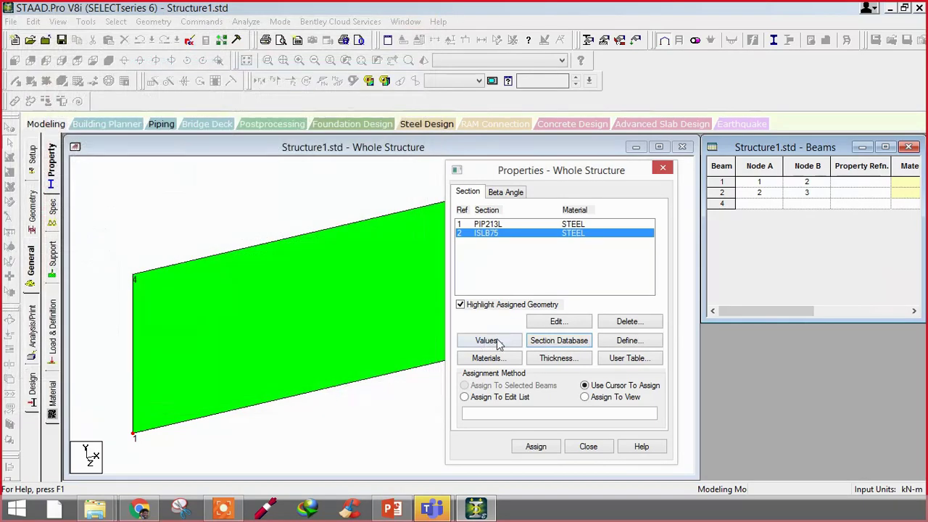
Step: Start defining a custom circular section, review the available materials, and choose CONCRETE
click(628, 341)
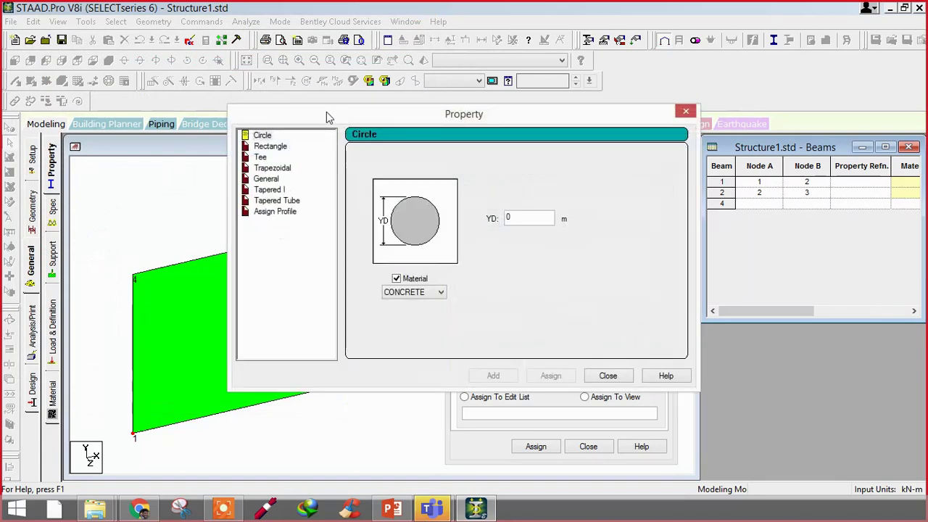
drag(327, 114, 260, 114)
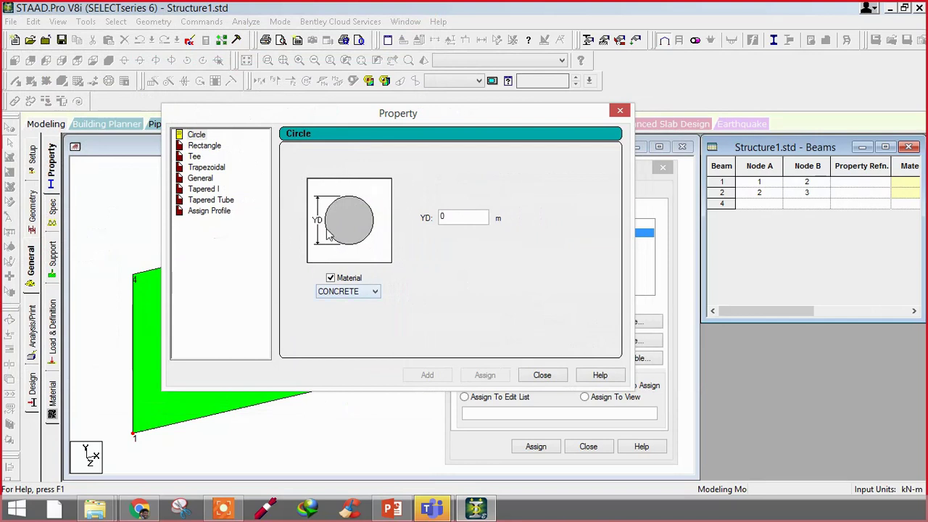
click(347, 290)
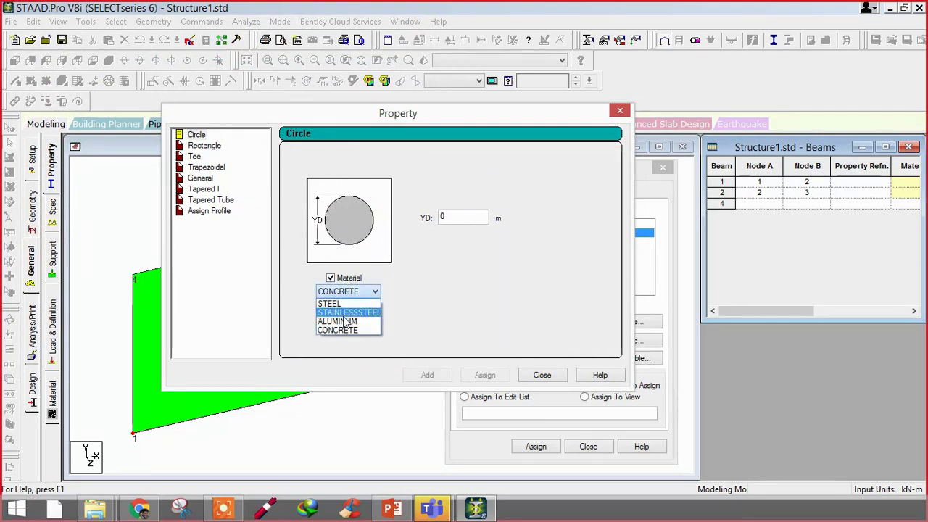
click(397, 307)
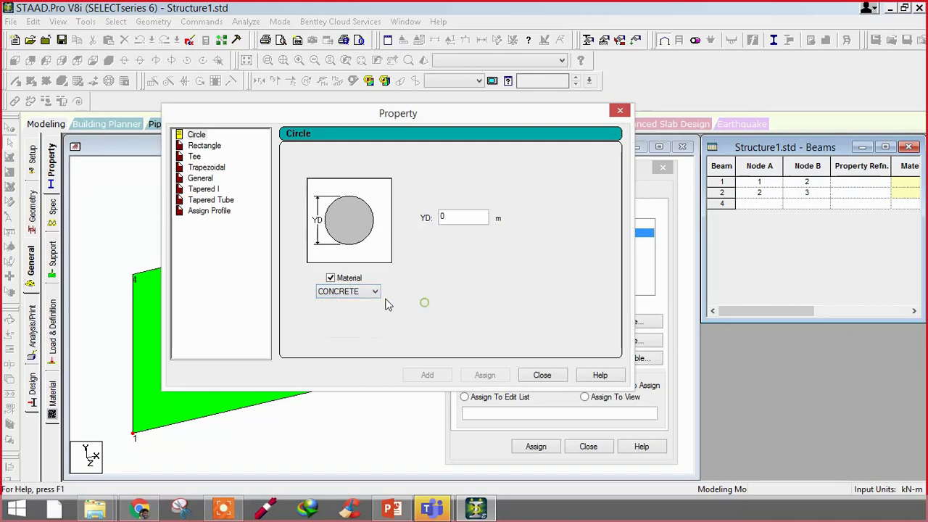
click(357, 292)
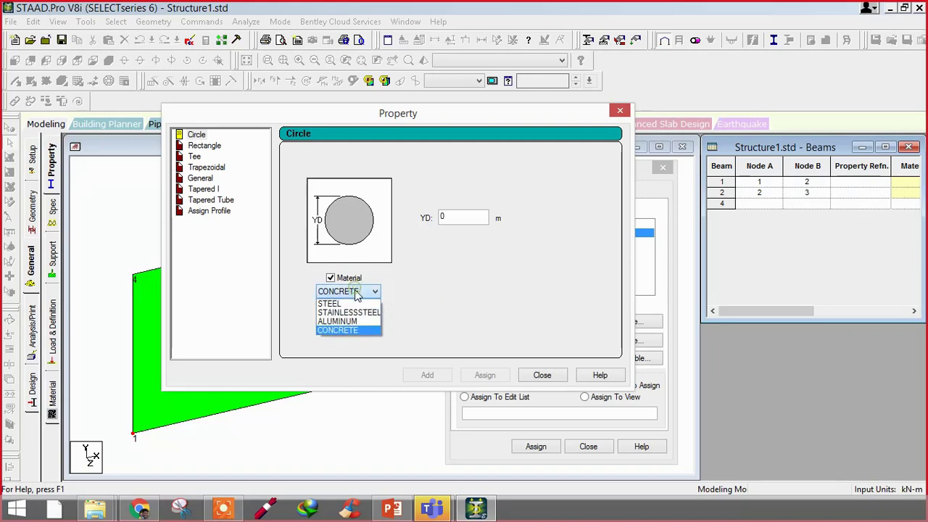
click(344, 331)
Step: Set the circular section's YD diameter to 0.5 m and move the dialog clear of the structure's property list
double_click(453, 217)
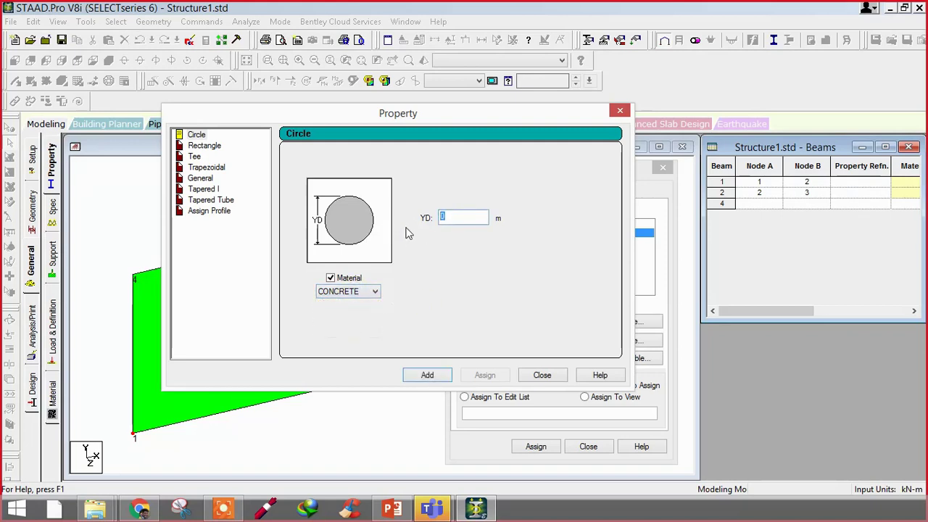
text(0.58)
key(BackSpace)
drag(396, 127, 203, 131)
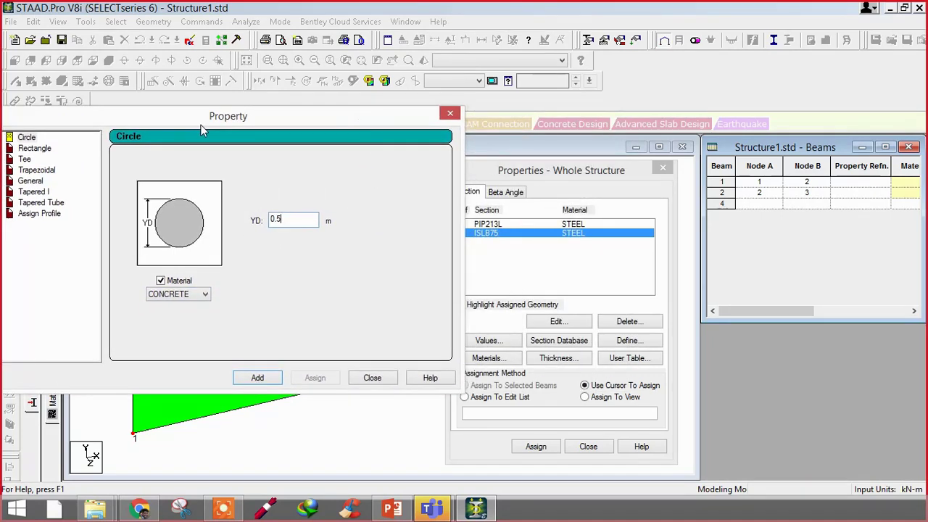
Step: Add the circular CONCRETE section to the structure's properties and reposition the section definition dialog
click(269, 380)
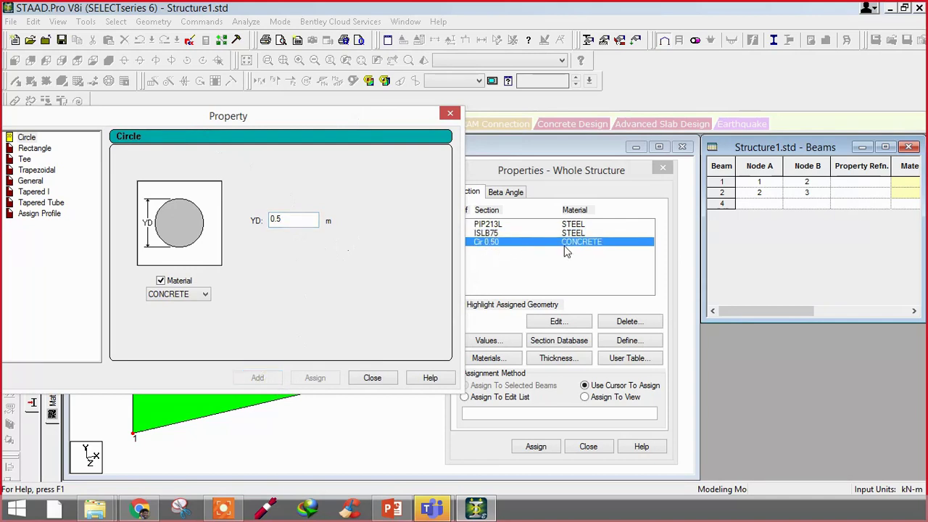
drag(313, 123, 524, 117)
Step: Define a rectangular CONCRETE section with YD 0.4 m and ZD 0.3 m and add it to the structure's properties
click(250, 142)
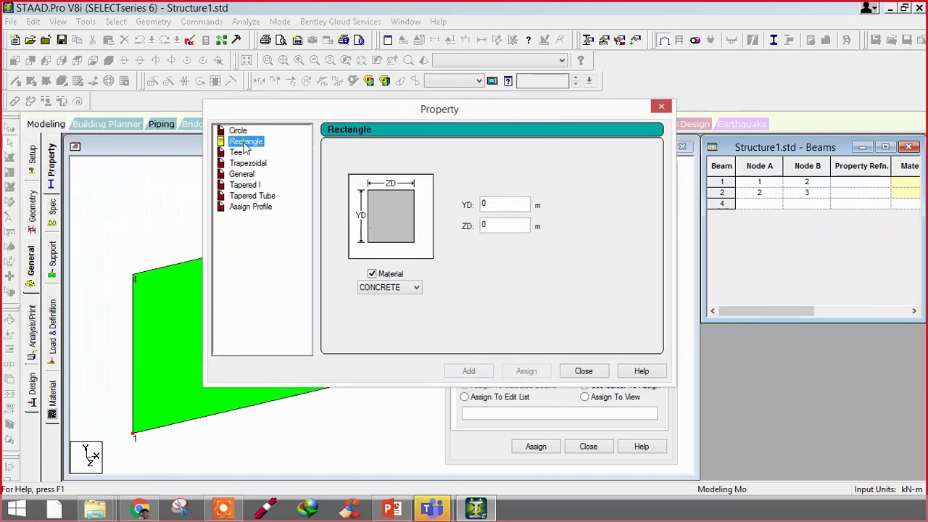
double_click(502, 207)
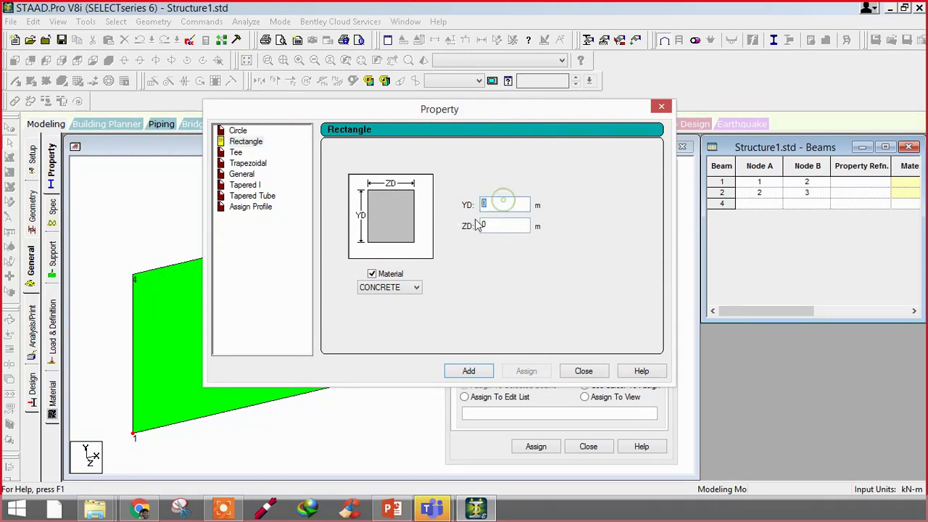
double_click(500, 225)
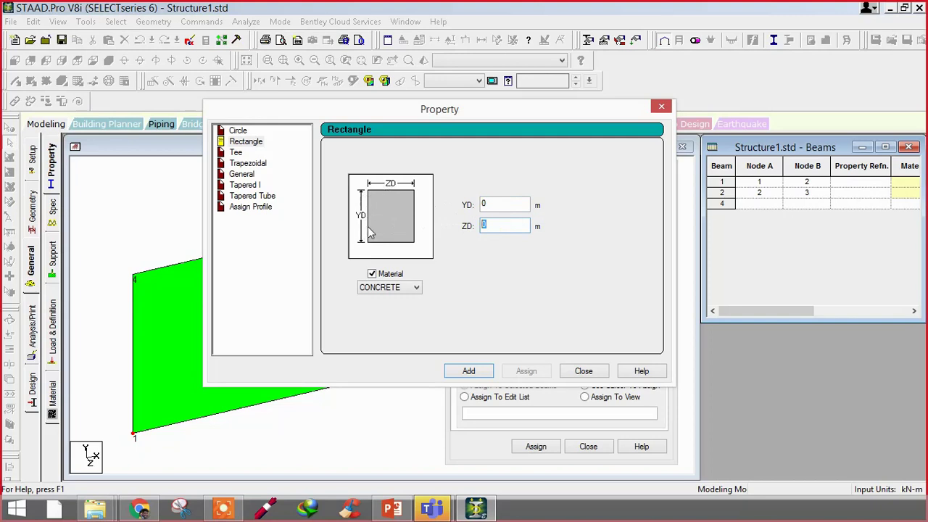
double_click(506, 203)
text(.4)
double_click(482, 225)
text(0.3)
double_click(504, 206)
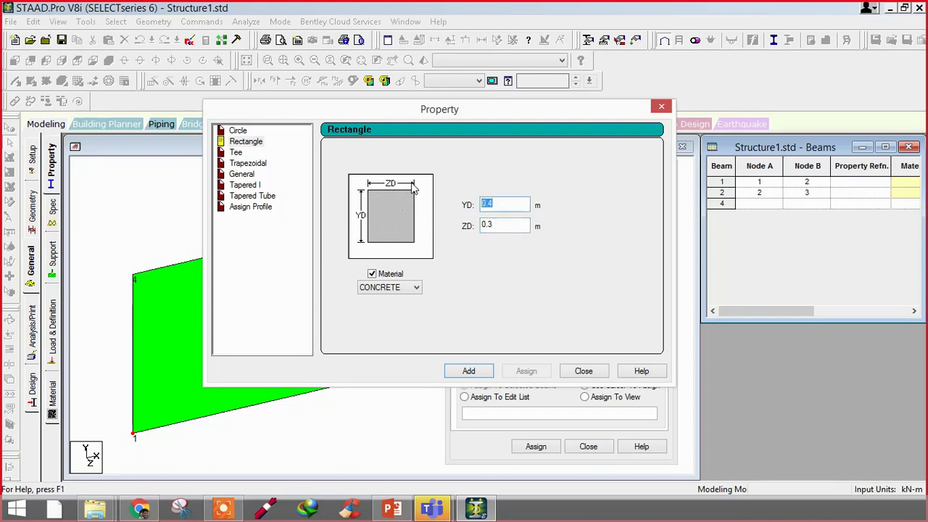
double_click(503, 224)
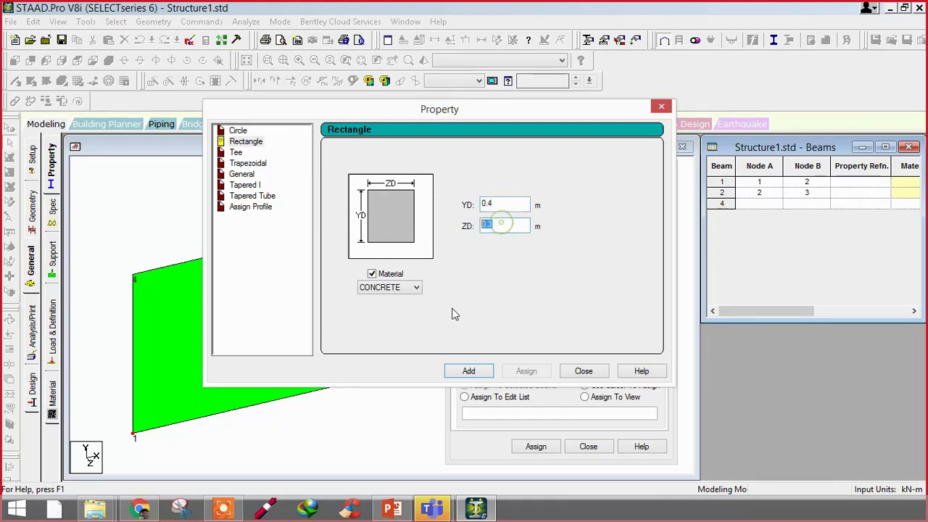
click(467, 373)
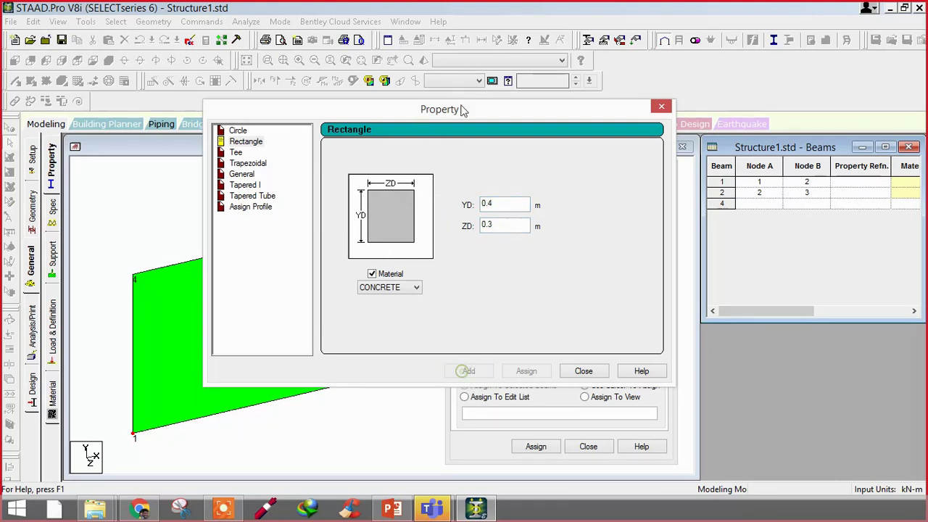
Step: Review the inputs required for the Tee, Trapezoidal and General section types, including the General area, inertia and dimension values
click(236, 154)
click(242, 164)
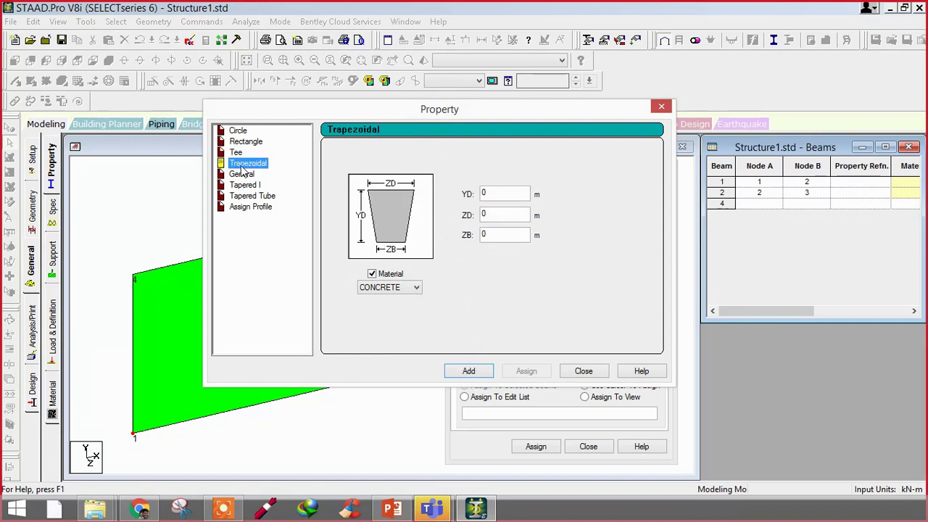
click(241, 174)
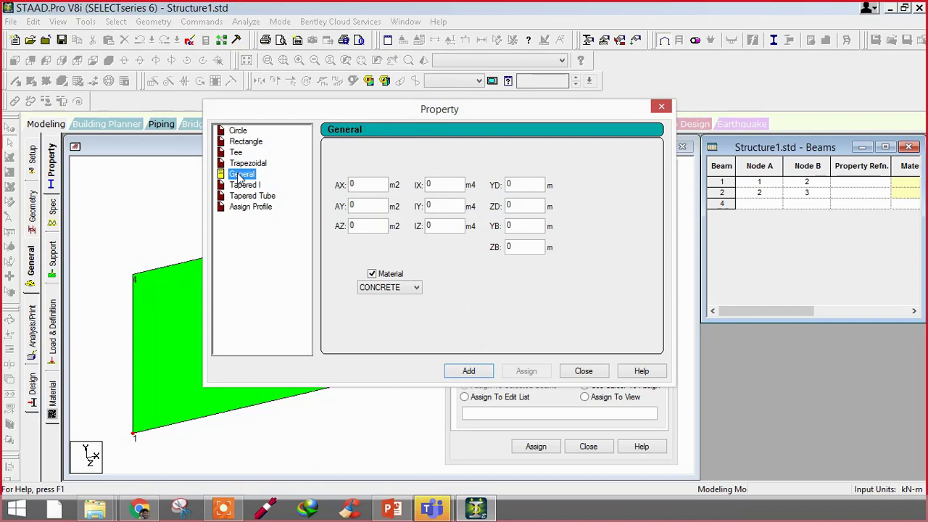
double_click(377, 185)
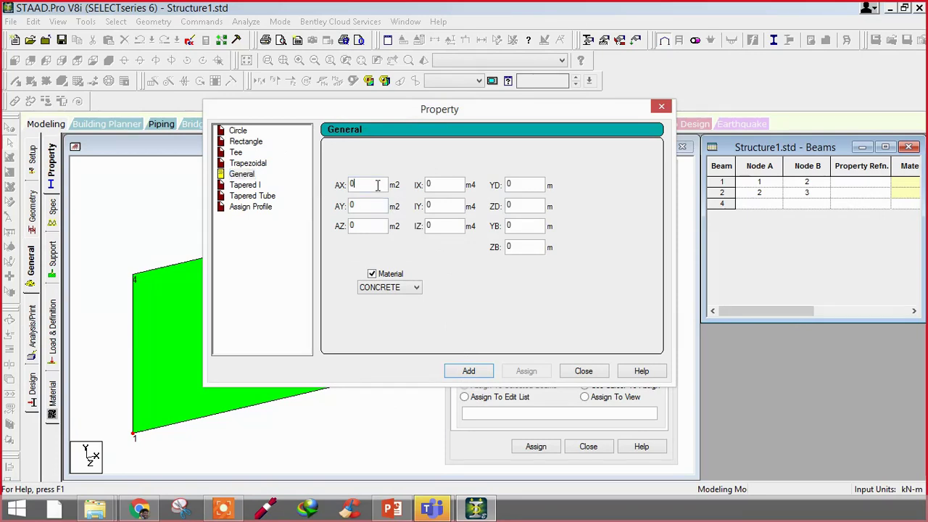
double_click(455, 185)
double_click(429, 206)
double_click(519, 206)
Step: Review the Tapered I, Tapered Tube and Assign Profile definitions, try the Double Angle specification, and close the section definitions without adding any
click(244, 185)
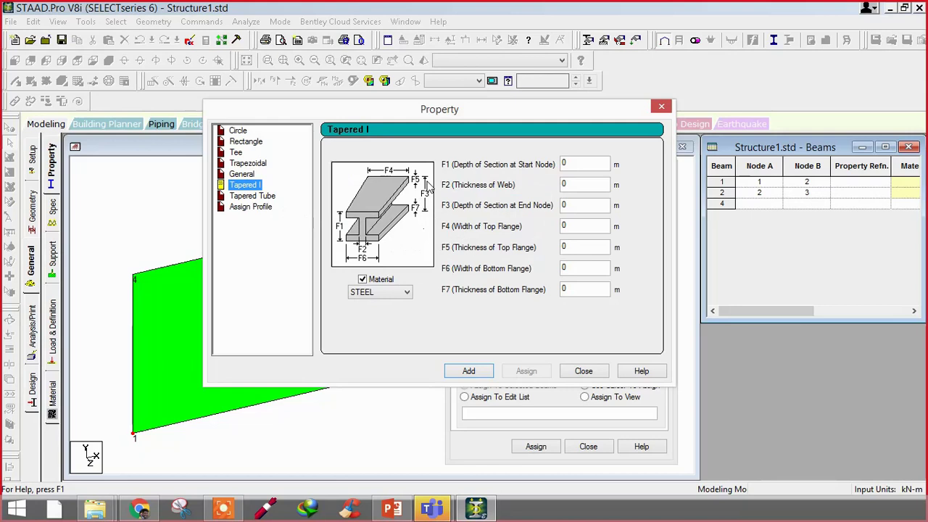
click(251, 196)
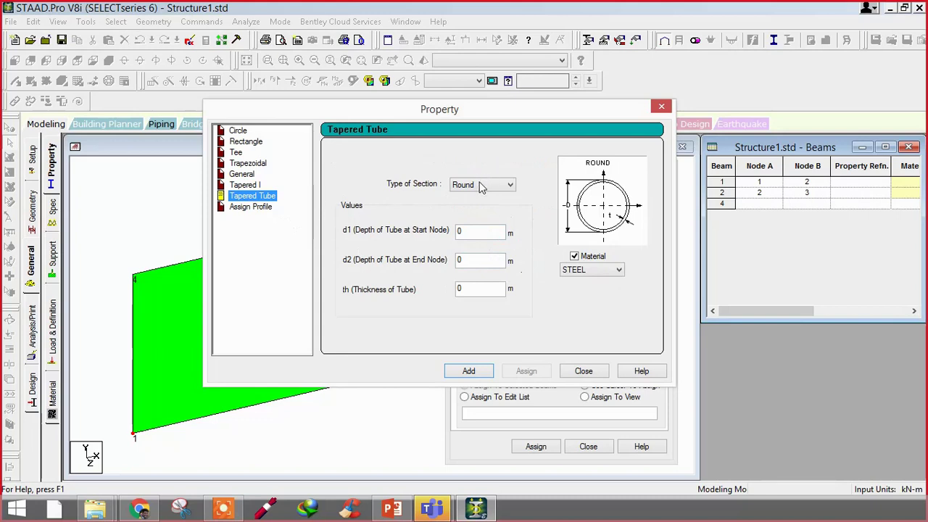
click(470, 230)
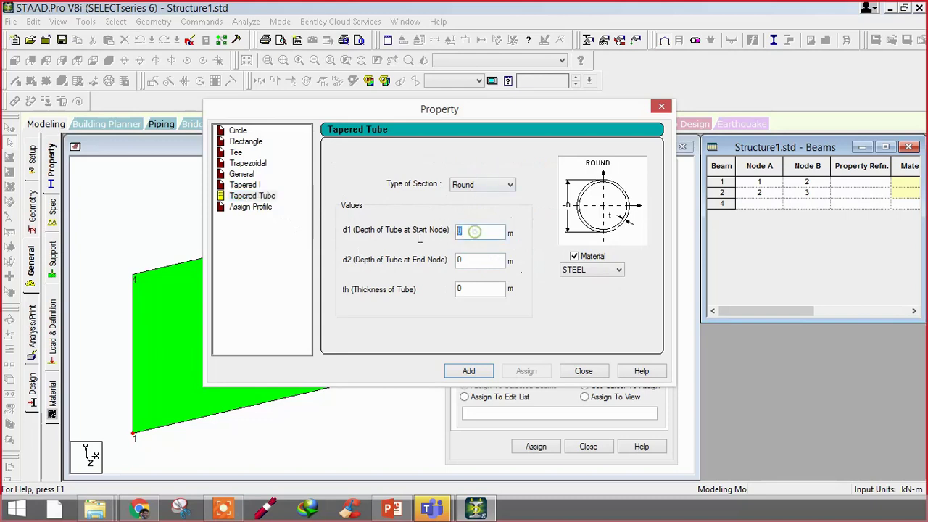
click(472, 259)
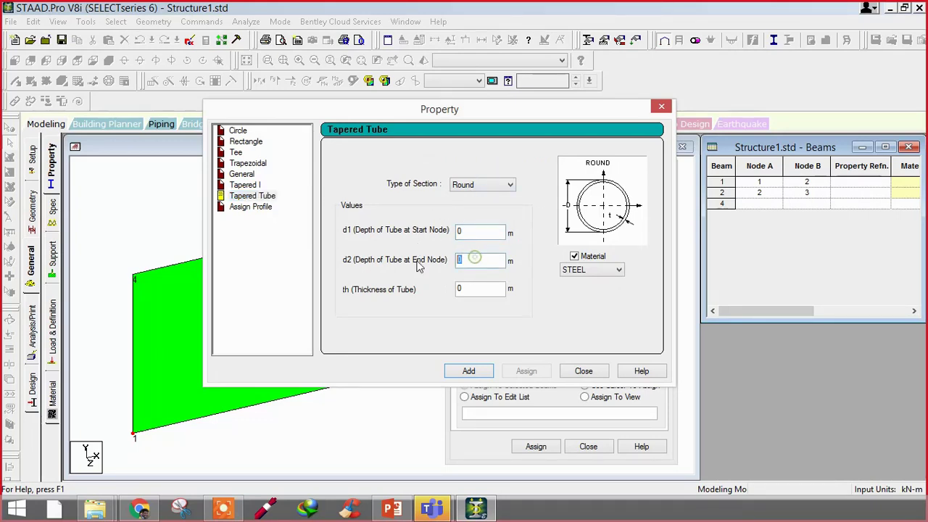
click(482, 230)
click(256, 208)
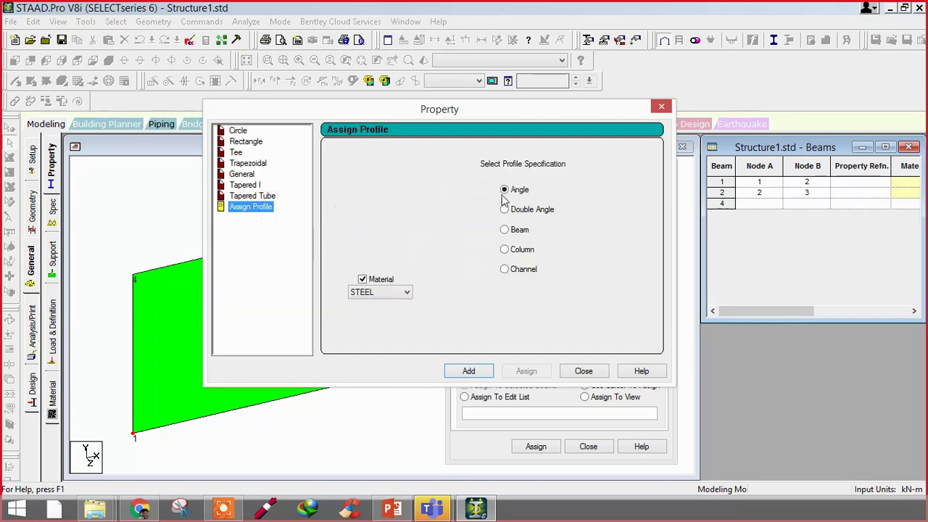
click(520, 217)
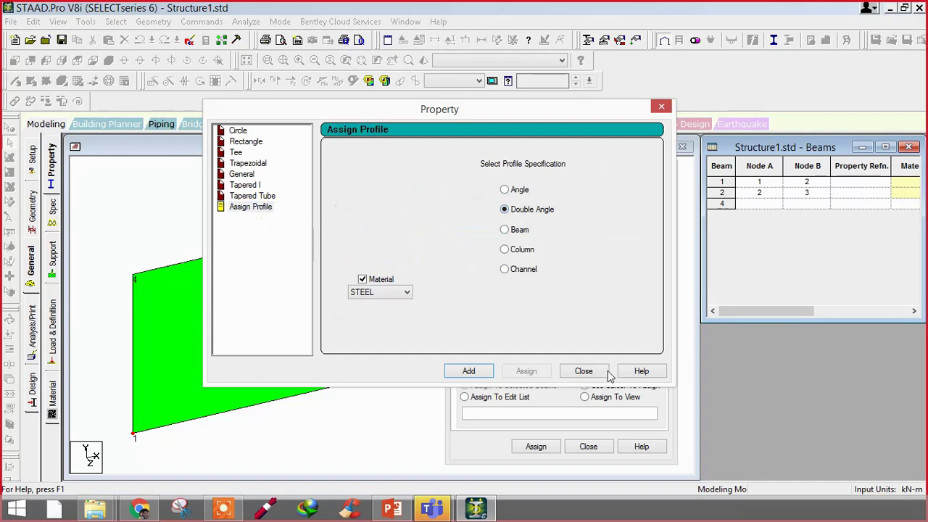
click(585, 371)
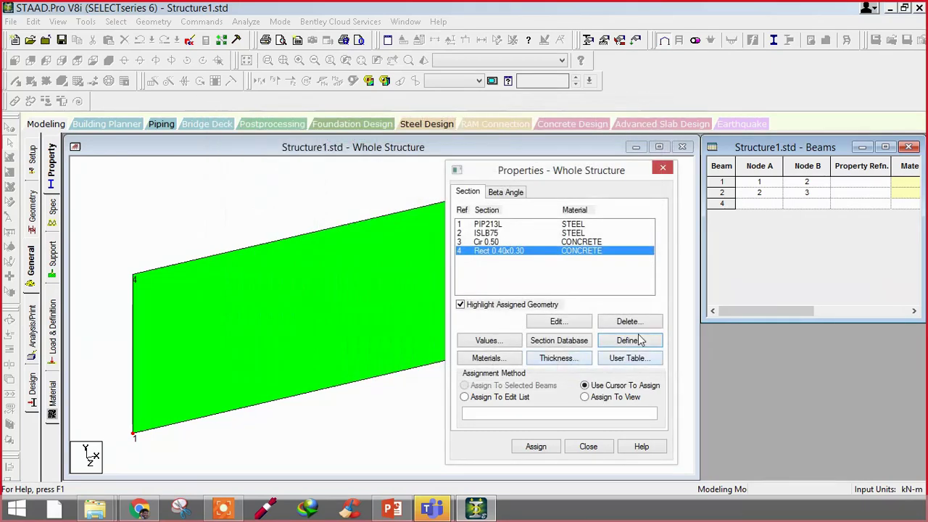
Step: Open the Materials table, clear the properties dialog away from it, and examine the values for aluminum, concrete, stainless steel and steel
click(501, 361)
drag(521, 164, 744, 164)
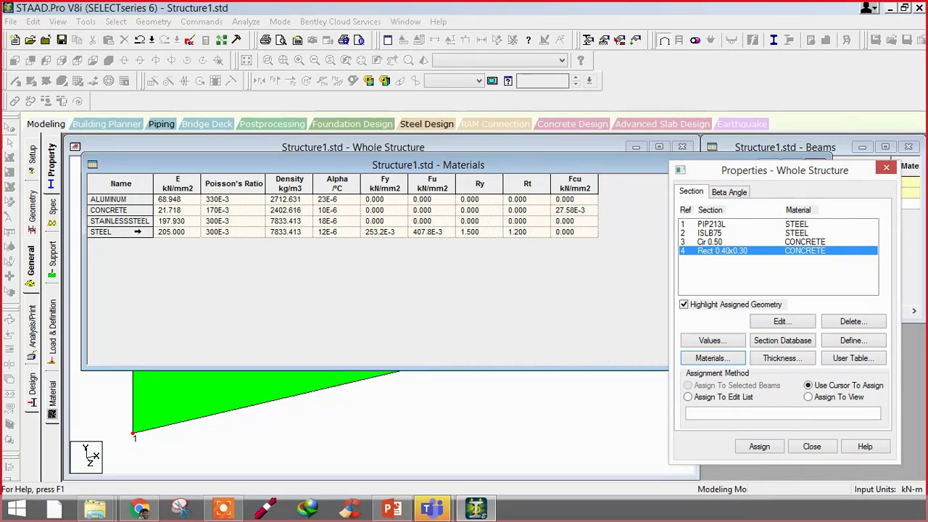
click(192, 225)
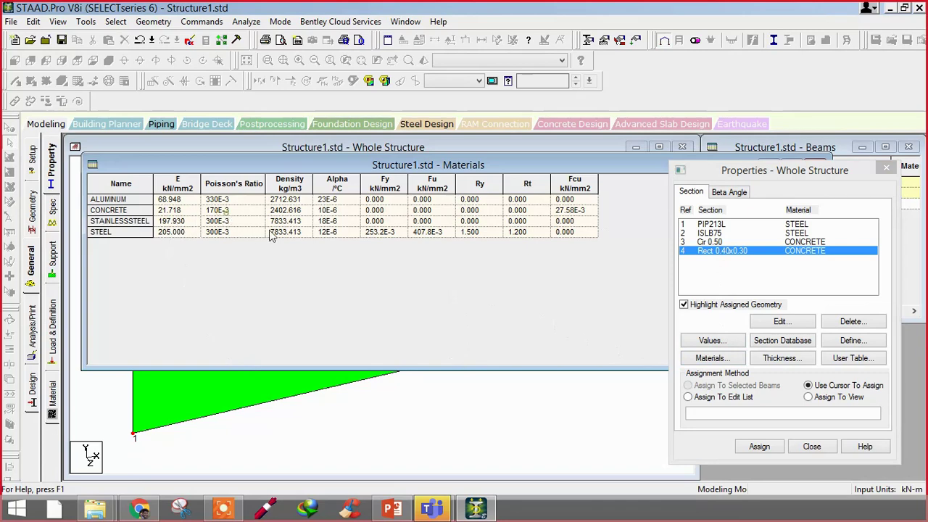
drag(159, 168, 225, 163)
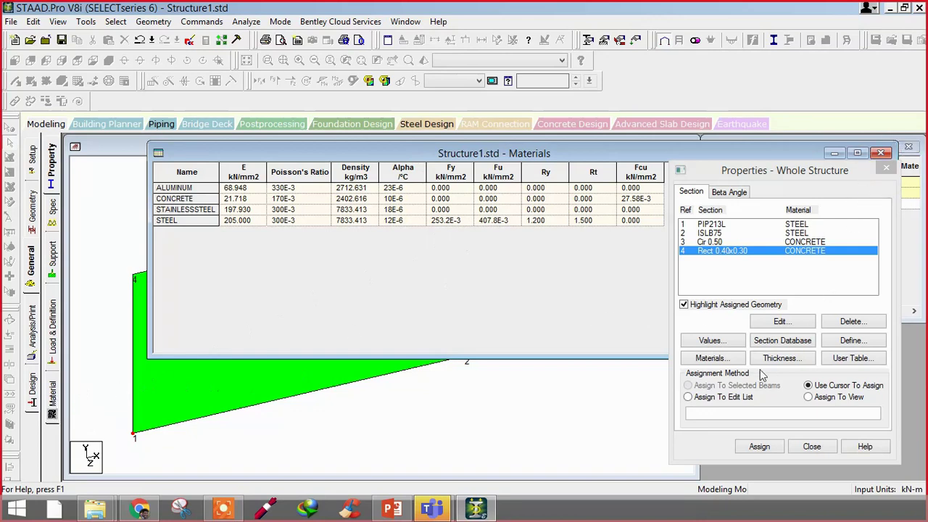
Step: Look over the plate element and surface thickness options, close them without adding a thickness, and close the Materials table
click(780, 358)
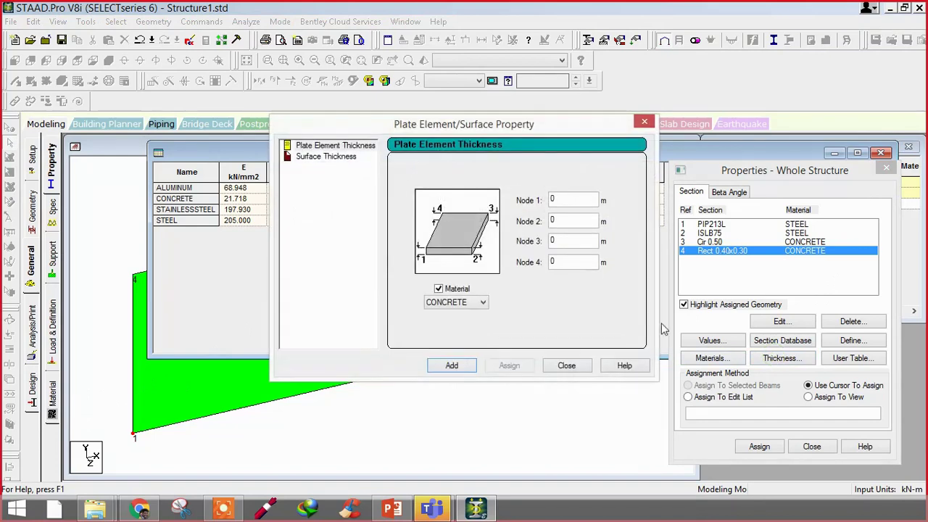
click(319, 157)
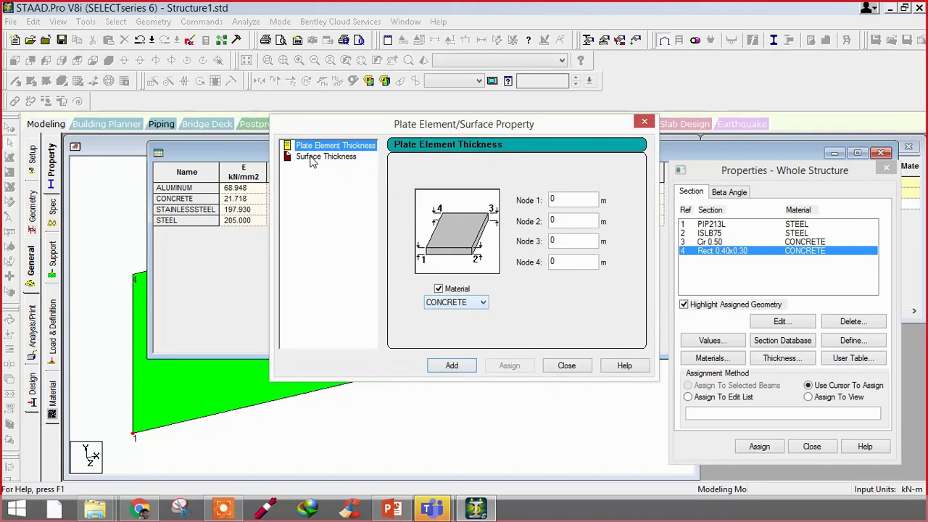
drag(481, 128, 446, 130)
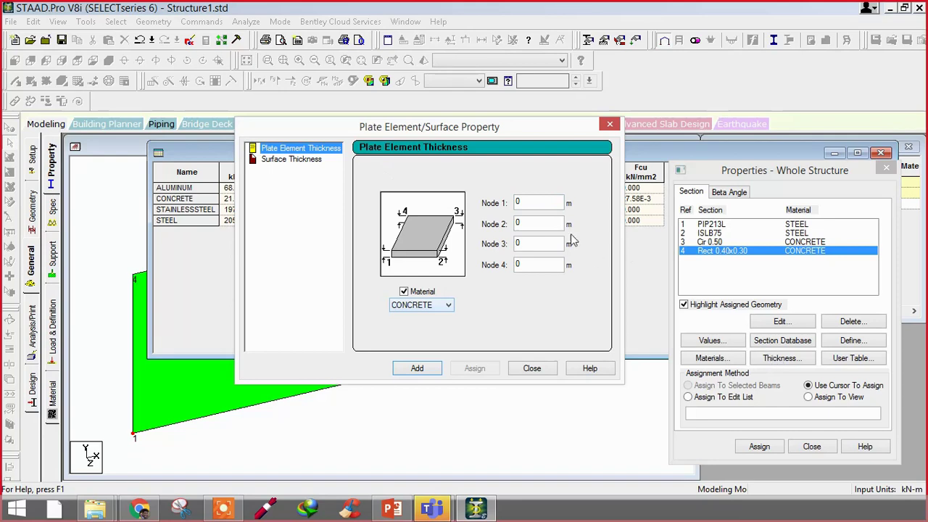
drag(360, 128, 234, 142)
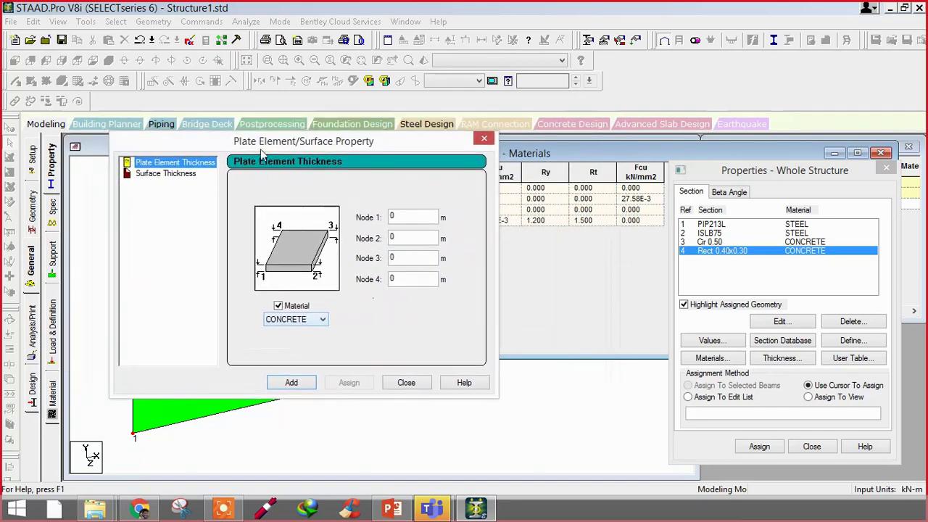
click(407, 383)
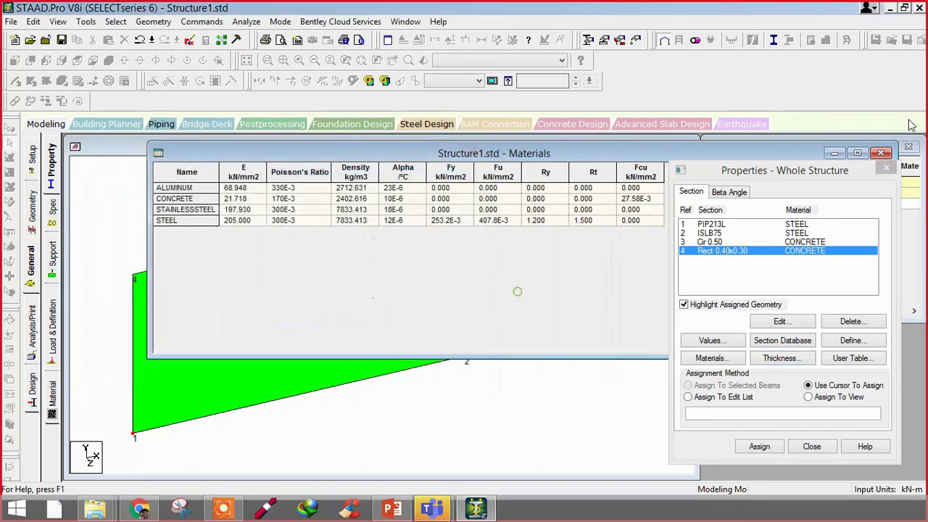
click(880, 153)
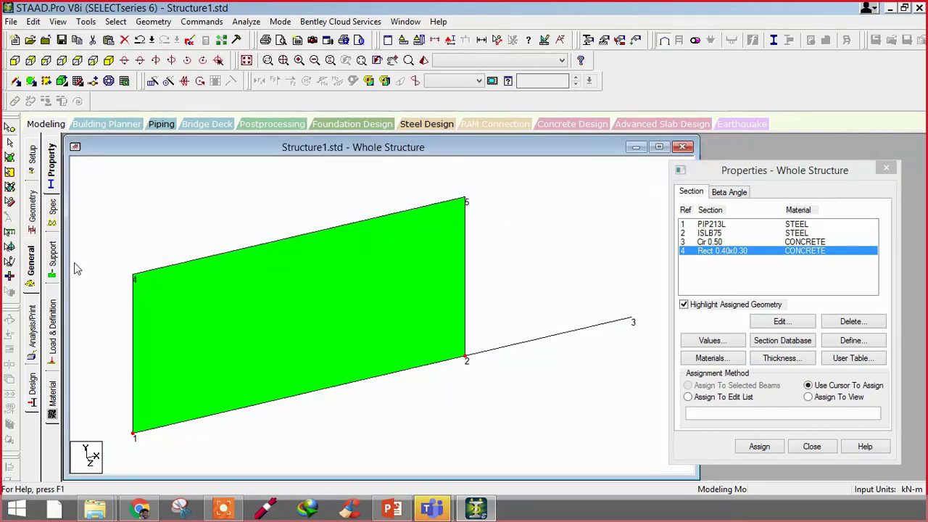
Step: Add a CONCRETE plate element thickness of 0.2 m at all four nodes to the structure's properties
click(51, 187)
mouse_move(807, 196)
mouse_down()
mouse_move(497, 177)
mouse_move(709, 184)
mouse_move(792, 200)
mouse_up()
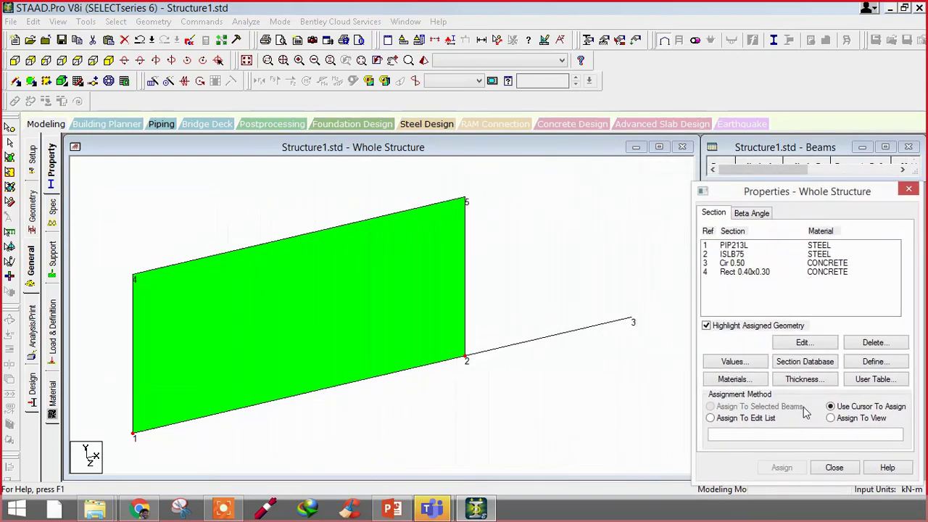
click(803, 379)
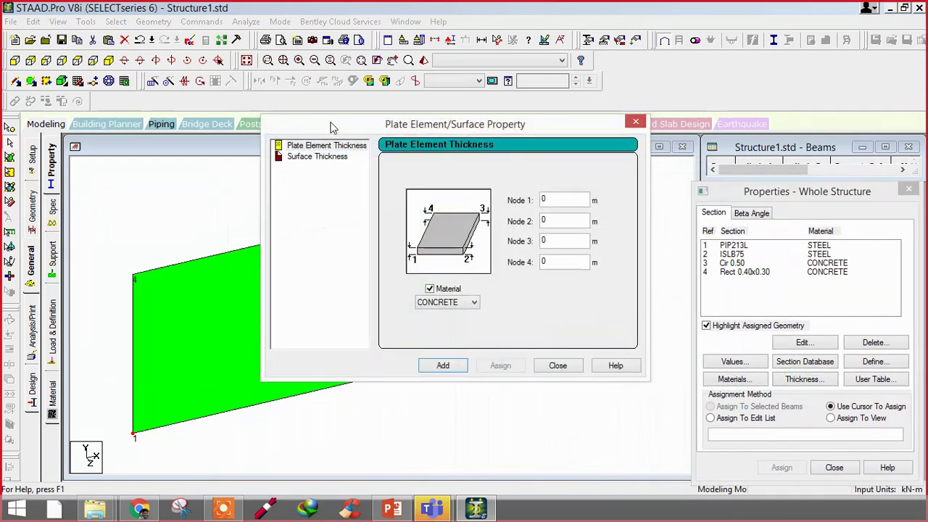
drag(355, 131, 210, 159)
double_click(426, 229)
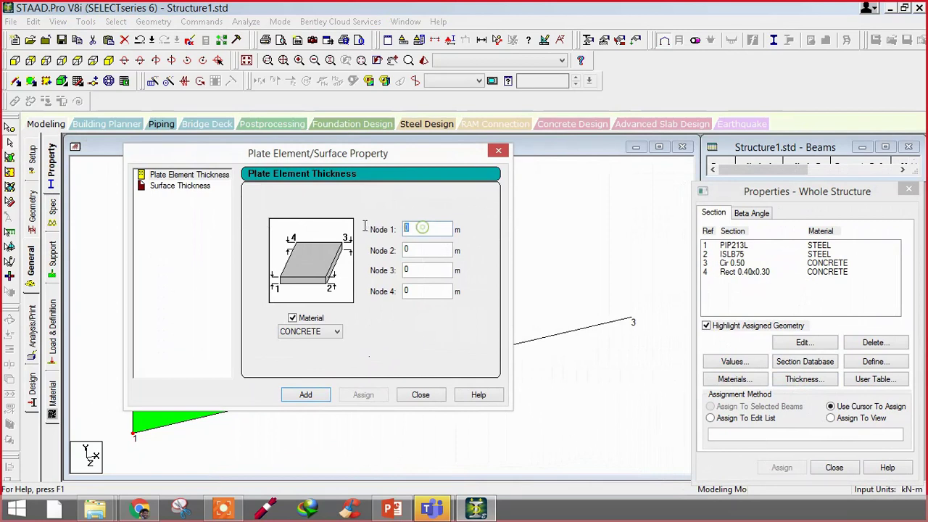
text(0.2)
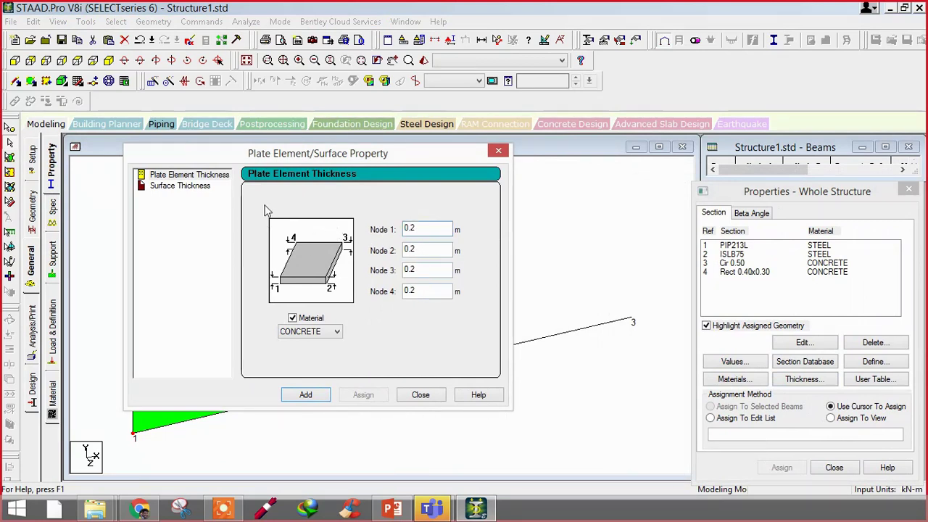
click(306, 395)
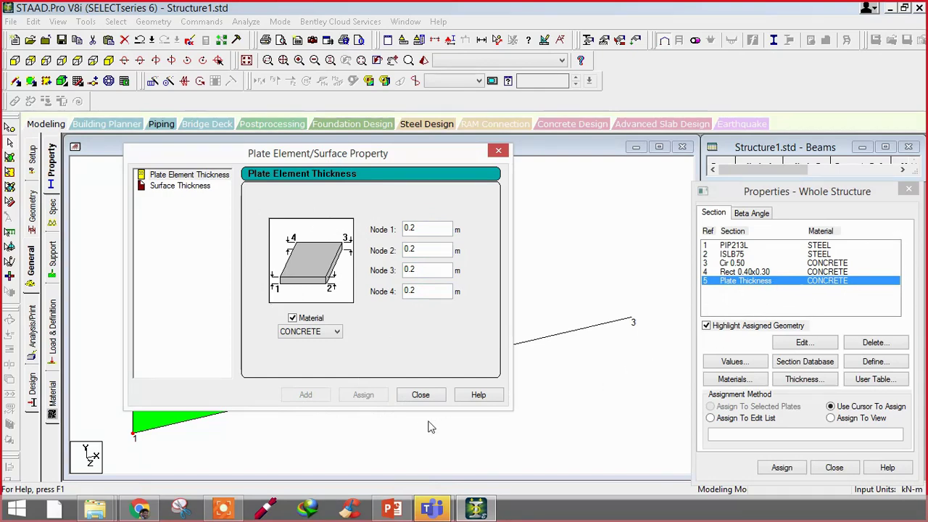
click(420, 398)
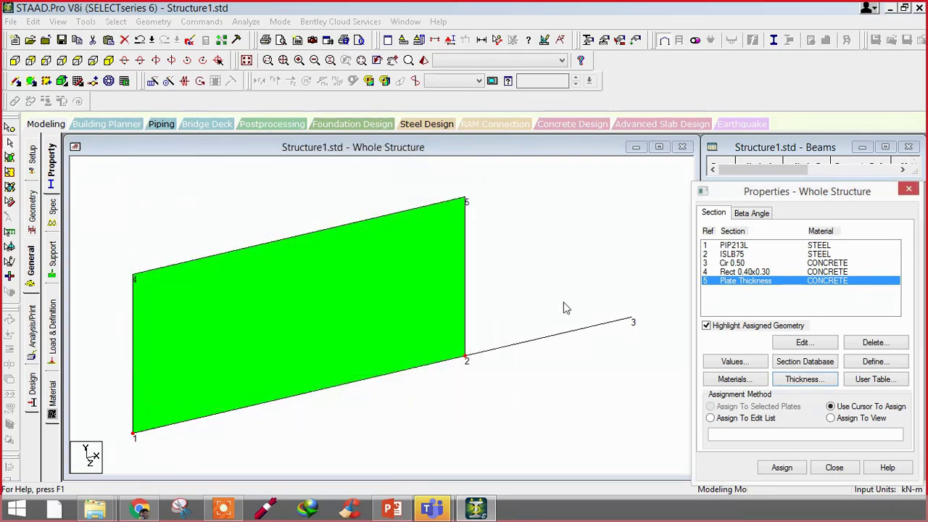
Step: Highlight the ISLB75, PIP213L and Cir 0.50 sections in turn in the structure's property list
click(732, 254)
click(732, 245)
click(732, 254)
click(736, 263)
Step: Edit the Plate Thickness property to 0.25 m at all four nodes, apply the change and close the editor
click(730, 281)
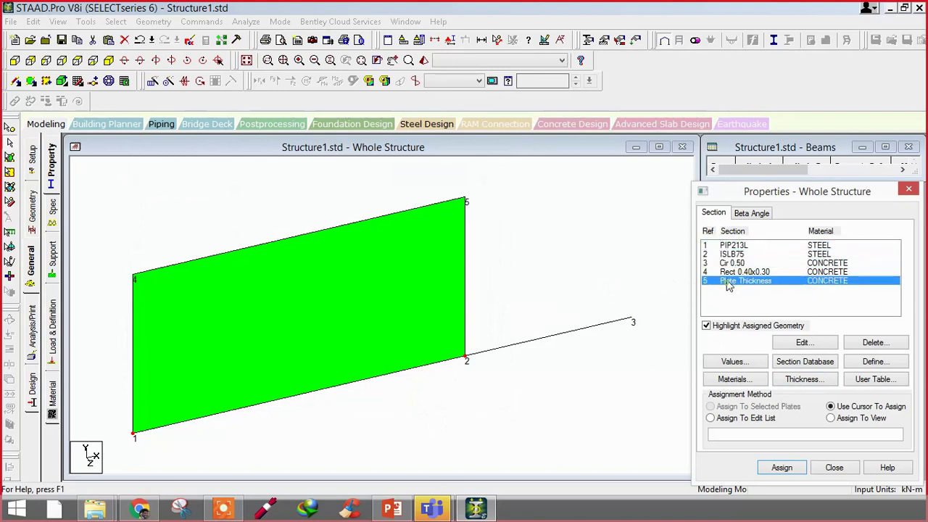
click(800, 344)
click(521, 198)
text(5)
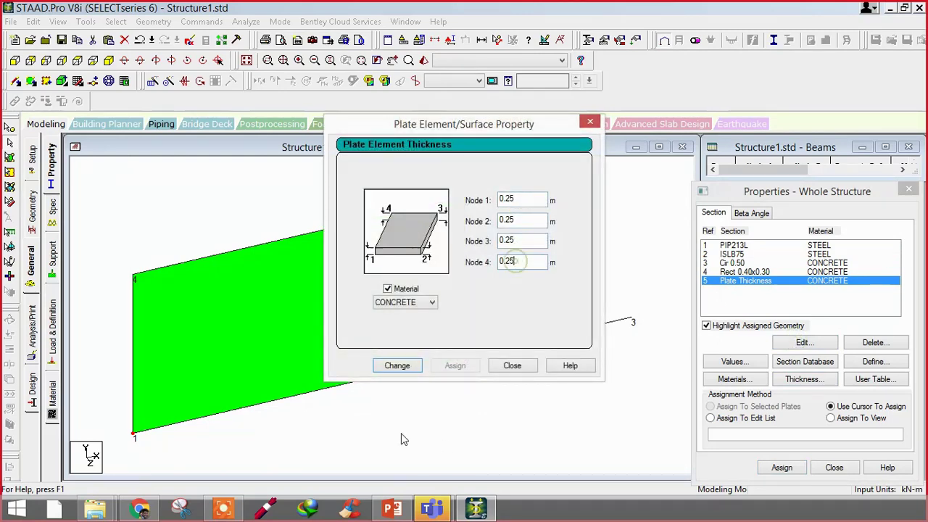
click(396, 365)
click(512, 366)
Step: Create a new user-provided table with the WIDE FLANGE section type for the structure
click(725, 274)
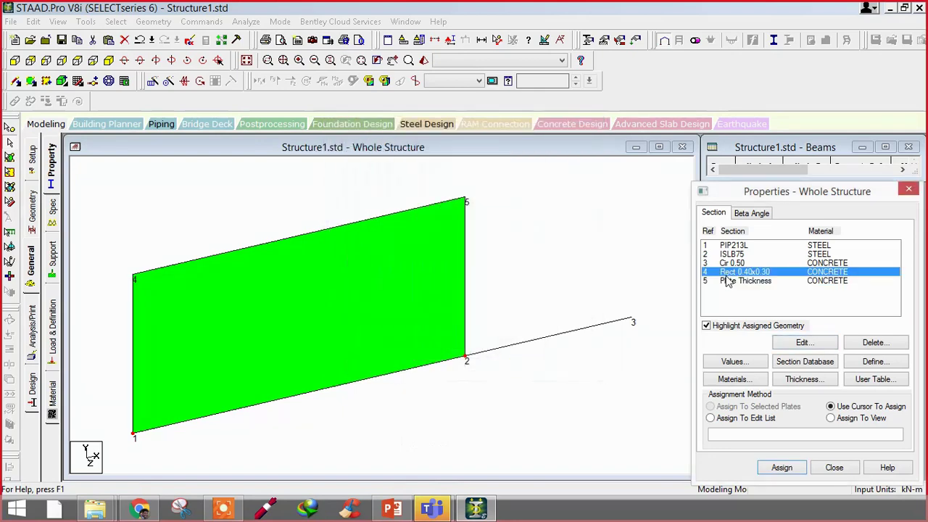
click(877, 384)
click(796, 369)
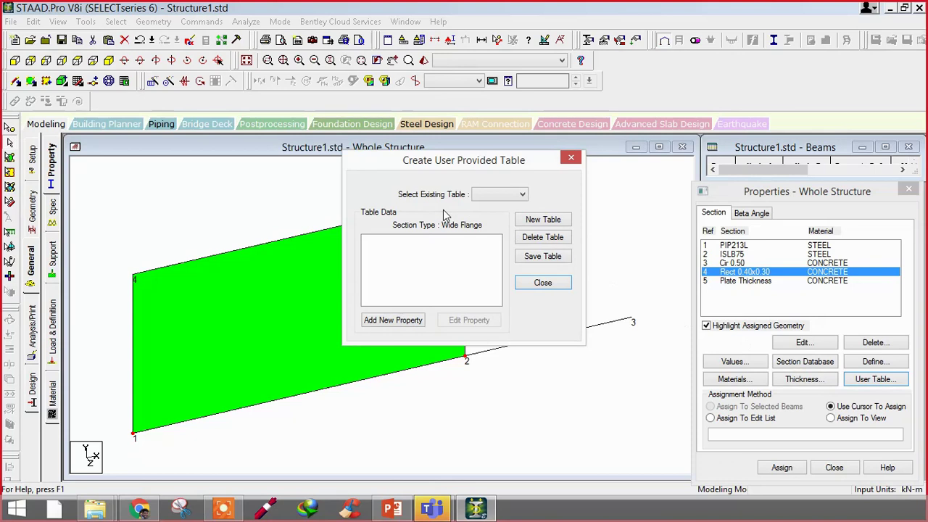
click(506, 202)
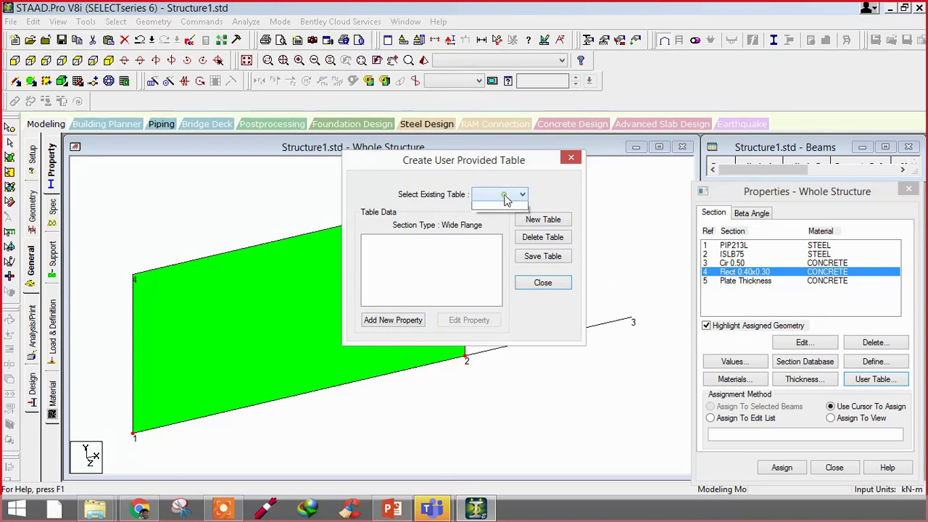
click(552, 196)
click(545, 219)
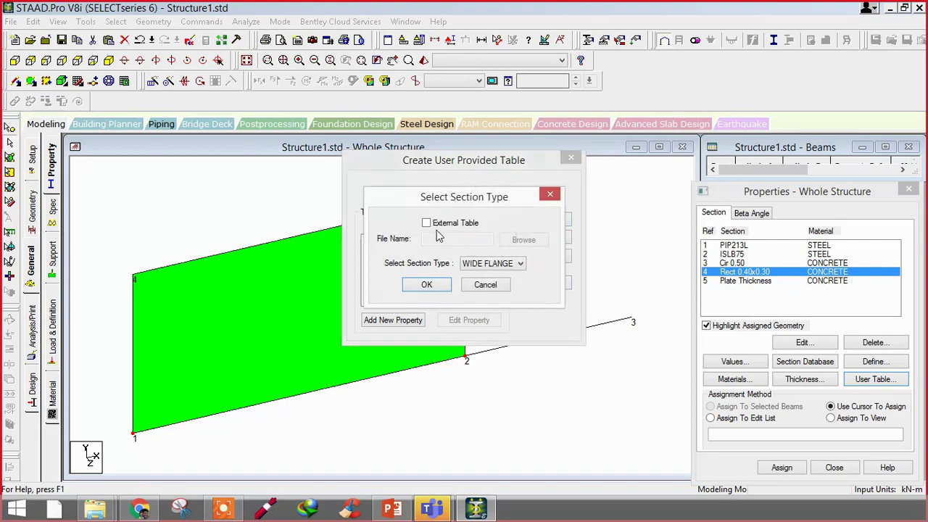
click(440, 284)
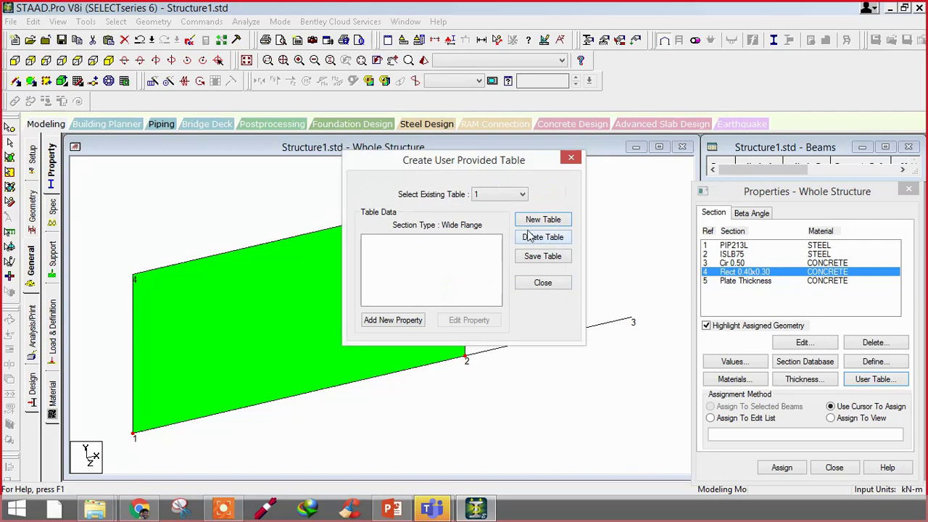
click(506, 196)
click(499, 207)
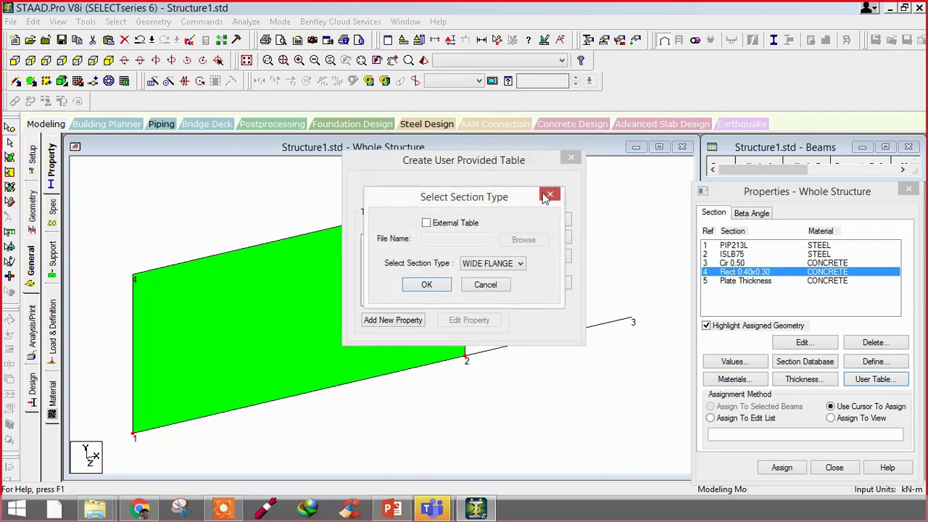
click(553, 191)
click(500, 199)
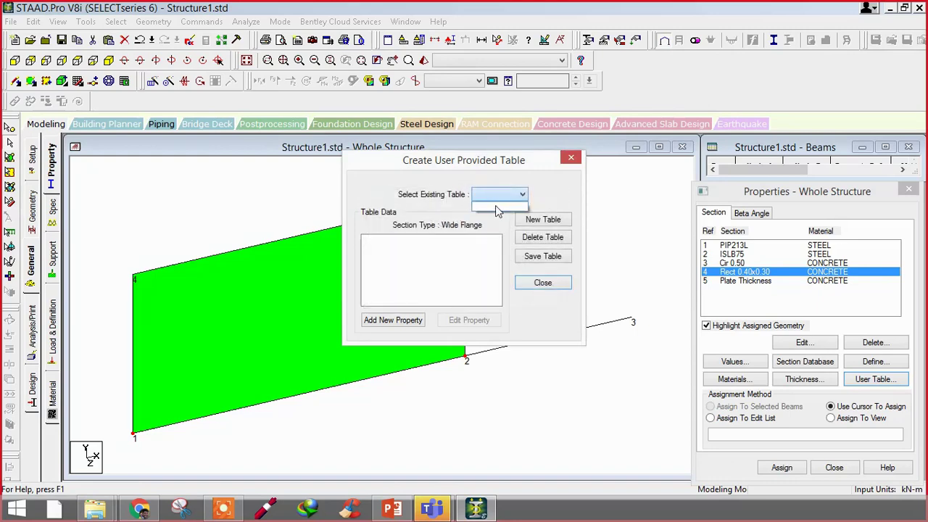
click(545, 219)
click(427, 284)
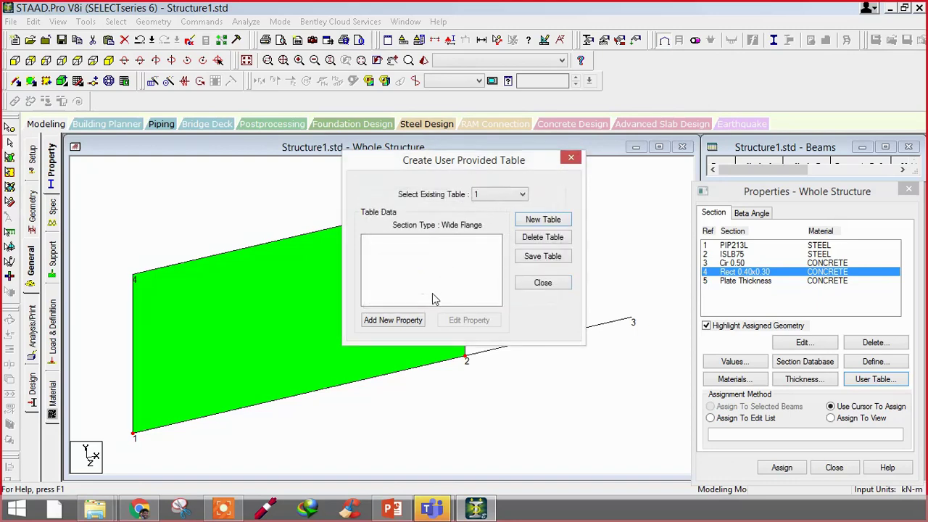
Step: Start a Wide Flange property named temp_isec in the user table, look over its dimension and section value fields, and cancel it
click(395, 321)
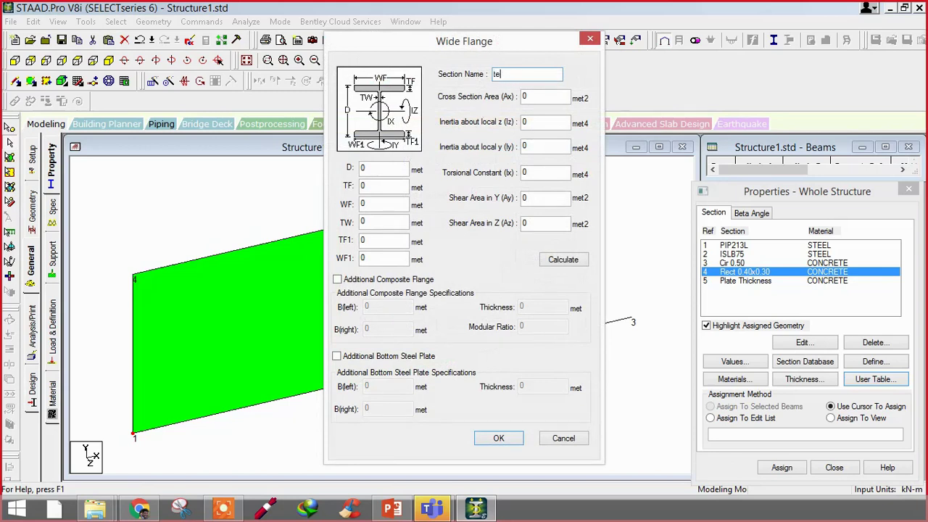
text(temp_isec)
double_click(376, 169)
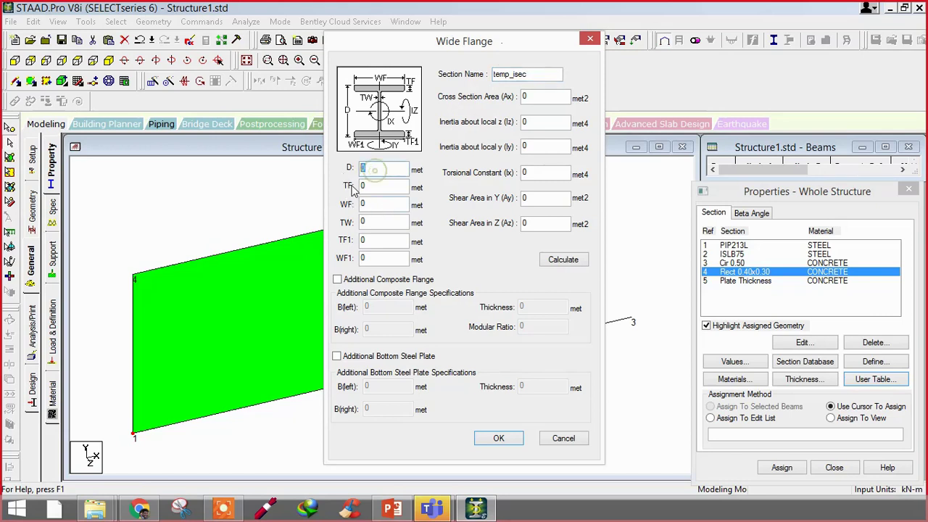
double_click(376, 186)
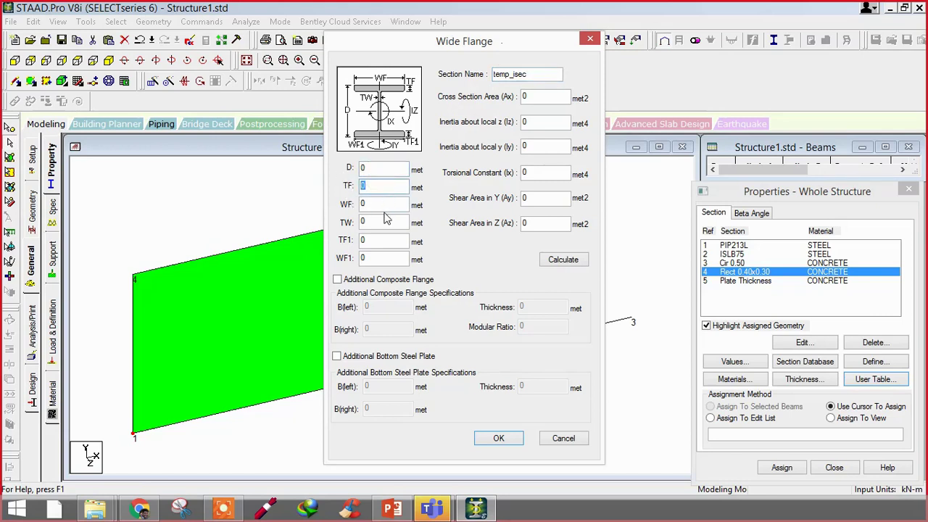
double_click(375, 203)
double_click(378, 222)
double_click(382, 242)
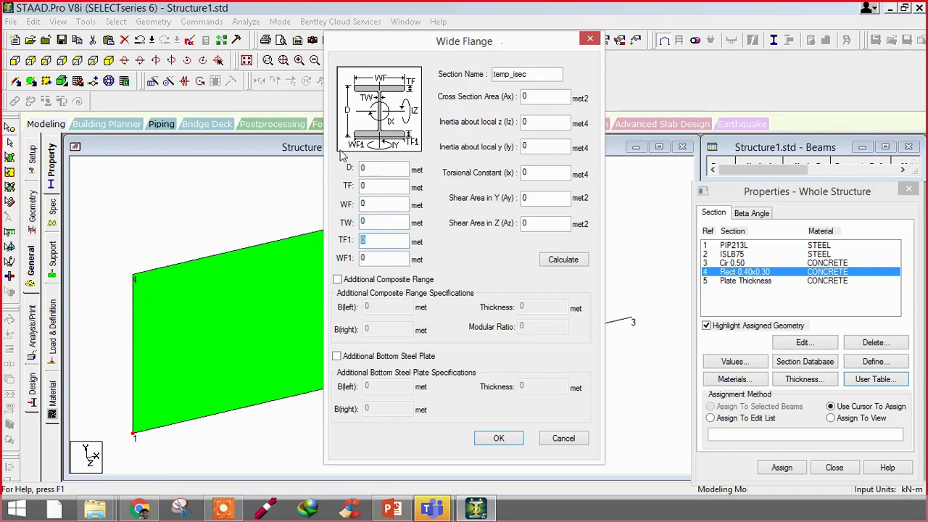
double_click(536, 224)
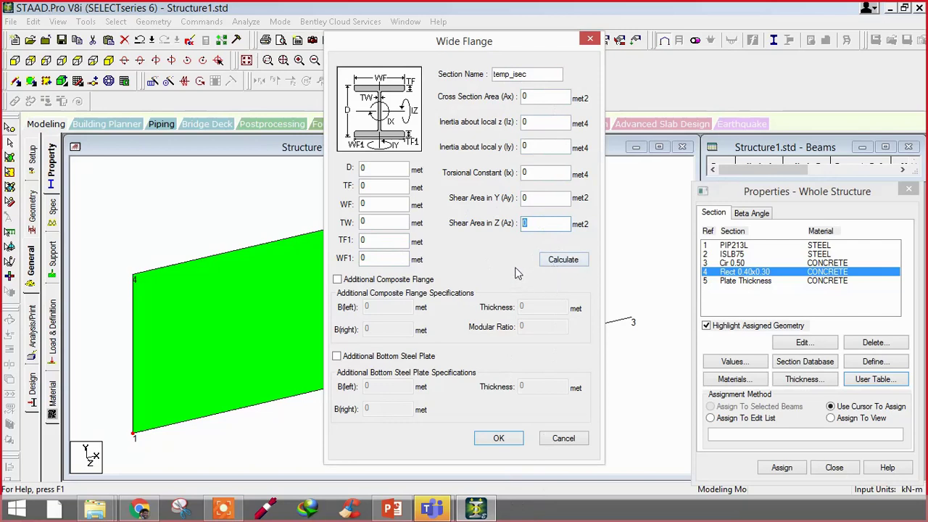
click(536, 96)
double_click(536, 96)
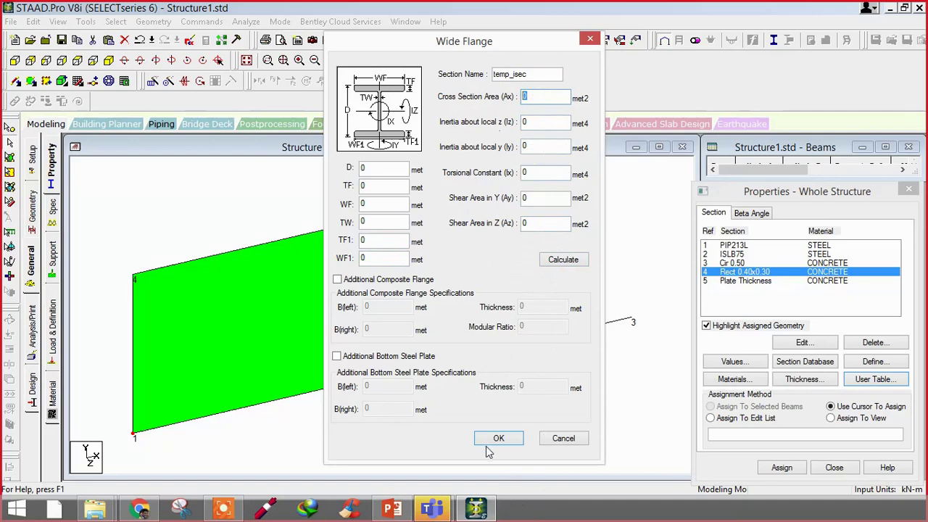
click(564, 436)
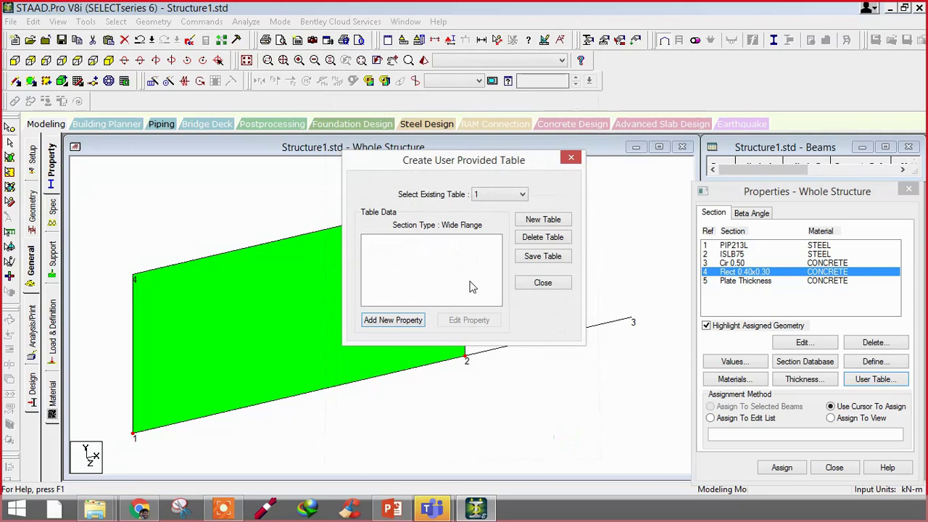
Step: Close the user-provided table and save the modified structure
click(541, 282)
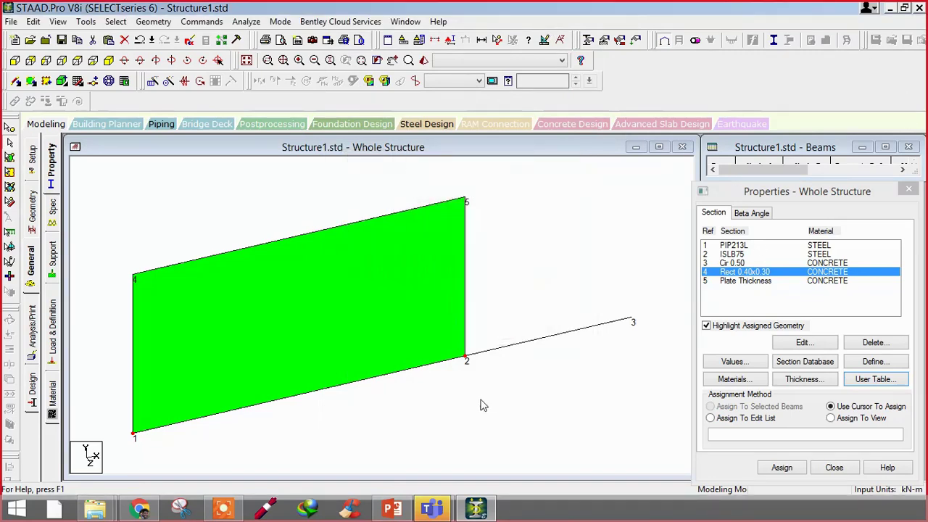
click(482, 287)
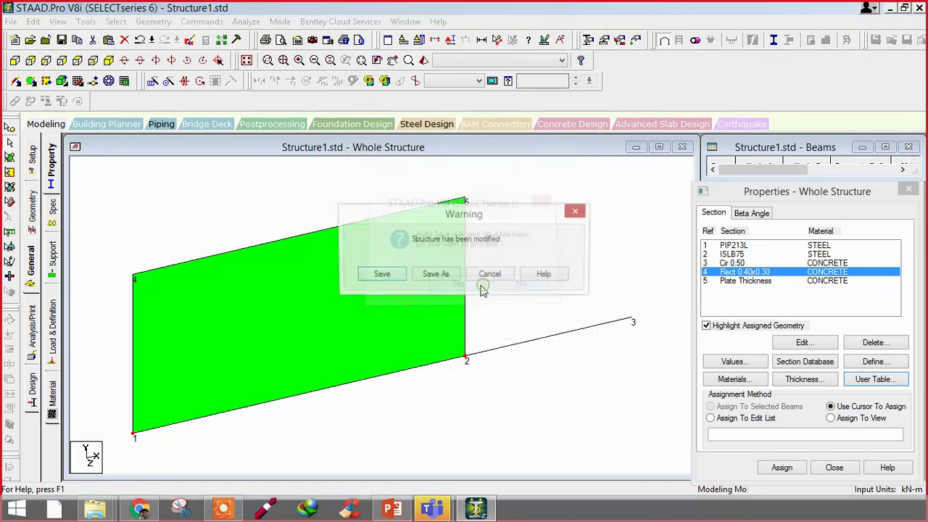
click(378, 275)
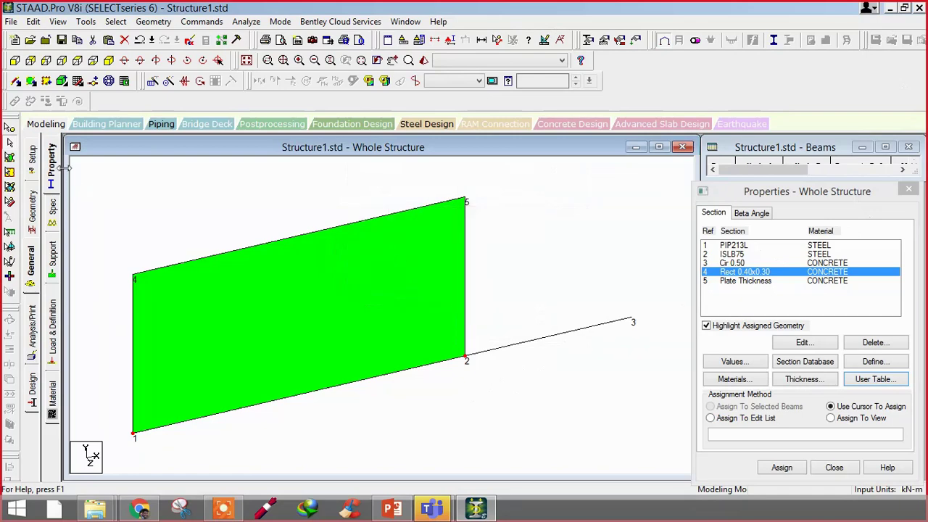
Step: Open the node specifications for the whole structure and look over the Master/Slave and Floor Diaphragm options
click(55, 212)
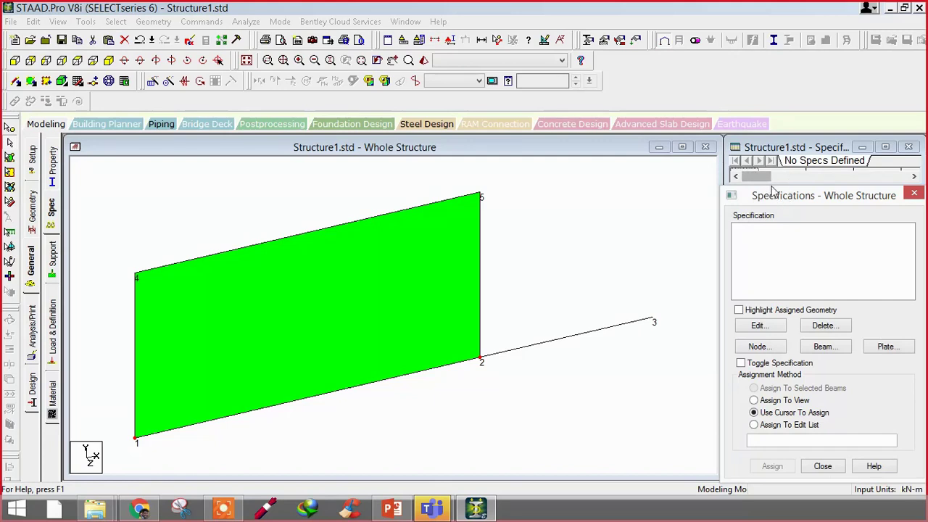
click(791, 235)
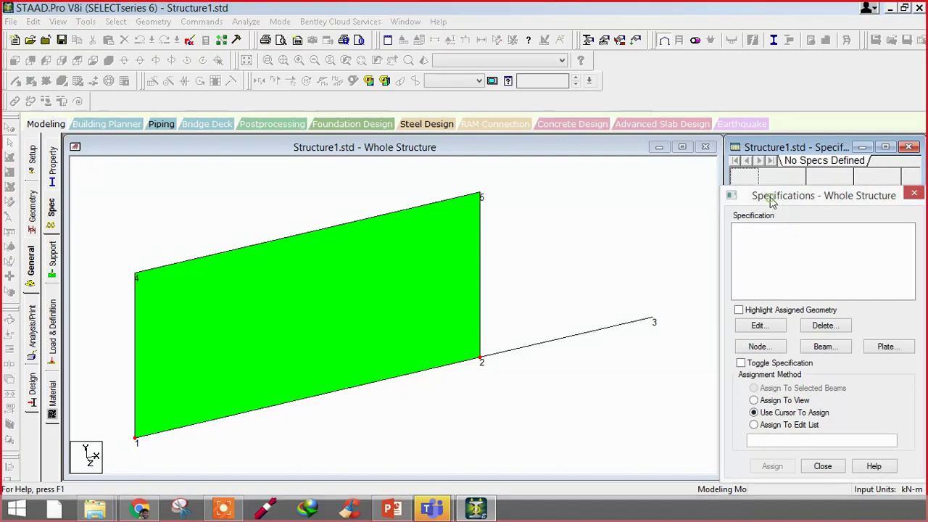
drag(769, 190, 794, 210)
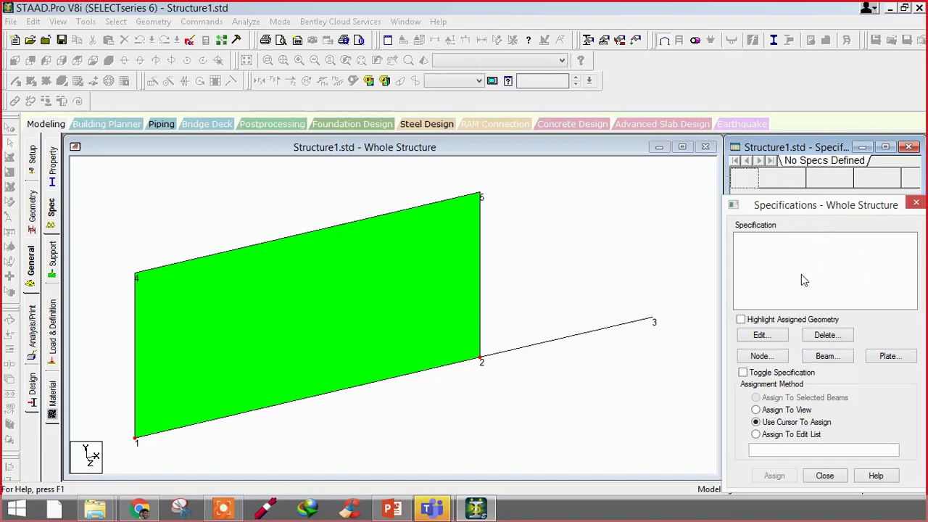
click(762, 356)
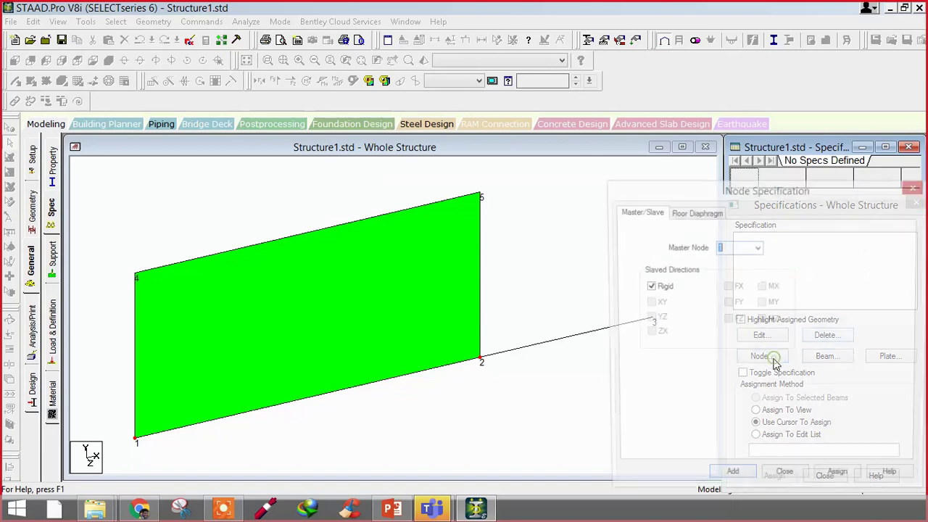
drag(666, 190, 370, 179)
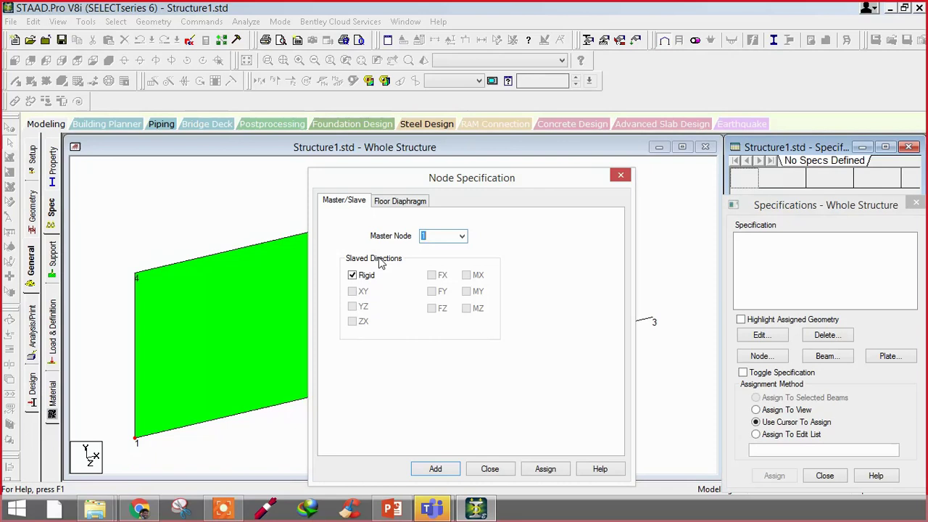
click(391, 201)
click(355, 206)
drag(363, 187, 480, 160)
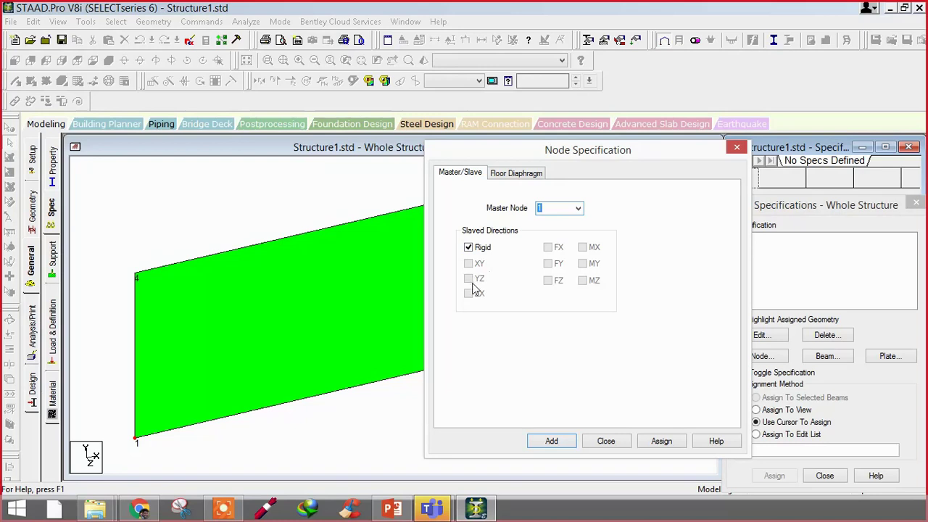
Step: Try the XY slaved direction, restore Rigid, and add the master/slave specification with node 1 as master
click(469, 248)
click(469, 248)
click(469, 264)
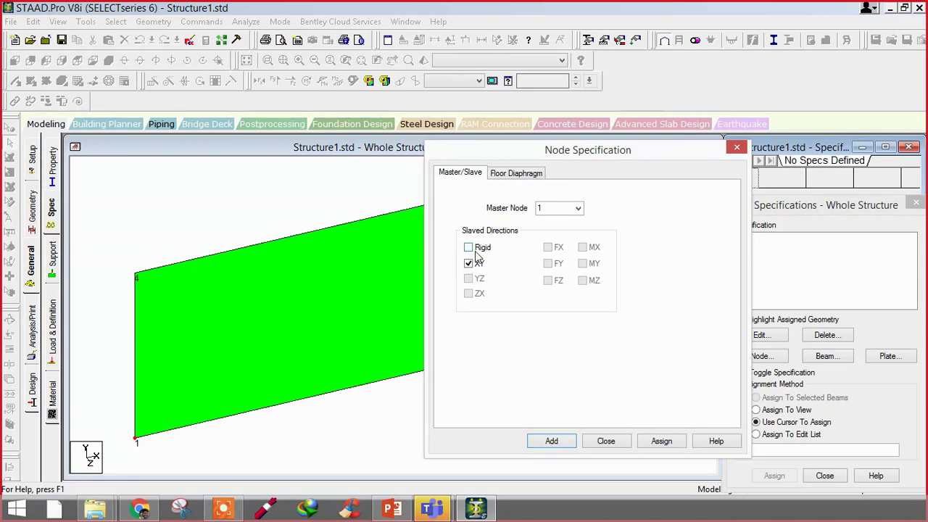
click(468, 263)
click(481, 250)
drag(493, 151, 262, 147)
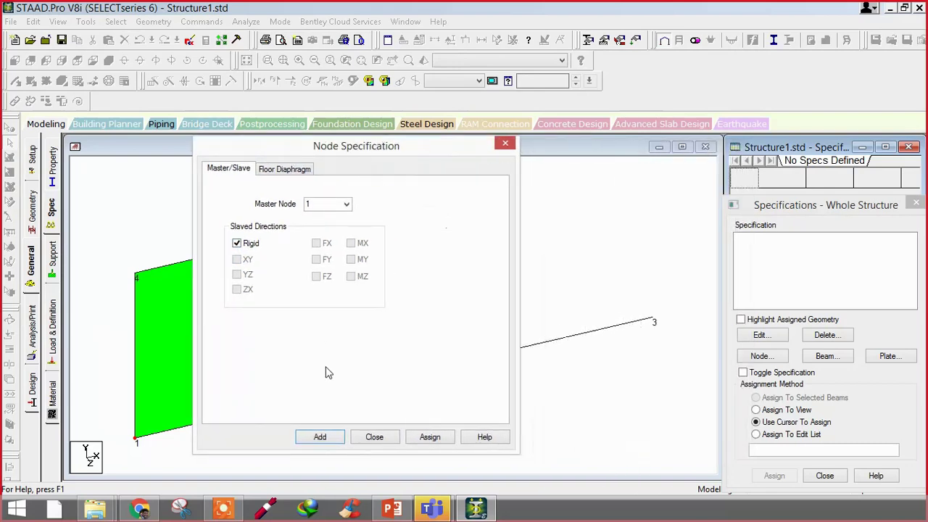
click(335, 439)
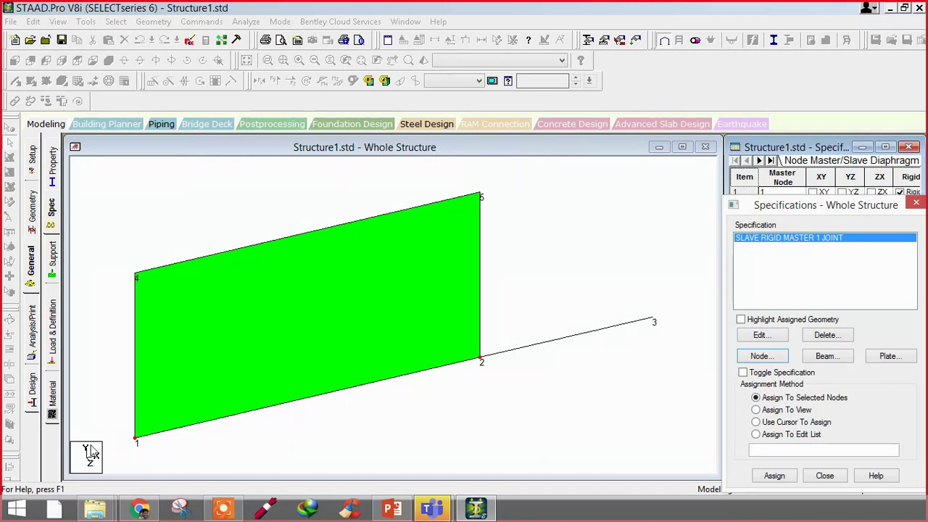
Step: Start a floor diaphragm node specification and set its floor level height to 5 m
click(341, 417)
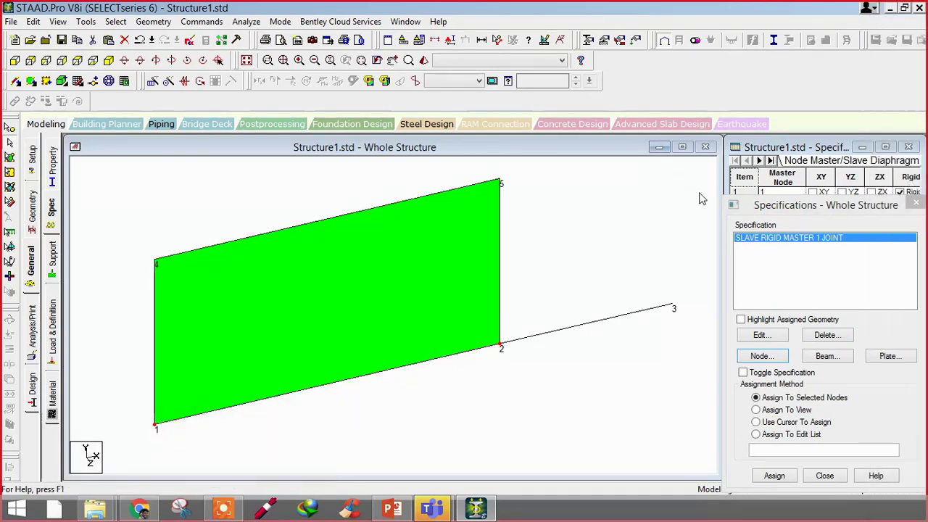
click(761, 357)
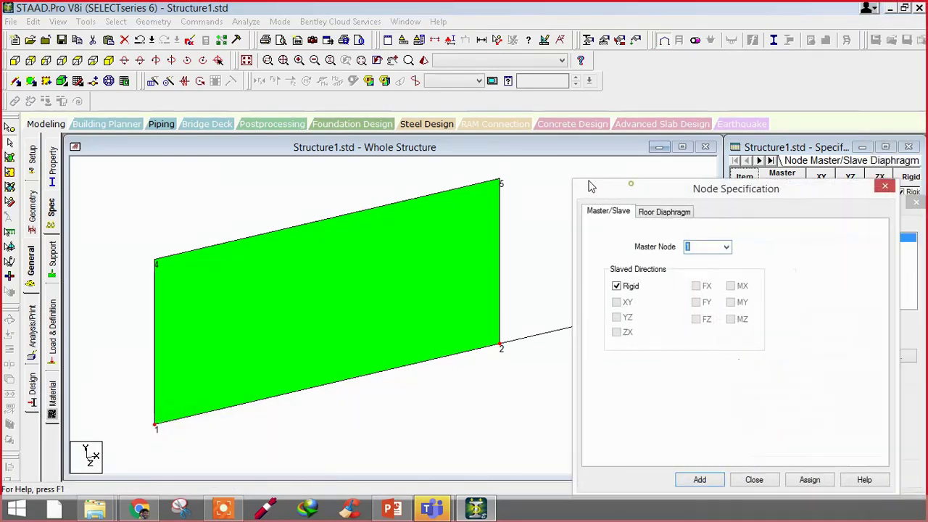
drag(663, 183, 308, 169)
click(357, 192)
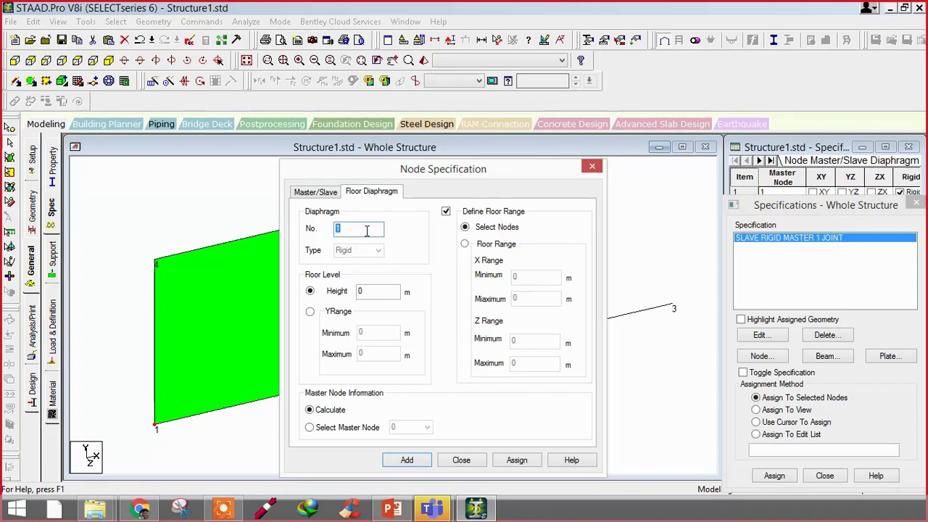
double_click(369, 290)
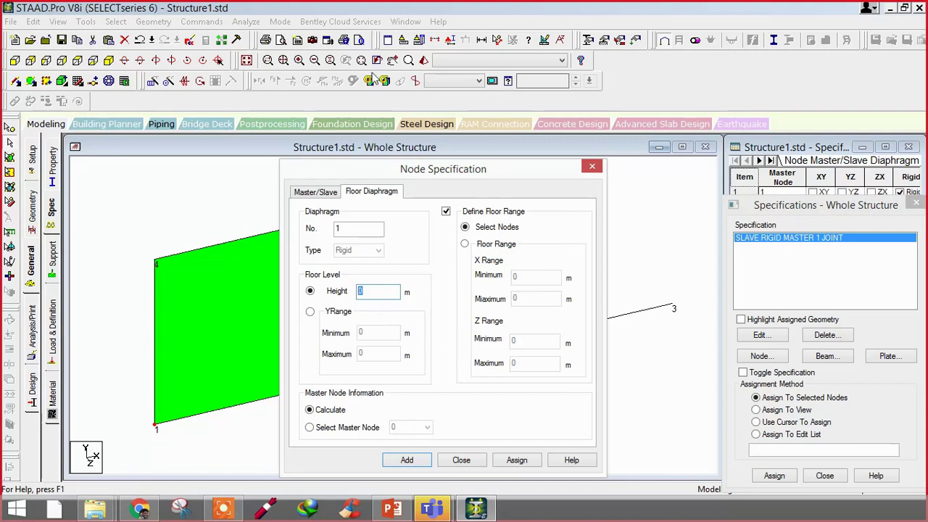
click(313, 312)
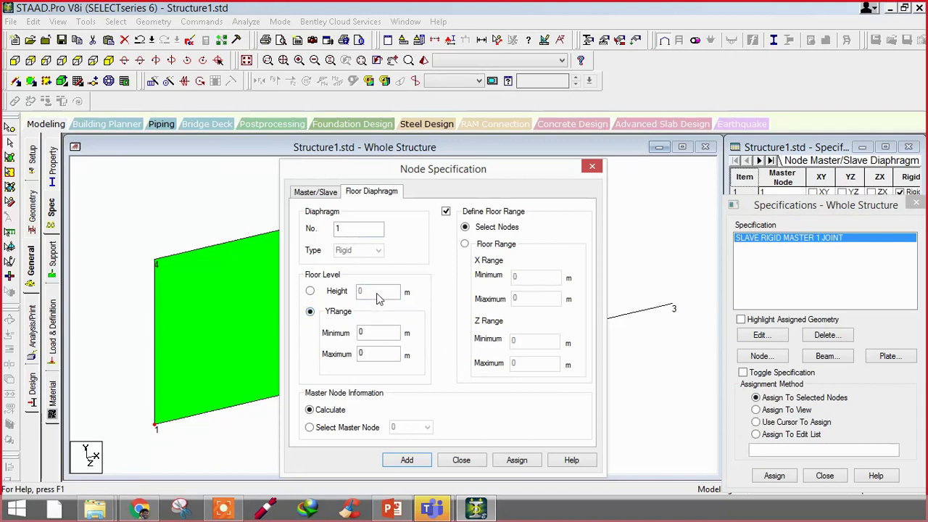
click(312, 290)
double_click(379, 291)
text(5)
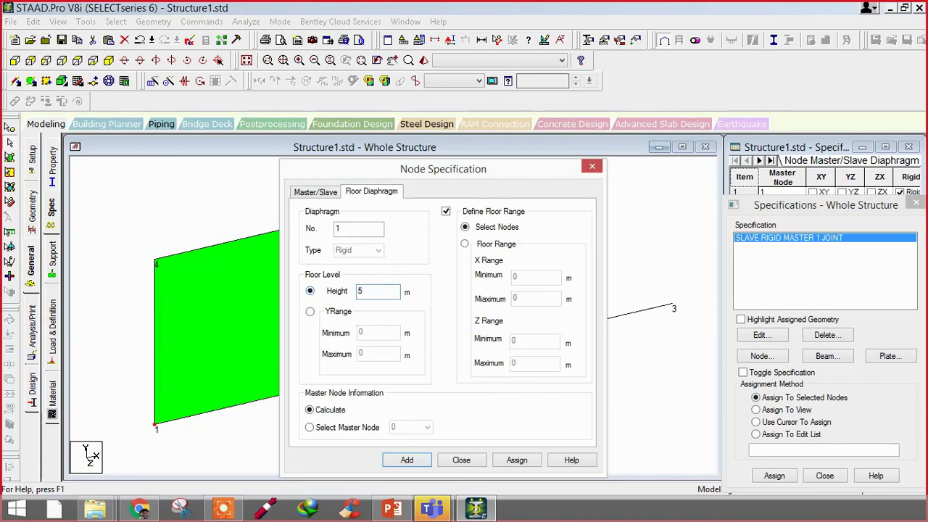
Step: Try a floor level Y range of 4.9 m to 5.1 m, and close the node specification without adding the diaphragm
click(312, 312)
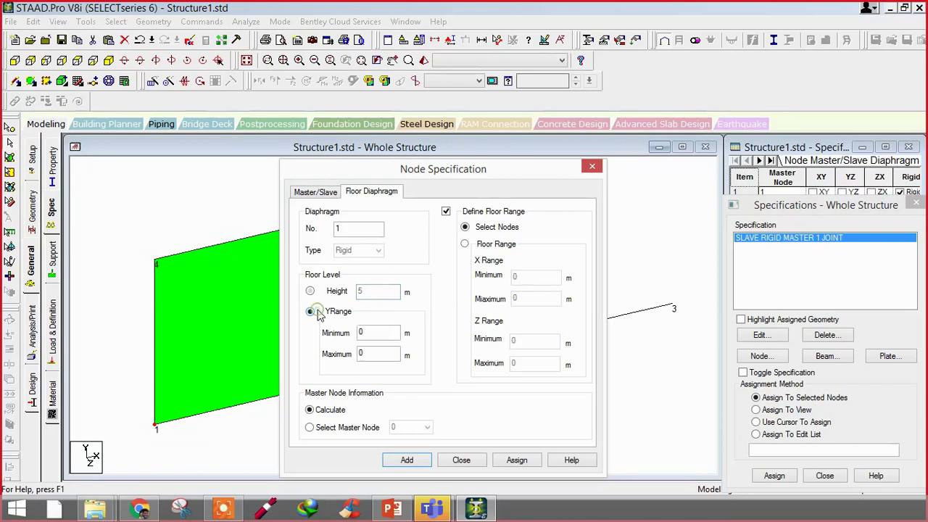
double_click(368, 332)
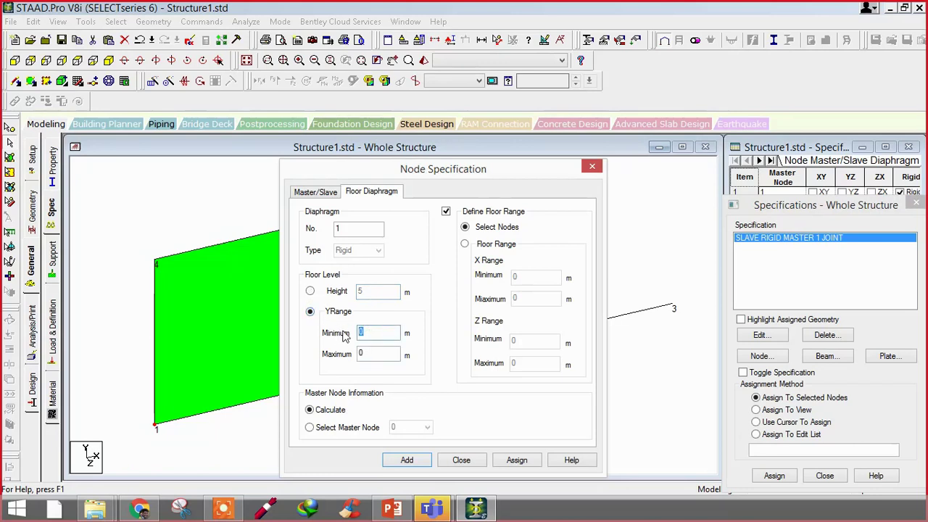
text(4.9)
double_click(379, 353)
text(8)
key(BackSpace)
text(5.1)
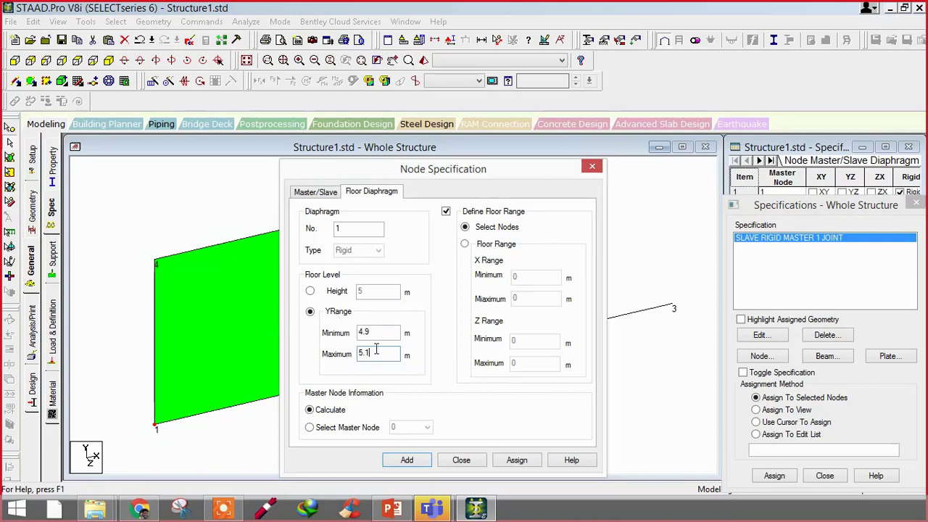
double_click(367, 332)
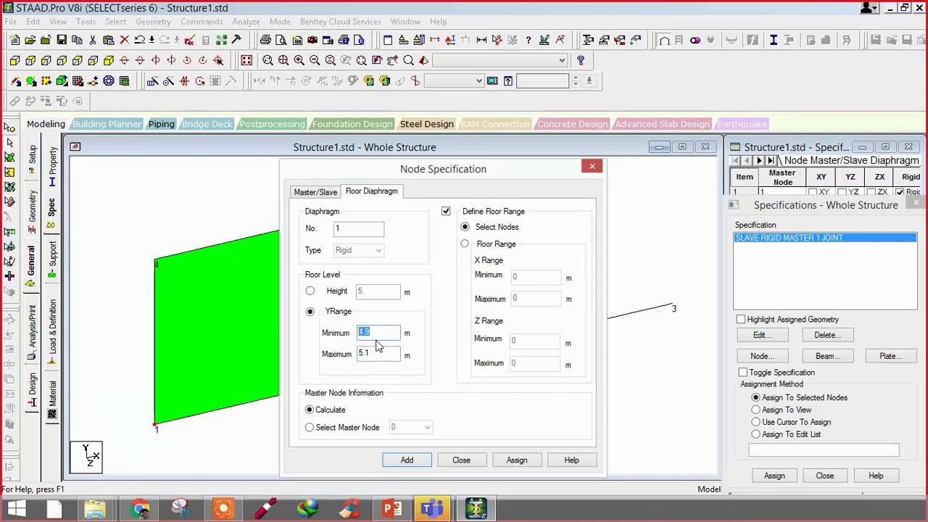
double_click(368, 353)
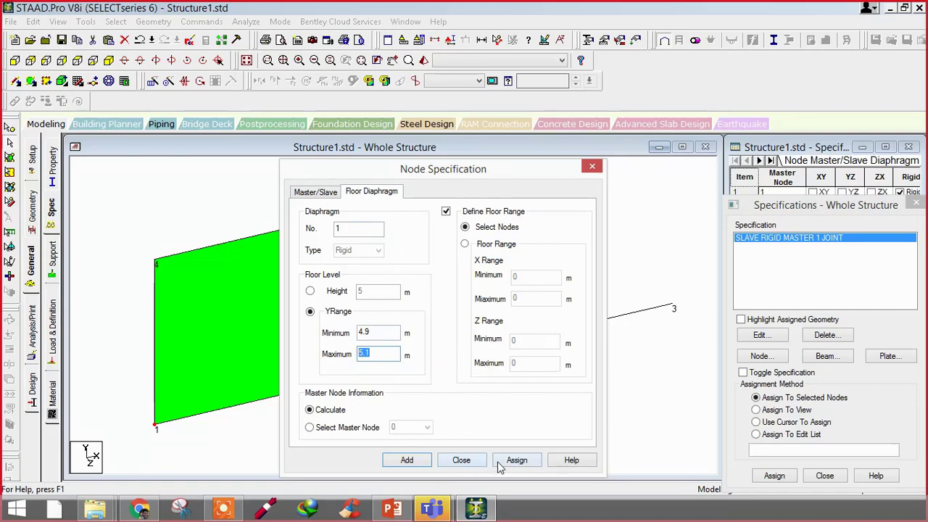
click(475, 461)
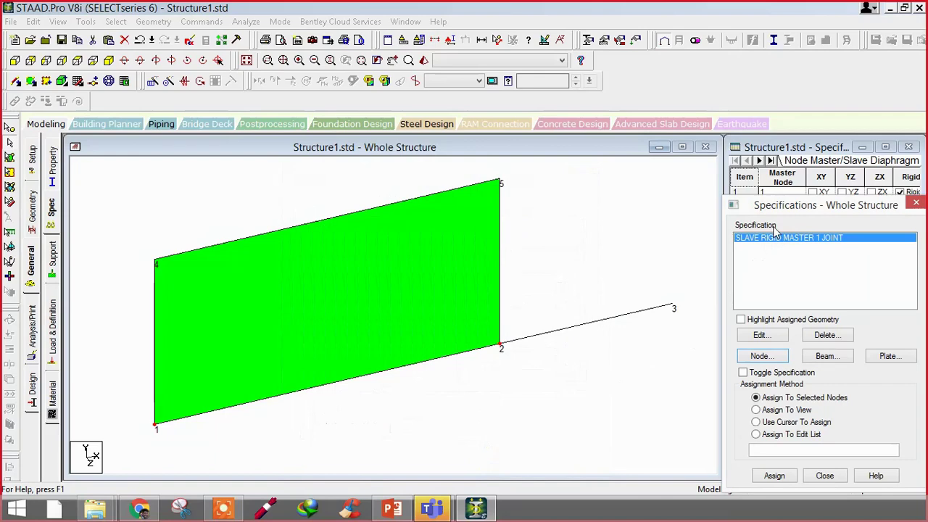
Step: Add a beam release specification at the member start releasing moments MY and MZ, and accept the auto save
click(819, 358)
drag(726, 214, 354, 181)
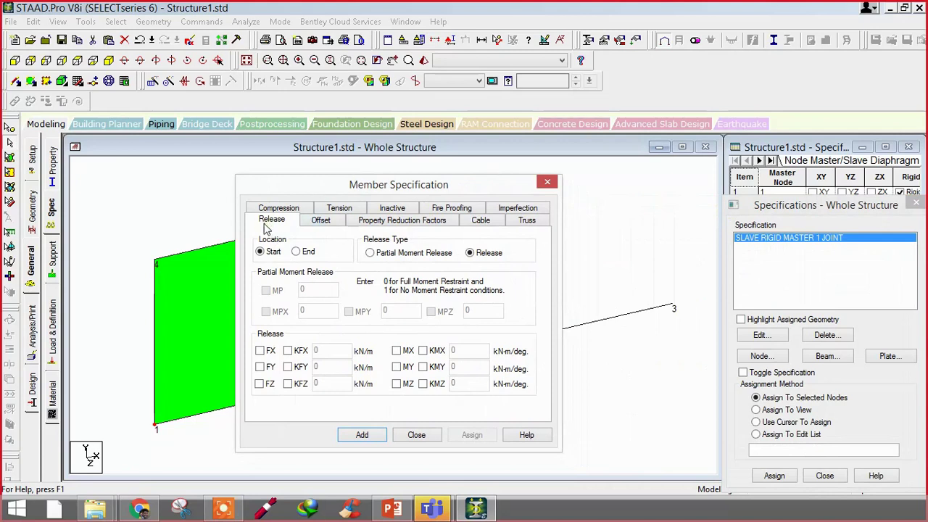
click(299, 253)
click(274, 255)
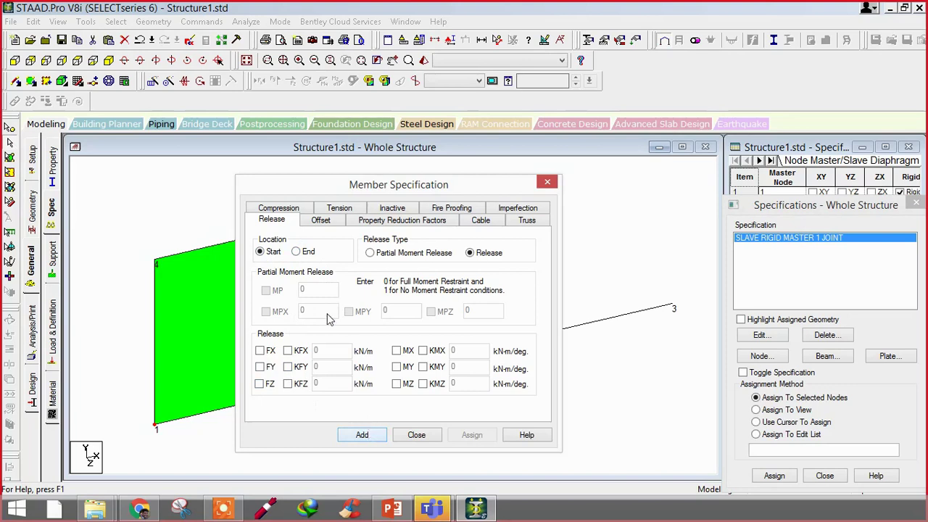
click(296, 252)
click(263, 251)
click(396, 367)
click(397, 384)
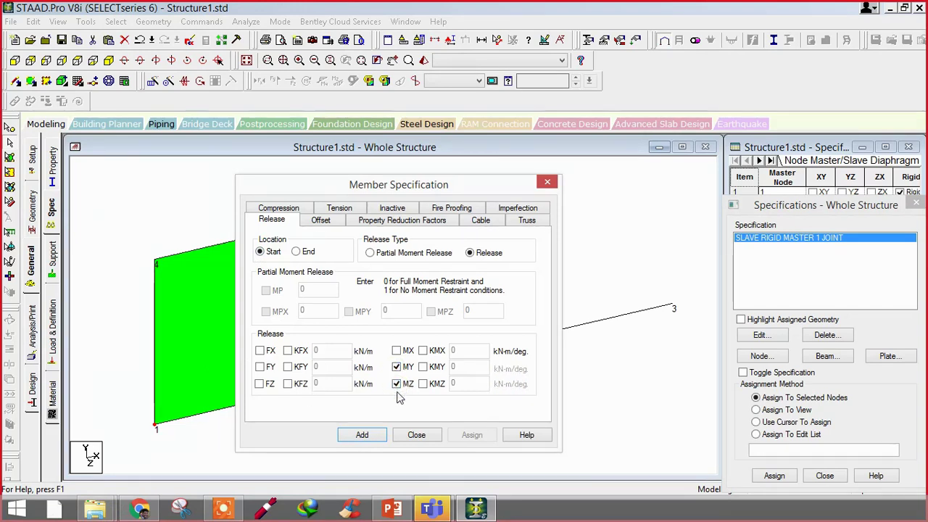
click(362, 435)
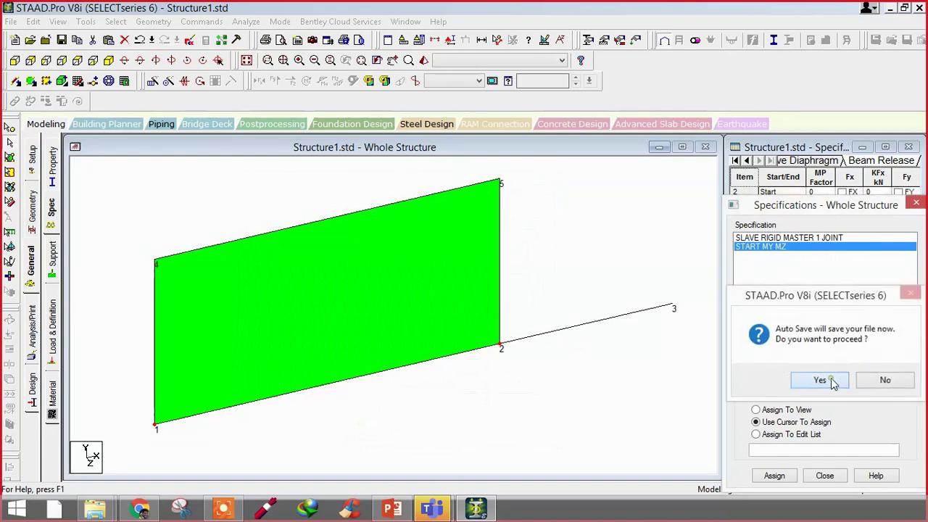
click(822, 380)
Step: Add a second beam release specification at the member end releasing moments MY and MZ
click(732, 370)
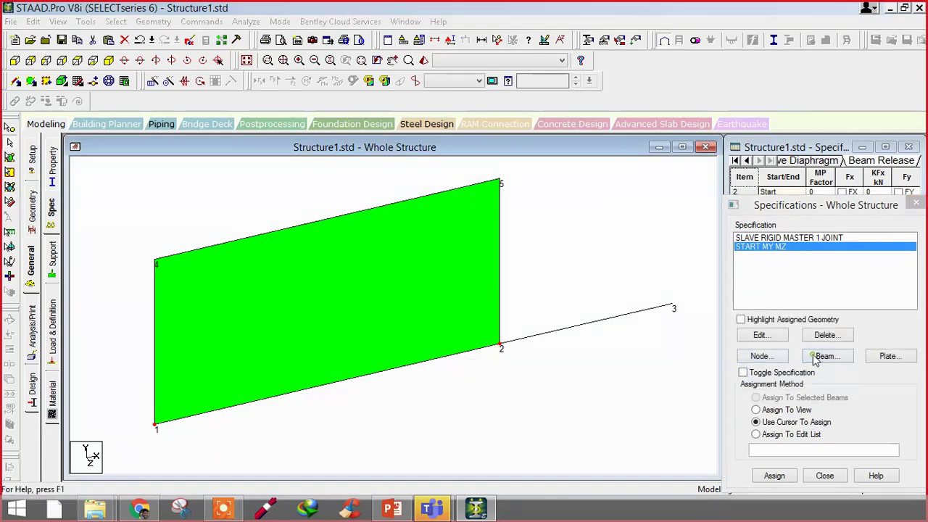
click(767, 356)
drag(642, 216, 153, 168)
click(176, 235)
click(276, 349)
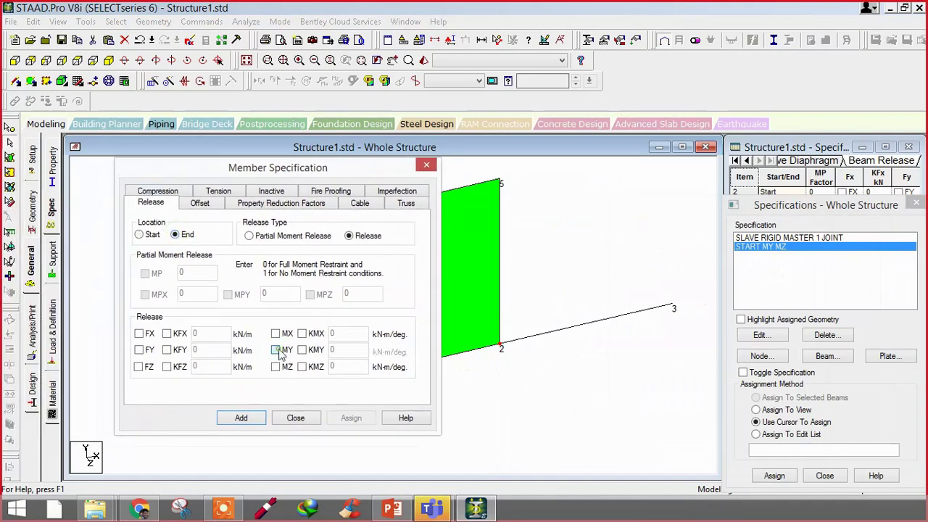
click(276, 366)
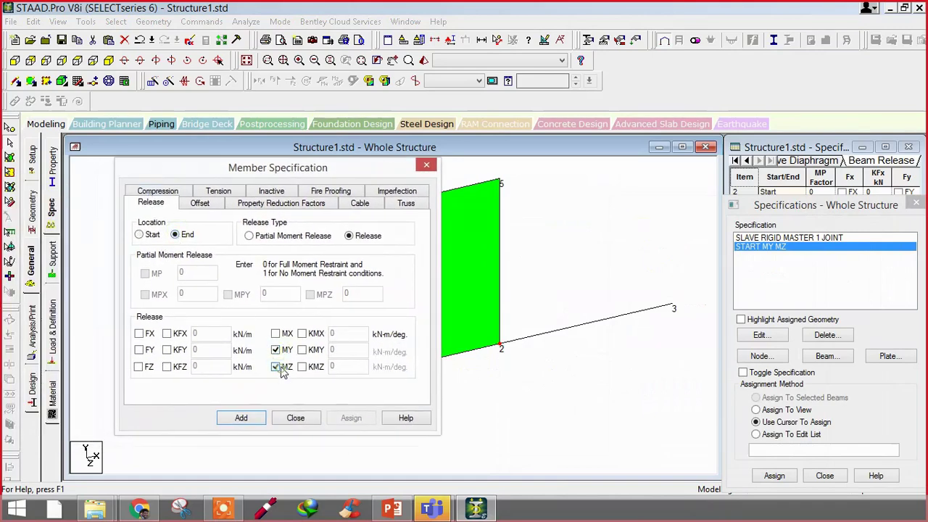
click(241, 418)
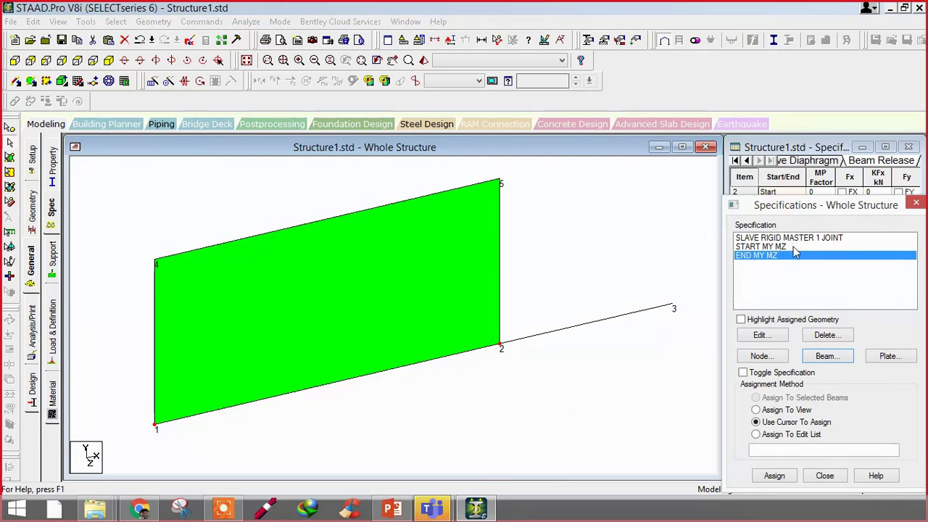
Step: Reopen the member specifications, toggle the MY release on and off, and bring up the member offset options
click(827, 356)
drag(648, 218, 178, 171)
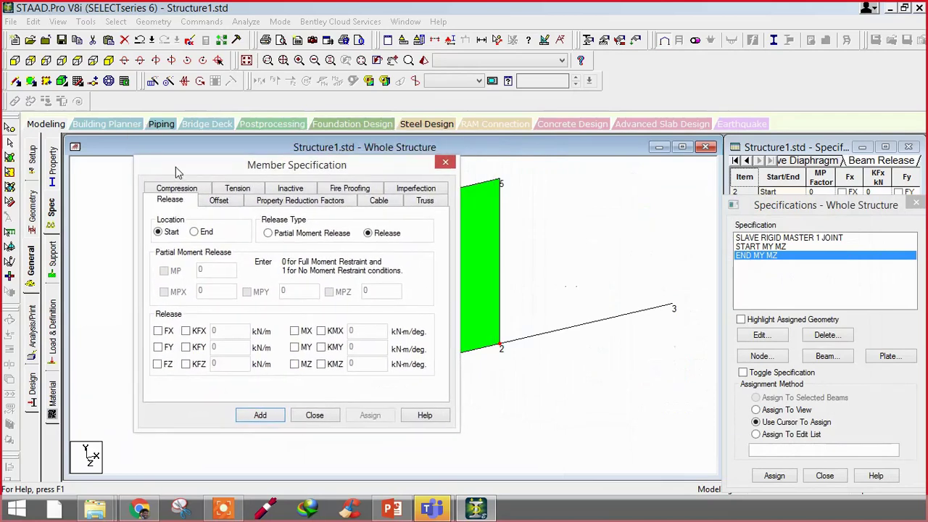
click(304, 348)
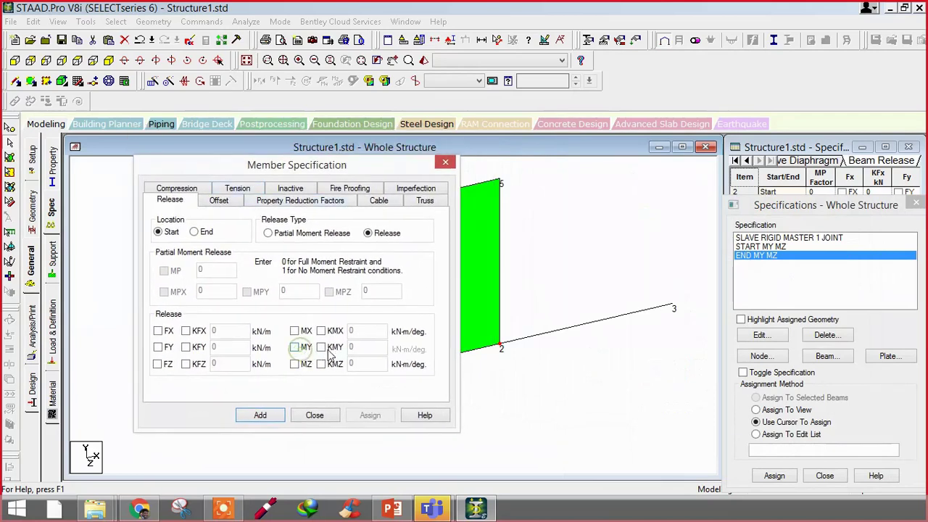
click(293, 350)
click(293, 349)
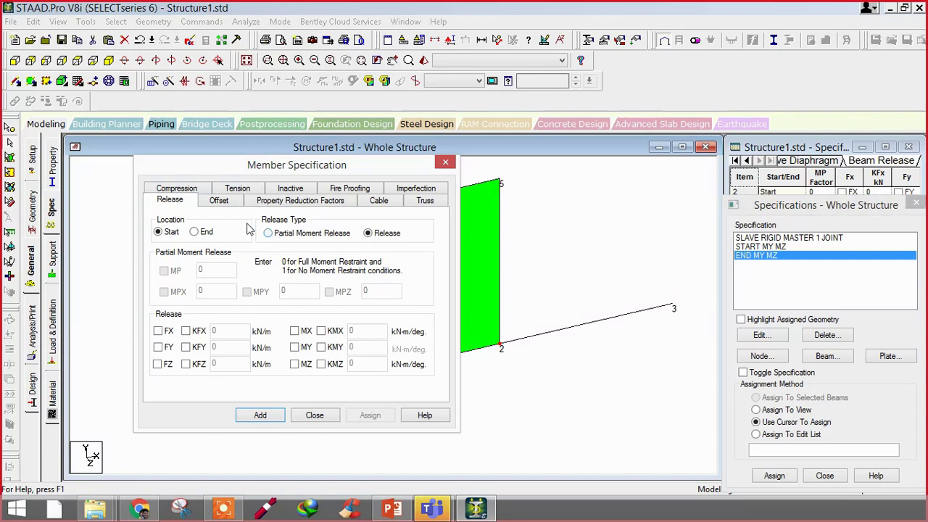
click(215, 203)
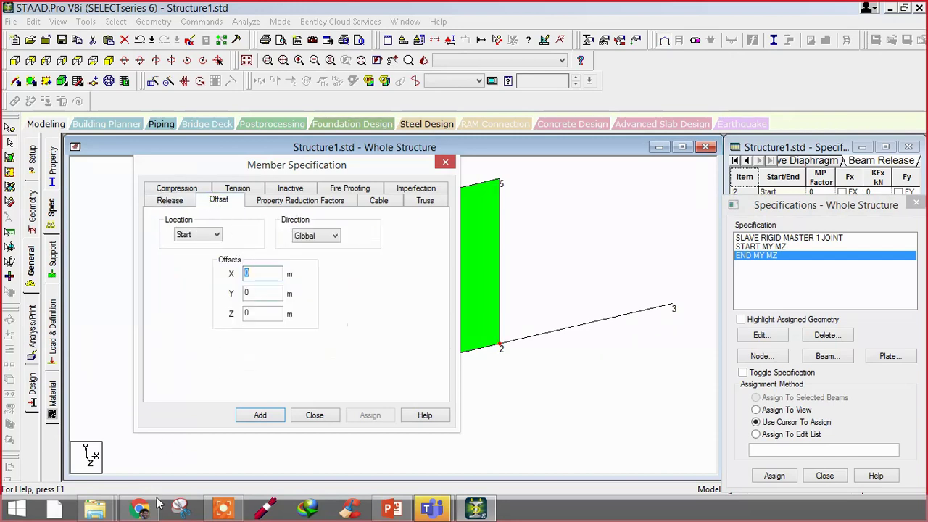
Step: Switch to the WhiteBoard app and sketch a vertical column line with a horizontal beam line across its upper end in red
click(265, 508)
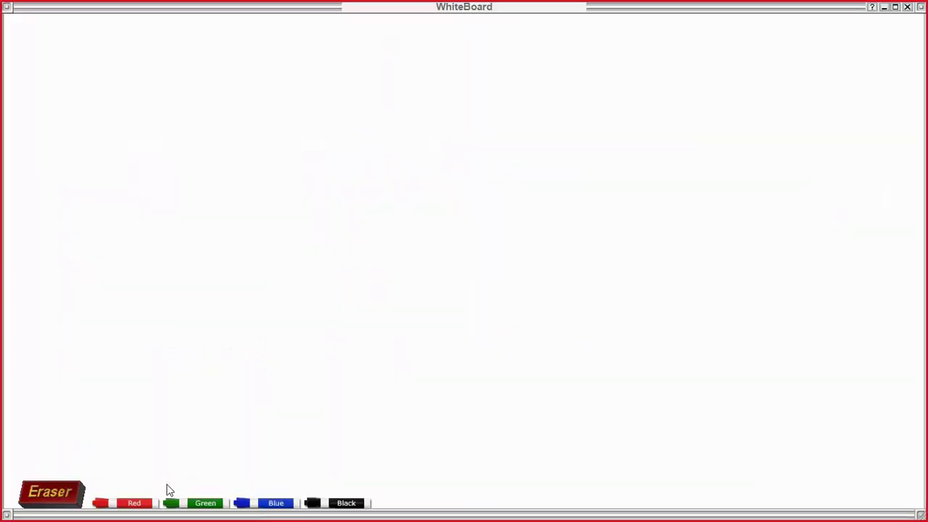
click(134, 502)
drag(122, 79, 122, 409)
drag(109, 95, 352, 96)
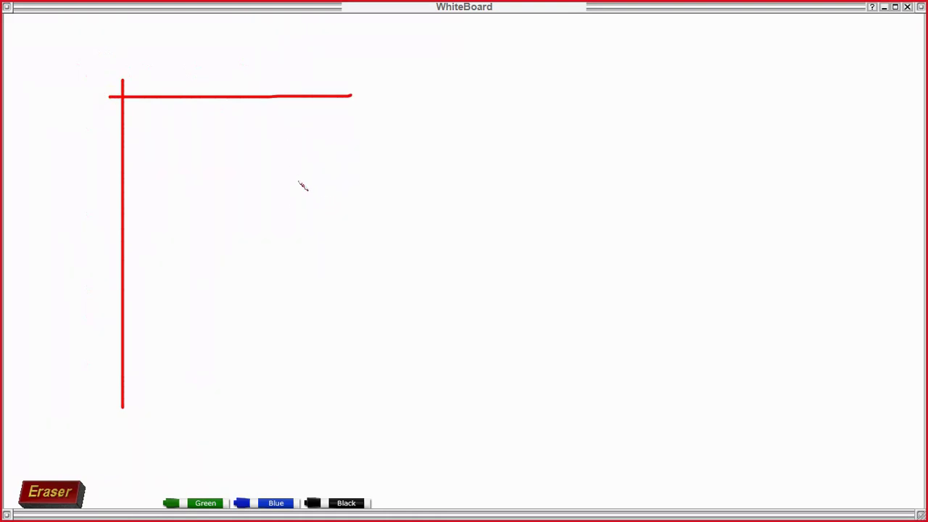
Step: Sketch a perspective view of a rectangular column with a beam framing into its top, beside the line diagram
drag(299, 194, 439, 153)
drag(358, 181, 418, 243)
drag(365, 244, 490, 207)
drag(368, 236, 380, 476)
drag(473, 205, 474, 455)
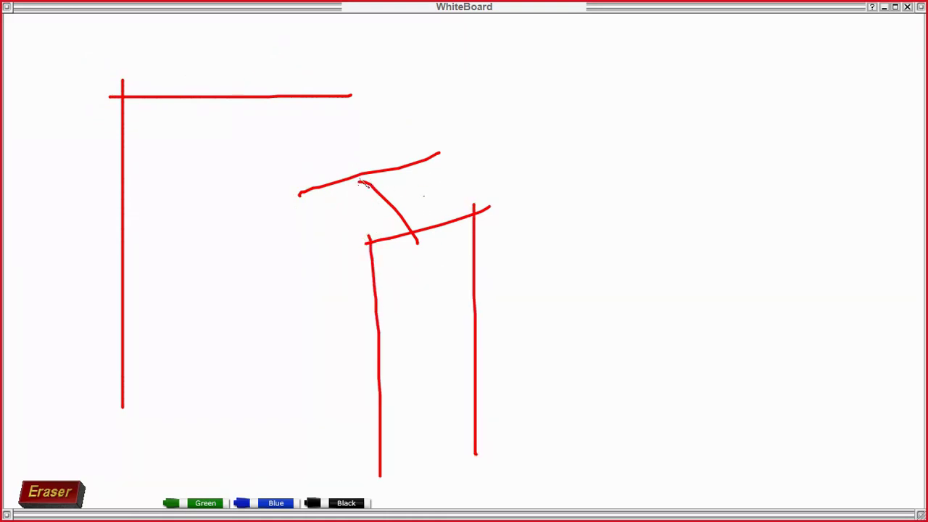
drag(374, 190, 699, 121)
drag(408, 215, 700, 157)
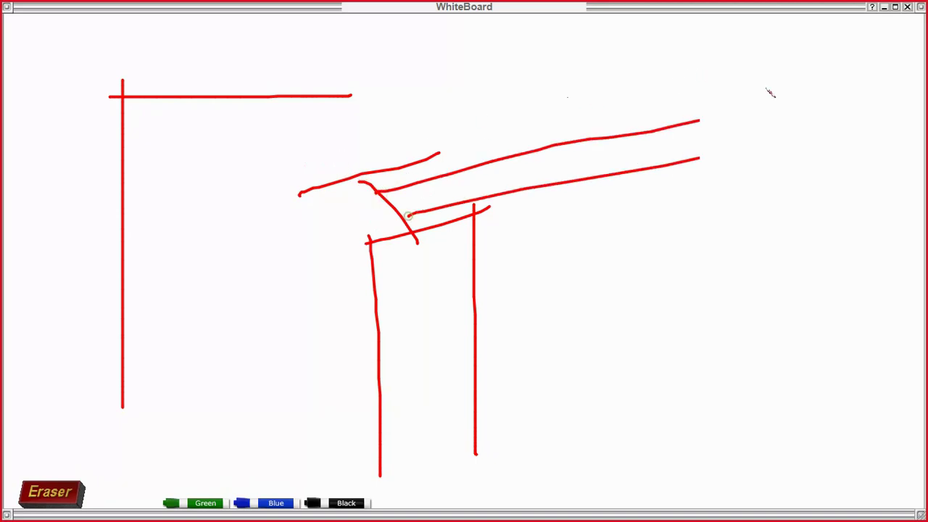
drag(417, 213, 393, 215)
drag(301, 194, 399, 262)
drag(422, 157, 499, 204)
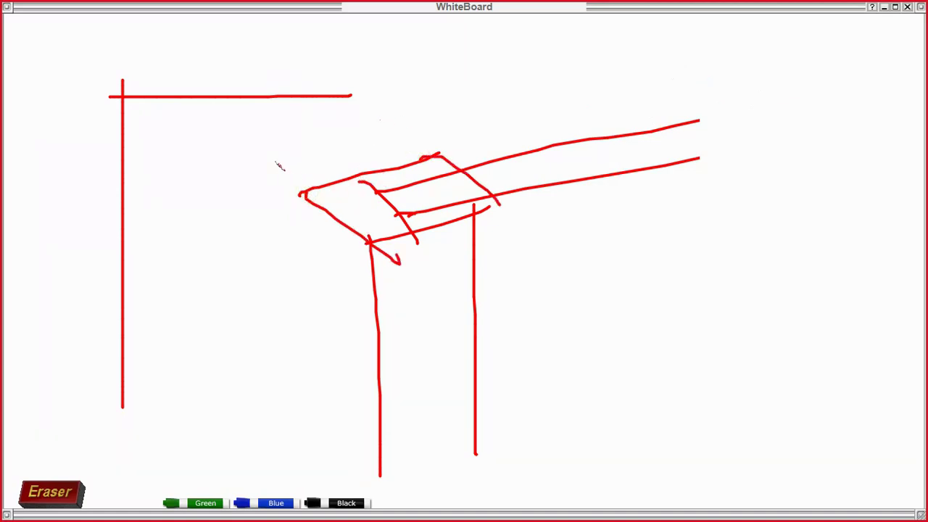
drag(308, 197, 319, 417)
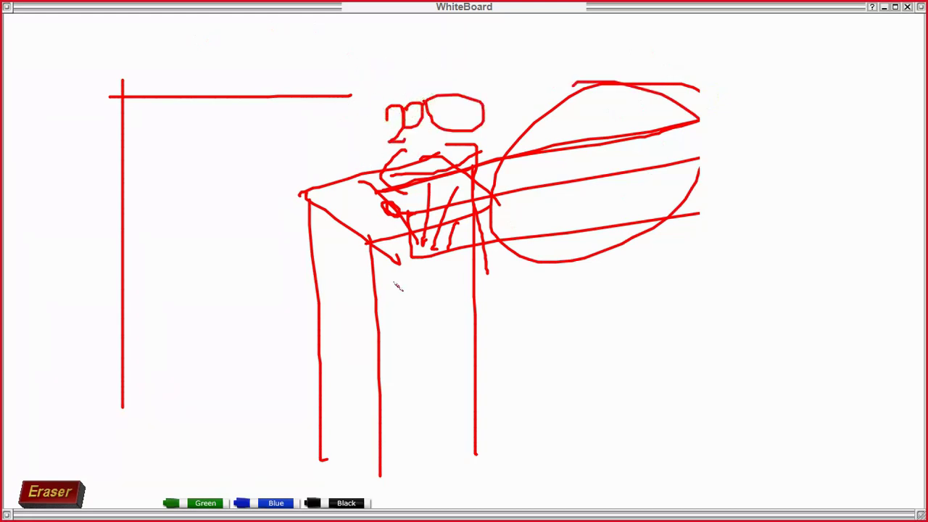
Step: Draw an arrowhead at each end of the dimension line between the two column lines and minimize the whiteboard
mouse_move(472, 291)
mouse_down()
mouse_move(377, 312)
mouse_move(441, 286)
mouse_move(453, 330)
mouse_up()
drag(403, 293, 413, 326)
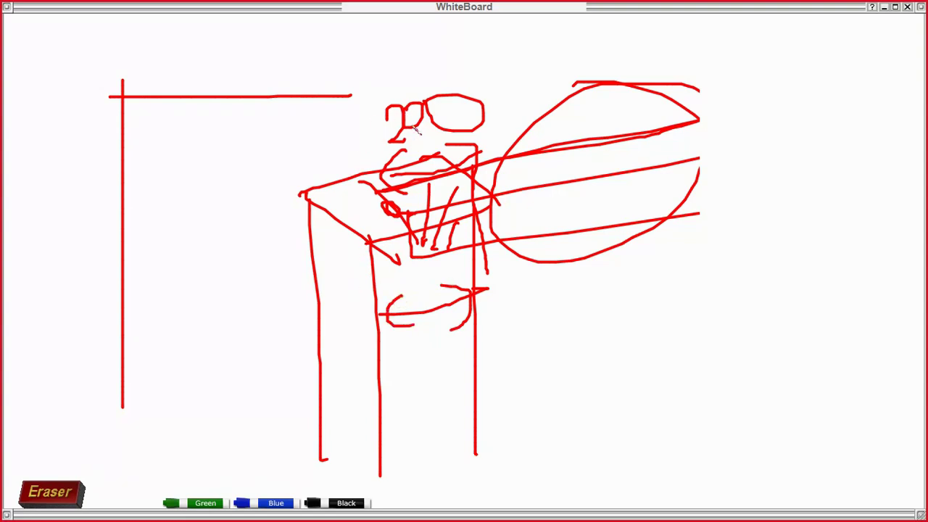
click(884, 8)
Step: Add a member offset specification at the start location with a global X offset of 0.2 m
drag(214, 168, 385, 200)
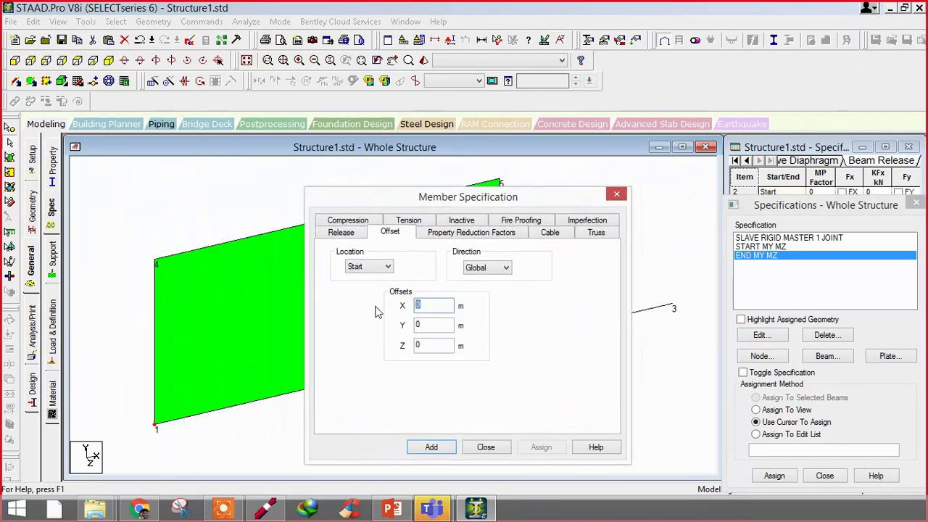
text(0)
click(450, 445)
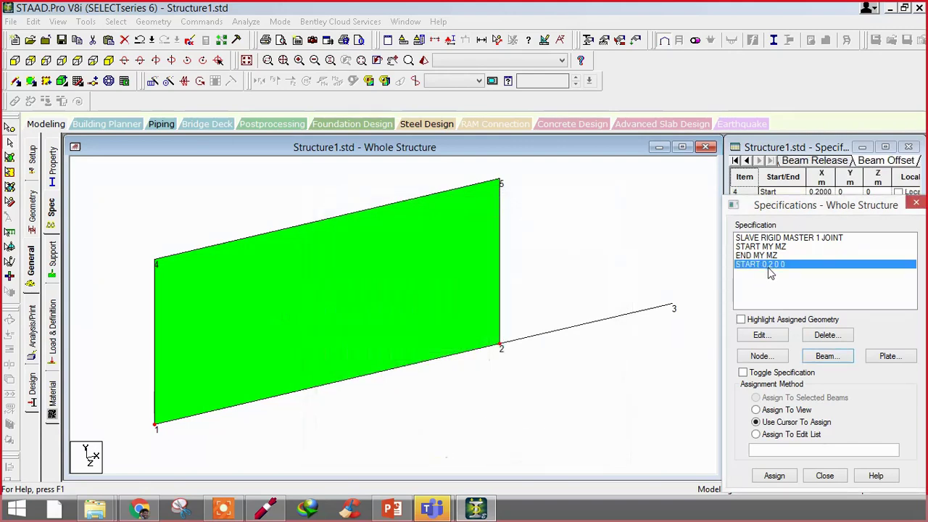
Step: Open a new beam specification and enter a global X offset of 0.2 m at the end location
click(841, 356)
drag(670, 216, 248, 153)
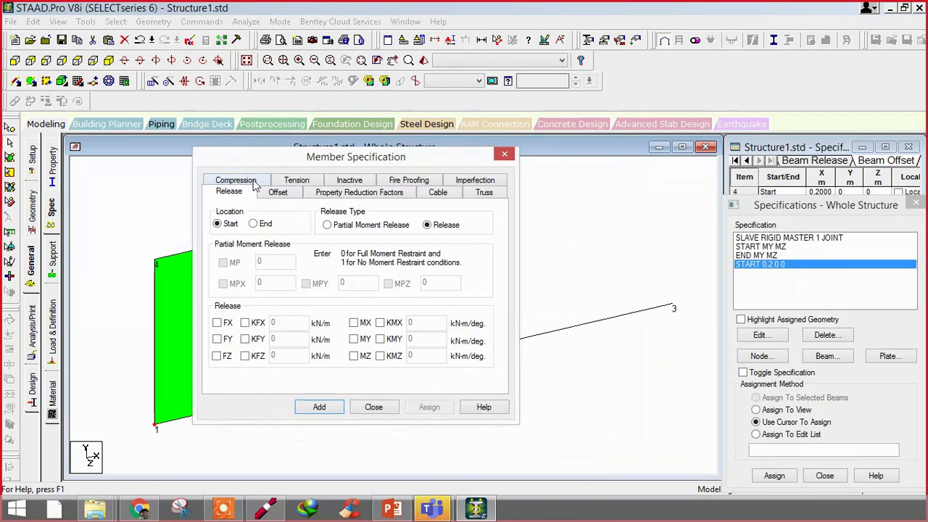
click(277, 192)
click(274, 227)
click(249, 245)
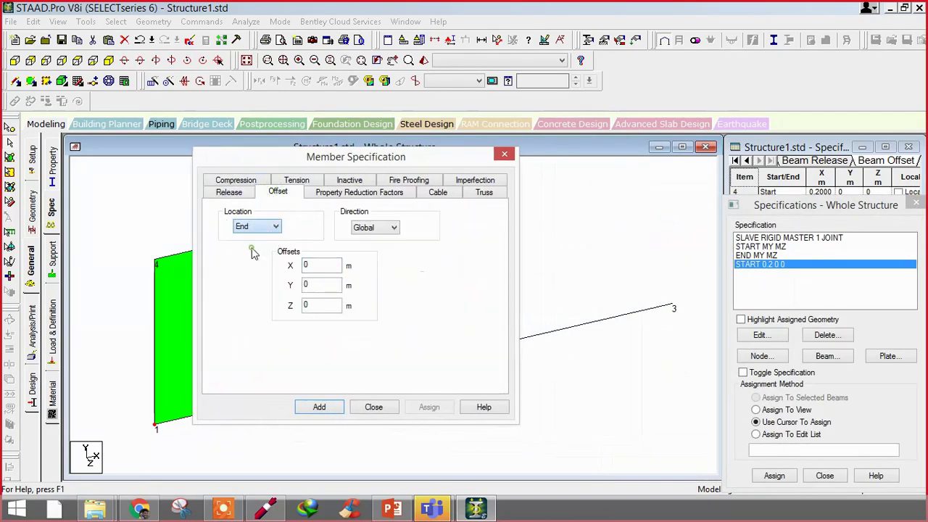
click(327, 269)
text(.2)
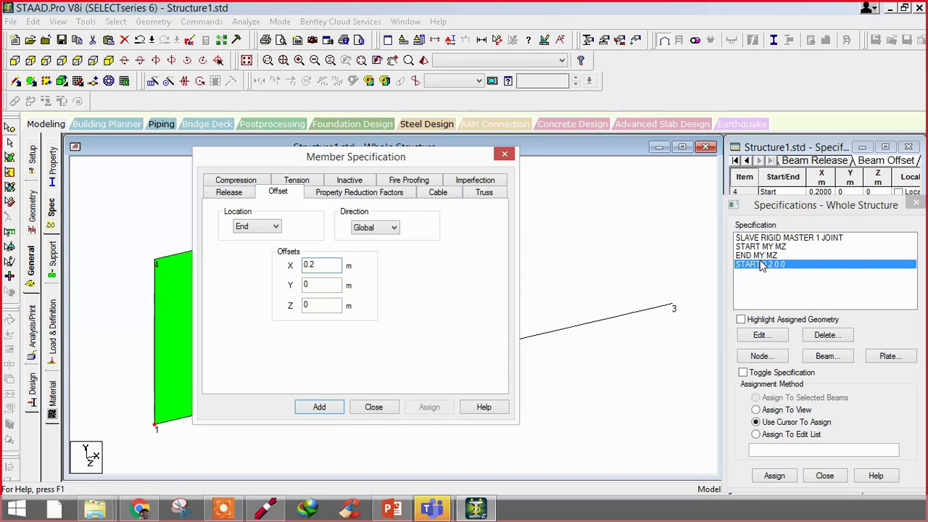
Step: Examine the property reduction factors and the cable options for initial tension and unstressed length
click(317, 194)
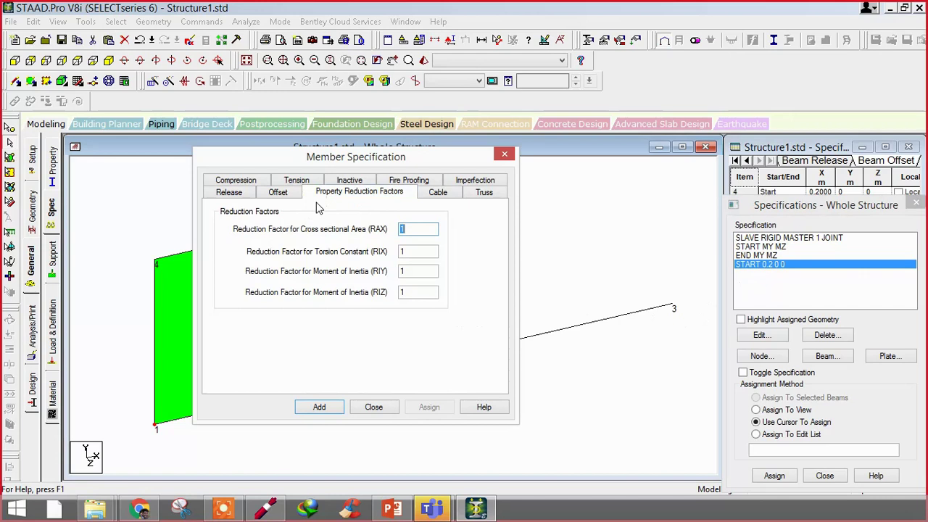
click(410, 227)
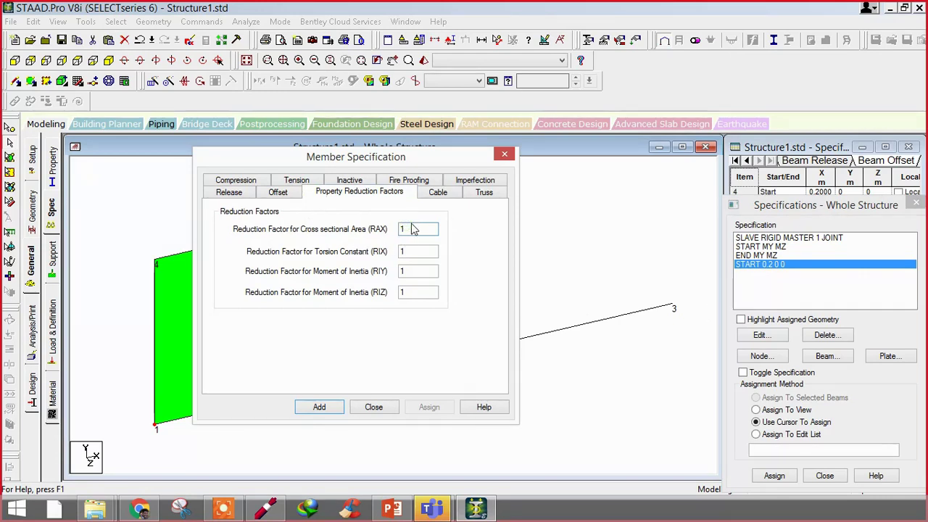
click(412, 252)
double_click(409, 271)
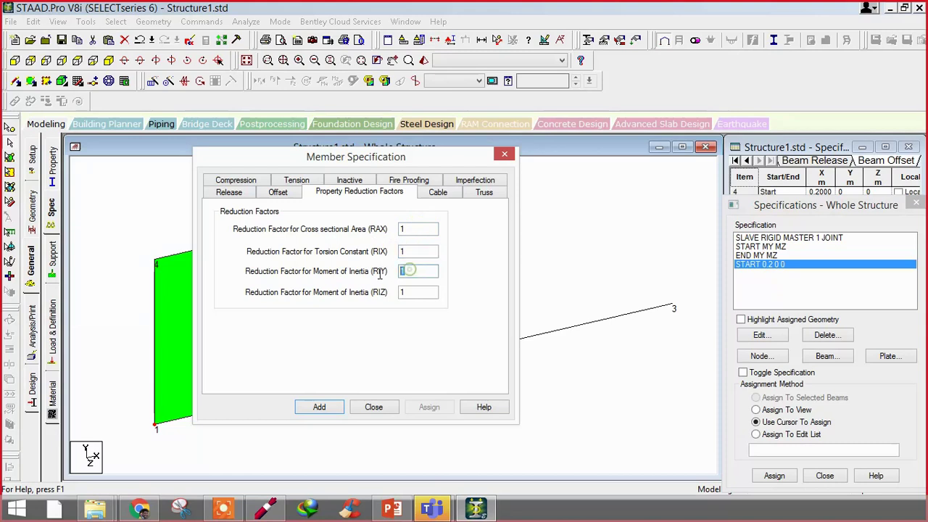
double_click(417, 290)
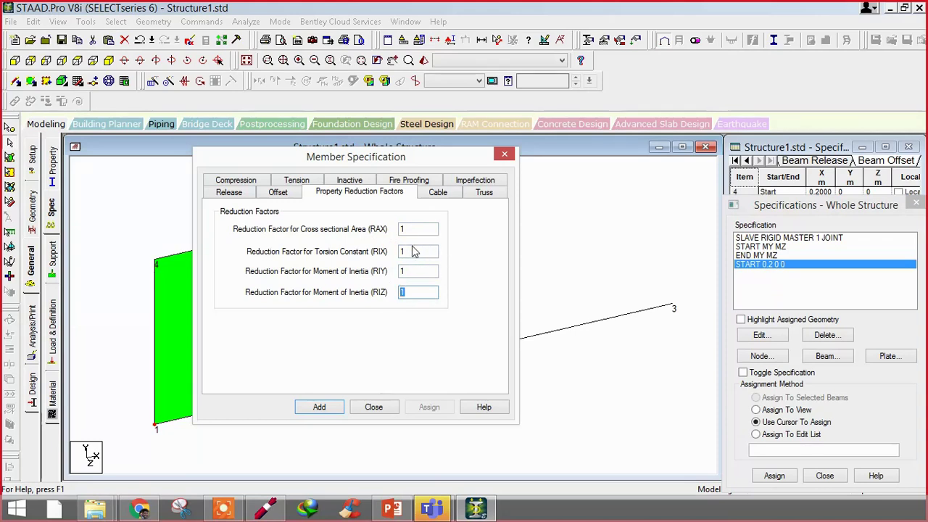
click(437, 192)
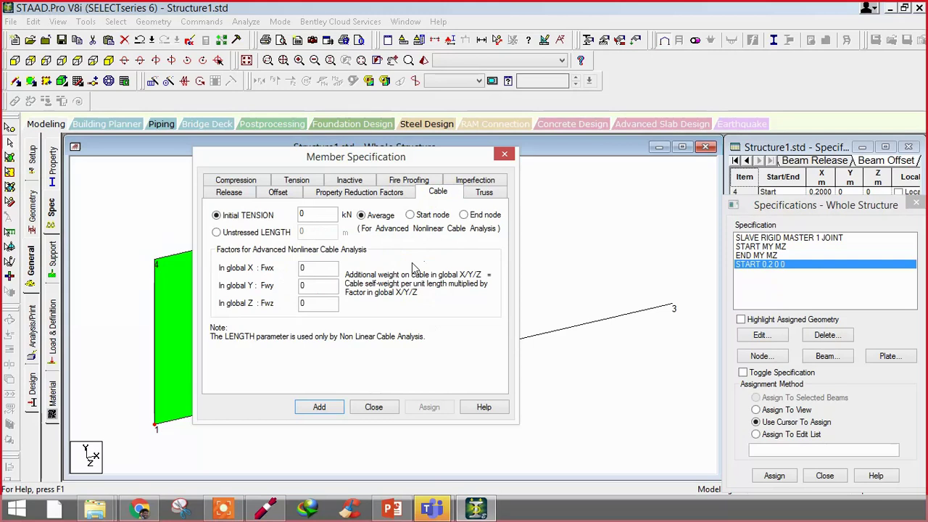
double_click(308, 213)
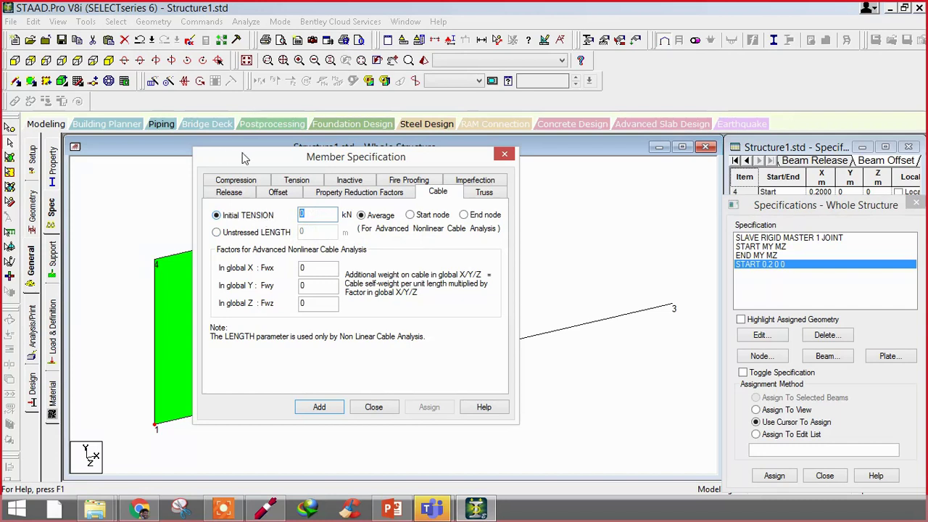
click(217, 233)
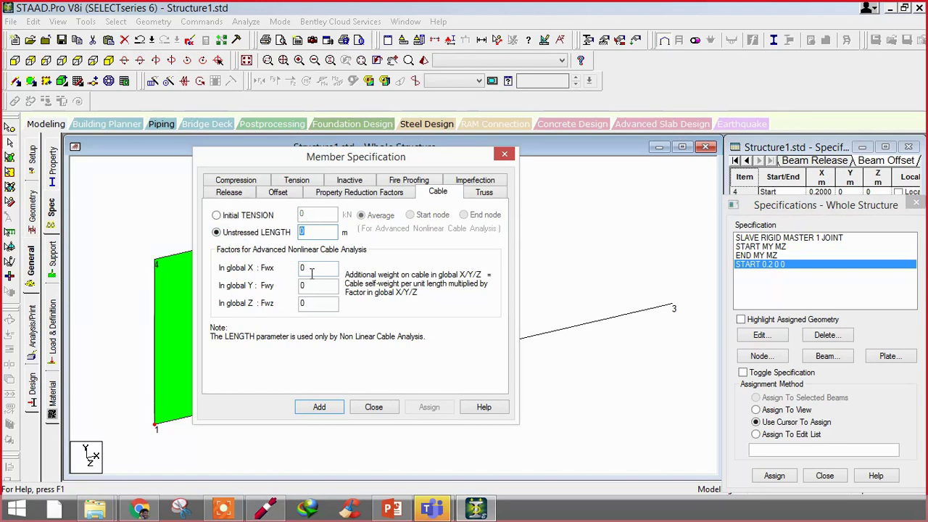
click(244, 216)
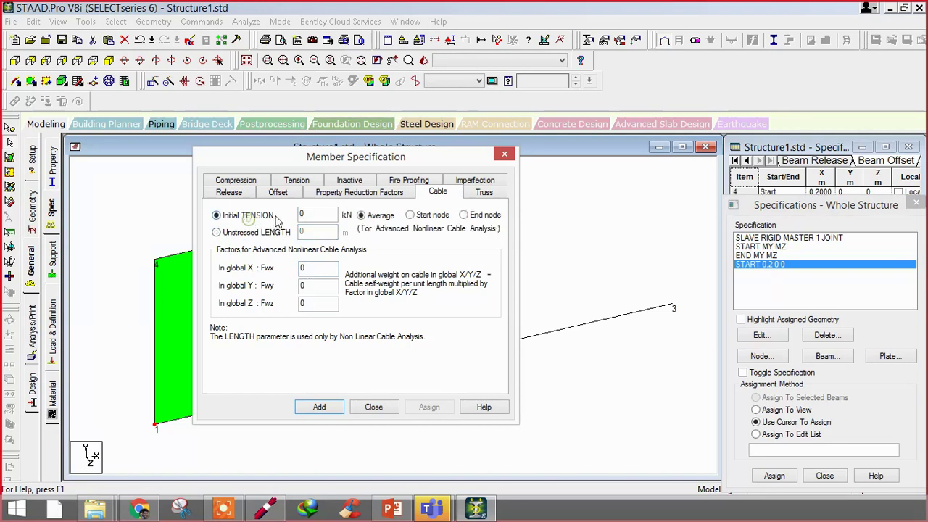
double_click(317, 214)
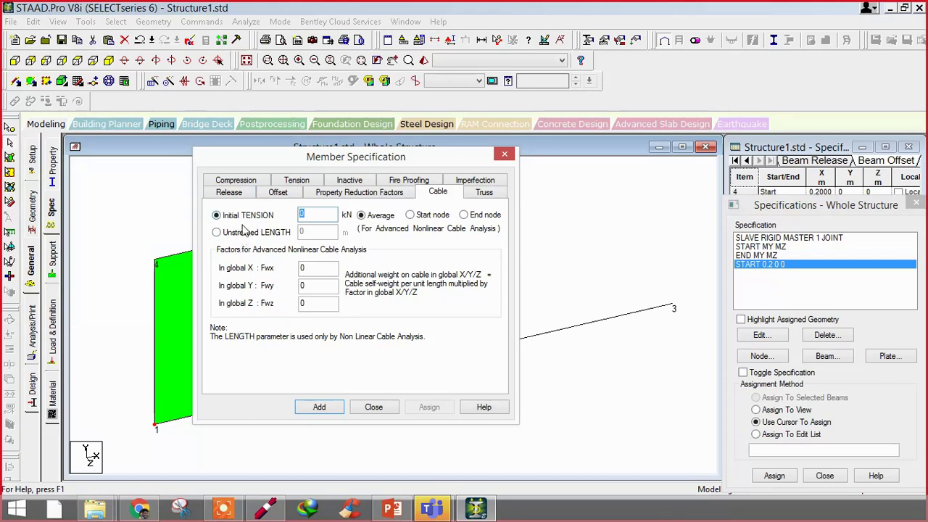
Step: Add a truss member specification to the specification list
click(477, 195)
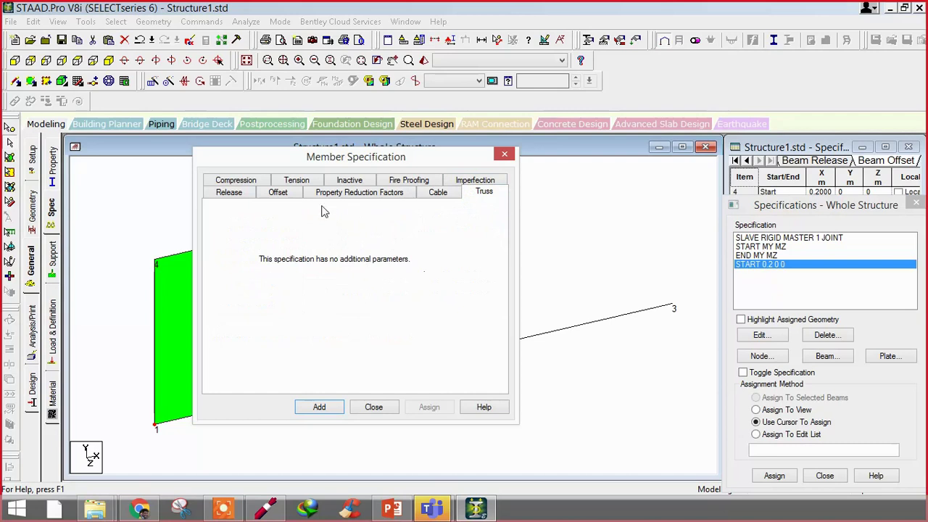
drag(261, 161, 333, 157)
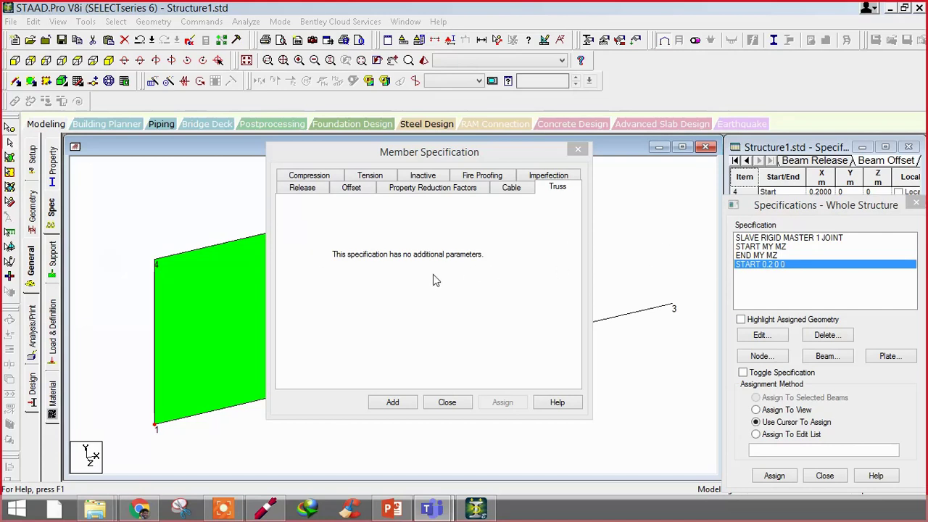
drag(401, 151, 364, 137)
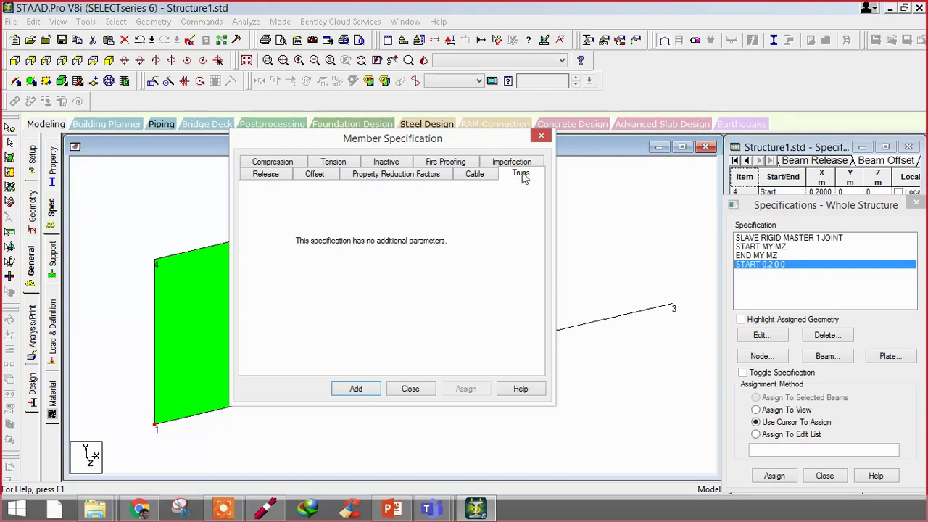
click(356, 388)
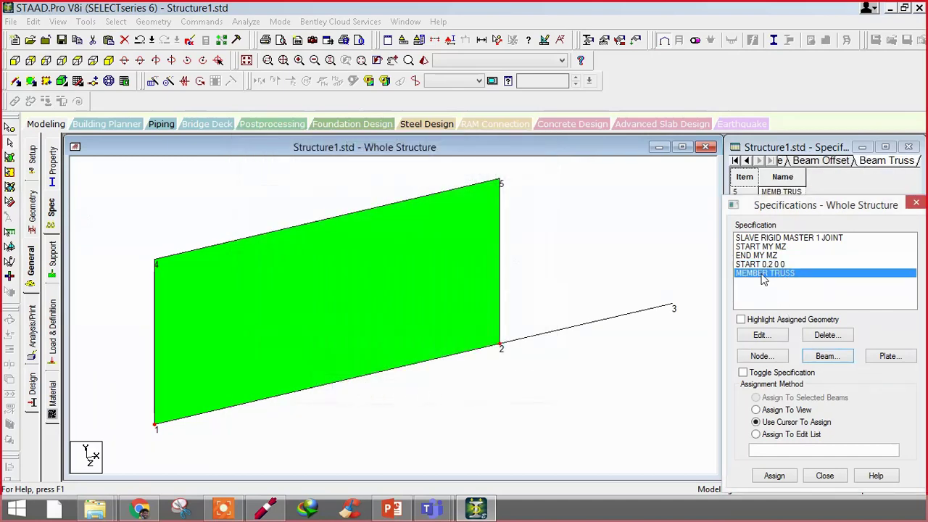
Step: Delete the green plate spanning nodes 1, 2, 4 and 5 from the model
click(287, 238)
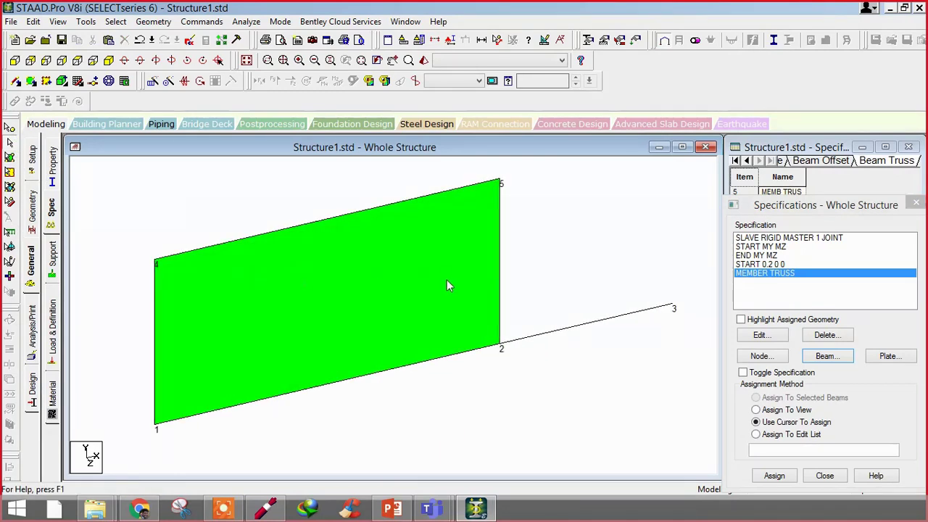
click(428, 360)
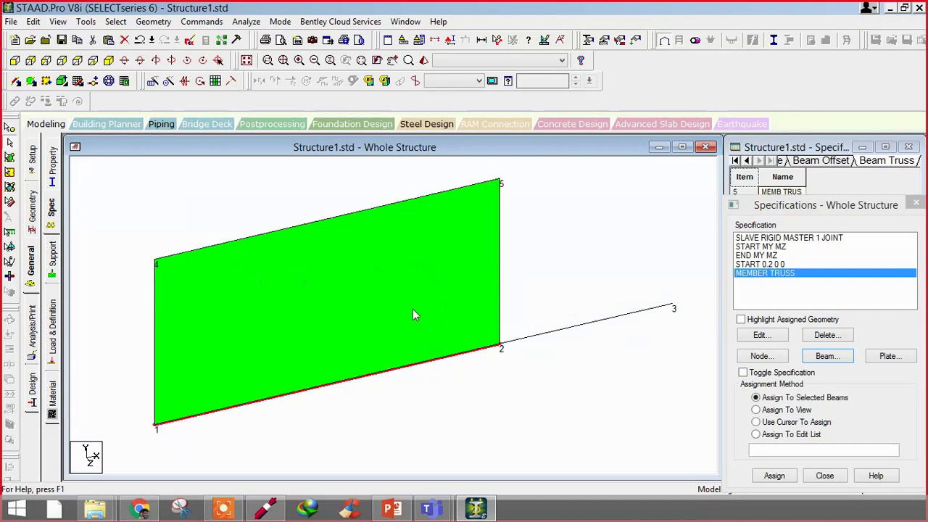
click(444, 283)
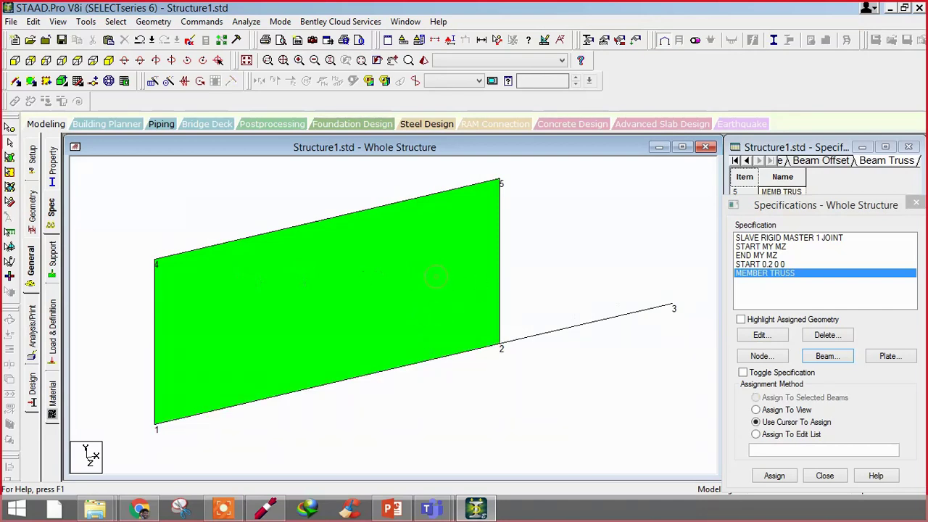
click(10, 157)
click(224, 290)
key(Delete)
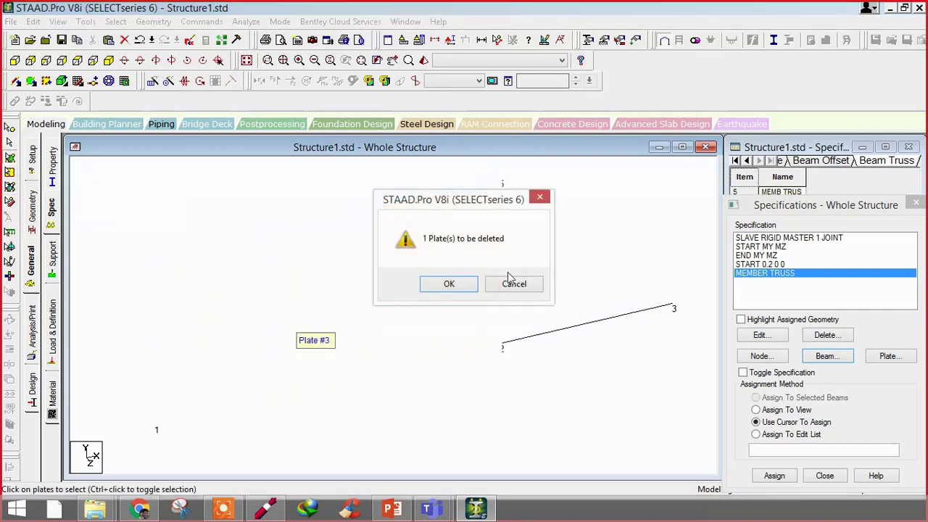
click(449, 284)
click(499, 287)
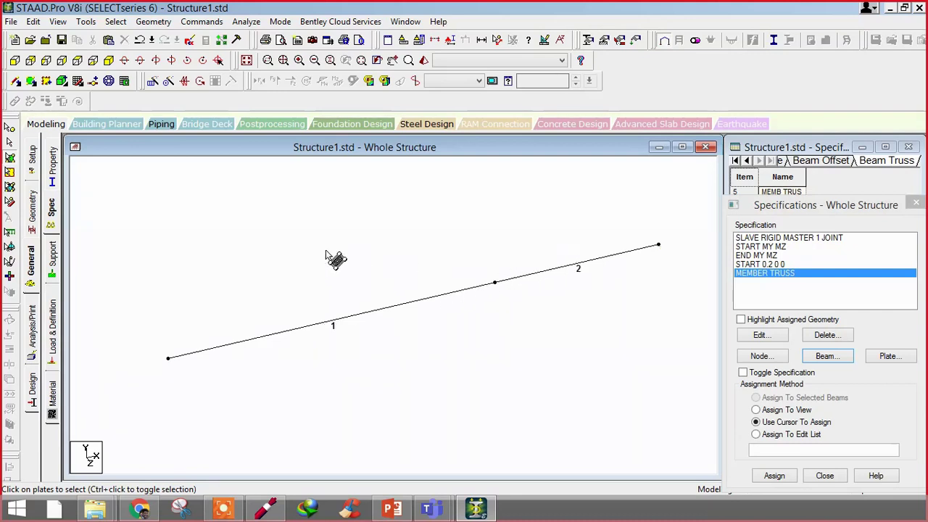
Step: Switch to beam selection and accept the automatic save of the file
click(9, 143)
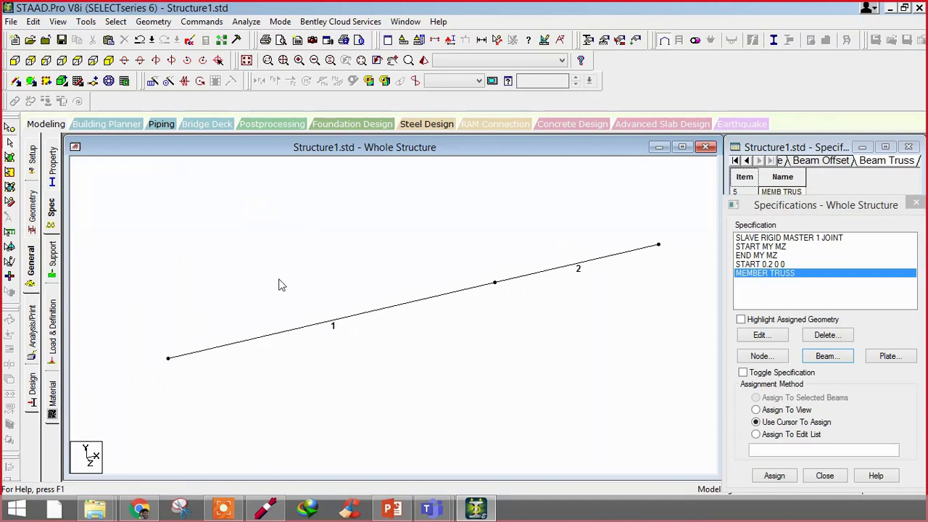
click(241, 340)
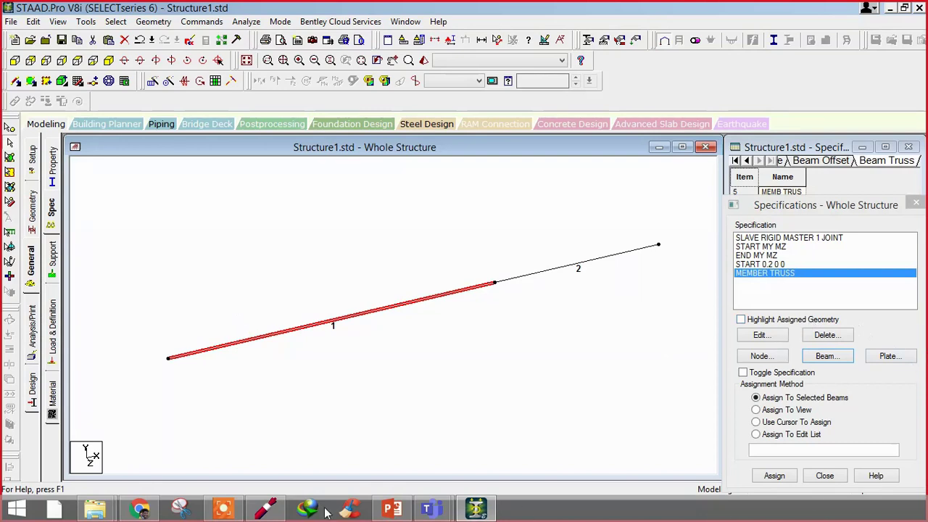
click(396, 272)
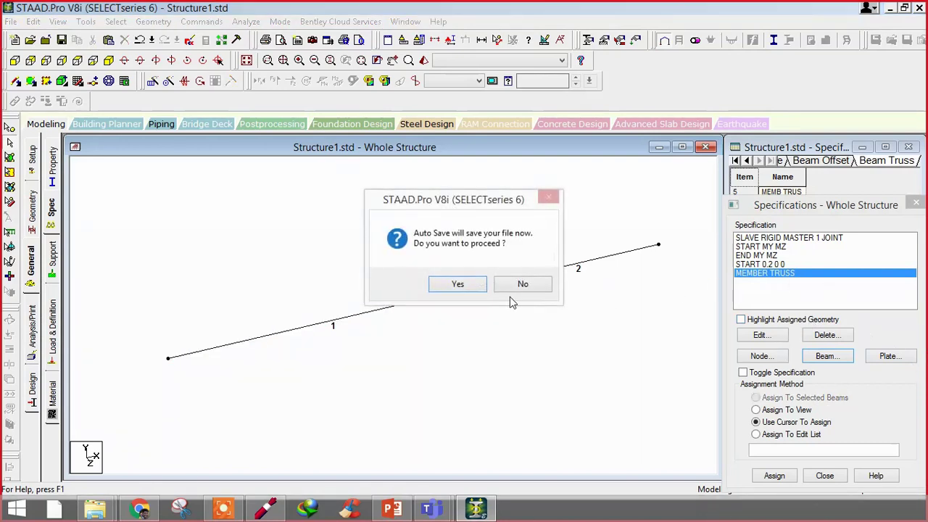
click(457, 283)
click(387, 275)
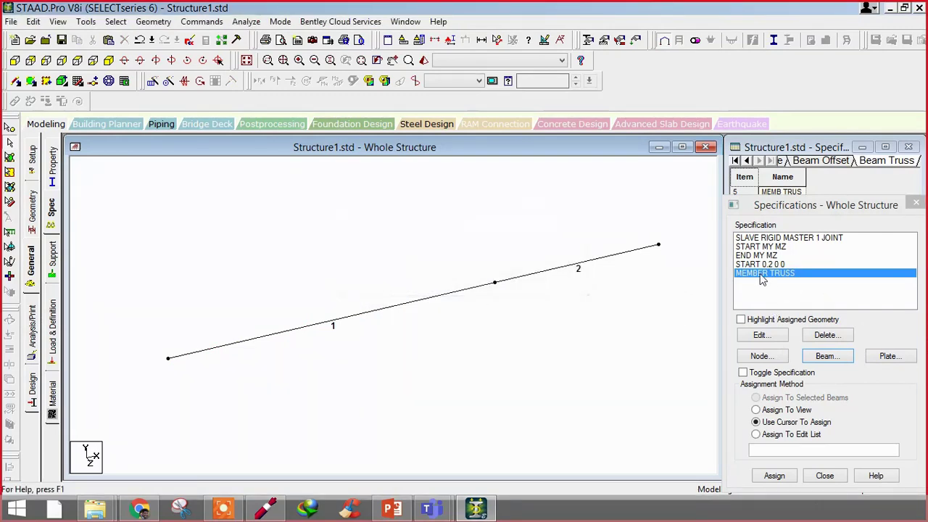
Step: Assign the MEMBER TRUSS specification to beam 1 using the selected beams method
click(745, 255)
click(758, 279)
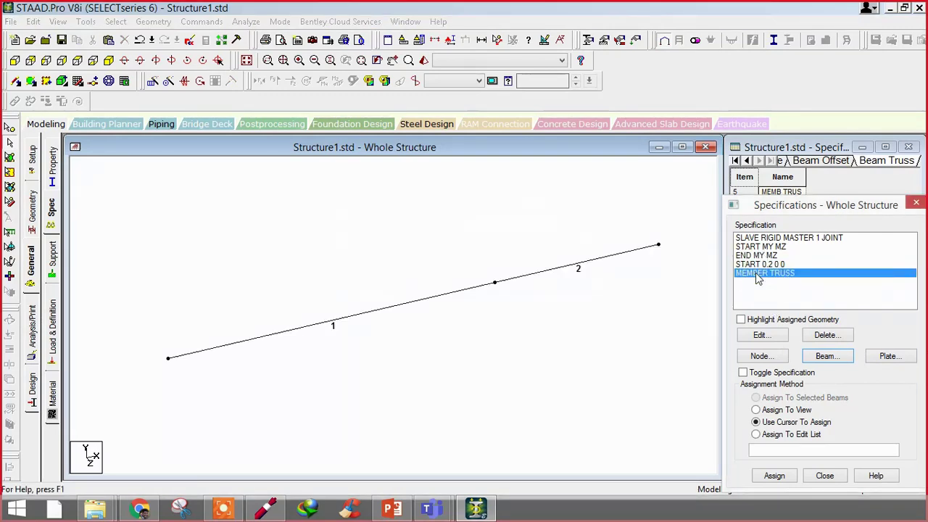
click(276, 334)
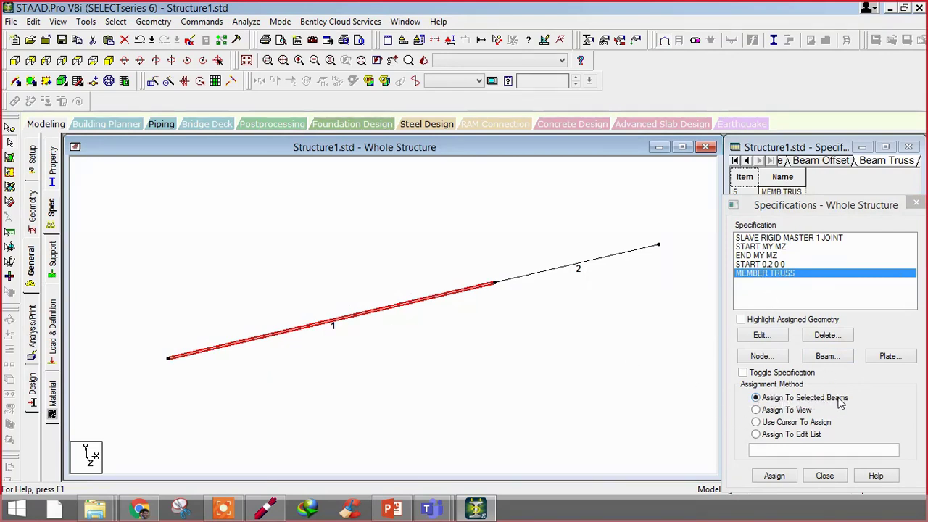
click(772, 475)
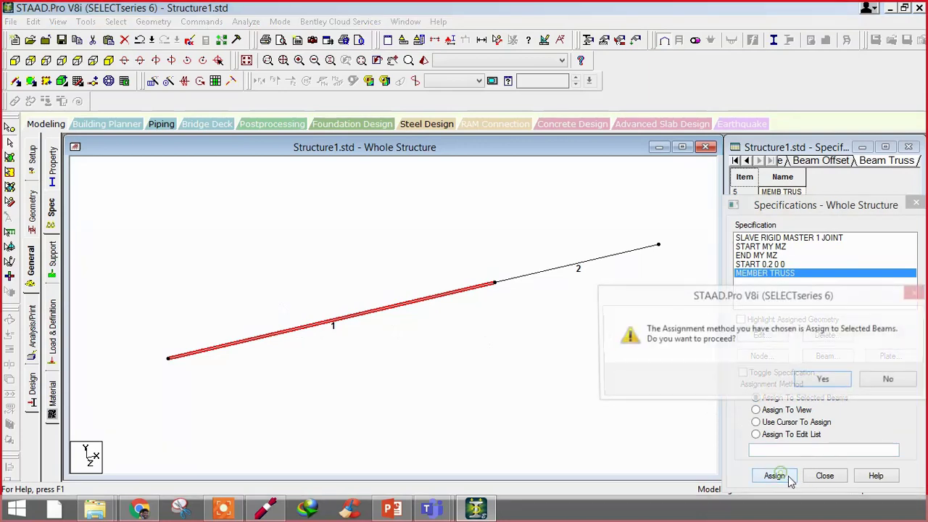
click(826, 381)
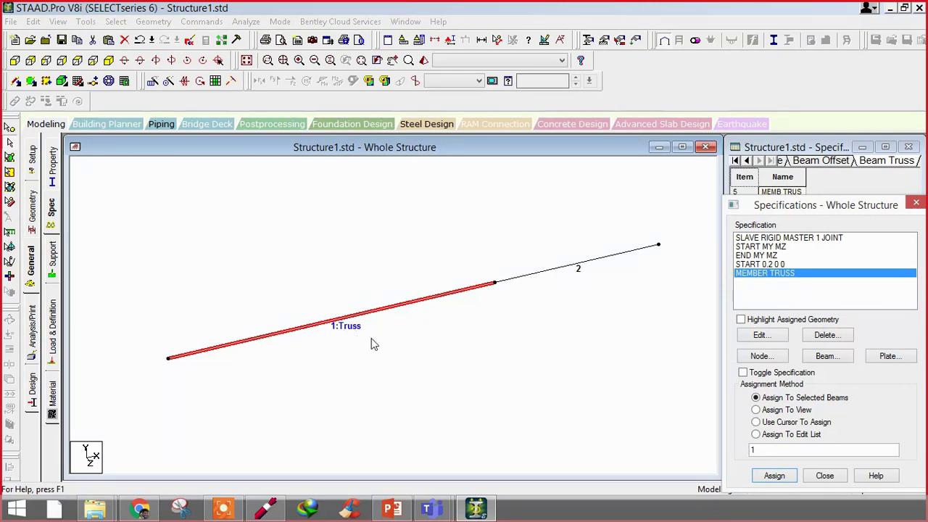
Step: Assign the START MY MZ release specification to beam 2 using the selected beams method
drag(773, 276, 757, 247)
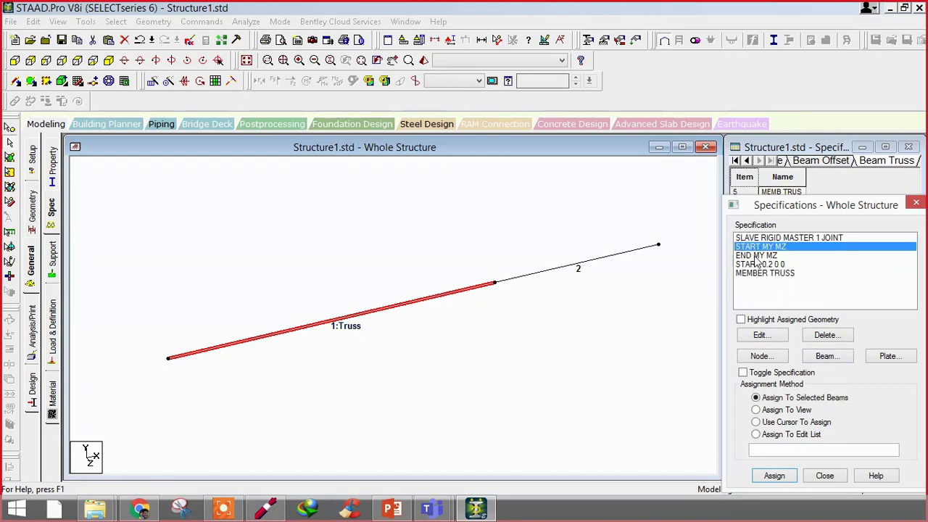
click(651, 316)
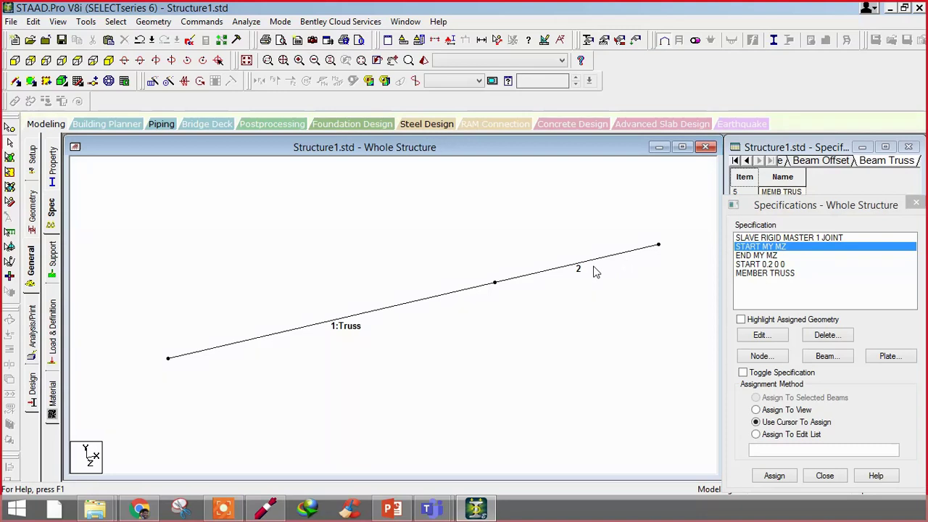
click(749, 249)
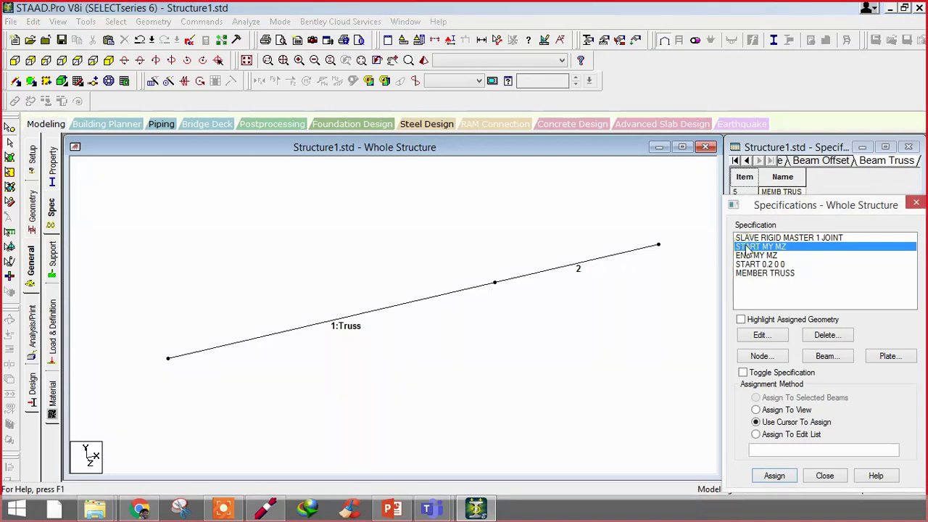
click(551, 270)
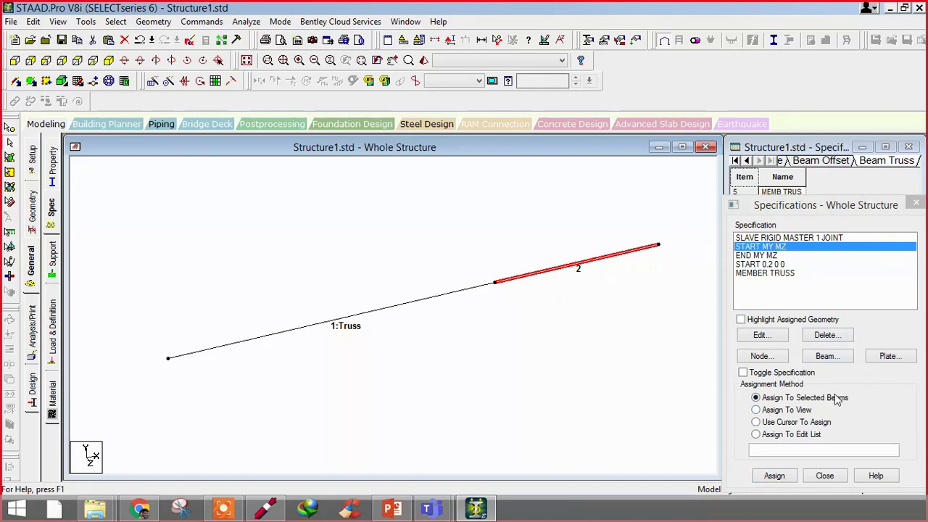
click(790, 477)
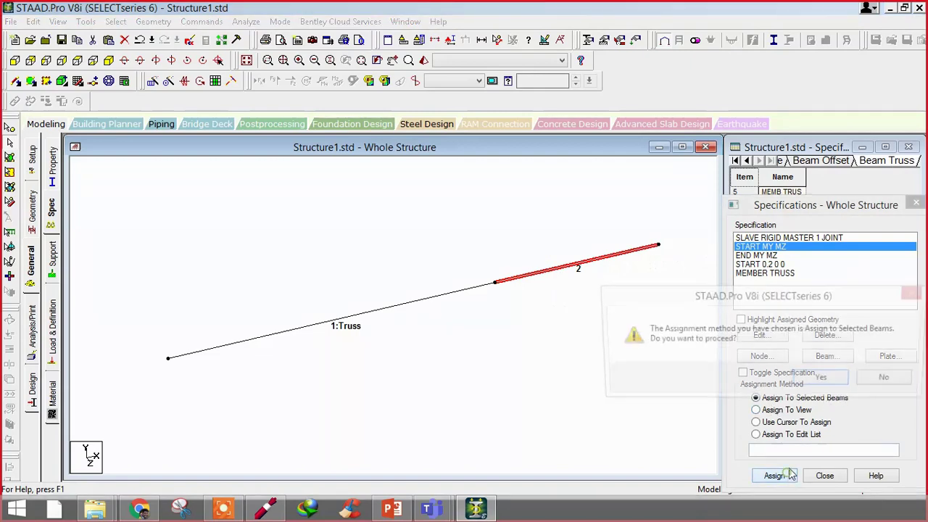
click(824, 380)
click(635, 331)
Step: Examine the release symbol near the start node of beam 2 up close
scroll(582, 288, up, 1)
middle_drag(583, 288, 408, 362)
scroll(396, 396, up, 2)
scroll(396, 396, up, 1)
scroll(445, 381, up, 1)
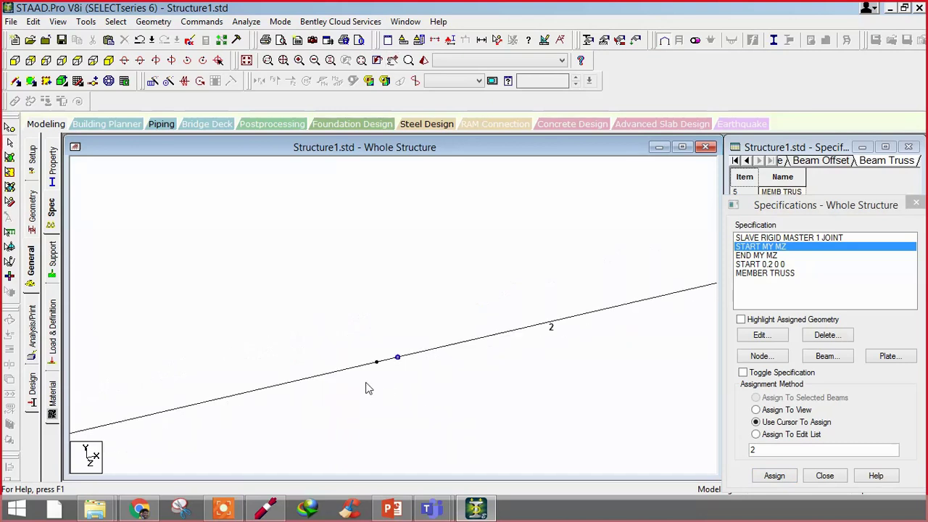
scroll(439, 366, up, 1)
middle_drag(451, 375, 334, 391)
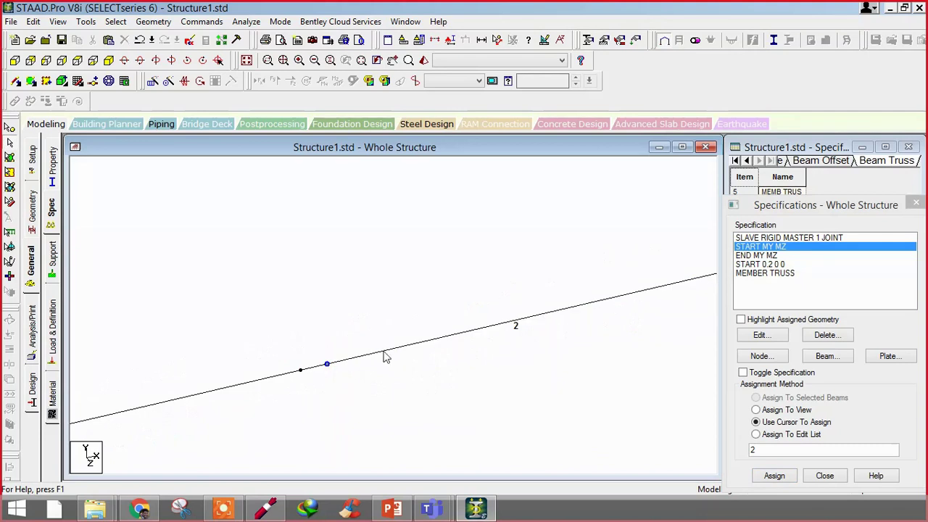
click(330, 367)
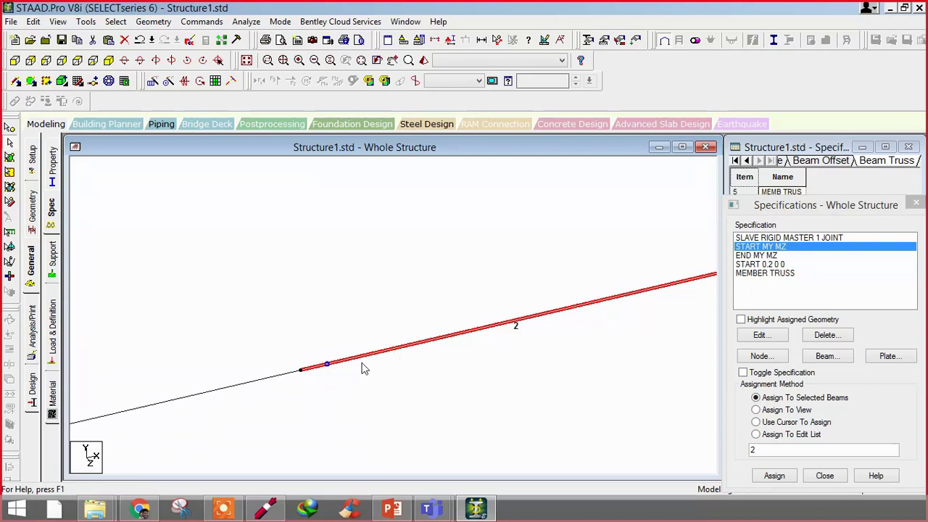
scroll(343, 369, down, 3)
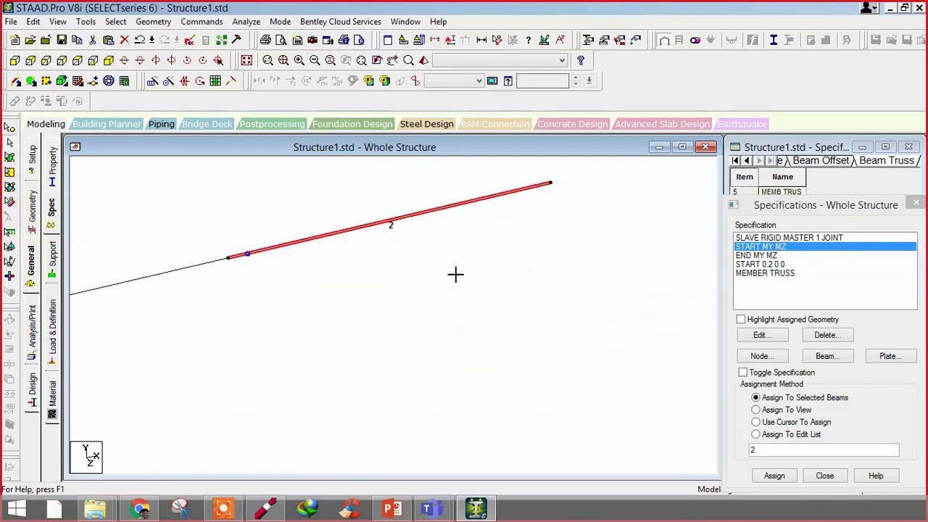
click(455, 274)
middle_drag(545, 346, 683, 353)
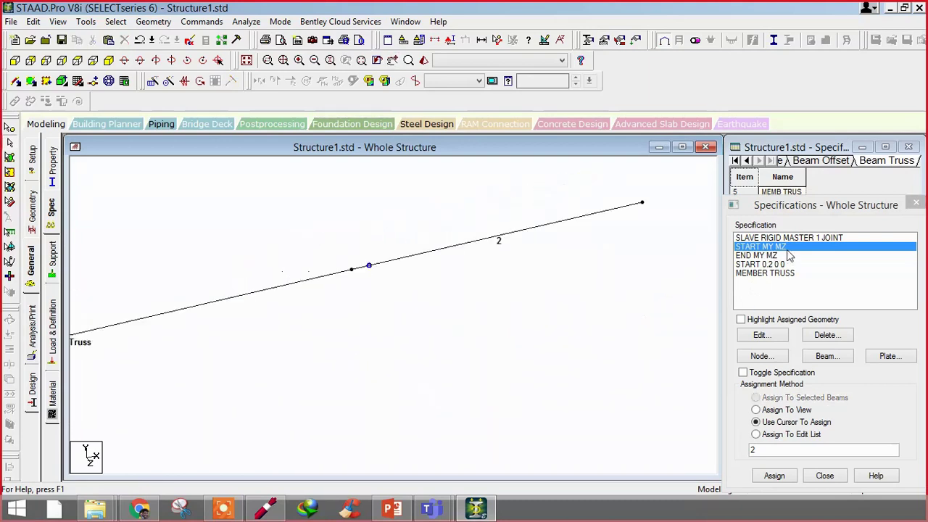
Step: Select beam 1 and review the Truss, Compression, Tension and Inactive member specification options
middle_drag(116, 385, 375, 319)
click(323, 316)
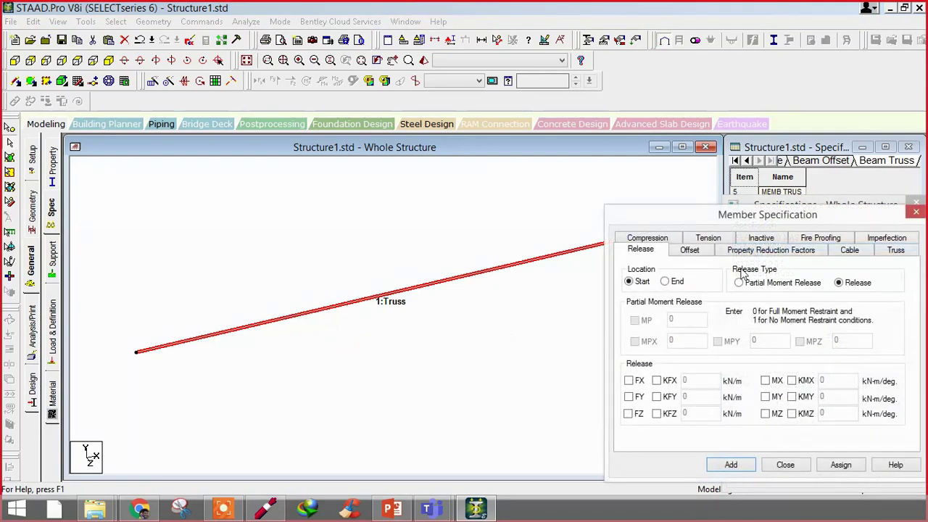
drag(672, 219, 306, 185)
click(529, 216)
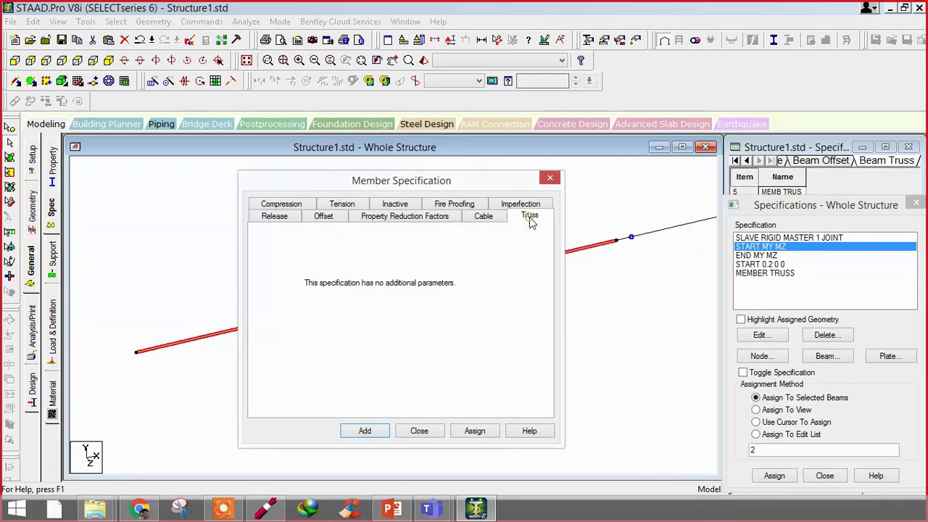
click(308, 205)
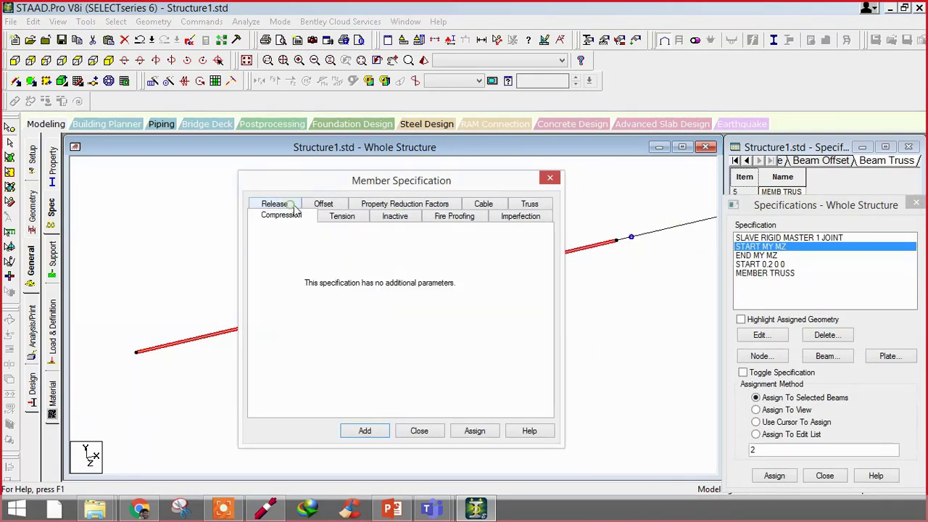
click(360, 214)
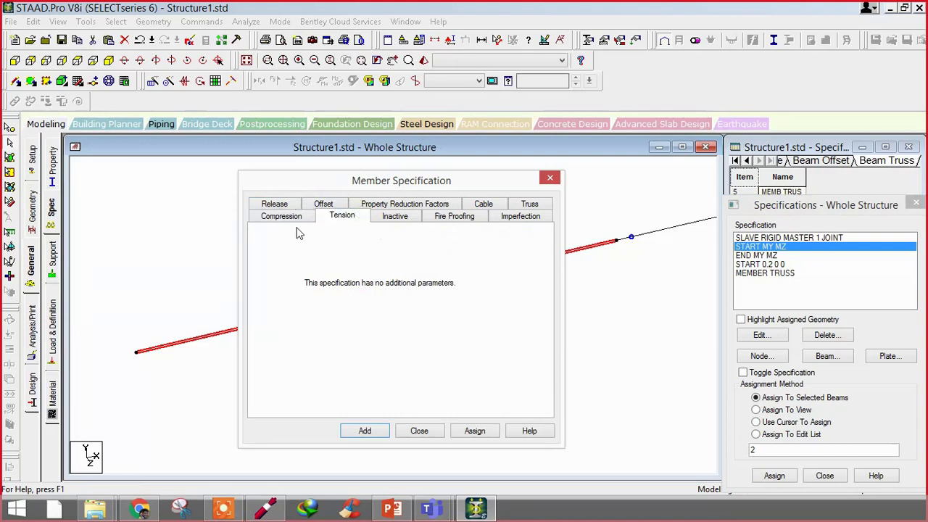
click(274, 217)
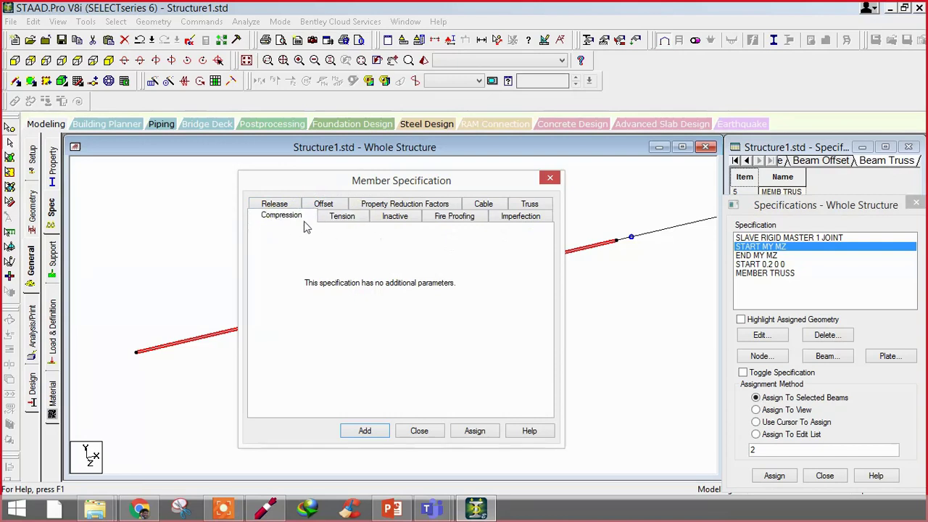
click(388, 219)
drag(313, 188, 384, 202)
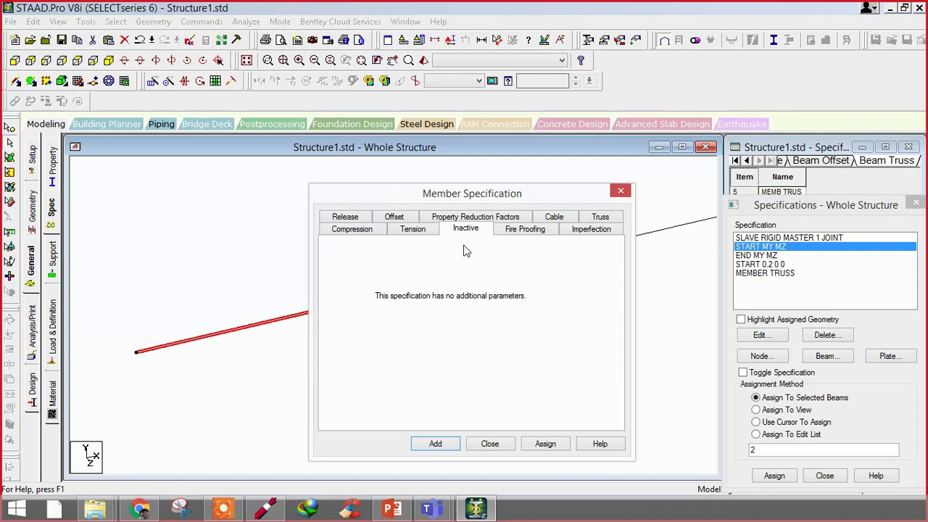
Step: Compare the Block and Contour fire proofing types with their thickness and density inputs, and view the Imperfection settings without adding a specification
click(523, 230)
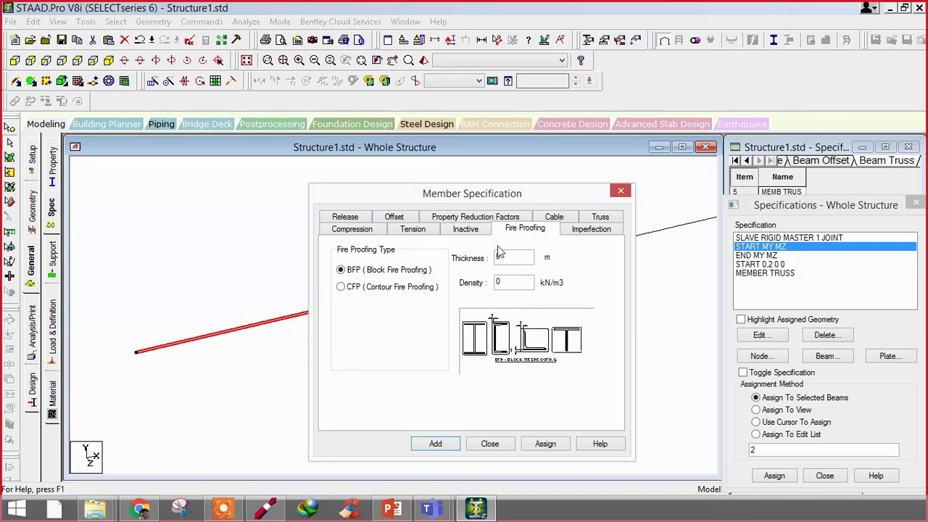
click(361, 288)
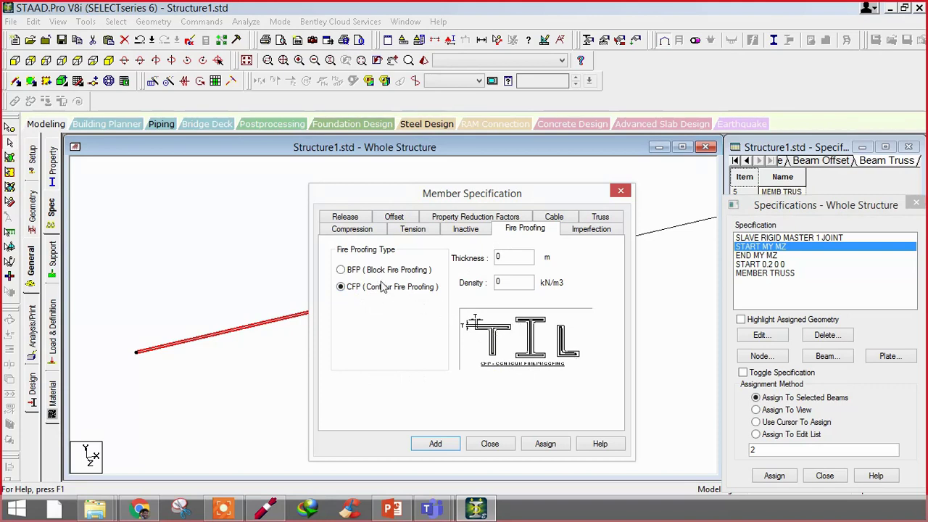
click(356, 270)
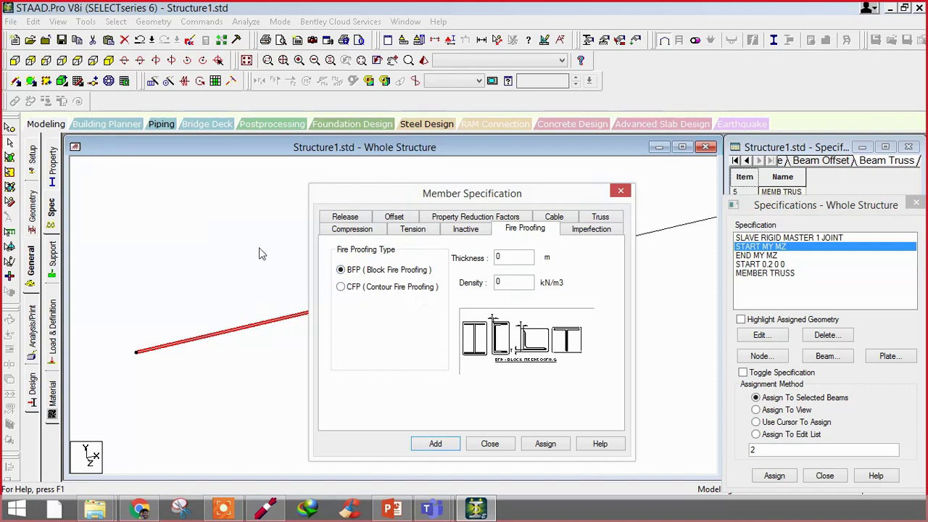
click(364, 287)
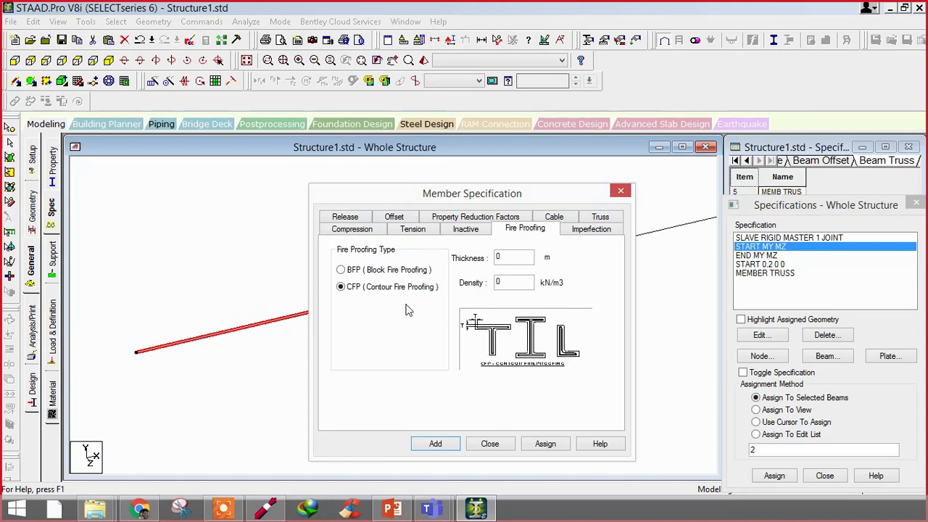
click(365, 271)
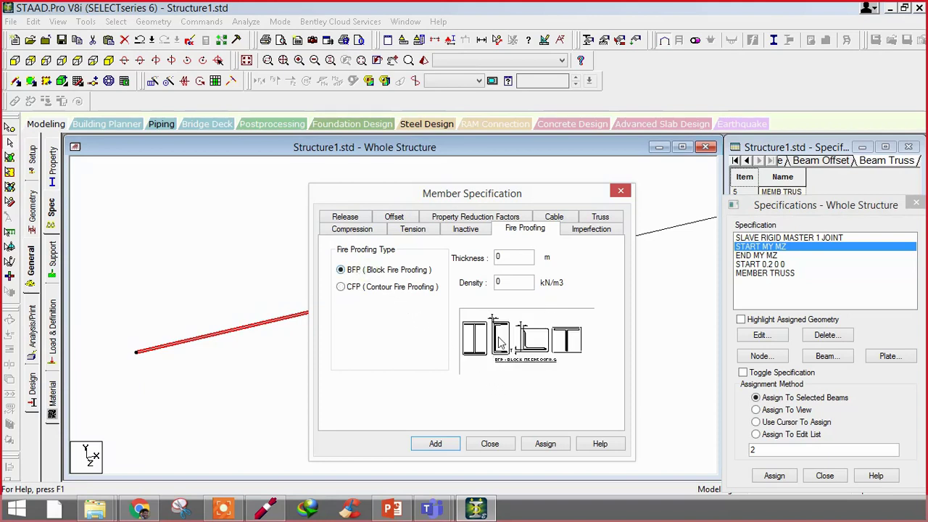
click(392, 286)
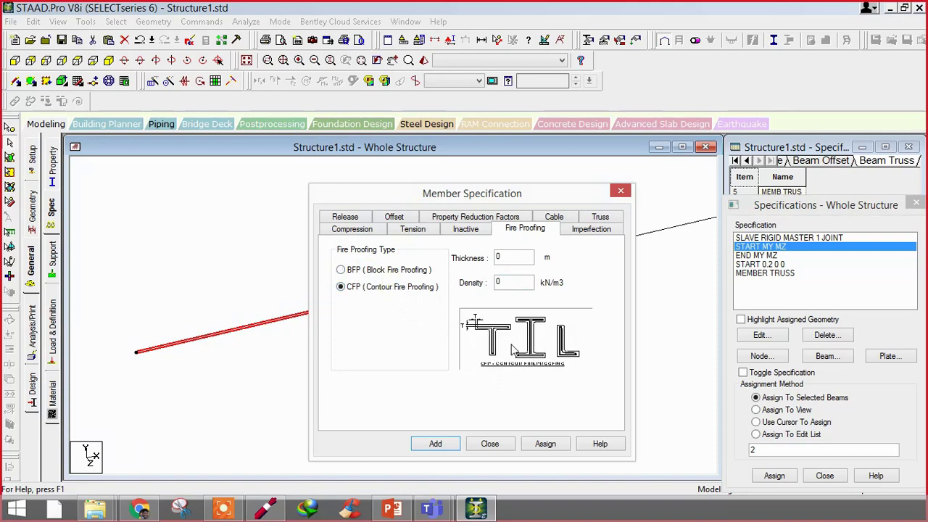
click(512, 258)
click(516, 283)
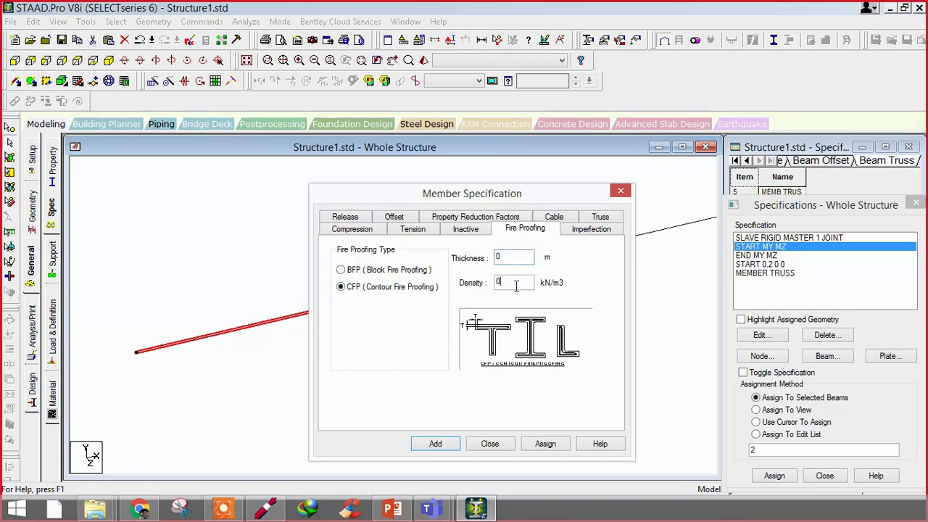
double_click(516, 283)
click(344, 270)
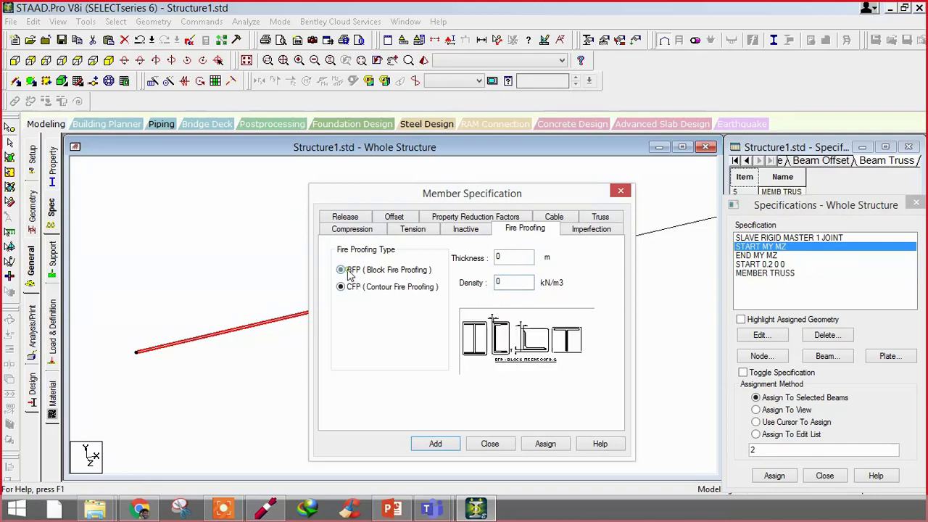
click(587, 230)
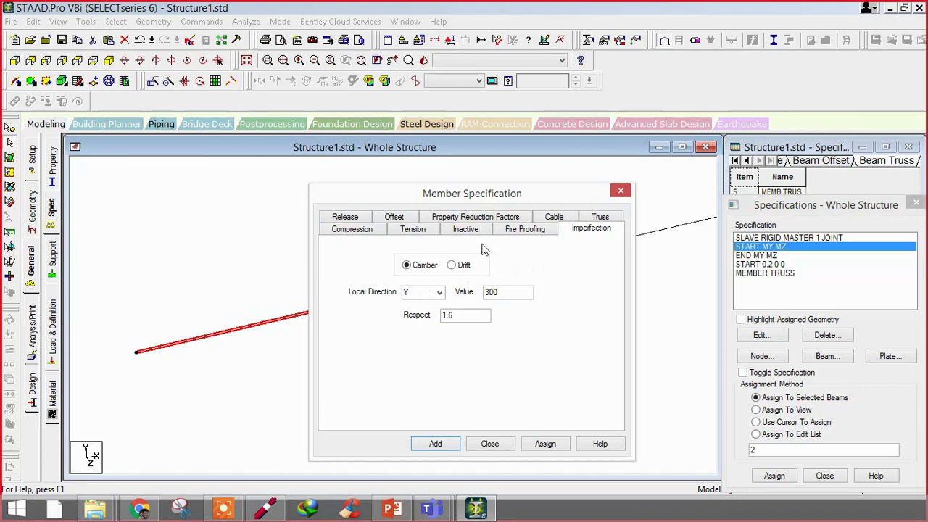
click(488, 445)
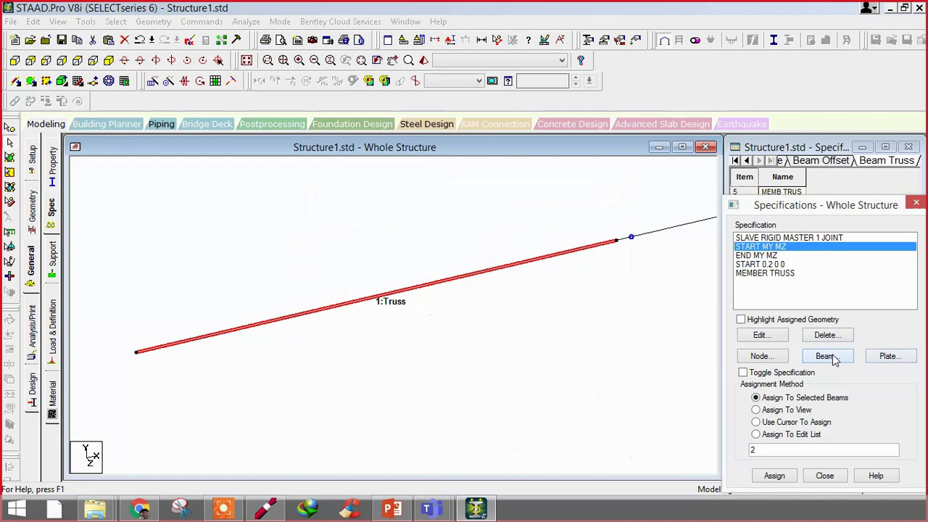
Step: Review the plate specifications for Release, Ignore Inplane Rotation, Ignore Stiffness, Plane Stress and Rigid Inplane Rotation without adding any
click(889, 356)
drag(725, 247, 295, 193)
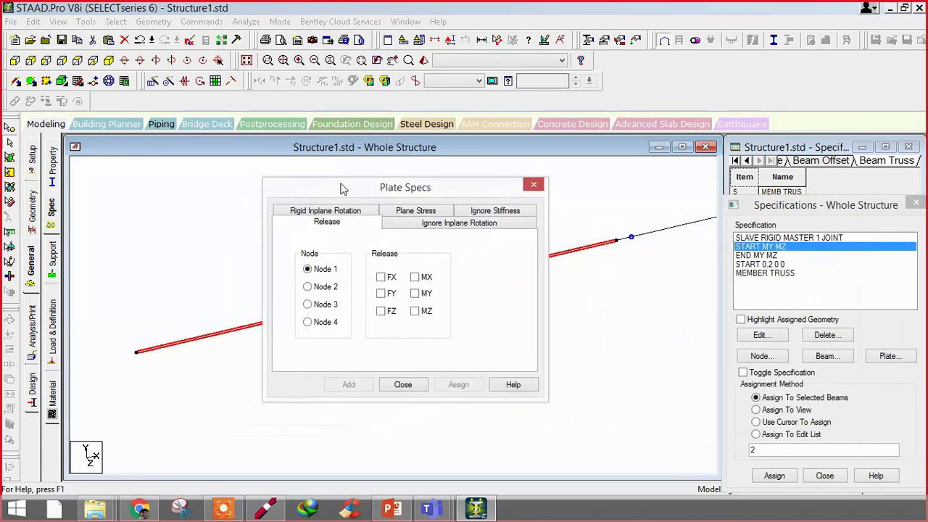
click(440, 227)
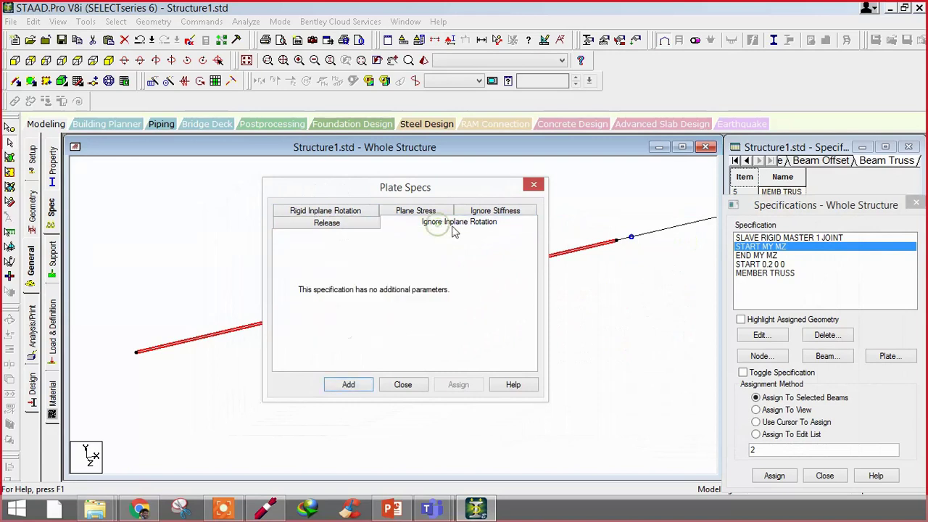
click(481, 216)
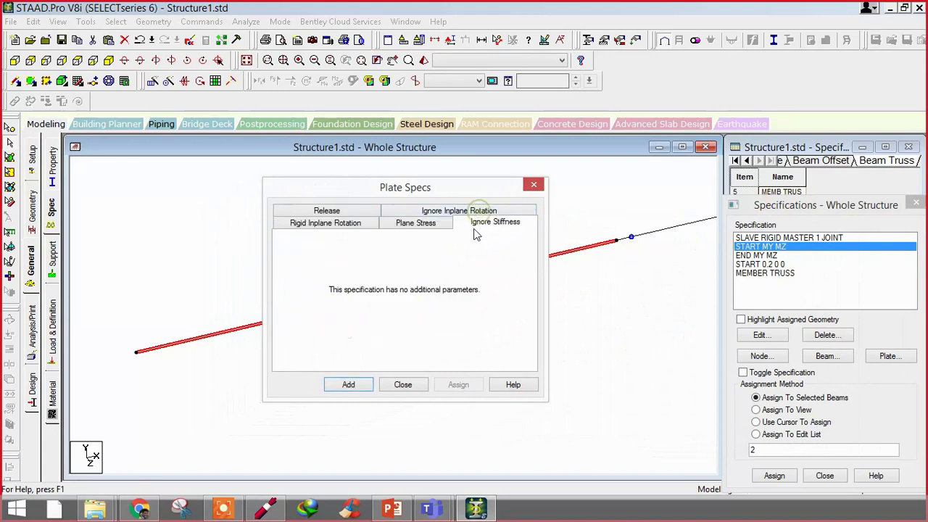
click(427, 225)
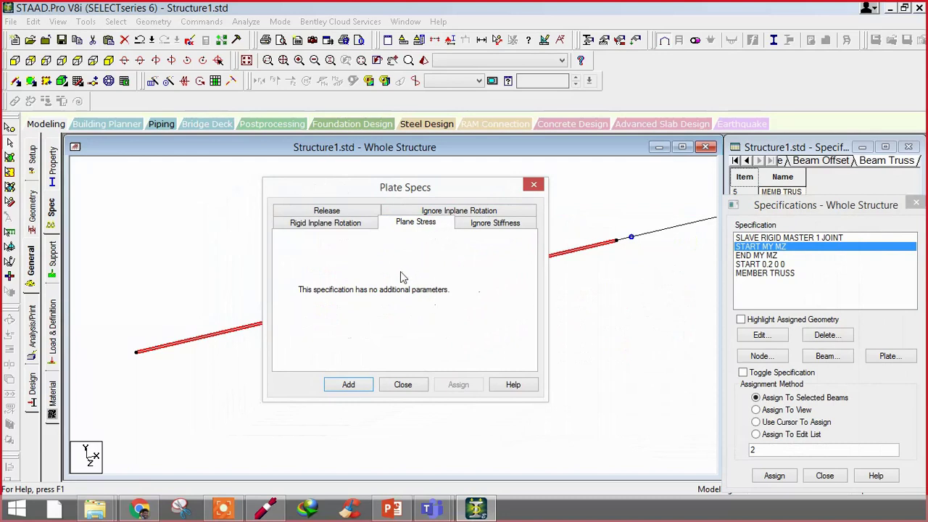
click(332, 225)
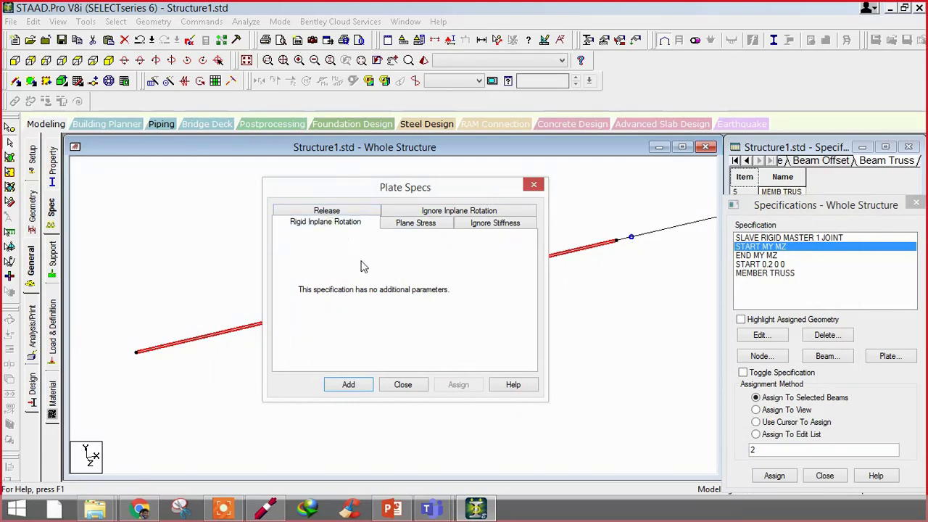
click(403, 385)
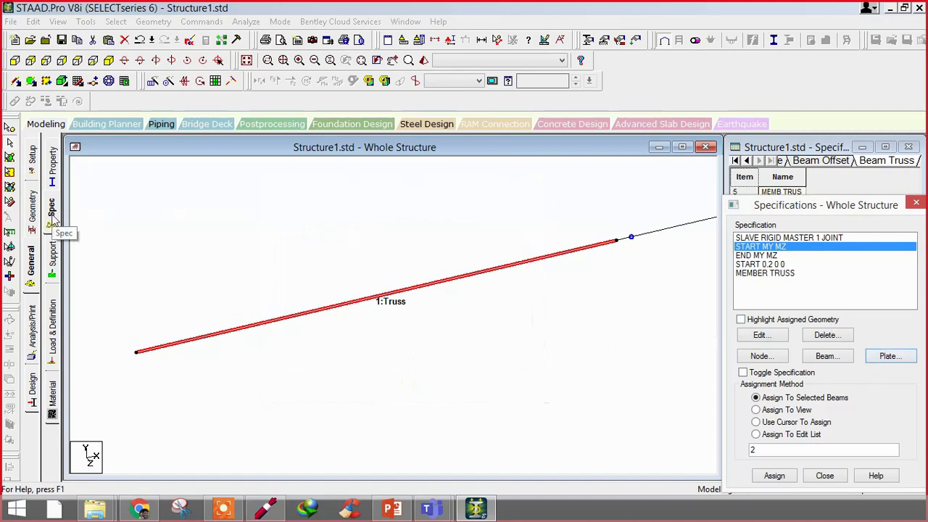
Step: Open the support settings for the whole structure and enlarge the node support table downward, moving the Supports window out of its way
click(53, 257)
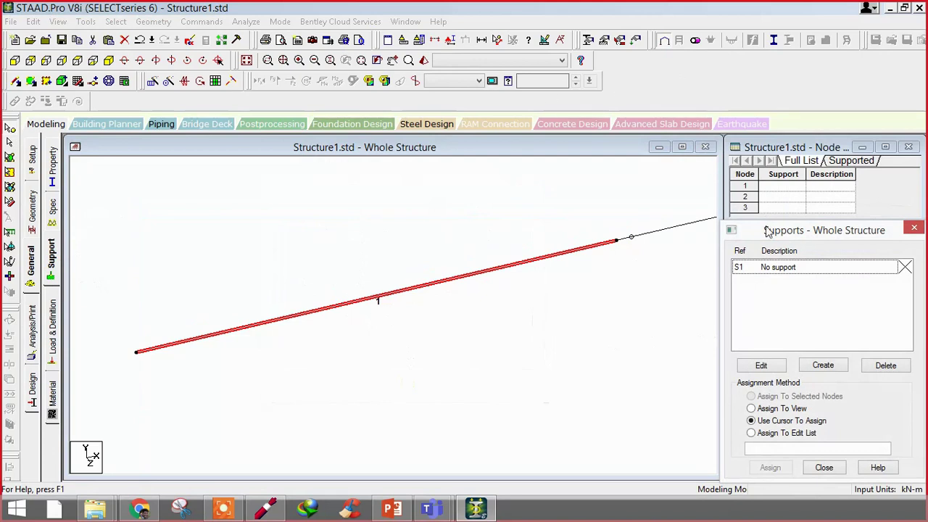
drag(769, 231, 789, 230)
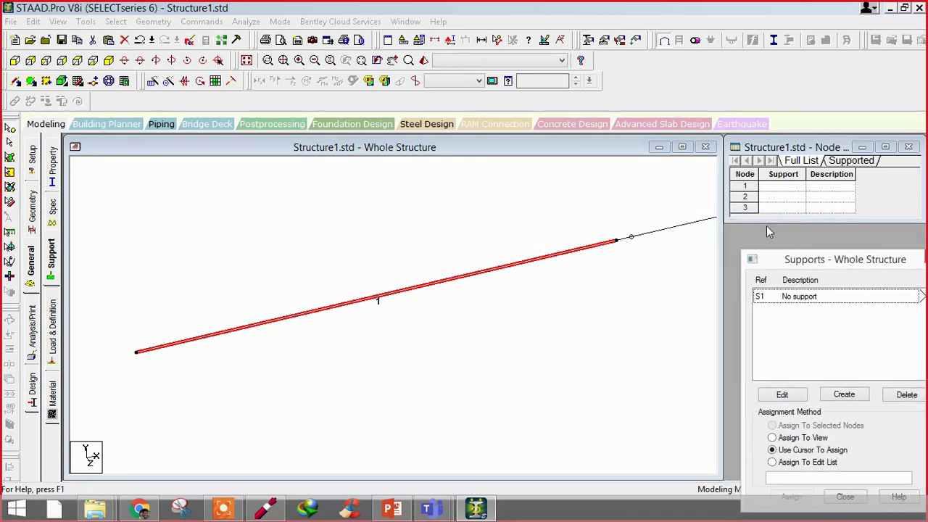
click(764, 224)
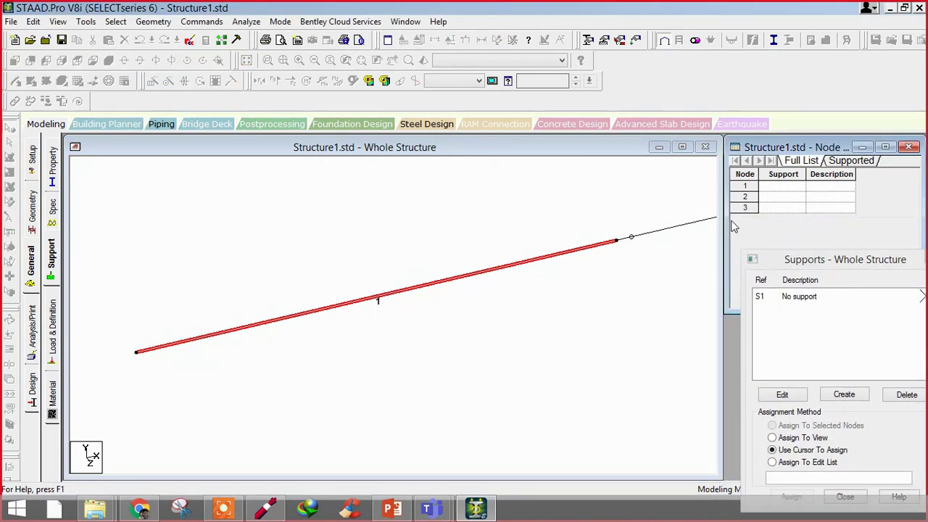
Step: Widen the node support table to see its columns, narrow it again, and move the Supports window fully into view
drag(725, 216, 524, 216)
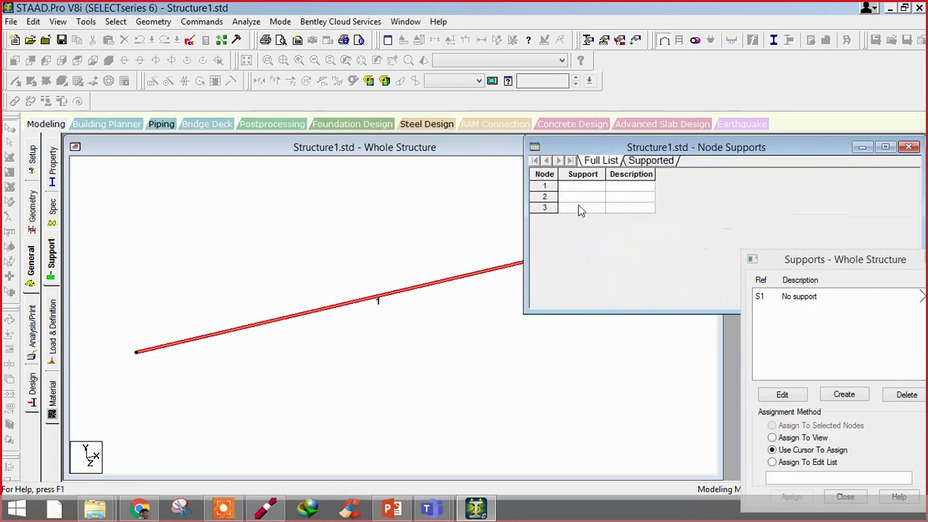
click(823, 260)
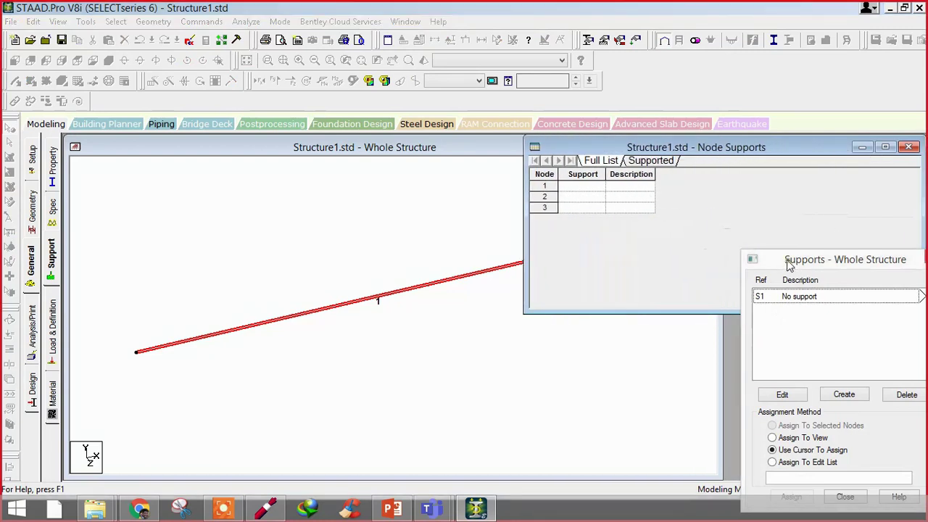
drag(526, 240, 687, 190)
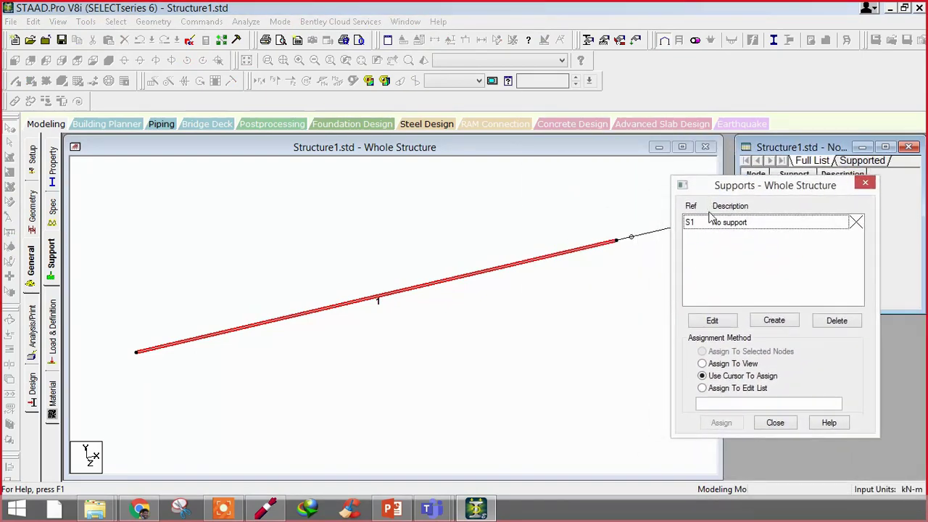
Step: Create a Fixed support with all forces and moments restrained and select it in the support list
click(780, 325)
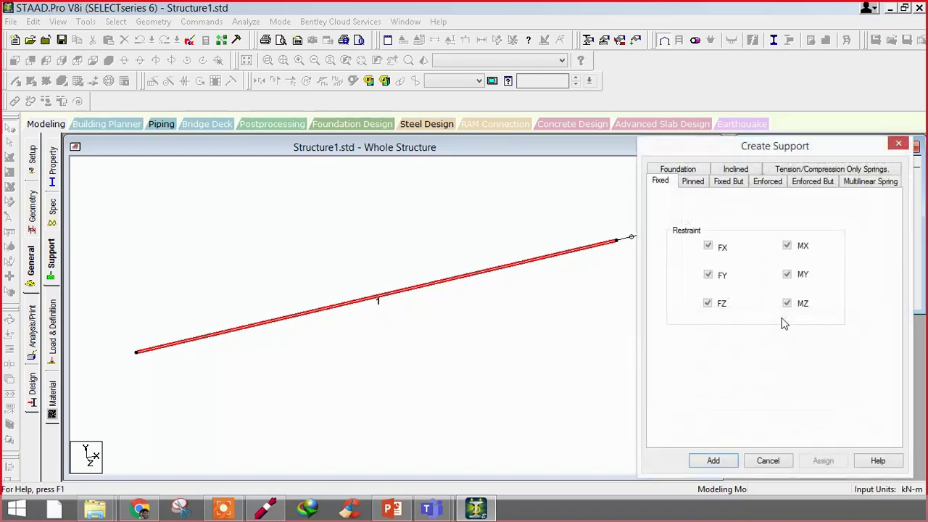
drag(717, 150, 470, 148)
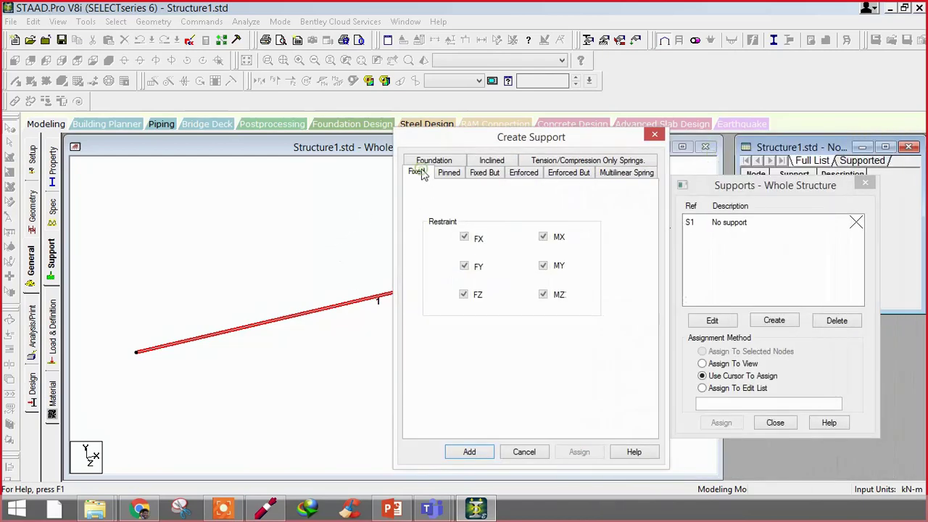
drag(471, 137, 399, 128)
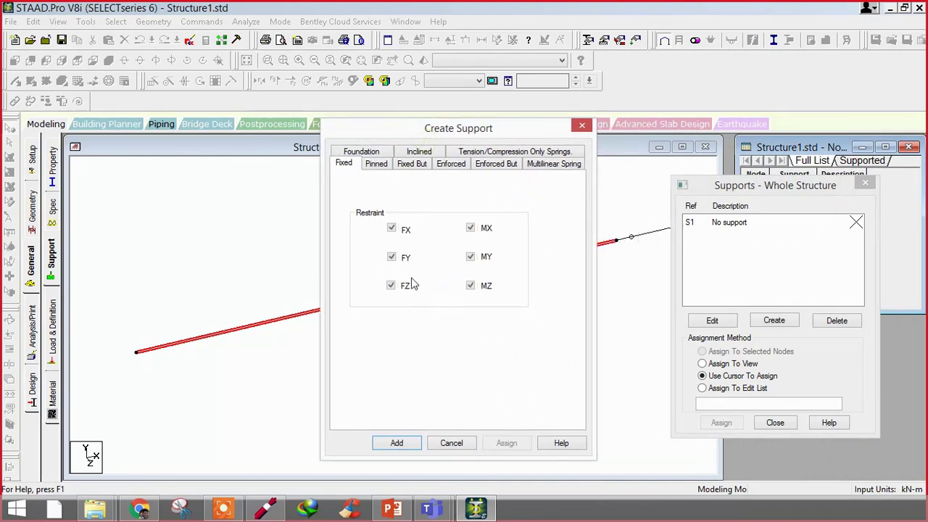
drag(401, 130, 343, 137)
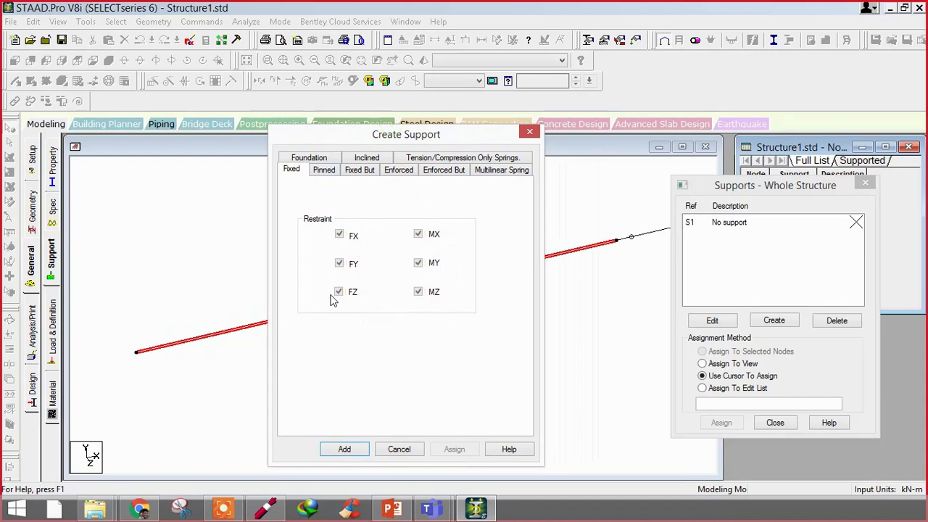
click(359, 453)
click(739, 243)
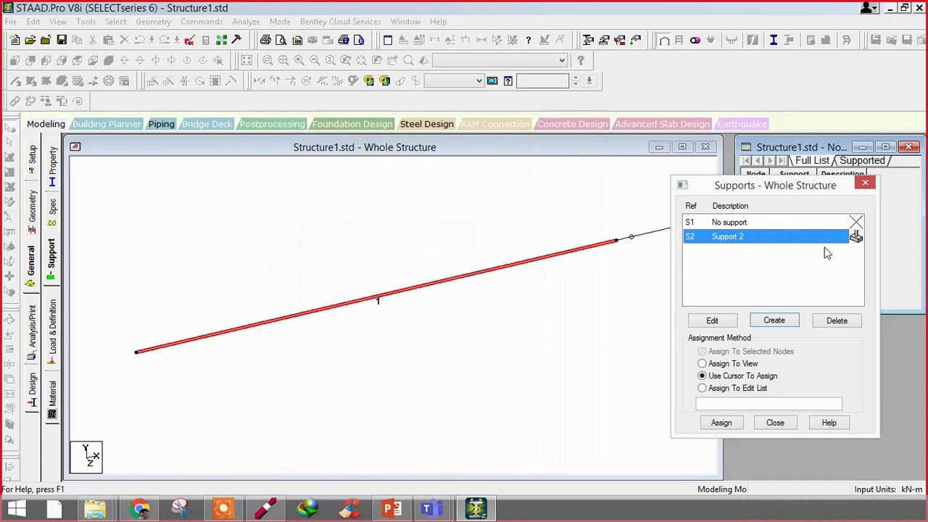
Step: Start another support and review the Pinned and Fixed But types, trying the FX, FY and MX releases without keeping them
click(774, 320)
drag(712, 148, 294, 112)
click(282, 177)
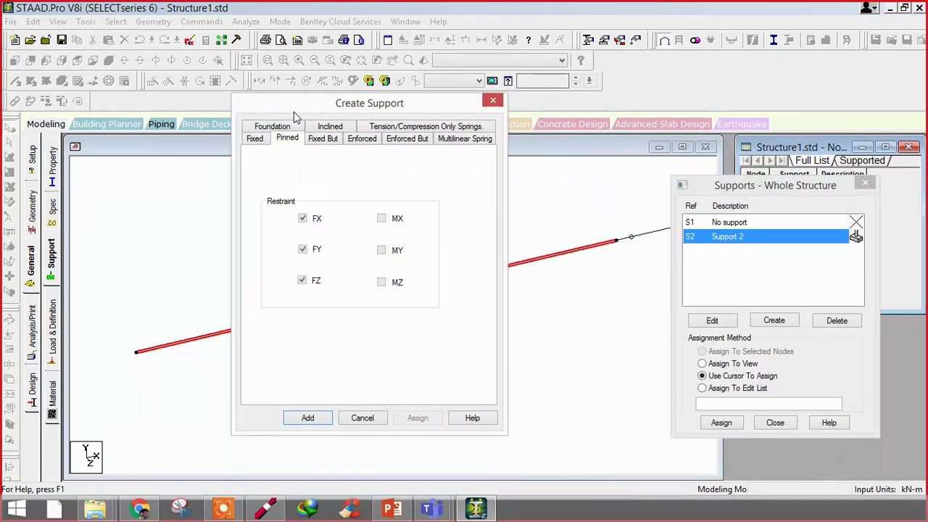
click(326, 143)
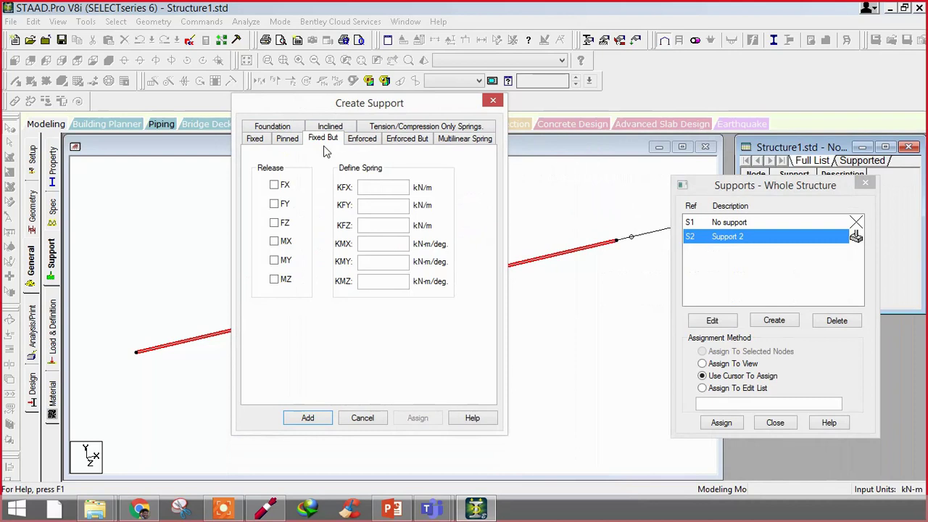
click(275, 185)
click(275, 185)
click(274, 204)
click(275, 205)
click(378, 187)
click(280, 242)
click(282, 243)
Step: Review the Enforced, Enforced But and Multilinear Spring support types without adding any
click(358, 142)
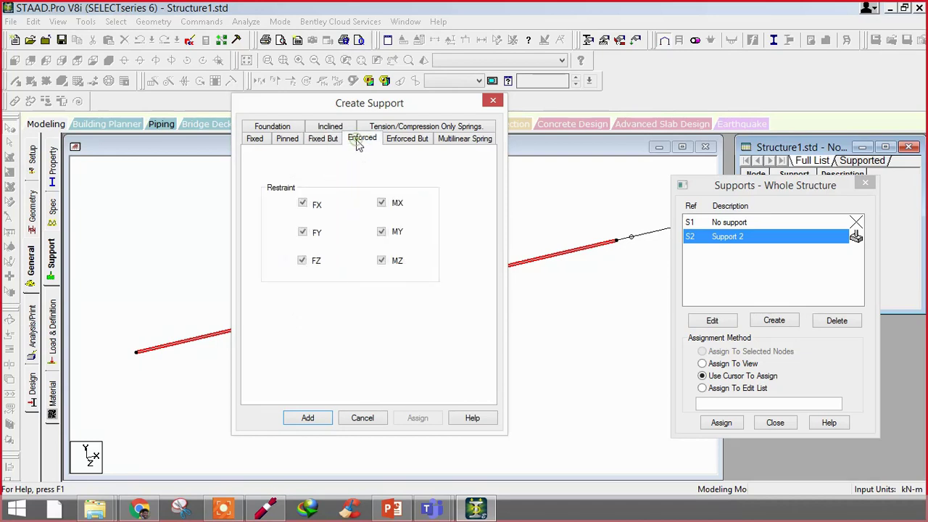
click(406, 142)
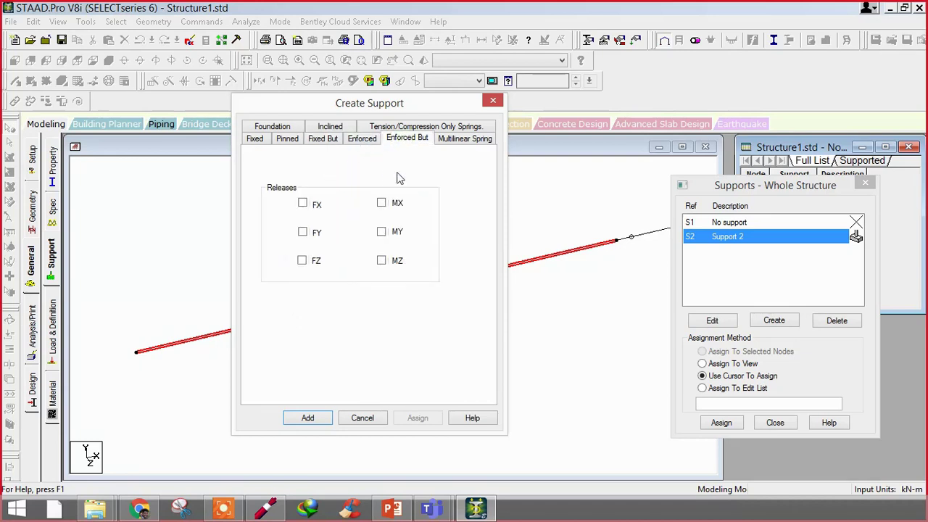
click(446, 139)
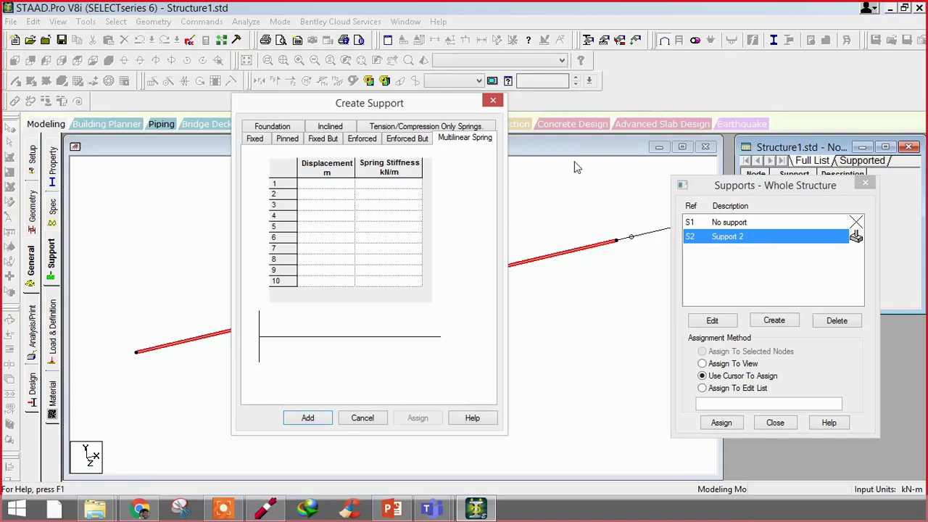
Step: Review the Foundation support settings, trying the Elastic Mat type, the subgrade modulus entry and the Compression Only option
click(288, 127)
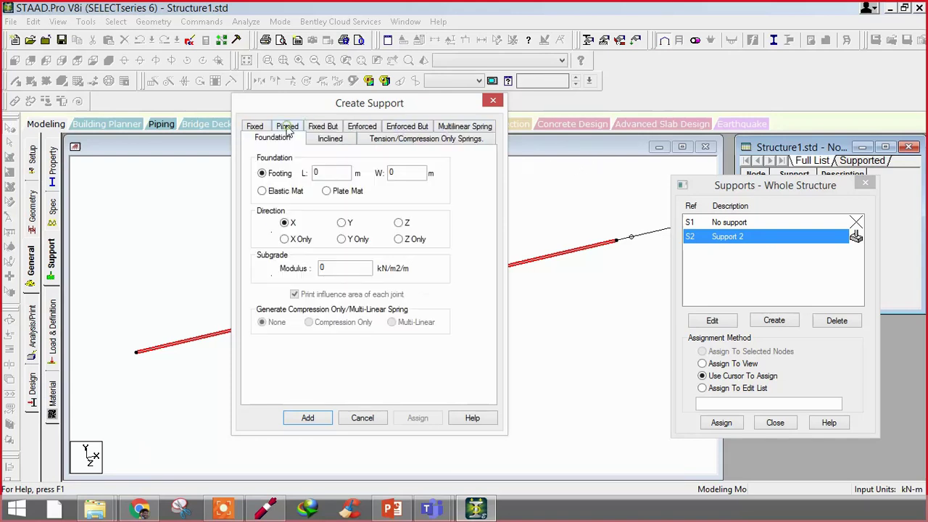
click(283, 190)
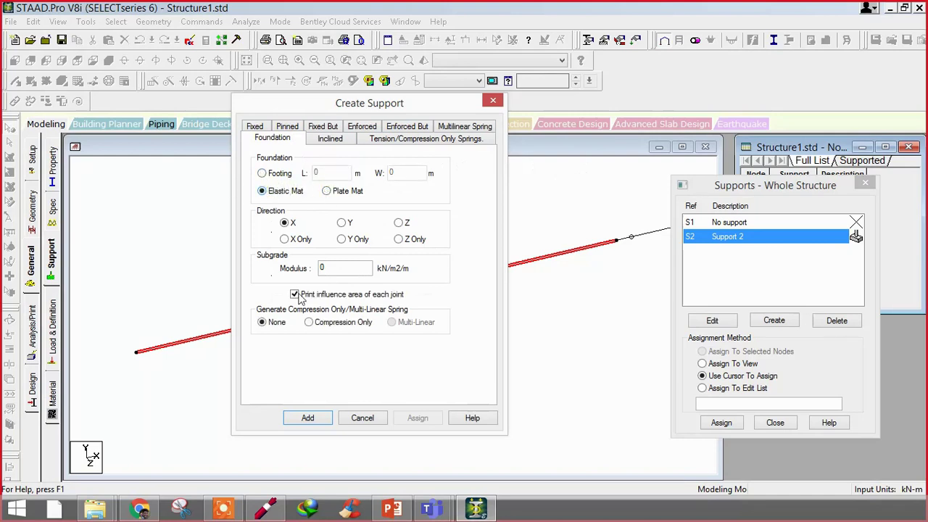
click(345, 266)
double_click(345, 266)
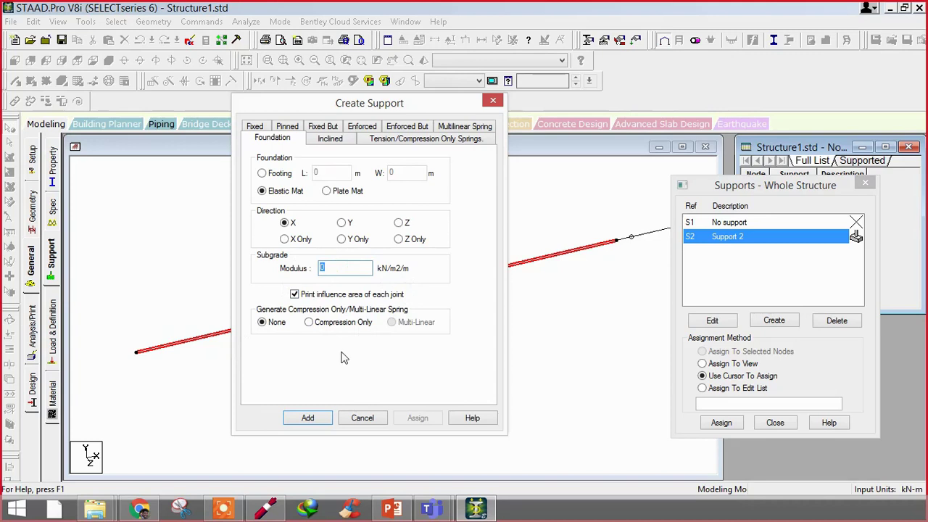
click(317, 322)
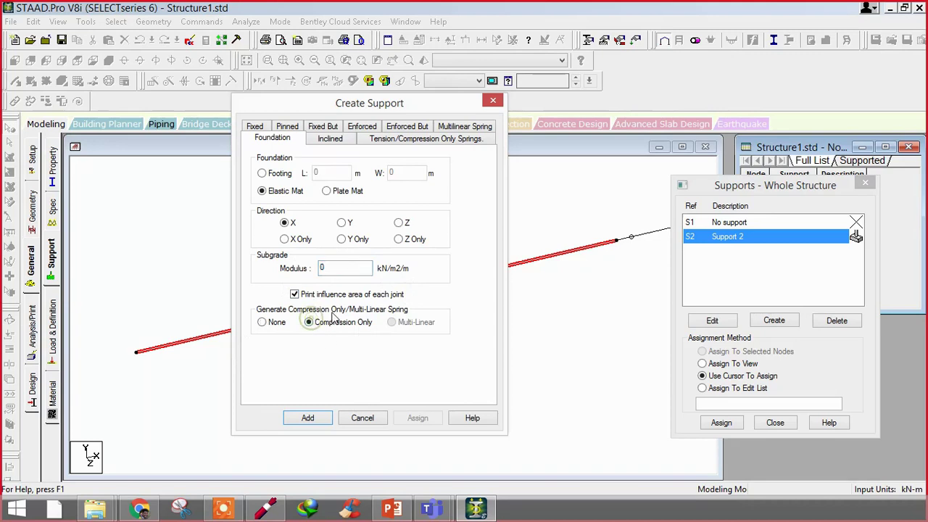
Step: Look through the Inclined and Tension/Compression Only Springs support types without adding any
click(324, 128)
click(366, 141)
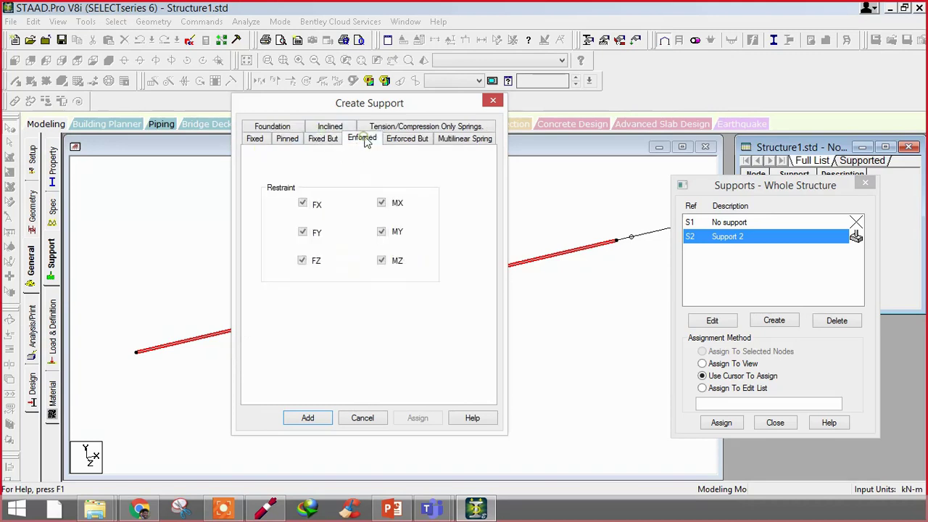
click(328, 128)
click(384, 141)
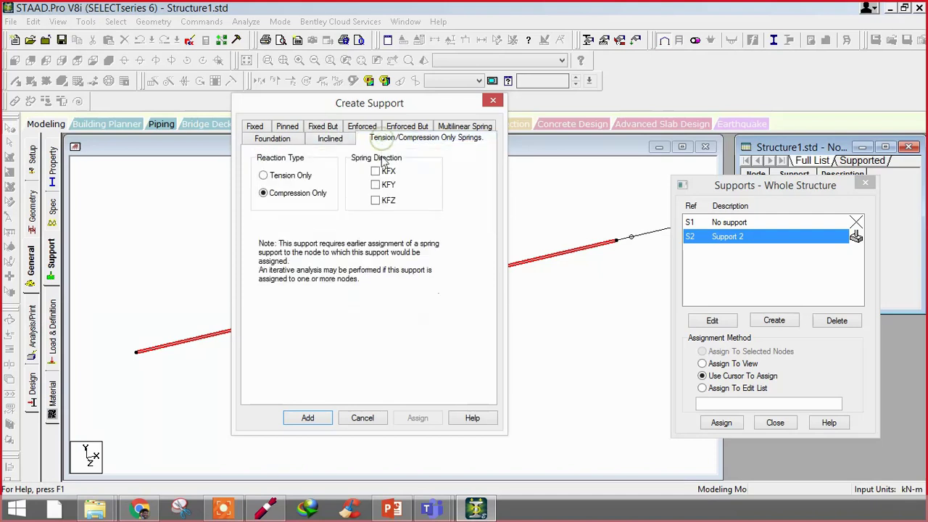
Step: Create a Pinned support restraining FX, FY and FZ and select it in the support list
click(256, 128)
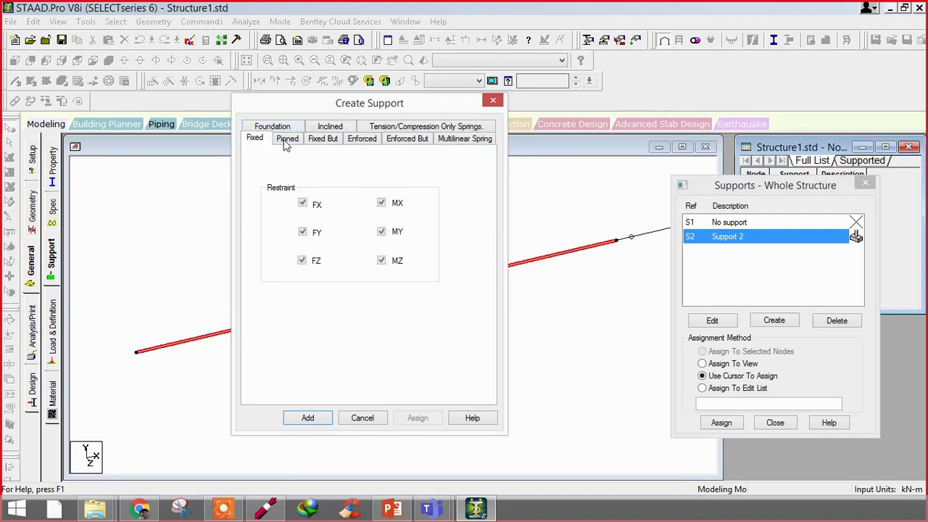
click(287, 139)
click(308, 418)
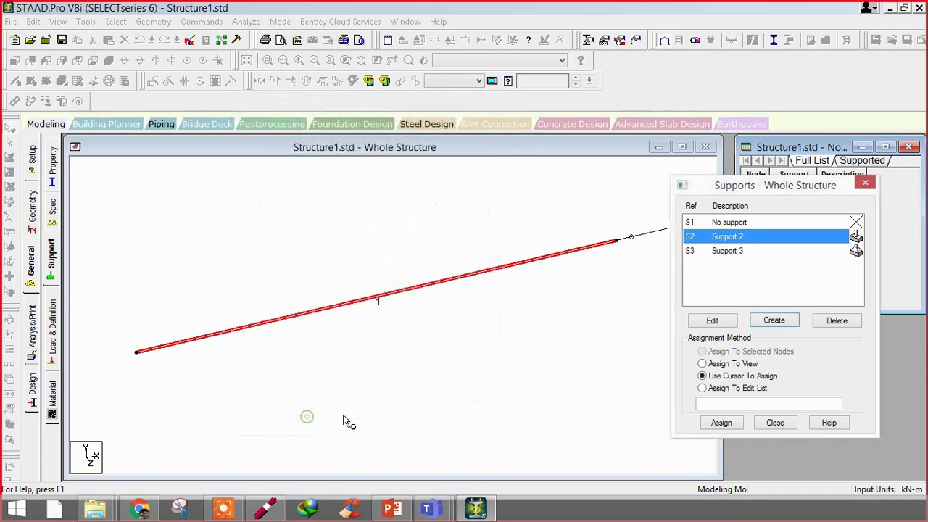
click(741, 254)
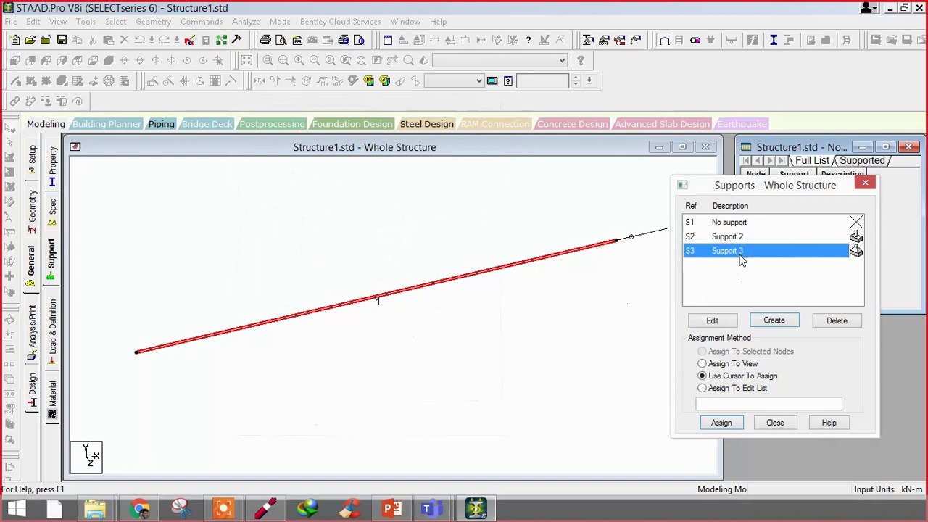
Step: Move the Supports window aside, deselect beam 1, display the node numbers and hide the beam numbers
drag(712, 187, 756, 182)
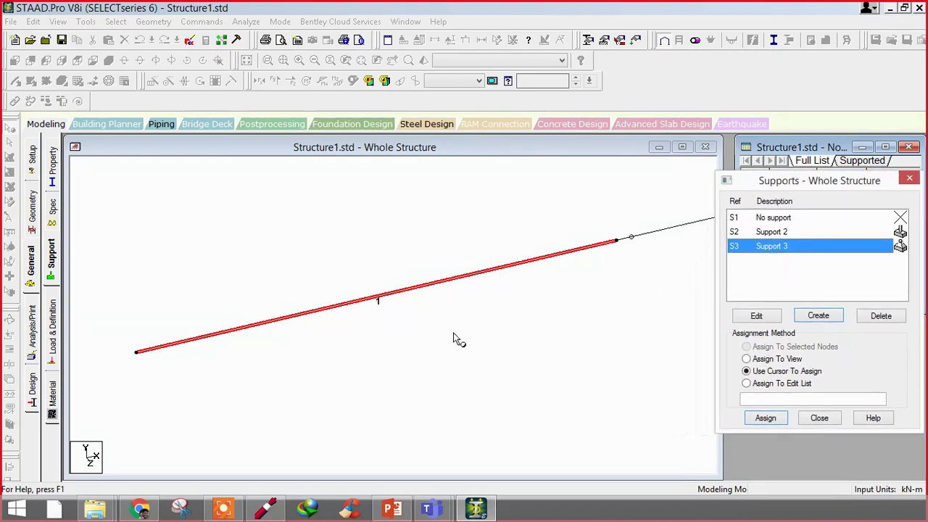
click(447, 332)
key(shift+n)
key(shift+b)
middle_drag(326, 315, 284, 271)
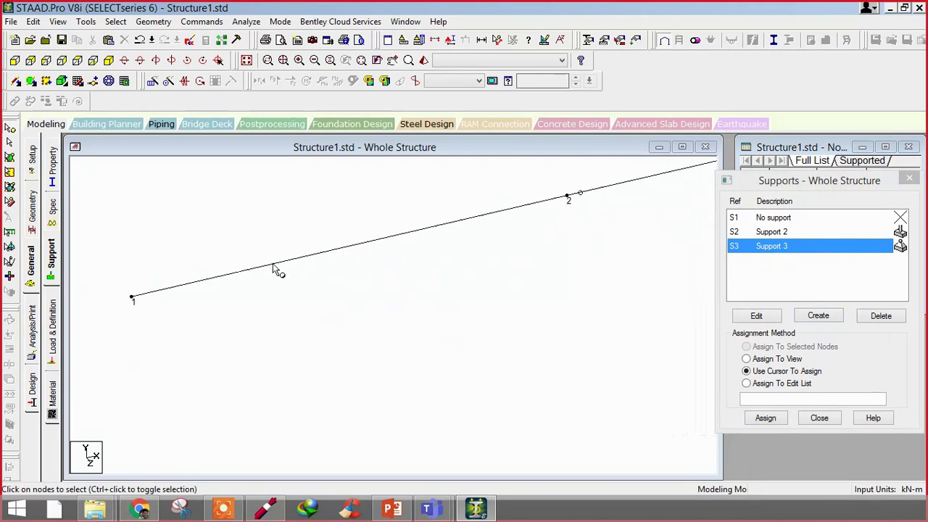
middle_drag(170, 315, 187, 311)
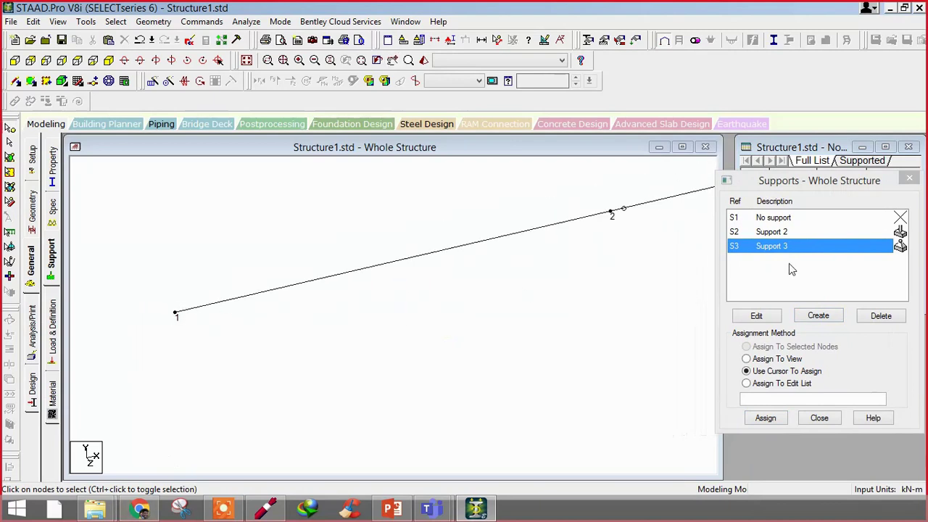
Step: Assign the fixed support S2 to node 1 using Assign To Selected Nodes, accepting the auto save of the structure
click(775, 233)
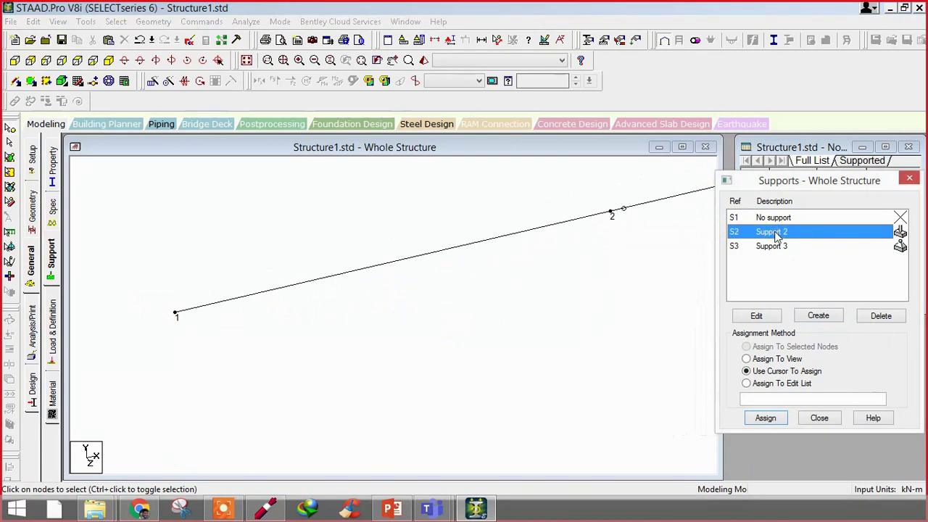
click(11, 133)
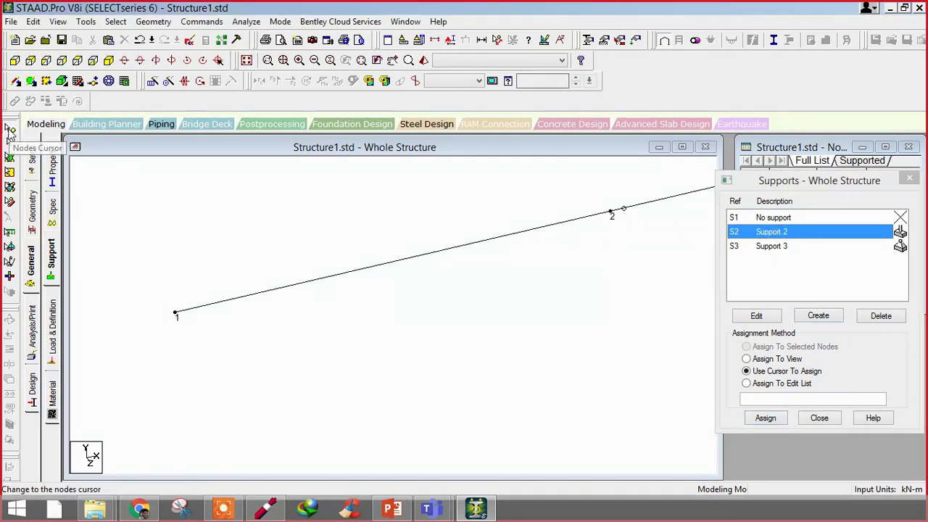
drag(150, 293, 199, 351)
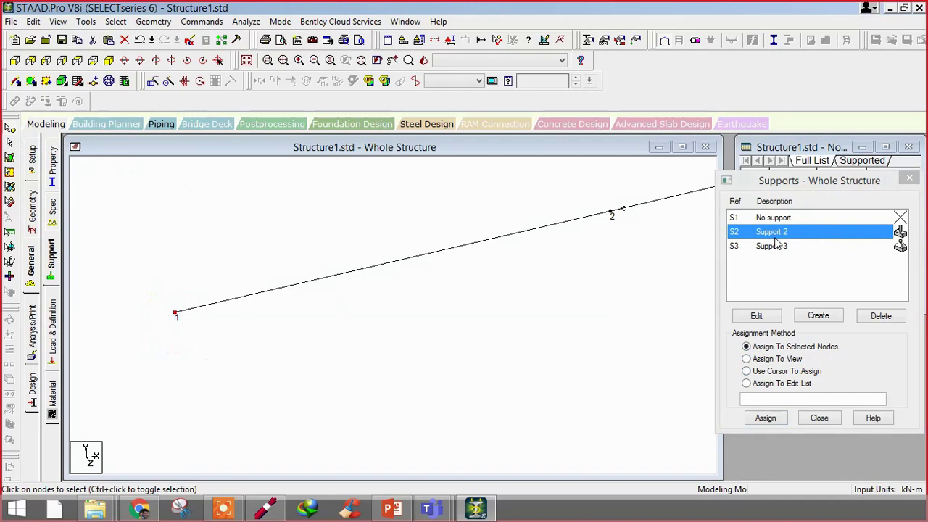
click(770, 417)
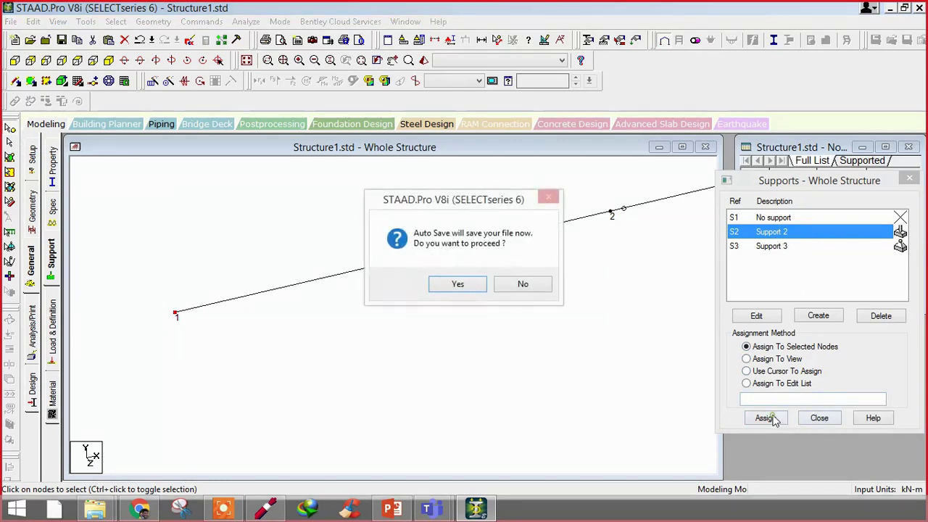
click(470, 284)
click(391, 280)
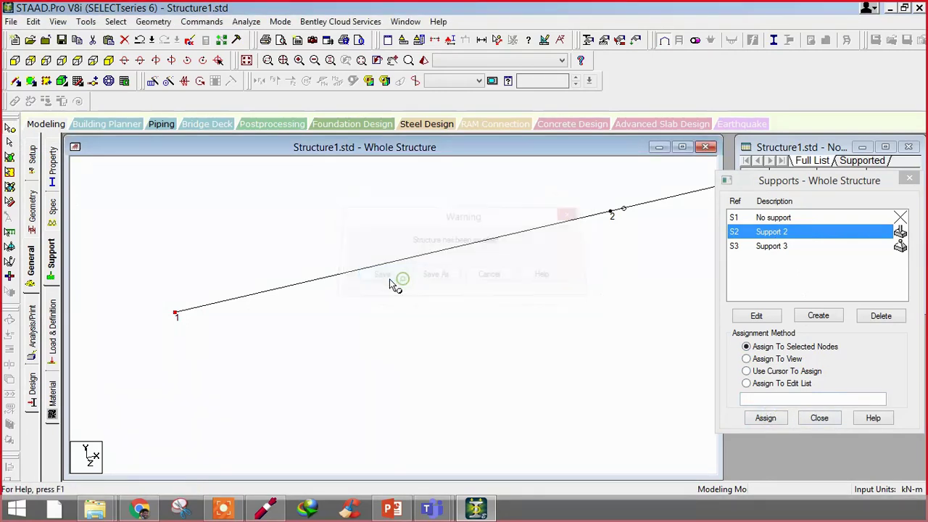
click(762, 418)
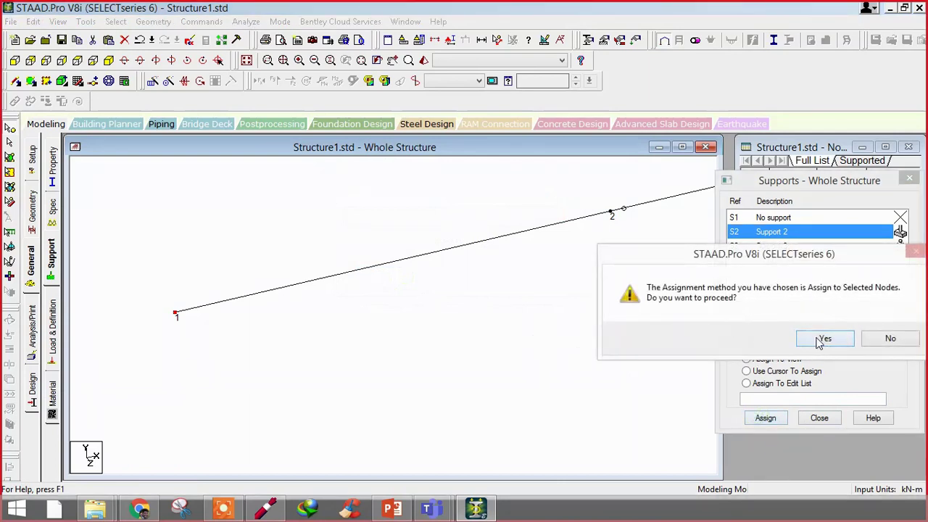
click(825, 338)
Step: Assign the pinned support S3 to nodes 2 and 3 using Assign To Selected Nodes, accepting the assignment method
scroll(290, 326, up, 3)
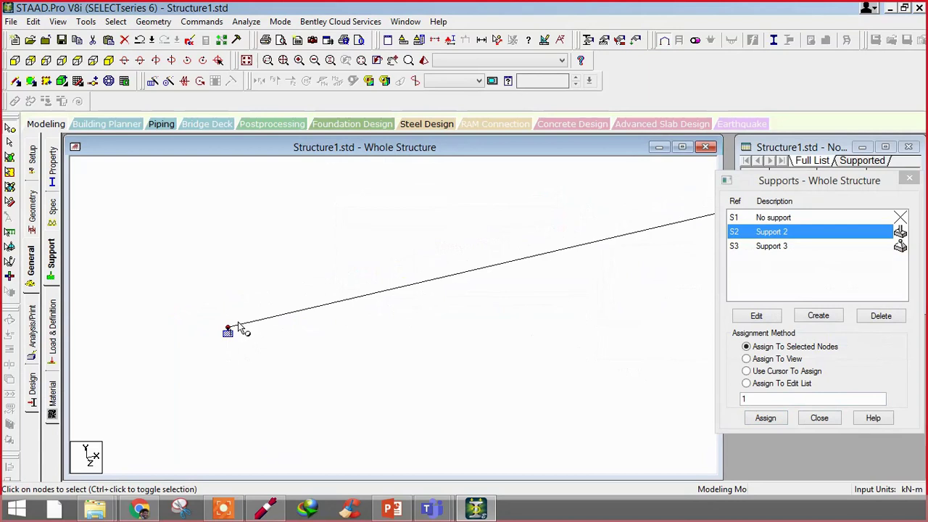
middle_drag(456, 340, 118, 422)
middle_drag(311, 321, 439, 345)
scroll(438, 345, down, 3)
scroll(435, 355, down, 1)
middle_drag(435, 355, 466, 330)
scroll(491, 317, up, 1)
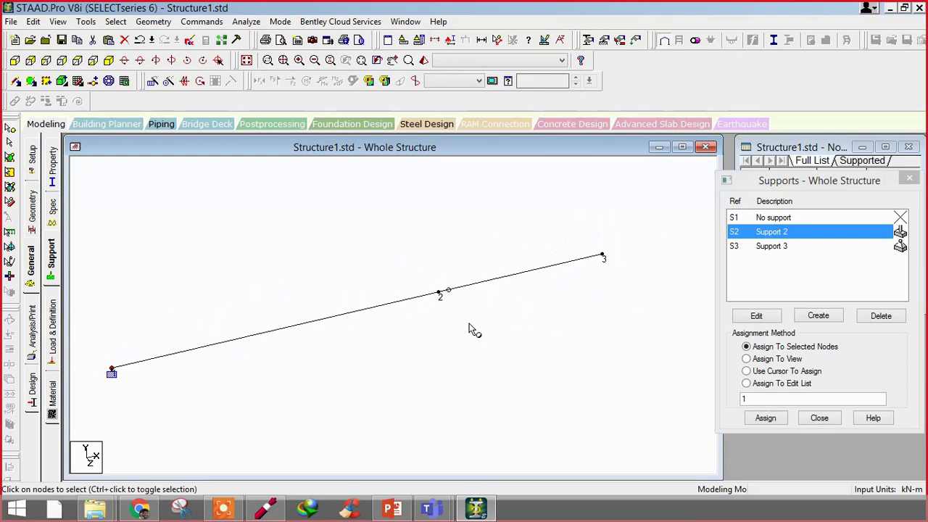
click(781, 247)
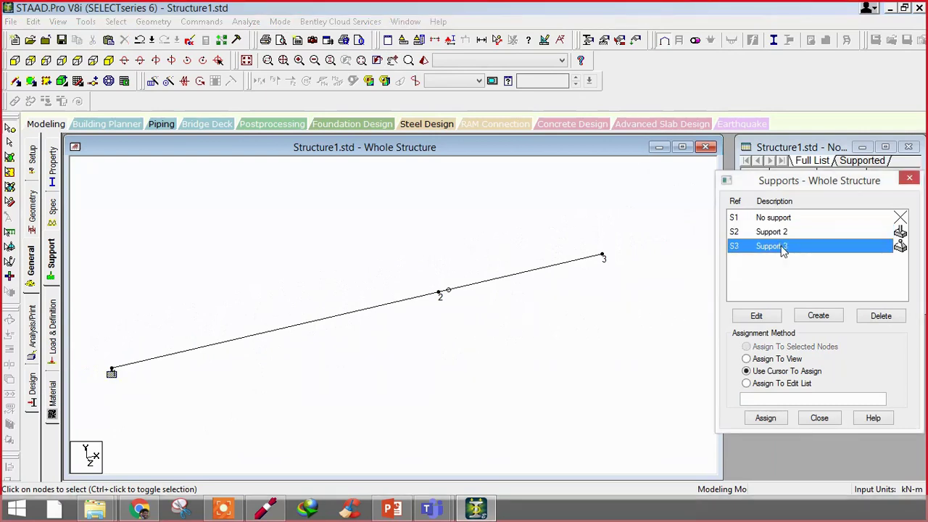
click(10, 129)
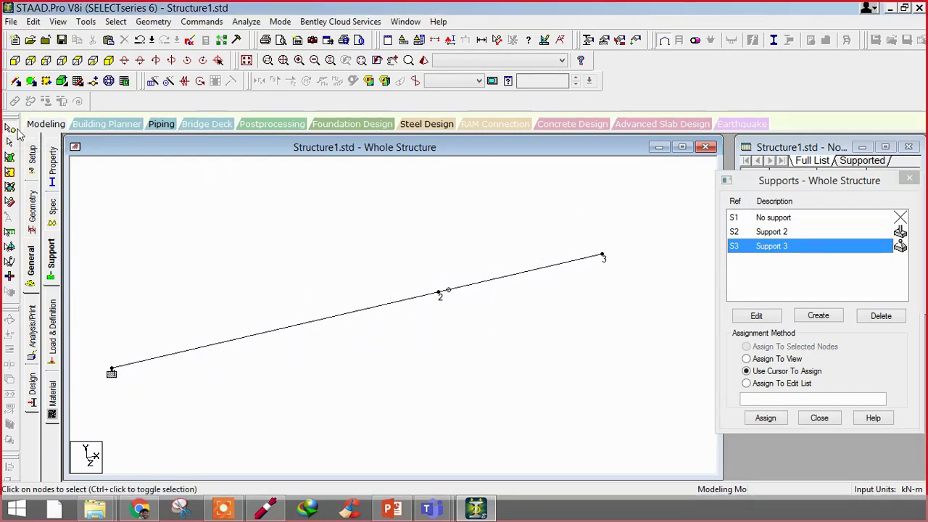
drag(416, 268, 500, 334)
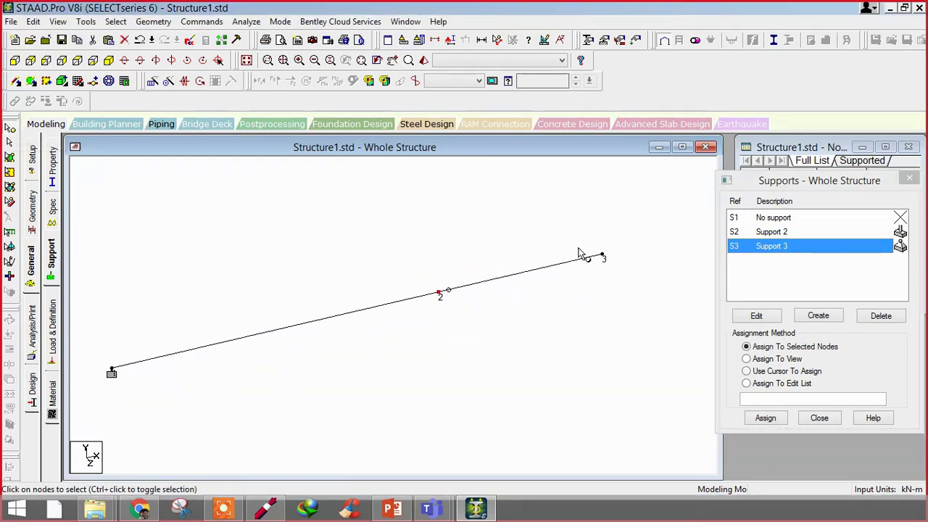
drag(583, 235, 622, 290)
click(770, 418)
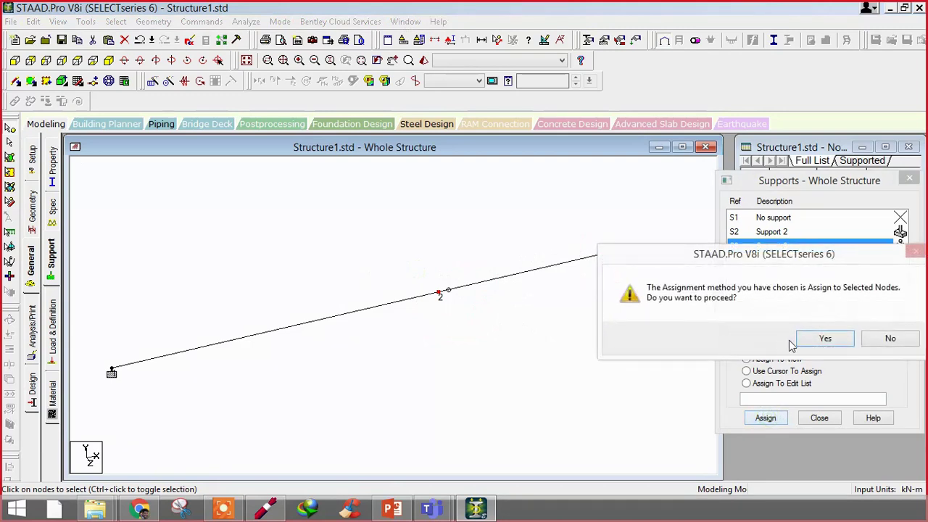
click(823, 337)
Step: Examine the pinned supports at nodes 2 and 3 and the fixed support at node 1
scroll(498, 321, up, 2)
middle_drag(442, 310, 294, 458)
scroll(294, 459, up, 1)
middle_drag(580, 362, 528, 315)
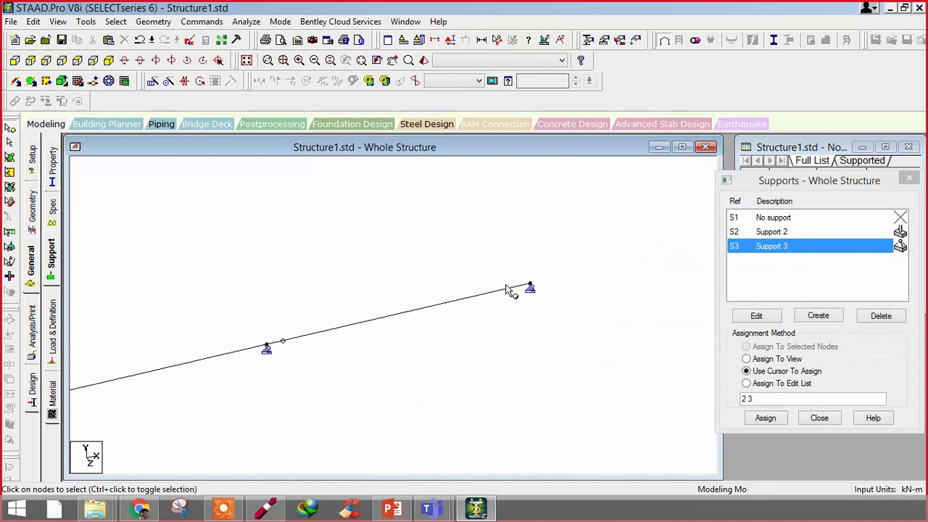
scroll(509, 291, down, 2)
middle_drag(394, 345, 616, 256)
scroll(549, 321, down, 2)
middle_drag(549, 321, 594, 317)
scroll(489, 308, up, 1)
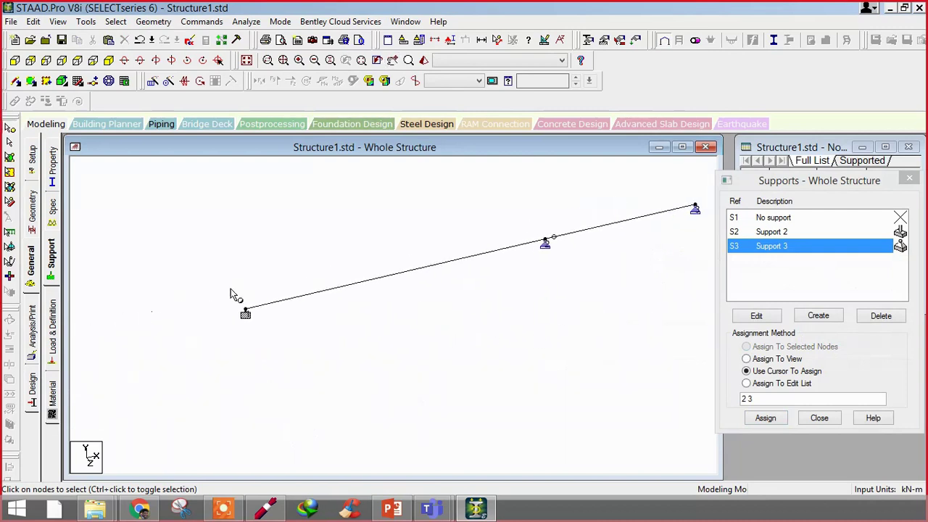
Step: Open the Load & Definition page and look over its Definitions, Load Cases Details and Load Envelopes categories
click(52, 323)
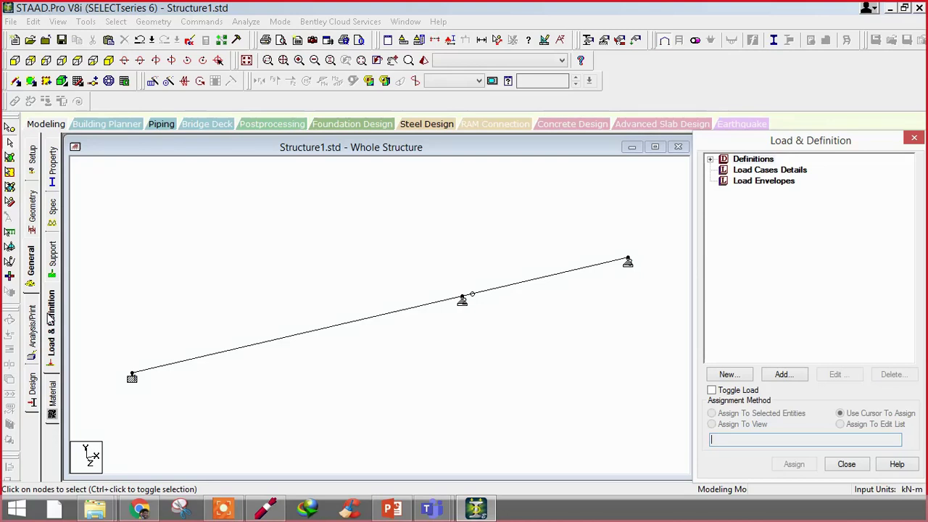
click(58, 337)
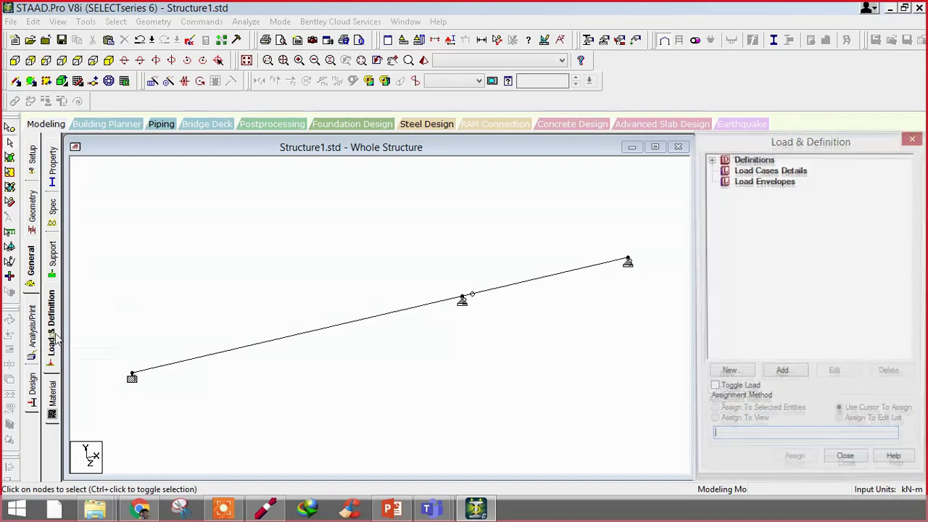
click(731, 161)
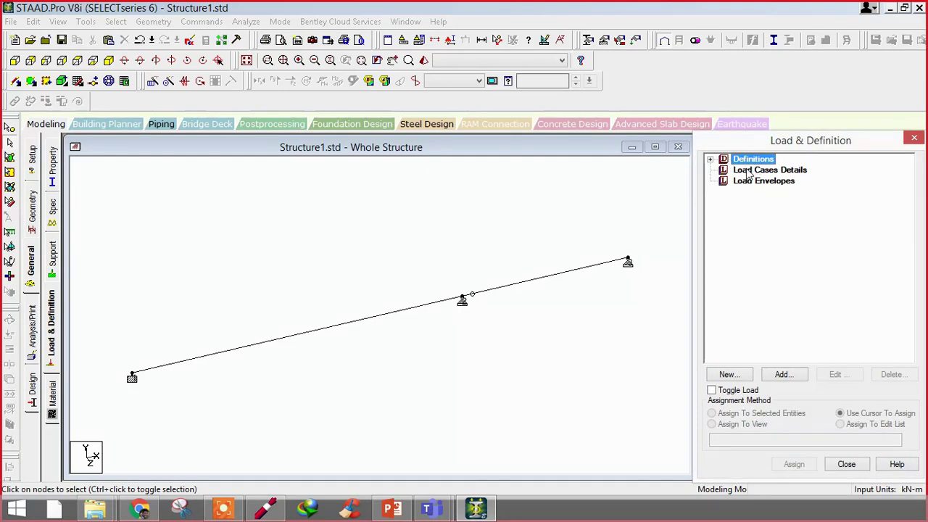
click(749, 171)
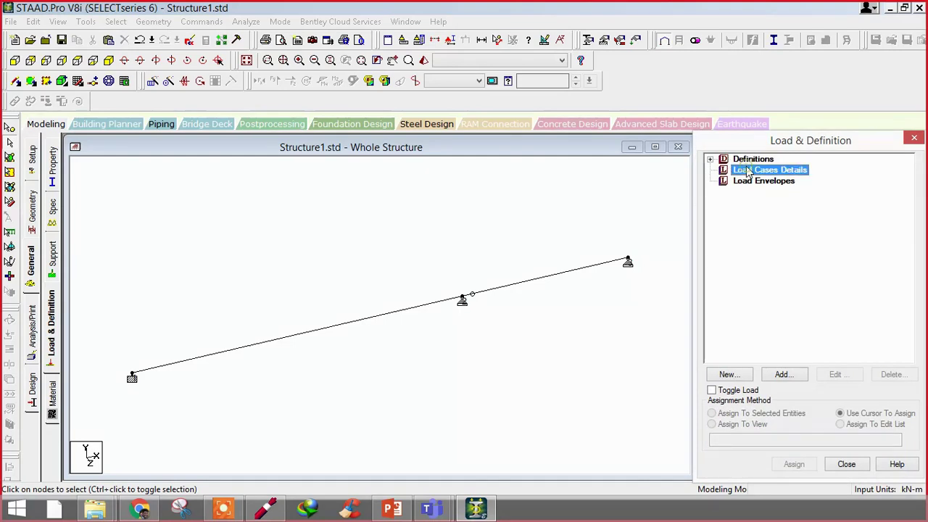
click(747, 186)
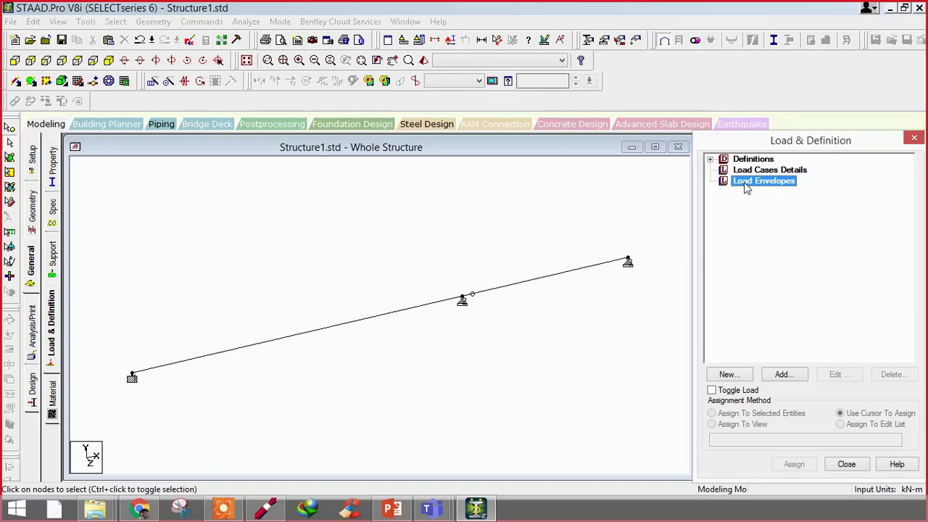
click(747, 163)
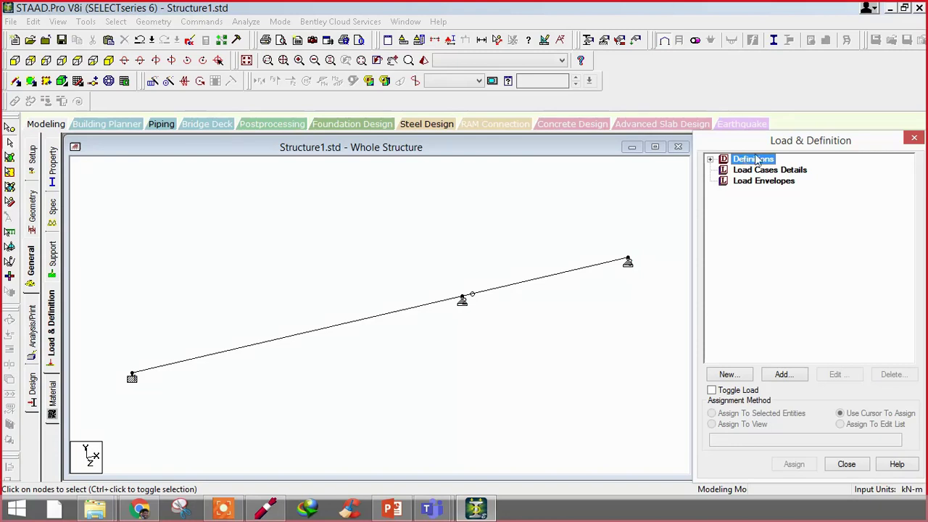
Step: Expand the Definitions category and compare its Vehicle and Time History entries with Load Cases Details and Load Envelopes
click(711, 159)
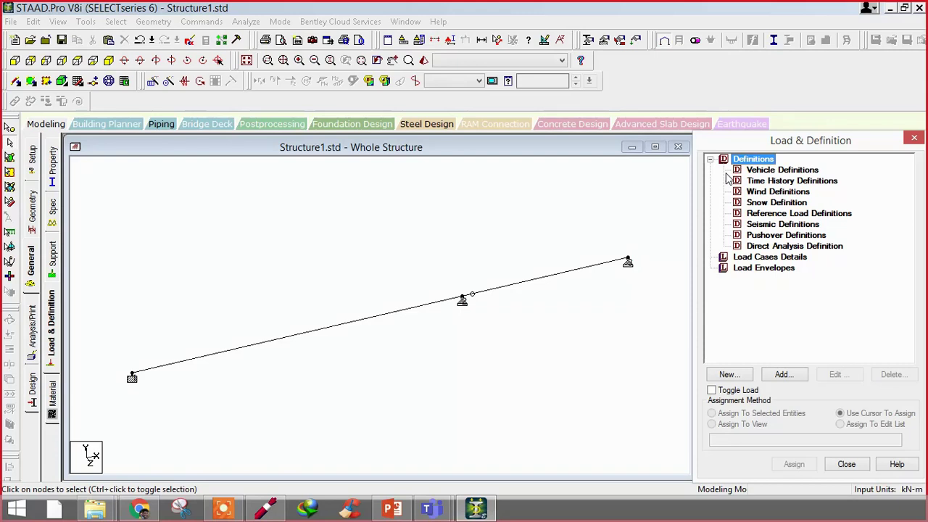
click(781, 171)
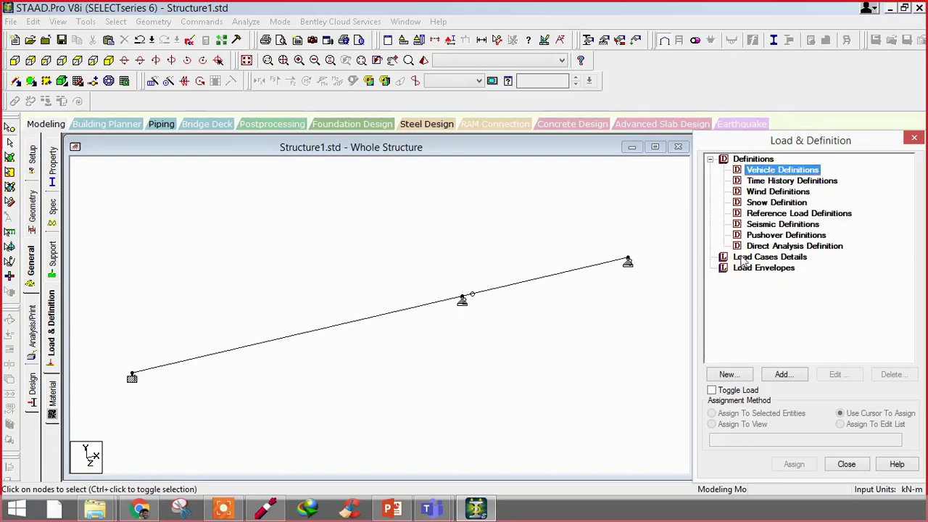
click(752, 259)
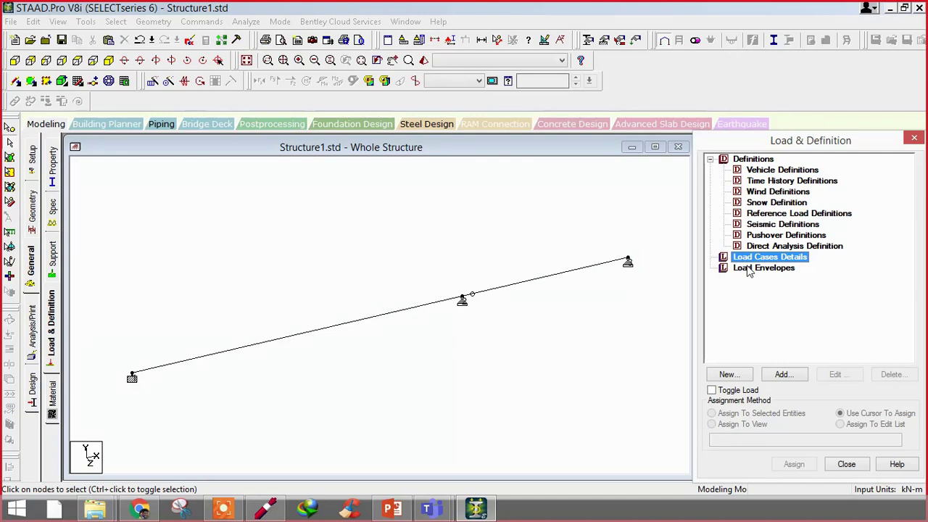
click(752, 181)
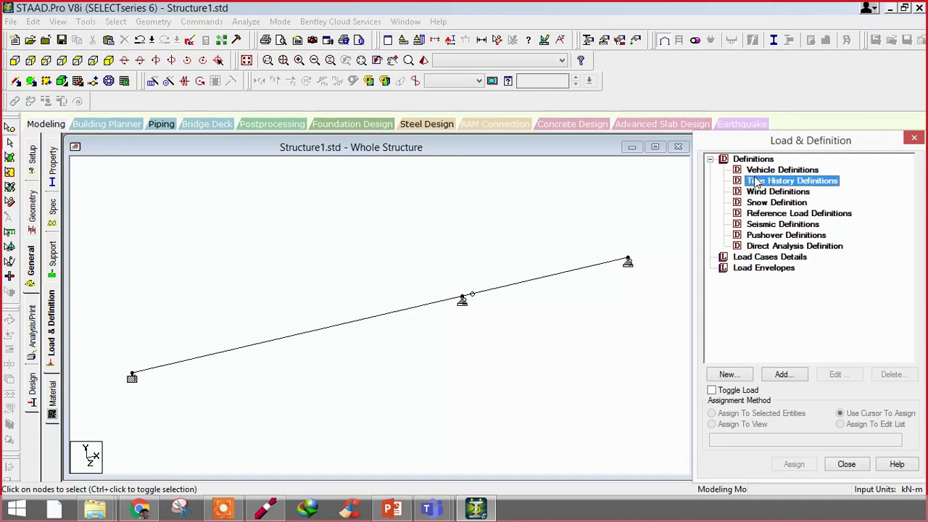
click(749, 259)
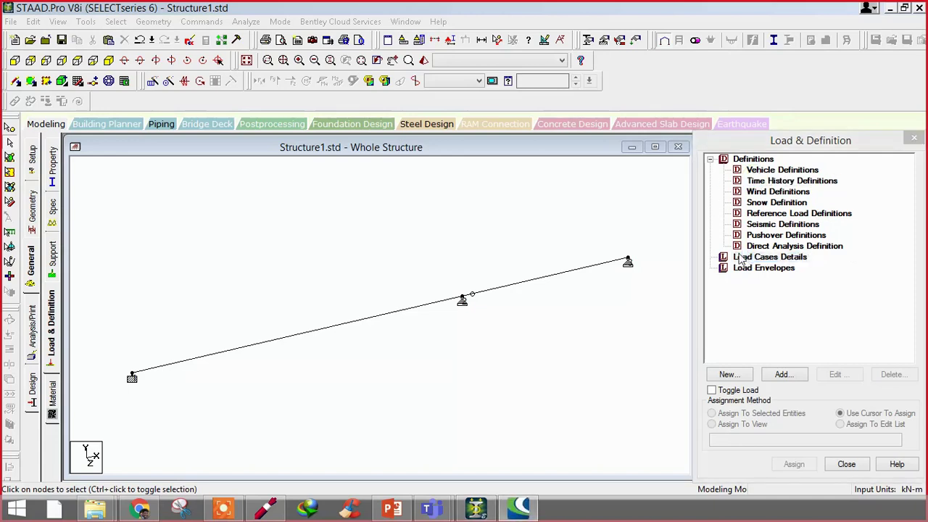
click(755, 259)
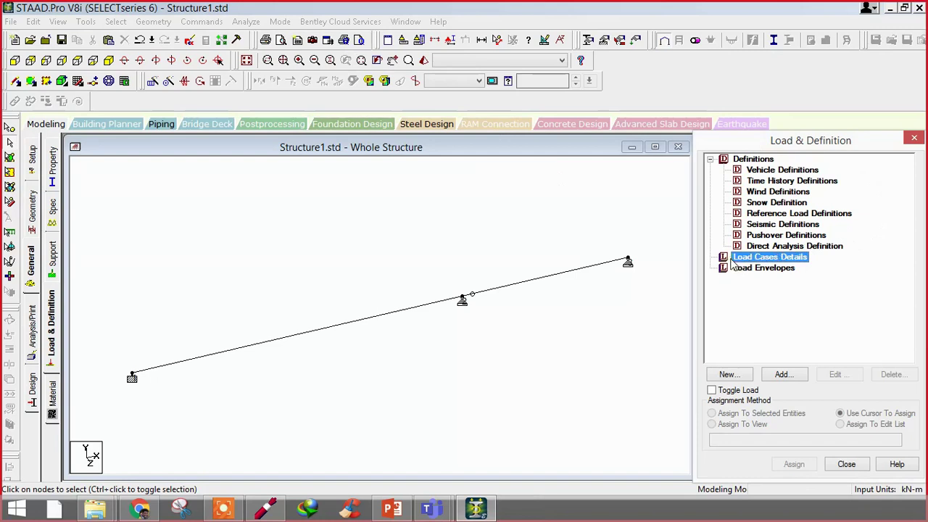
click(741, 271)
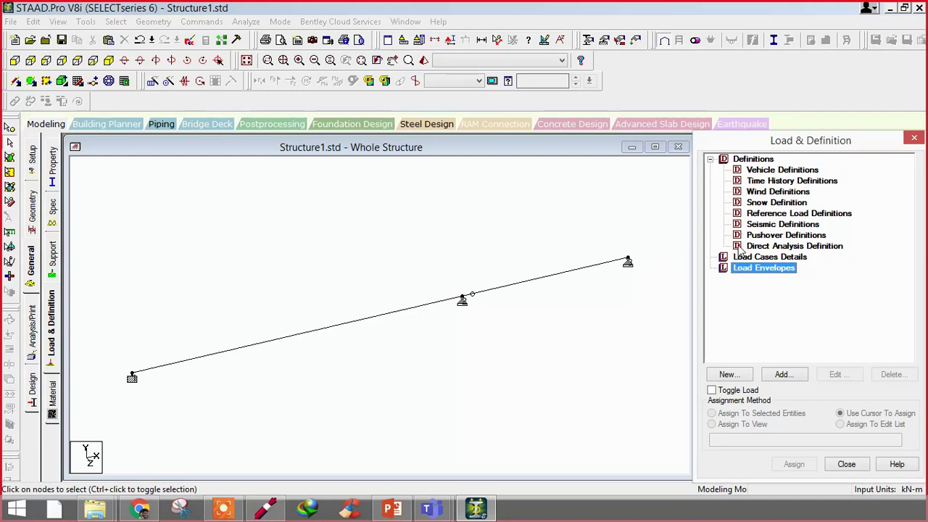
click(741, 260)
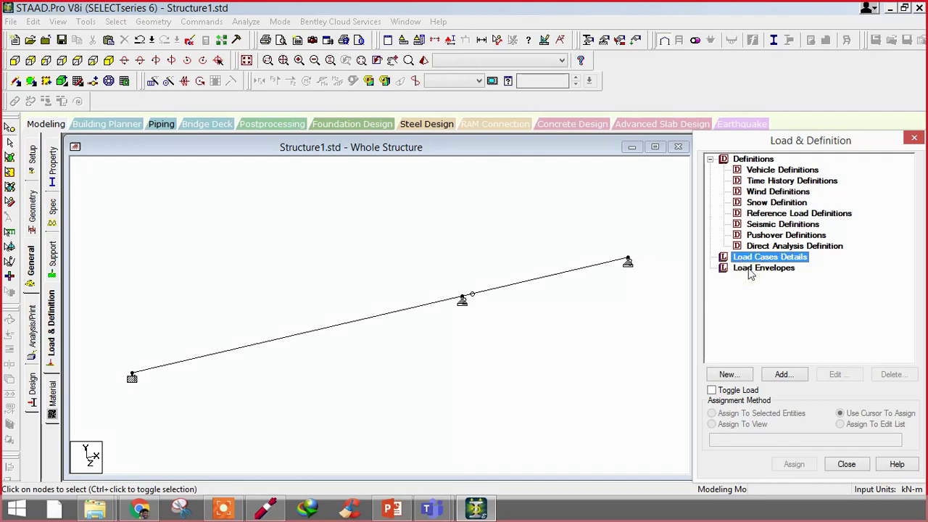
click(798, 180)
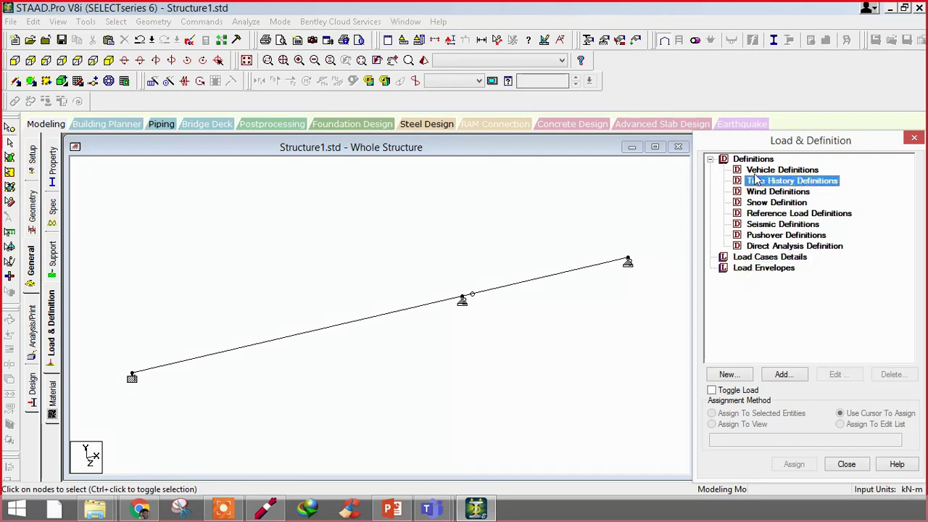
click(753, 171)
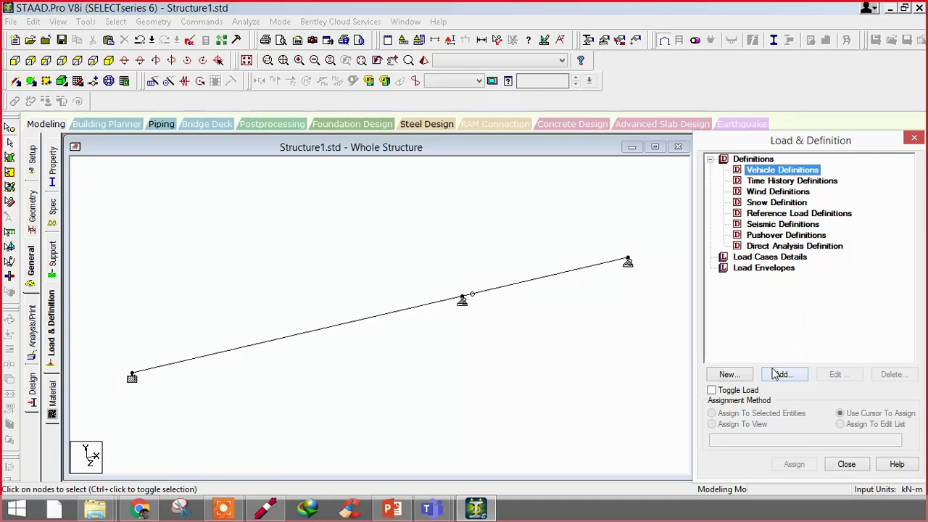
click(741, 375)
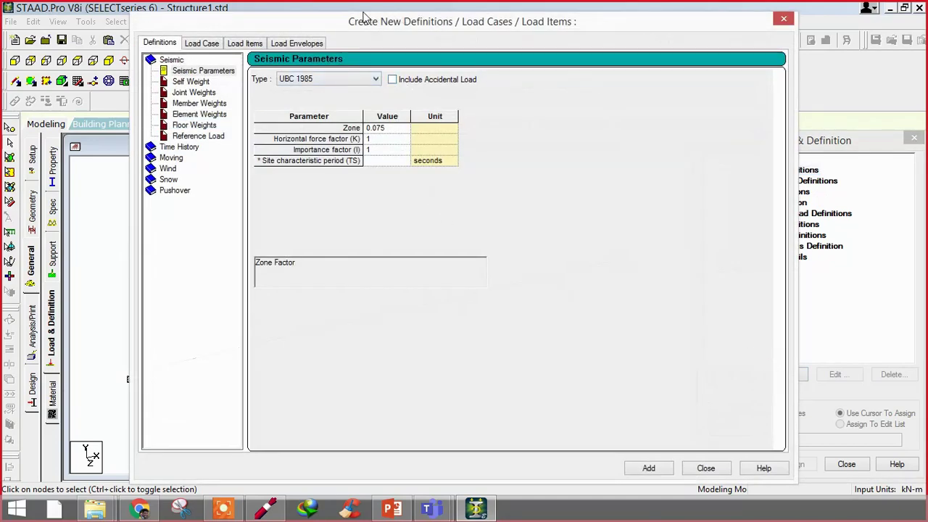
drag(729, 17, 671, 26)
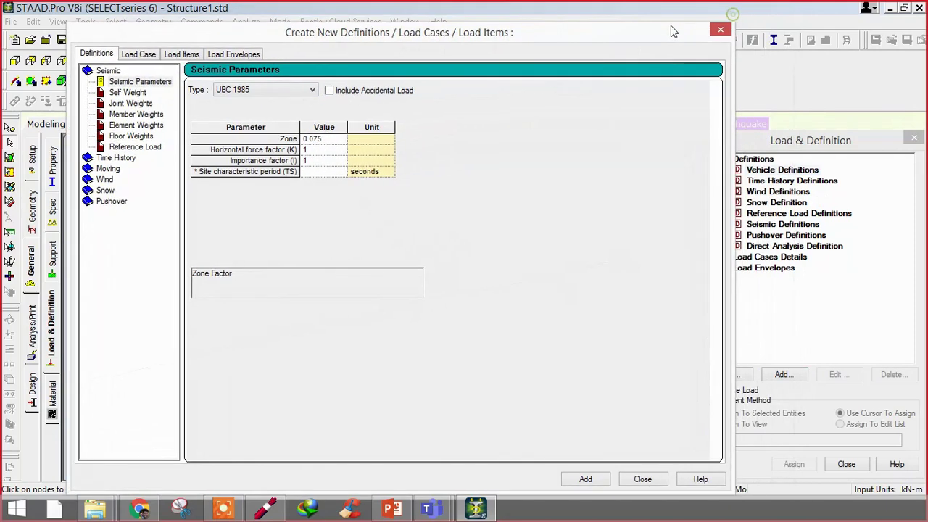
click(134, 53)
click(102, 53)
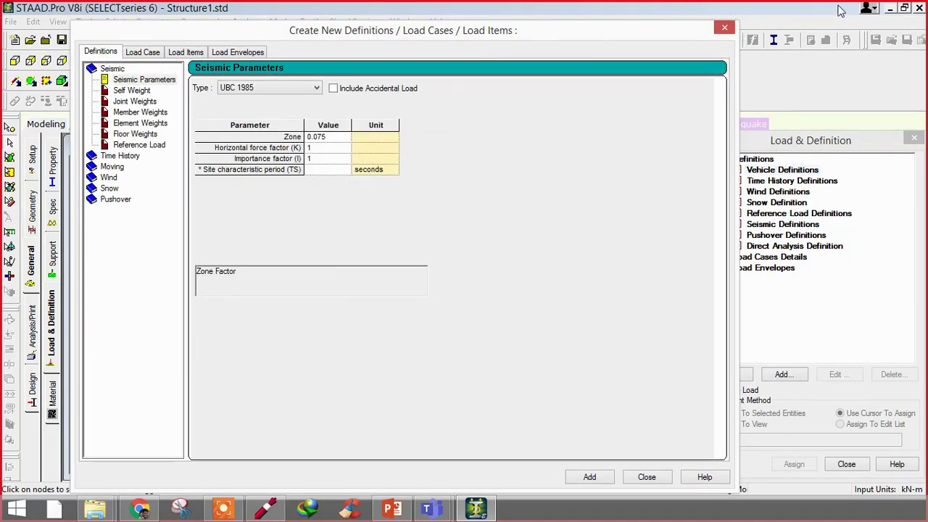
click(724, 28)
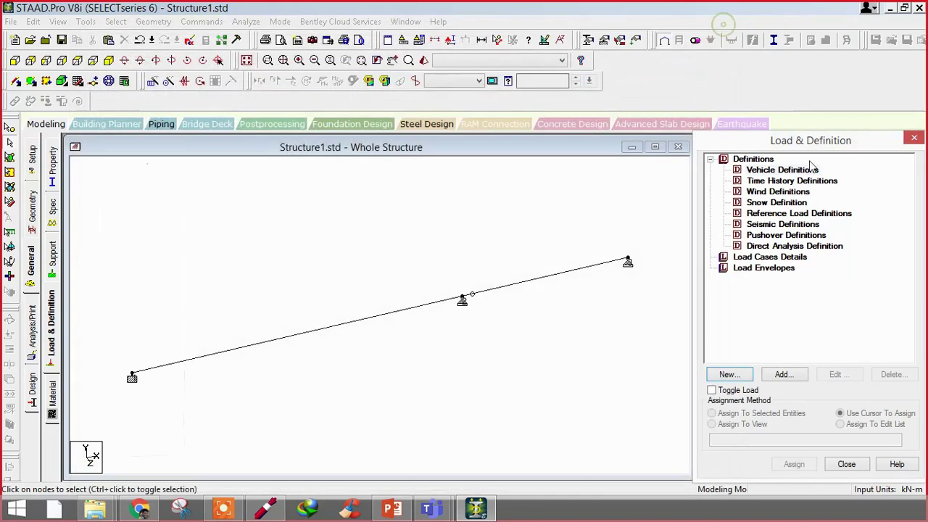
Step: Start a new item under Definitions and review the Seismic, Time History, Wind and Moving definition types without adding any
click(754, 159)
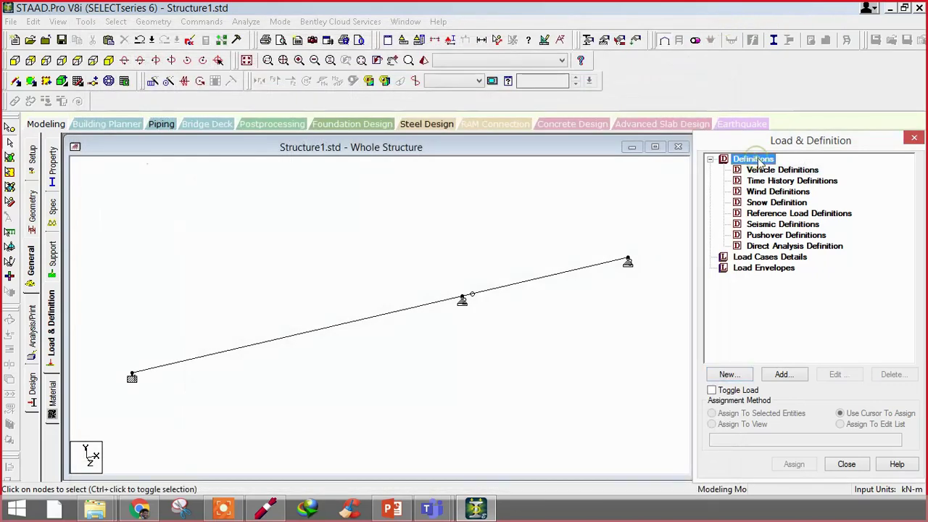
click(728, 375)
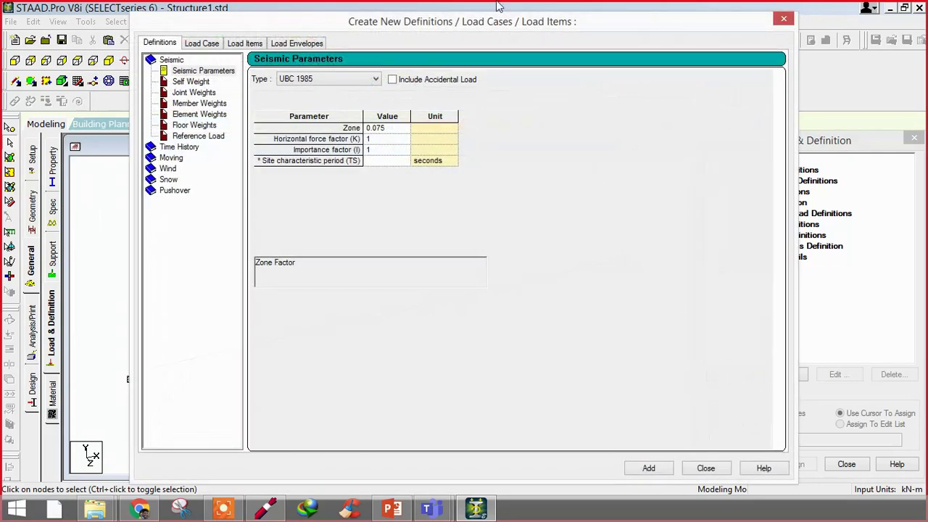
drag(456, 22, 350, 21)
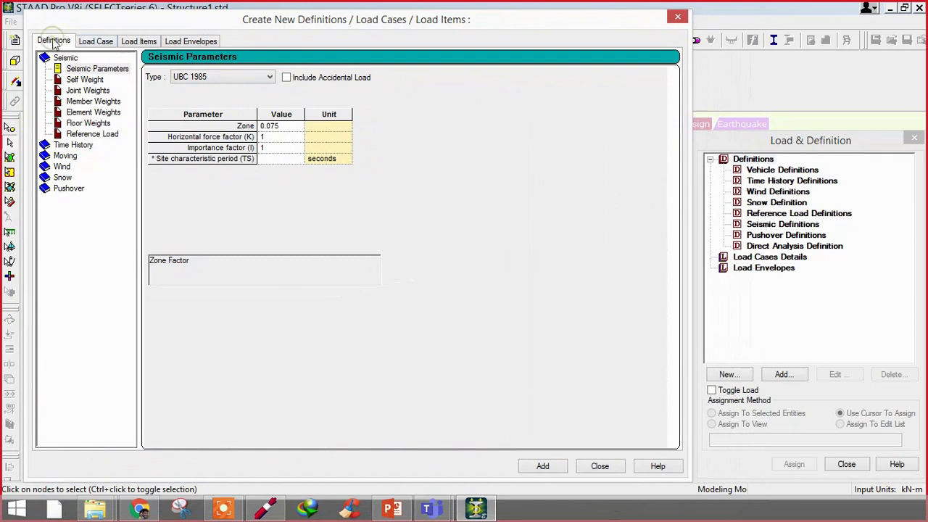
double_click(63, 58)
click(63, 59)
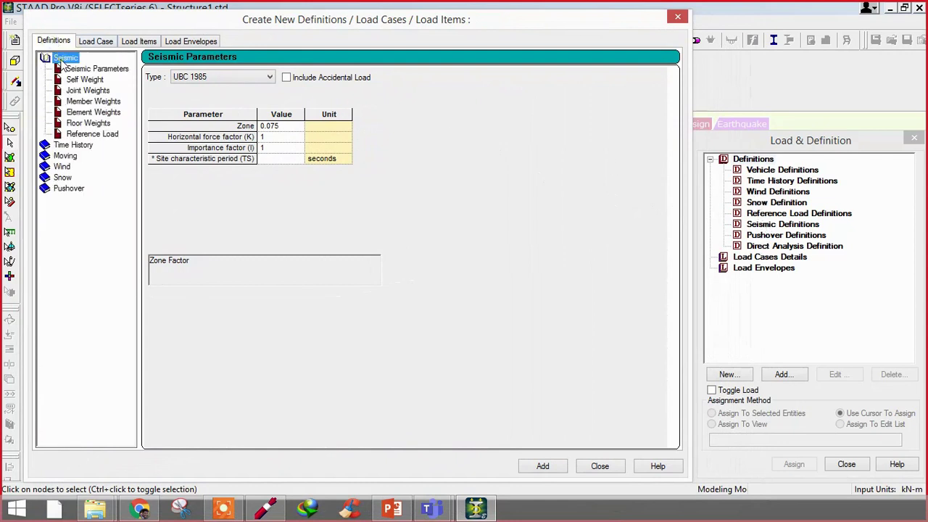
click(58, 143)
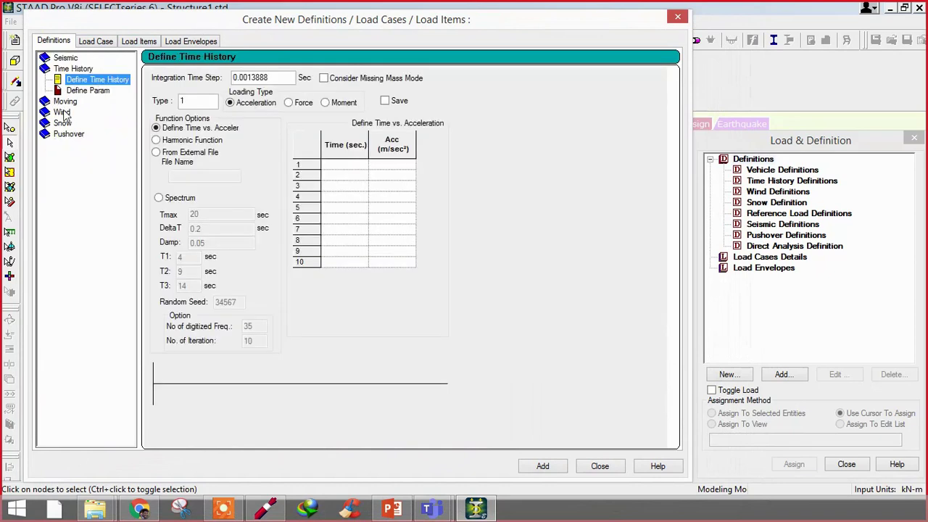
click(65, 114)
click(62, 80)
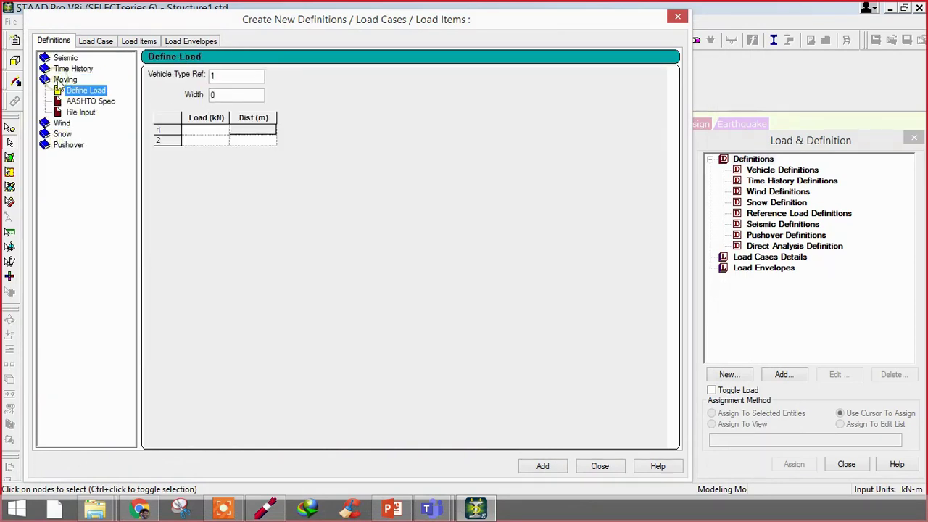
click(66, 58)
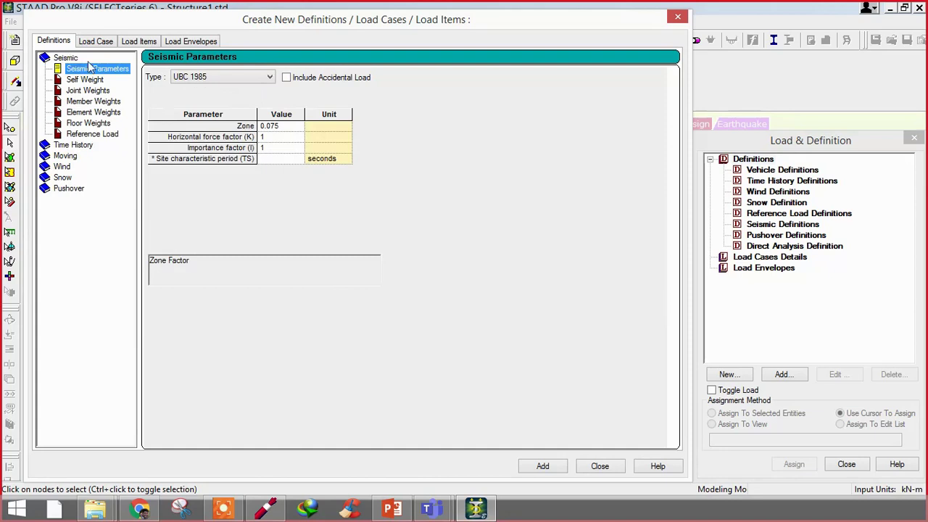
Step: Add an Indian IS 1893 - 2002/2005 seismic definition with zone 0.075, factors RF, I and SS of 1, and damping ratio 0.05
click(212, 78)
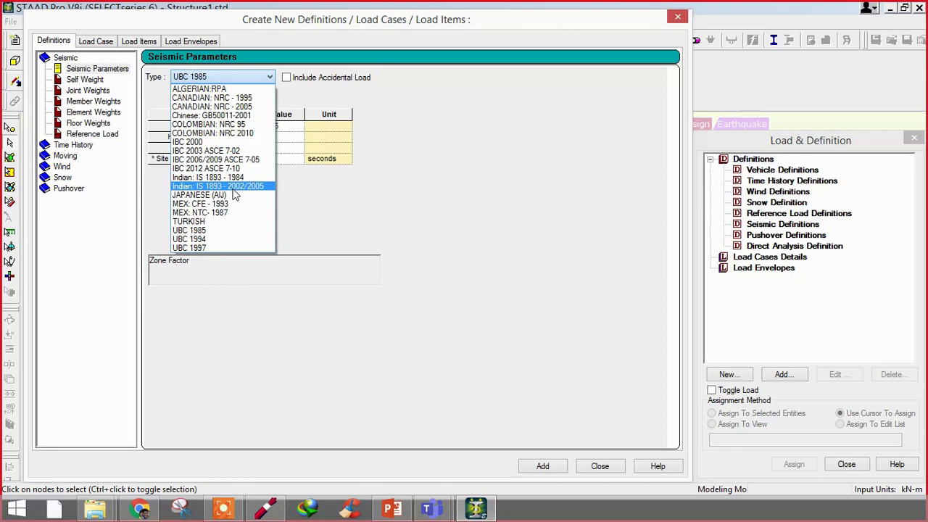
click(235, 187)
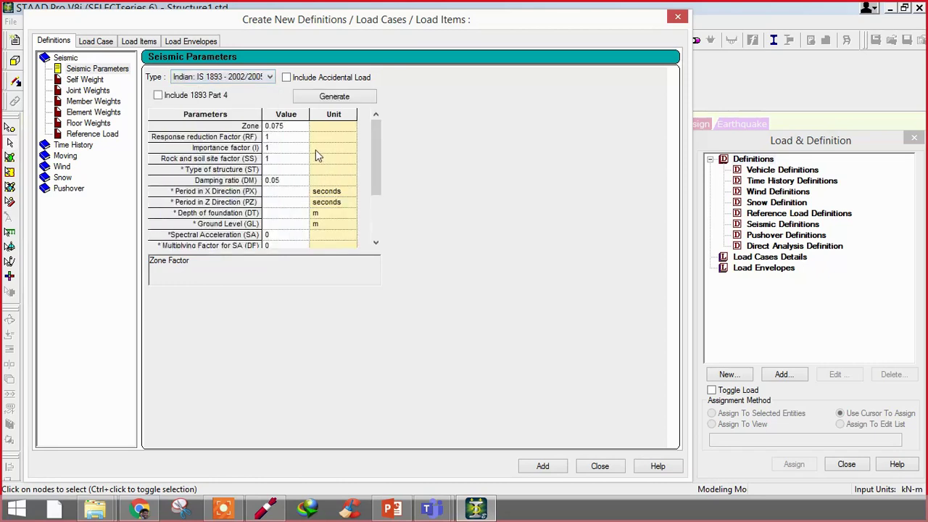
click(330, 98)
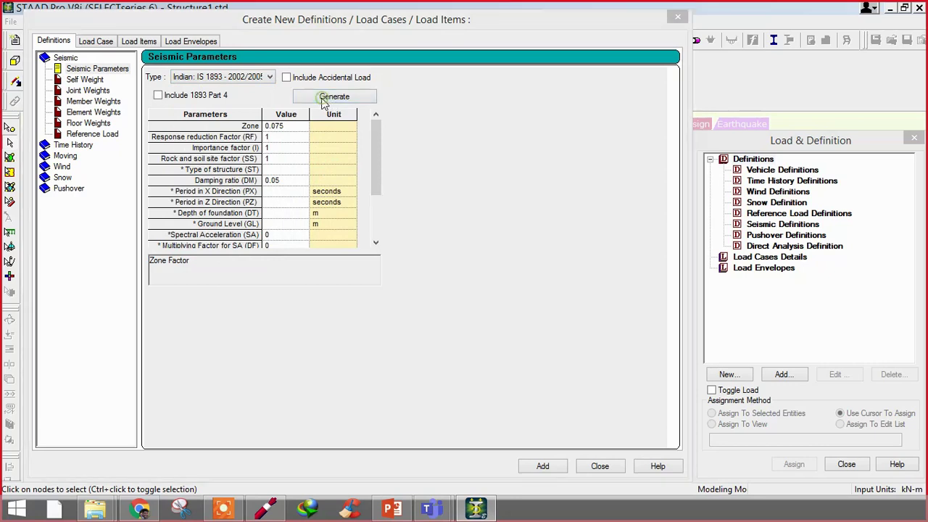
click(294, 128)
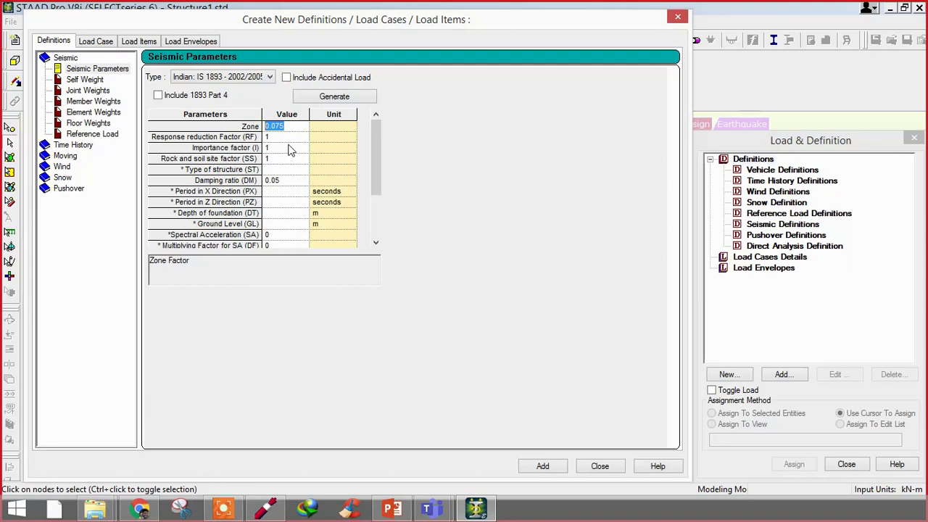
click(285, 137)
click(279, 148)
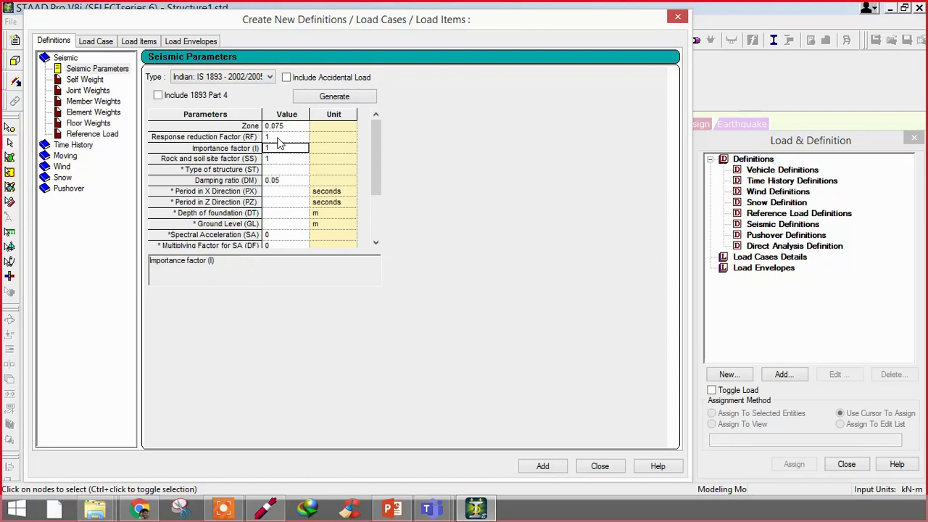
click(280, 159)
click(279, 169)
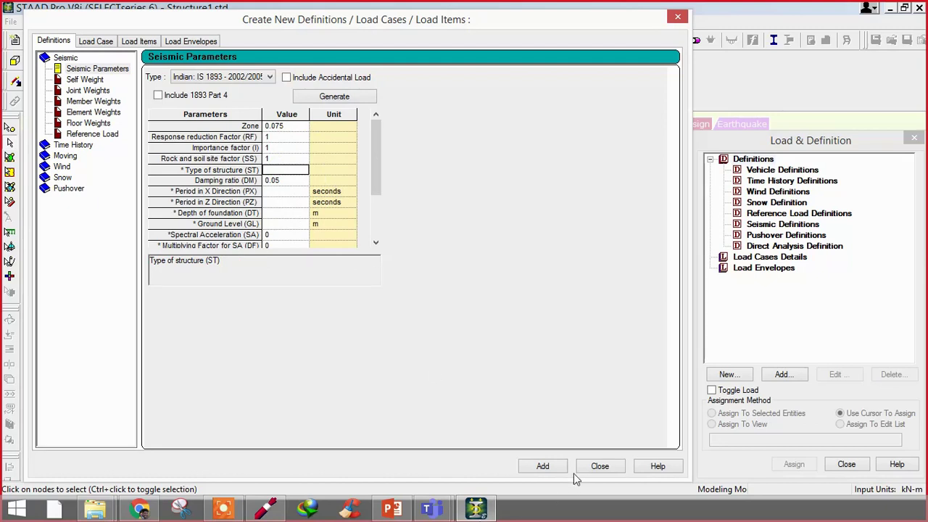
click(544, 466)
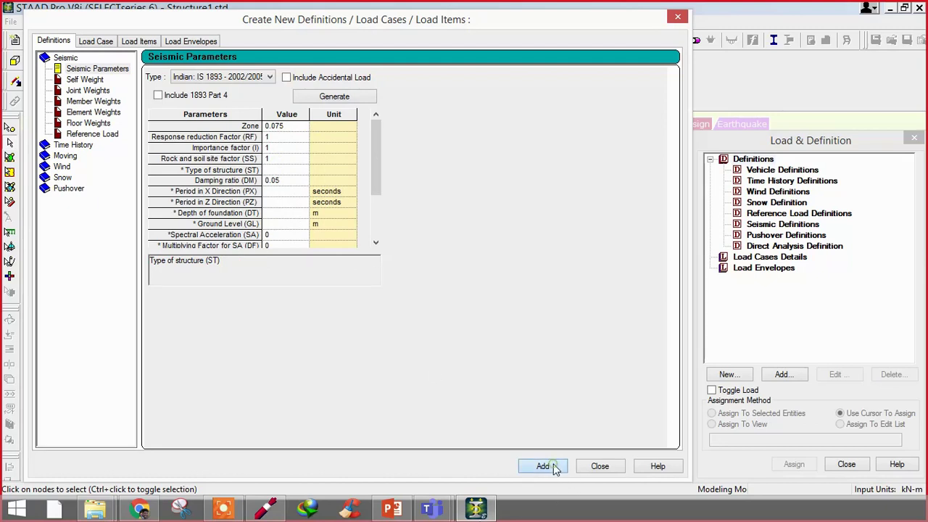
click(600, 466)
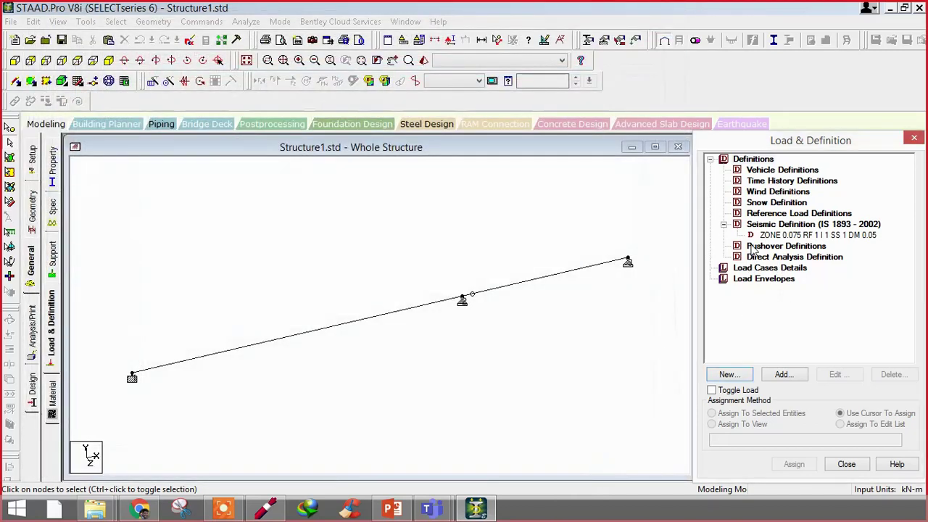
Step: Add a self weight with factor 1 to the IS 1893 seismic definition, declining the auto save
click(781, 239)
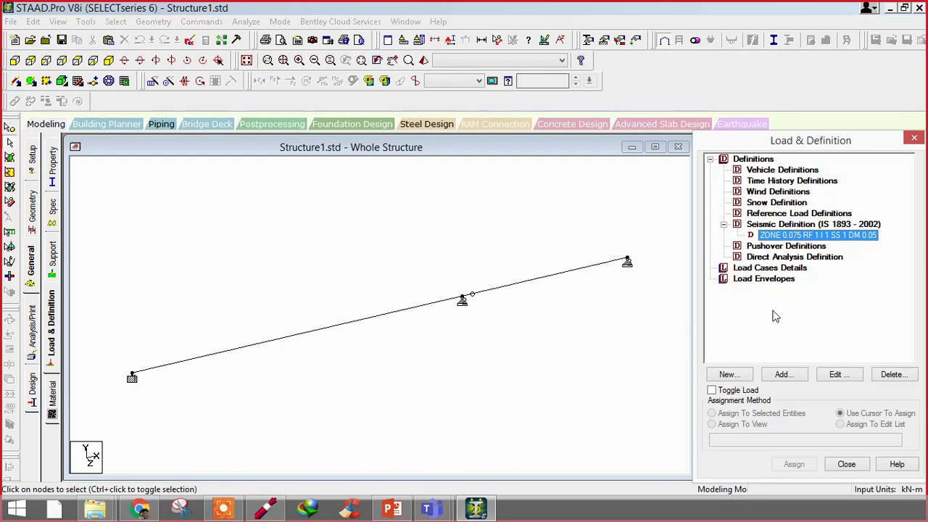
click(790, 382)
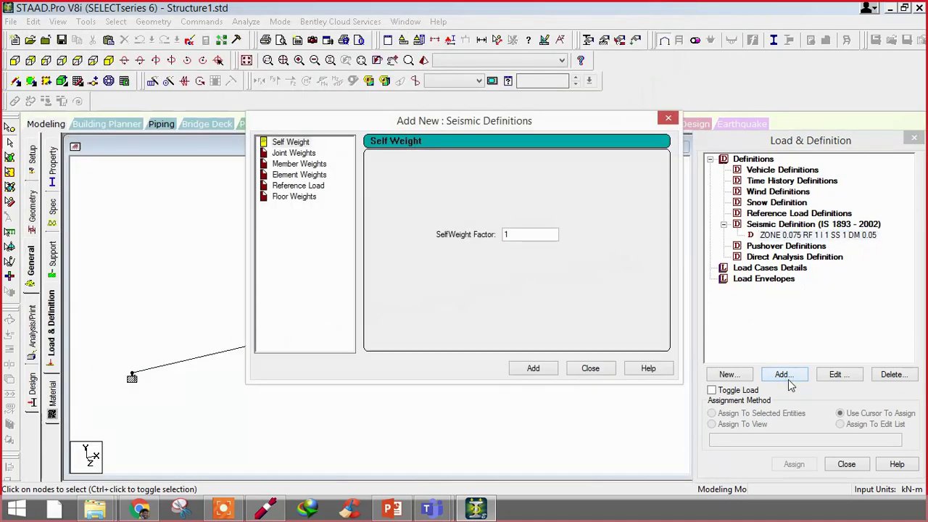
drag(461, 127, 397, 144)
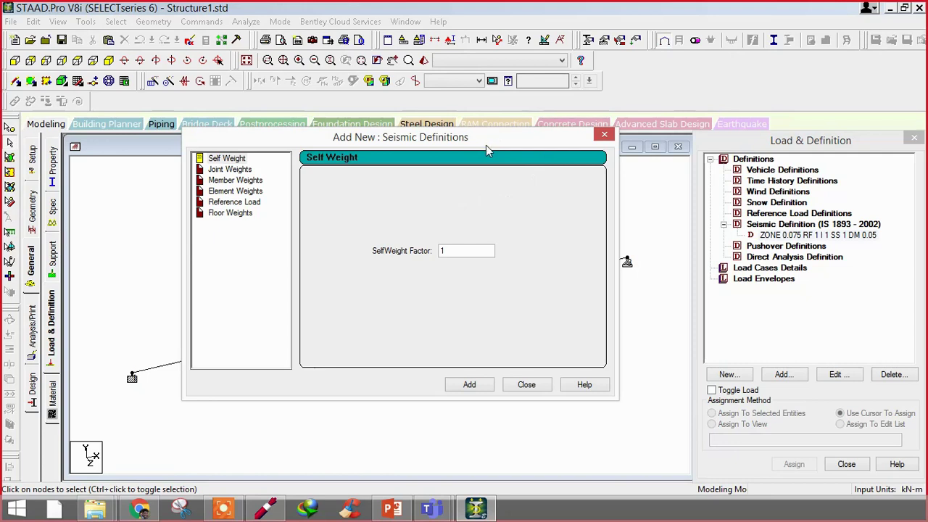
click(221, 160)
click(480, 251)
double_click(480, 251)
click(225, 169)
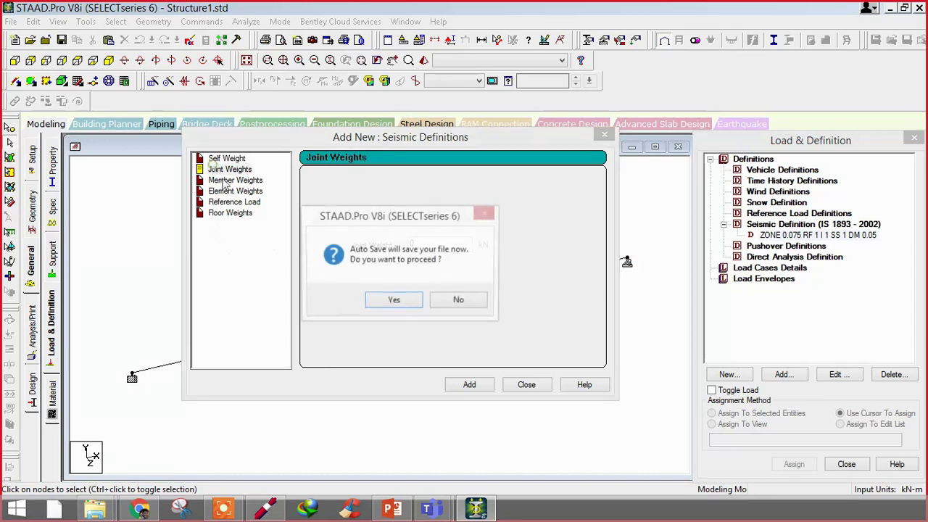
click(461, 303)
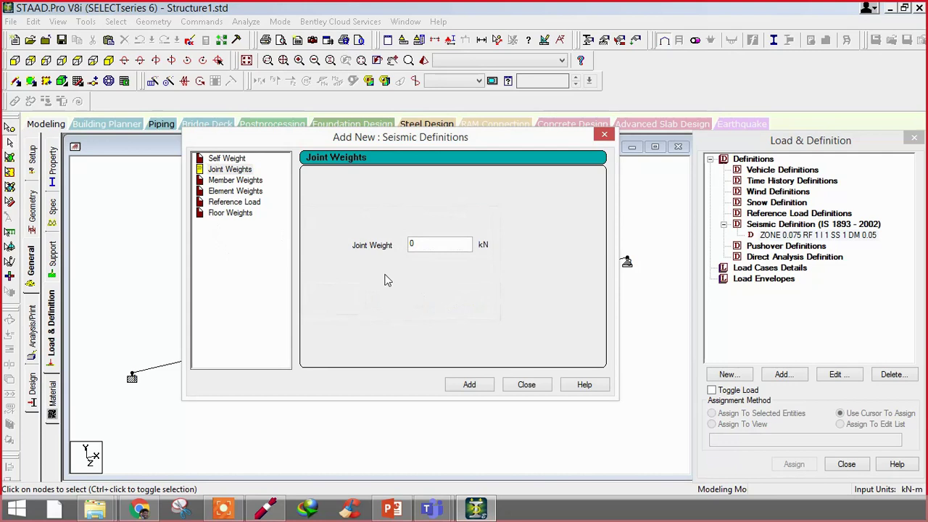
click(218, 160)
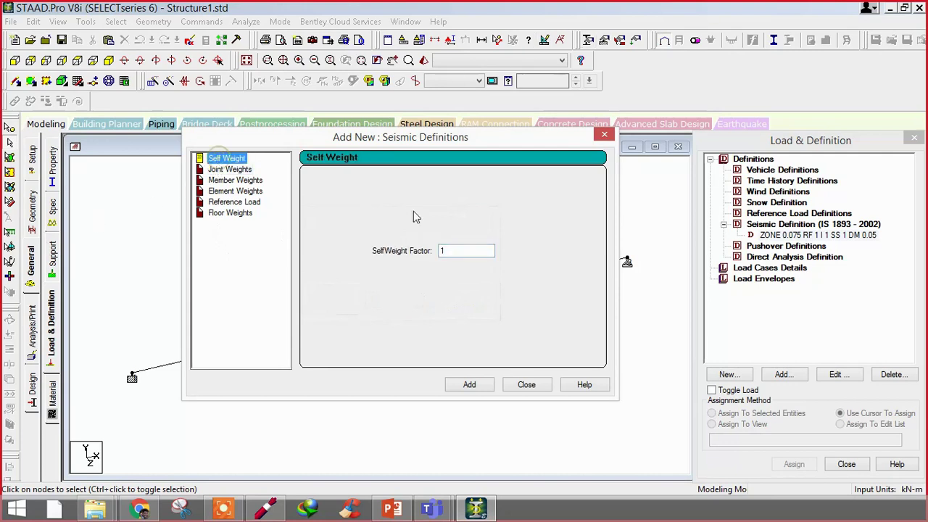
click(471, 385)
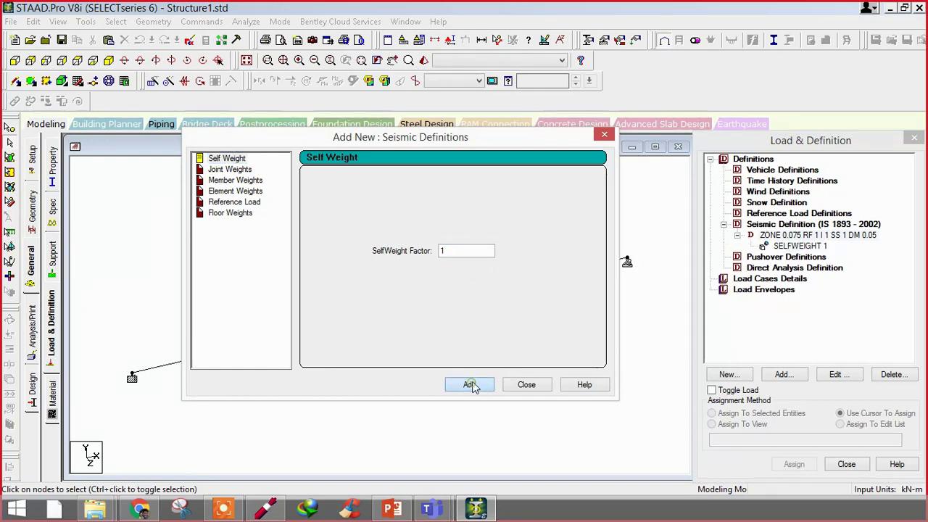
click(525, 385)
Step: Review the seismic definition's zone and self weight entries and the other weight types, such as Element Weights, without adding any
click(807, 236)
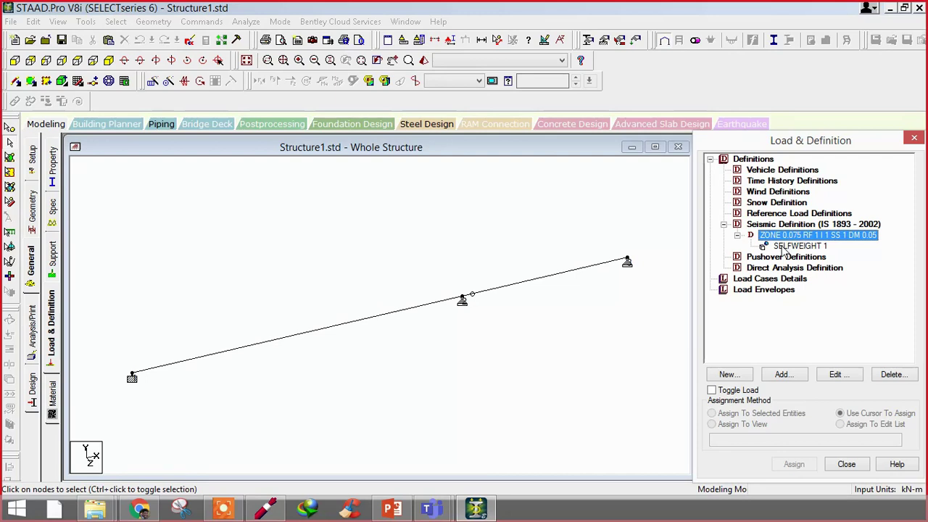
click(785, 246)
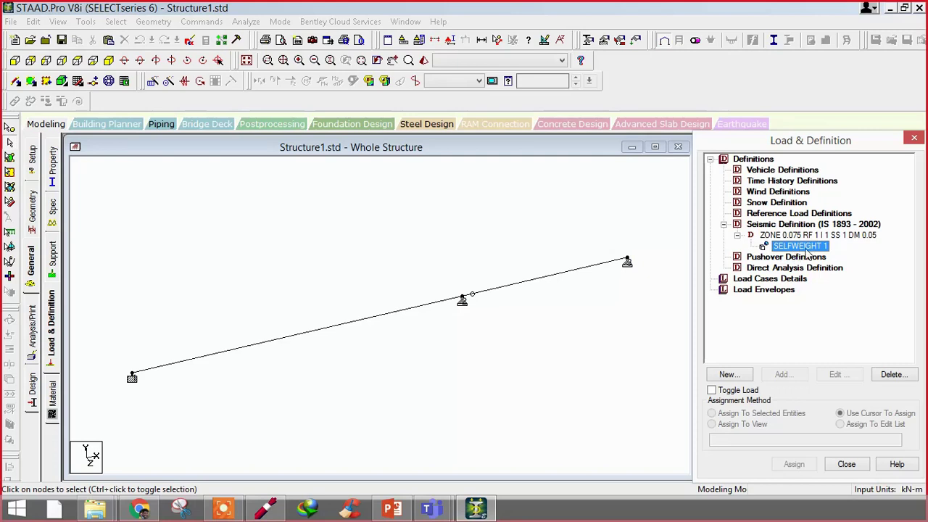
click(761, 234)
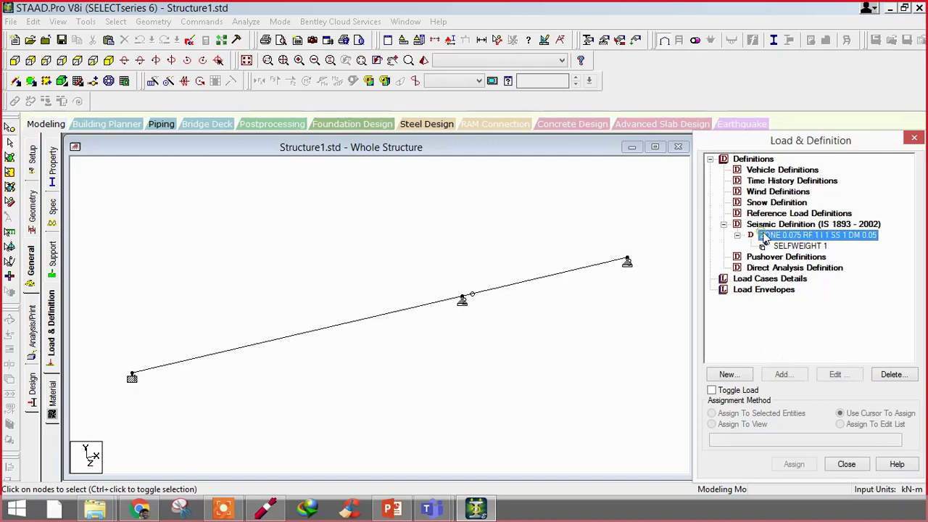
click(783, 374)
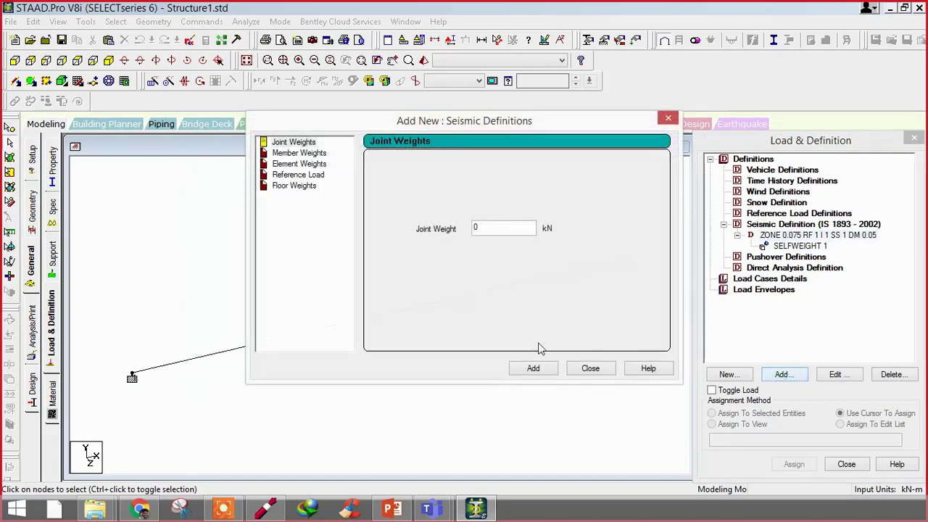
click(298, 164)
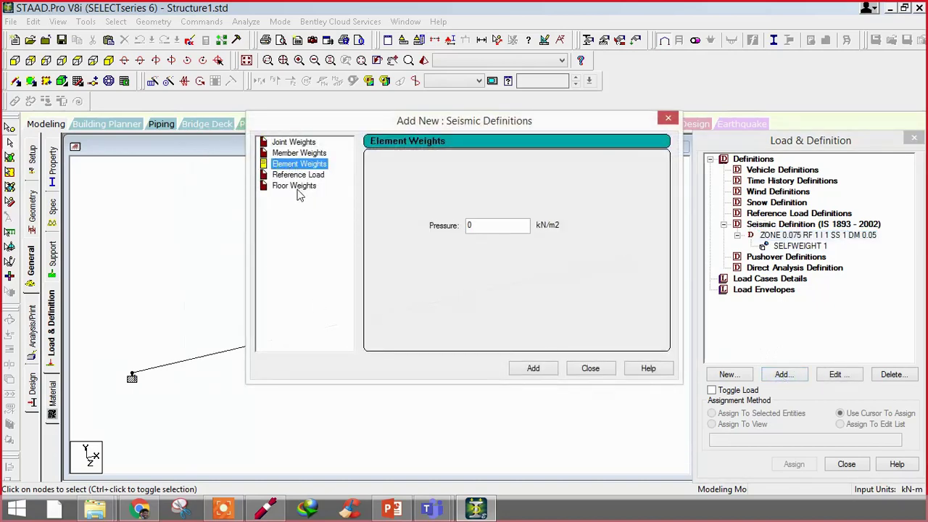
click(590, 368)
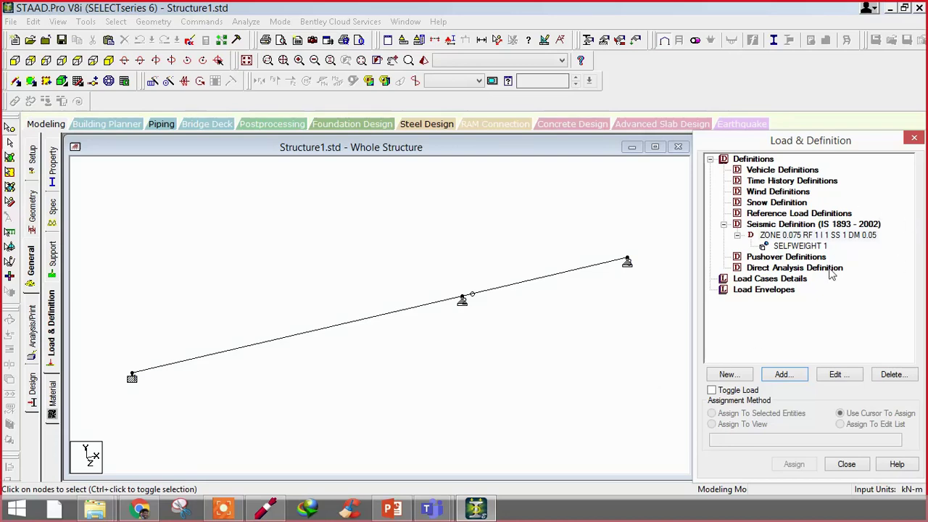
Step: Review the wind intensity inputs for SNiP 2.01.07-2011 and the primary load case form in a new definition, without adding anything
click(752, 159)
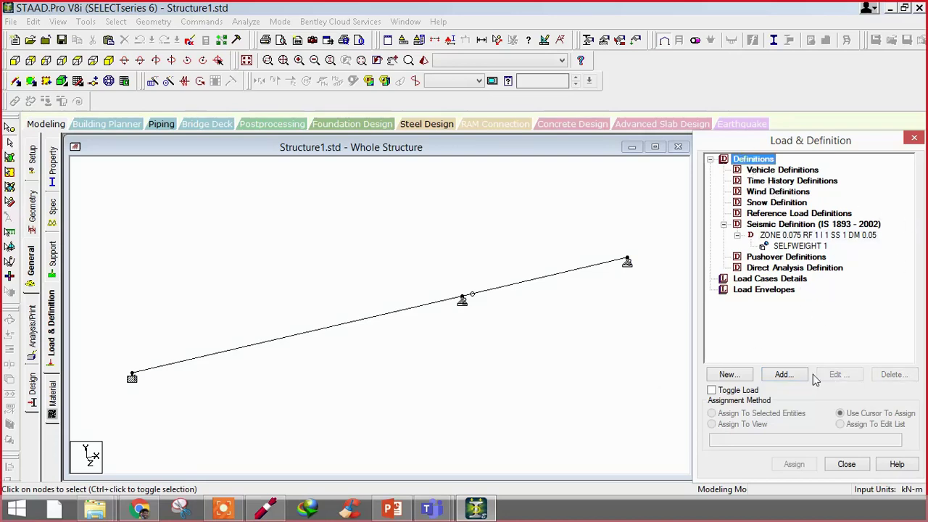
click(741, 374)
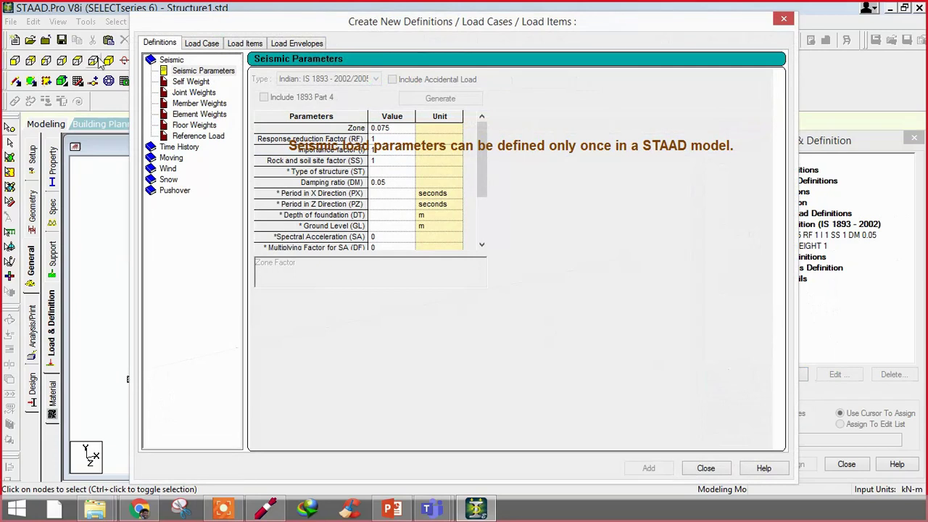
double_click(161, 63)
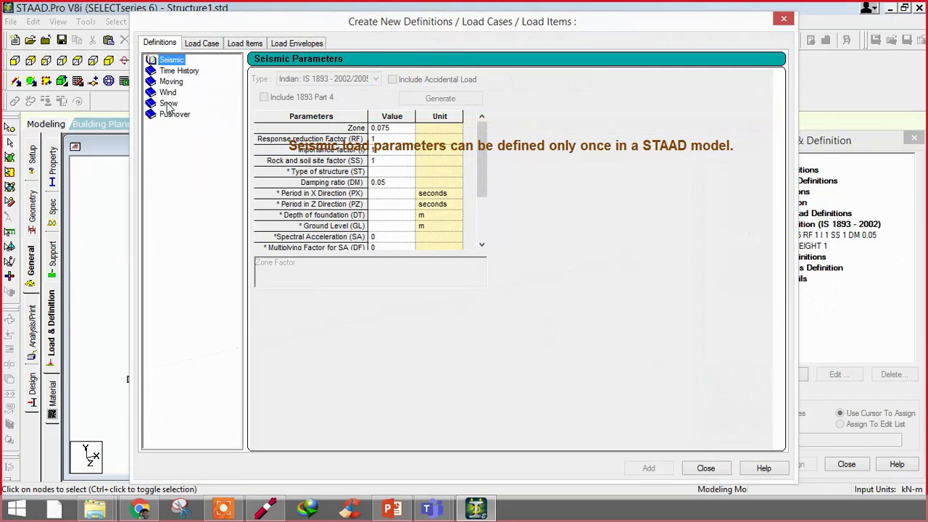
double_click(167, 93)
click(185, 104)
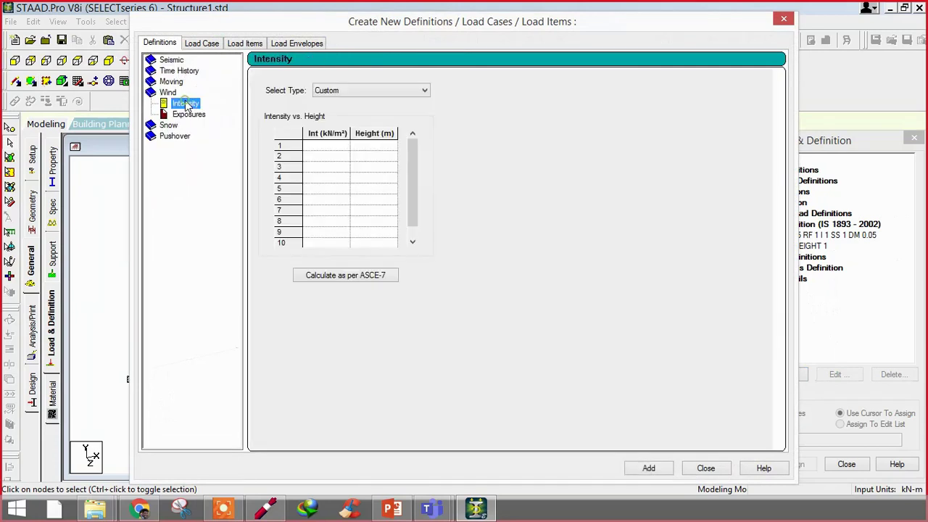
click(367, 92)
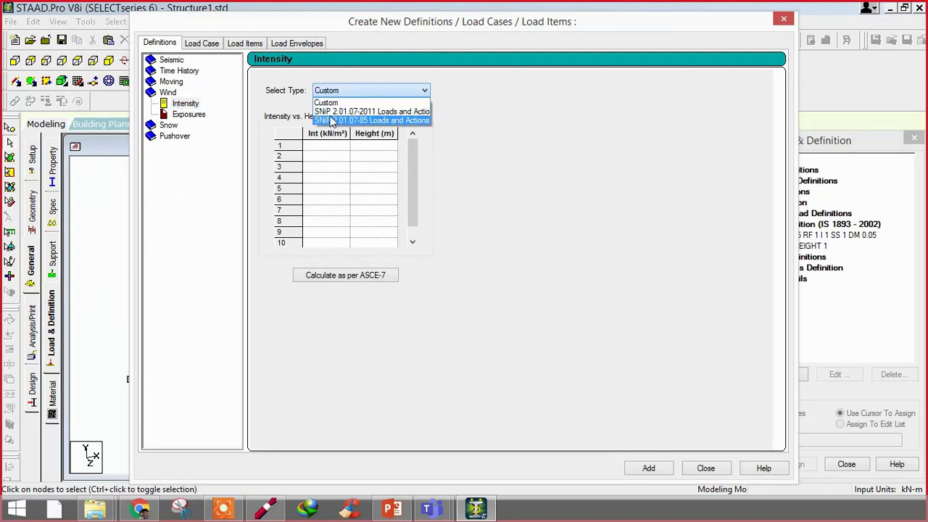
click(344, 112)
double_click(355, 134)
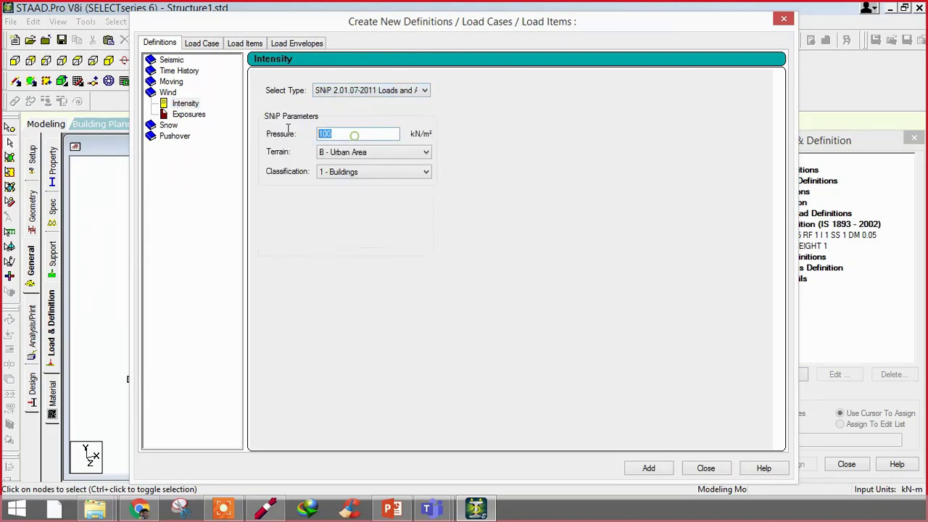
click(368, 153)
click(366, 149)
double_click(325, 134)
click(186, 116)
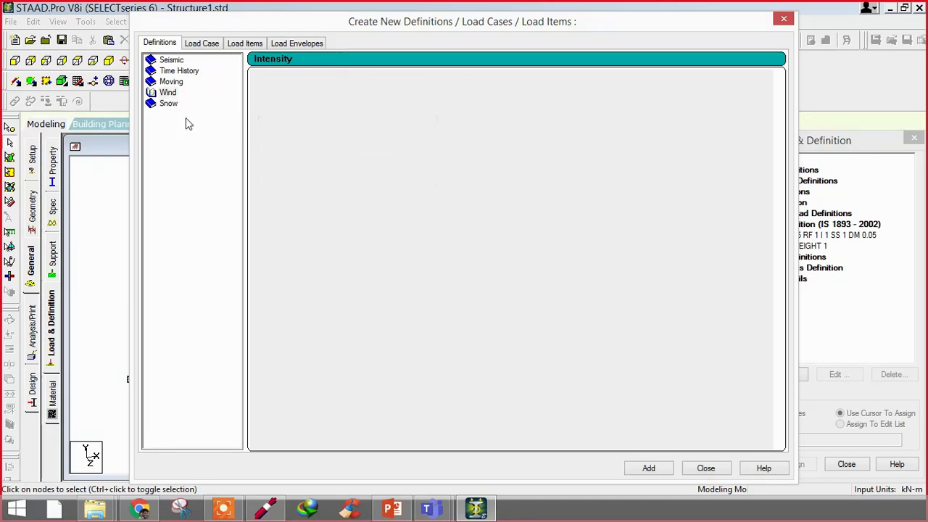
click(185, 103)
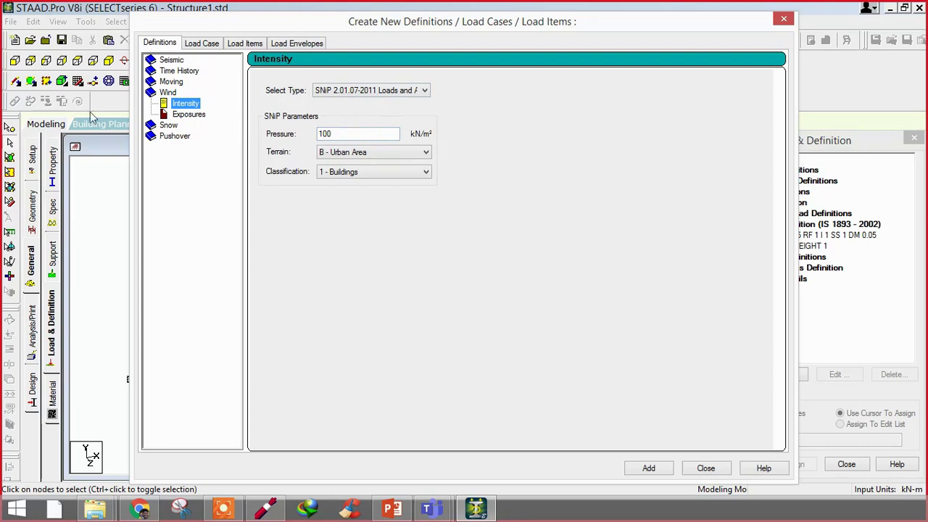
click(202, 43)
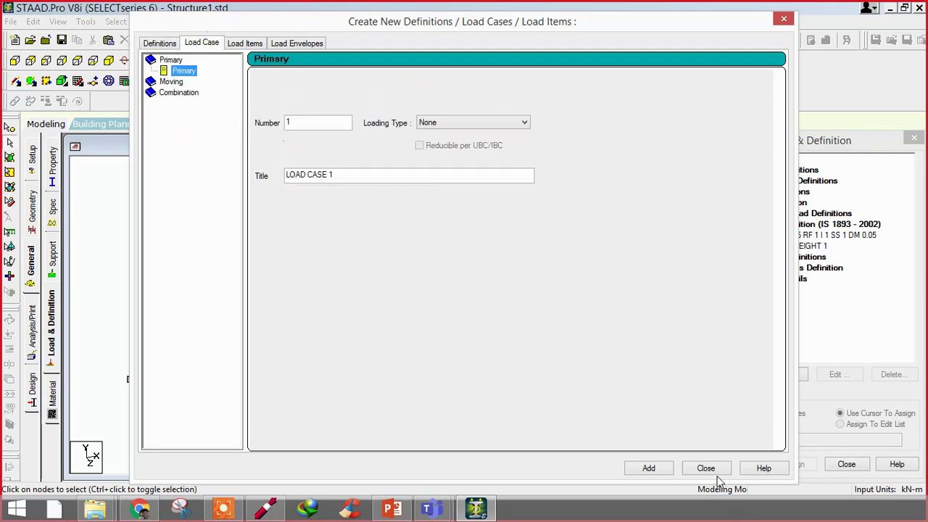
click(706, 467)
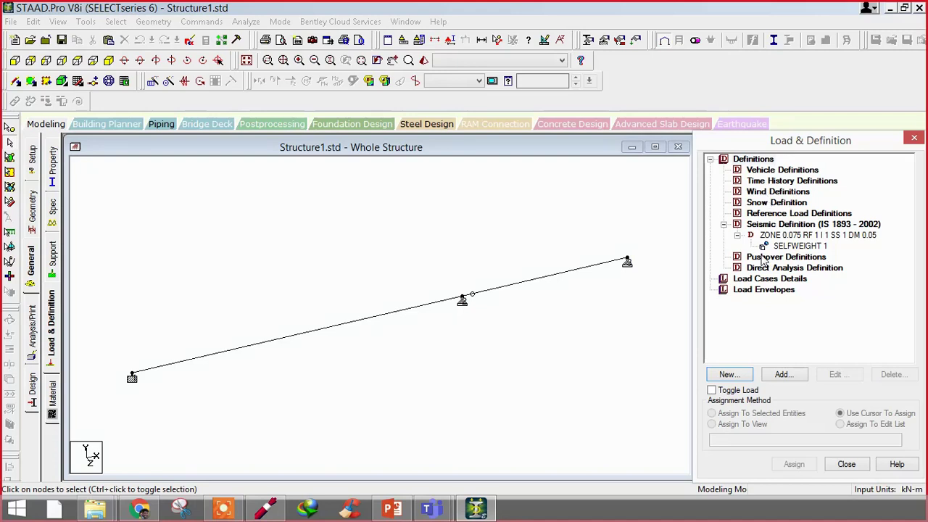
Step: Add primary load case 1 with loading type Dead and the title "LOAD CASE deadl load"
click(745, 281)
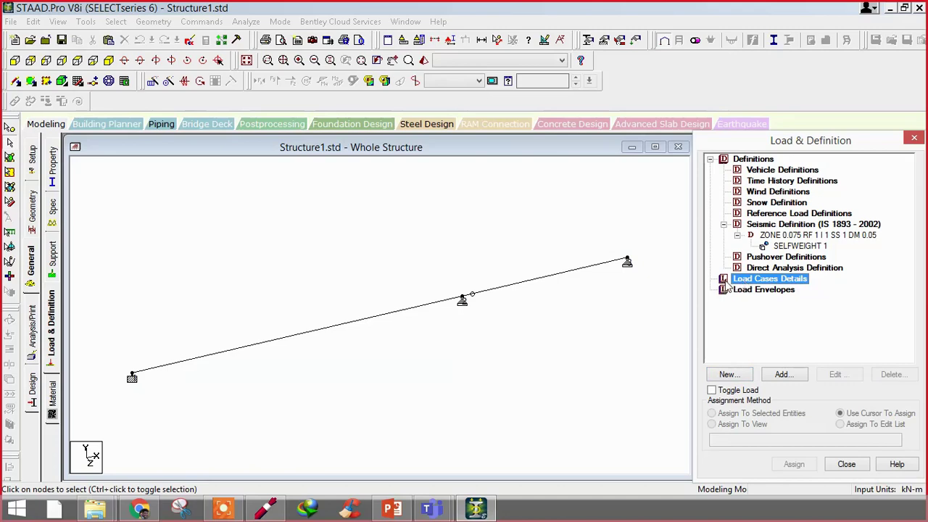
click(728, 374)
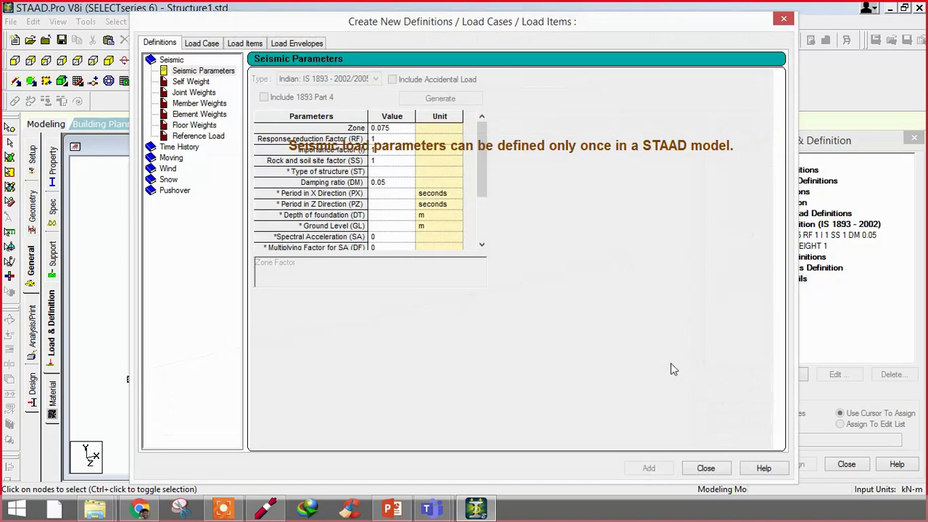
click(202, 43)
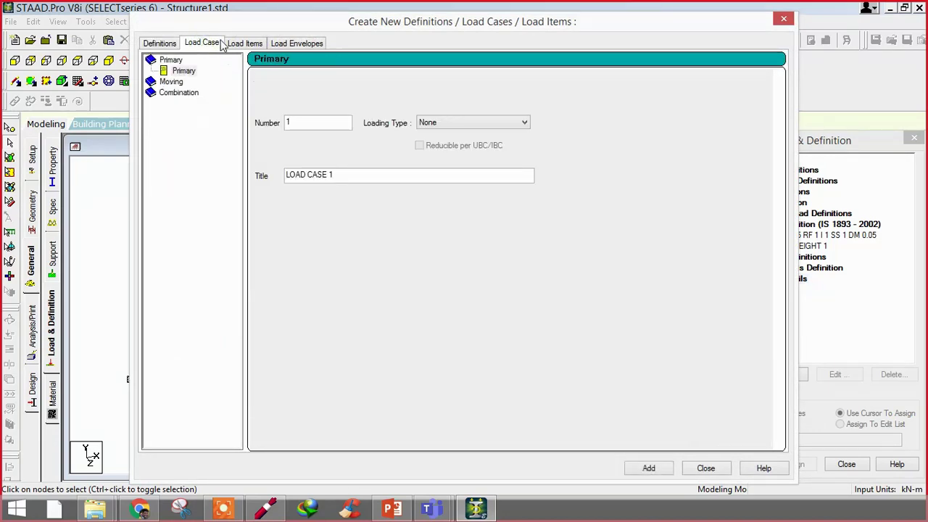
drag(250, 33, 208, 39)
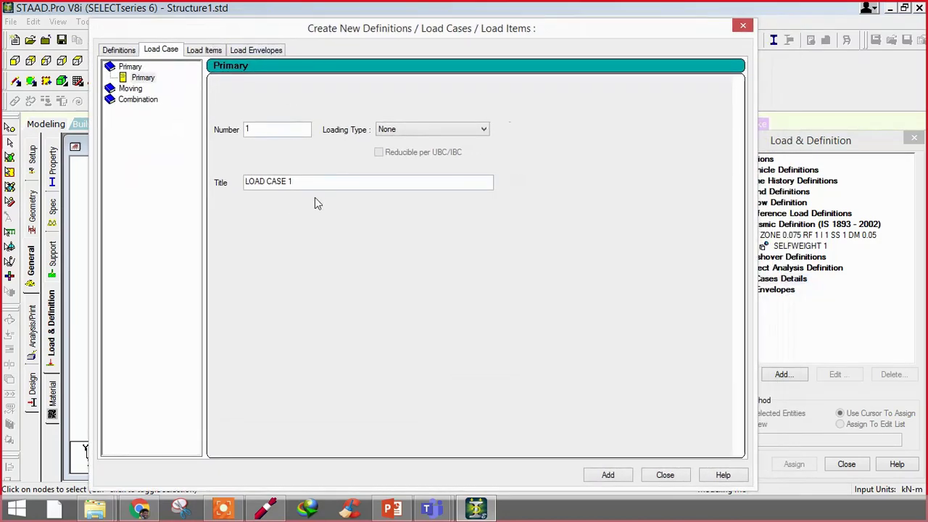
click(312, 183)
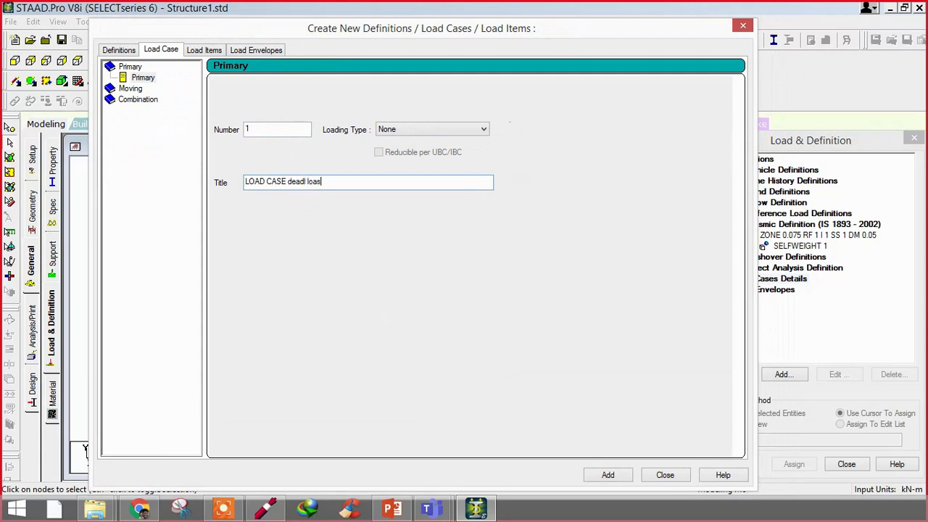
click(482, 129)
click(446, 143)
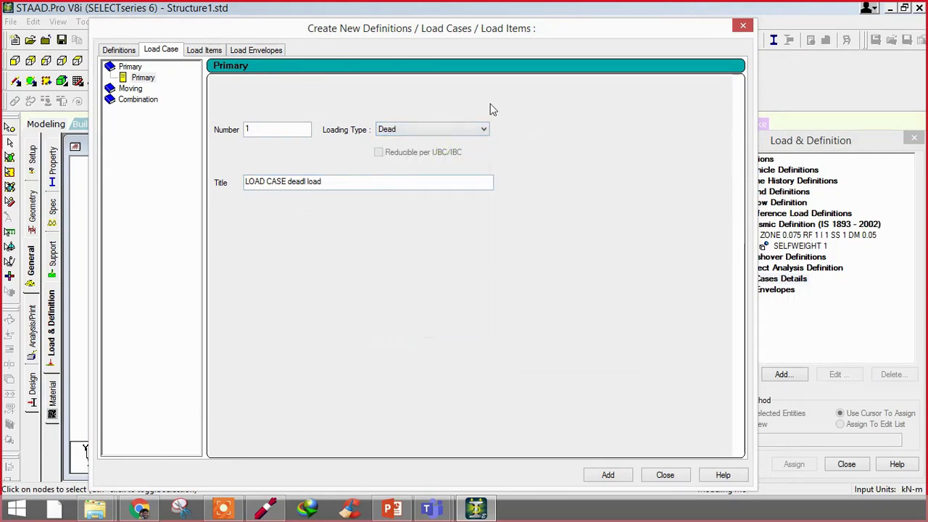
drag(394, 32, 324, 32)
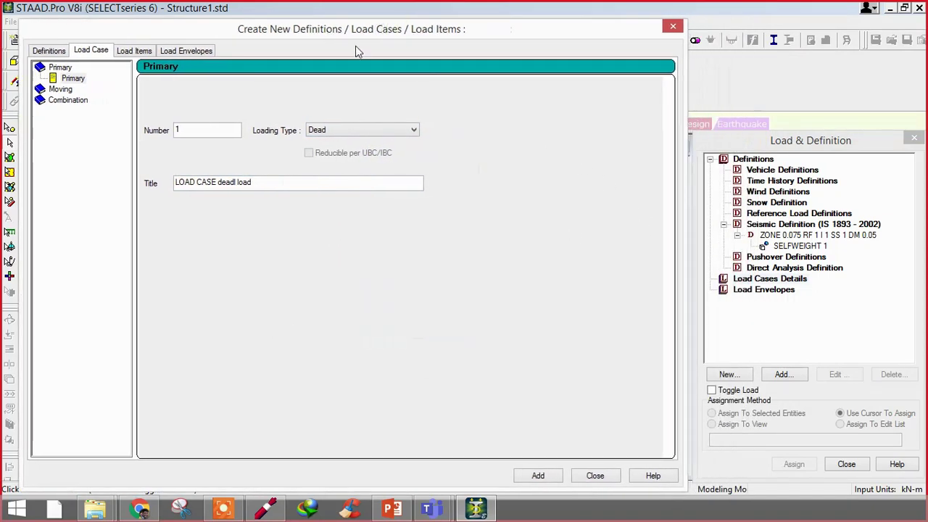
click(536, 475)
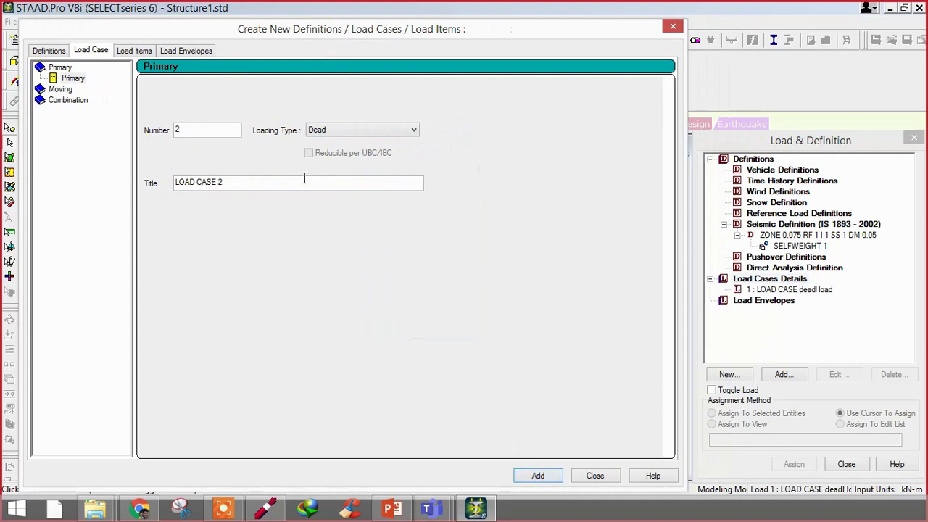
Step: Add primary load case 2 with loading type Live and the title "LOAD CASE livweload", and close the form
click(342, 131)
click(315, 151)
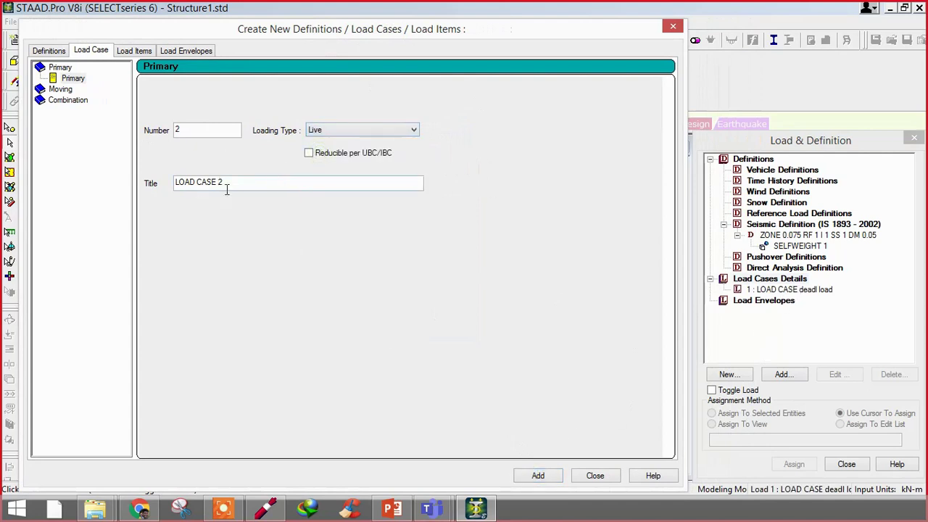
double_click(230, 183)
text(livweload)
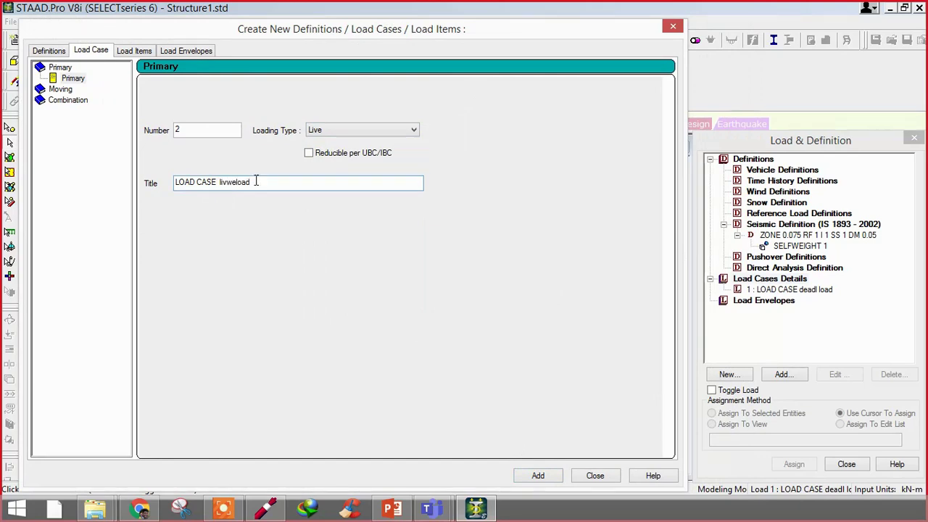
click(538, 476)
click(595, 476)
click(797, 300)
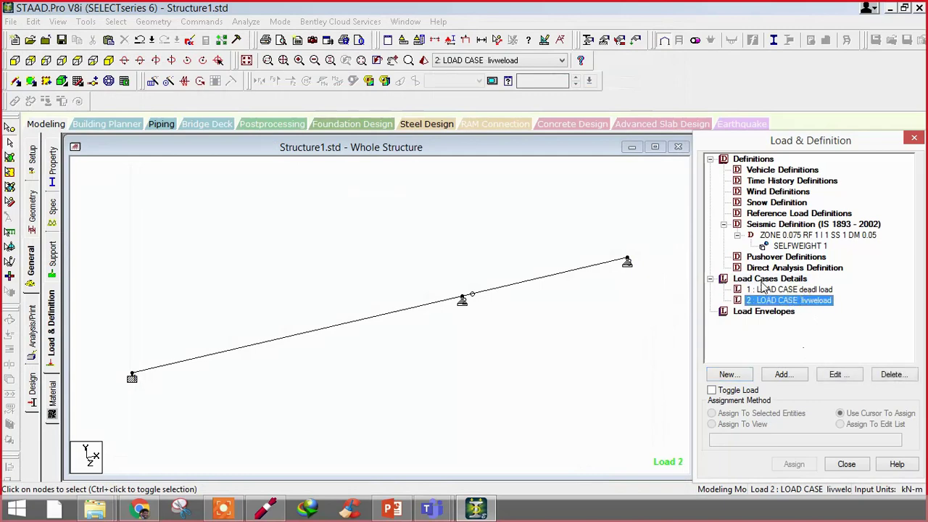
Step: Start a new Normal-type load combination and include the dead load case with a factor of 1.5
click(747, 374)
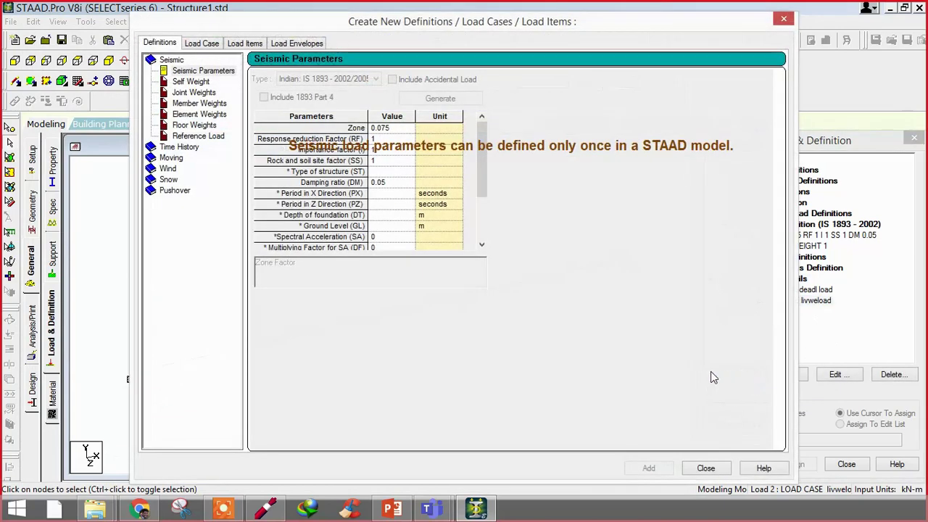
click(244, 44)
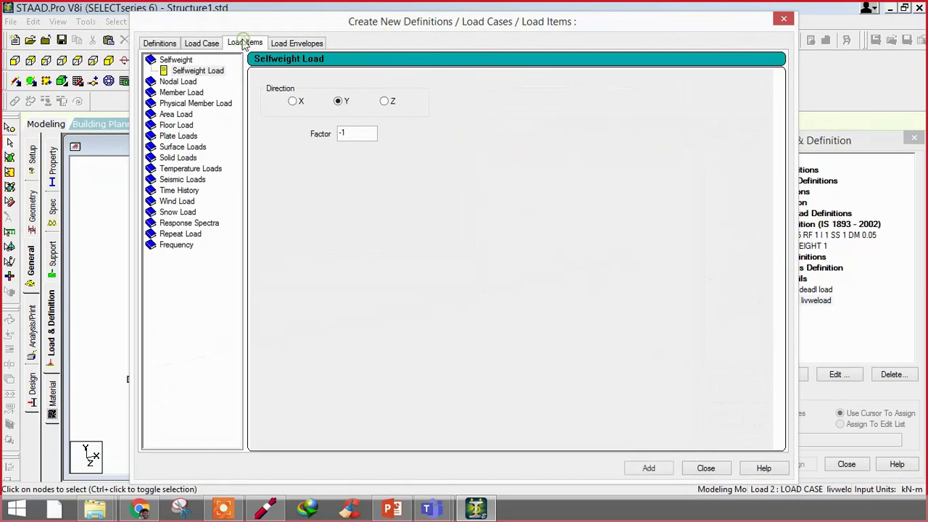
click(201, 45)
click(242, 44)
click(206, 45)
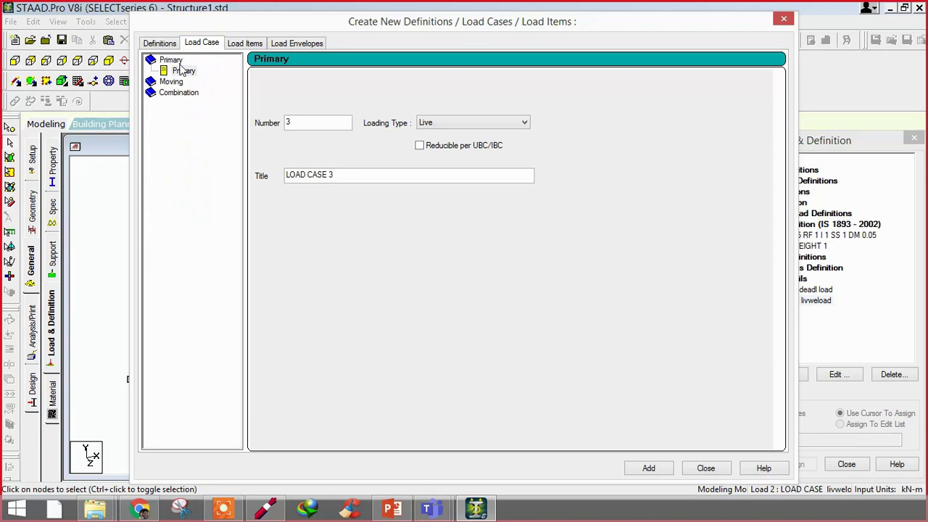
click(178, 92)
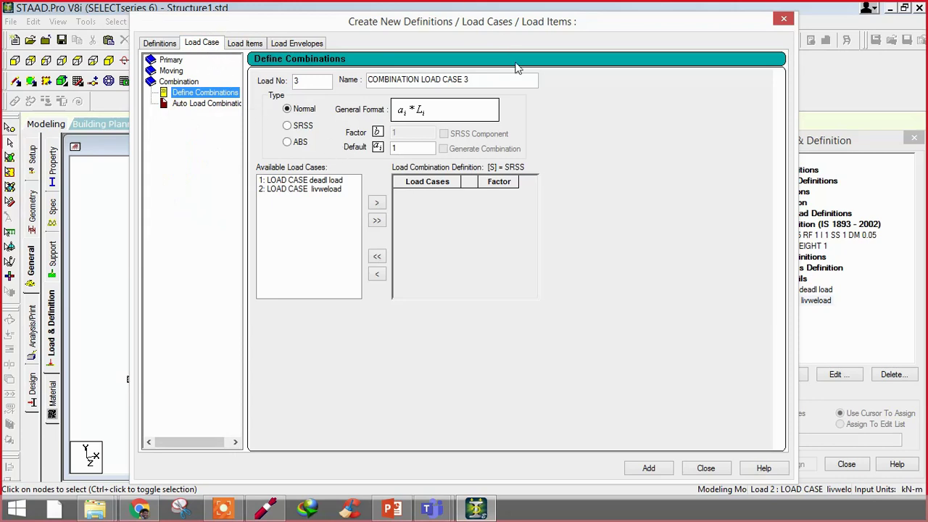
click(284, 181)
drag(284, 181, 285, 180)
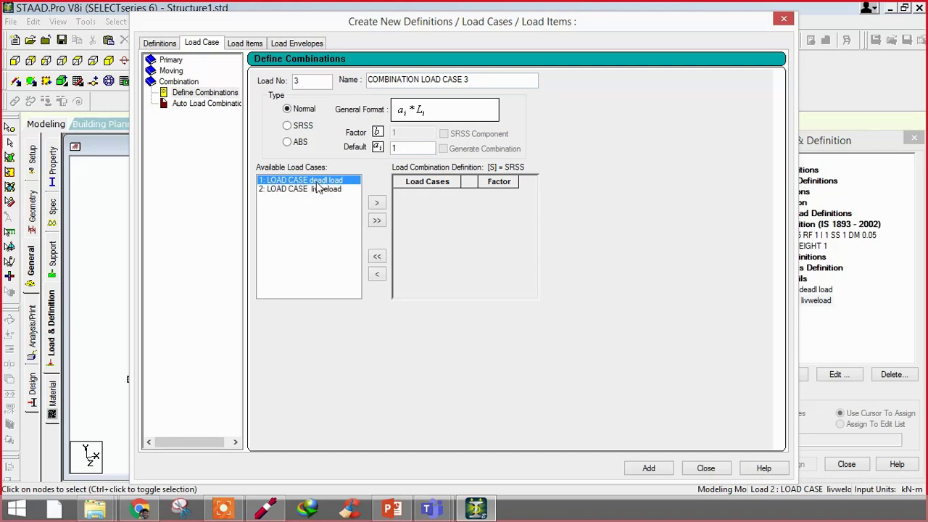
click(293, 191)
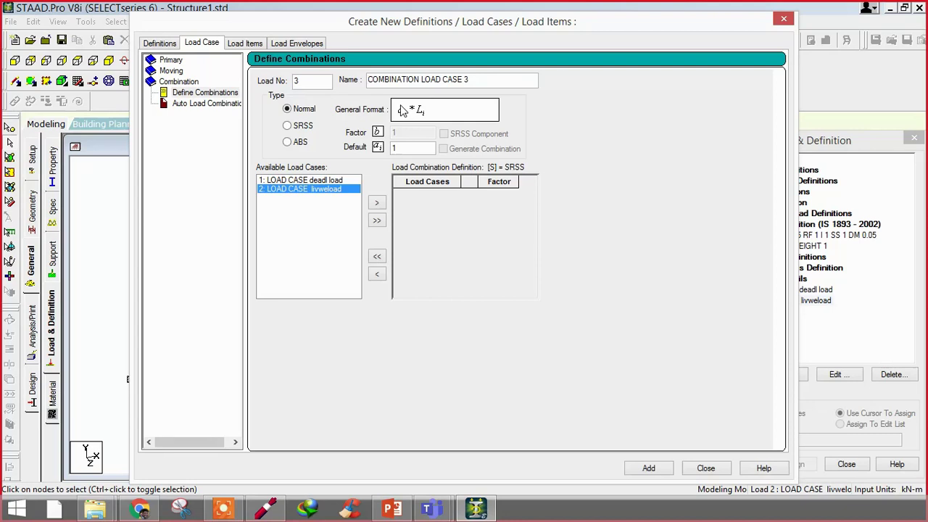
click(319, 181)
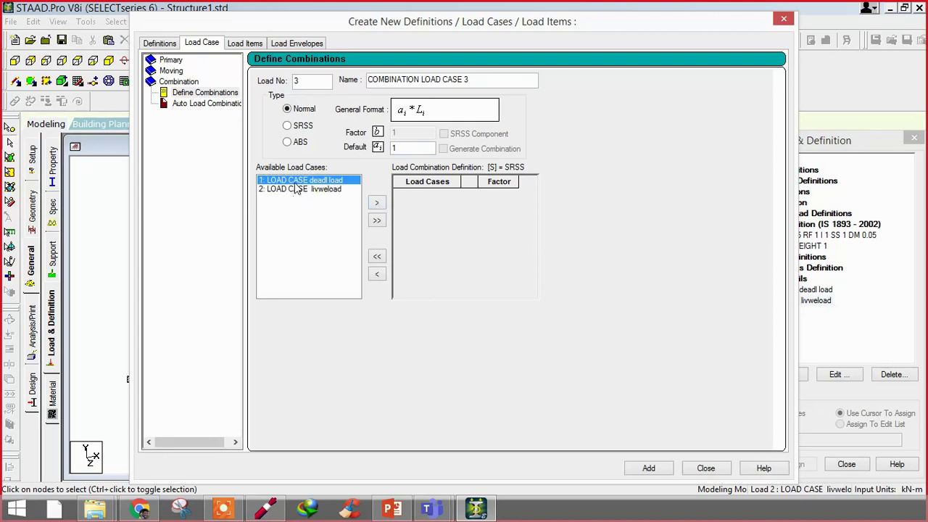
click(415, 150)
text(.5)
click(376, 202)
Step: Include the live load case with a factor of 1.2 and add the combination as "COMBINATION LOAD CASE 3"
click(325, 184)
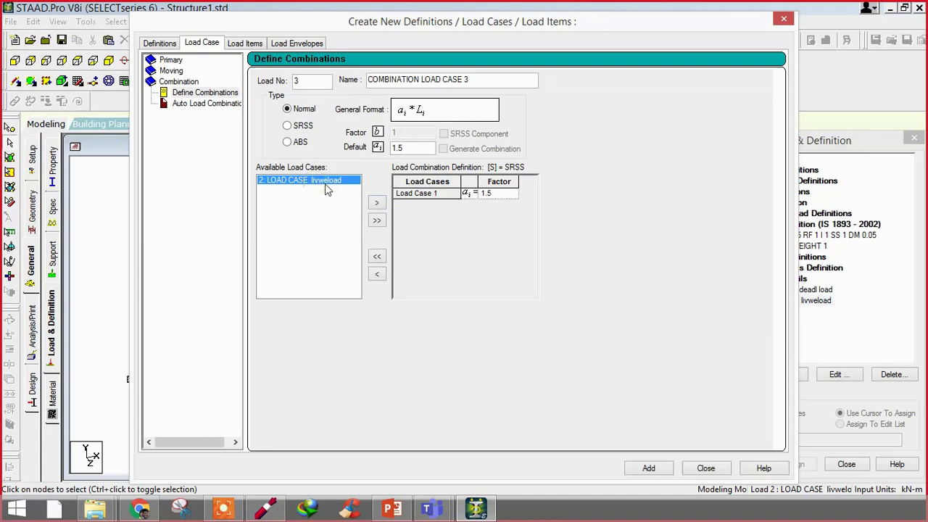
drag(432, 147, 381, 145)
text(1)
click(377, 203)
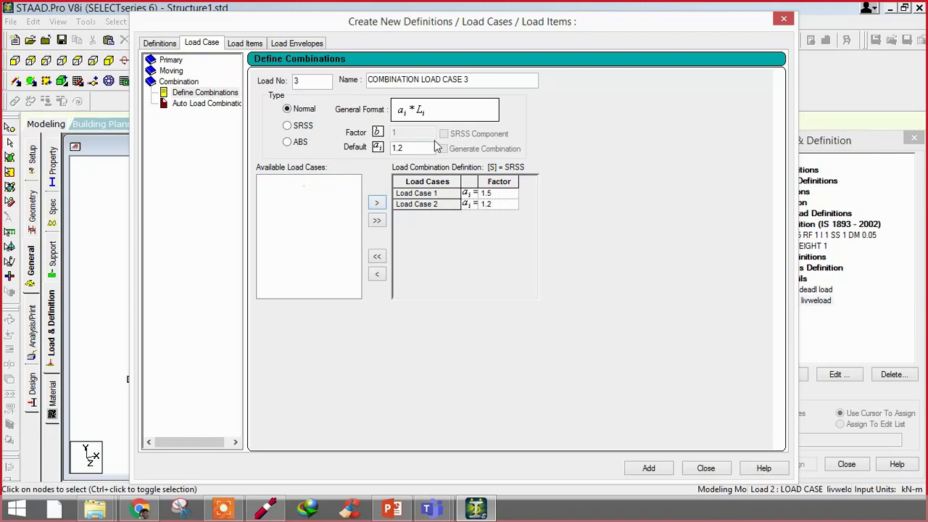
drag(477, 78, 373, 80)
click(471, 80)
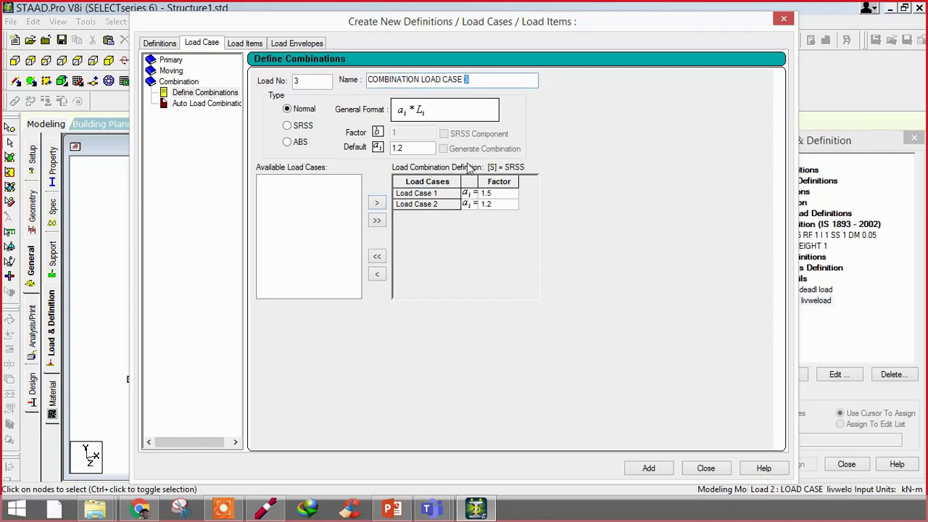
click(647, 468)
click(705, 468)
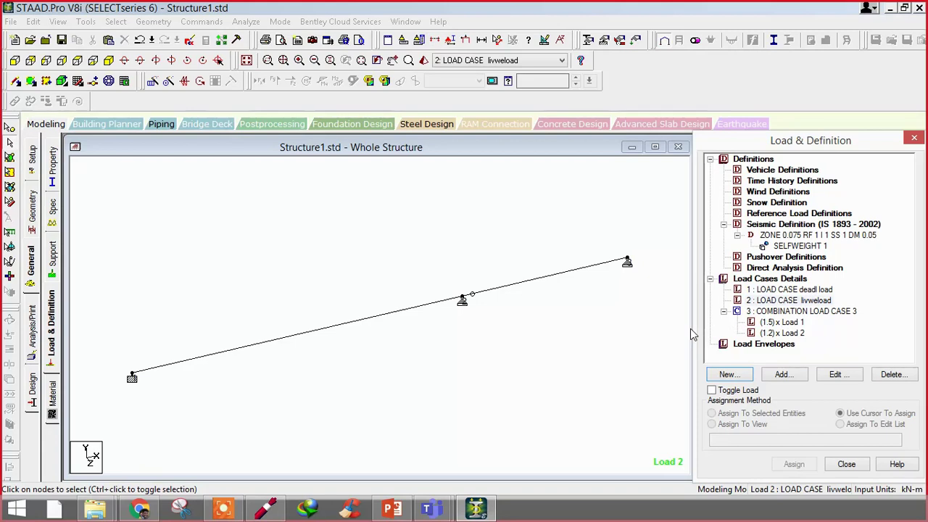
Step: Select the beam between the fixed support and the middle support
click(648, 351)
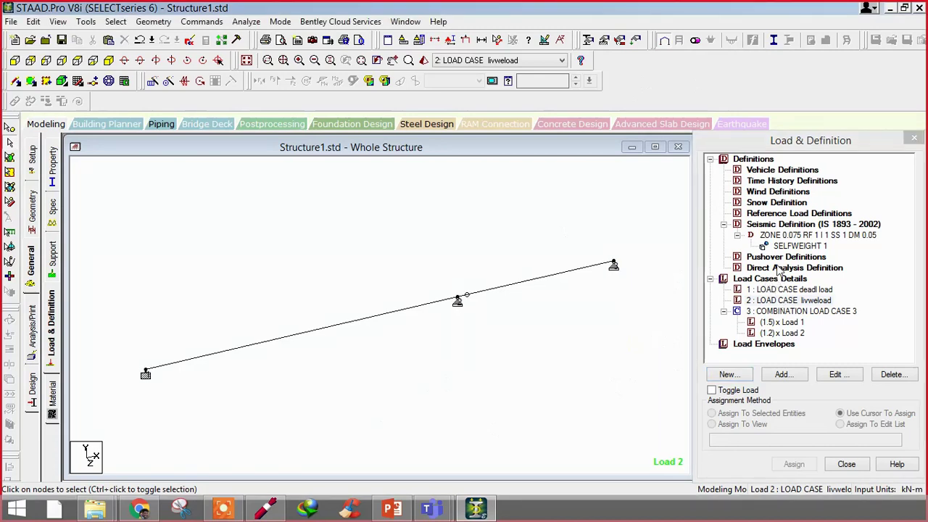
click(764, 346)
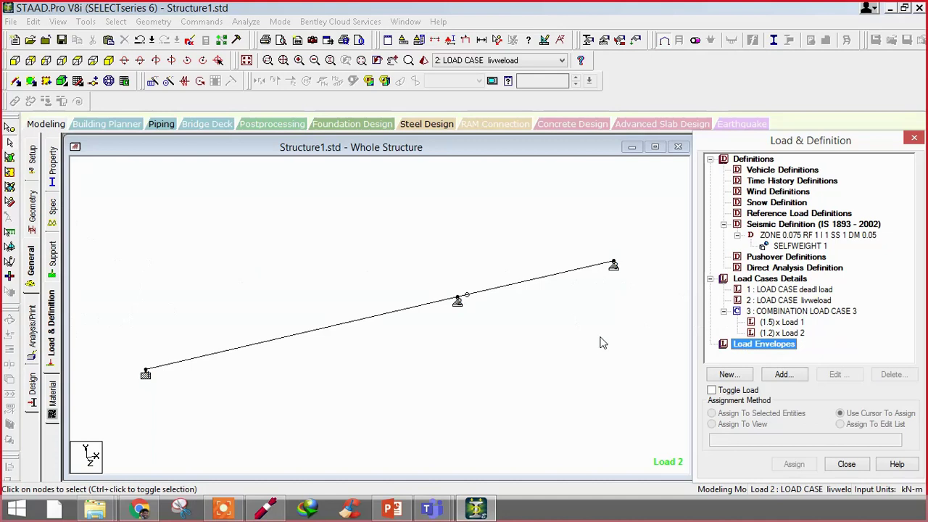
click(228, 354)
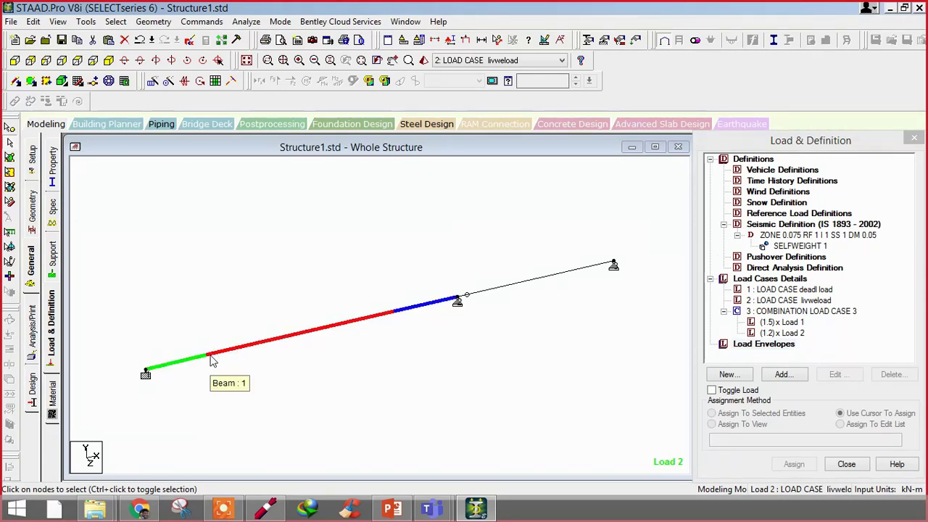
click(177, 360)
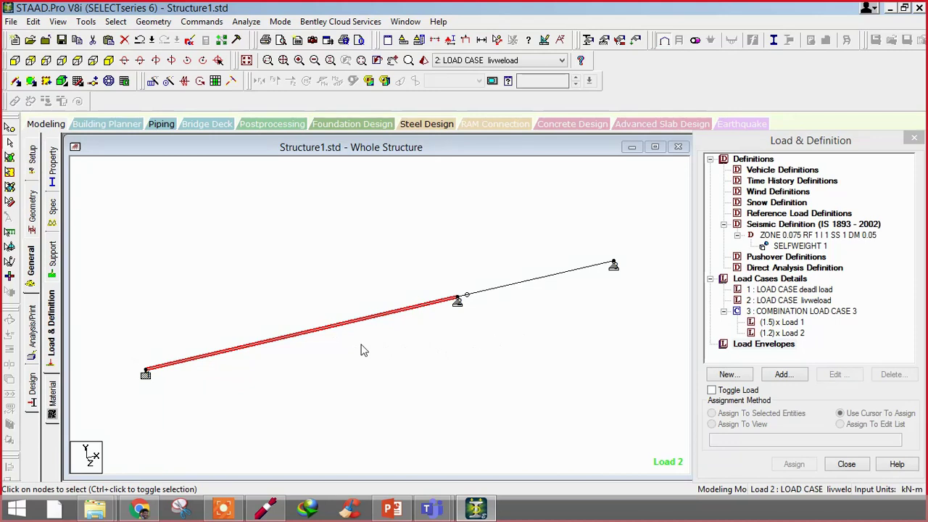
Step: Open a new load item form for the live load case, accept the auto save and save the modified structure
click(766, 301)
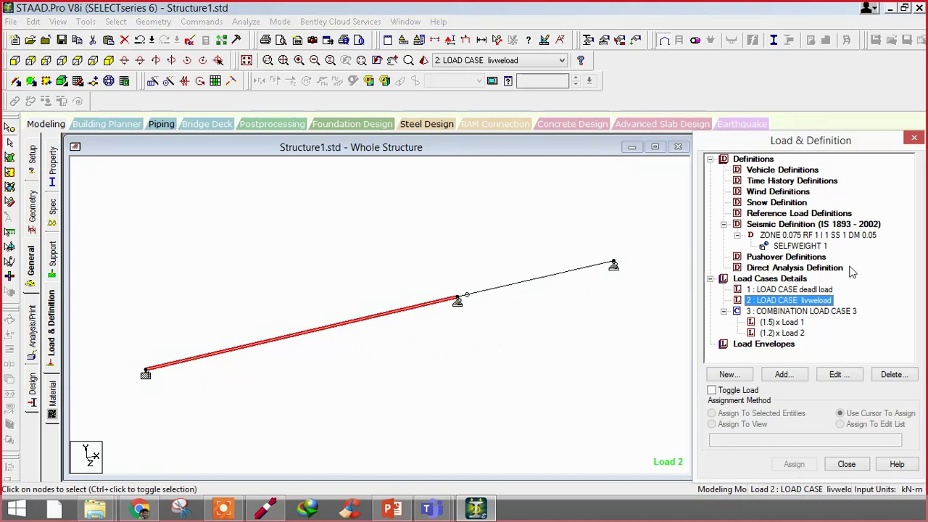
click(783, 374)
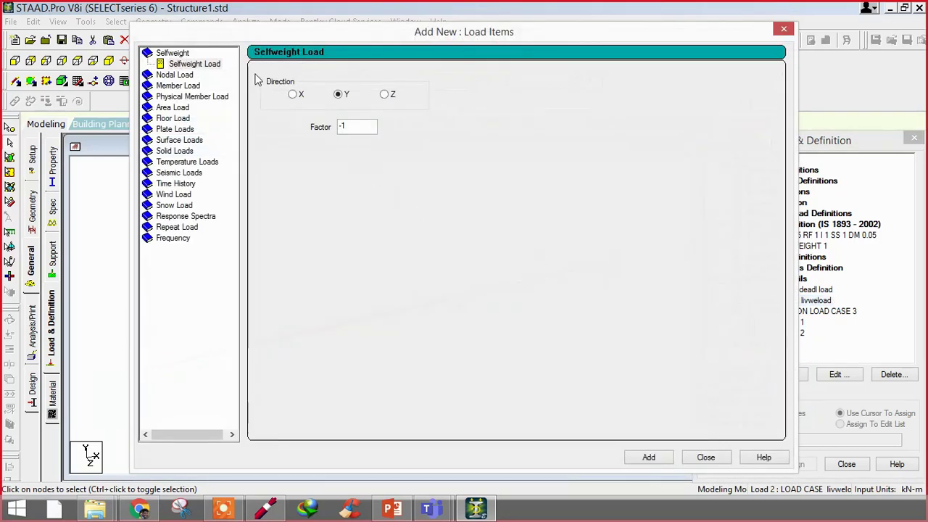
drag(192, 38, 636, 116)
middle_drag(204, 461, 172, 367)
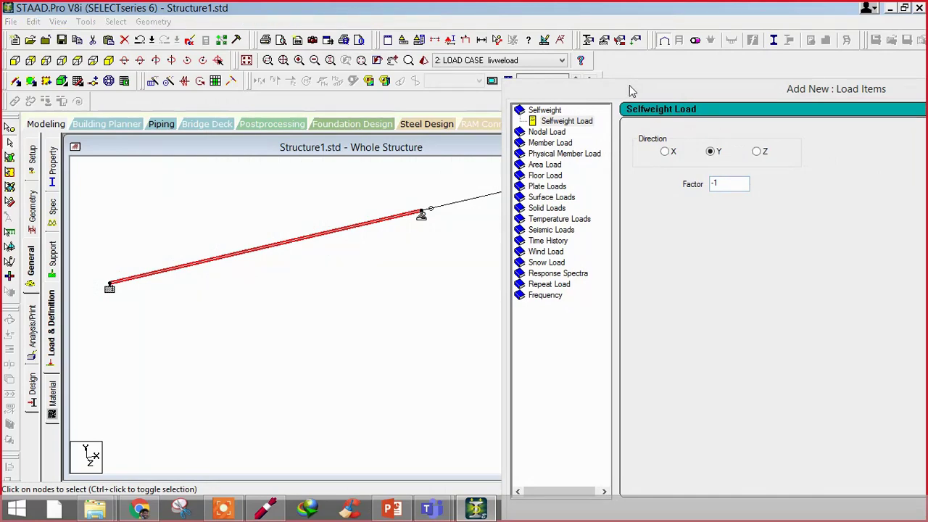
drag(633, 90, 382, 9)
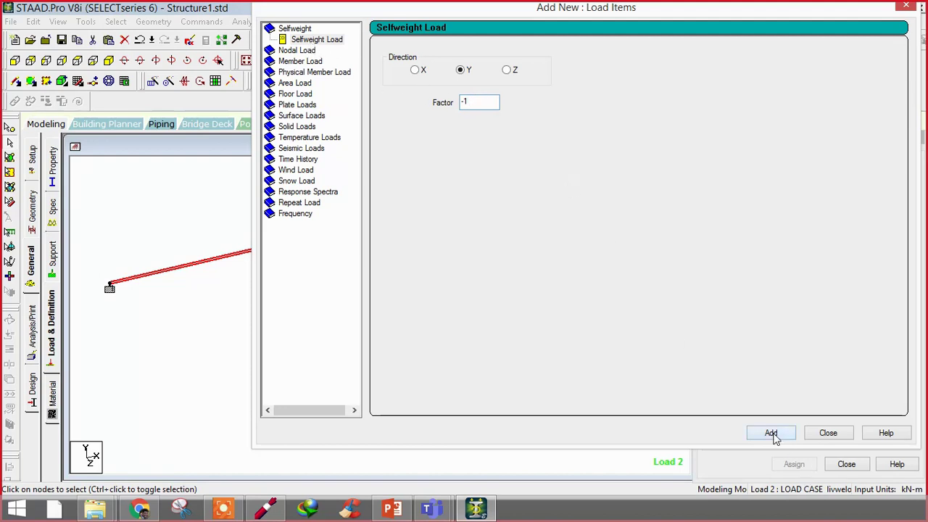
drag(542, 5, 455, 342)
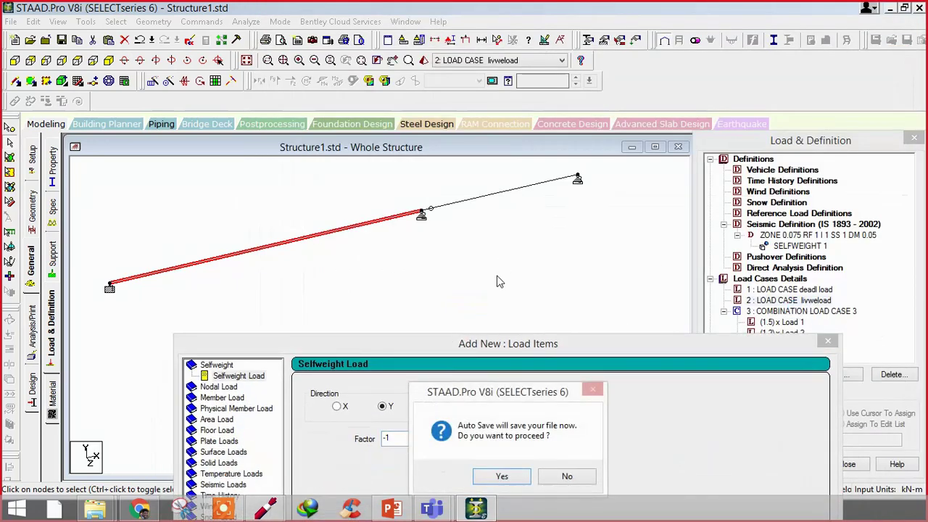
click(503, 476)
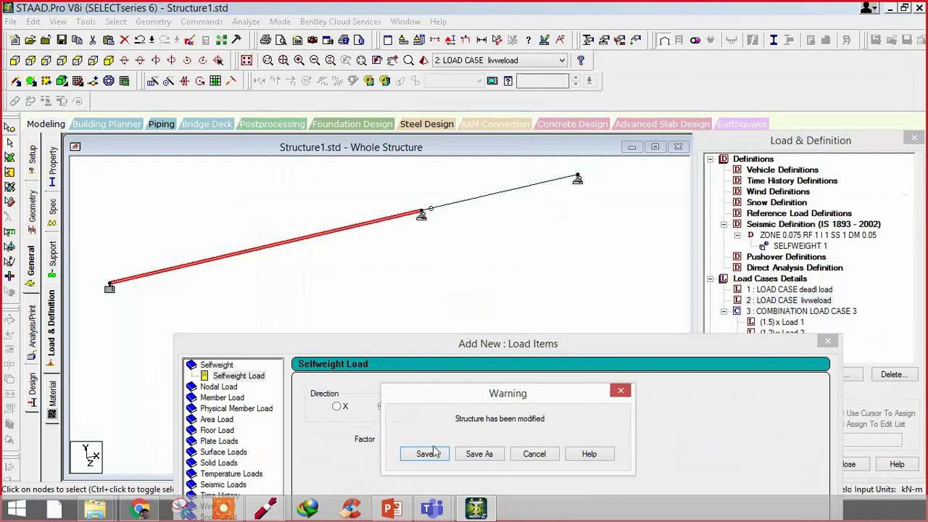
click(427, 453)
Step: Examine the member load types from Uniform Force through Fixed End and compare them with the selected beam
drag(381, 345, 517, 60)
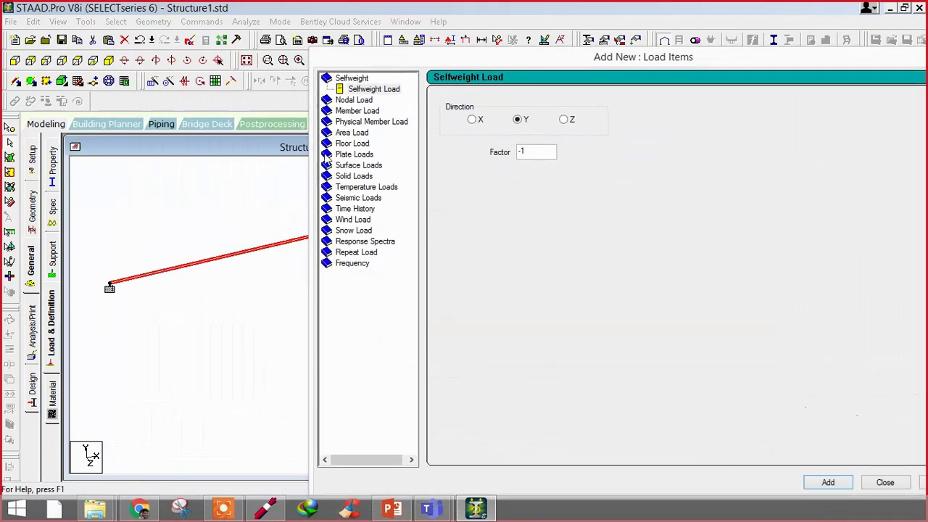
click(363, 110)
click(370, 110)
mouse_move(526, 56)
mouse_down()
mouse_move(318, 42)
mouse_move(528, 44)
mouse_move(514, 54)
mouse_up()
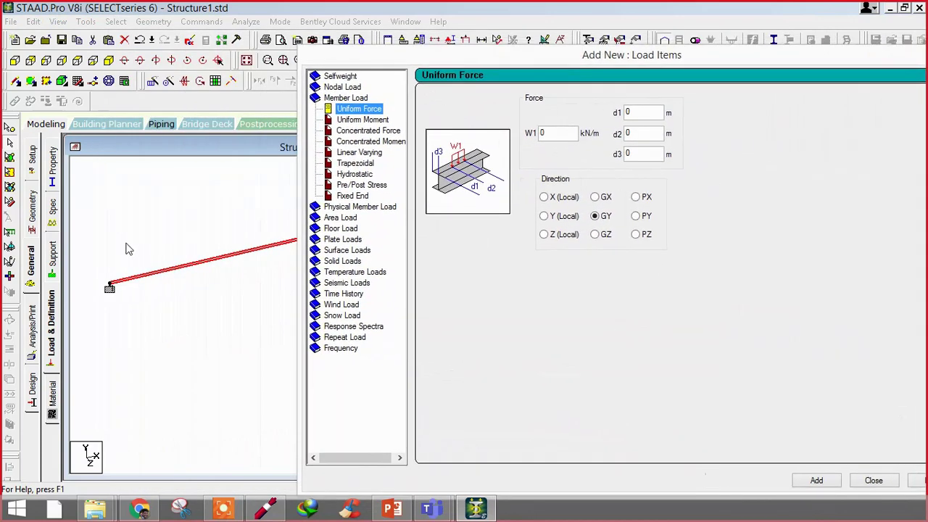
click(145, 281)
click(363, 120)
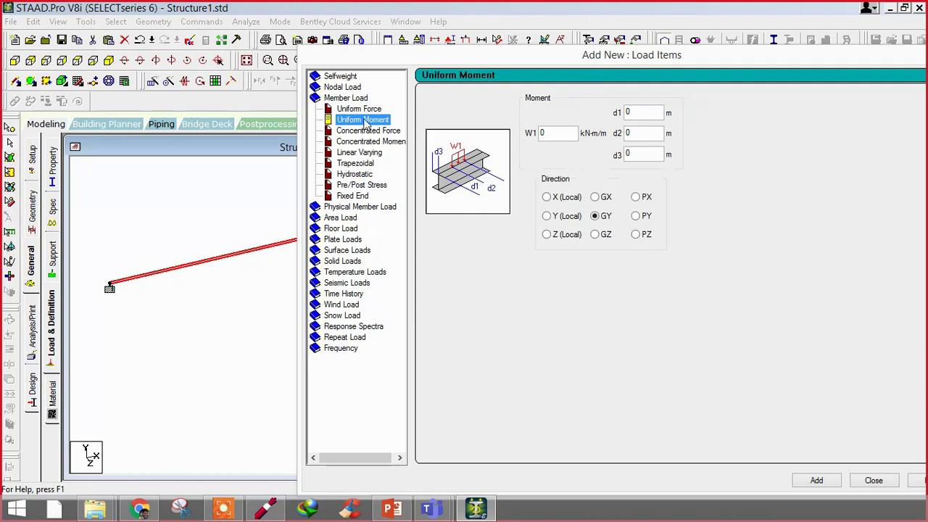
click(361, 130)
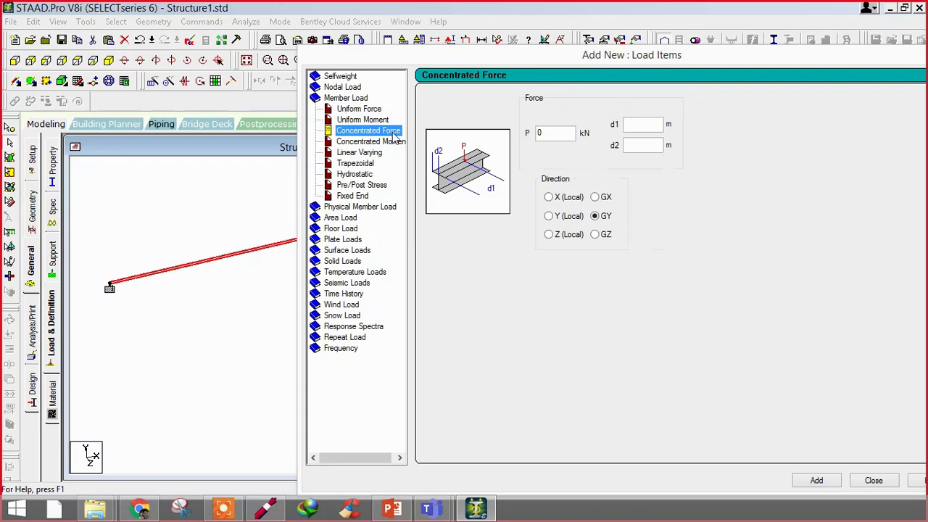
click(359, 153)
click(366, 142)
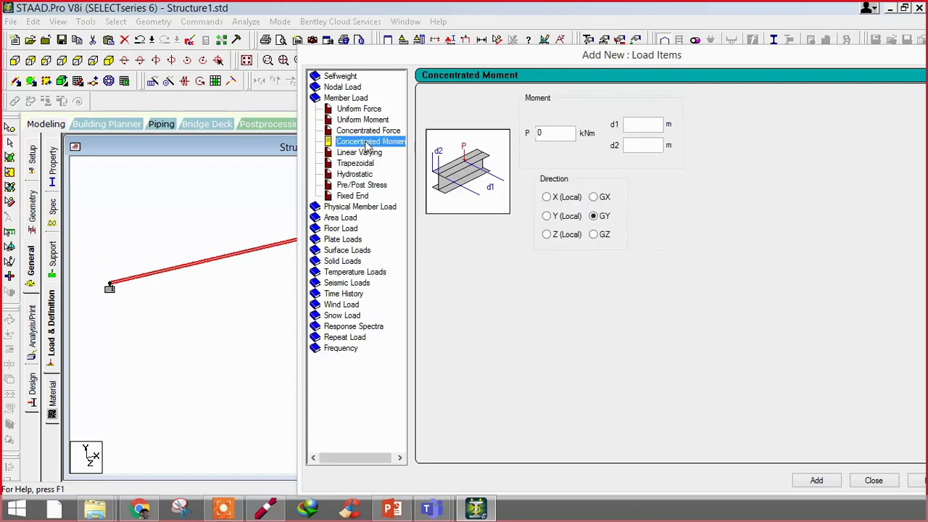
click(348, 154)
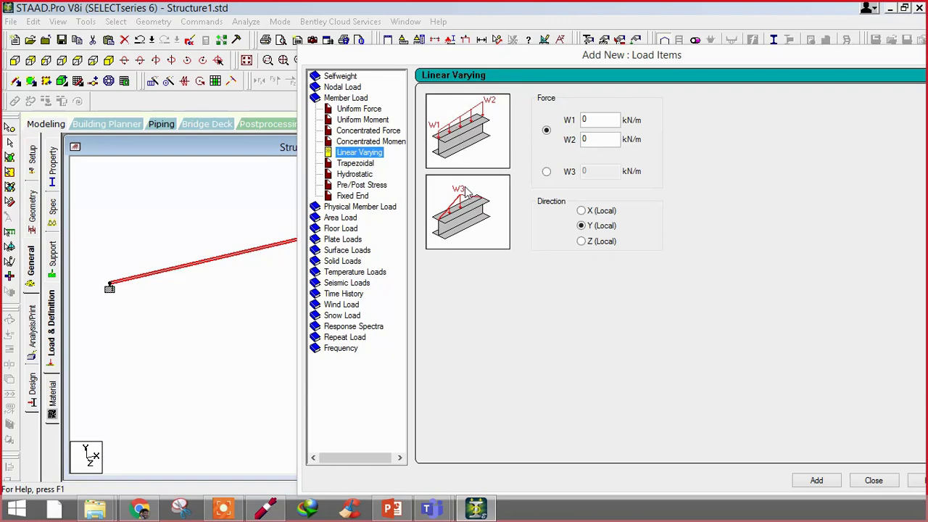
click(348, 165)
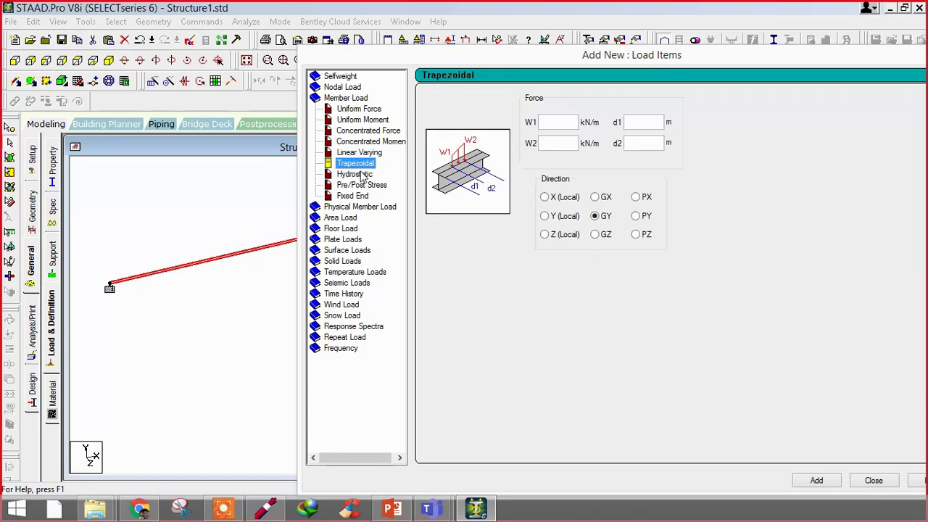
click(361, 174)
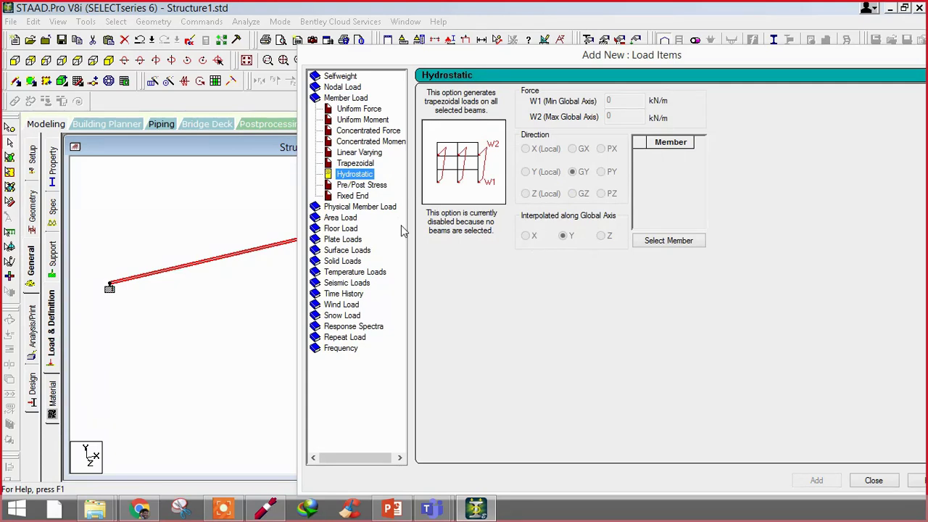
click(357, 187)
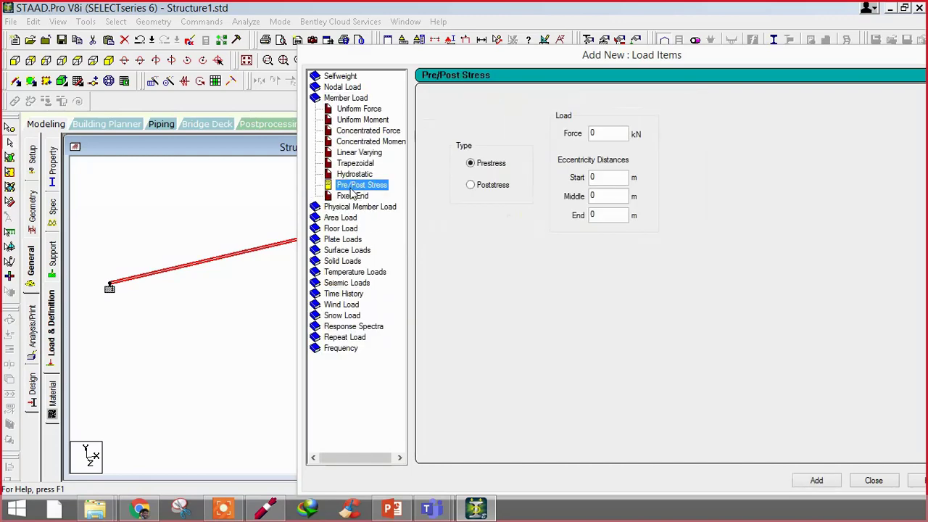
click(354, 196)
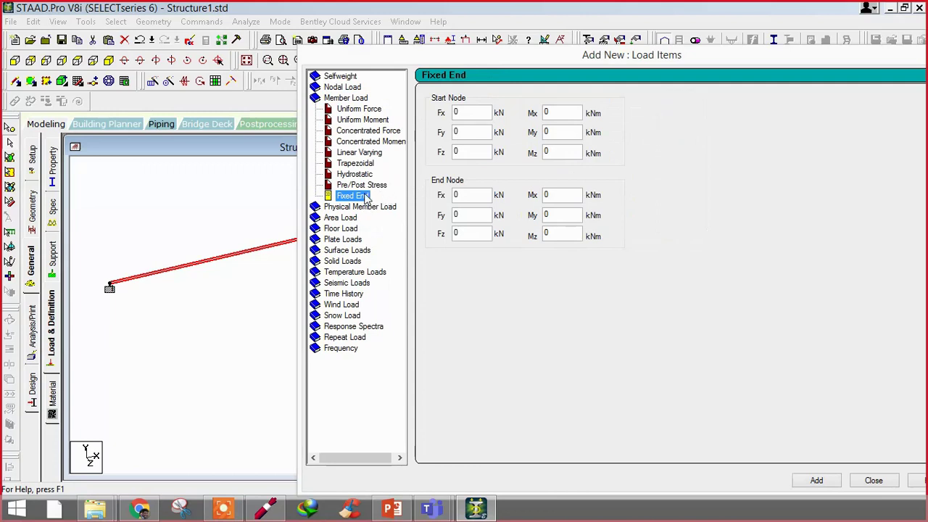
drag(325, 59, 306, 418)
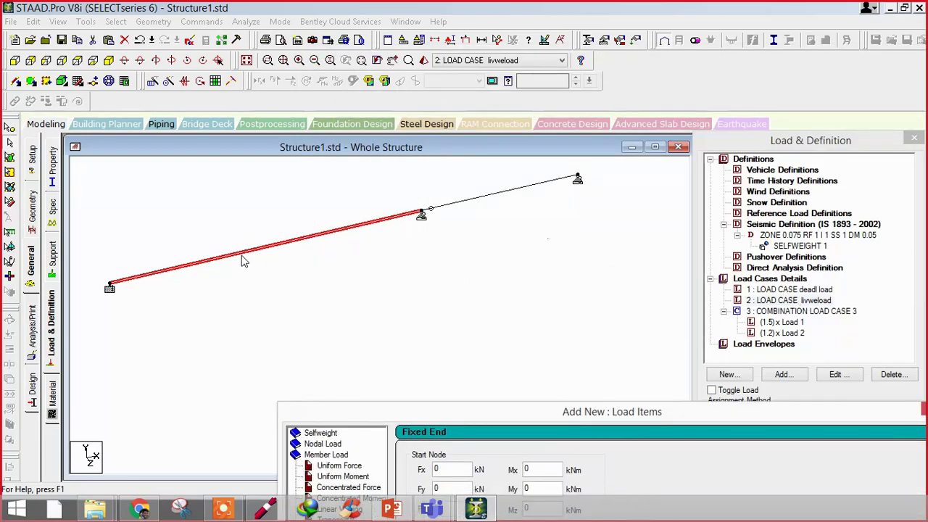
drag(421, 410, 311, 34)
Step: Choose the Uniform Force member load for the live load case and set W1 to -5 kN/m
click(229, 83)
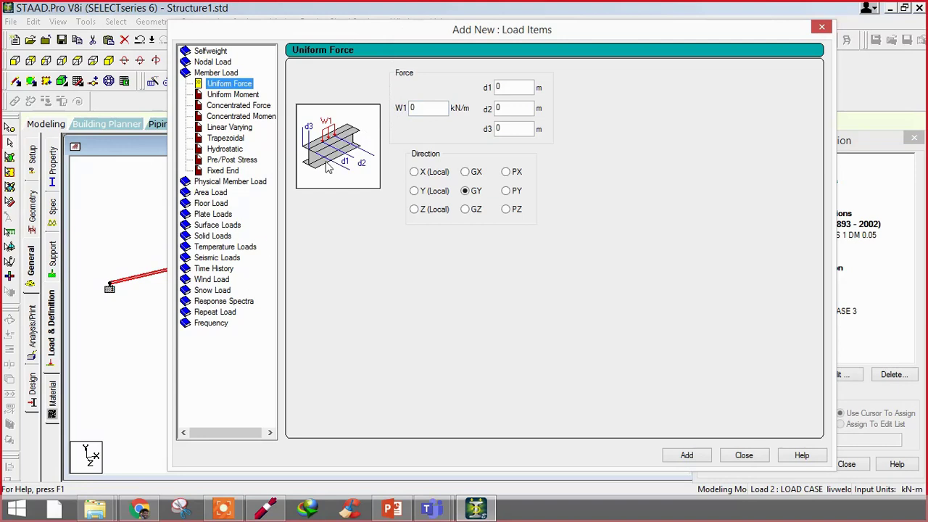
click(231, 95)
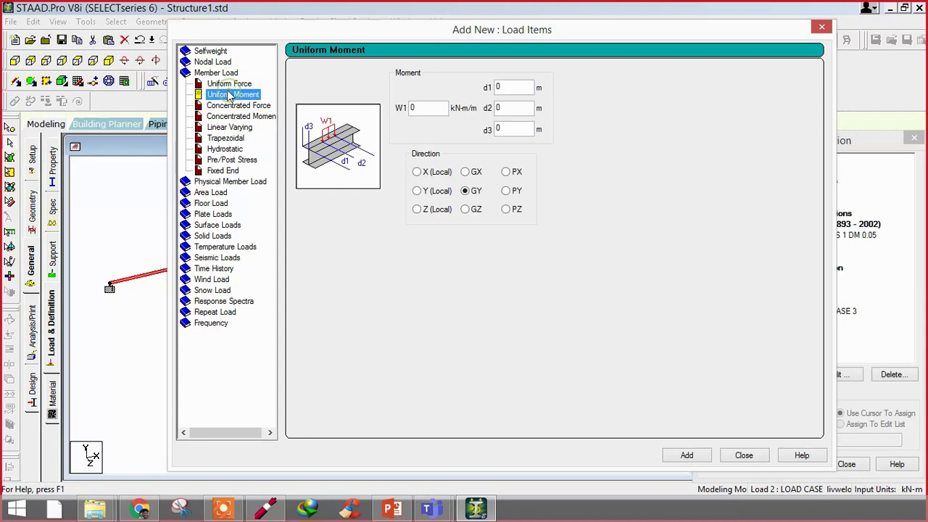
click(225, 85)
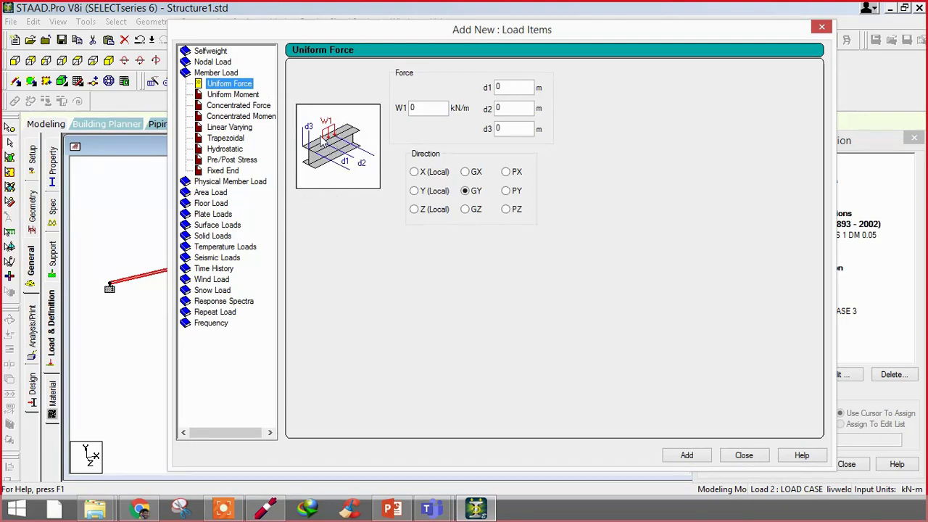
click(423, 105)
drag(423, 105, 404, 107)
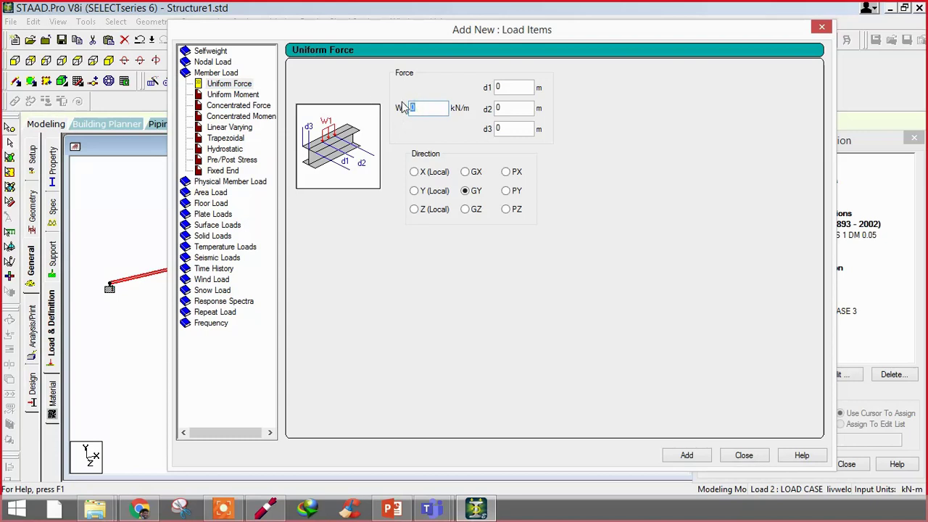
key(BackSpace)
text(-5)
double_click(429, 108)
click(499, 108)
double_click(518, 129)
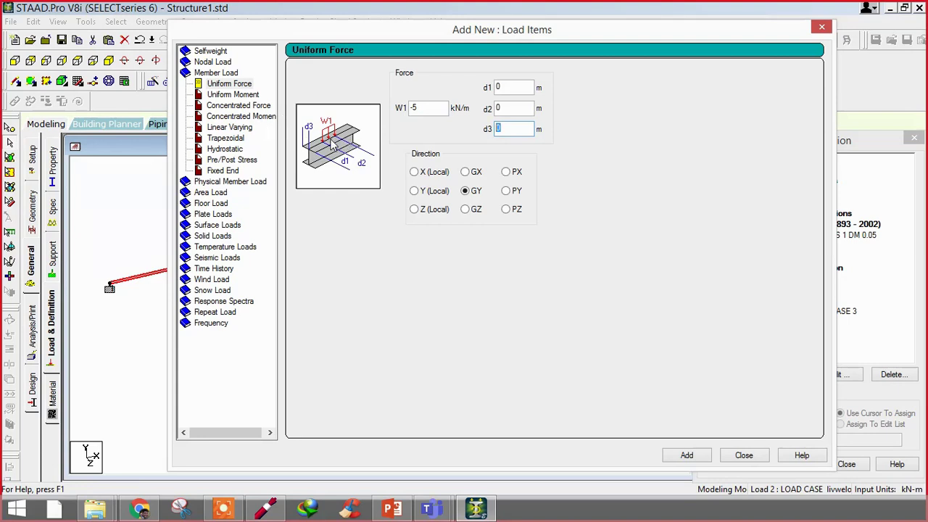
double_click(501, 86)
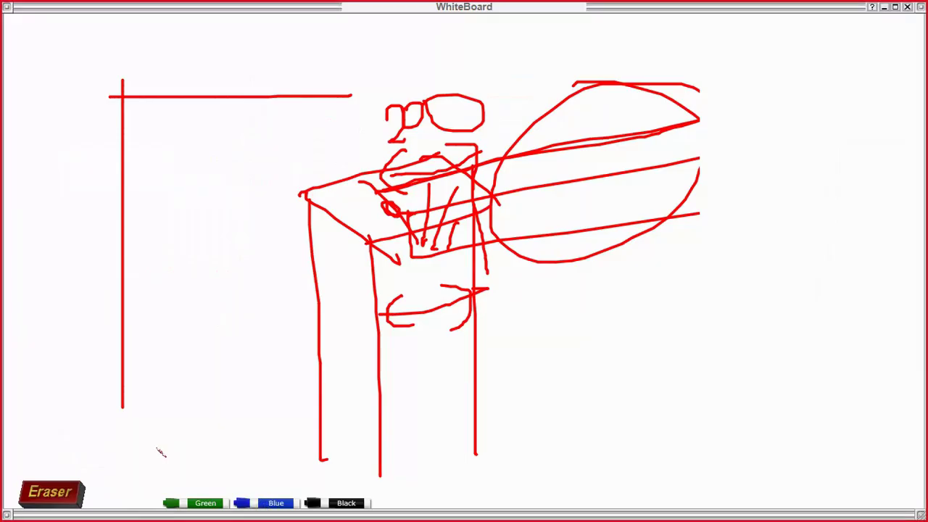
Step: Start a fresh whiteboard and sketch a green sloping beam with a boxed support at each end
click(907, 7)
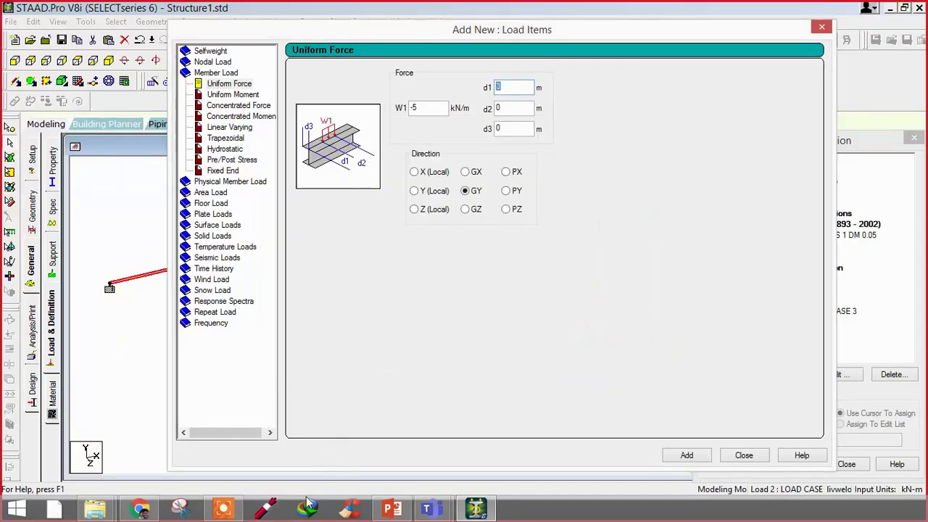
click(270, 509)
click(201, 503)
drag(116, 281, 651, 152)
drag(110, 270, 128, 275)
drag(632, 149, 651, 153)
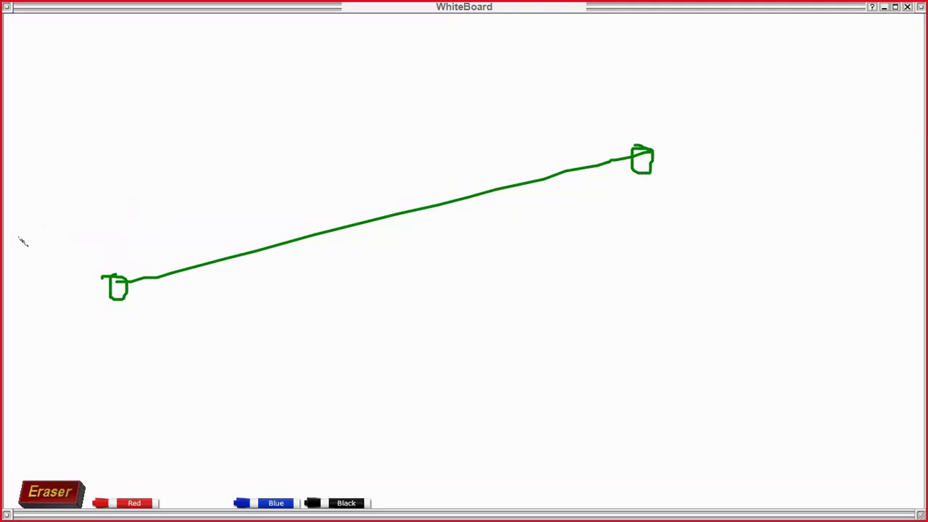
Step: Add explanatory green strokes around the sketched beam on the whiteboard and return to the load items form in STAAD.Pro
click(279, 110)
drag(296, 230, 328, 157)
drag(337, 84, 363, 217)
mouse_move(324, 161)
mouse_down()
mouse_move(363, 216)
mouse_move(395, 132)
mouse_up()
drag(419, 82, 432, 208)
mouse_move(395, 156)
mouse_down()
mouse_move(430, 208)
mouse_move(453, 126)
mouse_up()
drag(468, 83, 499, 188)
mouse_move(462, 147)
mouse_down()
mouse_move(497, 187)
mouse_move(524, 111)
mouse_up()
drag(94, 209, 319, 167)
drag(236, 161, 284, 177)
drag(281, 187, 212, 236)
mouse_move(118, 168)
mouse_down()
mouse_move(92, 192)
mouse_move(139, 243)
mouse_up()
drag(160, 80, 173, 132)
mouse_move(168, 115)
mouse_down()
mouse_move(119, 161)
mouse_move(206, 138)
mouse_up()
drag(205, 96, 207, 158)
click(884, 8)
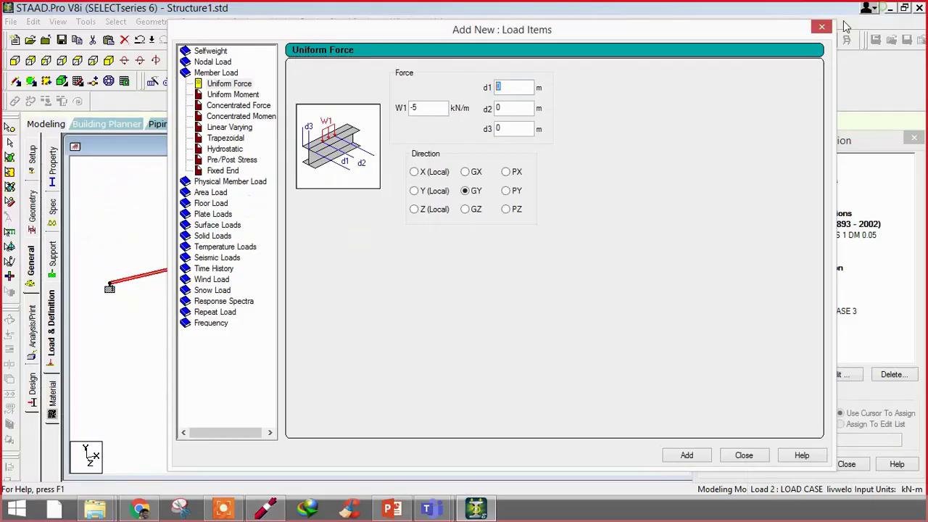
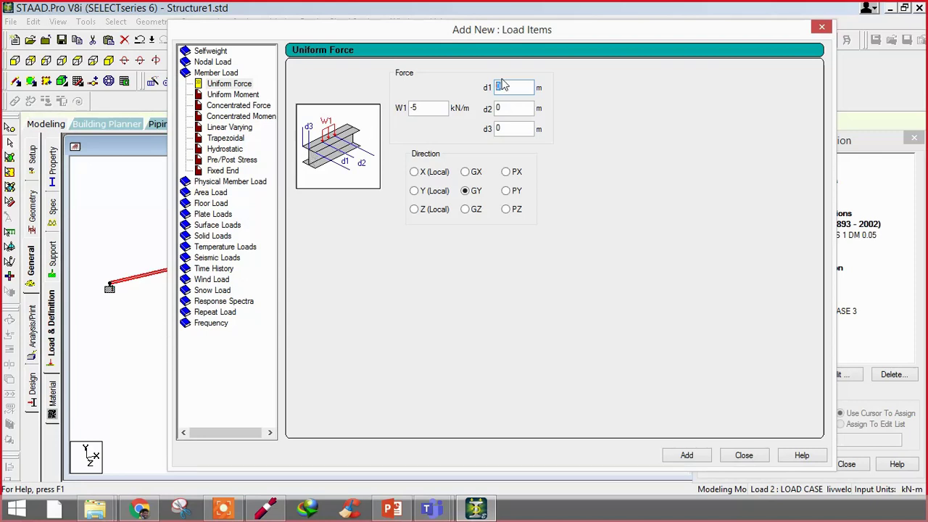
Step: Add the -5 kN/m GY uniform force to the live load case with d1, d2 and d3 at 0, and close the form
key(Tab)
key(Tab)
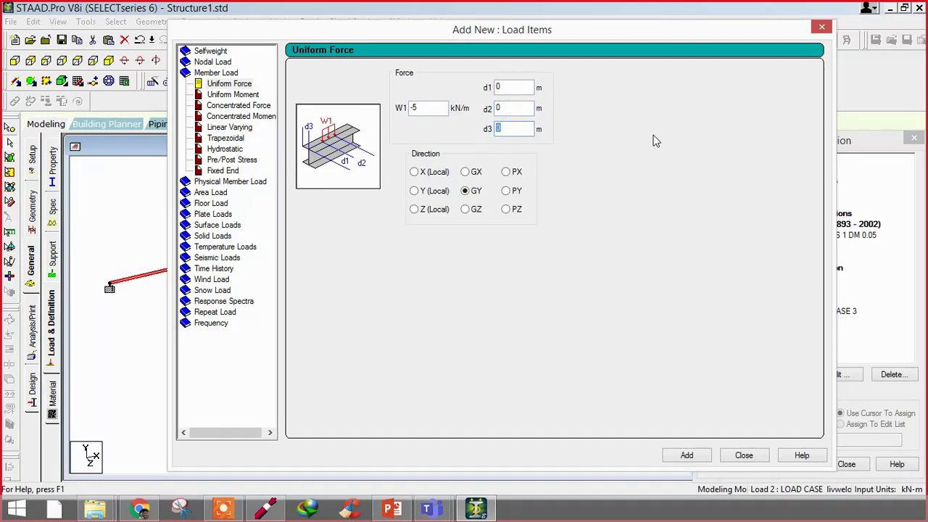
drag(516, 36, 408, 26)
click(578, 443)
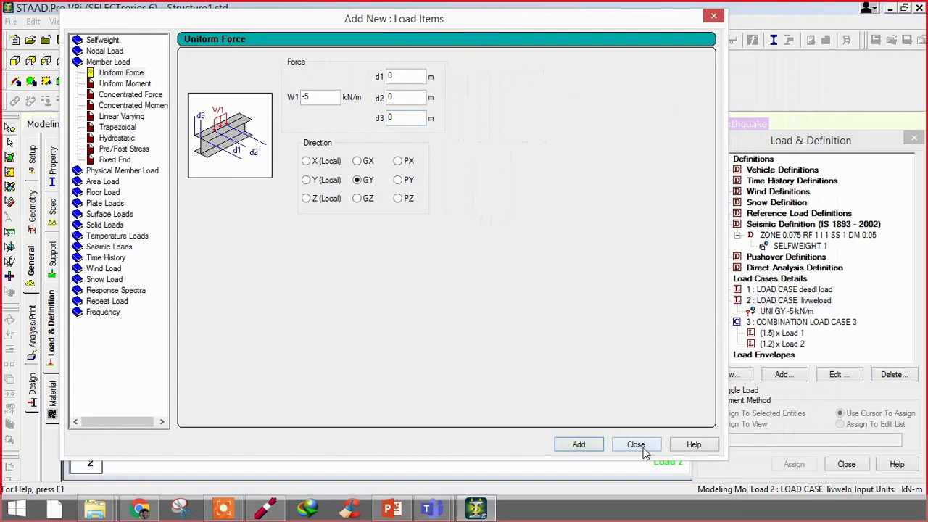
click(636, 444)
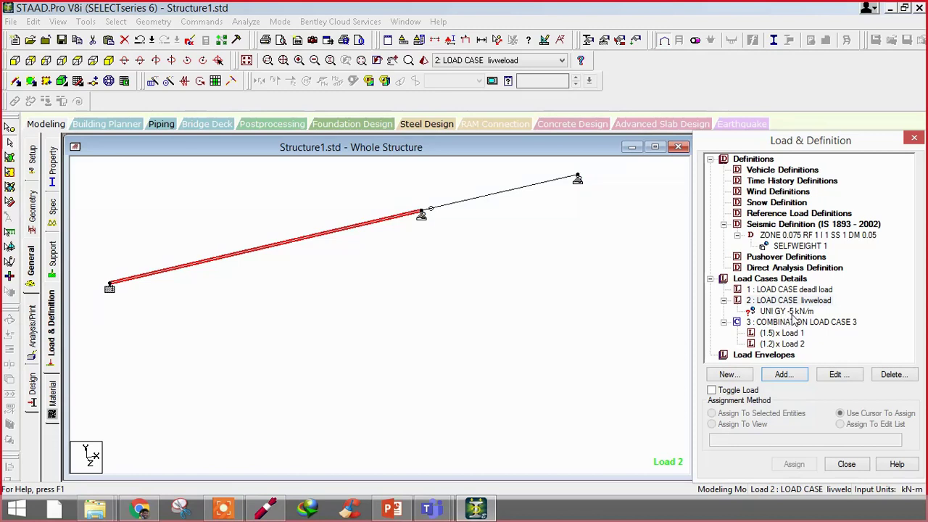
Step: Assign the UNI GY -5 kN/m load to the selected beam between the fixed support and the middle support
click(792, 312)
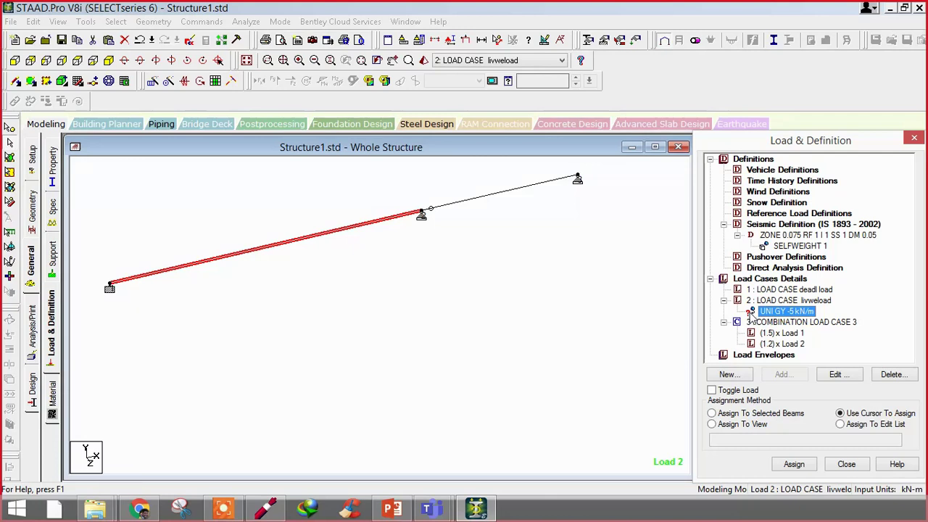
click(600, 288)
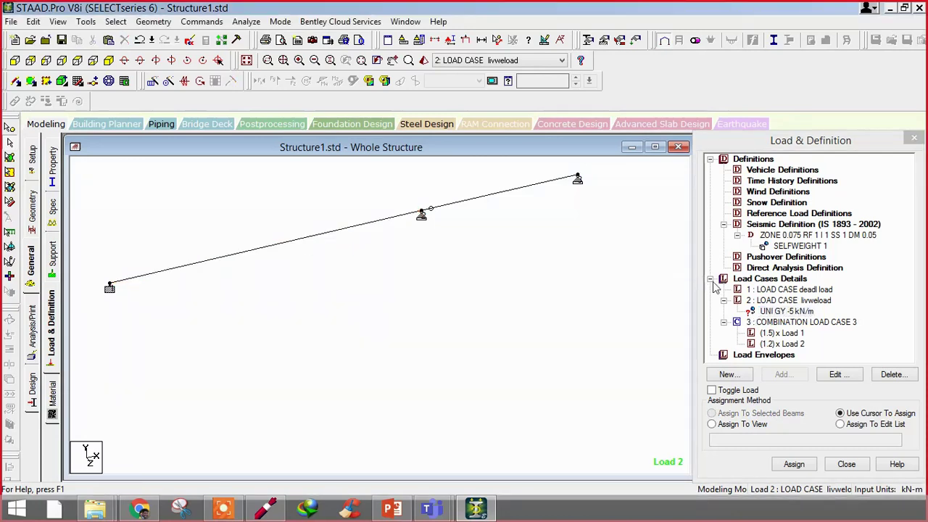
click(773, 310)
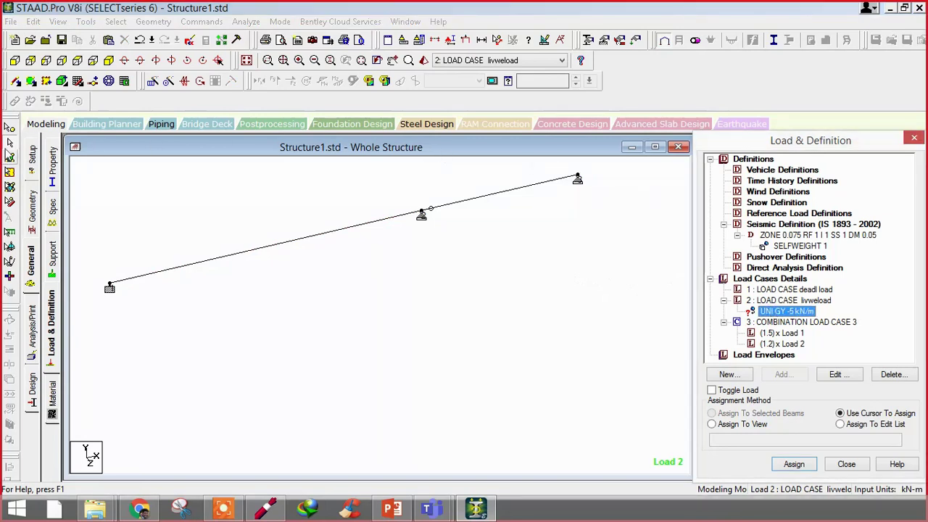
click(10, 154)
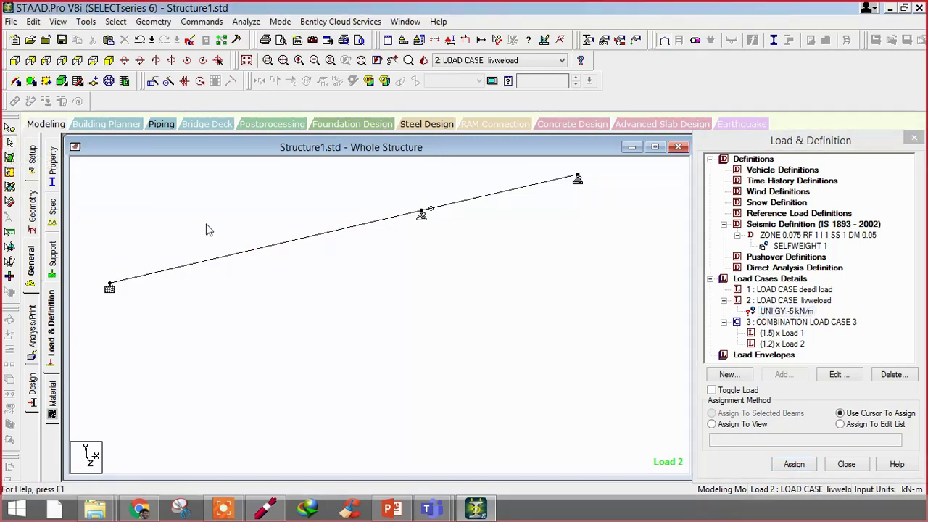
click(208, 265)
click(723, 415)
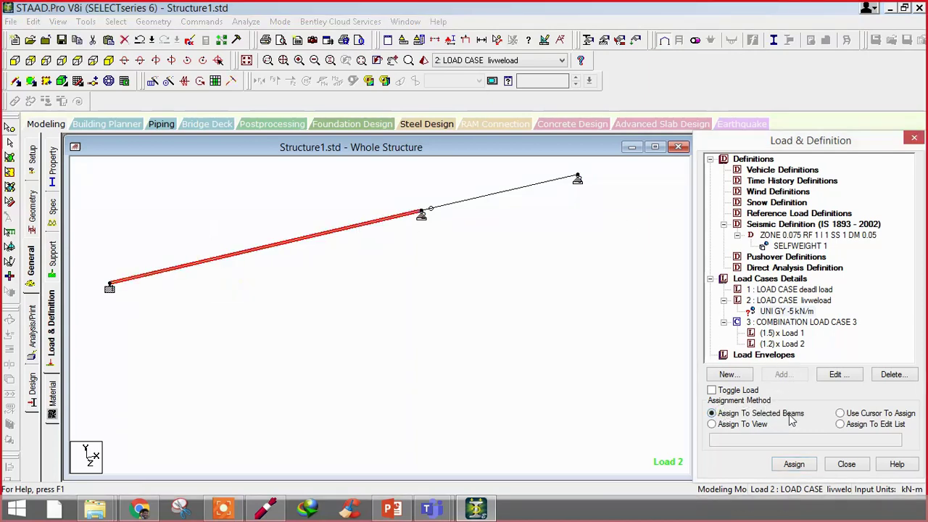
click(793, 465)
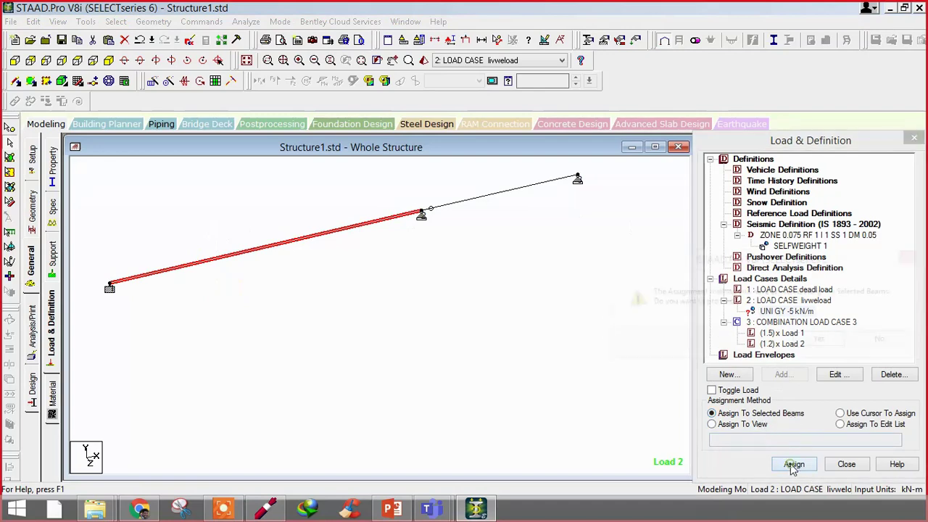
click(824, 343)
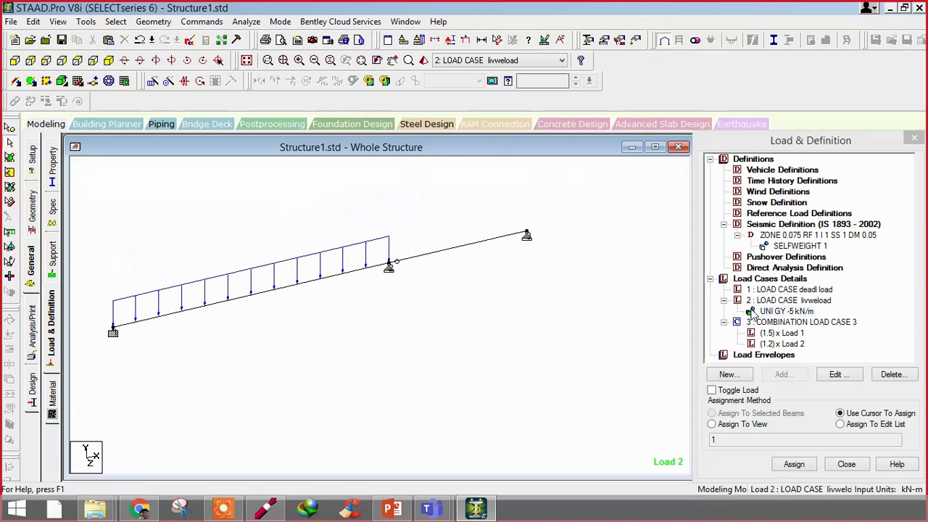
scroll(289, 335, up, 1)
middle_drag(289, 335, 244, 317)
scroll(244, 316, up, 1)
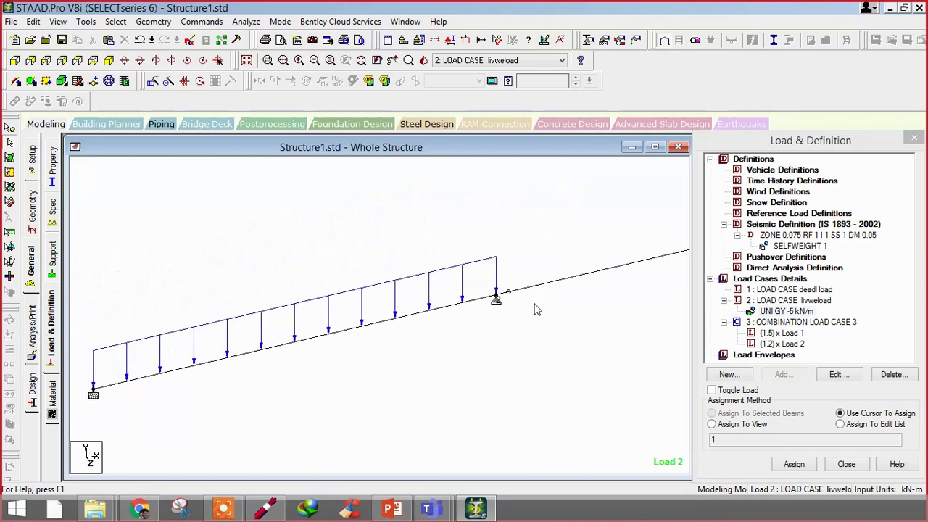
middle_drag(536, 310, 480, 283)
click(778, 301)
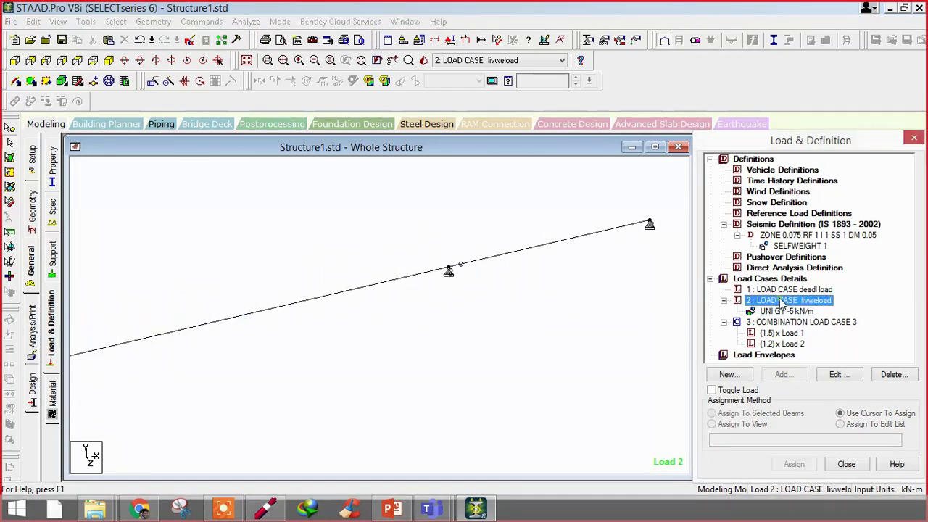
click(784, 375)
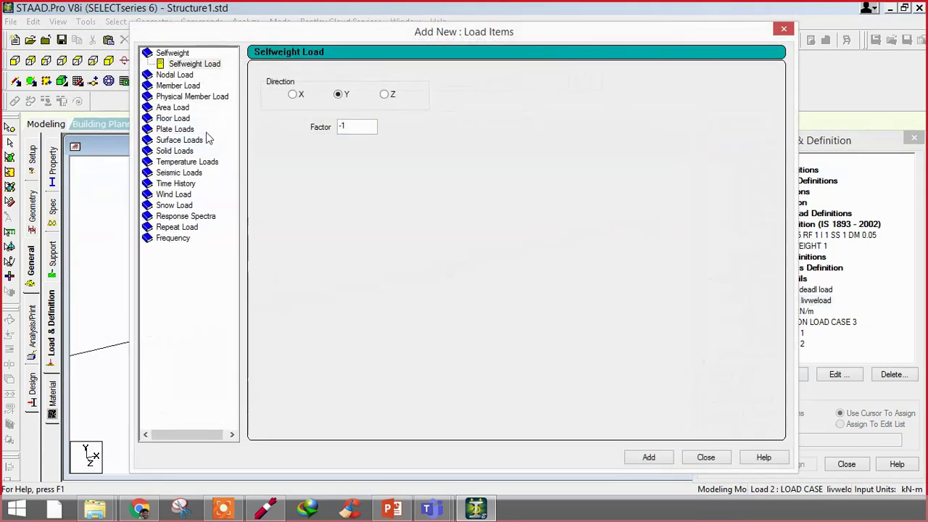
click(704, 457)
click(787, 311)
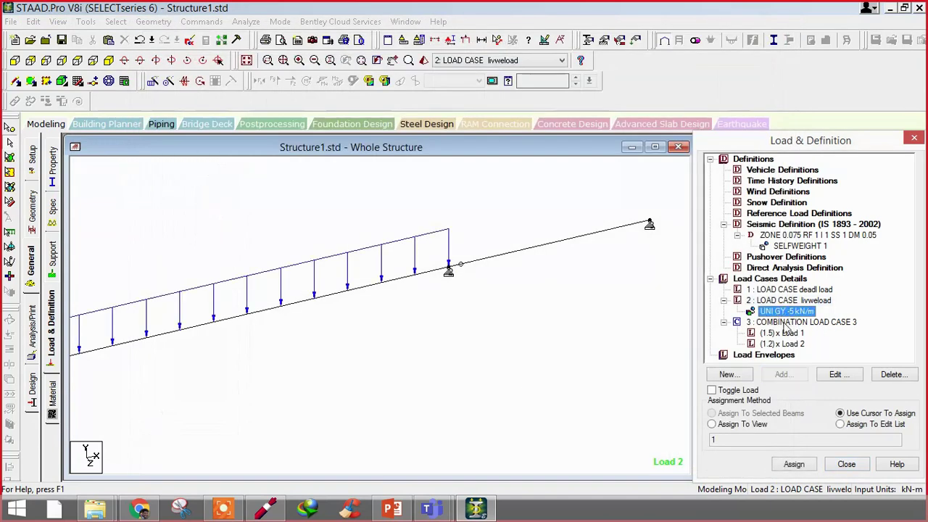
Step: Assign the UNI GY -5 kN/m load to the beam between the middle support and the upper end support
middle_drag(510, 339, 213, 383)
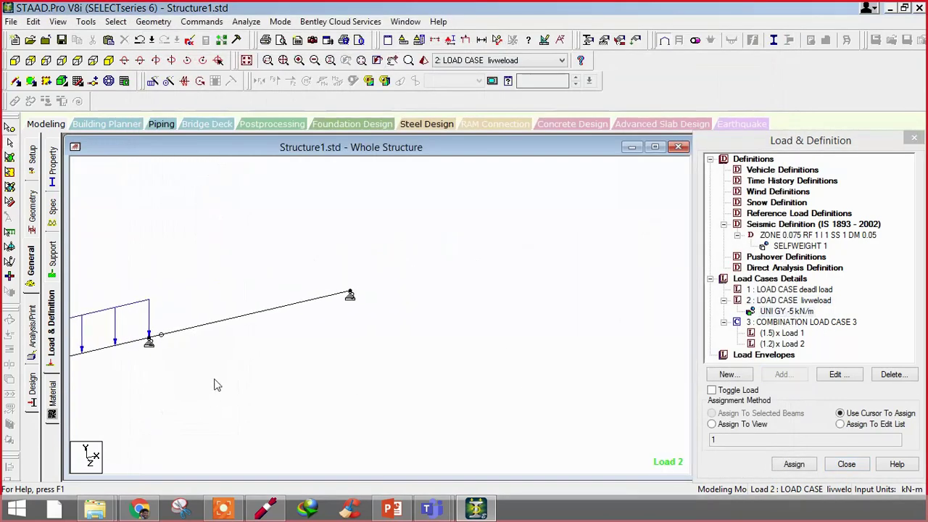
click(221, 326)
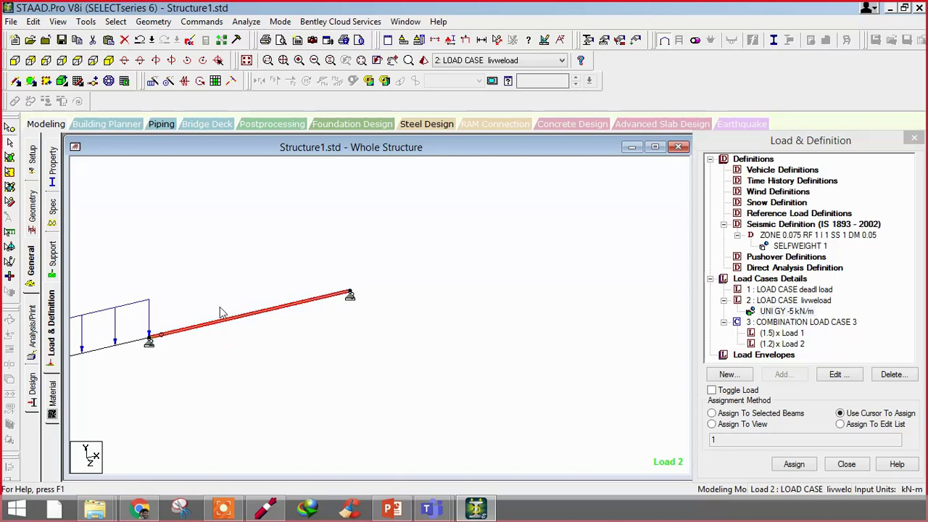
click(714, 413)
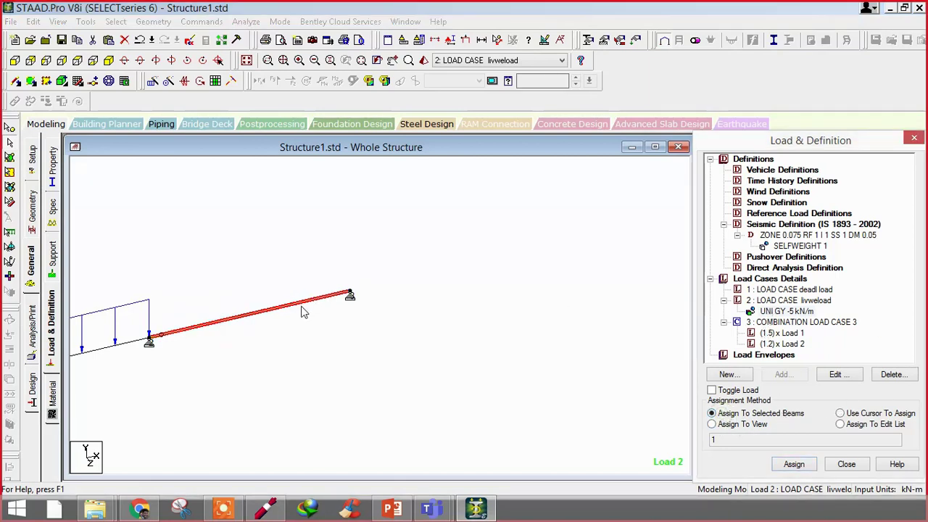
click(794, 463)
click(822, 340)
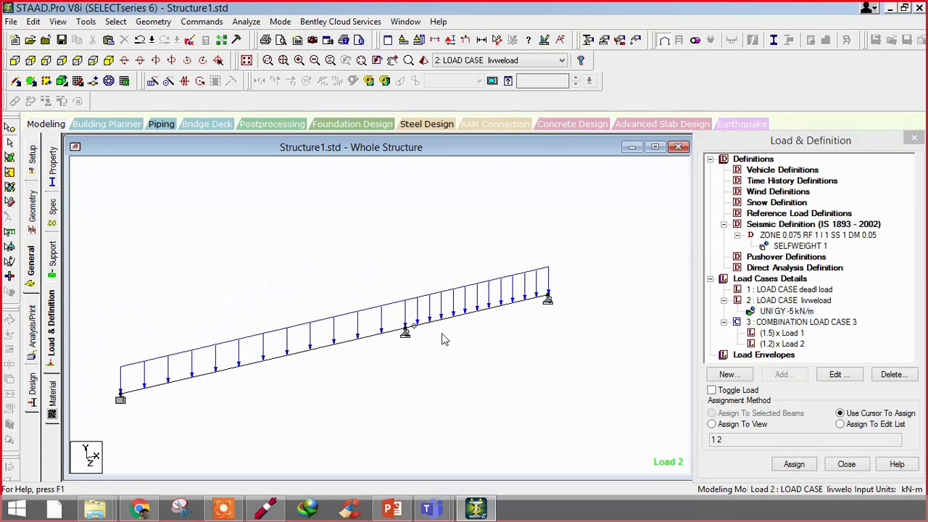
Step: Add a -50 kN concentrated member force in GY with d1 at 0.1 m to the live load case, declining the auto save
click(806, 301)
click(789, 376)
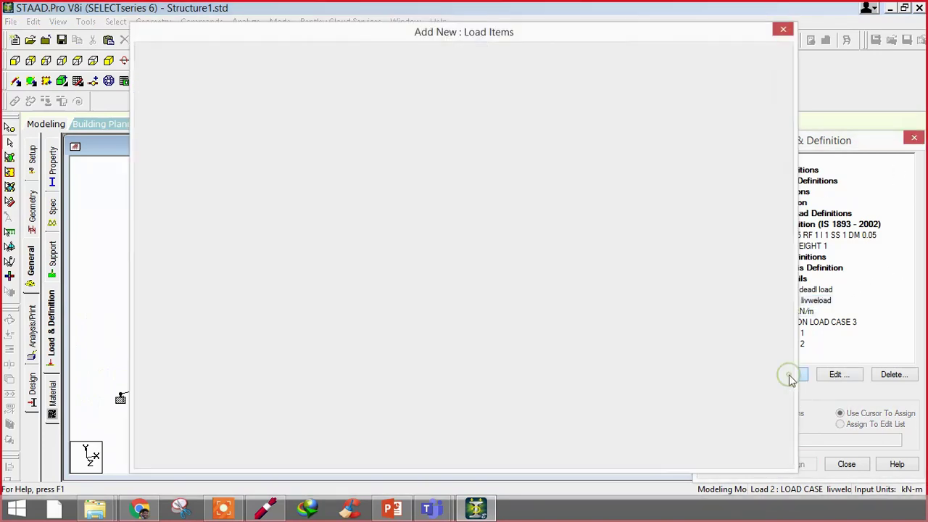
click(168, 86)
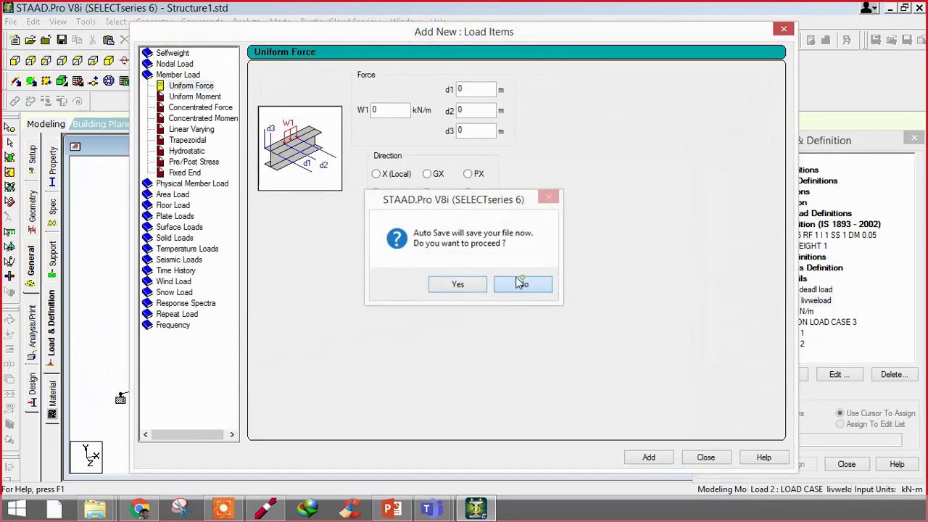
click(522, 284)
click(193, 107)
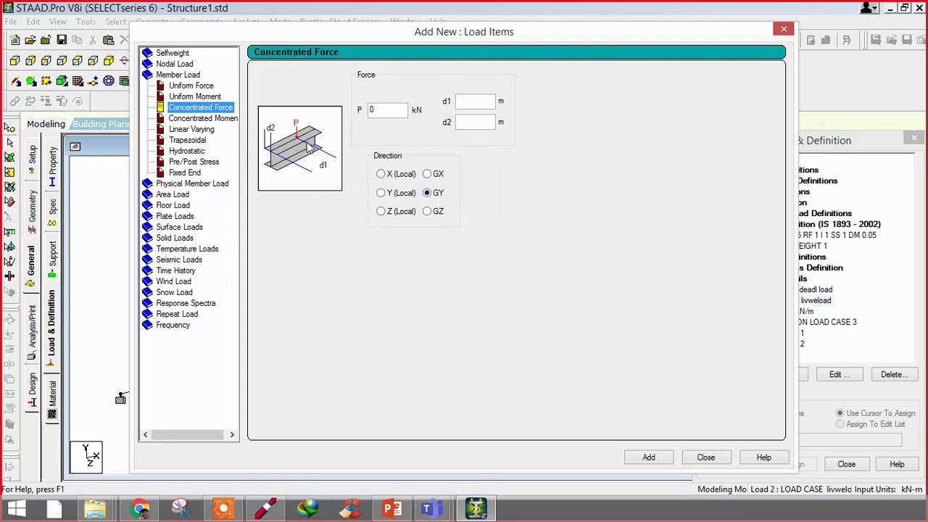
click(438, 193)
double_click(384, 109)
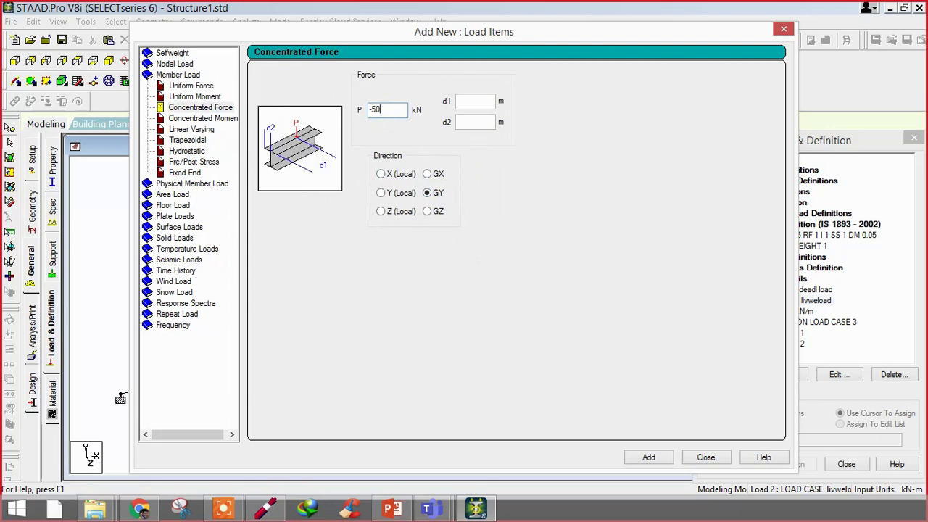
click(470, 101)
click(464, 101)
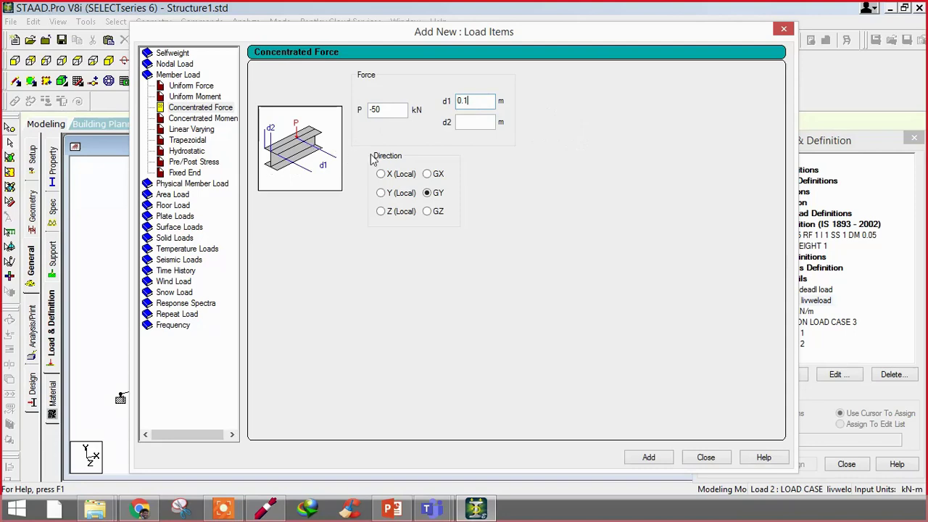
click(650, 457)
click(703, 459)
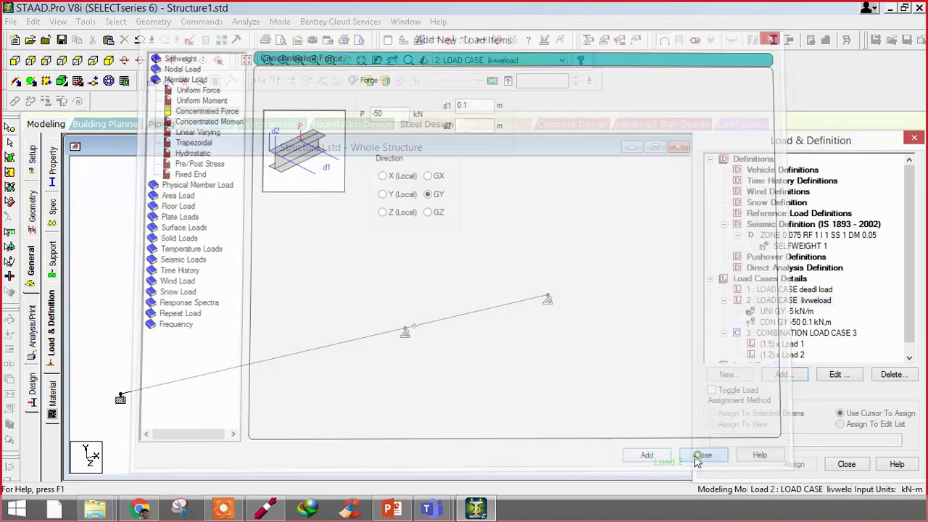
Step: Assign the -50 kN concentrated force to the selected beam between the fixed support and the middle support
click(766, 324)
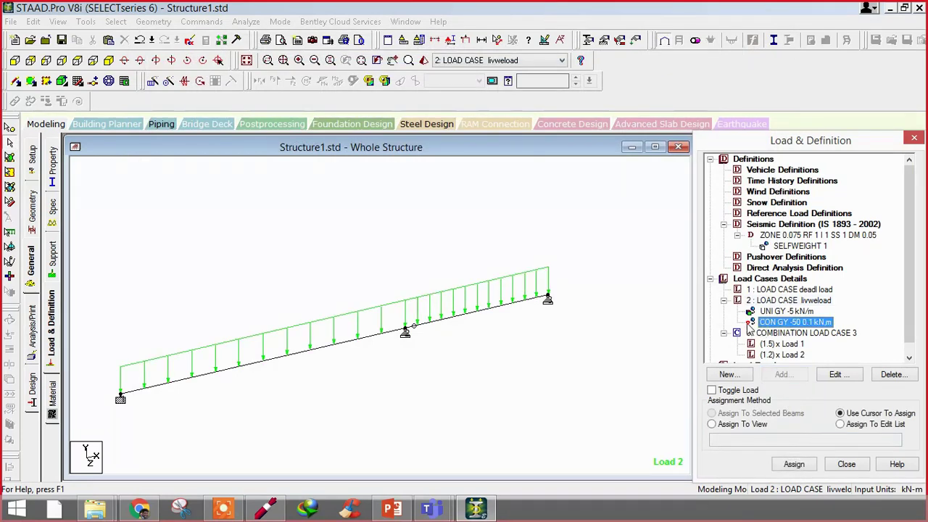
click(216, 376)
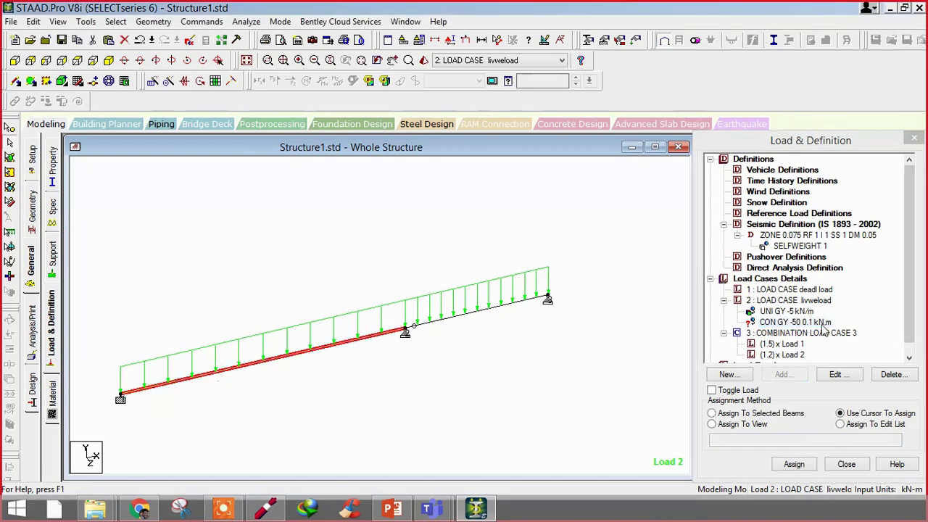
click(817, 326)
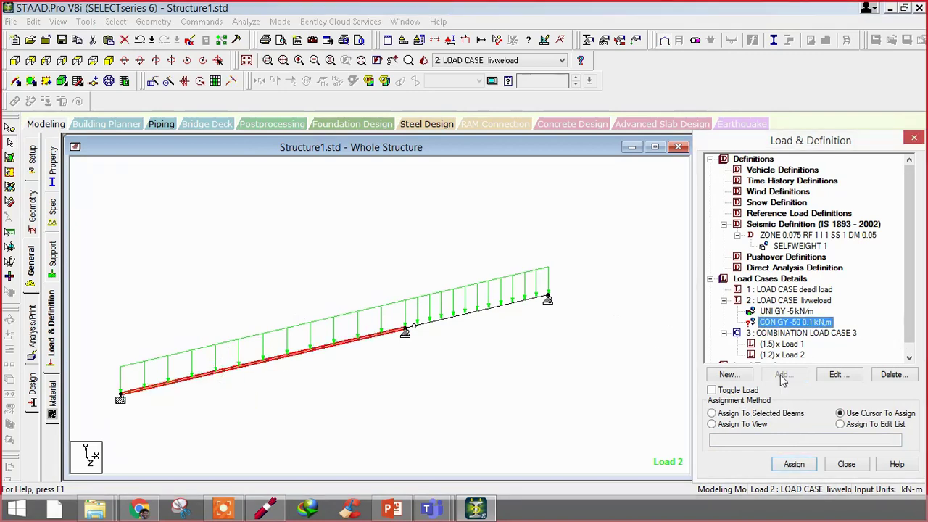
click(729, 418)
click(791, 465)
click(823, 343)
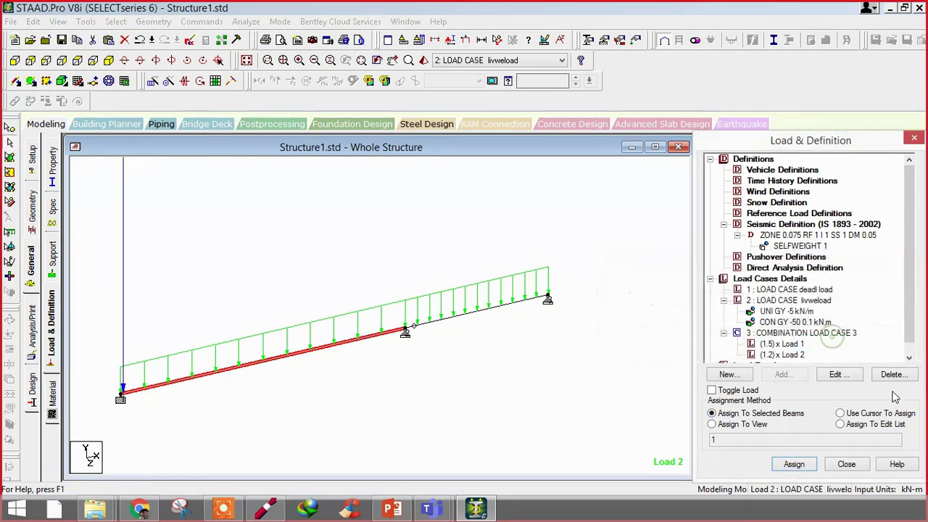
Step: Examine where the concentrated force acts on the beam near the fixed support and clear the beam selection
middle_drag(356, 360, 239, 403)
scroll(311, 314, down, 2)
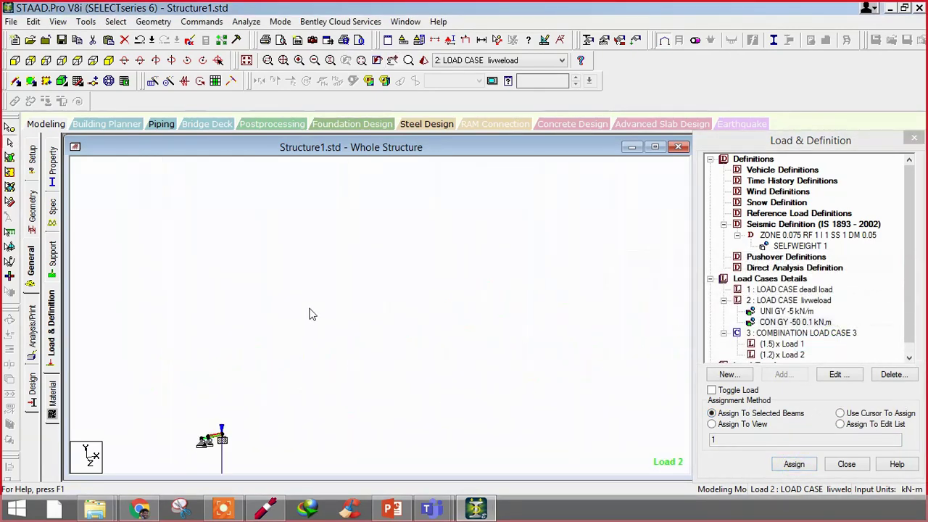
scroll(217, 437, up, 3)
scroll(317, 262, up, 1)
middle_drag(221, 310, 326, 404)
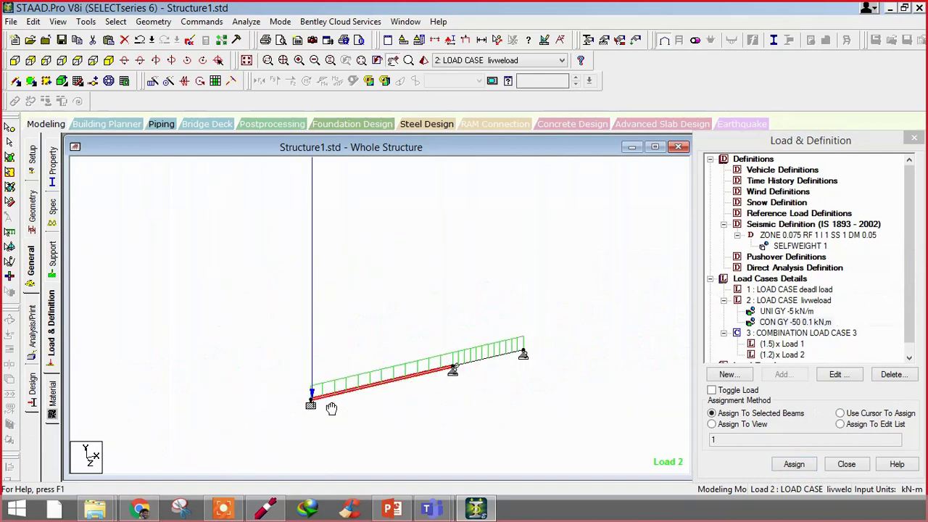
scroll(312, 402, up, 2)
middle_drag(310, 406, 224, 394)
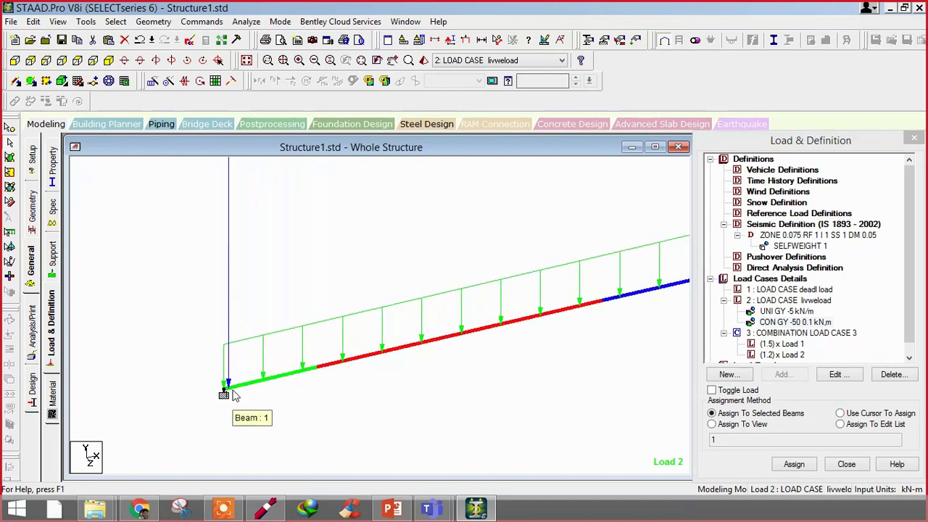
click(283, 388)
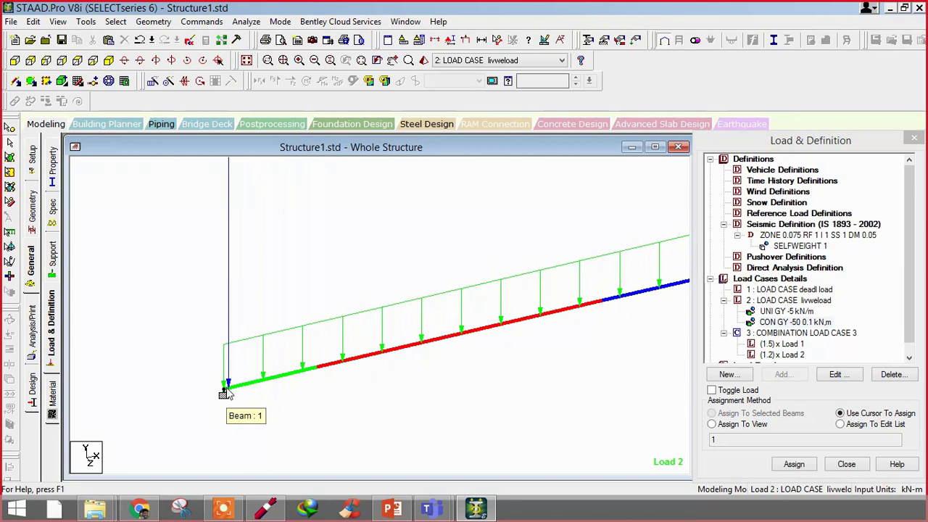
click(225, 392)
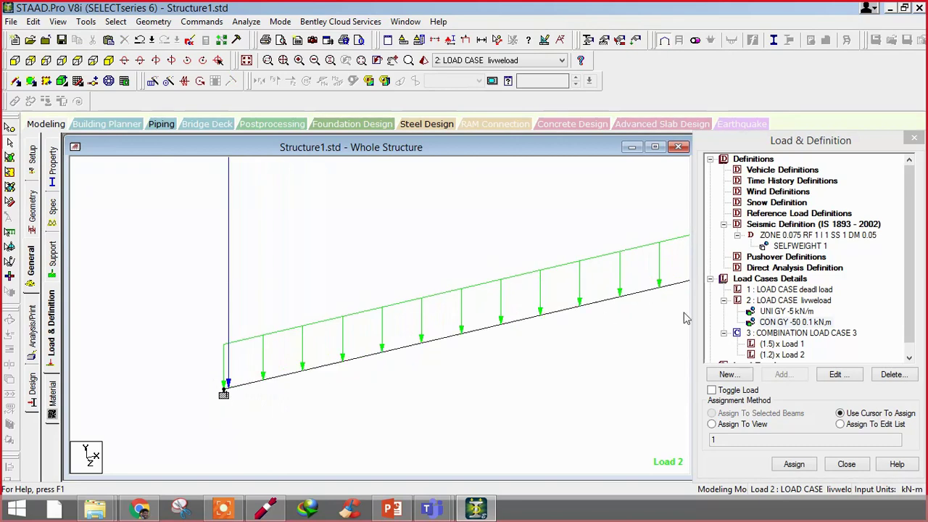
Step: Set the concentrated force's d1 distance to 1 m and close the edit form
click(790, 323)
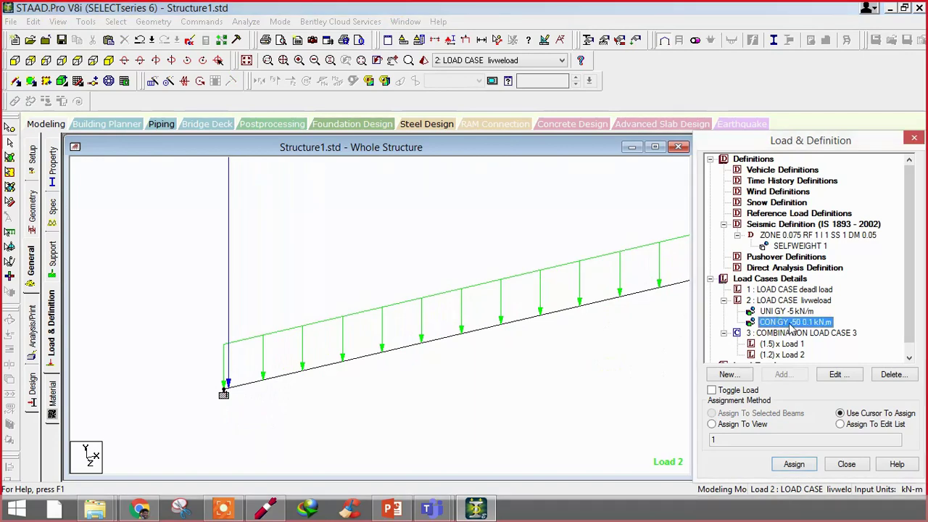
click(836, 374)
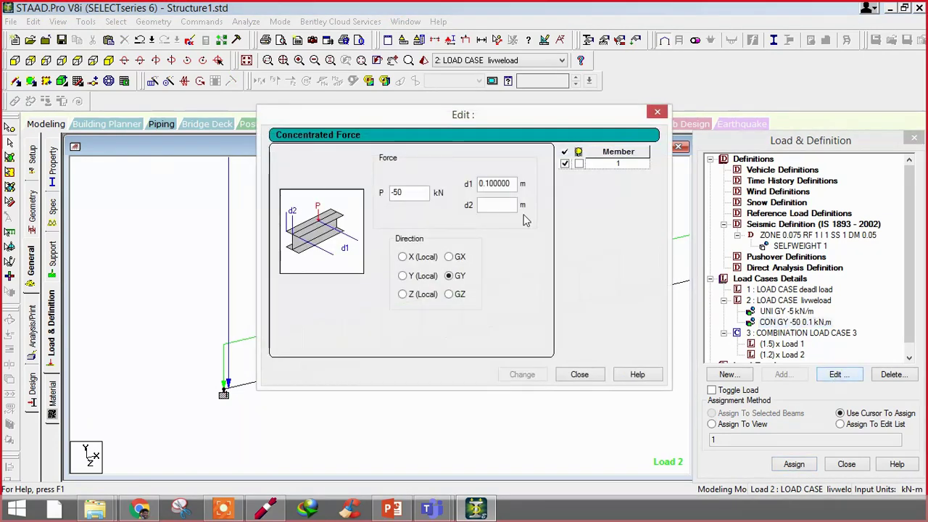
drag(514, 184, 417, 186)
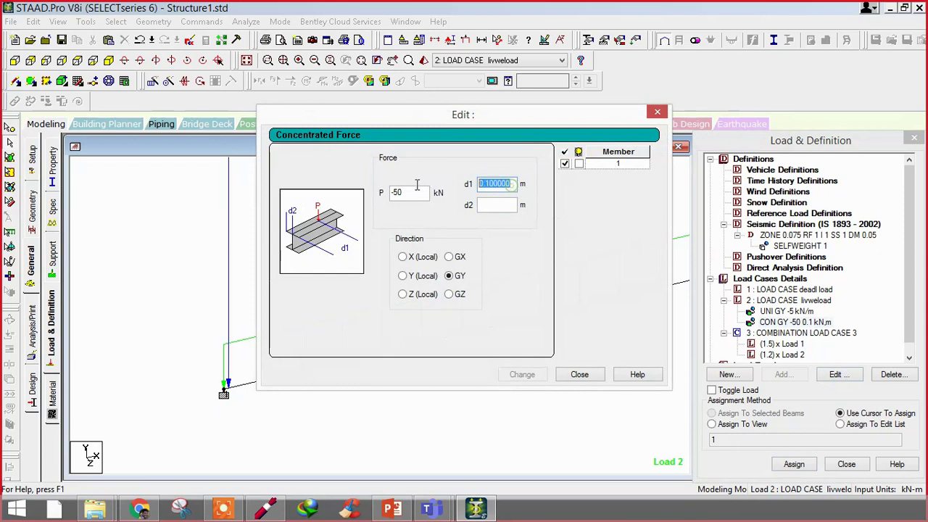
text(1)
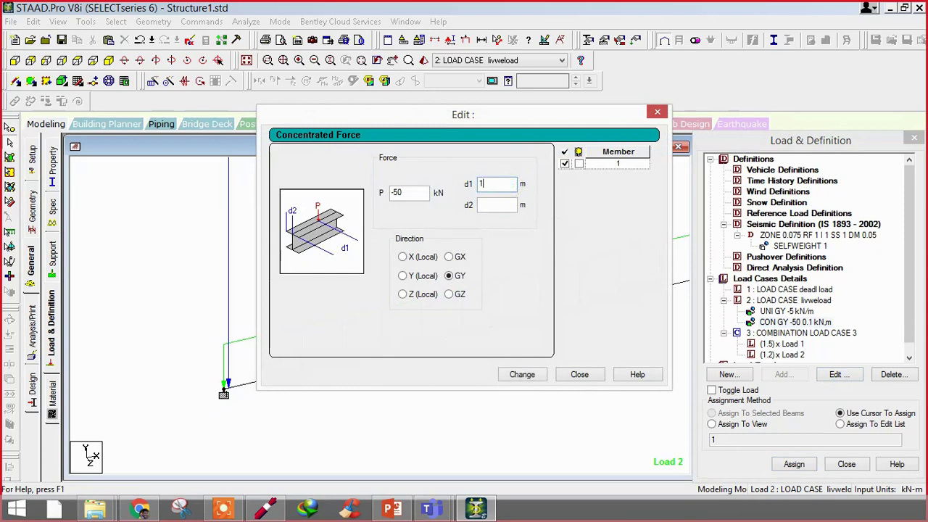
click(522, 374)
click(579, 374)
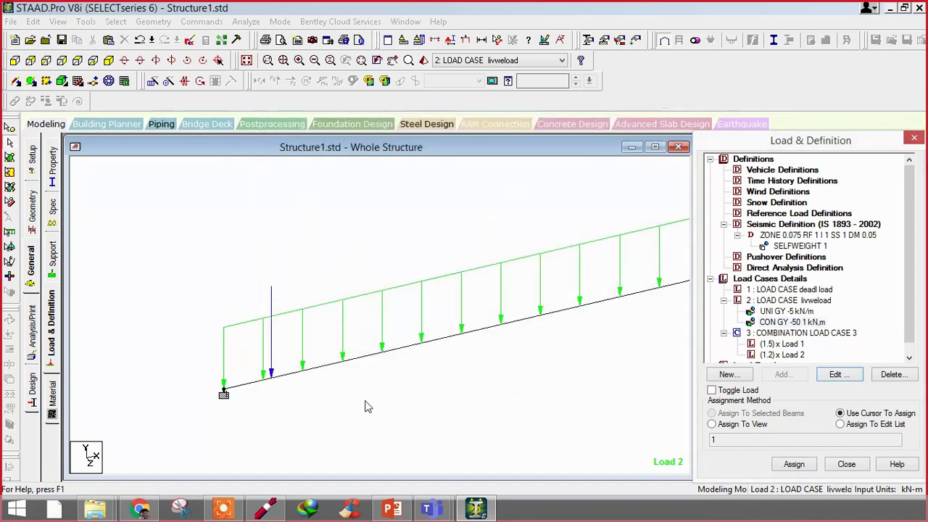
Step: Highlight the uniform and concentrated load items in turn to compare how each is drawn on the beams
middle_drag(276, 305, 330, 326)
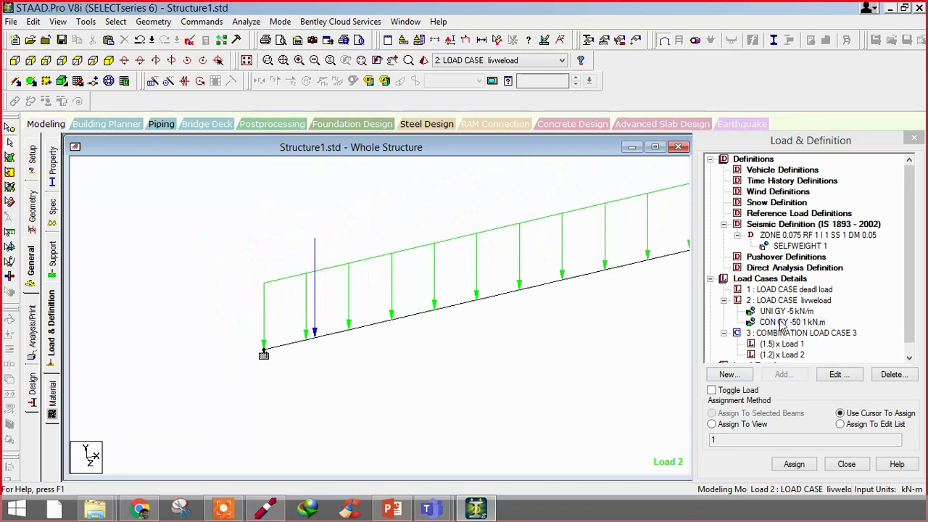
click(376, 330)
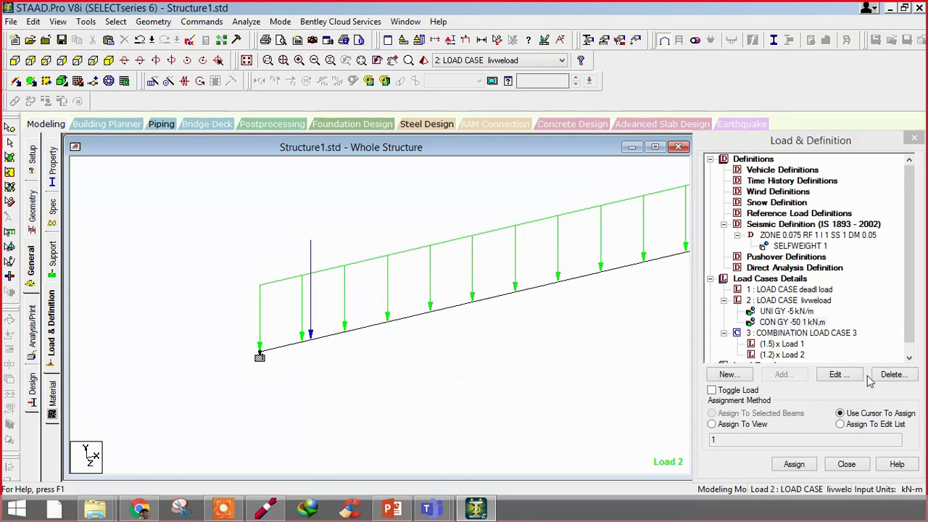
click(786, 312)
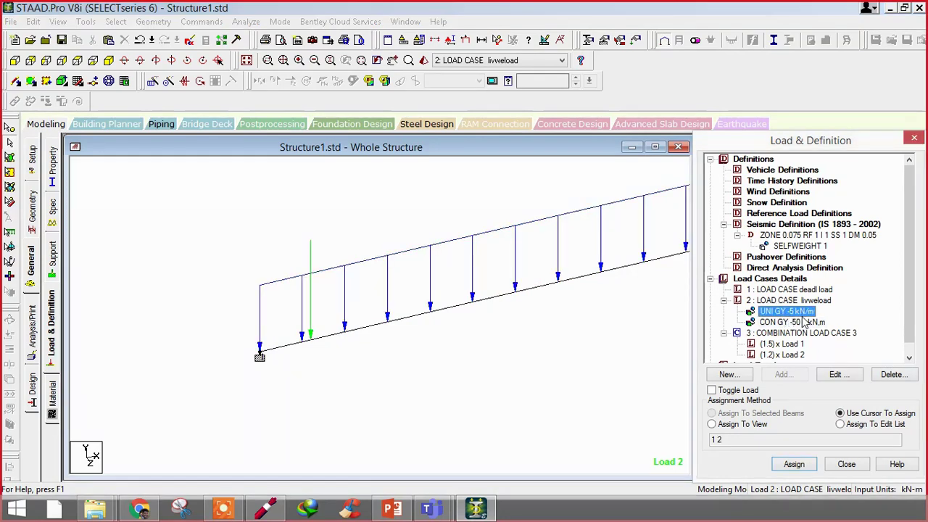
click(794, 322)
click(784, 312)
click(774, 322)
click(784, 312)
click(781, 323)
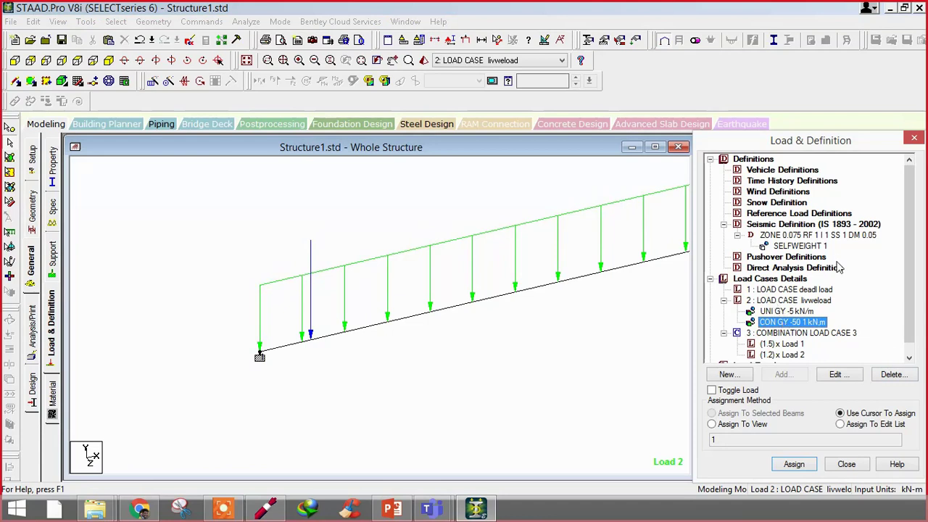
click(534, 364)
scroll(483, 377, down, 2)
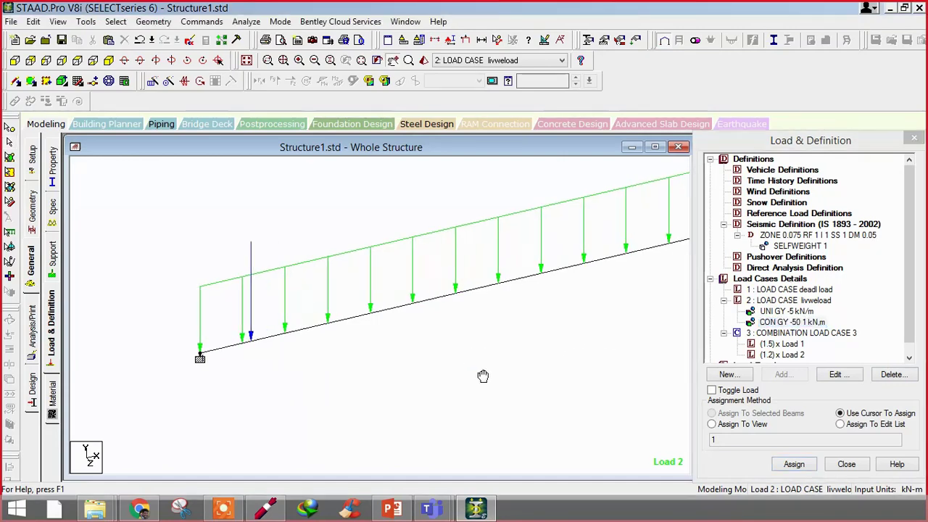
click(789, 311)
click(780, 322)
click(779, 313)
click(780, 322)
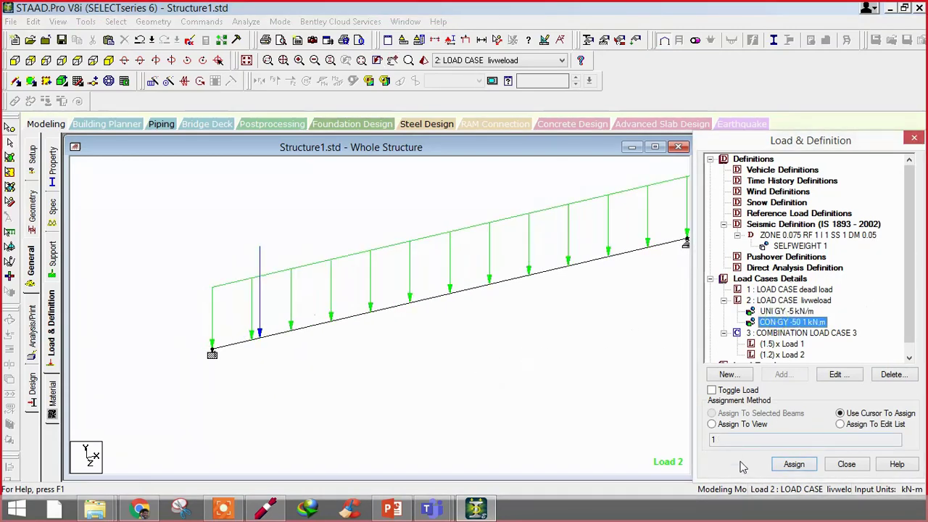
Step: Examine which beam numbers the uniform load and the concentrated load are assigned to
double_click(721, 438)
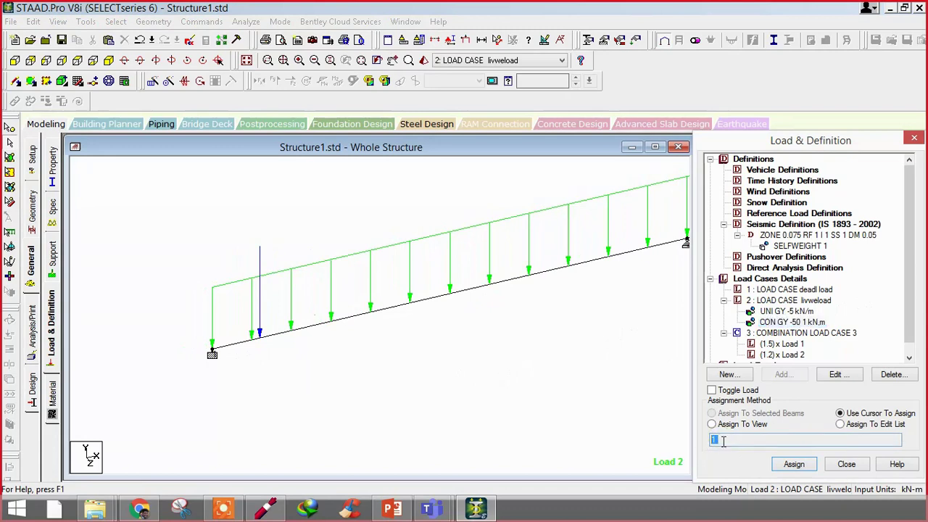
text(1 2)
click(771, 314)
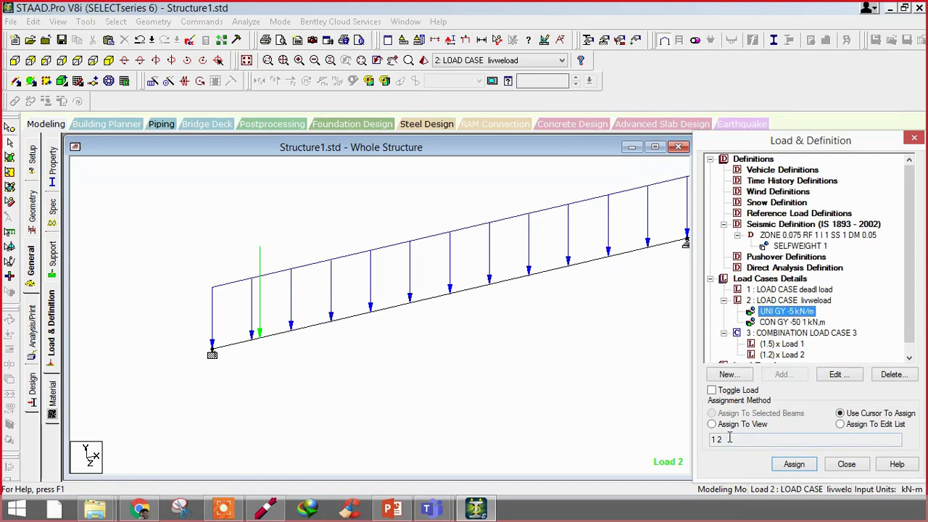
scroll(411, 352, down, 3)
middle_drag(416, 376, 369, 395)
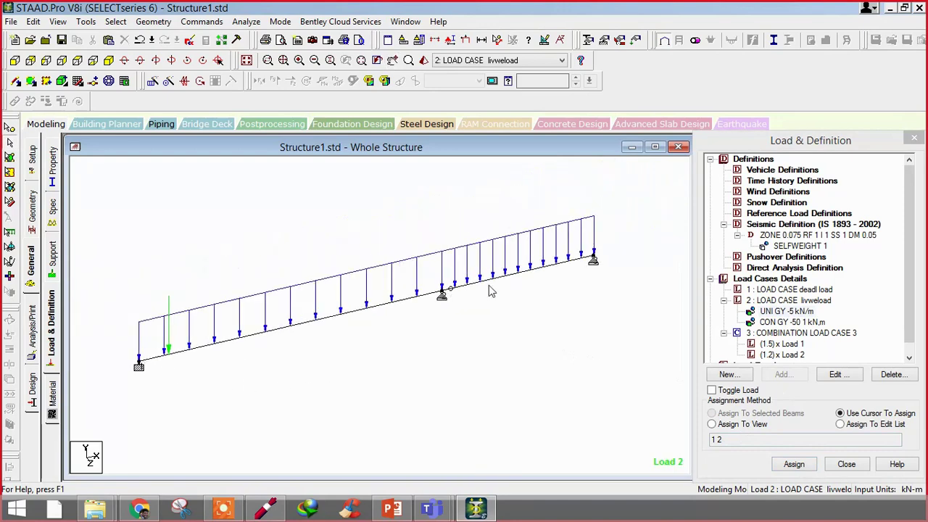
drag(730, 441, 691, 442)
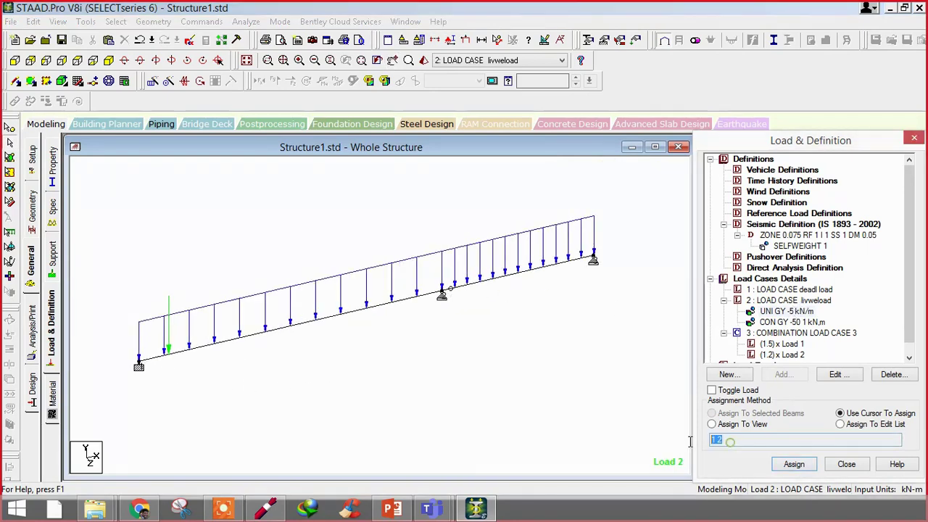
click(767, 322)
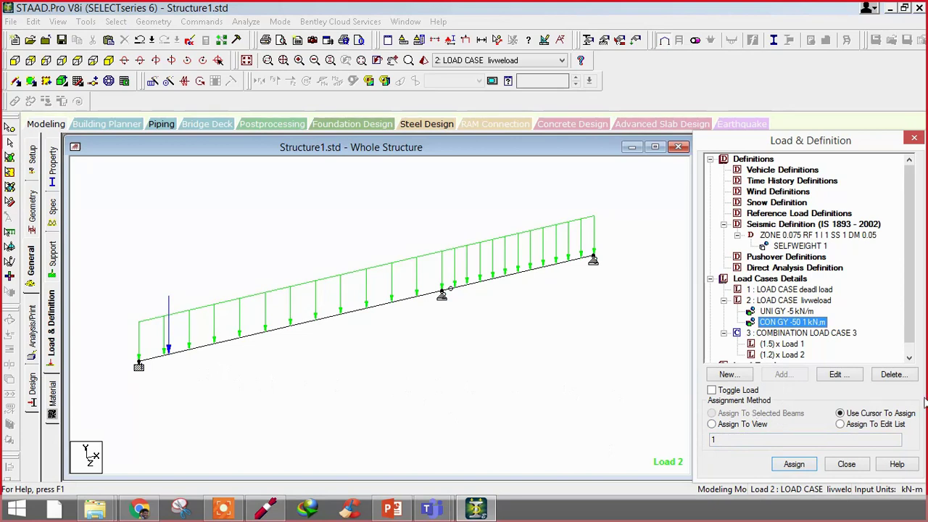
Step: Select beam 2, choose the assign-to-selected-beams method for the concentrated load, and clear the beam selection
click(475, 289)
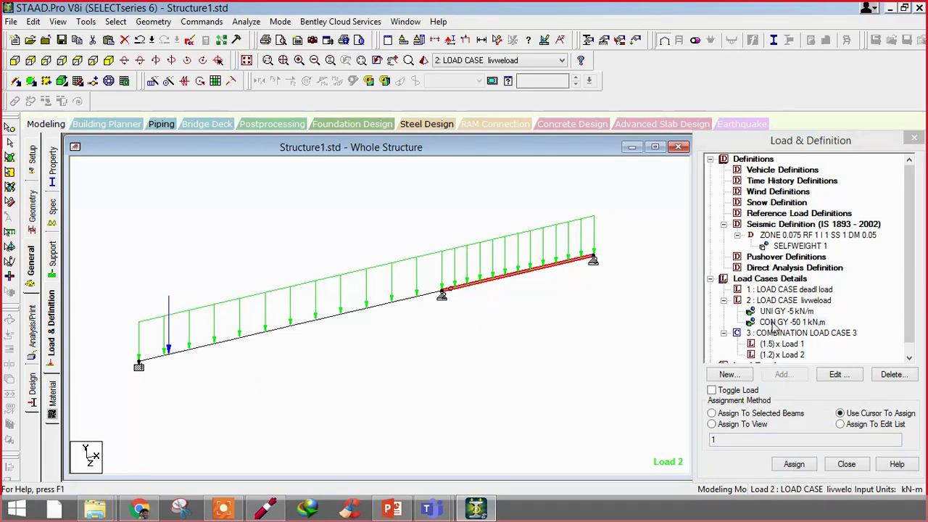
click(745, 415)
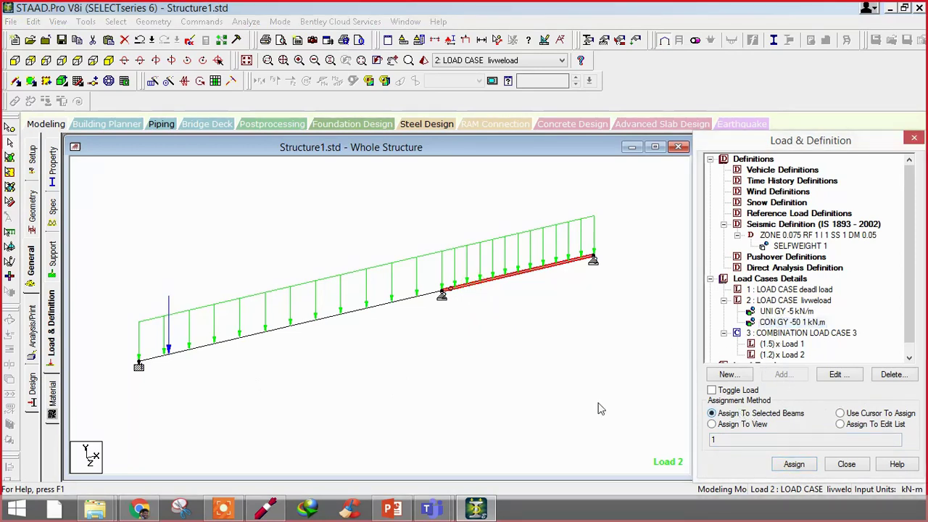
click(434, 394)
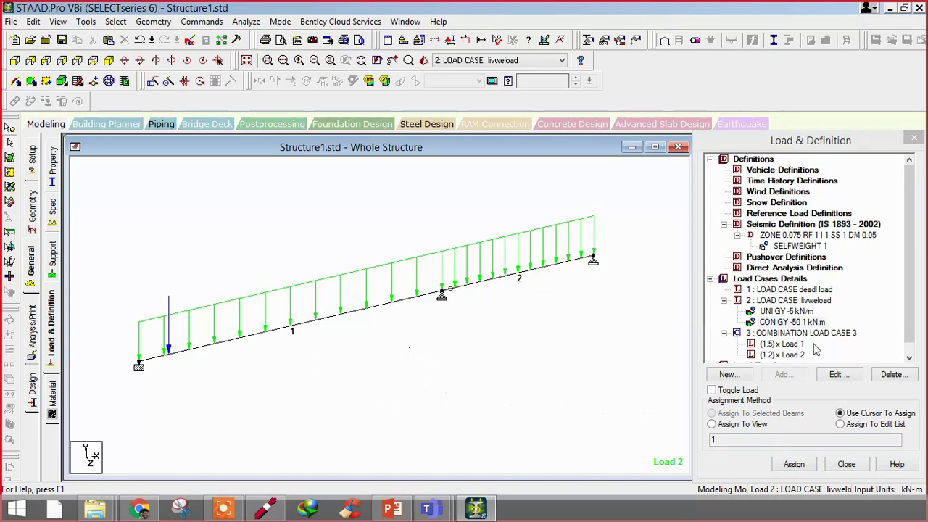
Step: Assign the CON GY -50 concentrated load to beams 1 and 2 through the edit list
click(767, 328)
click(768, 326)
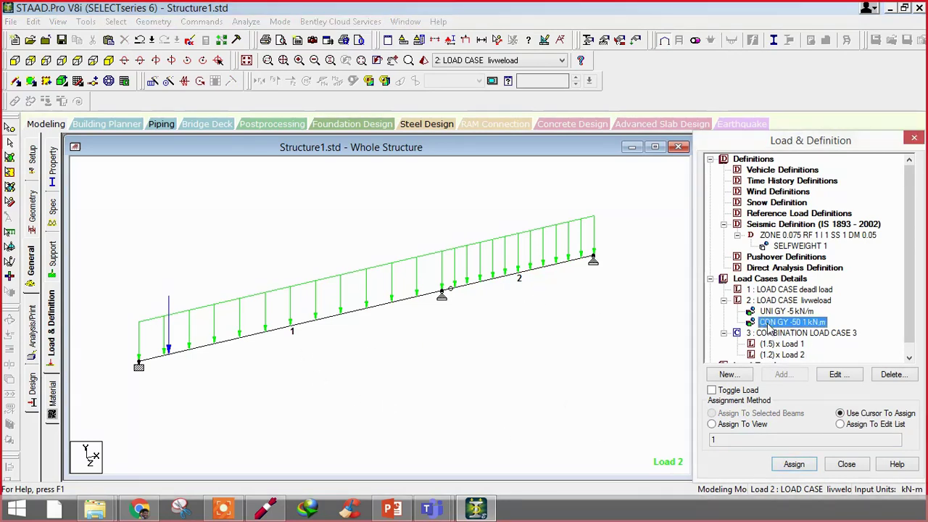
click(840, 424)
click(719, 441)
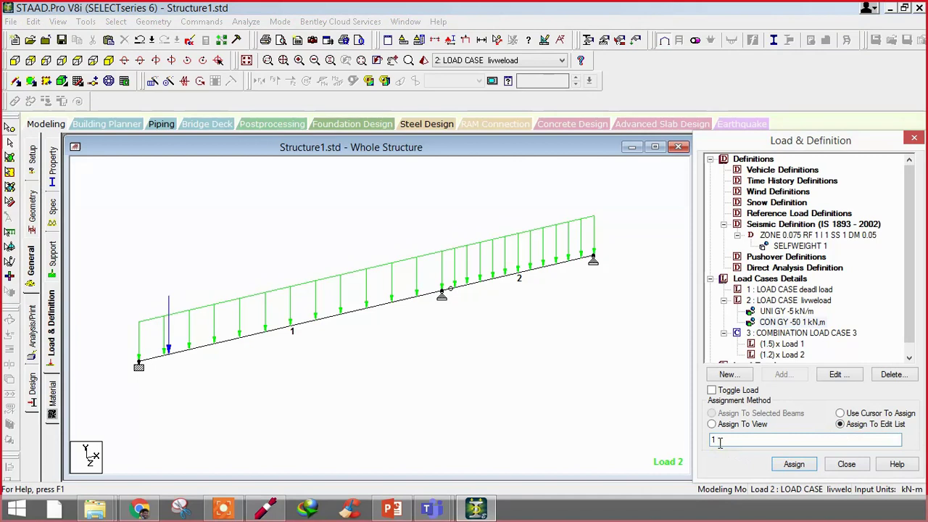
text(2)
click(788, 468)
click(679, 410)
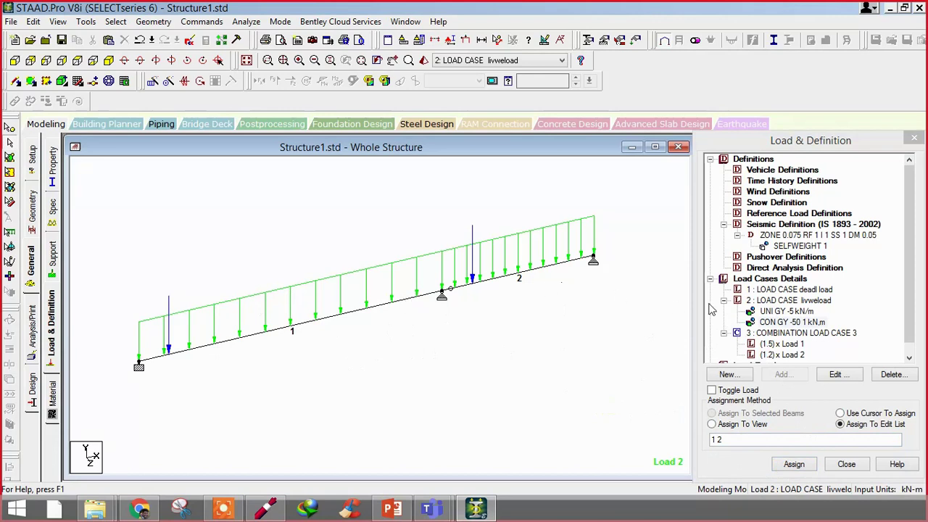
Step: Select the UNI GY -5 kN/m load and replace its assignment edit list with the beam range 1 to 100
click(801, 314)
click(800, 312)
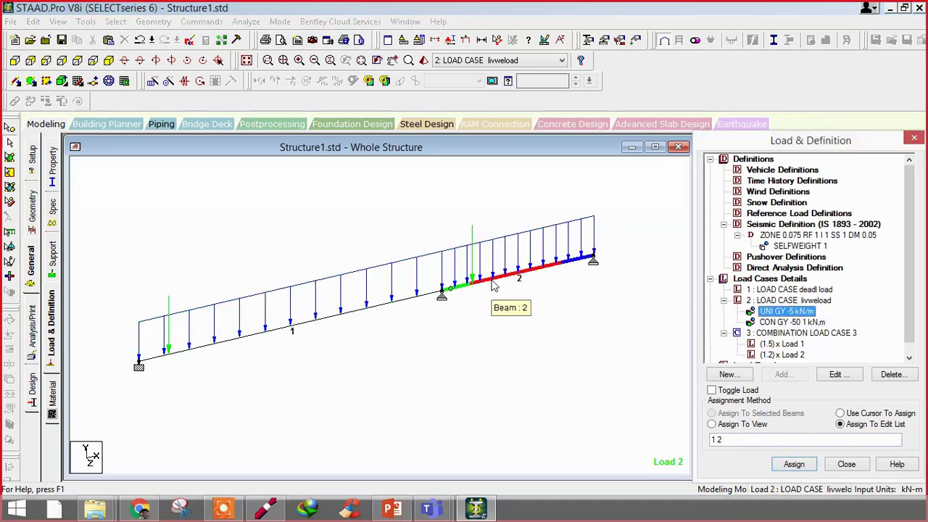
click(733, 438)
drag(733, 439, 683, 438)
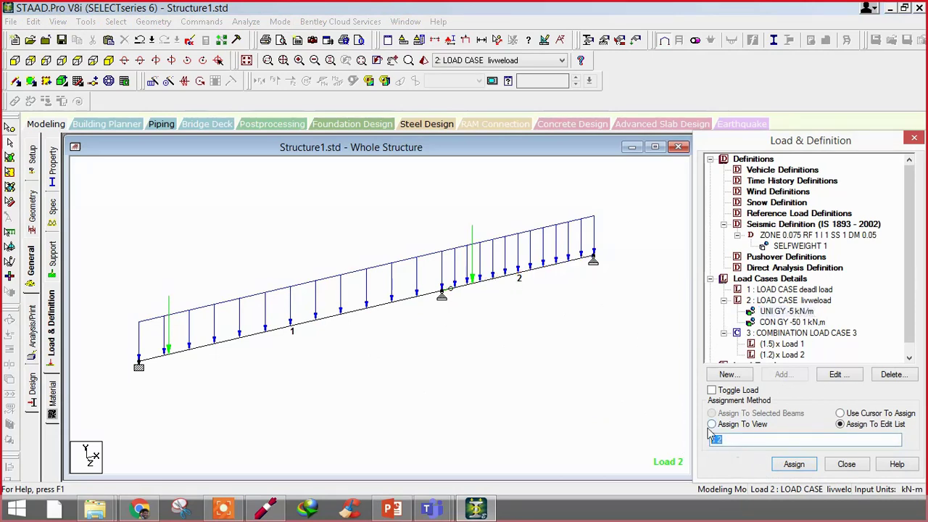
click(725, 439)
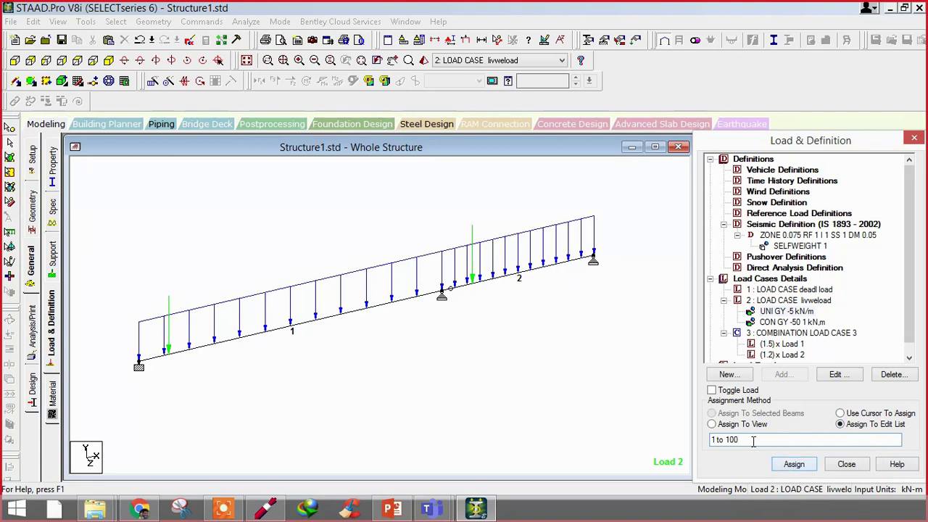
Step: Correct the beam range in the edit list and assign the uniform load to beams 1 and 2
drag(742, 440, 731, 440)
key(BackSpace)
key(BackSpace)
text(23)
click(790, 462)
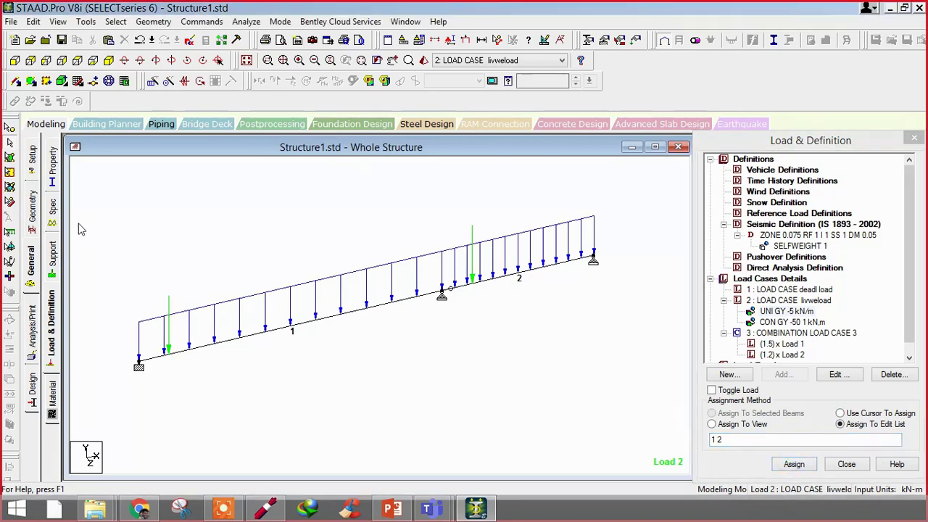
Step: Highlight the uniform and concentrated load items alternately to check both assignments on beams 1 and 2
click(774, 311)
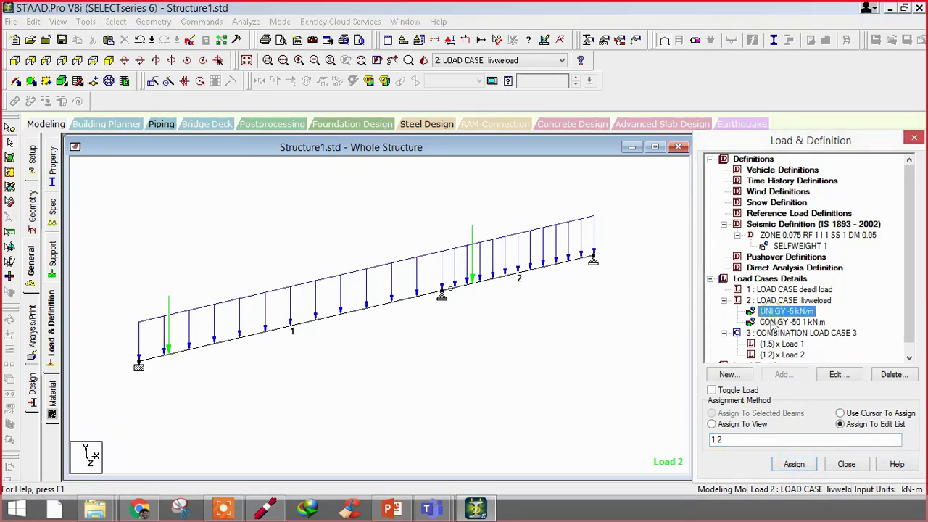
click(774, 321)
click(772, 311)
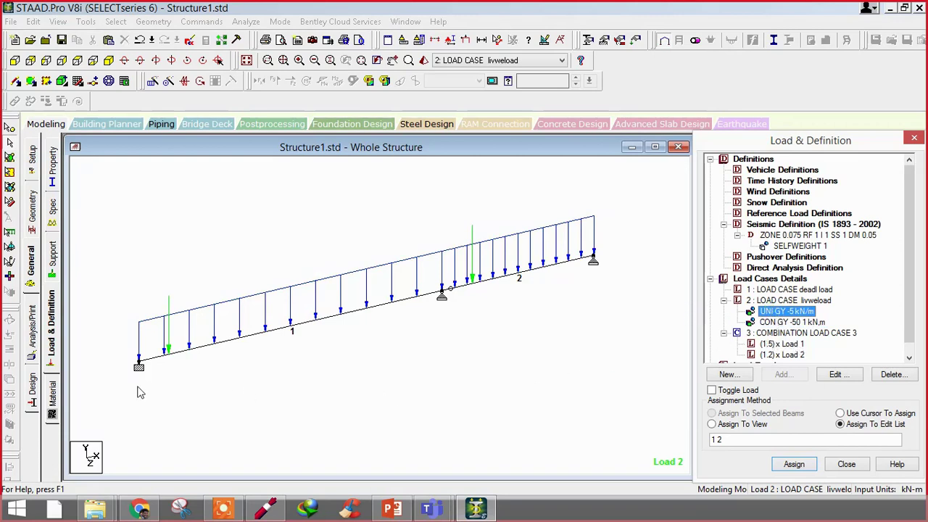
Step: Open the material definitions for the structure and select CONCRETE and STEEL in turn
click(50, 395)
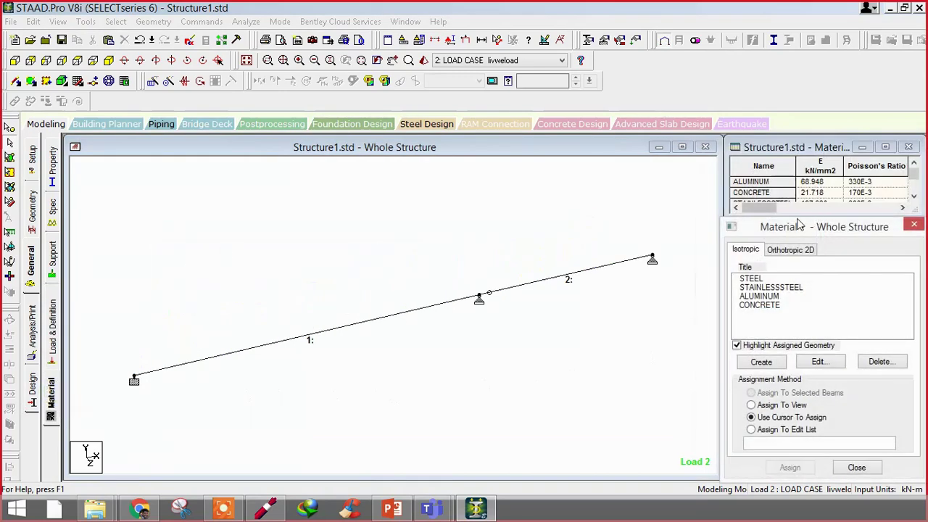
drag(775, 227, 378, 178)
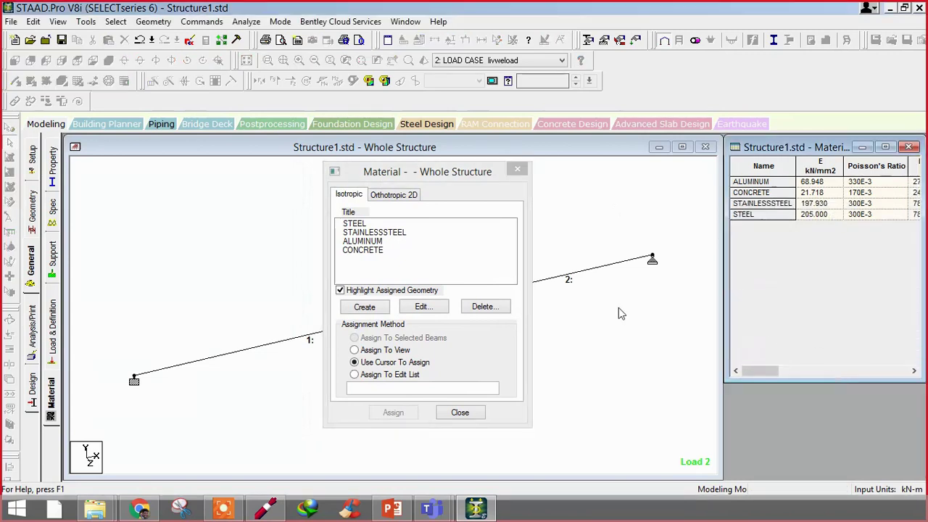
click(360, 251)
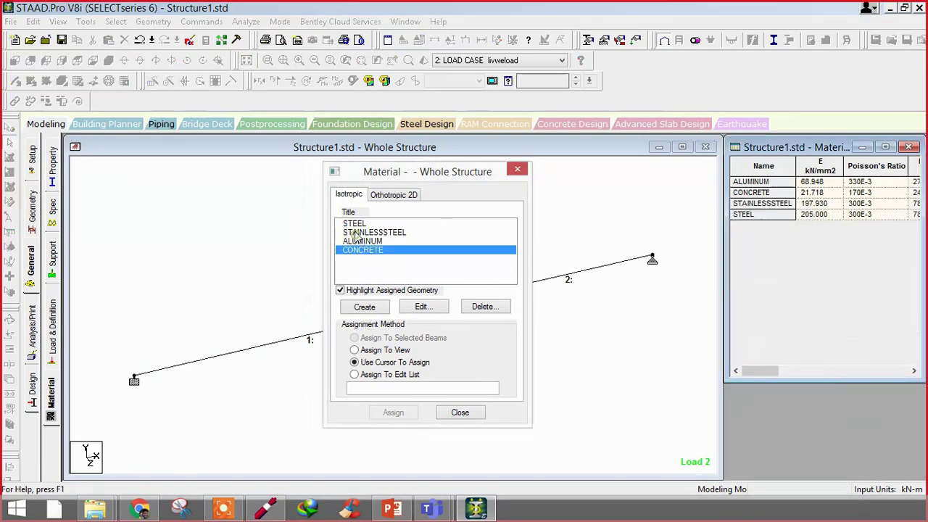
click(350, 226)
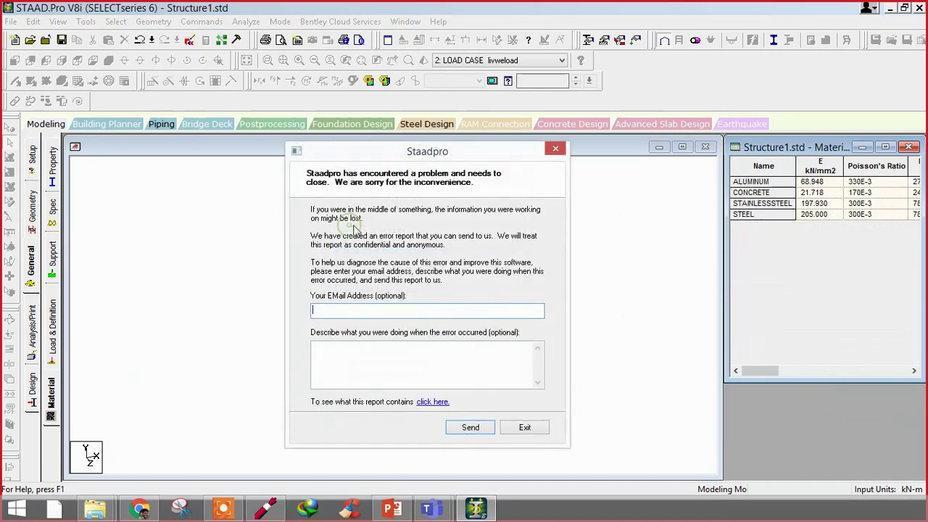
Step: Dismiss the error report without sending it, relaunch STAAD.Pro, and open the recent file temp
click(519, 429)
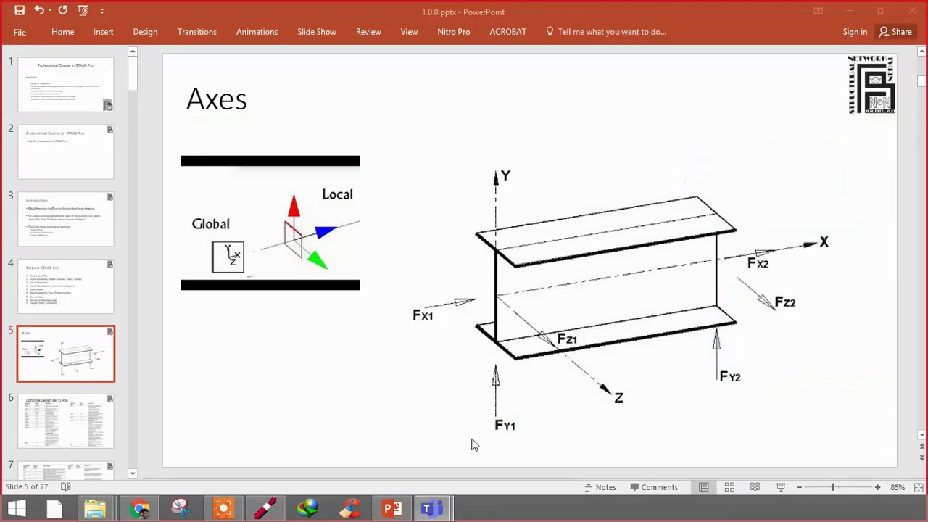
click(21, 510)
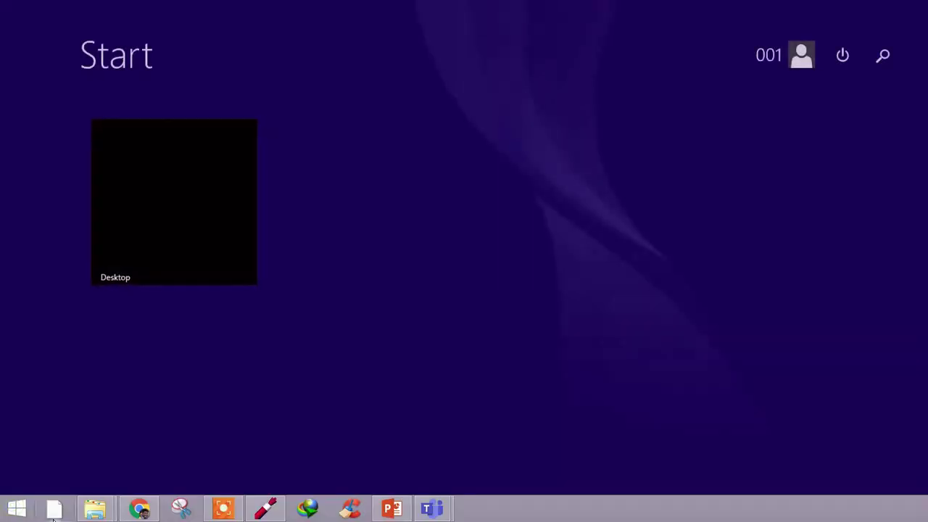
text(staad.Pro)
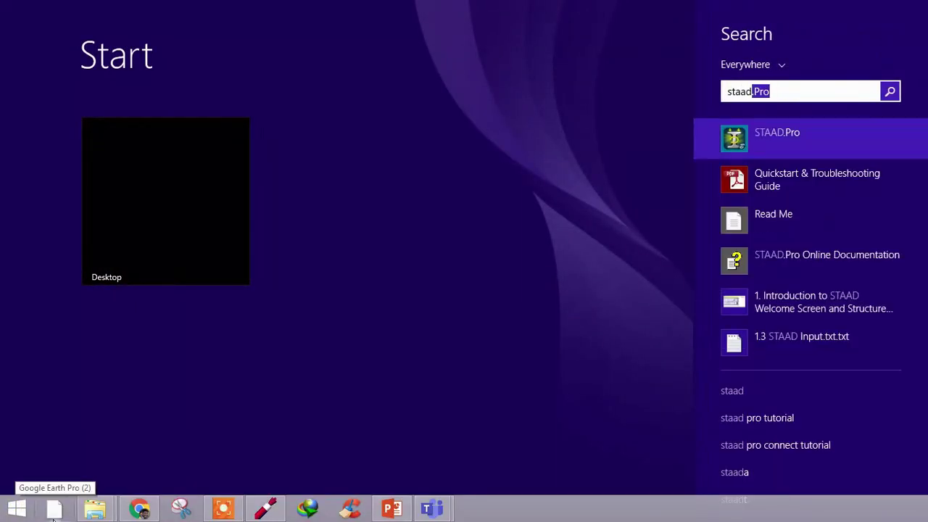
key(Return)
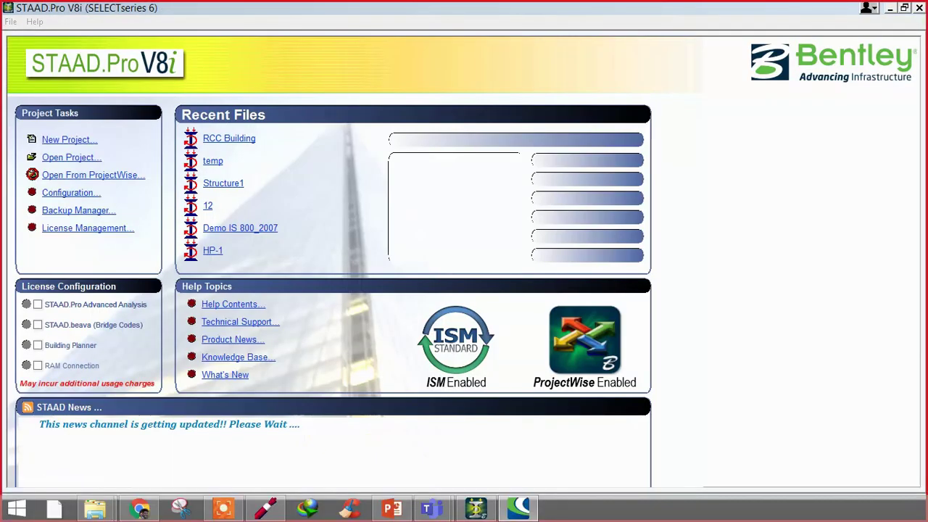
click(229, 139)
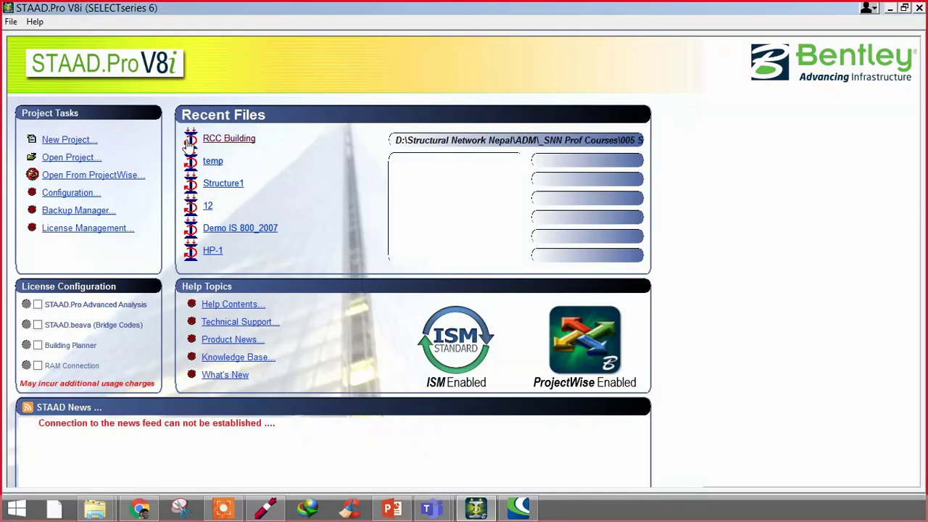
mouse_move(212, 167)
click(212, 165)
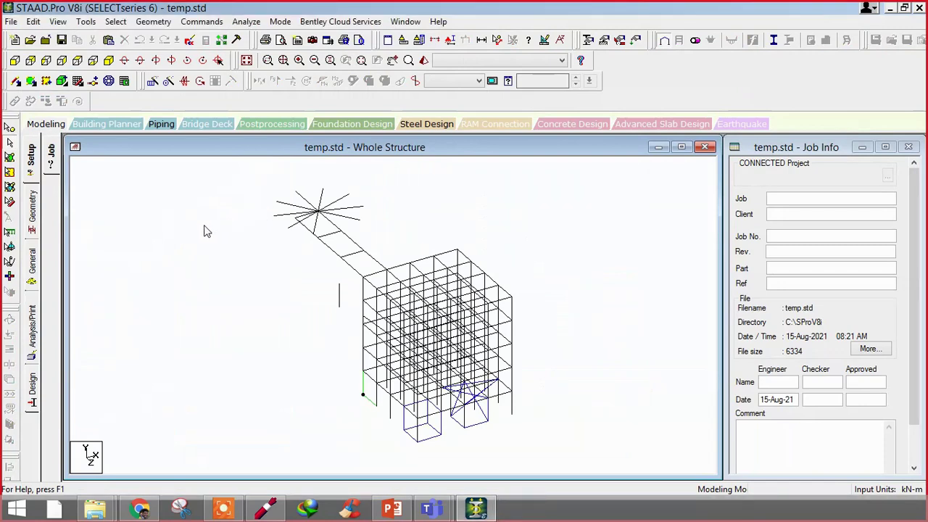
Step: Open the material definitions, examine the CONCRETE and STEEL presets in a new isotropic material, and cancel it
click(31, 273)
click(52, 397)
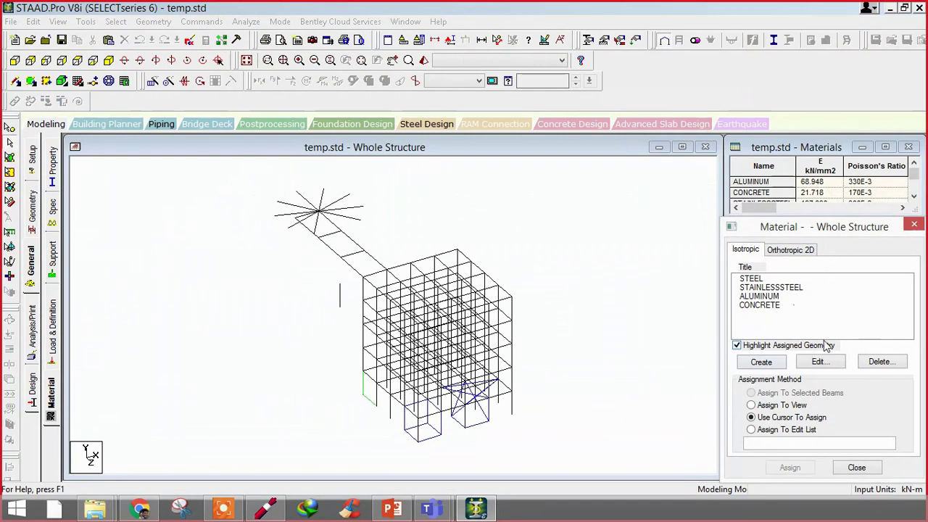
click(762, 362)
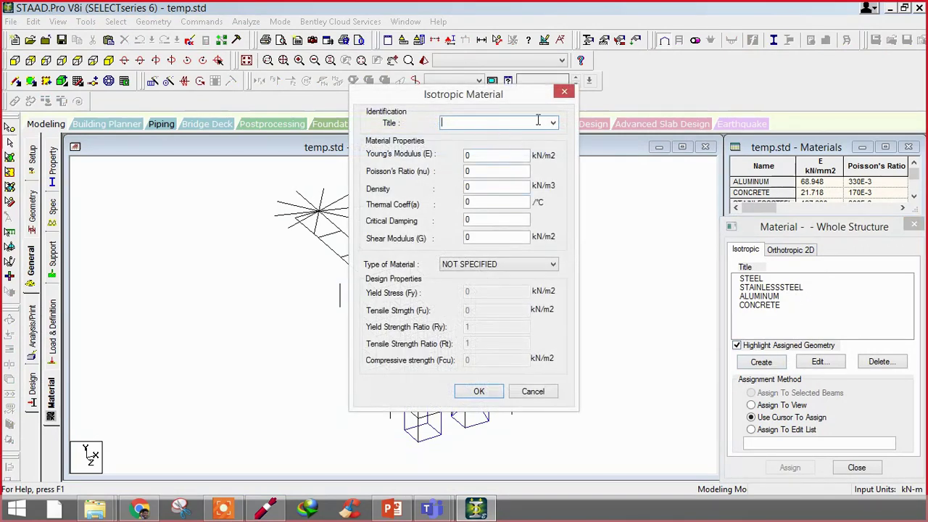
click(554, 122)
click(488, 145)
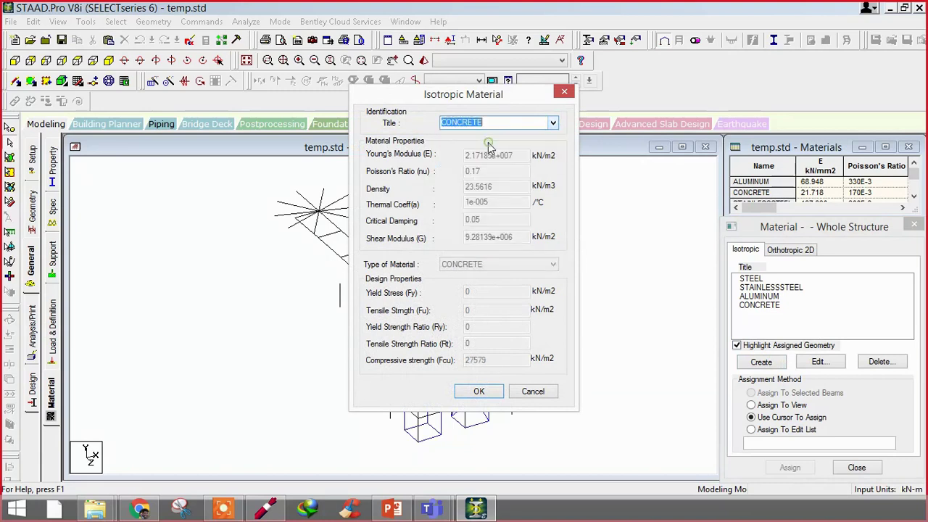
click(544, 127)
click(553, 123)
key(s)
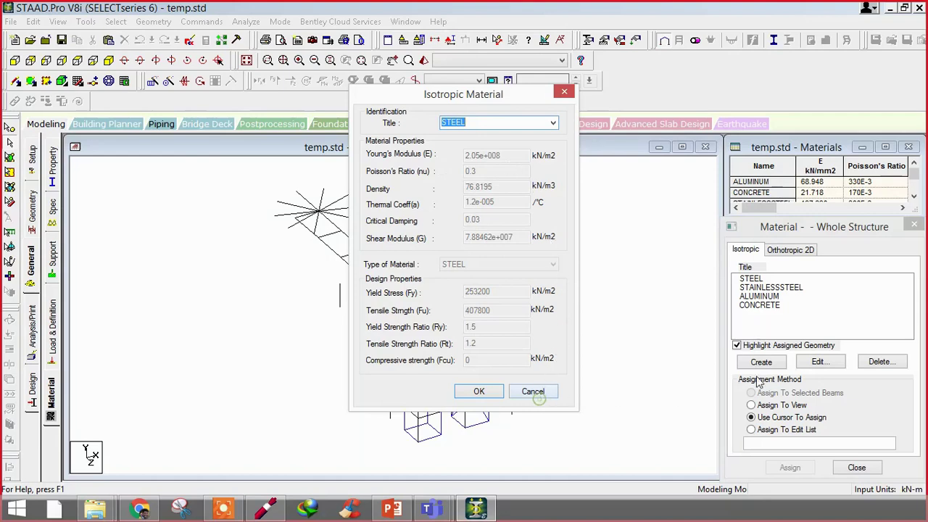
click(530, 394)
Step: Examine the property fields of a blank isotropic material with its type set to STEEL, including yield stress and tensile strength, and cancel it
click(743, 362)
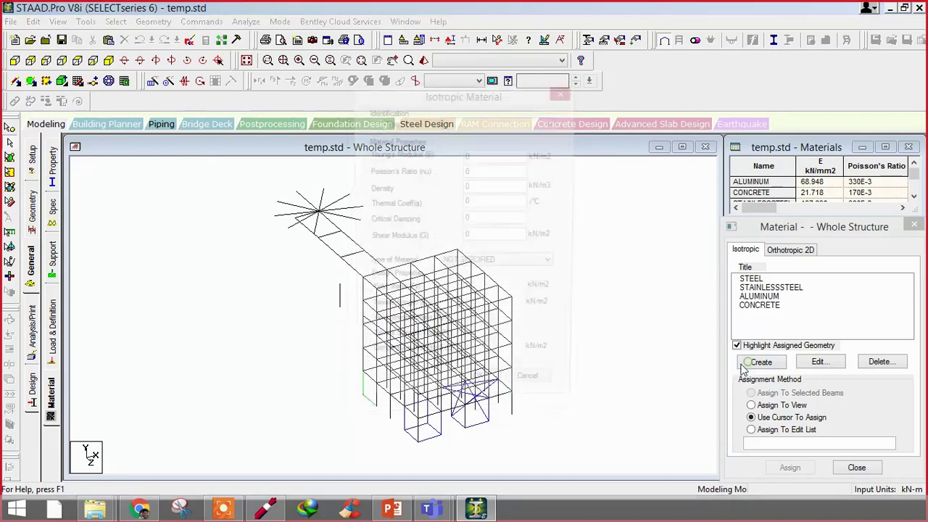
key(Tab)
key(Tab)
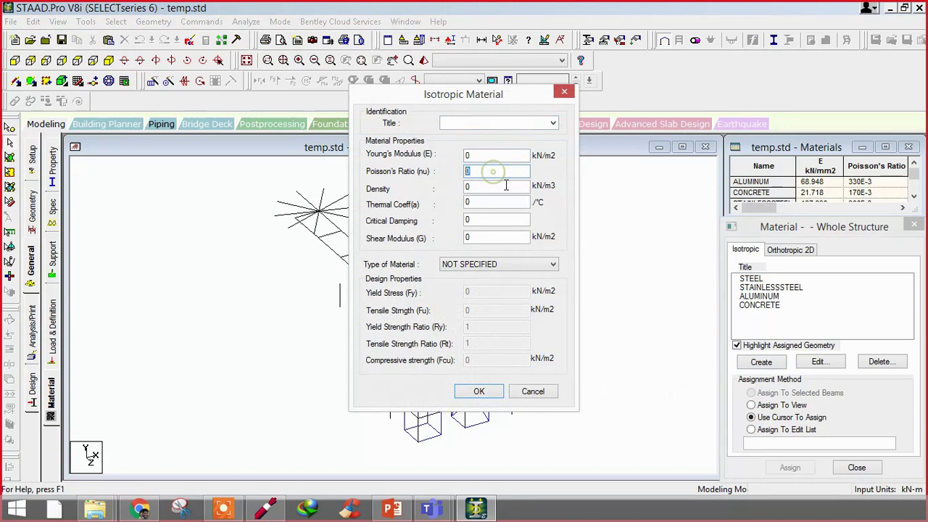
click(505, 266)
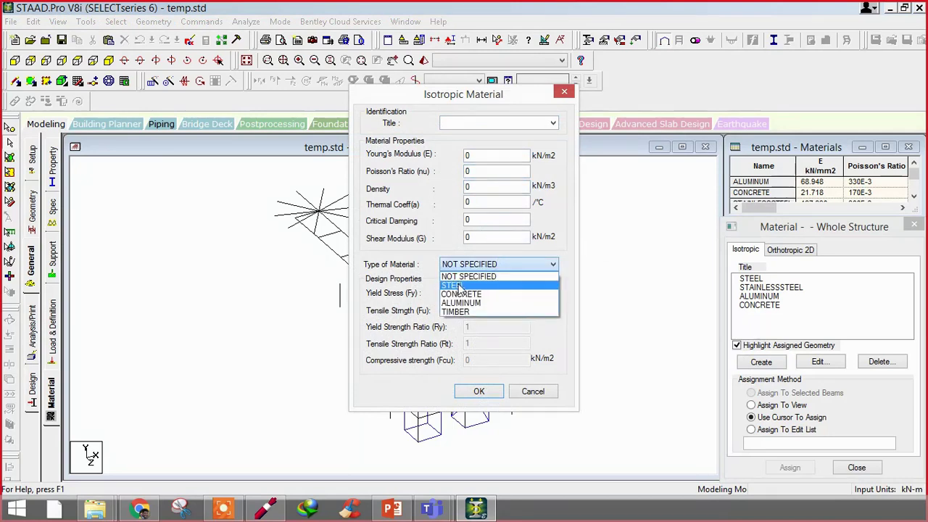
click(454, 285)
double_click(493, 292)
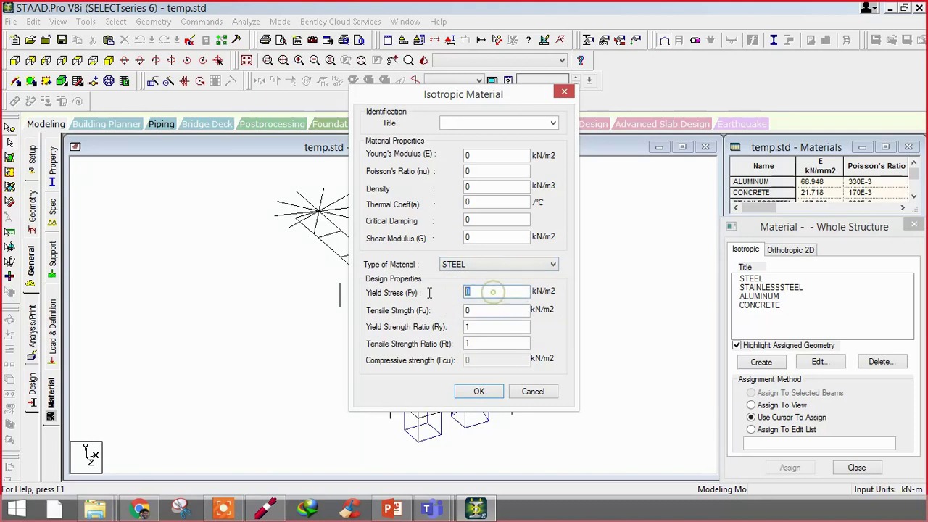
double_click(493, 309)
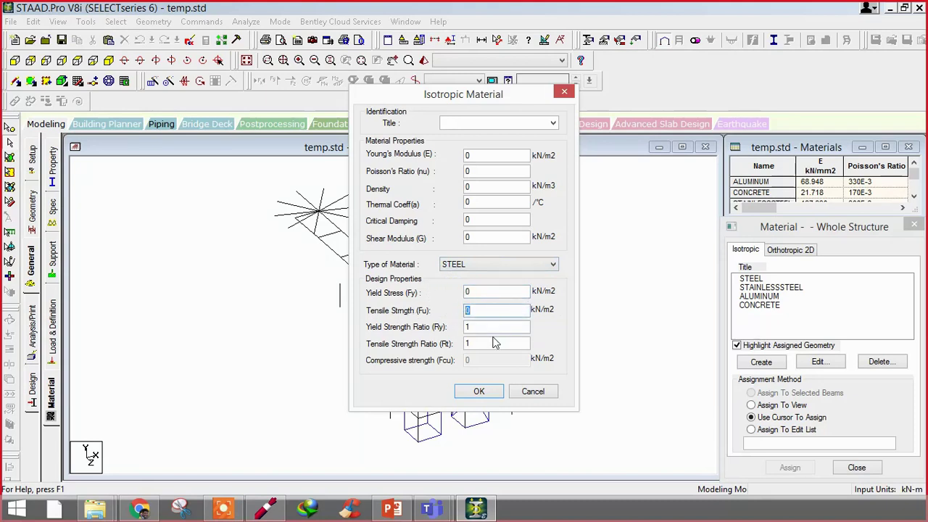
click(533, 392)
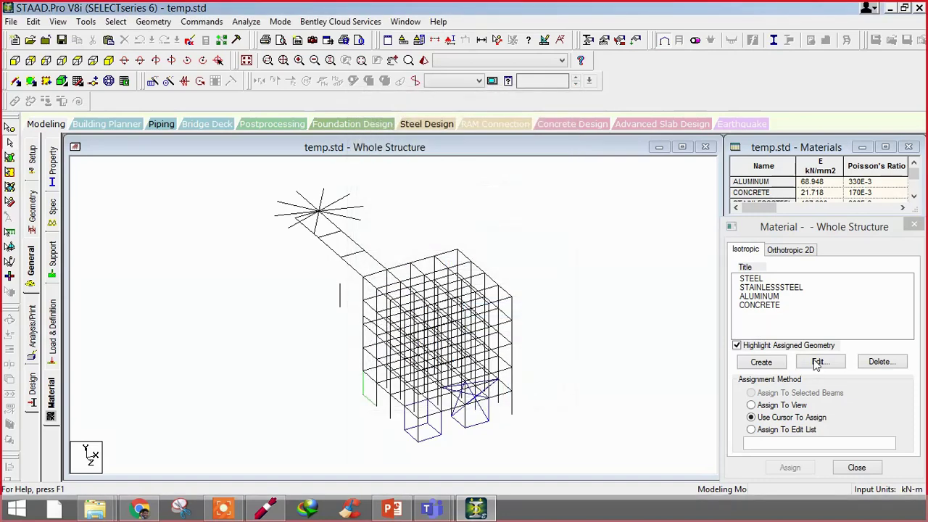
Step: Select the CONCRETE material in the isotropic material list for editing
click(754, 280)
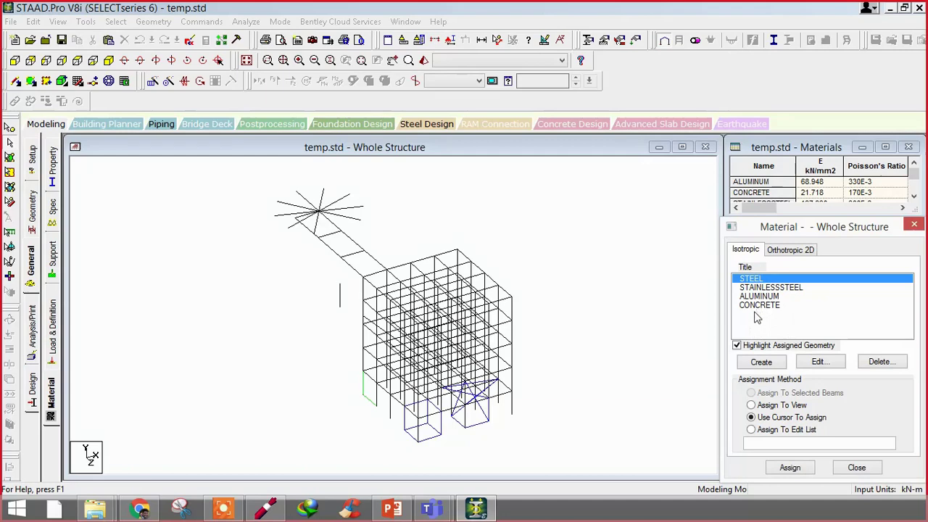
click(755, 307)
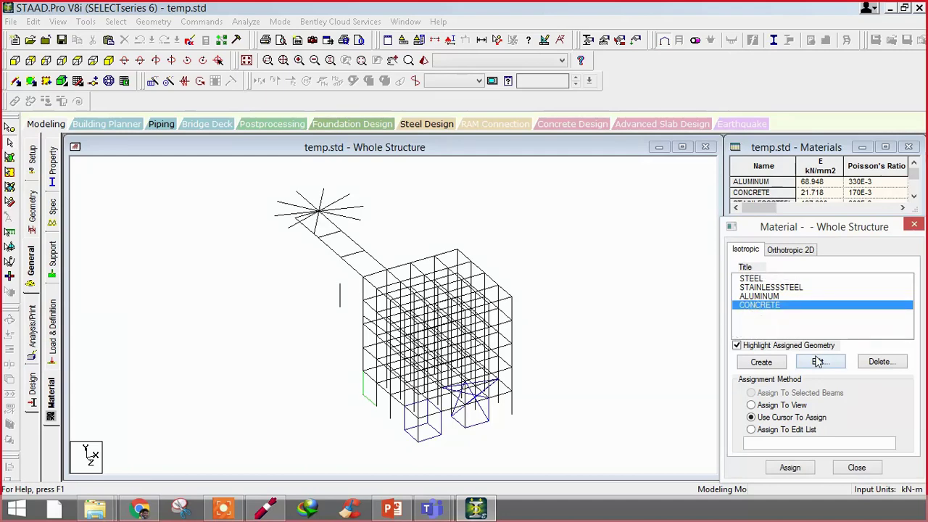
click(629, 383)
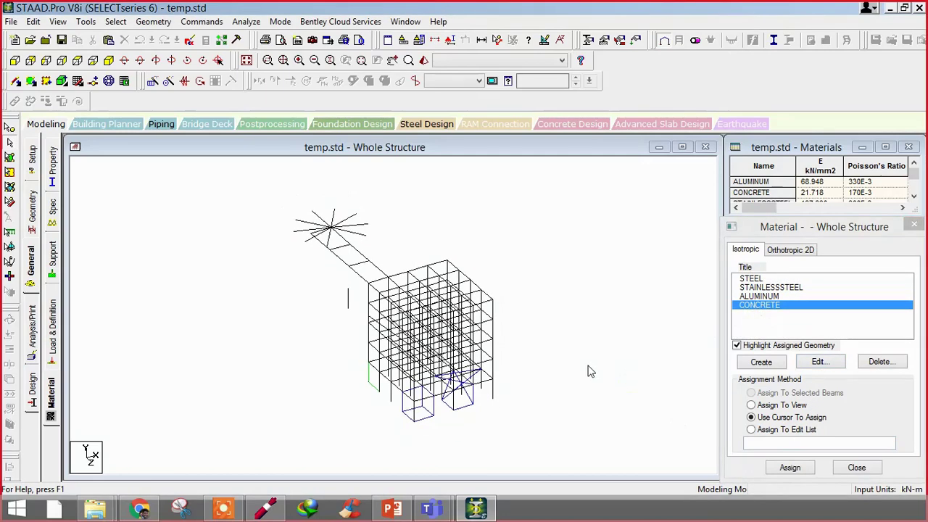
middle_drag(500, 374, 454, 368)
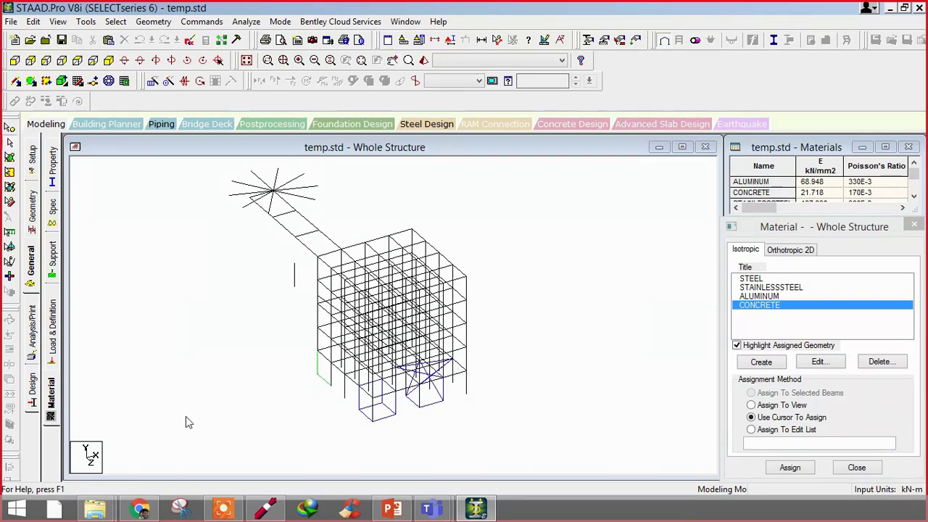
Step: Switch to the WhiteBoard program and maximize its window
right_click(265, 507)
click(254, 478)
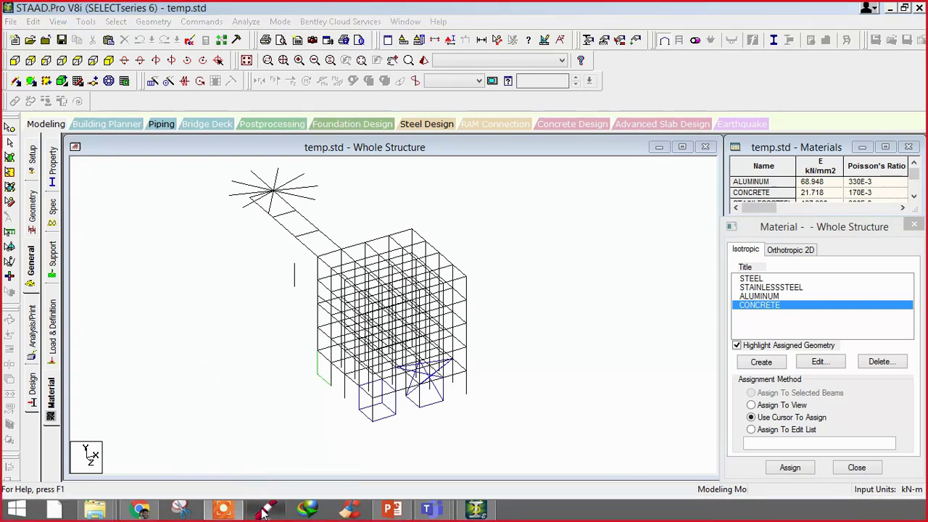
click(264, 510)
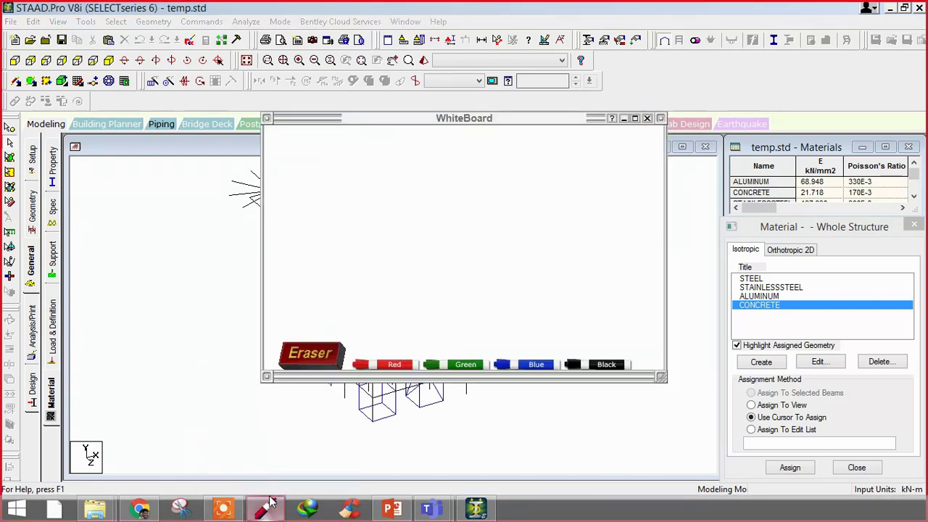
click(635, 119)
Step: Handwrite "SAP" with "M20" beneath it on the whiteboard in red
click(134, 503)
mouse_move(201, 40)
mouse_down()
mouse_move(179, 40)
mouse_move(217, 80)
mouse_move(175, 76)
mouse_up()
mouse_move(228, 102)
mouse_down()
mouse_move(263, 17)
mouse_move(270, 82)
mouse_up()
mouse_move(333, 56)
mouse_down()
mouse_move(245, 65)
mouse_move(333, 91)
mouse_up()
mouse_move(333, 50)
mouse_down()
mouse_move(361, 29)
mouse_move(308, 57)
mouse_up()
mouse_move(124, 221)
mouse_down()
mouse_move(174, 174)
mouse_move(204, 173)
mouse_up()
mouse_move(231, 129)
mouse_down()
mouse_move(221, 143)
mouse_move(293, 186)
mouse_up()
drag(288, 145, 285, 138)
Step: Handwrite "Beam" with a size starting "230x3" beneath it in red and frame the notes with a large box
mouse_move(460, 82)
mouse_down()
mouse_move(480, 160)
mouse_move(504, 192)
mouse_up()
mouse_move(582, 154)
mouse_down()
mouse_move(626, 153)
mouse_move(661, 129)
mouse_move(700, 152)
mouse_up()
mouse_move(451, 250)
mouse_down()
mouse_move(498, 209)
mouse_move(573, 285)
mouse_up()
mouse_move(569, 218)
mouse_down()
mouse_move(571, 251)
mouse_move(554, 286)
mouse_up()
mouse_move(644, 203)
mouse_down()
mouse_move(699, 234)
mouse_move(668, 247)
mouse_move(689, 267)
mouse_move(649, 330)
mouse_up()
drag(692, 273, 699, 270)
mouse_move(432, 49)
mouse_down()
mouse_move(425, 448)
mouse_move(499, 46)
mouse_move(699, 72)
mouse_up()
drag(699, 433, 443, 425)
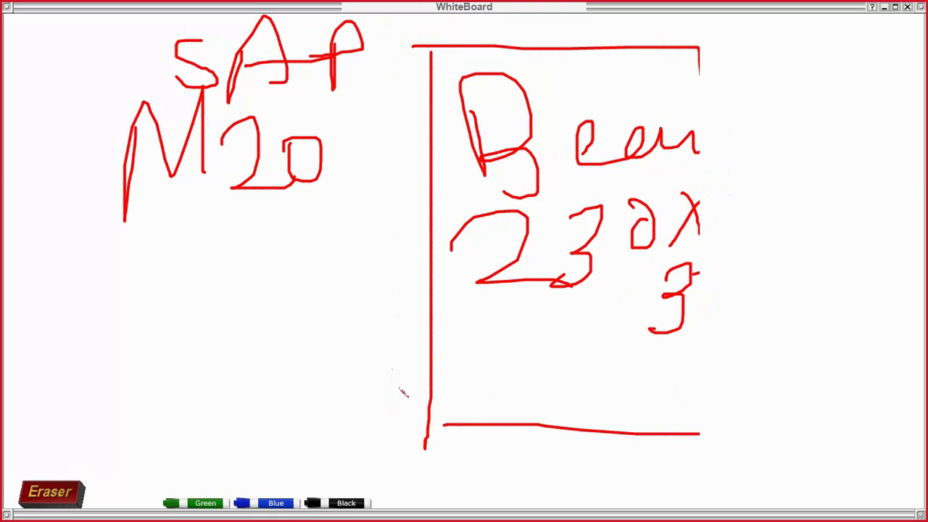
Step: Add two more lines of red handwriting in the lower part of the box and close the whiteboard
mouse_move(466, 354)
mouse_down()
mouse_move(467, 317)
mouse_move(487, 349)
mouse_move(512, 354)
mouse_up()
mouse_move(524, 319)
mouse_down()
mouse_move(564, 320)
mouse_move(562, 347)
mouse_up()
mouse_move(468, 376)
mouse_down()
mouse_move(468, 410)
mouse_move(500, 360)
mouse_up()
drag(450, 399, 499, 392)
mouse_move(496, 384)
mouse_down()
mouse_move(511, 375)
mouse_move(531, 403)
mouse_up()
mouse_move(537, 375)
mouse_down()
mouse_move(571, 368)
mouse_move(545, 403)
mouse_up()
drag(589, 379, 591, 403)
mouse_move(598, 371)
mouse_down()
mouse_move(599, 400)
mouse_move(633, 401)
mouse_up()
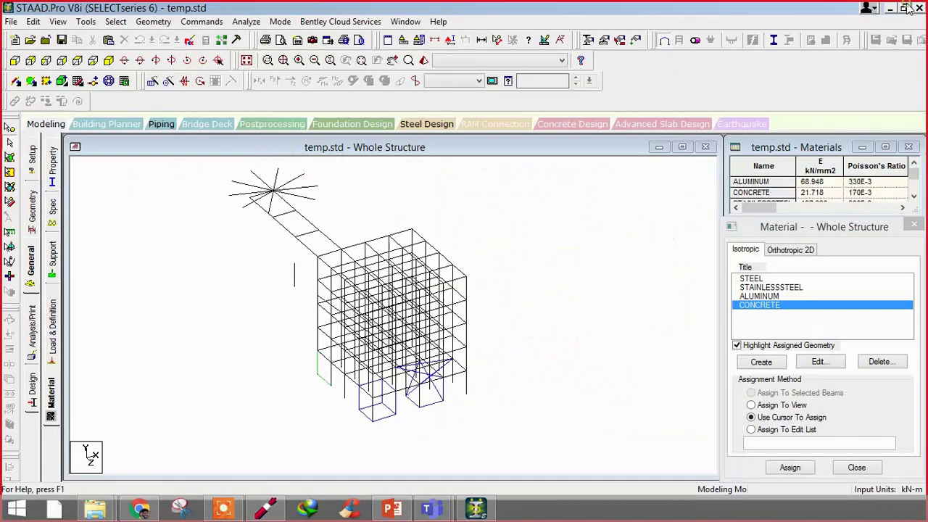
click(907, 7)
Step: Reopen the WhiteBoard, handwrite "Mat" and "Sec" side by side in red, and draw a box around each
click(265, 509)
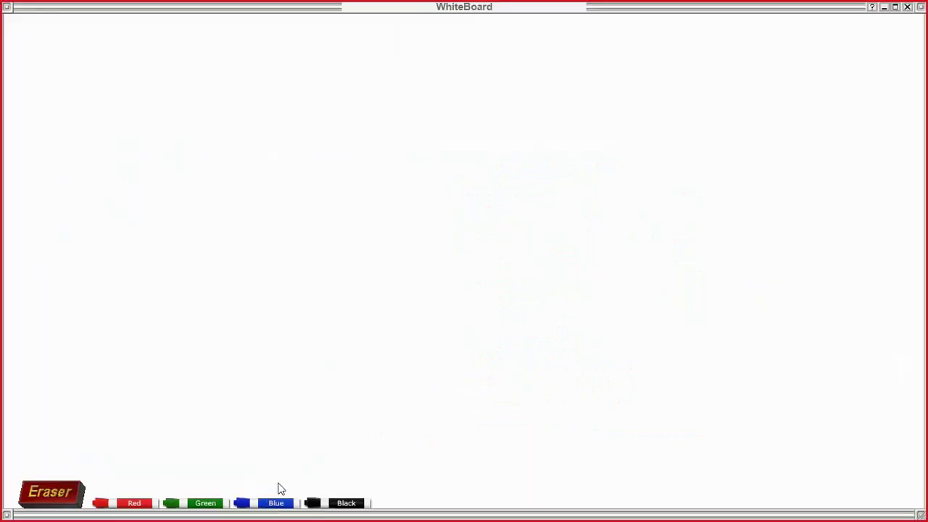
click(109, 504)
mouse_move(78, 154)
mouse_down()
mouse_move(79, 97)
mouse_move(158, 136)
mouse_up()
mouse_move(187, 58)
mouse_down()
mouse_move(197, 112)
mouse_move(245, 76)
mouse_up()
mouse_move(456, 45)
mouse_down()
mouse_move(467, 109)
mouse_move(410, 120)
mouse_up()
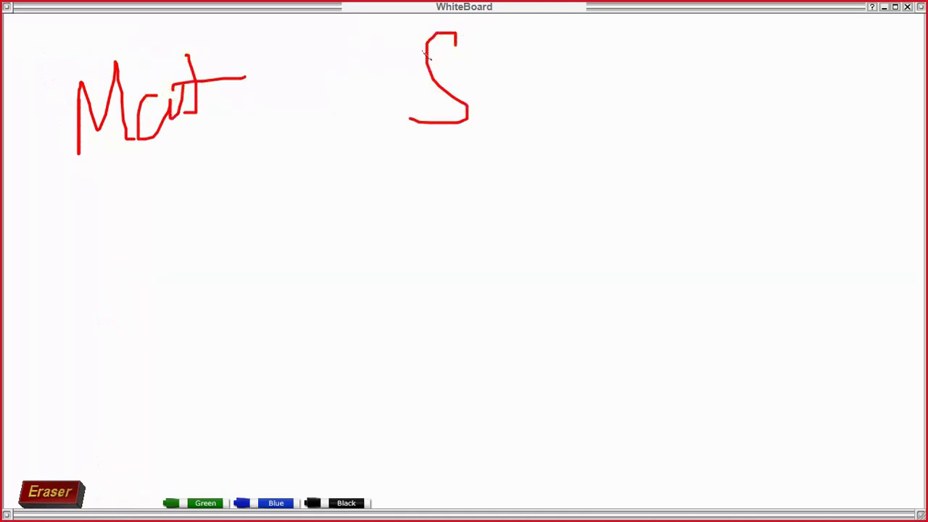
mouse_move(470, 83)
mouse_down()
mouse_move(498, 122)
mouse_move(522, 112)
mouse_up()
drag(560, 81, 583, 110)
mouse_move(58, 31)
mouse_down()
mouse_move(265, 251)
mouse_move(54, 61)
mouse_move(211, 70)
mouse_up()
mouse_move(401, 25)
mouse_down()
mouse_move(394, 239)
mouse_move(661, 232)
mouse_move(645, 30)
mouse_move(305, 58)
mouse_up()
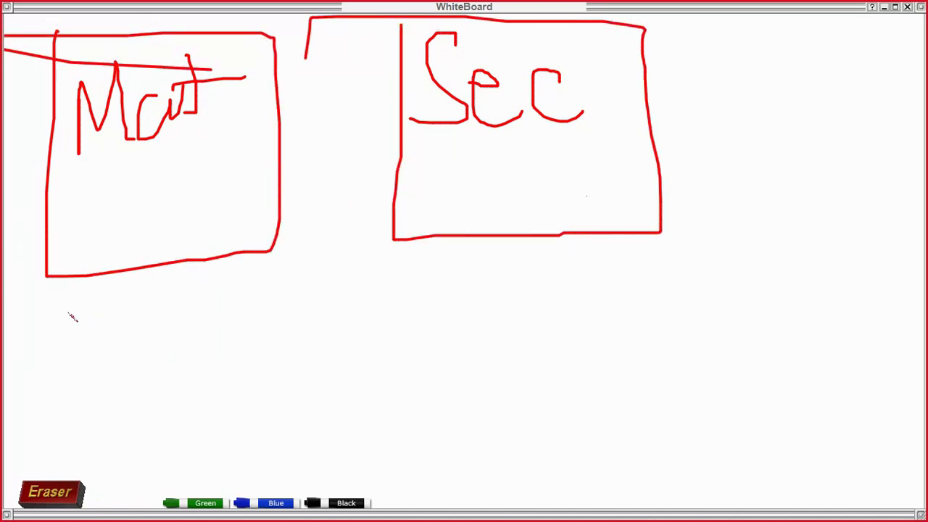
Step: Handwrite "Main Model" below the two boxes and sketch a flat slab standing on legs beside it
mouse_move(110, 330)
mouse_down()
mouse_move(114, 431)
mouse_move(163, 397)
mouse_up()
mouse_move(196, 362)
mouse_down()
mouse_move(201, 397)
mouse_move(255, 397)
mouse_move(321, 363)
mouse_move(371, 378)
mouse_move(373, 362)
mouse_up()
mouse_move(399, 314)
mouse_down()
mouse_move(426, 377)
mouse_move(407, 392)
mouse_up()
drag(434, 355, 452, 377)
drag(464, 330, 424, 419)
mouse_move(315, 413)
mouse_down()
mouse_move(314, 497)
mouse_move(434, 469)
mouse_move(326, 413)
mouse_move(449, 458)
mouse_up()
drag(474, 457, 474, 507)
drag(653, 425, 660, 486)
Step: Draw arrows from the "Sec" and "Mat" boxes to the sketched slab and return to STAAD.Pro
mouse_move(526, 131)
mouse_down()
mouse_move(605, 169)
mouse_move(596, 280)
mouse_move(534, 371)
mouse_up()
mouse_move(508, 341)
mouse_down()
mouse_move(528, 378)
mouse_move(580, 339)
mouse_up()
mouse_move(169, 116)
mouse_down()
mouse_move(193, 151)
mouse_move(478, 287)
mouse_move(480, 376)
mouse_up()
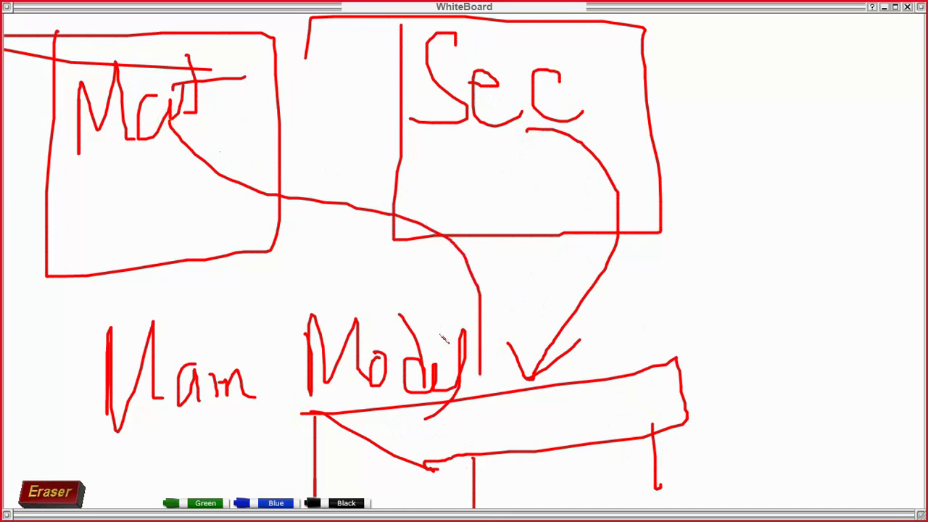
drag(461, 332, 509, 333)
click(884, 7)
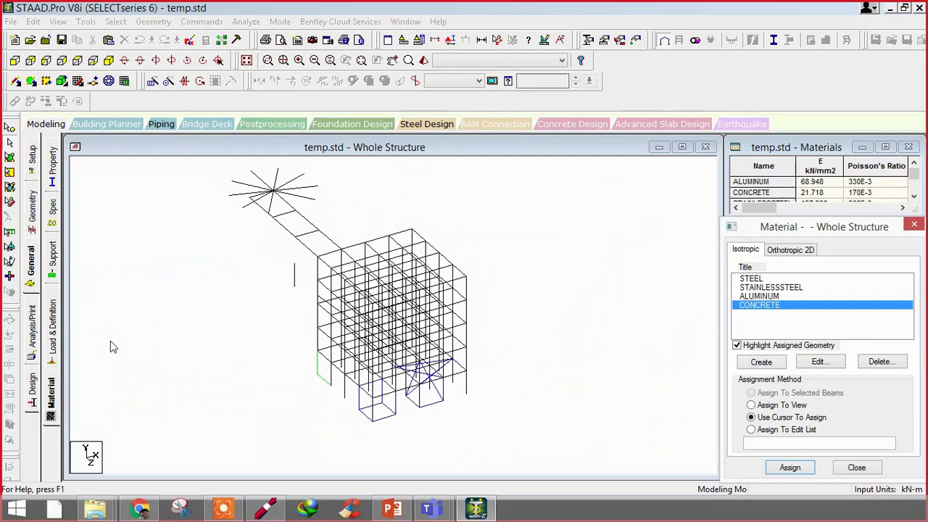
Step: Define a rectangular concrete section with YD 0.2 m and ZD 0.2 m
click(52, 162)
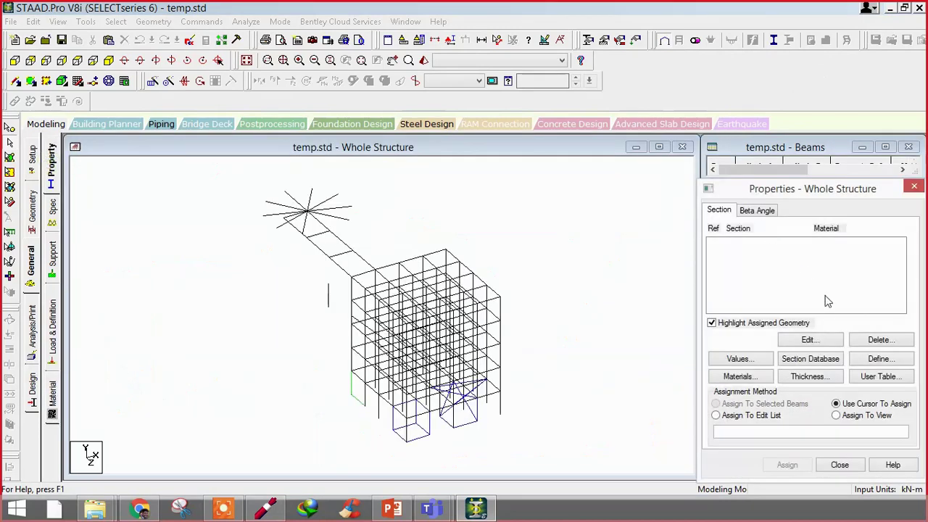
click(879, 359)
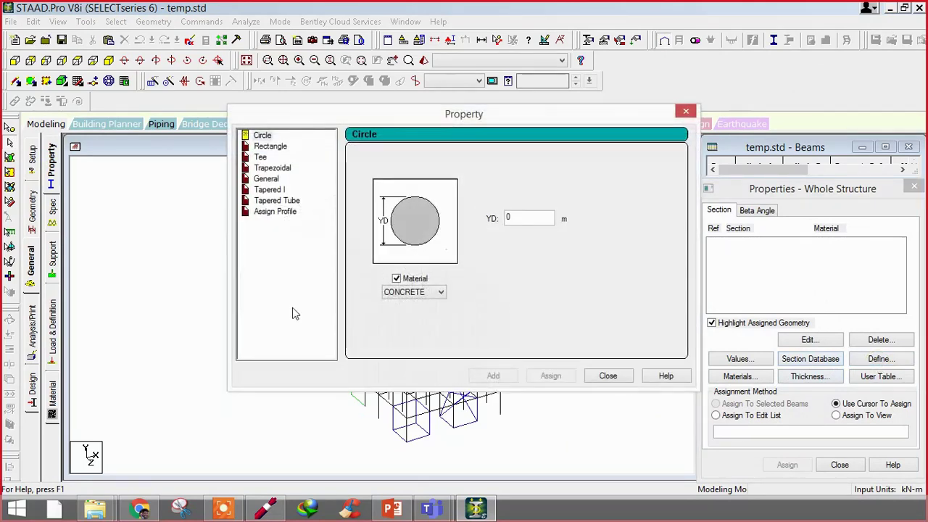
click(277, 147)
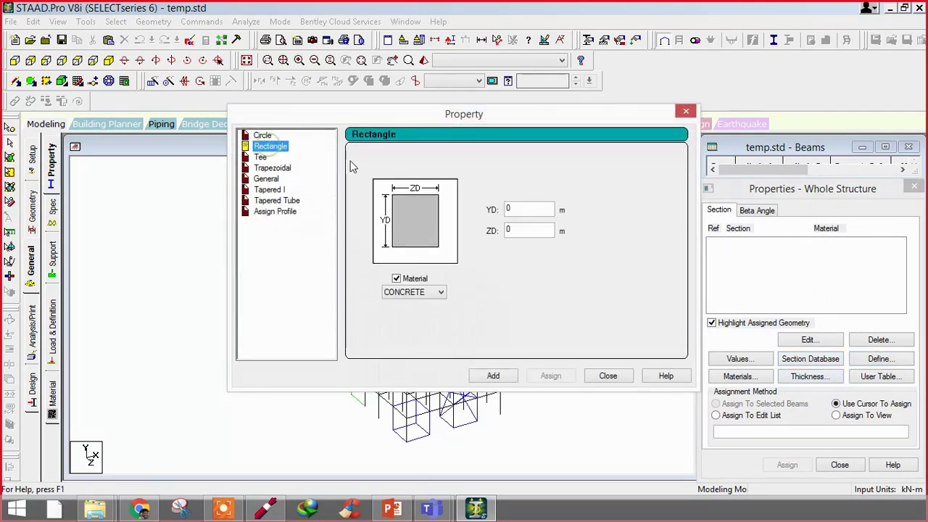
click(521, 208)
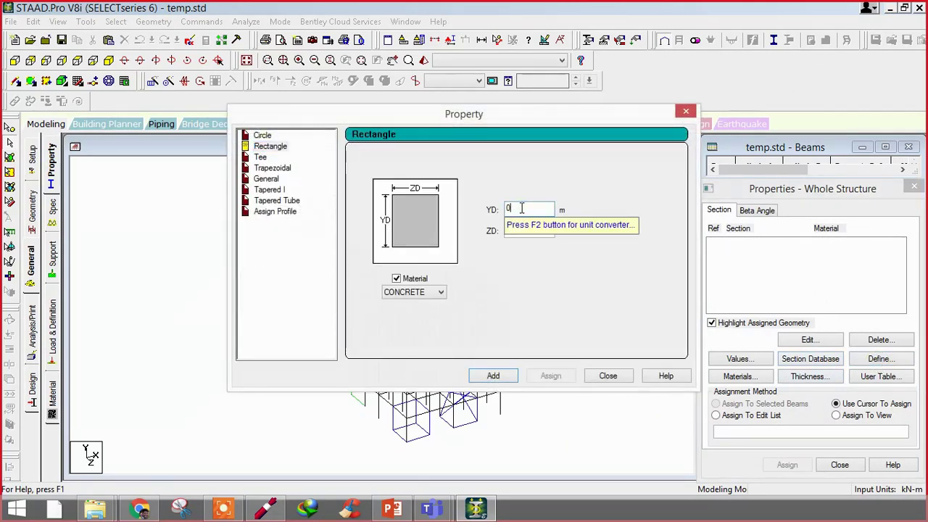
text(.2.2)
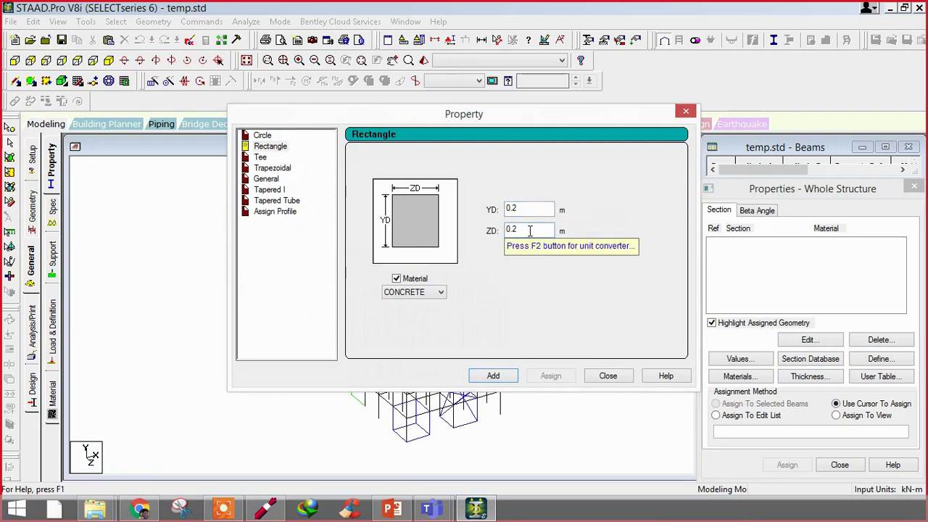
click(493, 377)
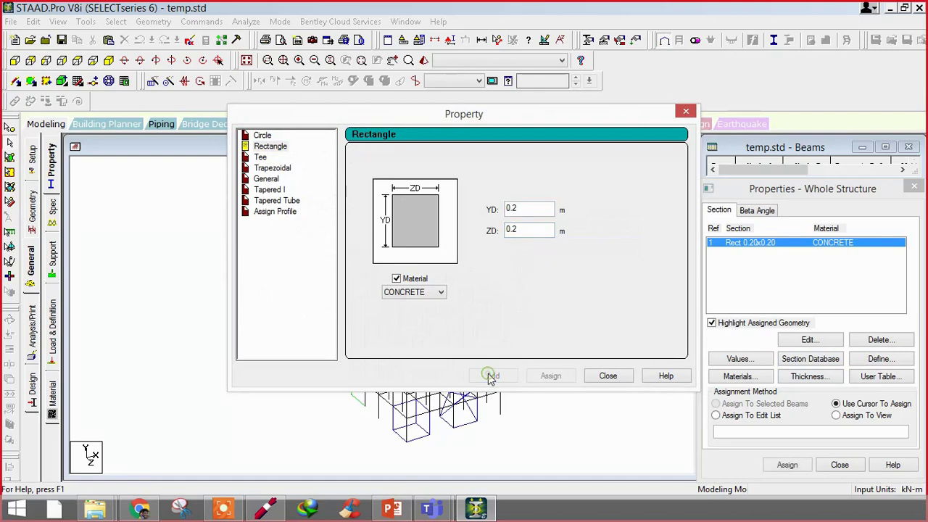
click(607, 375)
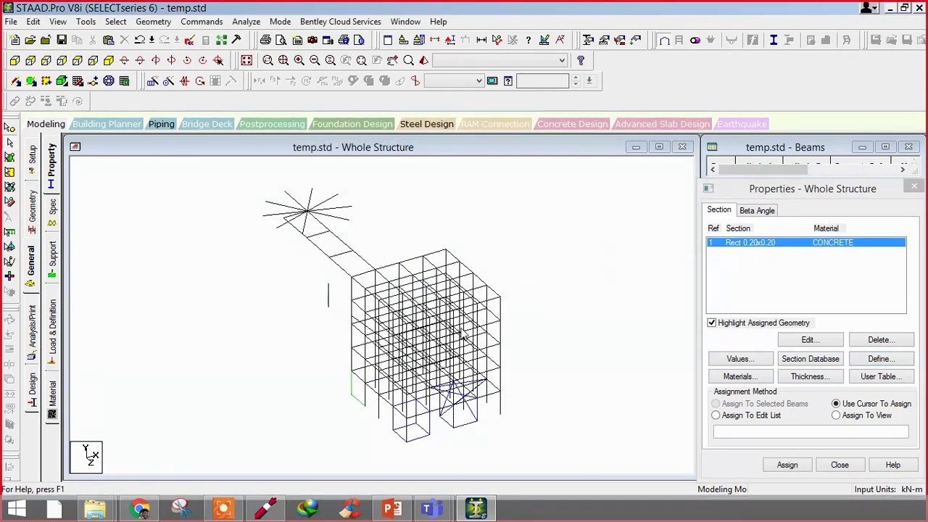
Step: Select all beams of the structure and assign the Rect 0.20x0.20 section to them
middle_drag(475, 362, 189, 345)
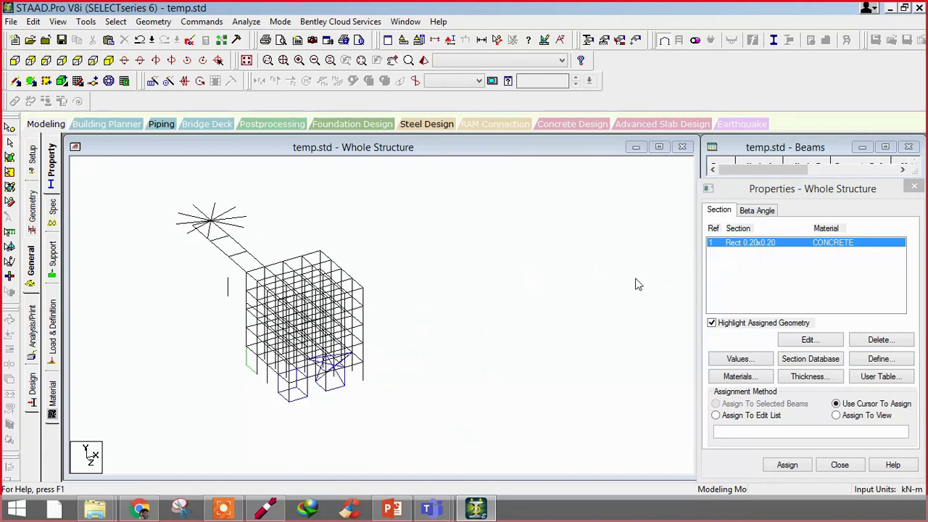
click(739, 246)
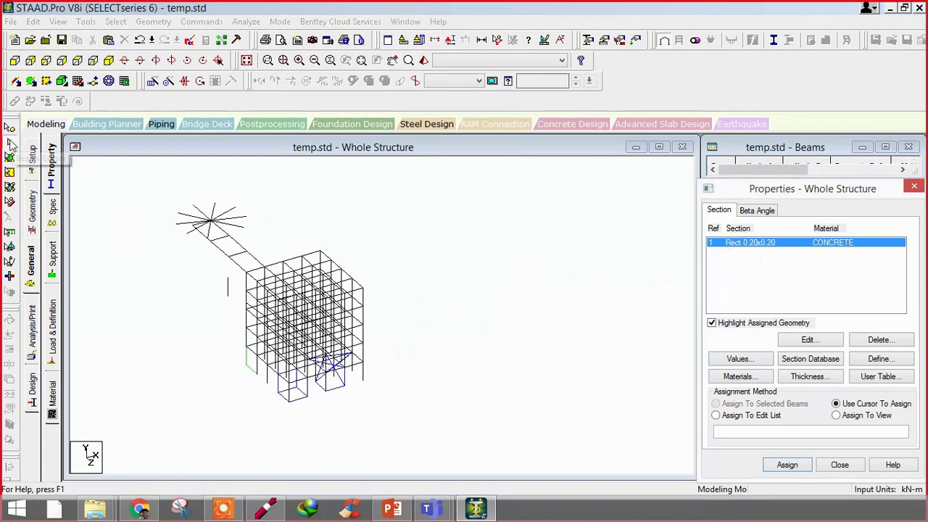
middle_drag(128, 300, 172, 258)
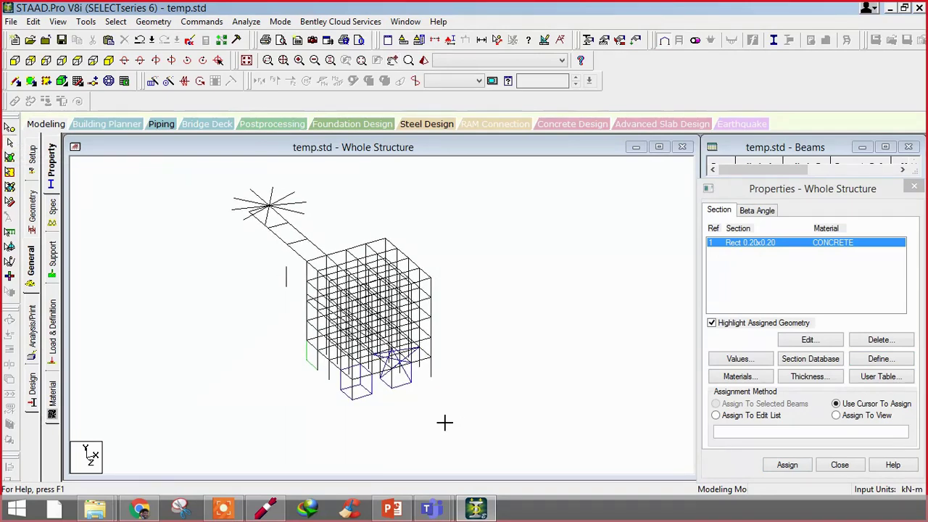
key(ctrl+a)
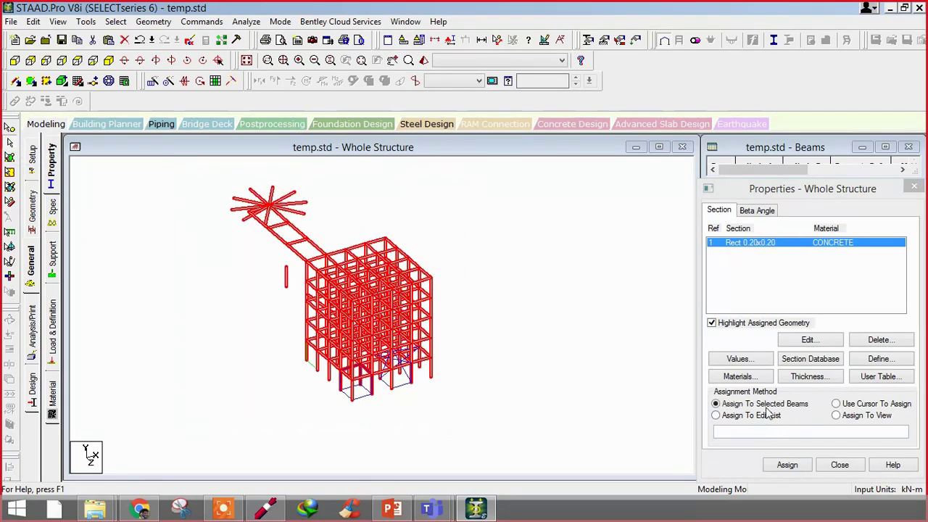
click(789, 466)
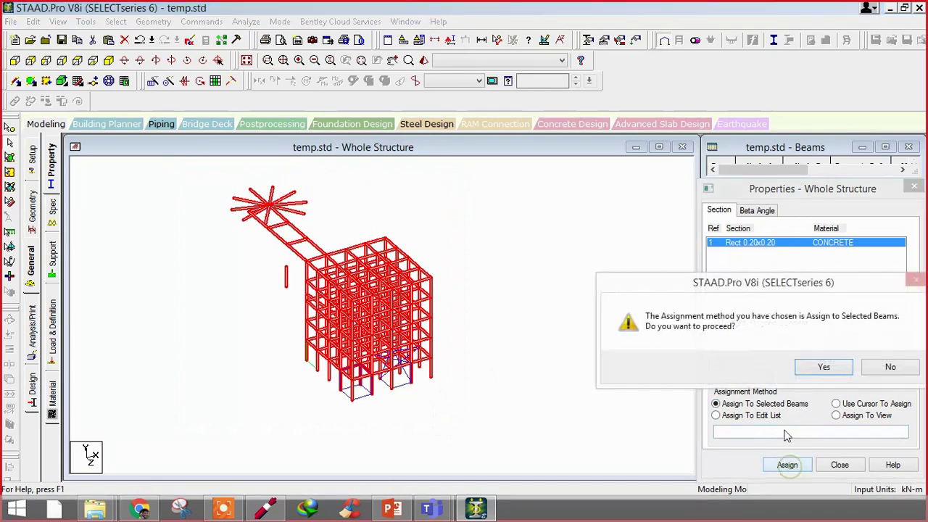
click(802, 377)
scroll(570, 362, up, 5)
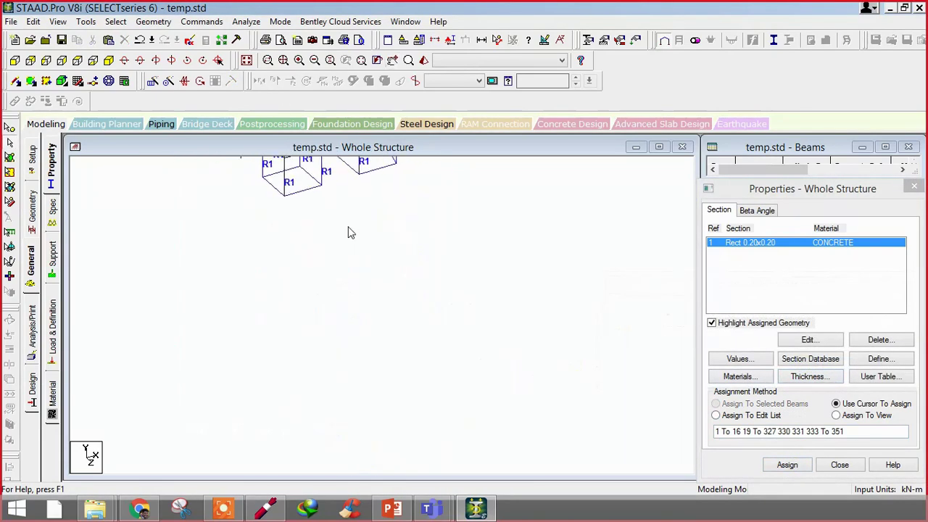
scroll(431, 220, up, 3)
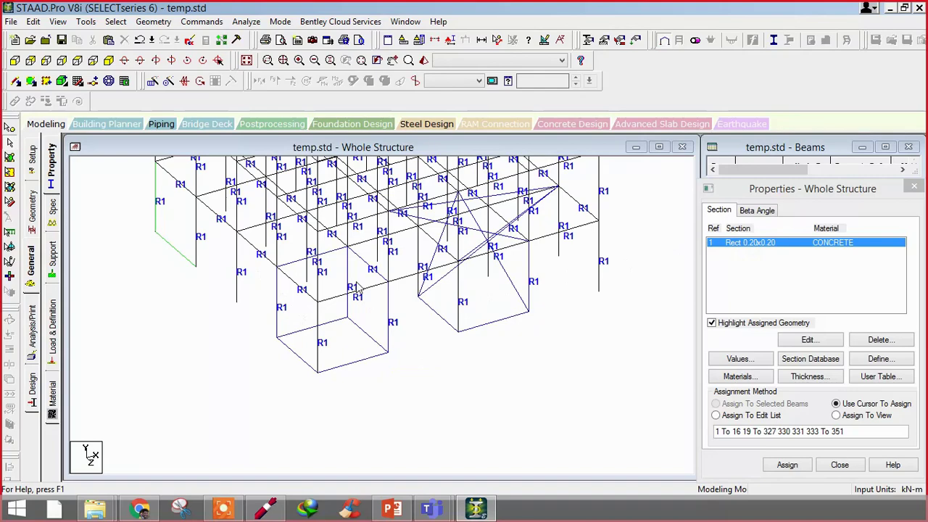
Step: Assign the CONCRETE material to all selected beams of the structure
click(52, 410)
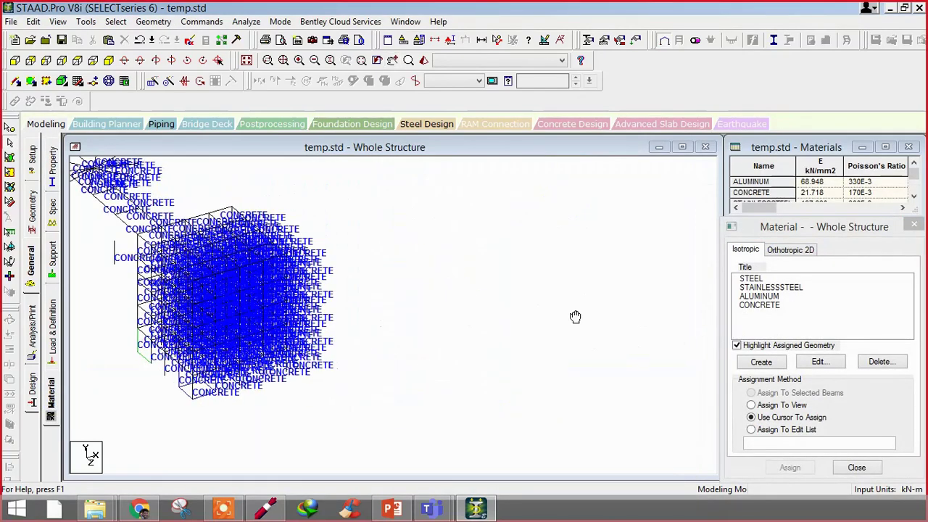
click(757, 305)
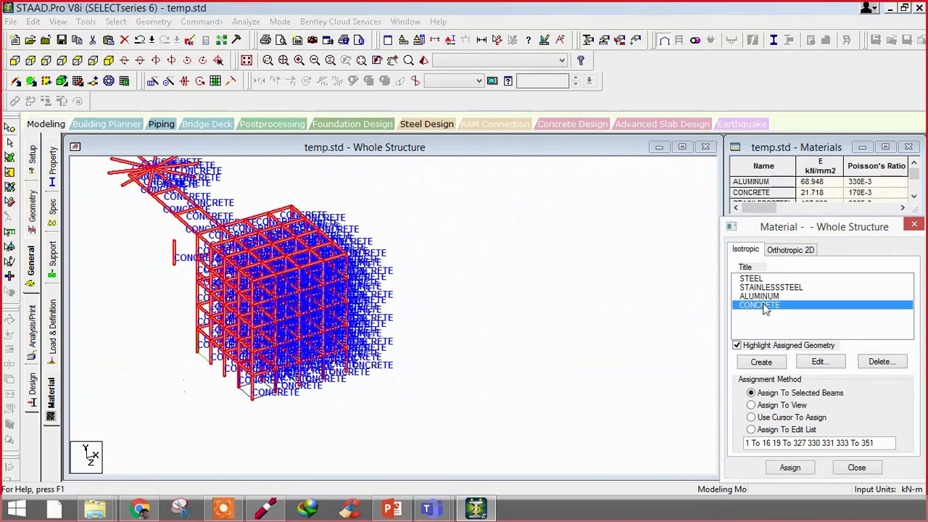
click(683, 347)
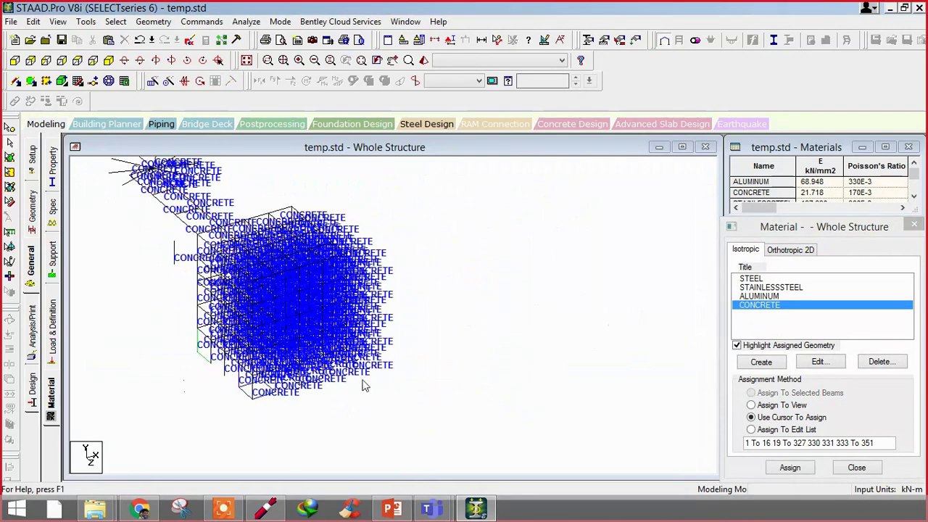
click(291, 326)
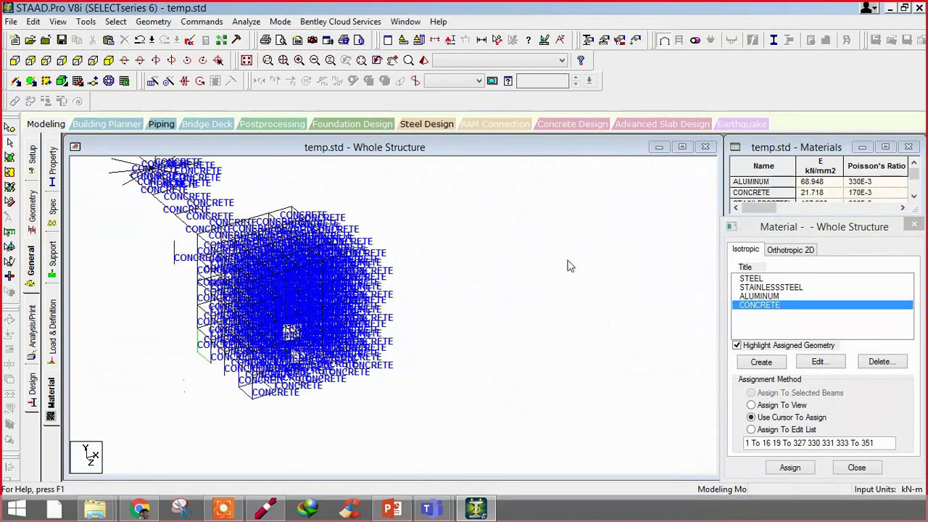
click(773, 308)
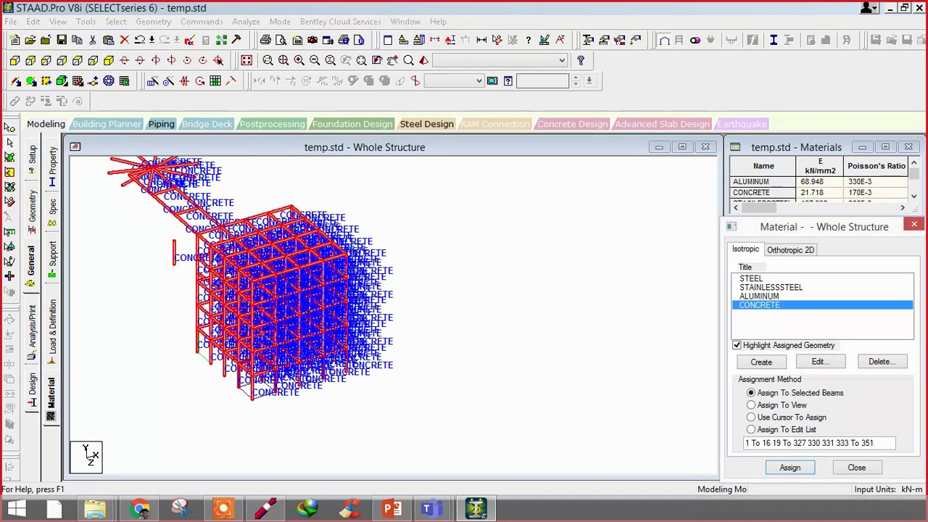
click(120, 253)
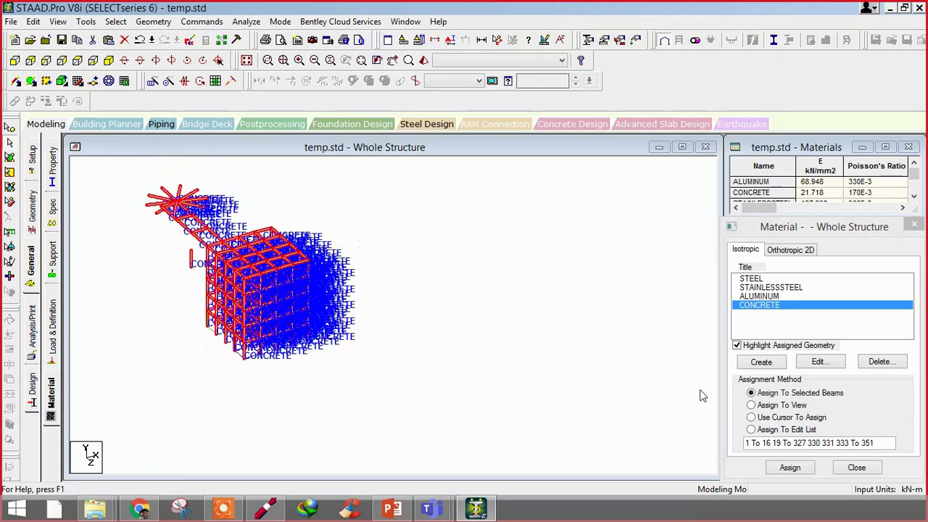
click(753, 393)
click(777, 469)
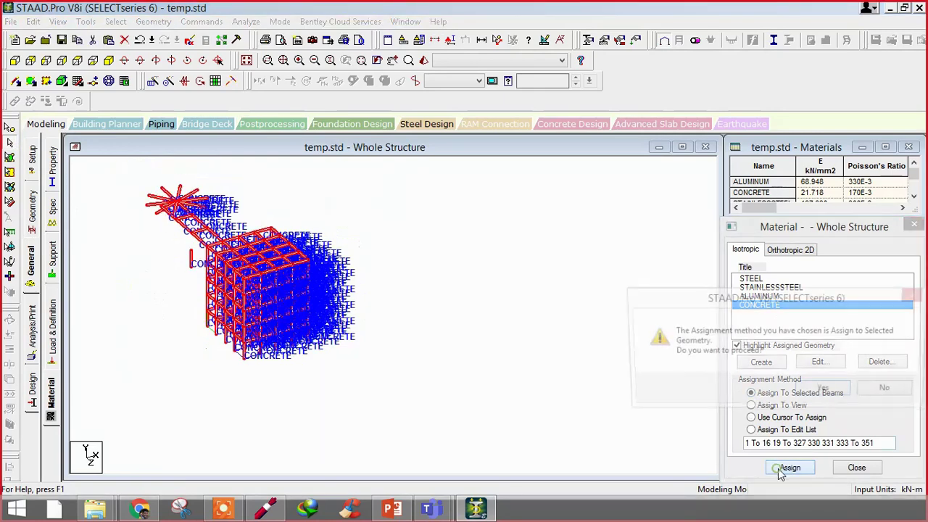
click(766, 389)
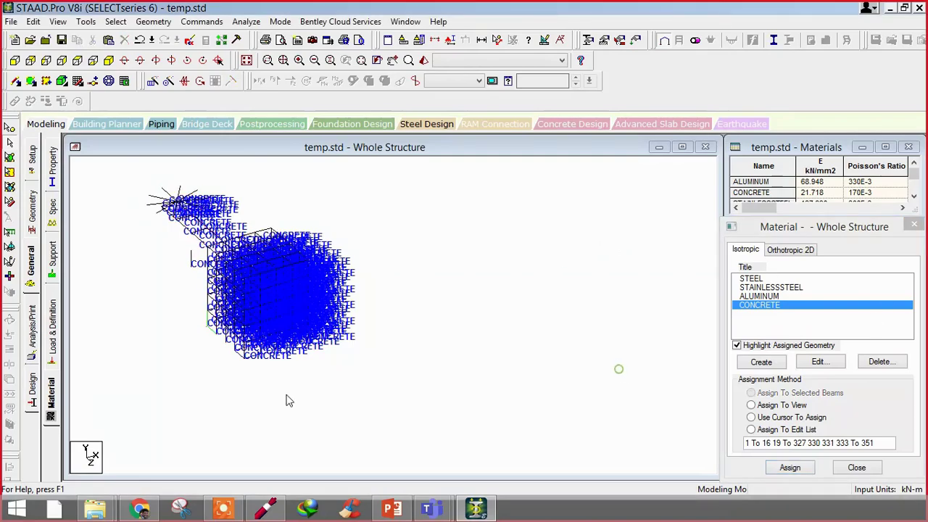
Step: Assign the STEEL material to the radial beams and adjoining end members of the inclined arm, and highlight the members using it
scroll(362, 421, up, 3)
scroll(363, 421, up, 3)
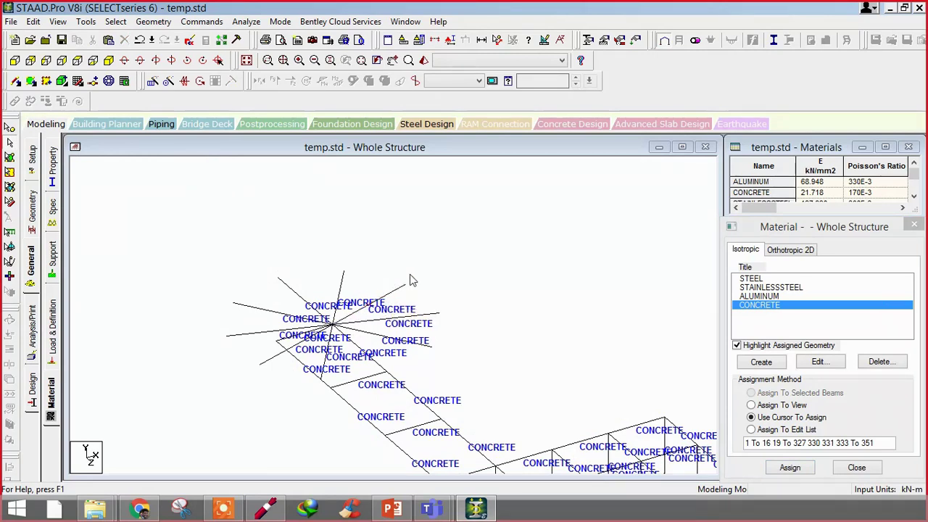
click(751, 279)
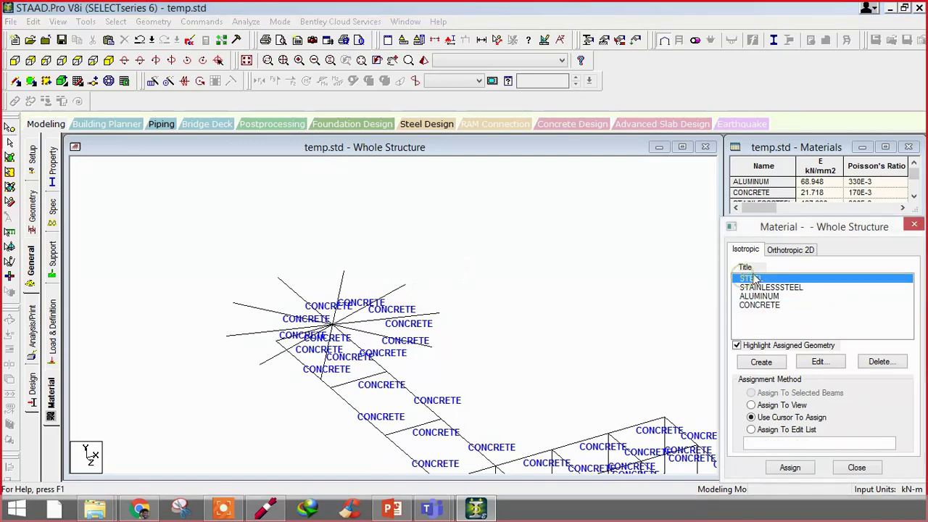
click(10, 142)
drag(148, 217, 472, 381)
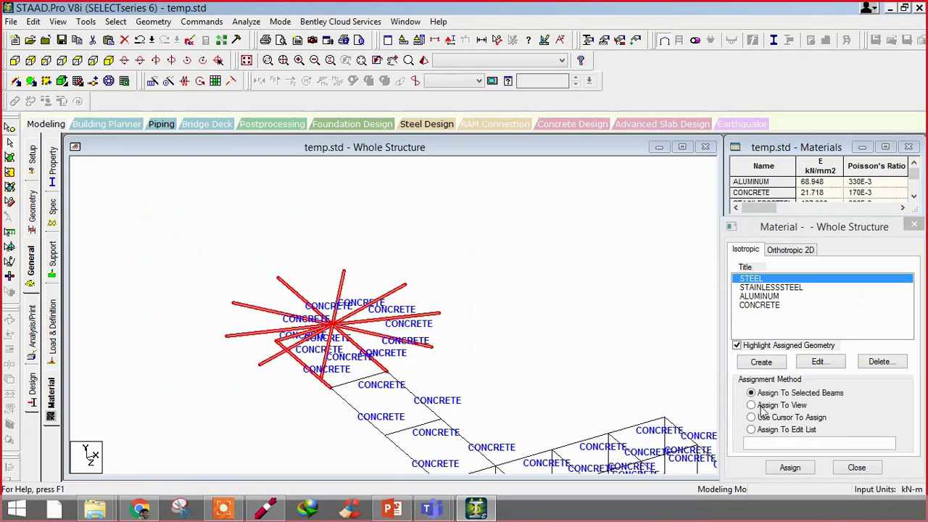
click(792, 468)
click(825, 391)
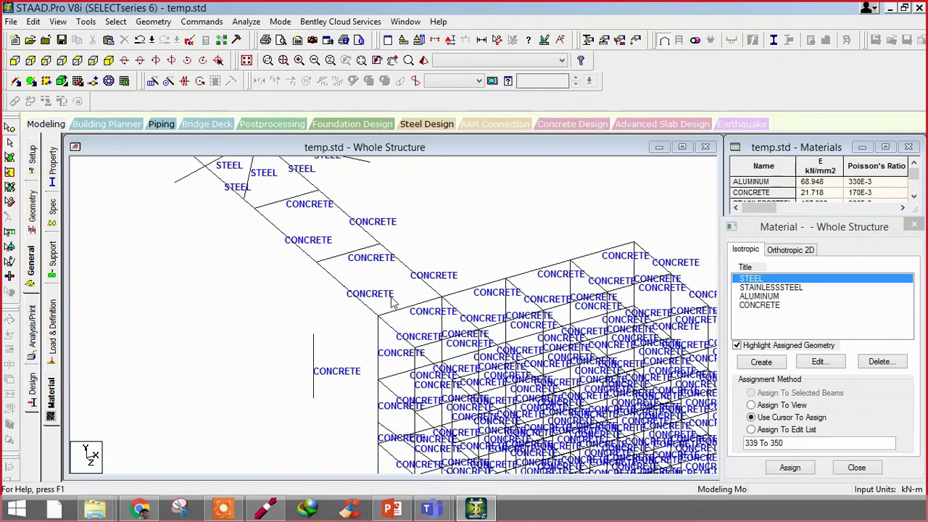
scroll(312, 347, up, 3)
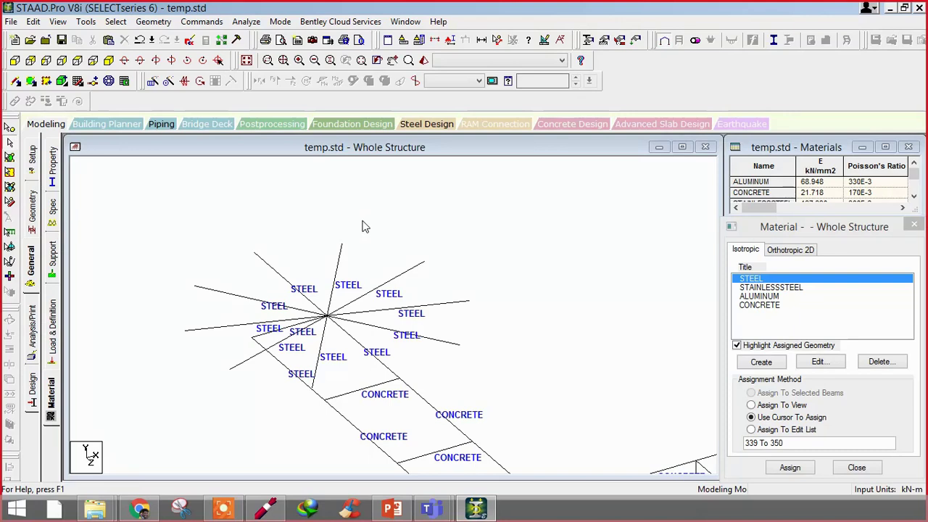
click(747, 282)
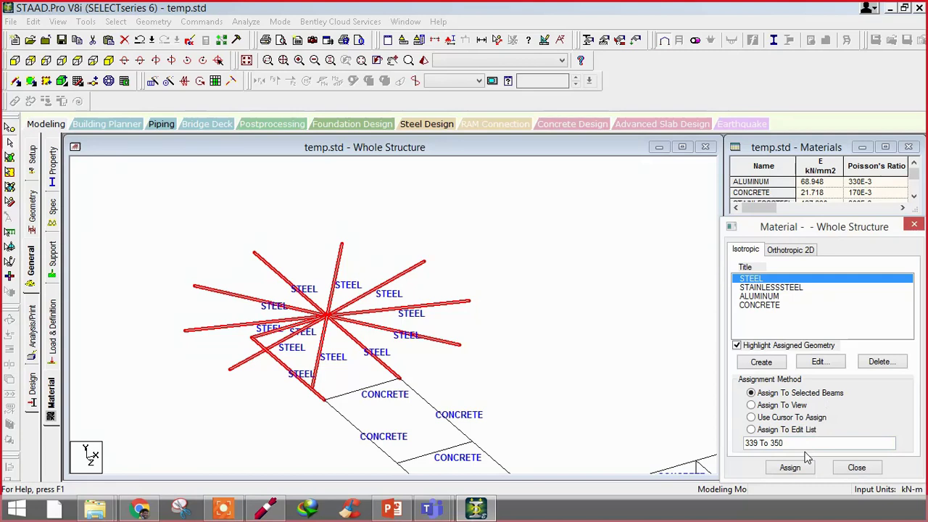
middle_drag(606, 438, 573, 283)
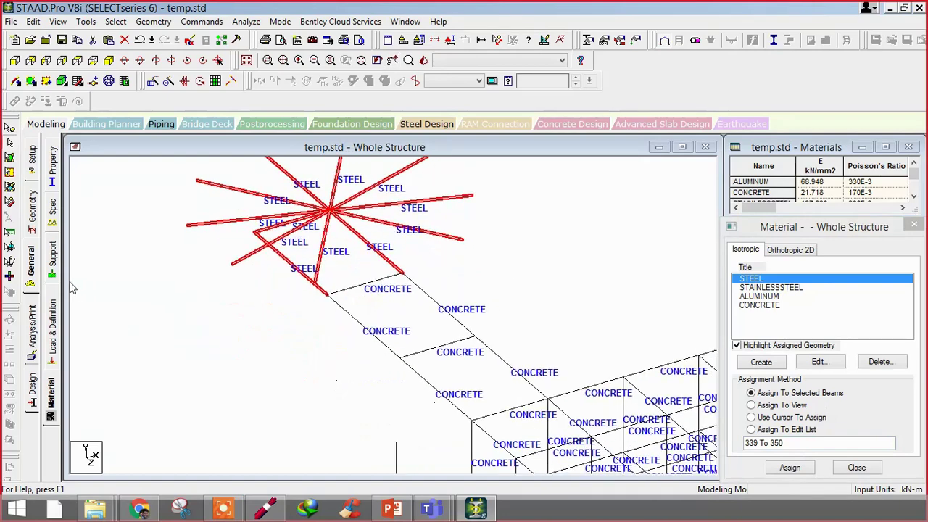
Step: Review the available analysis types among the analysis commands, including P-Delta, cable, nonlinear, direct, imperfection, buckling and pushover analysis
click(24, 277)
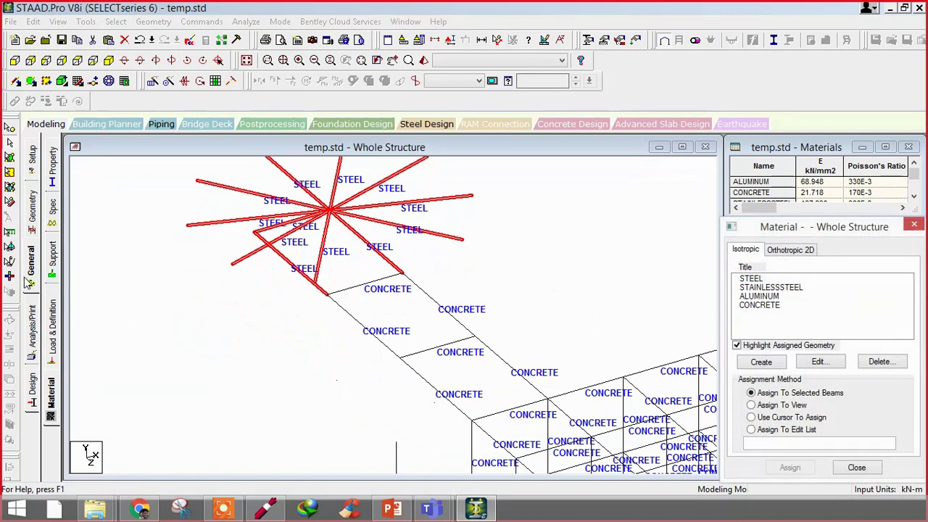
click(33, 326)
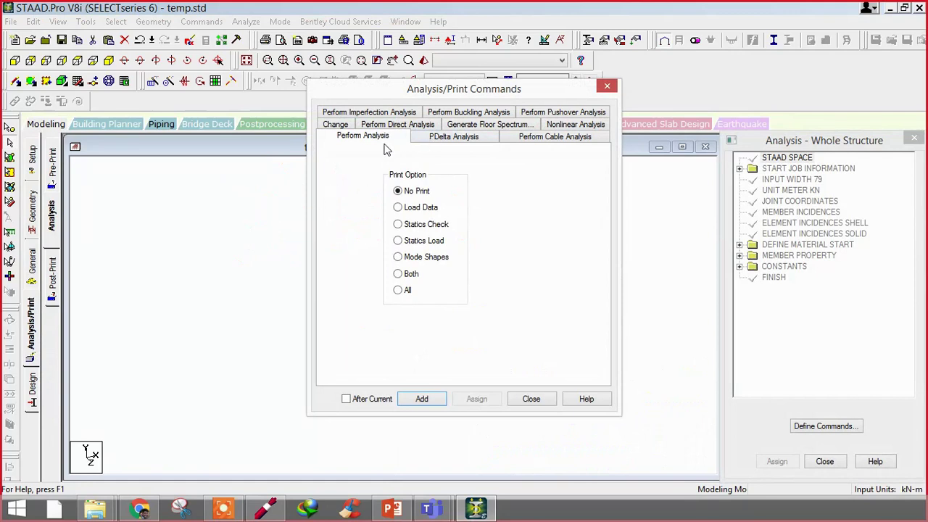
click(447, 137)
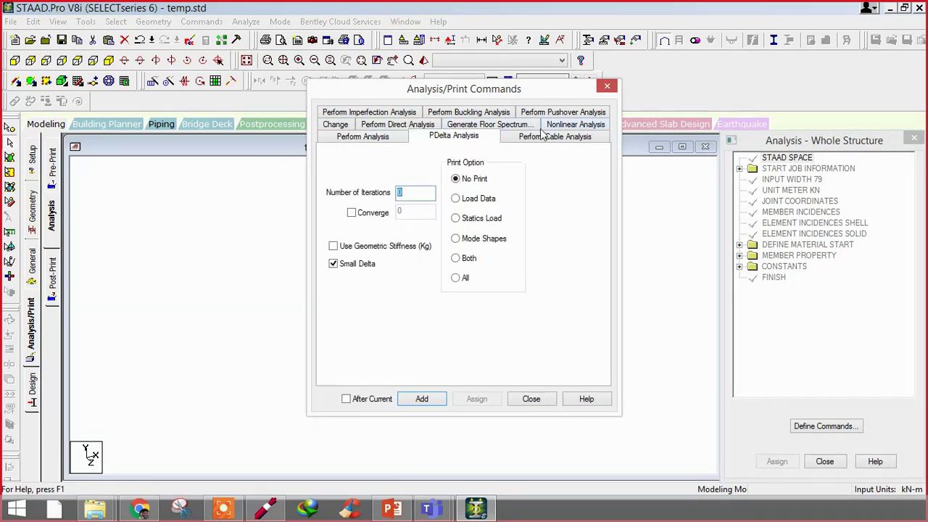
click(526, 137)
click(562, 126)
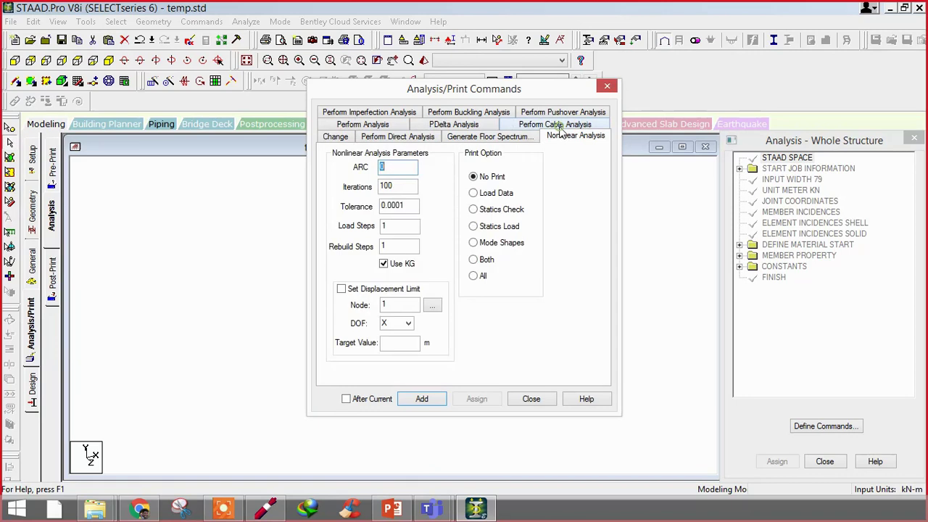
click(489, 138)
click(431, 139)
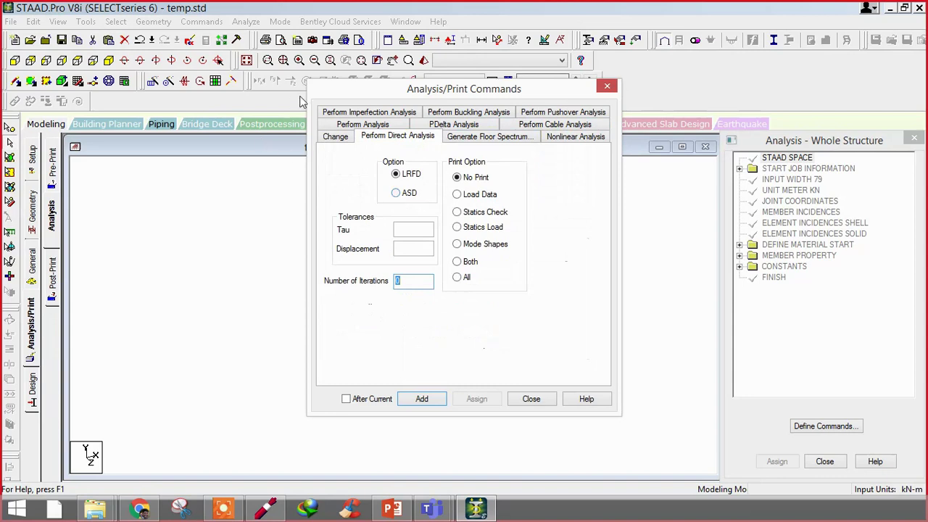
click(341, 113)
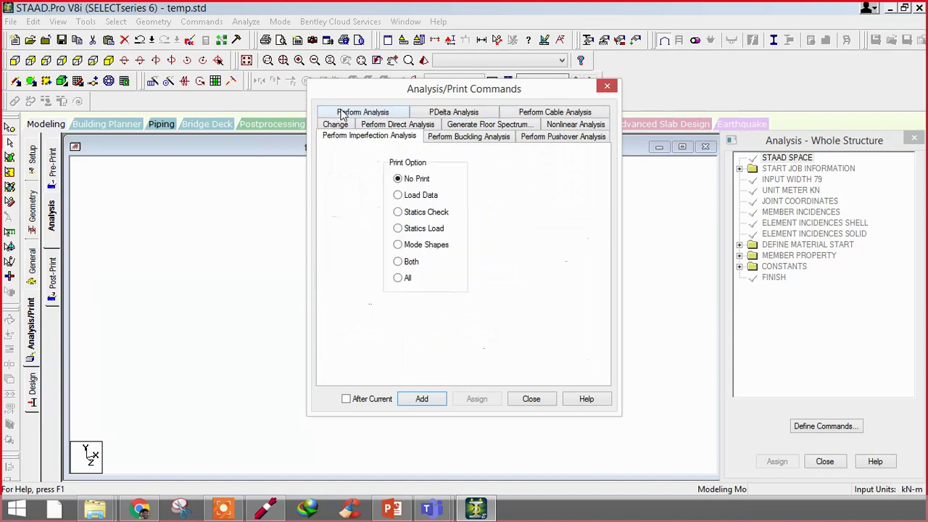
click(488, 138)
click(560, 137)
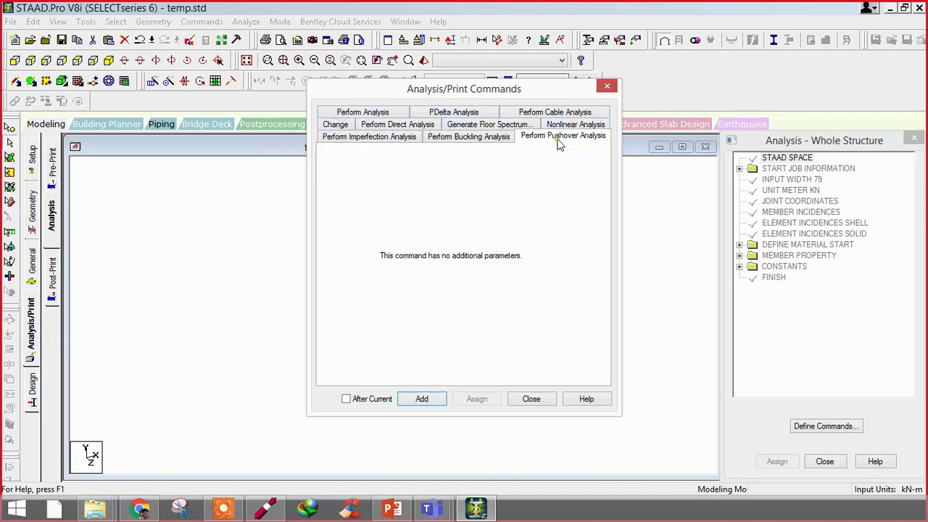
click(383, 113)
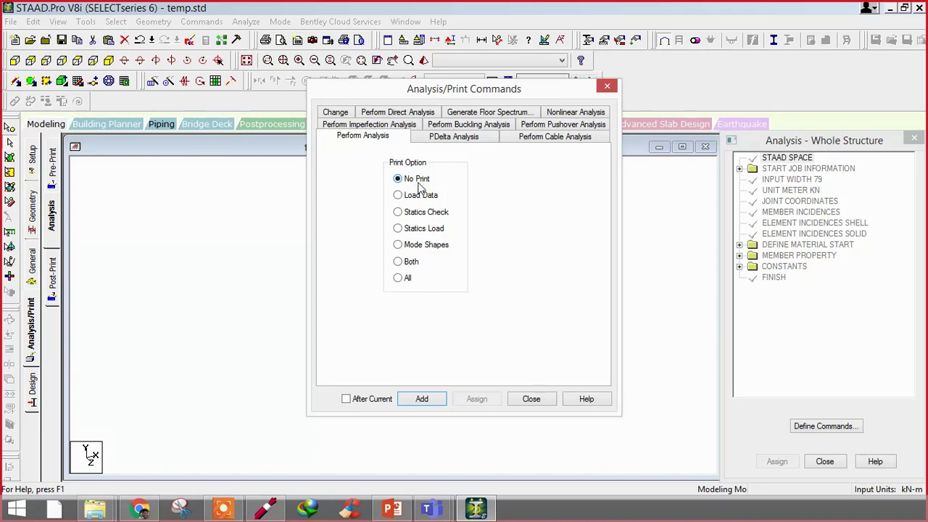
Step: Add a Perform Analysis command with the No Print option and close the command definition
click(415, 196)
click(399, 212)
click(411, 246)
click(408, 179)
click(417, 401)
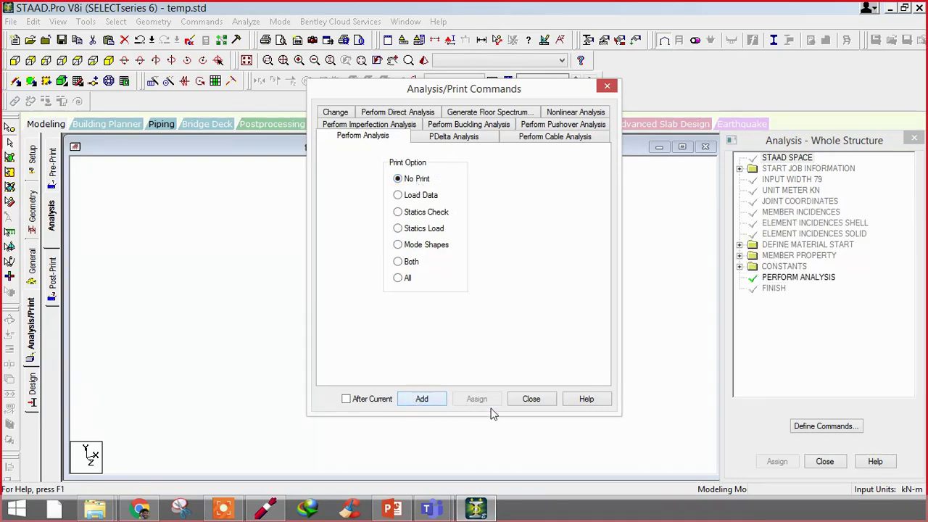
click(532, 400)
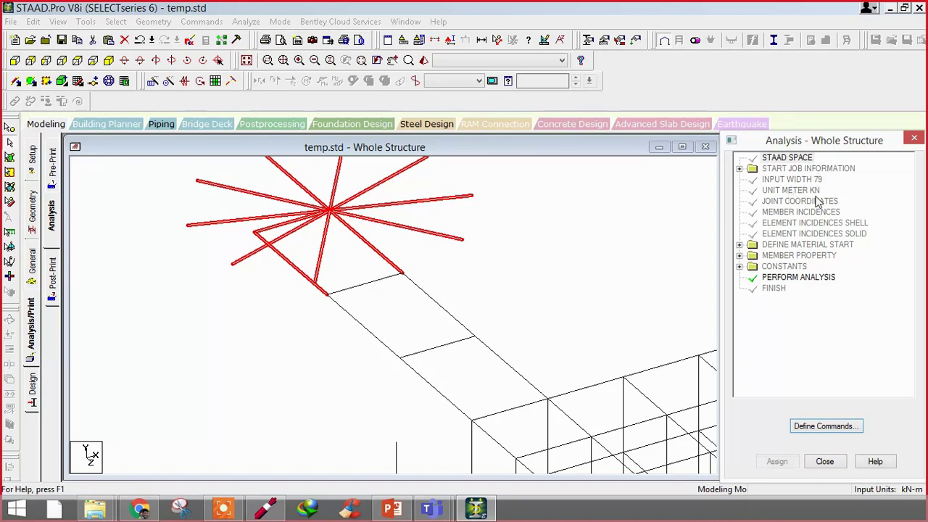
Step: Examine the analysis command list, including joint coordinates, incidences, material definitions, member property, material constants and the Perform Analysis entry
click(790, 203)
click(786, 213)
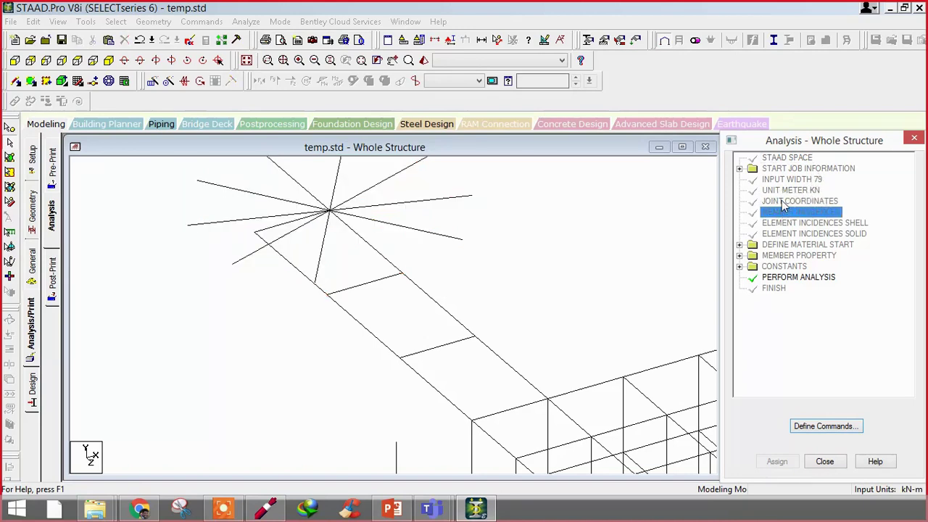
click(780, 205)
click(783, 212)
click(788, 223)
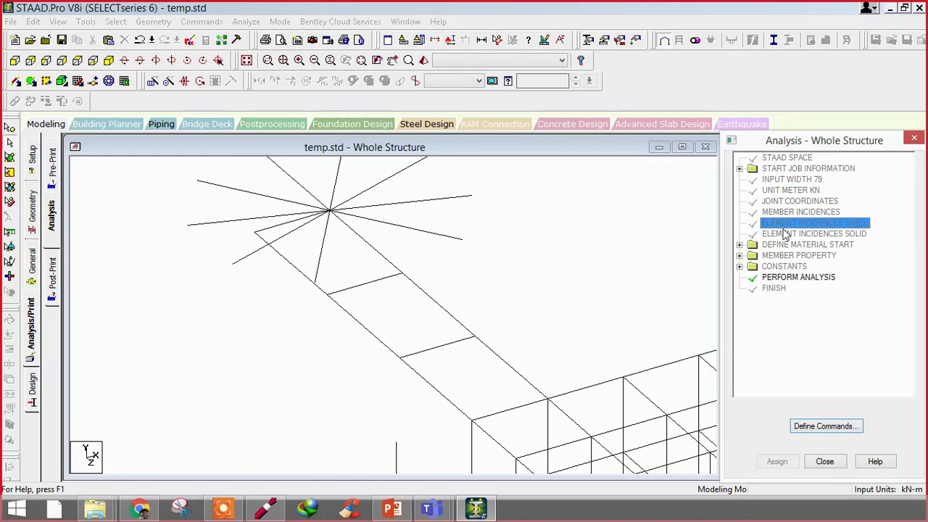
click(787, 234)
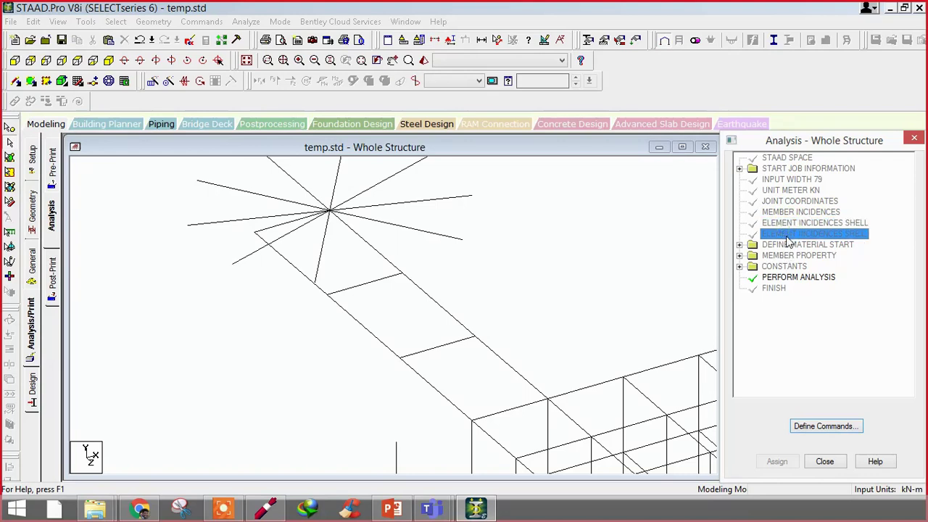
click(739, 245)
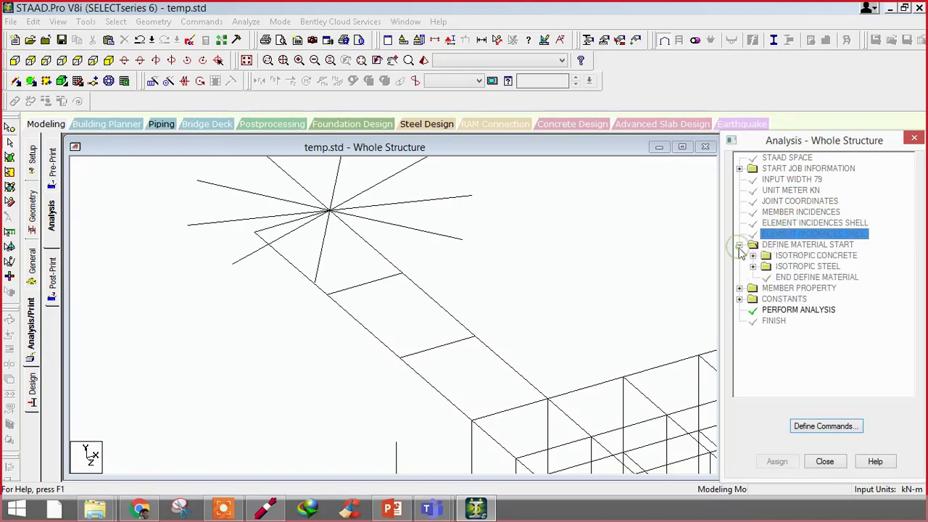
click(783, 257)
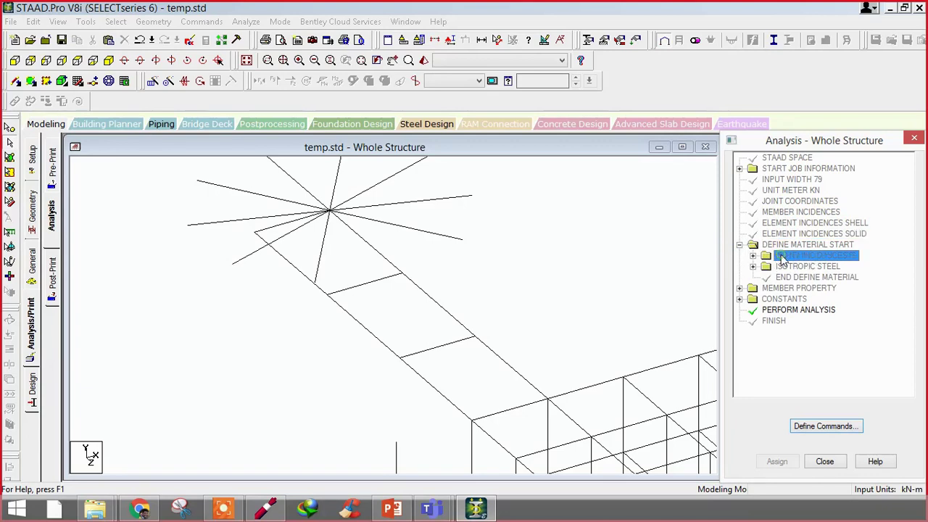
click(794, 267)
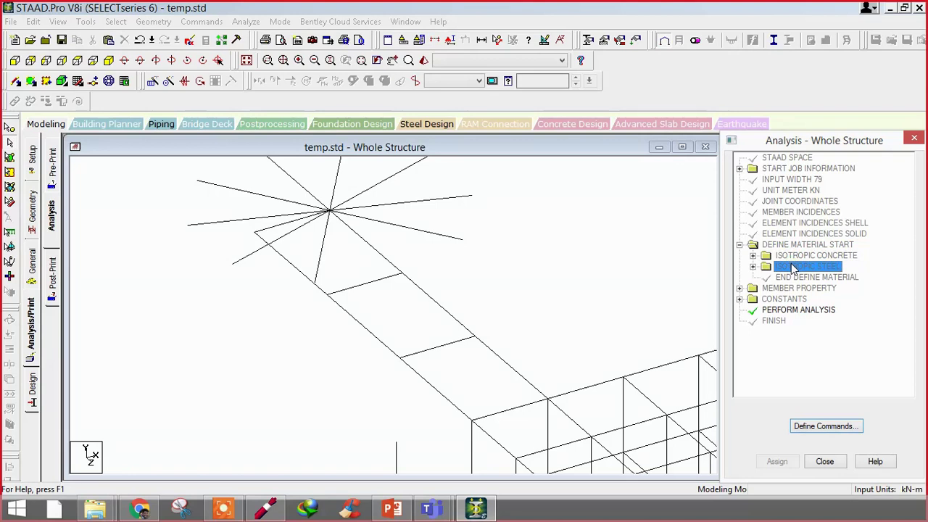
click(740, 289)
click(805, 300)
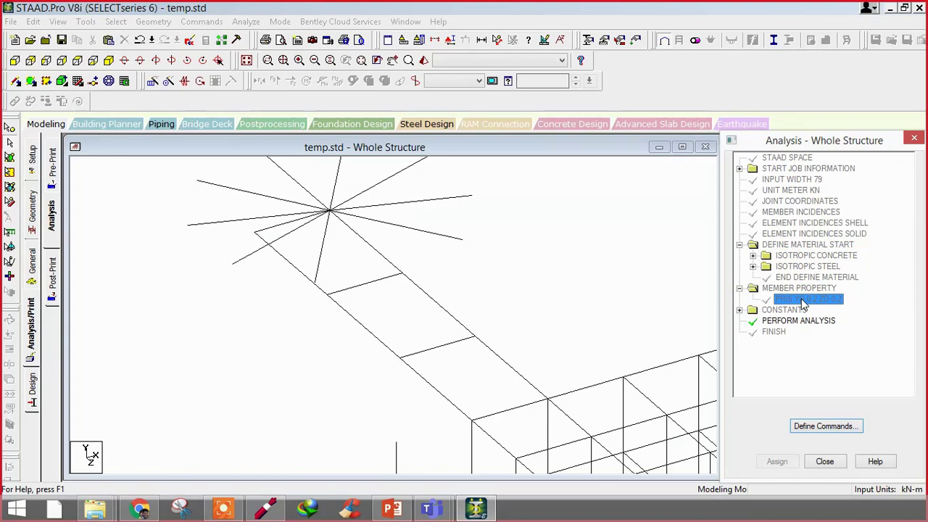
click(740, 310)
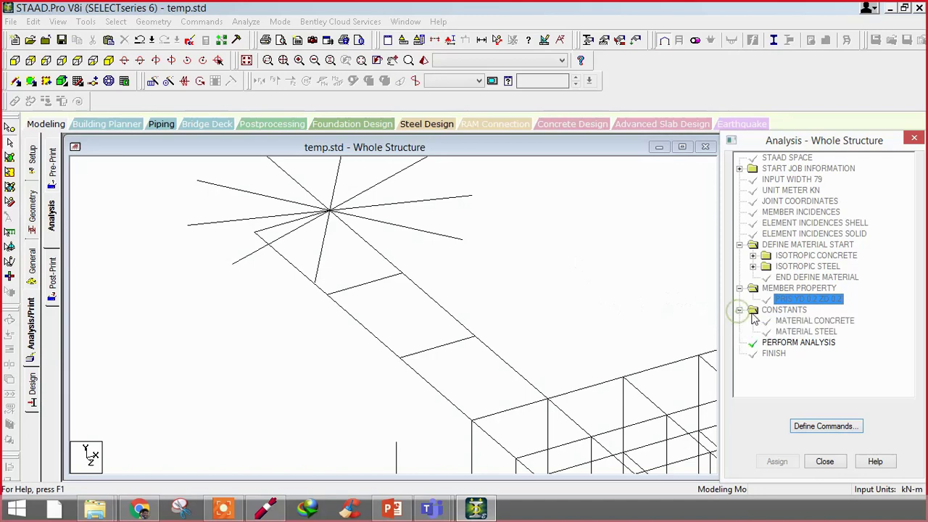
click(789, 320)
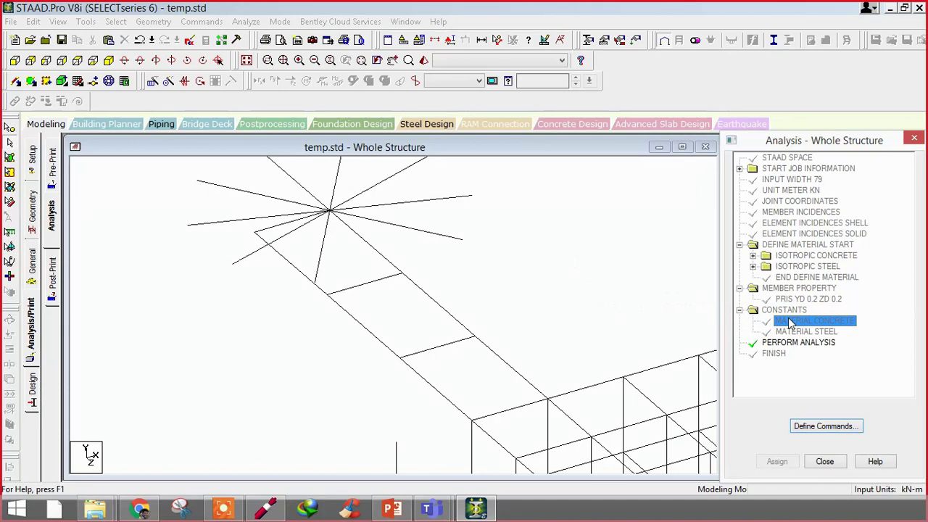
click(798, 332)
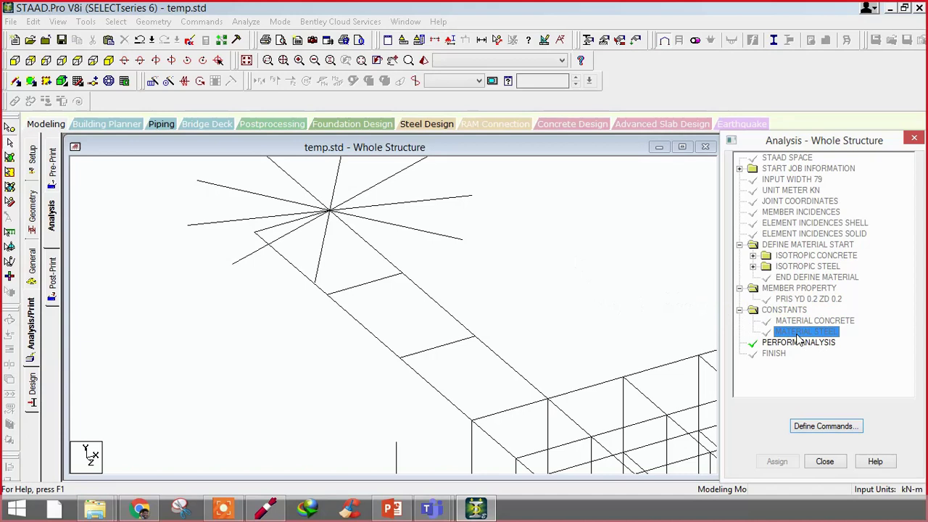
click(779, 344)
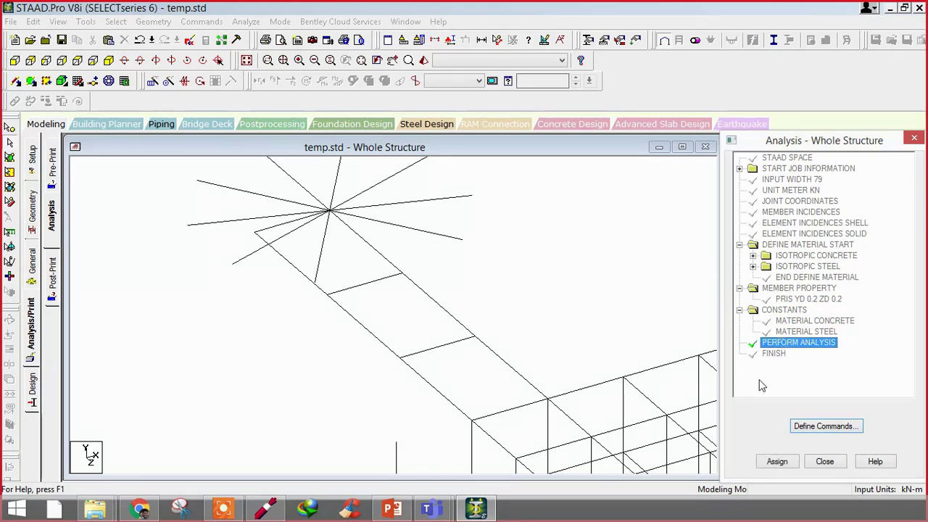
click(772, 353)
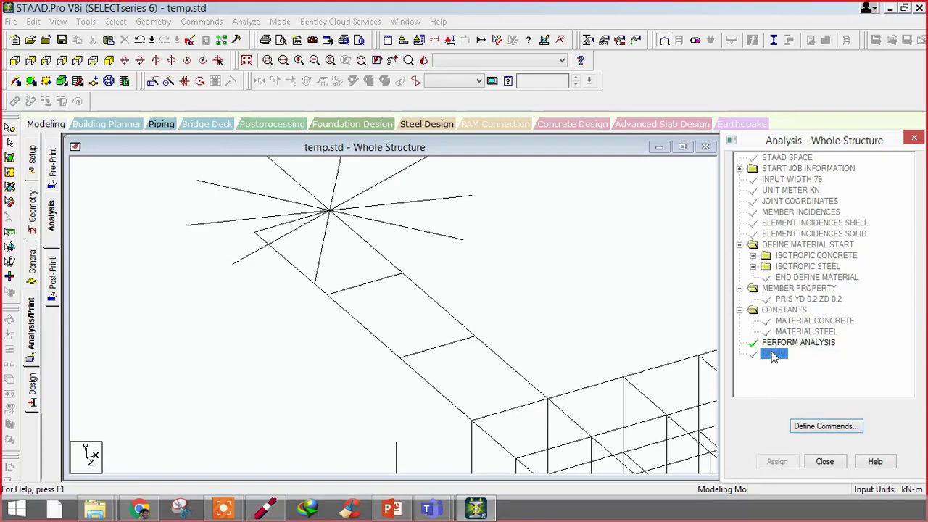
drag(789, 137, 341, 134)
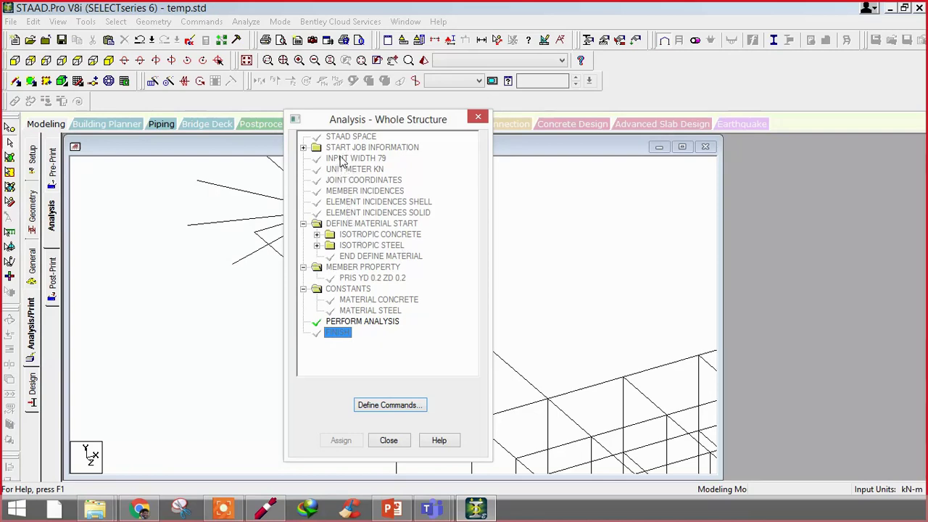
click(371, 181)
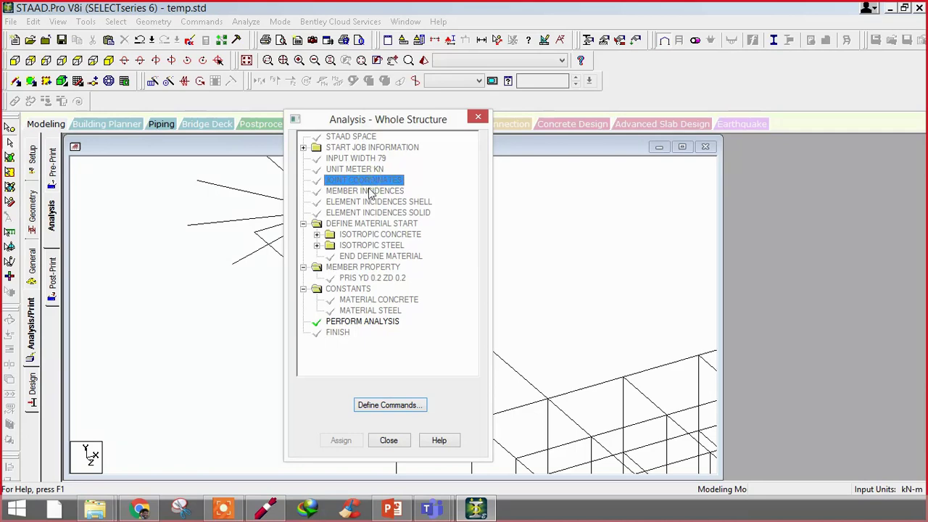
click(358, 190)
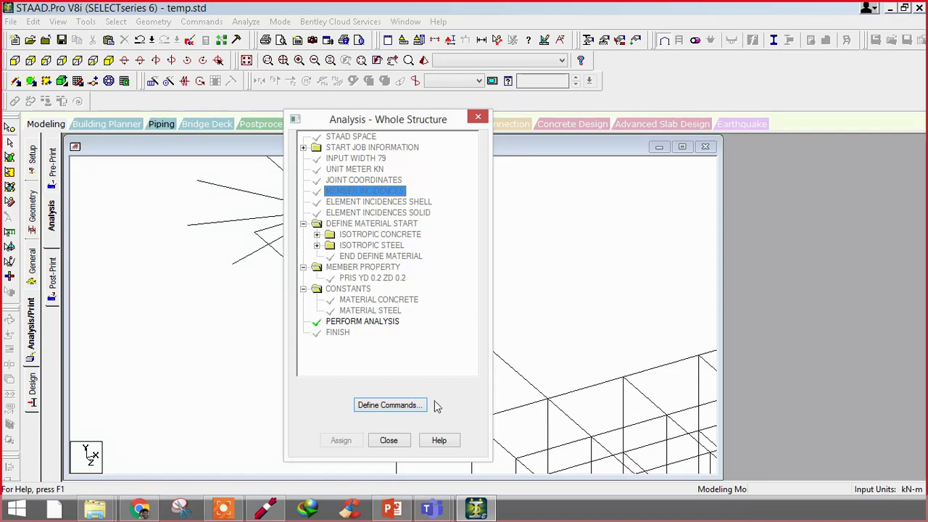
Step: Close the analysis command list and open the steel design settings for the whole structure
click(389, 440)
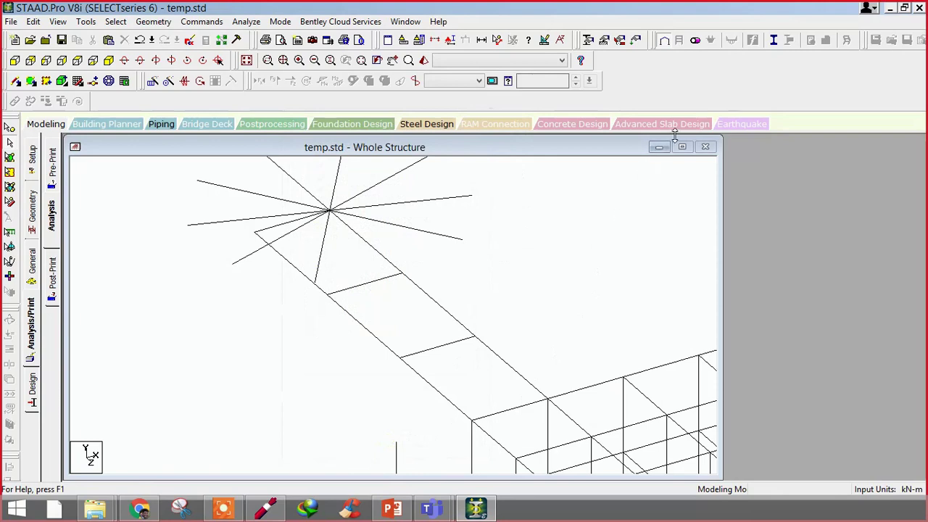
click(682, 147)
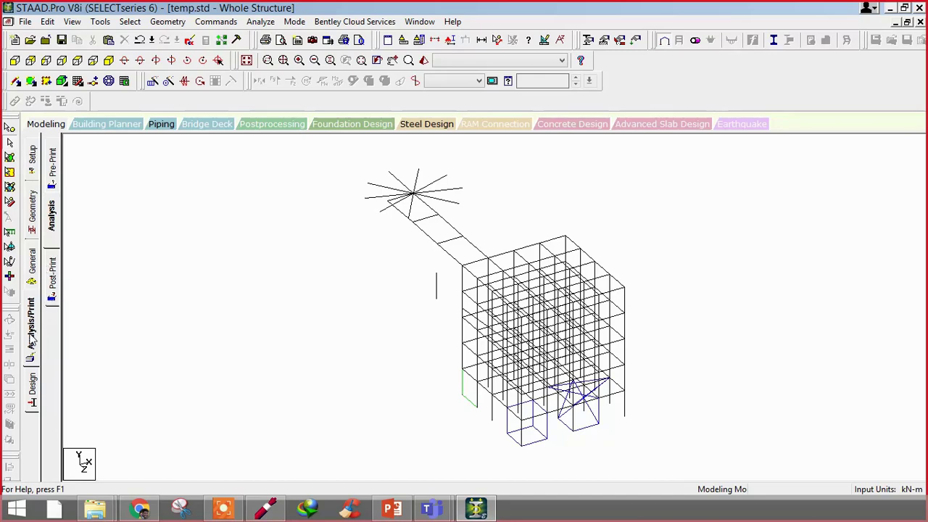
click(32, 386)
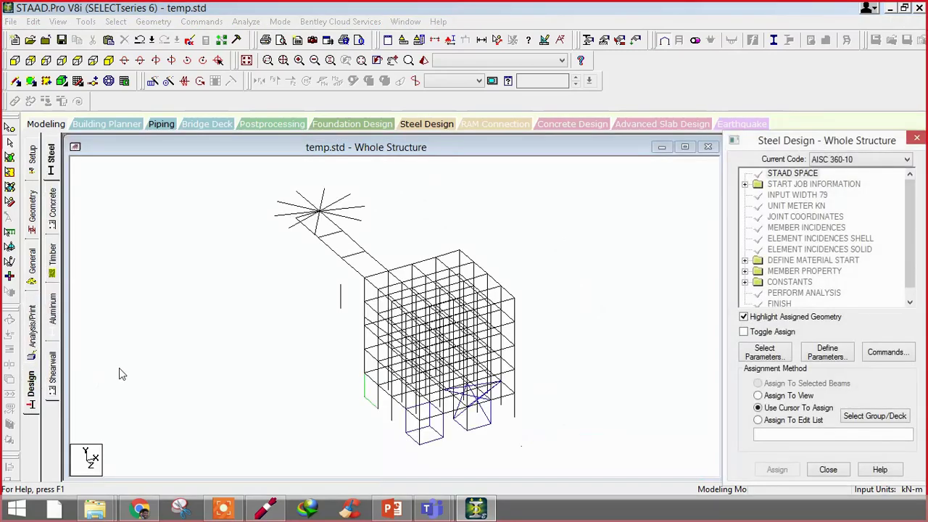
Step: Return to the analysis settings, dismiss the command definition without adding anything, and examine the frame up close
click(34, 346)
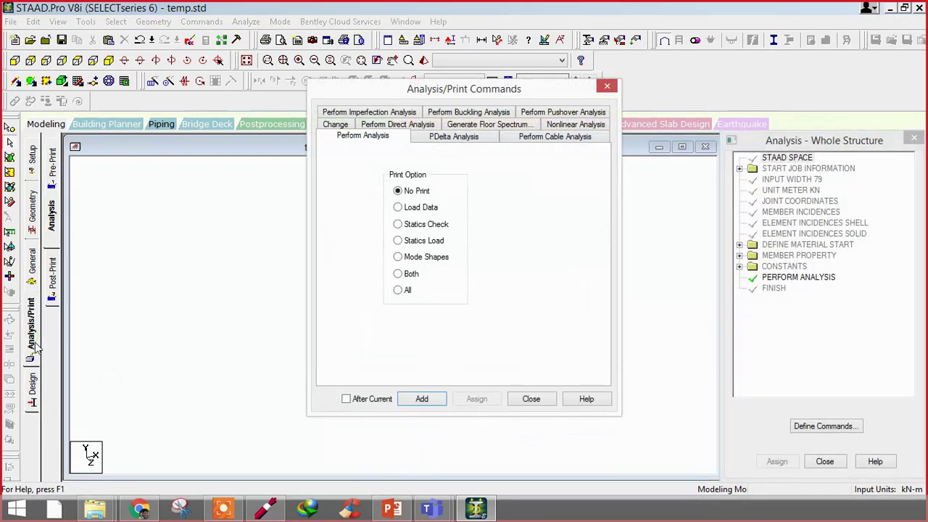
click(529, 402)
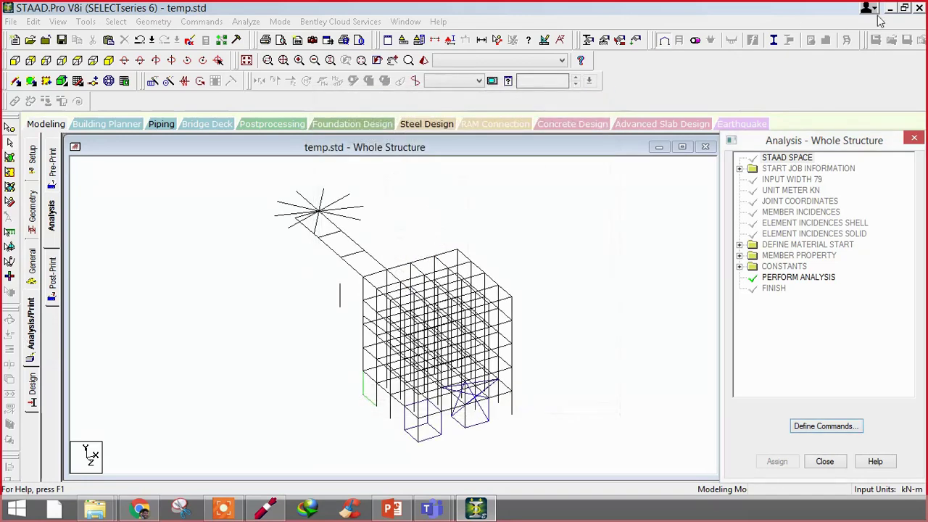
click(265, 319)
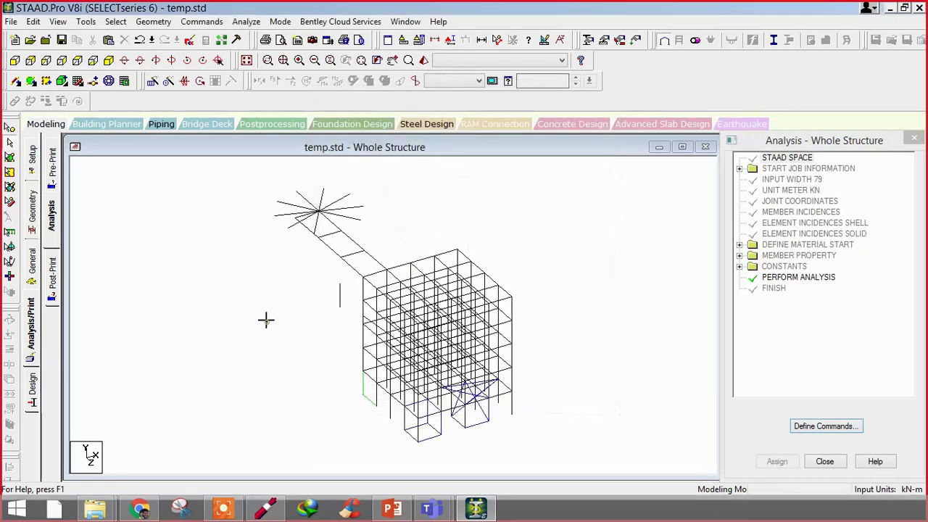
scroll(297, 329, up, 5)
scroll(275, 362, up, 3)
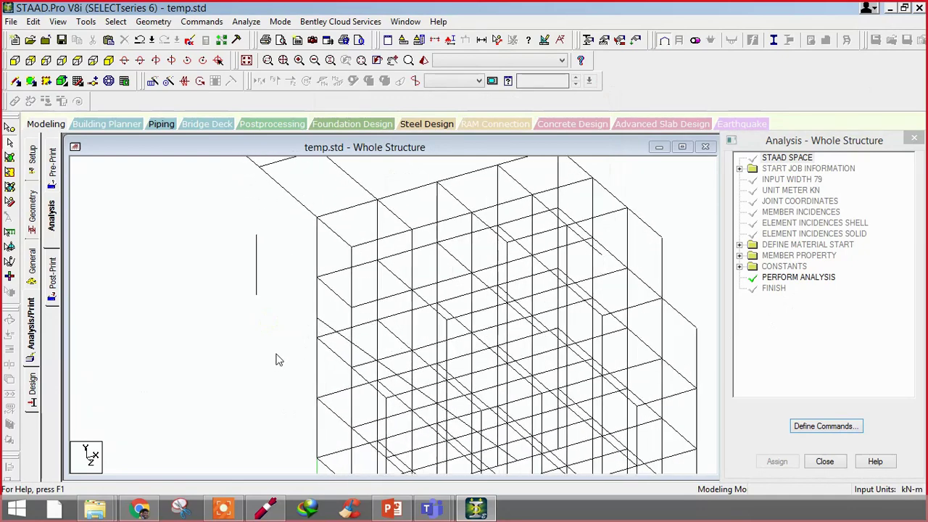
scroll(321, 373, up, 2)
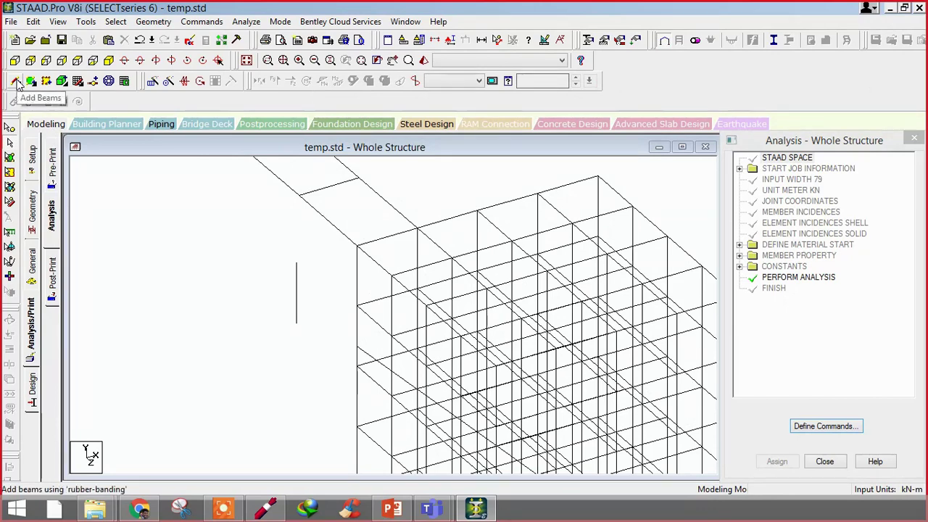
Step: Show the beam geometry tables and widen the Nodes table to examine the X, Y and Z coordinates of node 39
click(32, 190)
scroll(761, 290, down, 10)
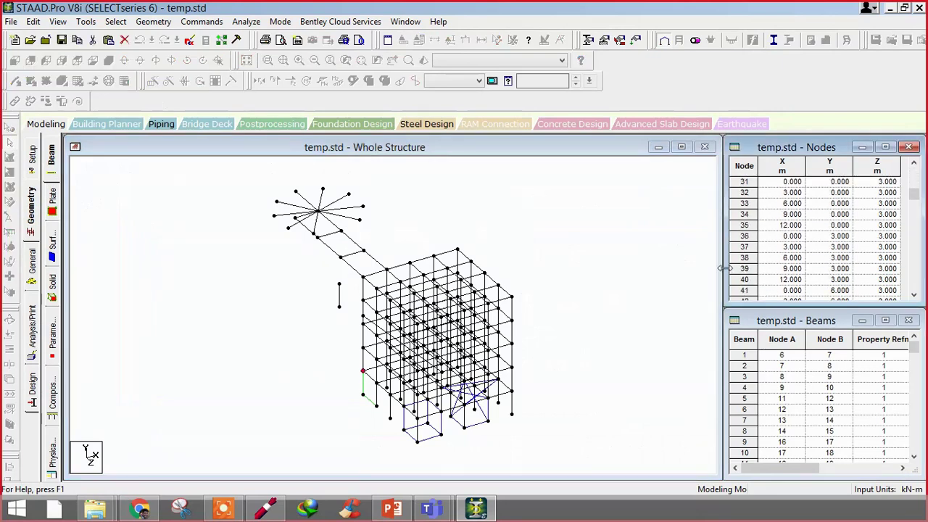
drag(723, 268, 226, 268)
click(284, 268)
click(332, 268)
click(374, 269)
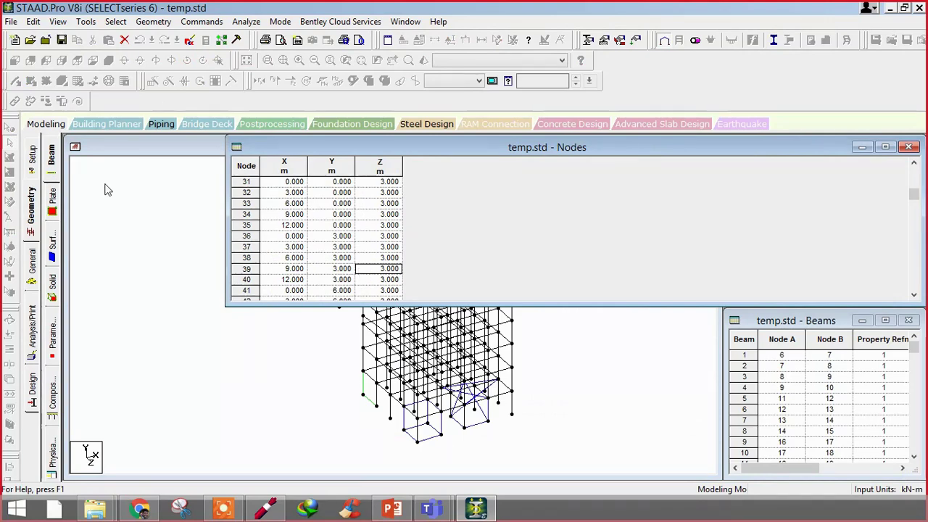
click(86, 143)
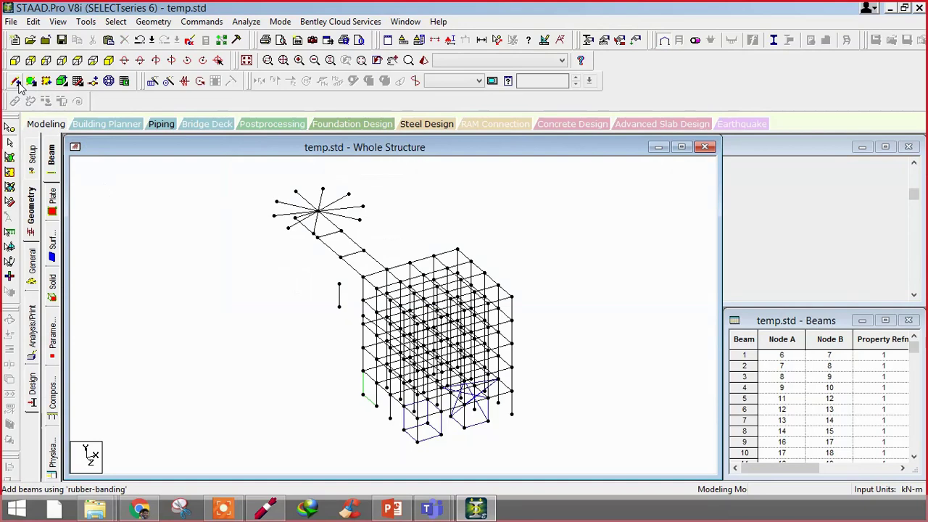
click(757, 147)
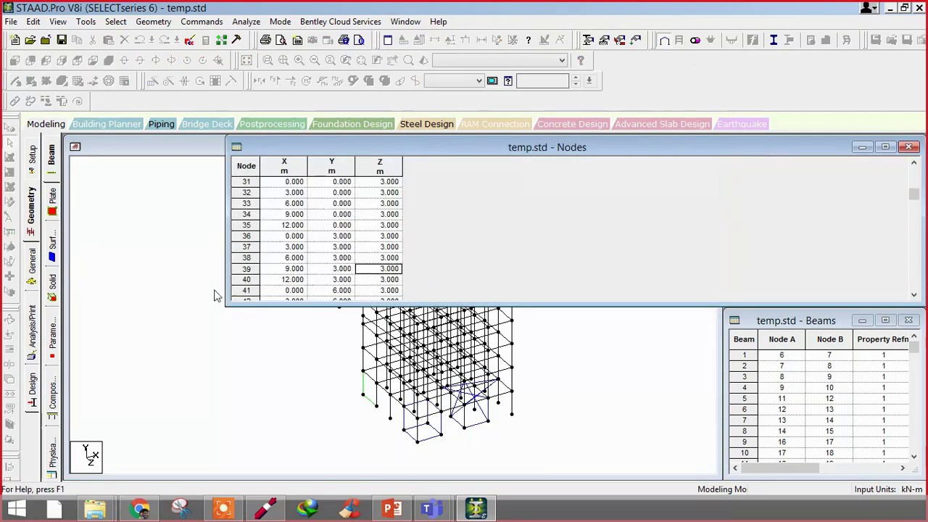
Step: Reset the beam geometry table layout, highlight node 1 in the Nodes table and widen that table moderately
click(34, 225)
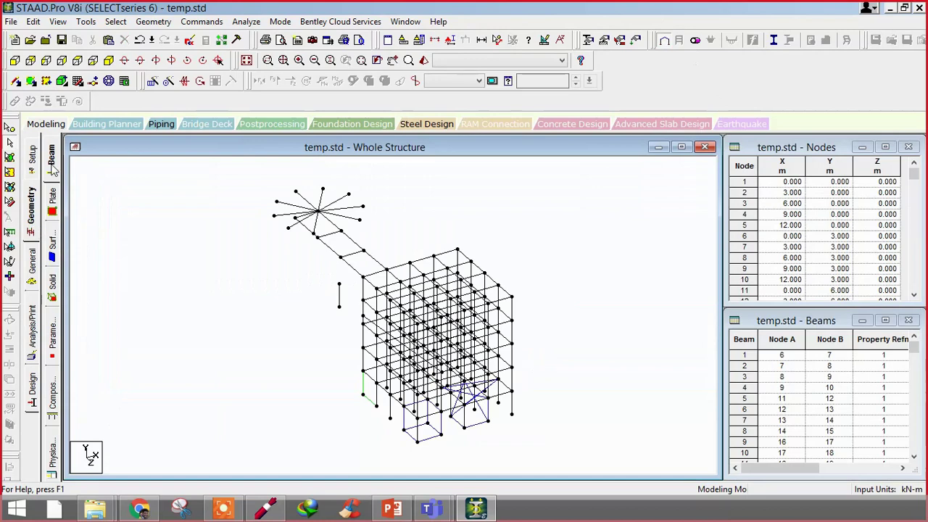
click(834, 236)
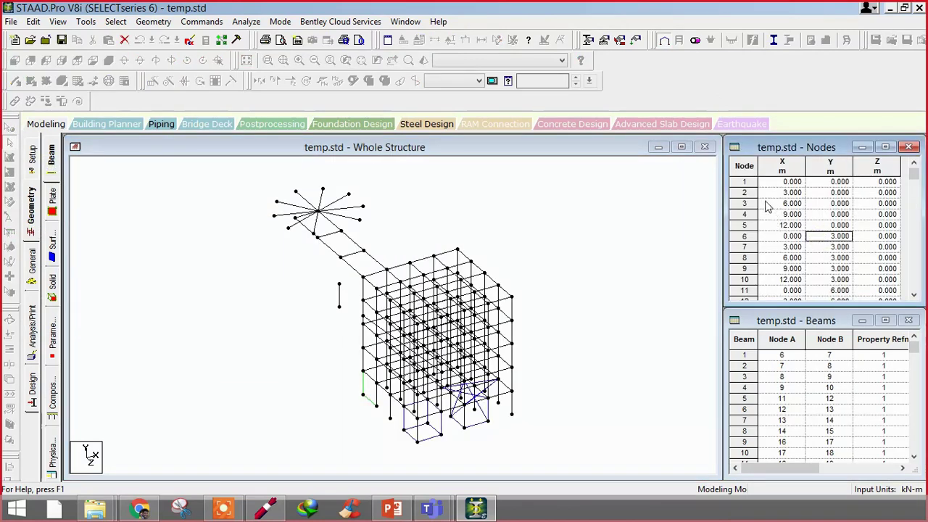
click(744, 181)
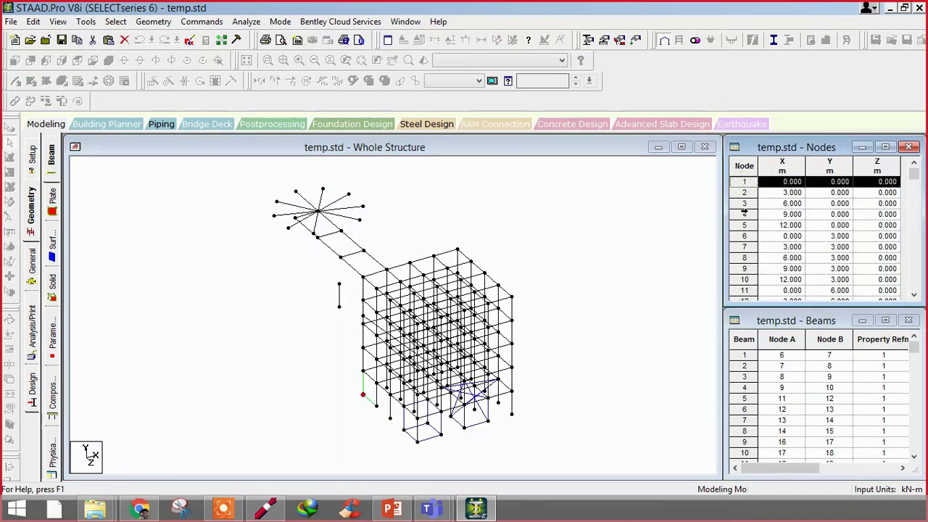
drag(725, 209, 563, 208)
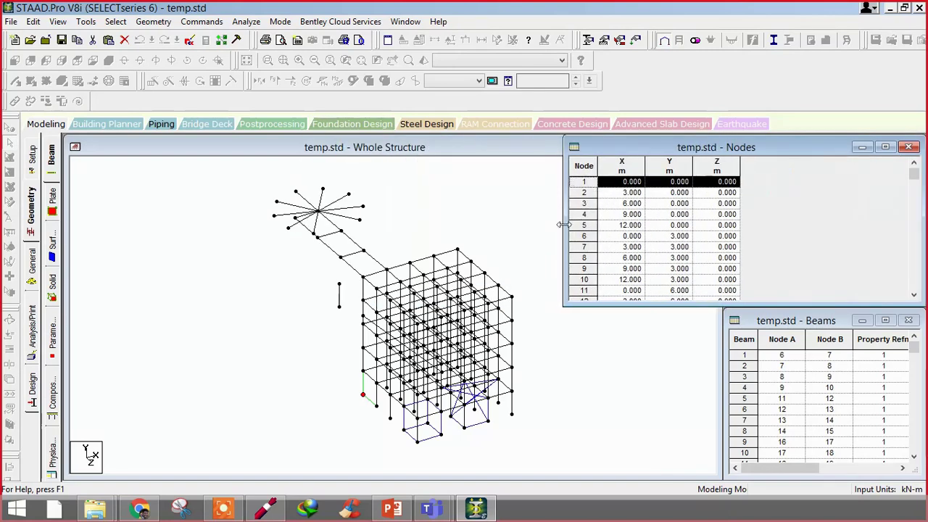
Step: Highlight nodes 2, 3 and 1 in turn in the Nodes table to locate them at the frame's base
scroll(395, 438, up, 4)
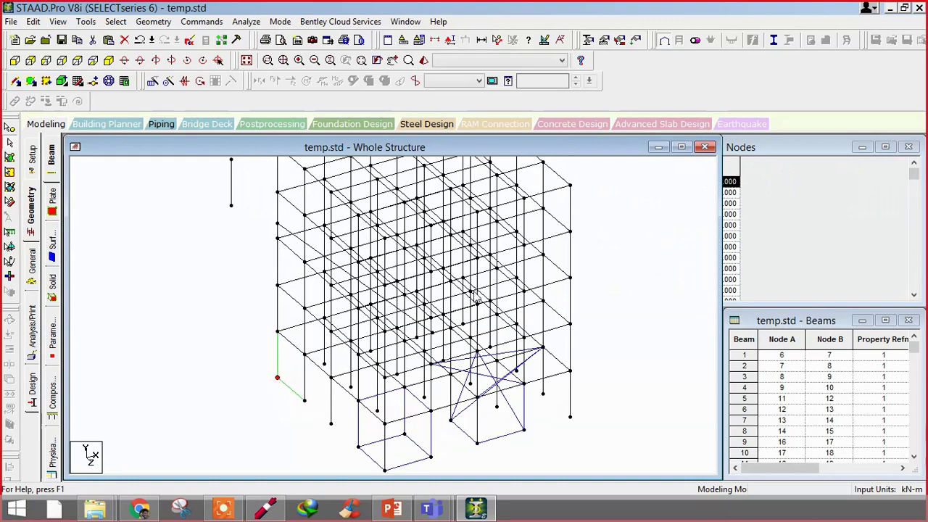
click(770, 158)
click(587, 193)
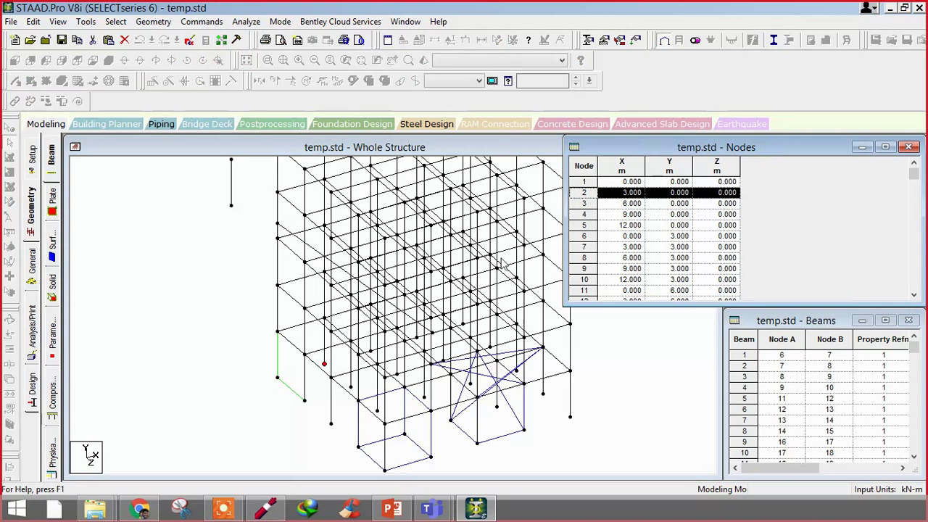
click(584, 204)
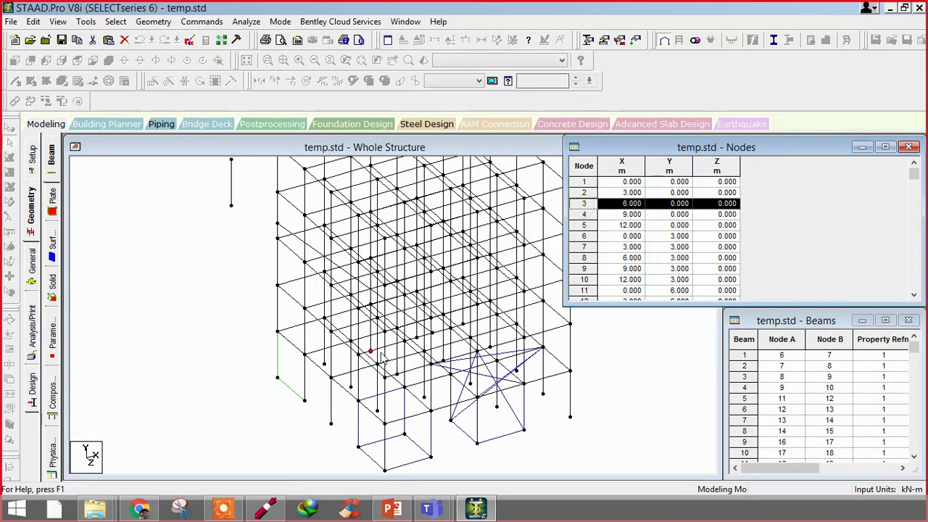
click(588, 182)
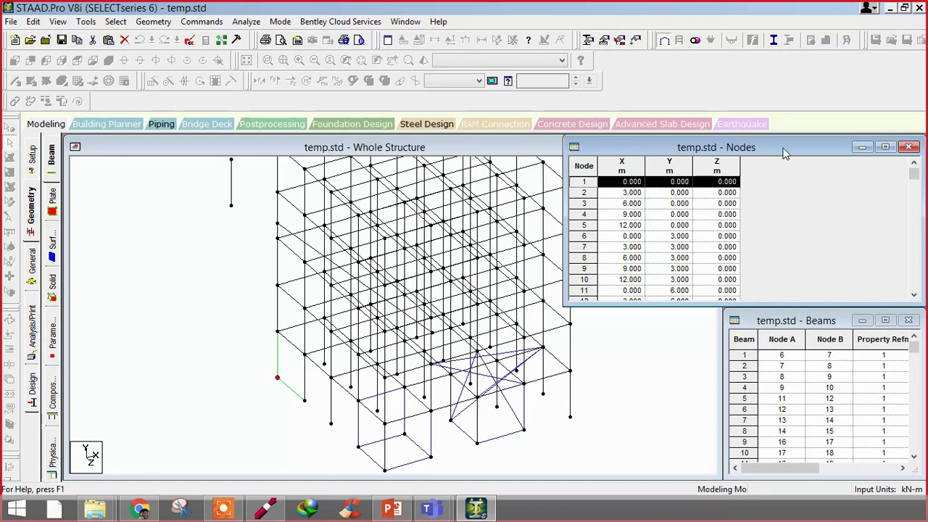
click(620, 183)
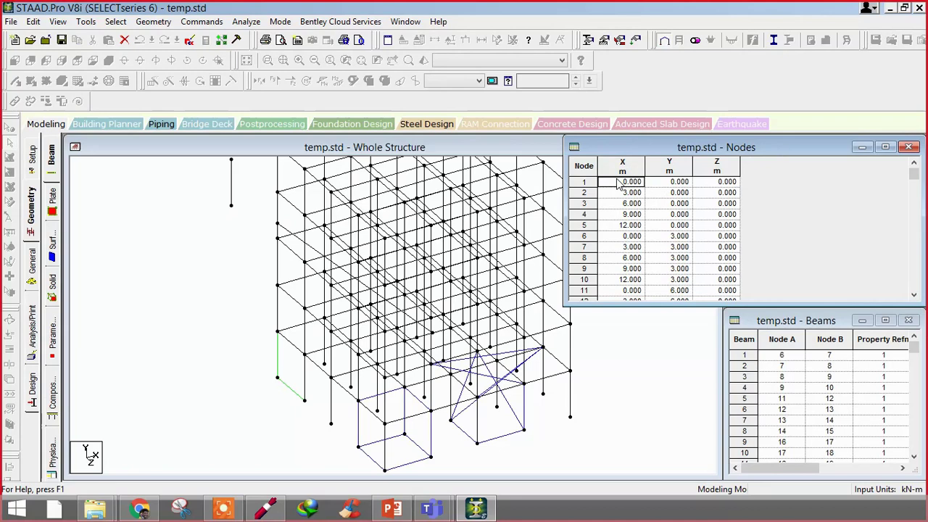
click(218, 154)
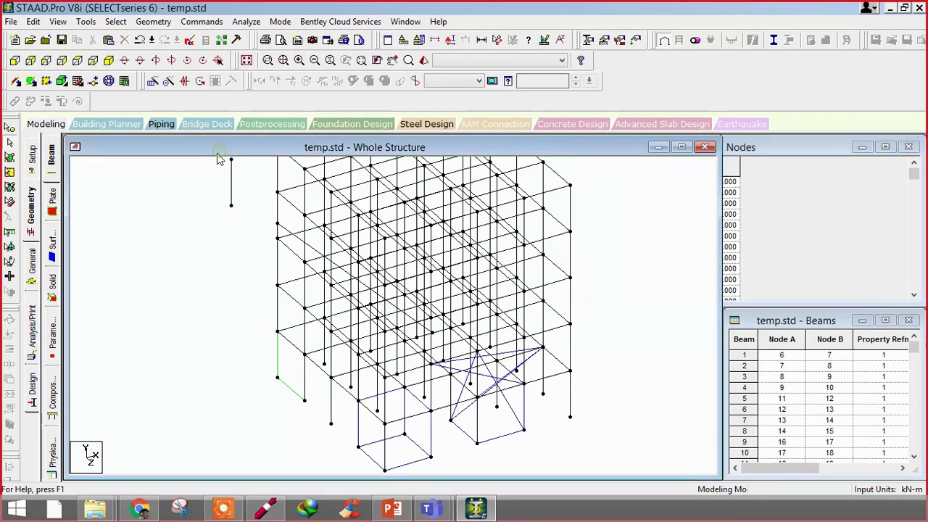
click(10, 142)
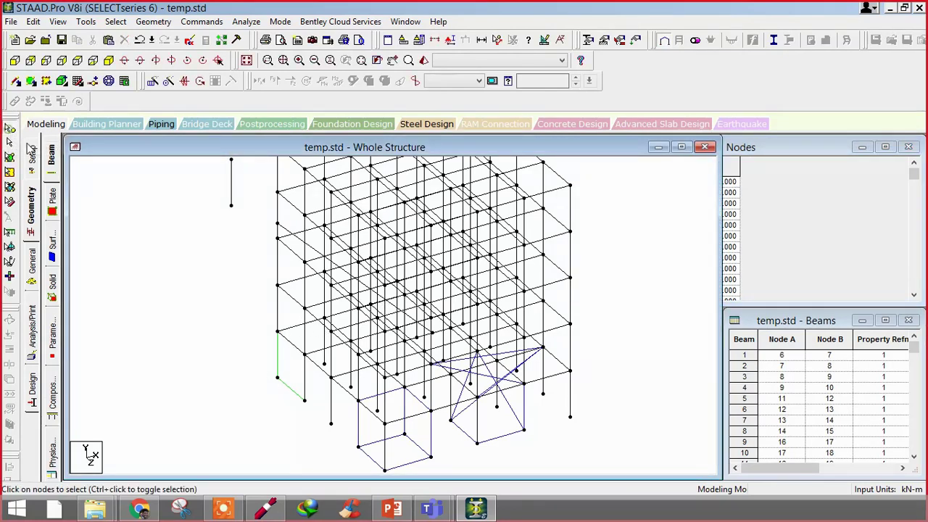
click(277, 377)
click(33, 21)
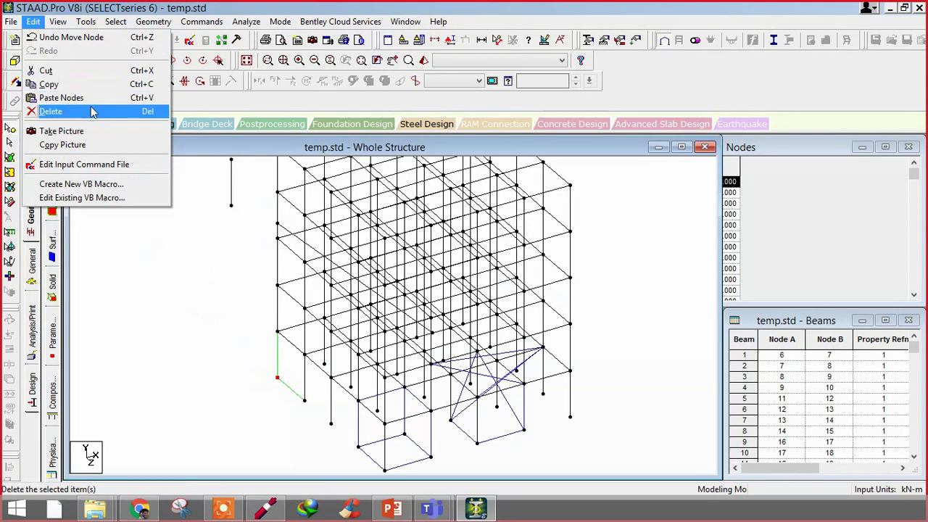
click(201, 148)
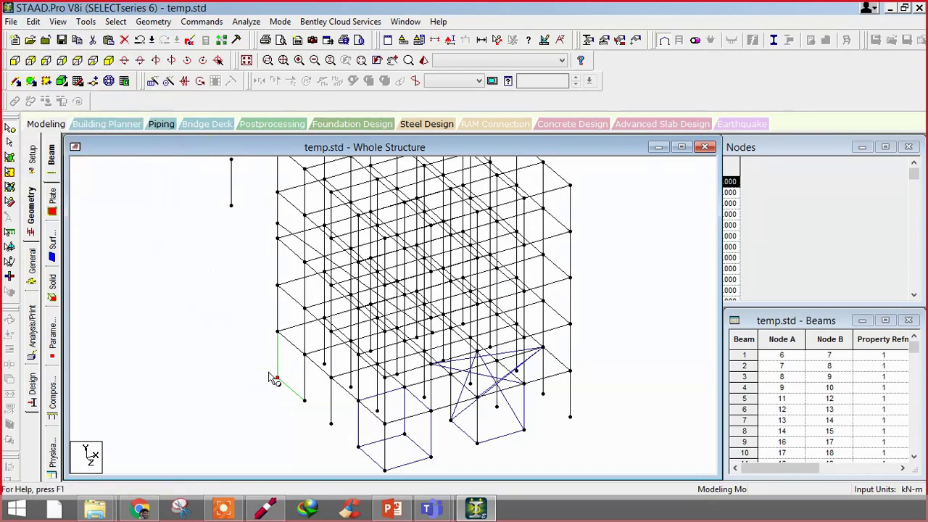
click(136, 266)
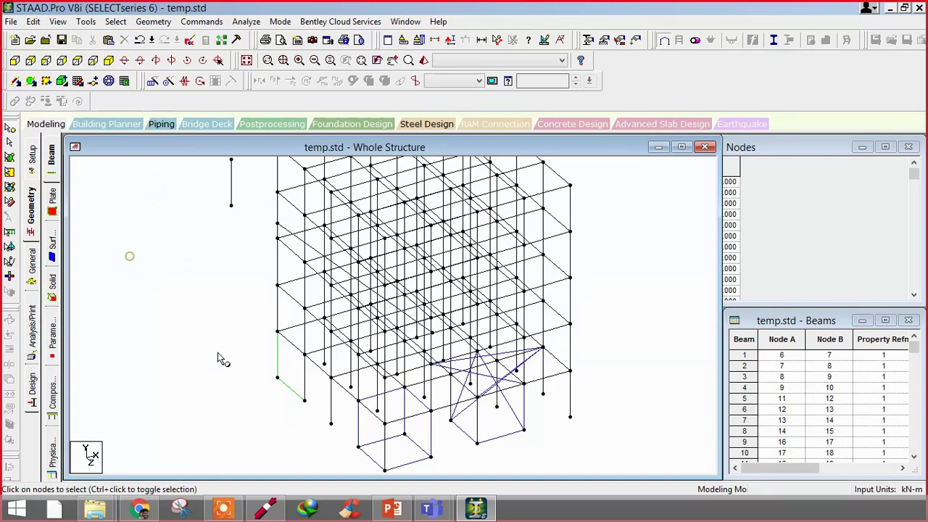
click(278, 379)
click(254, 364)
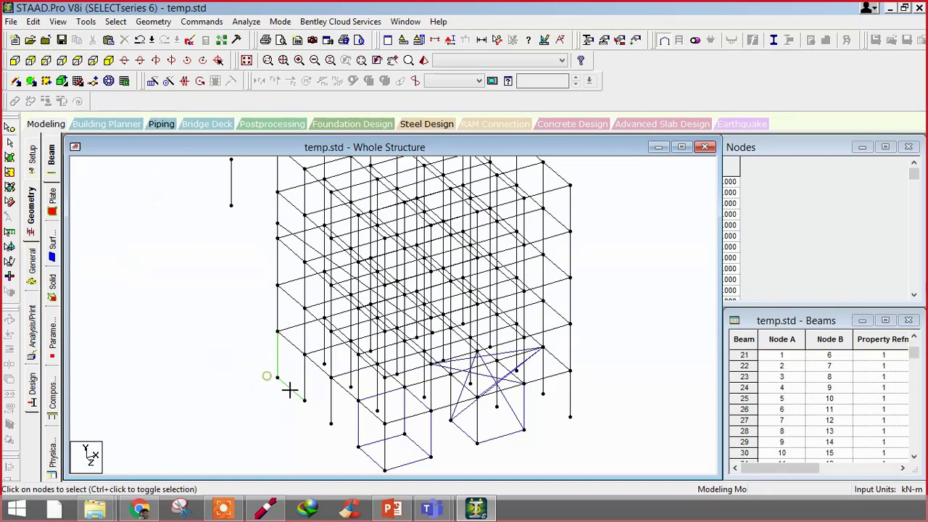
Step: Try to move the frame's base corner joint, node 1, in the negative X direction, splitting any existing members it falls on
click(10, 127)
click(277, 377)
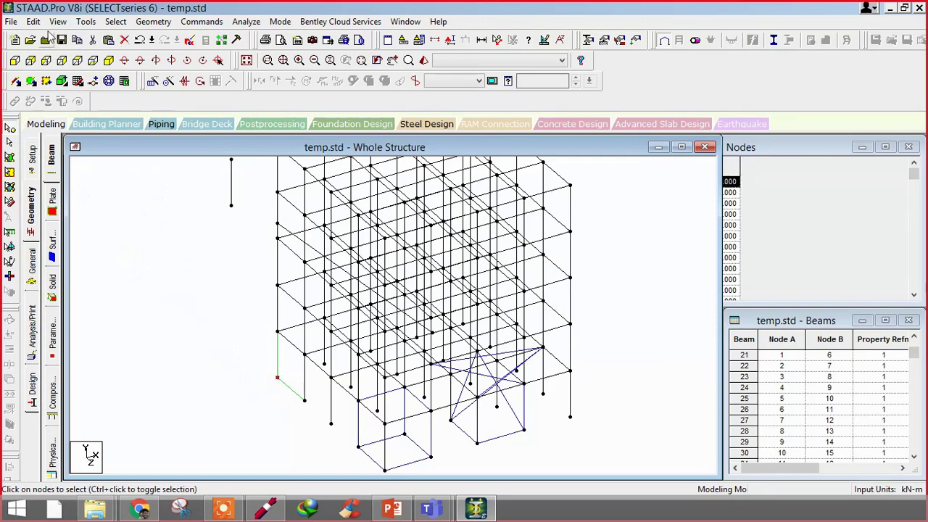
click(33, 21)
mouse_move(86, 21)
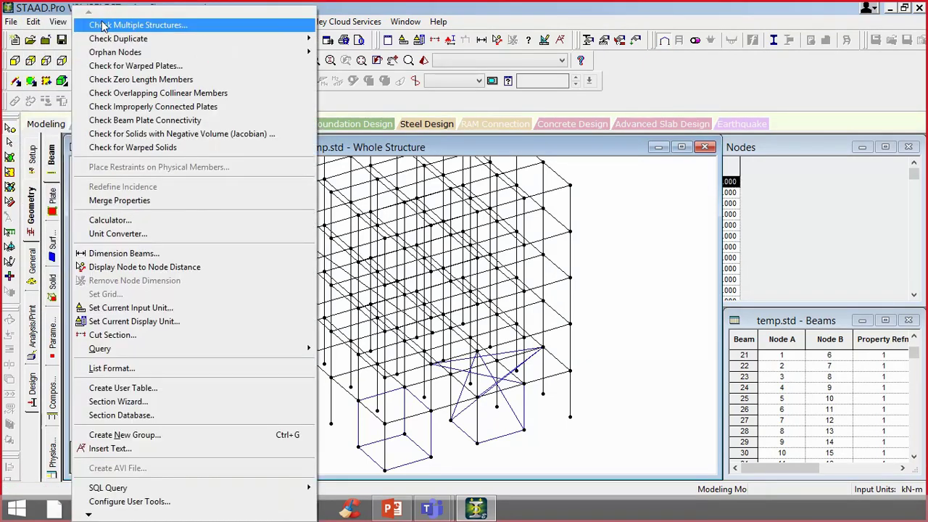
click(152, 22)
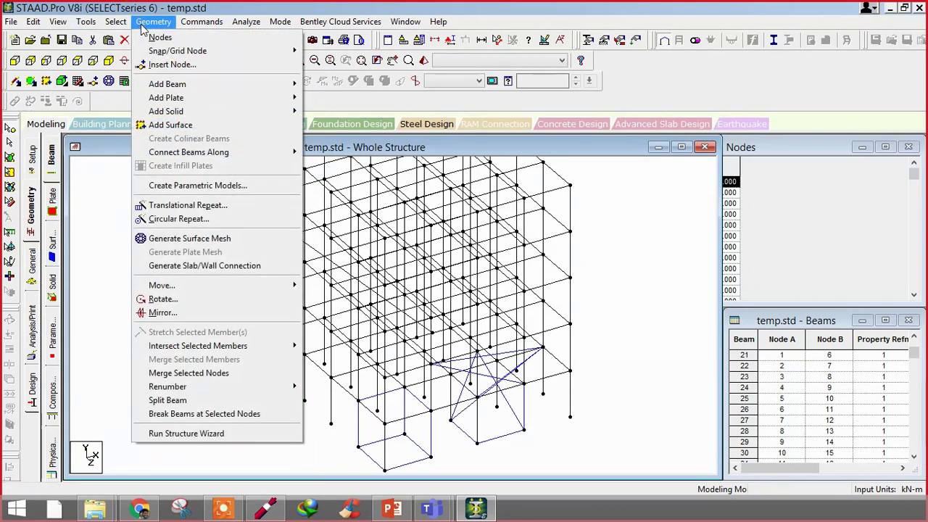
mouse_move(207, 286)
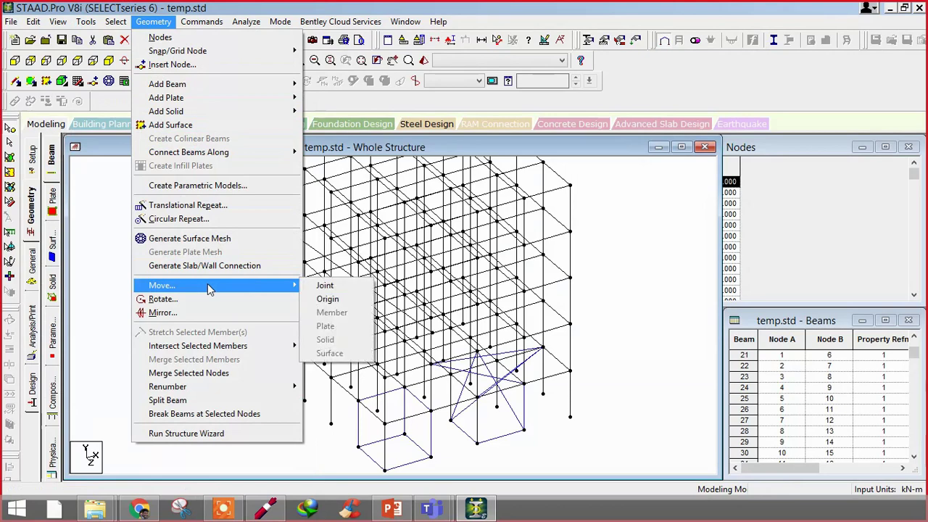
click(330, 286)
drag(424, 146, 621, 190)
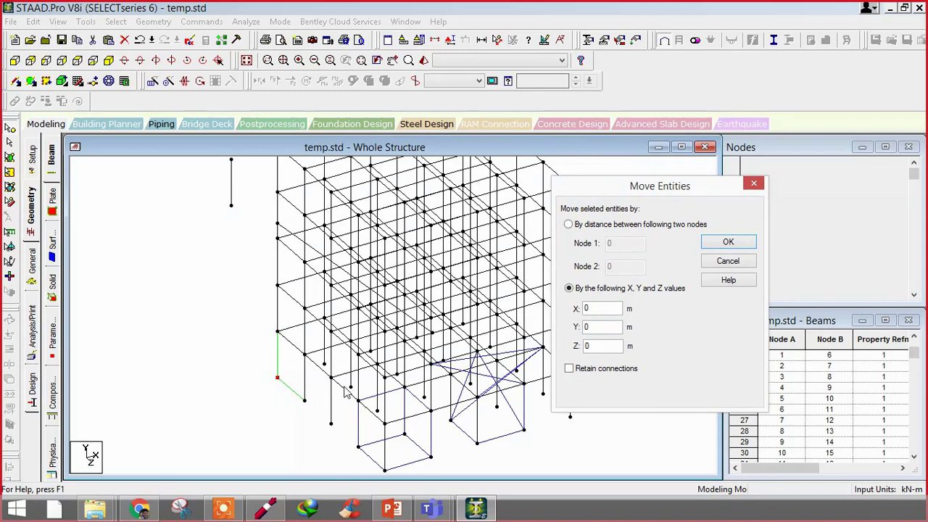
double_click(596, 309)
text(-)
click(725, 247)
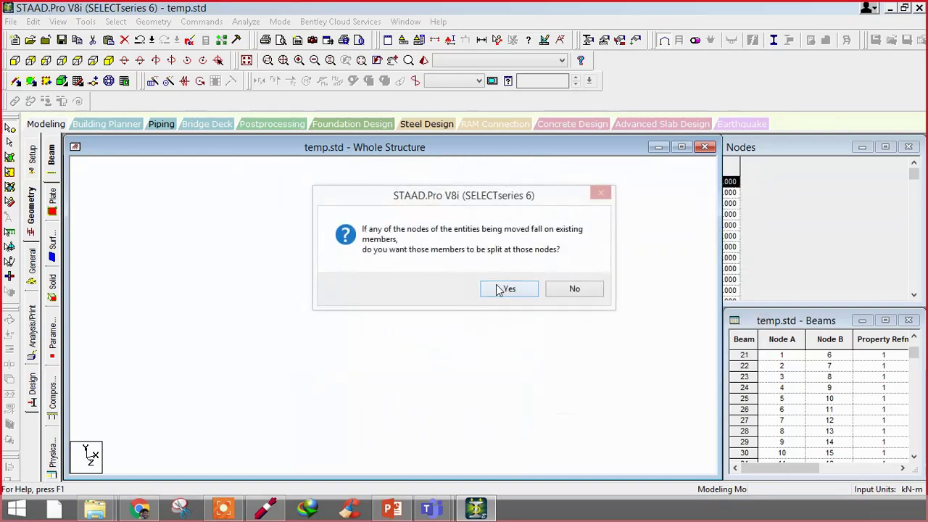
click(509, 288)
middle_drag(428, 340, 276, 365)
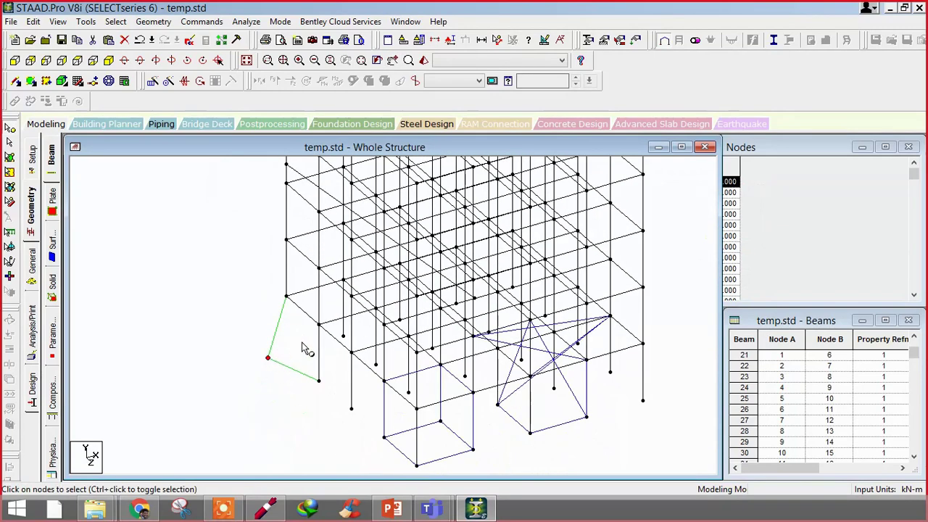
click(192, 400)
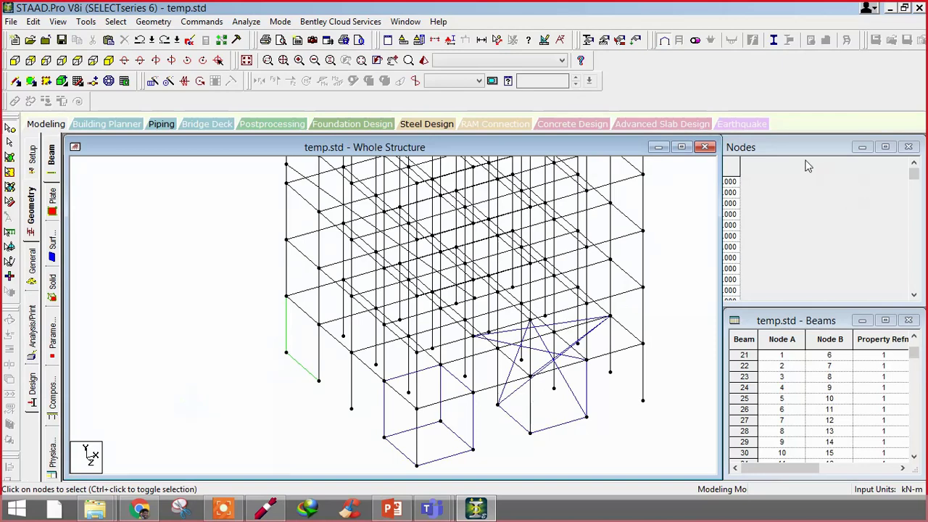
Step: Set node 1's X coordinate to -1 m in the Nodes table, accepting the auto save
click(783, 158)
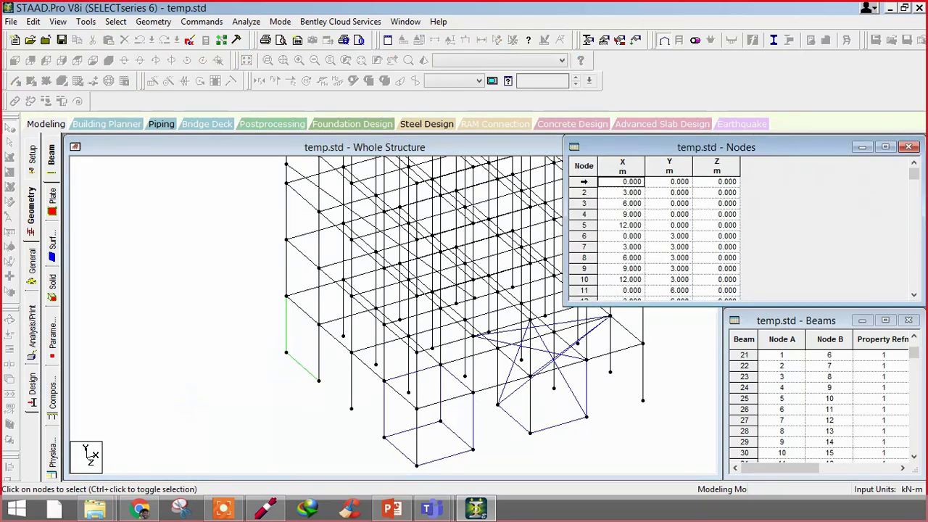
click(615, 182)
drag(615, 182, 656, 186)
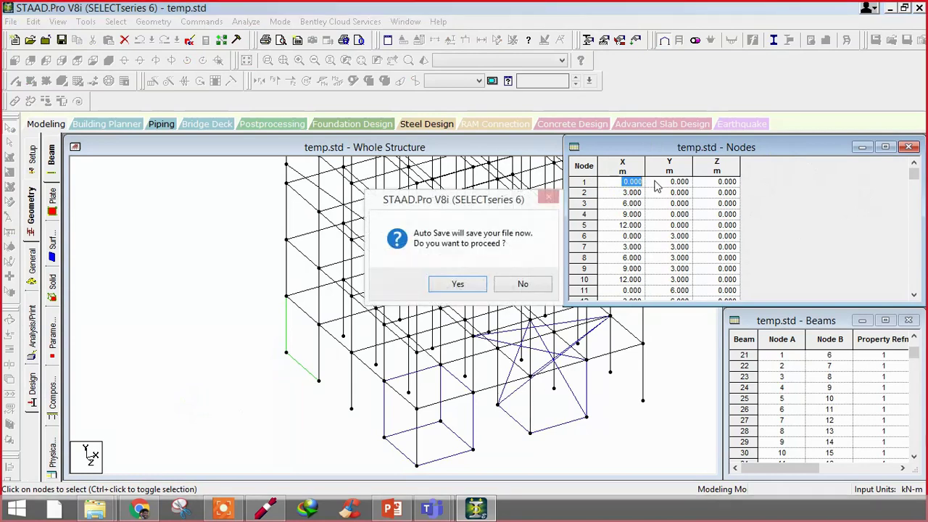
click(471, 284)
click(400, 276)
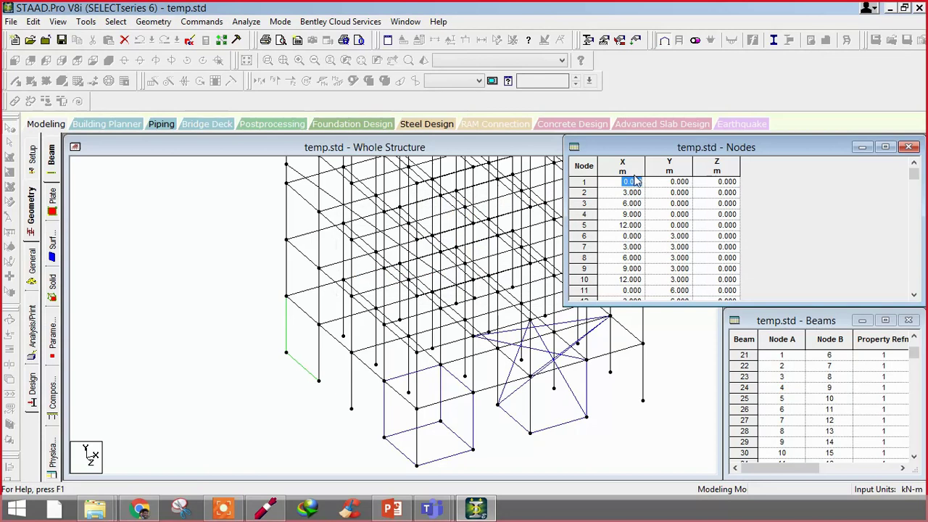
text(-1)
key(Return)
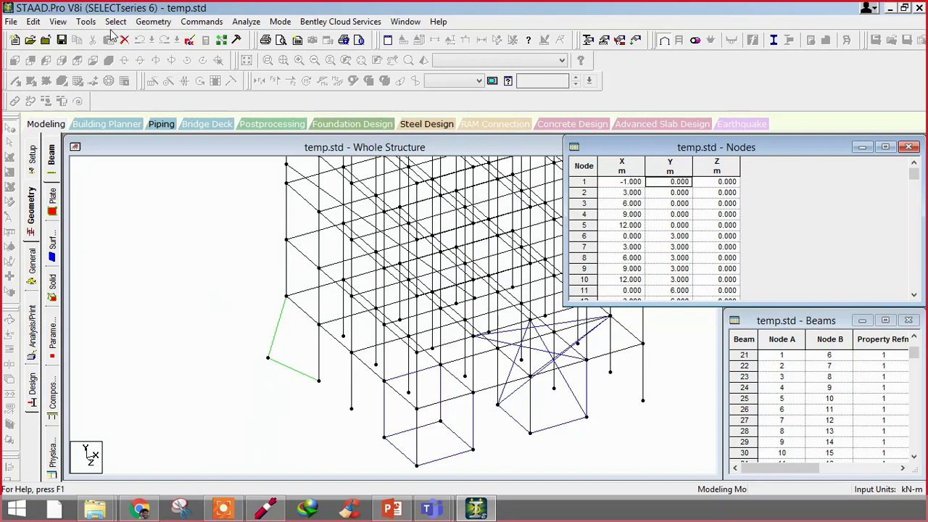
click(85, 21)
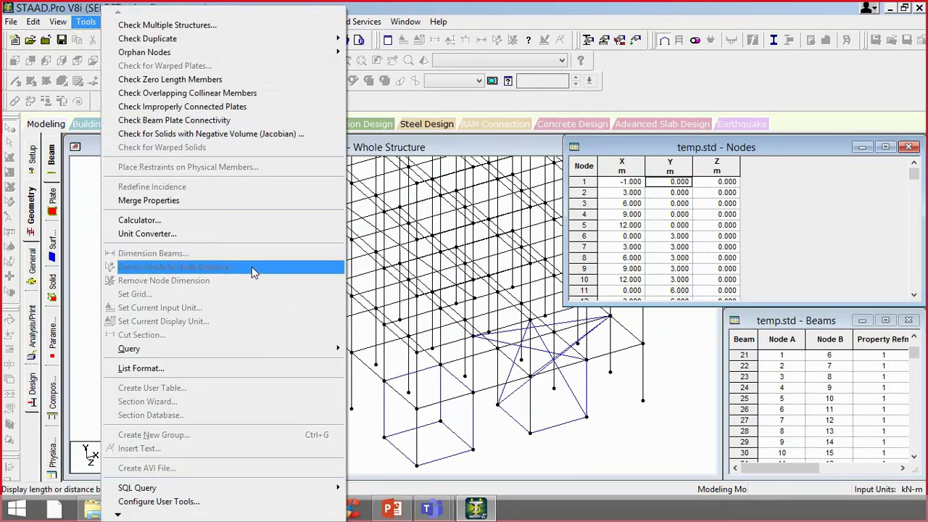
click(674, 142)
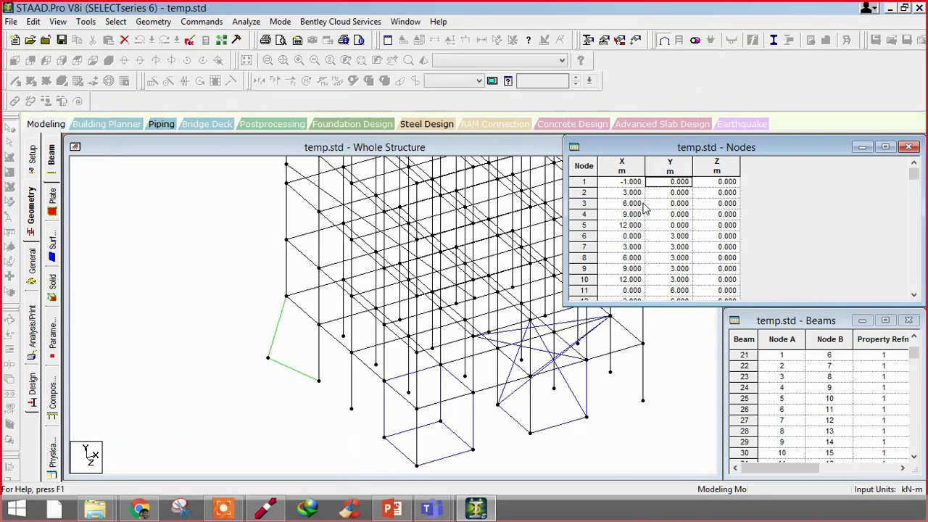
click(225, 151)
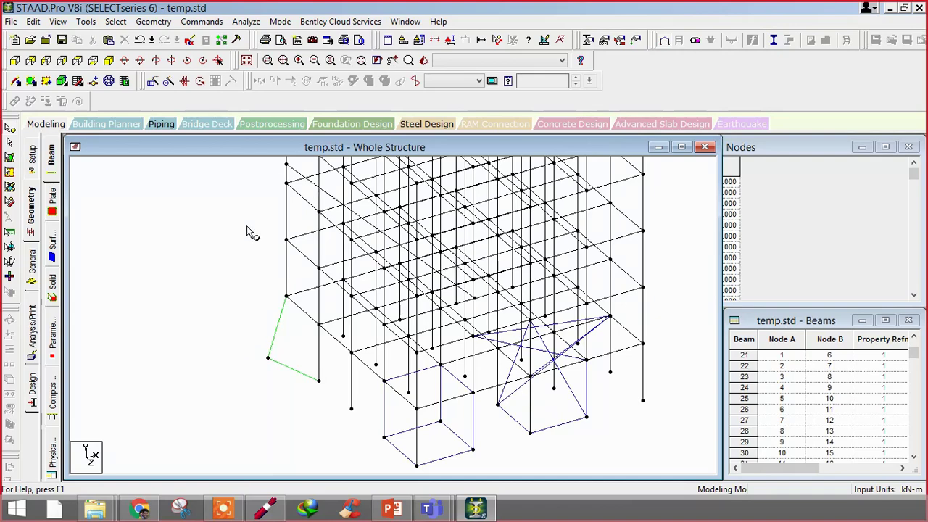
scroll(258, 258, down, 3)
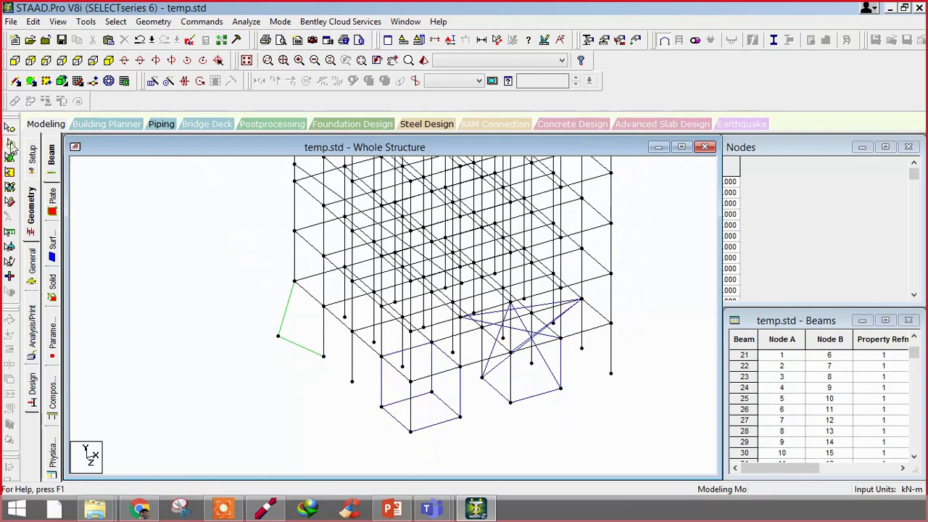
Step: Save the modified structure and open its input command file in the STAAD.Pro Editor
click(59, 39)
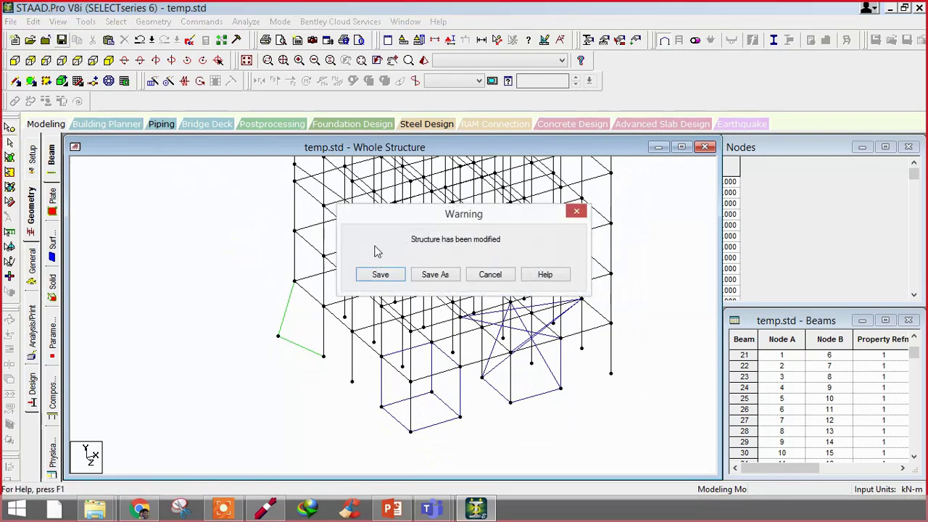
click(380, 274)
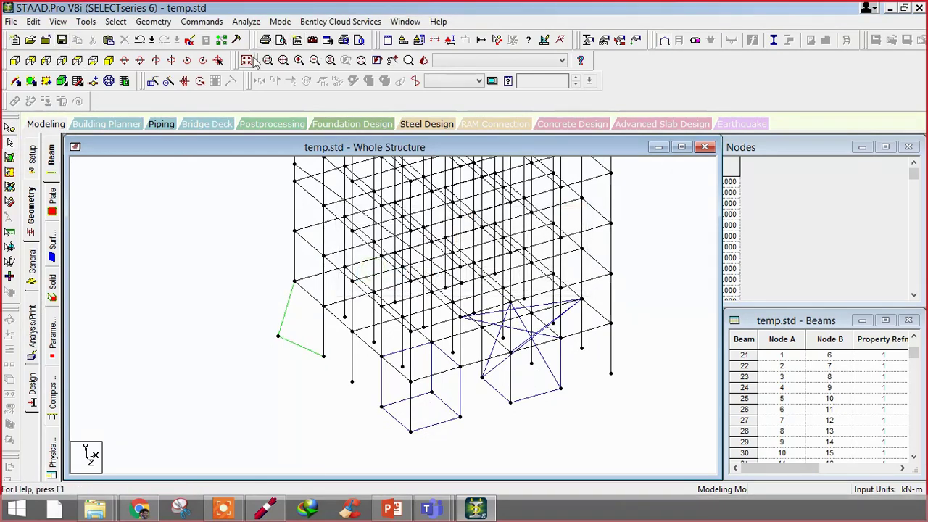
click(195, 45)
click(191, 43)
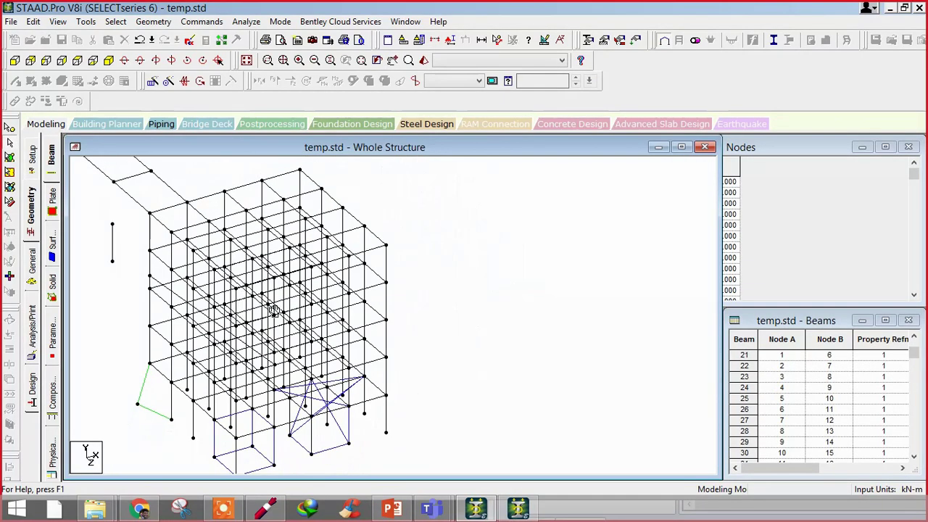
Step: Show the section properties assigned to the frame, and expand the Definitions list under Load & Definition
scroll(213, 271, up, 5)
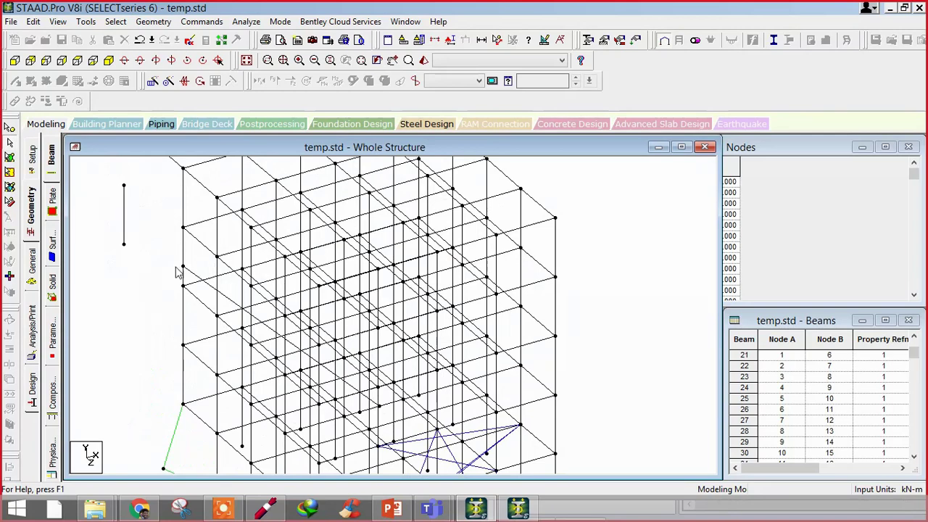
click(32, 285)
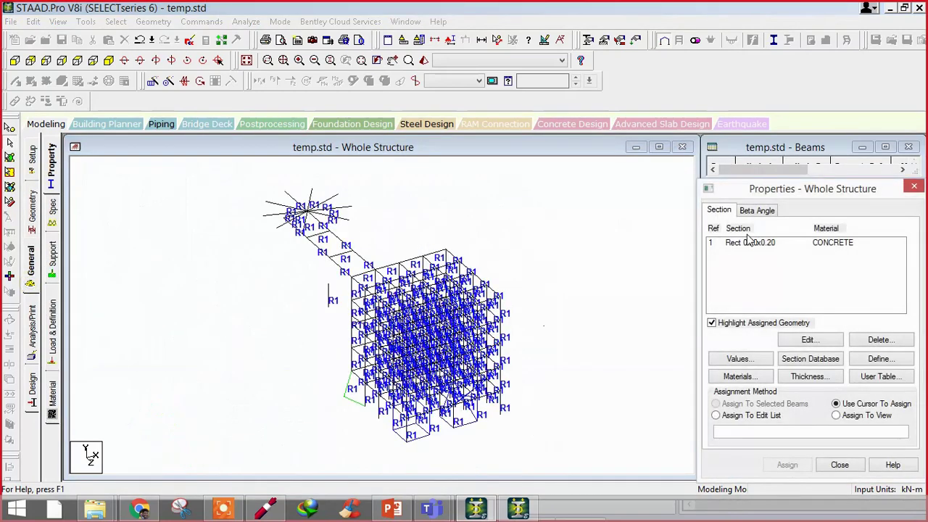
click(61, 310)
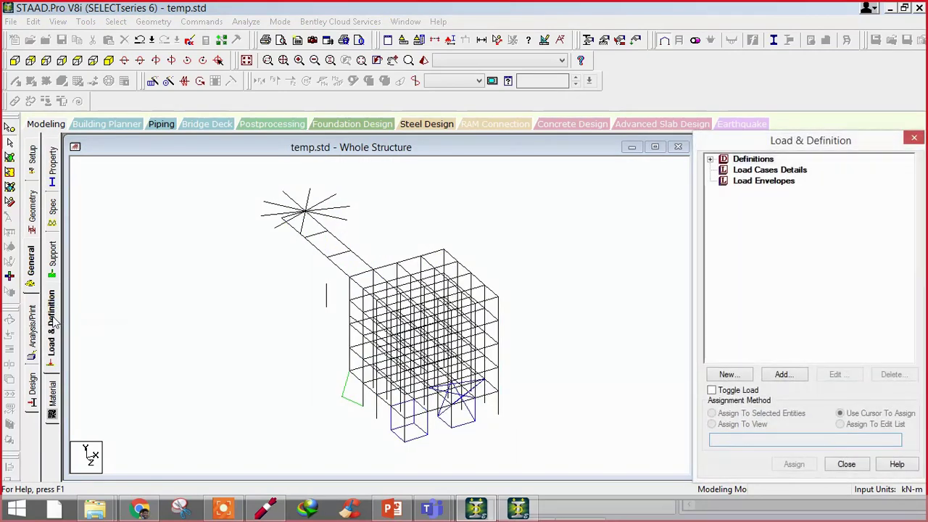
click(711, 158)
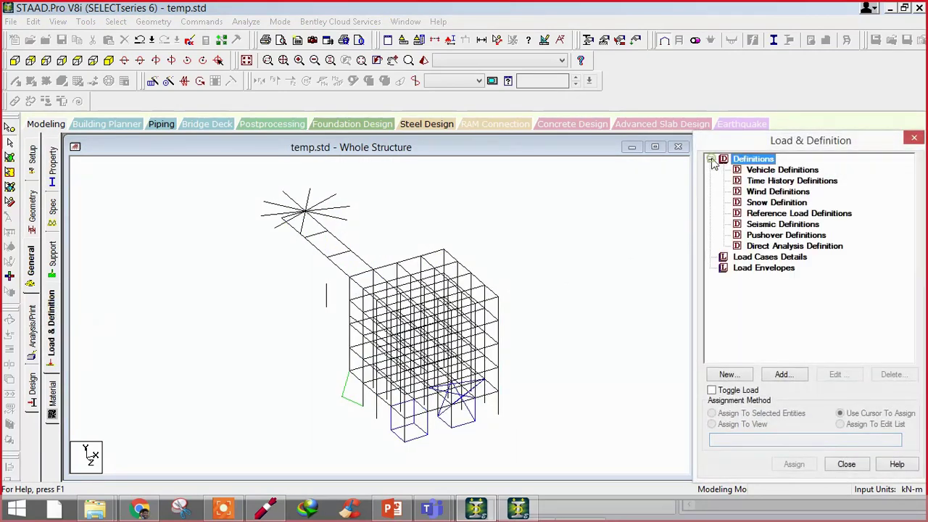
Step: Switch to the STAAD.Pro Editor, maximize it and look through the joint coordinates and member incidences in temp.std
click(529, 507)
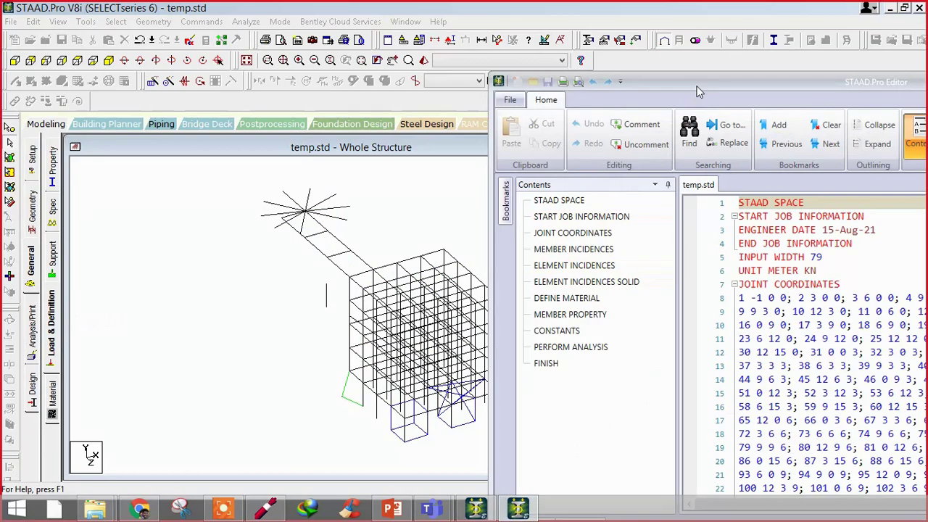
double_click(812, 82)
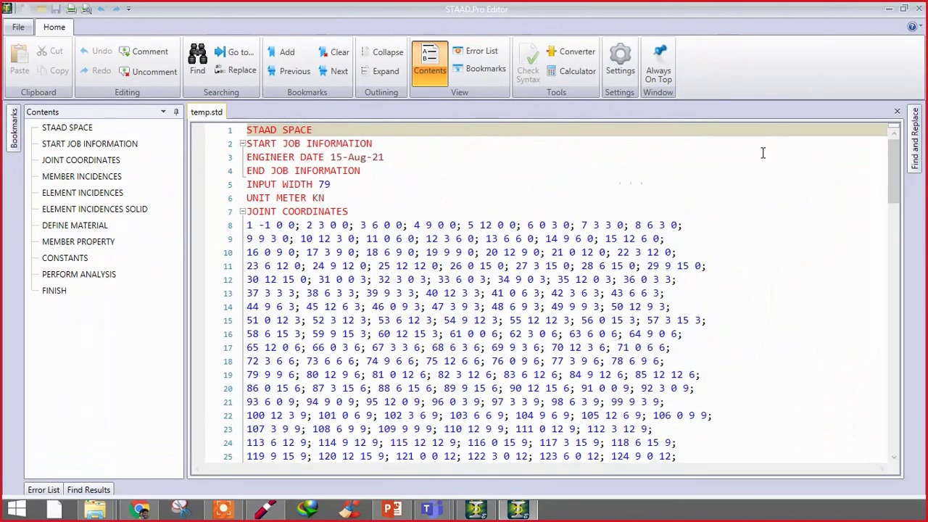
click(403, 224)
scroll(445, 381, down, 20)
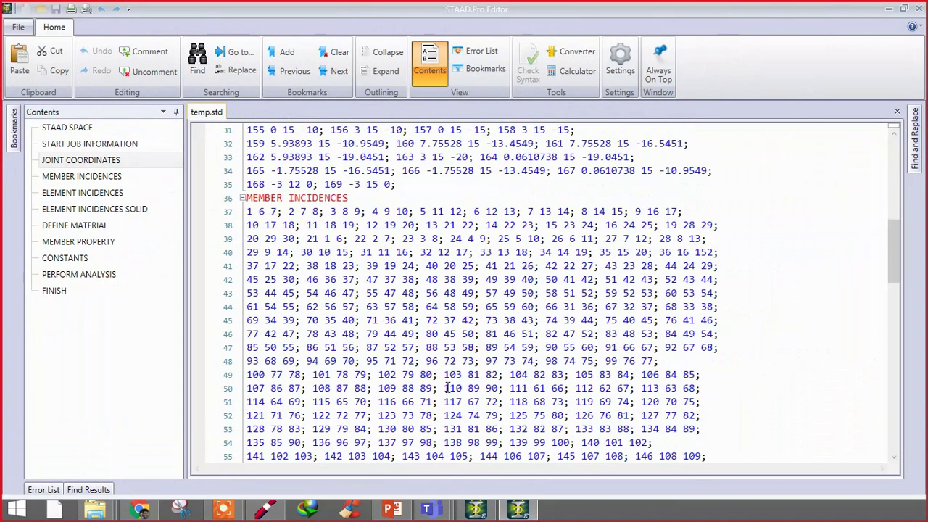
scroll(441, 371, up, 20)
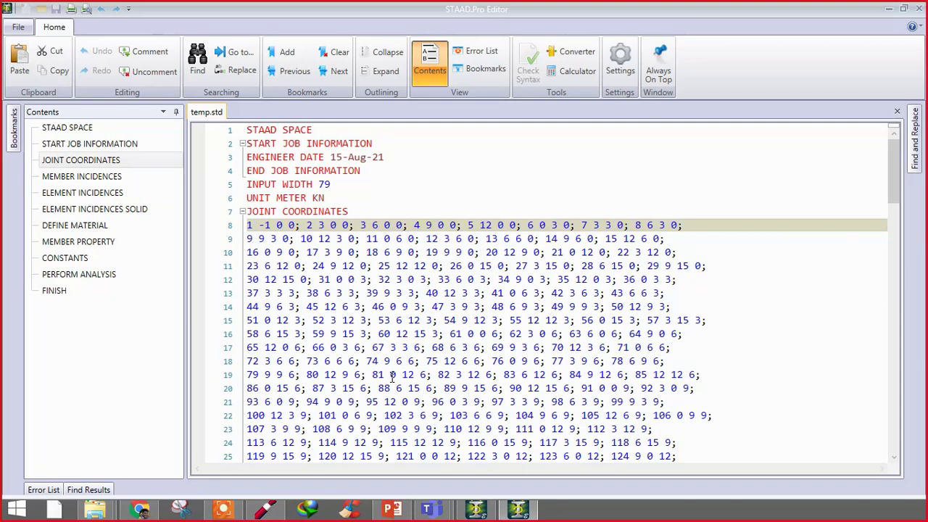
click(438, 308)
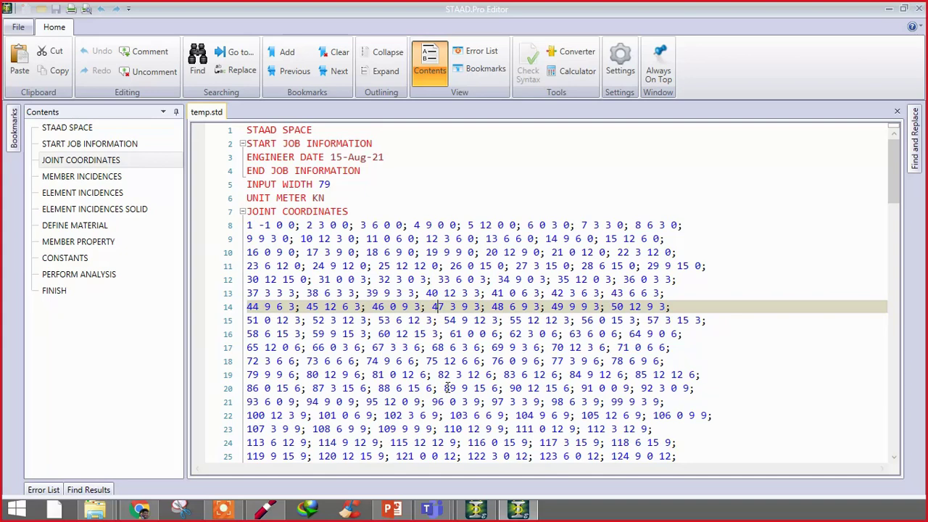
click(497, 360)
Step: Highlight the job information, engineer date and input width lines at the start of the command file
drag(259, 130, 372, 143)
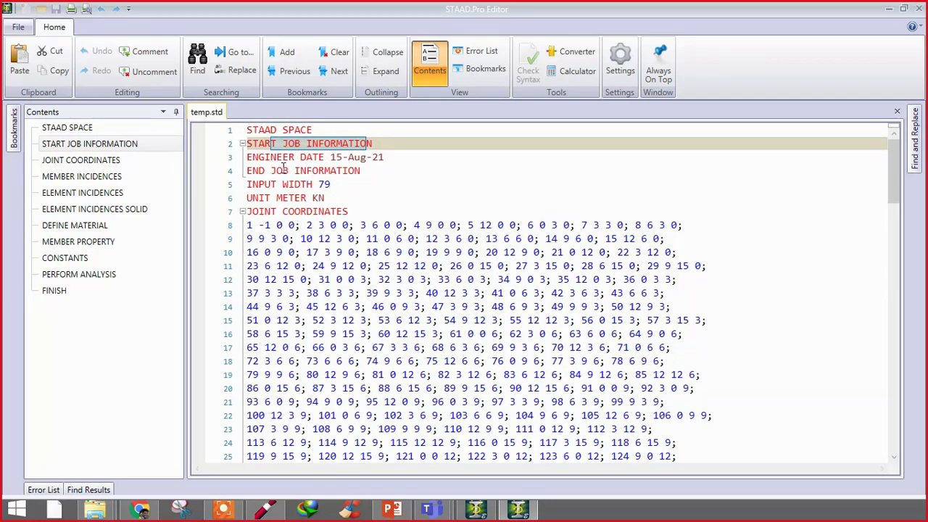
drag(270, 157, 349, 156)
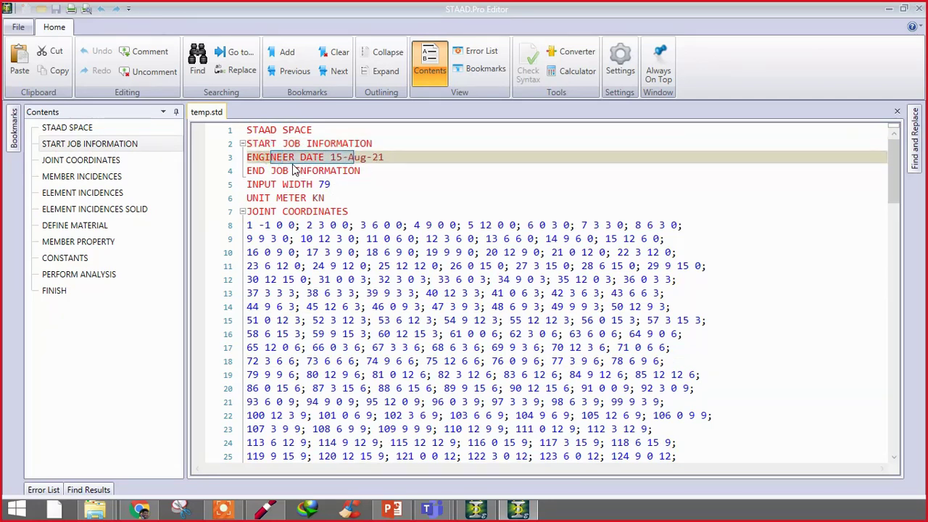
drag(281, 184, 312, 185)
click(332, 185)
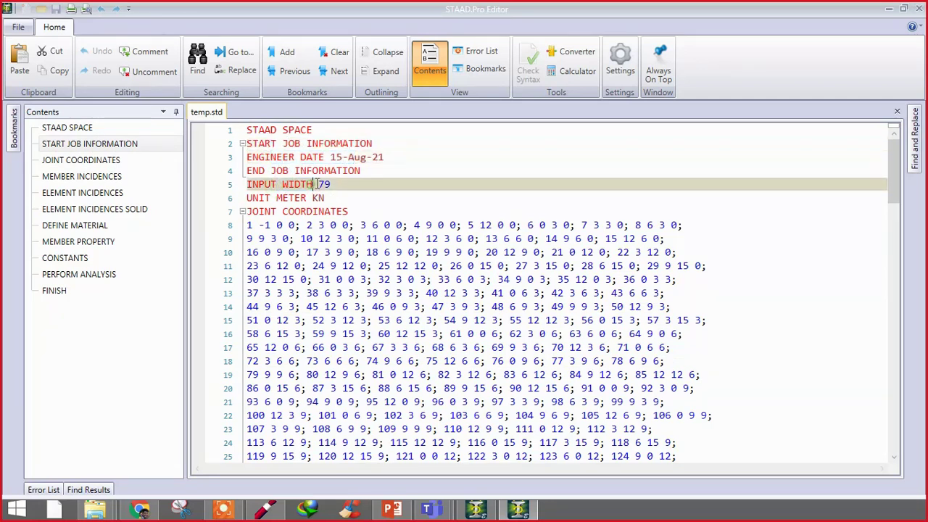
drag(340, 184, 318, 185)
Step: Highlight node 1's entry, 1 -1 0 0, in the joint coordinates to examine its number and X, Y, Z values
click(248, 225)
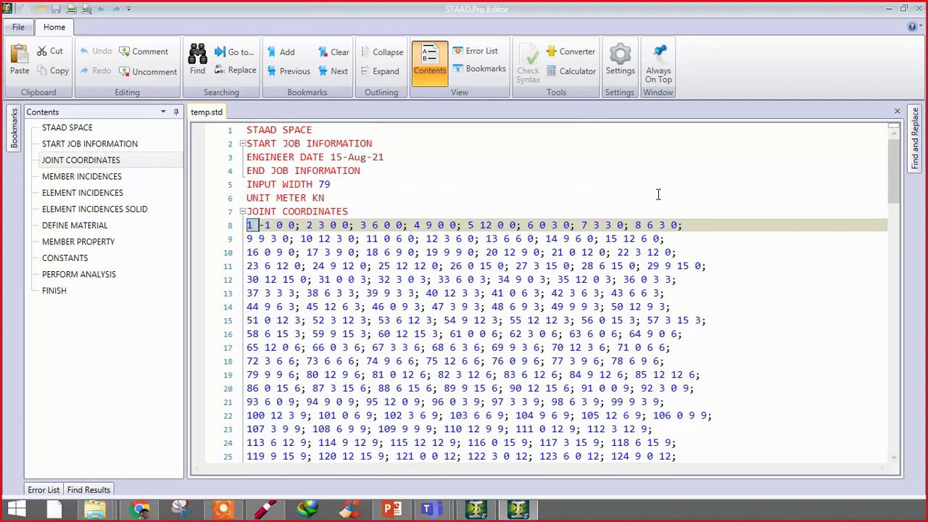
key(shift+Right)
key(shift+Right)
key(shift+Right)
key(shift+Right)
key(shift+Right)
key(shift+Right)
key(shift+Right)
key(shift+Right)
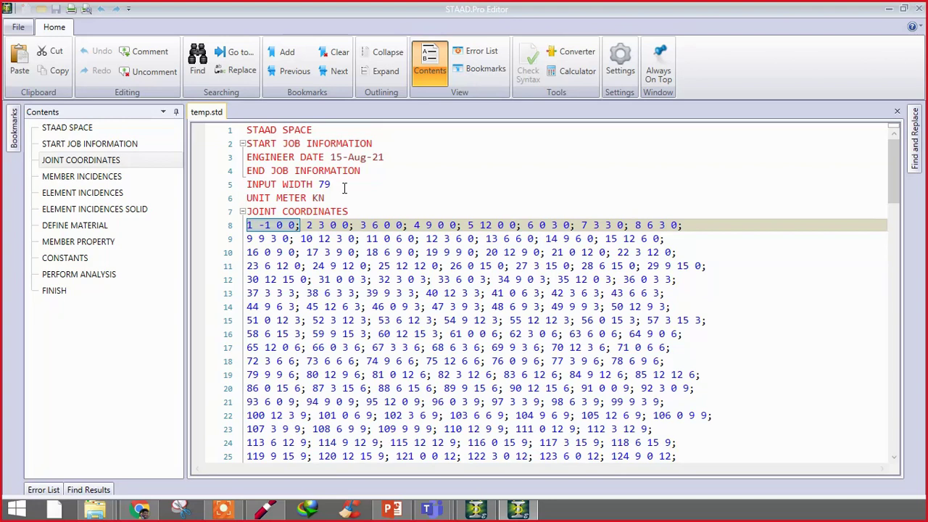
Step: Highlight the input width value and the UNIT METER KN line in the command file
drag(316, 185, 314, 184)
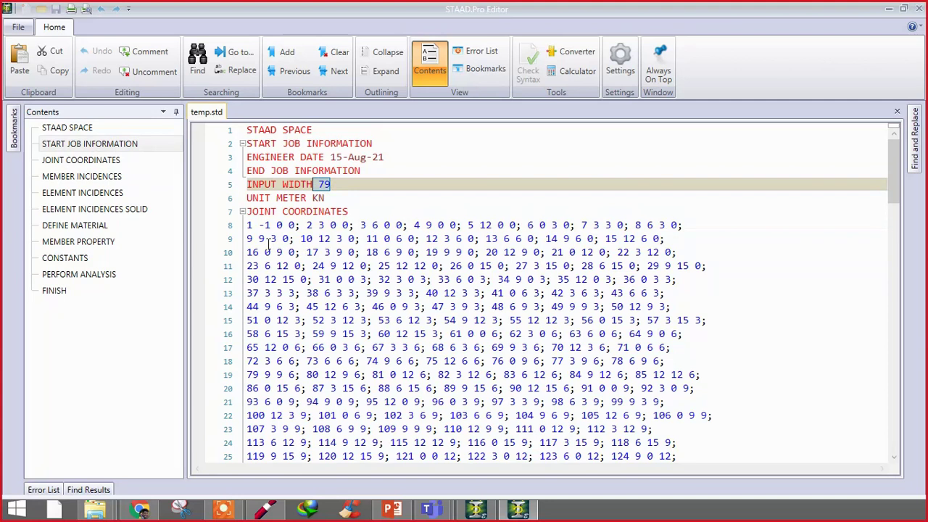
click(358, 200)
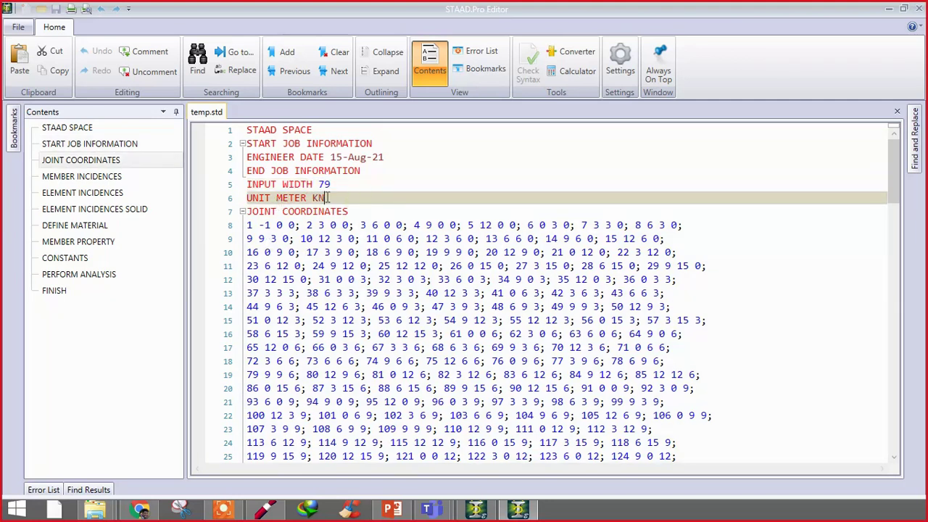
drag(333, 200, 248, 202)
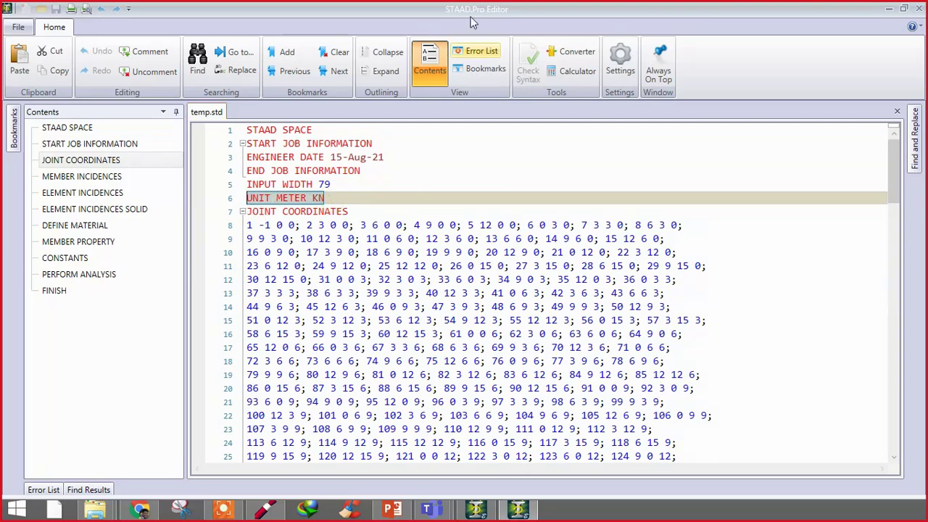
Step: Close the command file editor and set the current input length unit to Foot
click(919, 8)
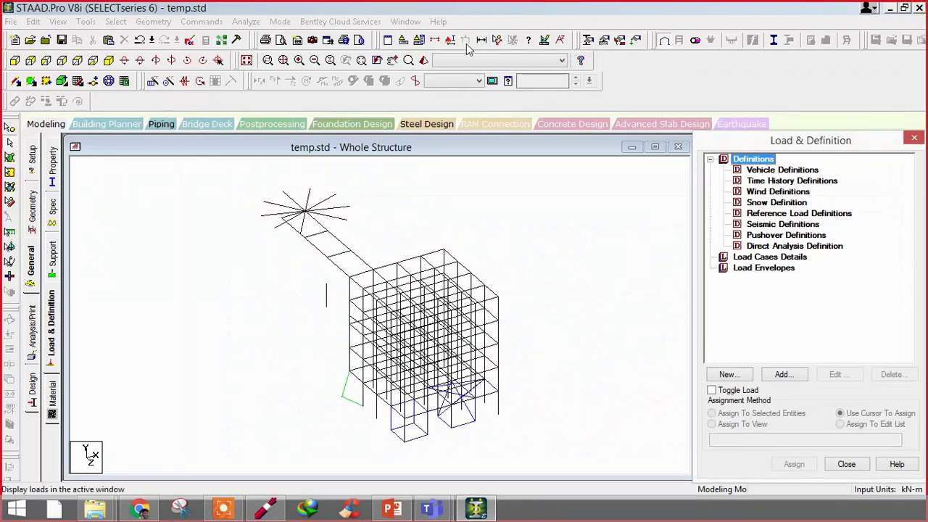
click(404, 45)
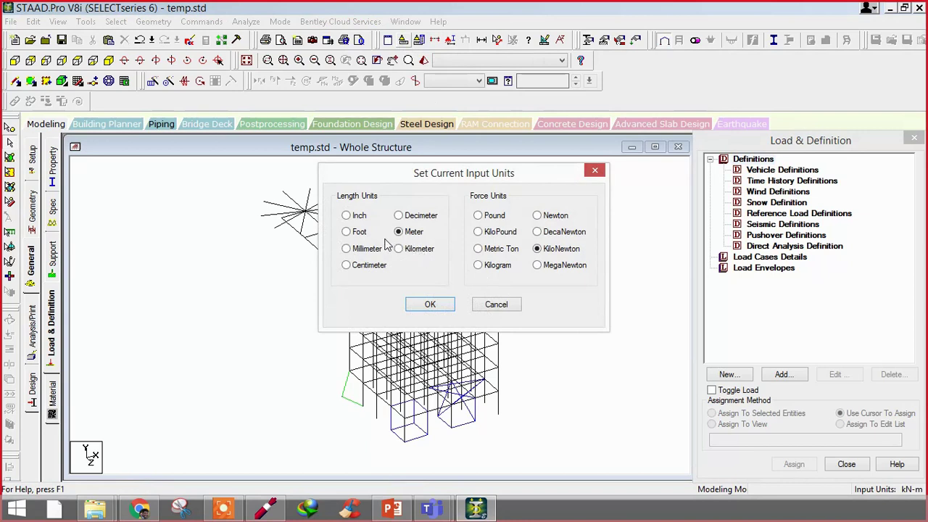
click(355, 233)
click(428, 304)
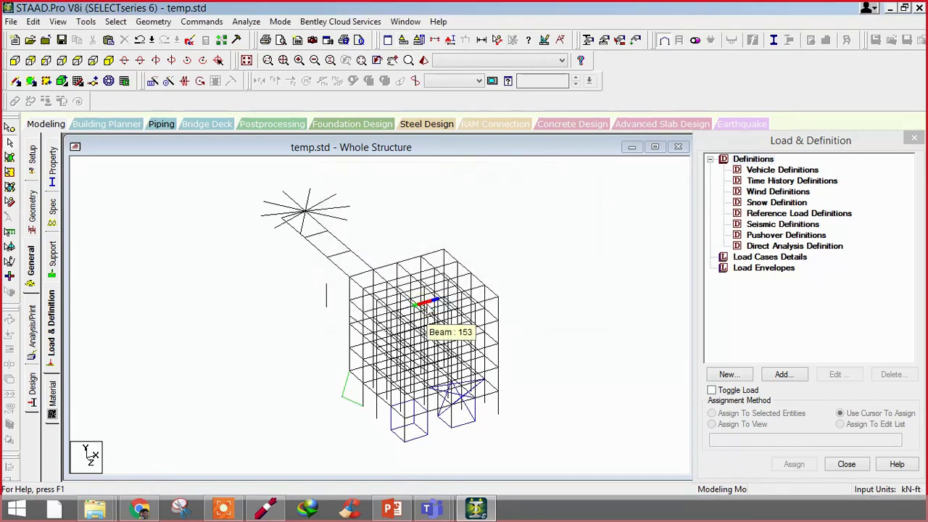
Step: Save the modified structure and open the command file editor to examine the joint coordinates and member incidences, then leave the editor
click(188, 39)
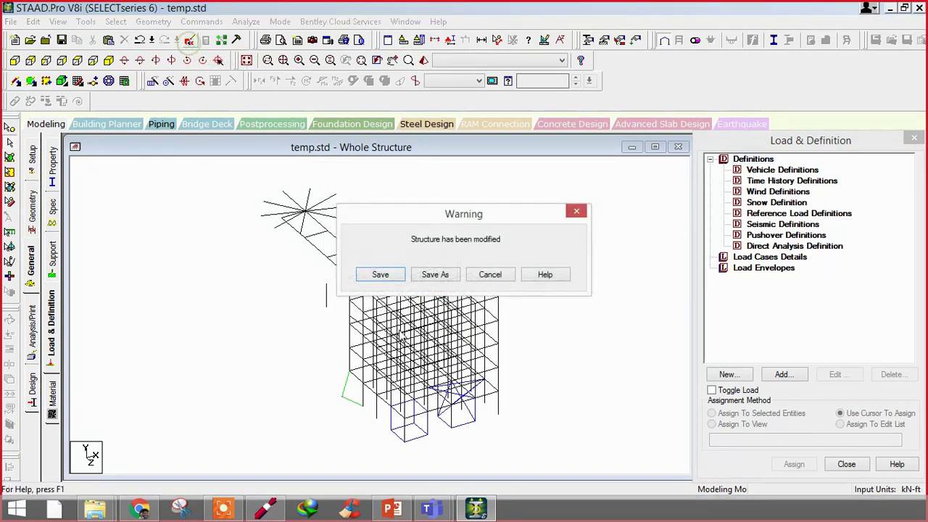
click(384, 274)
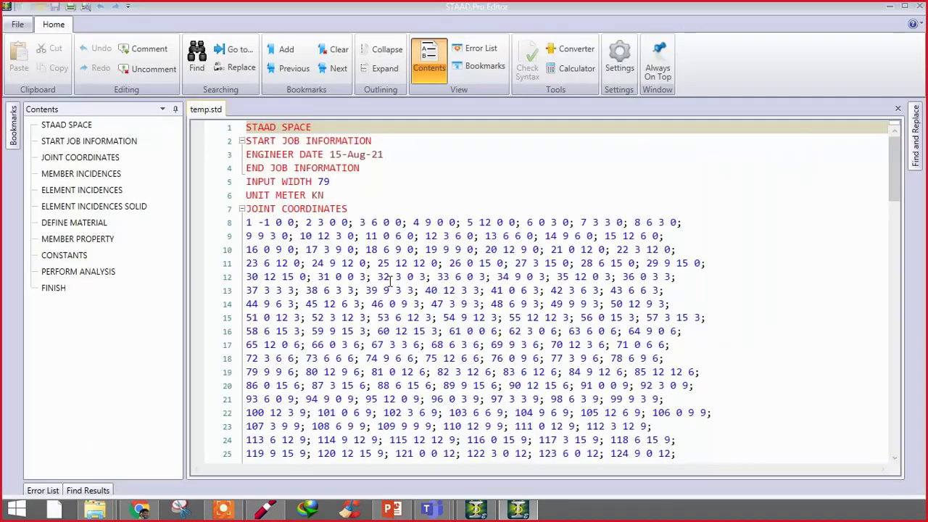
click(337, 222)
scroll(330, 341, down, 20)
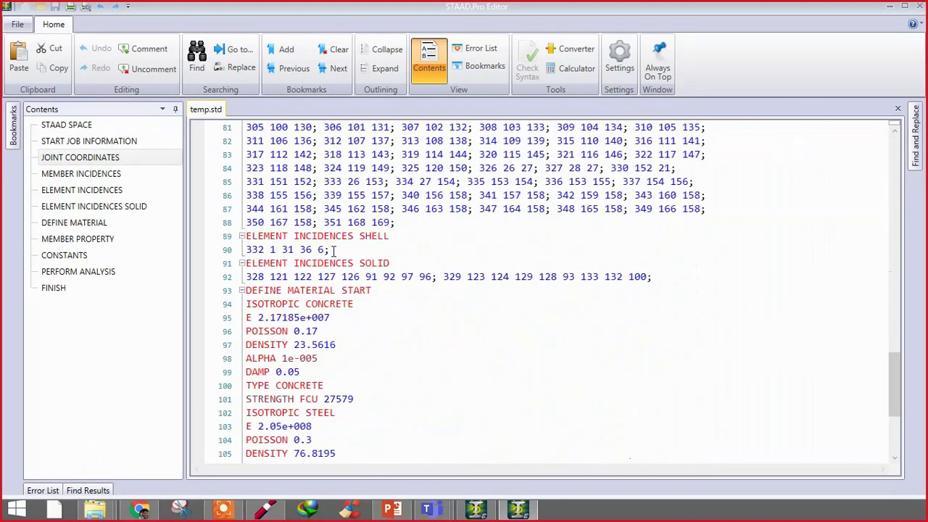
scroll(329, 346, up, 3)
scroll(328, 346, up, 13)
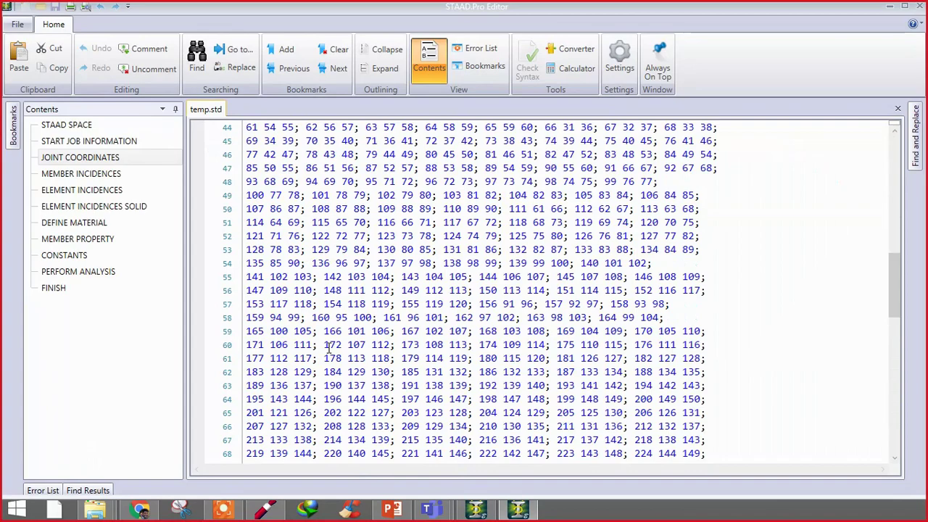
scroll(330, 341, up, 15)
scroll(333, 332, down, 7)
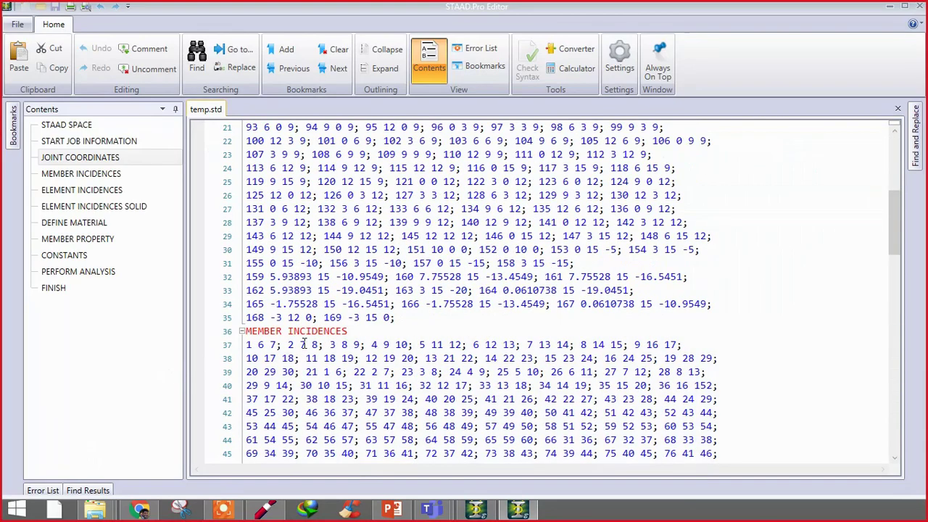
scroll(303, 344, up, 7)
scroll(305, 344, down, 10)
scroll(368, 355, up, 3)
scroll(376, 335, up, 7)
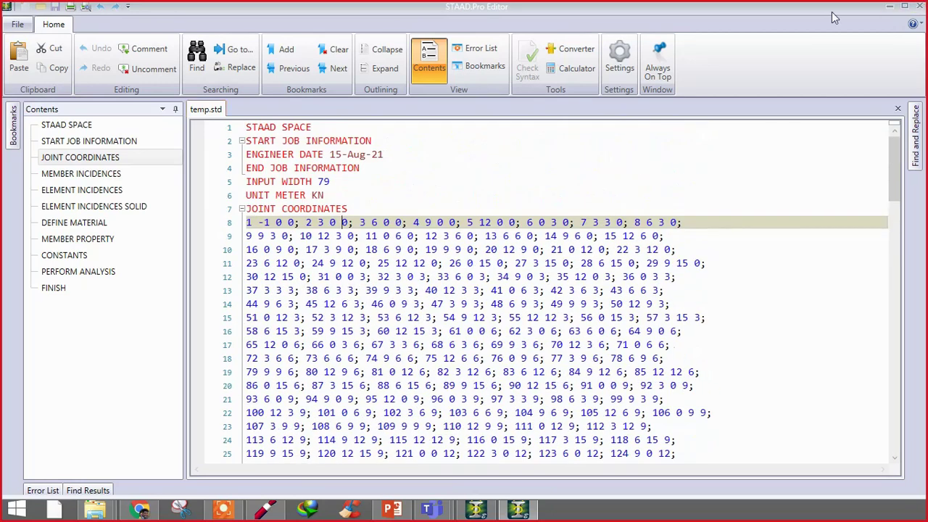
click(890, 7)
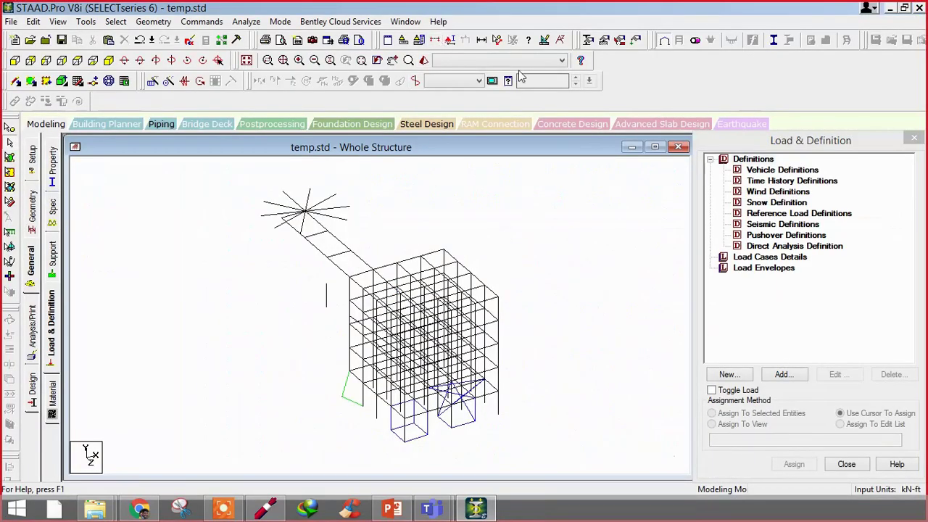
Step: Measure the node-to-node distance along the front bottom edge of each of the two solid elements
click(497, 39)
scroll(406, 305, up, 6)
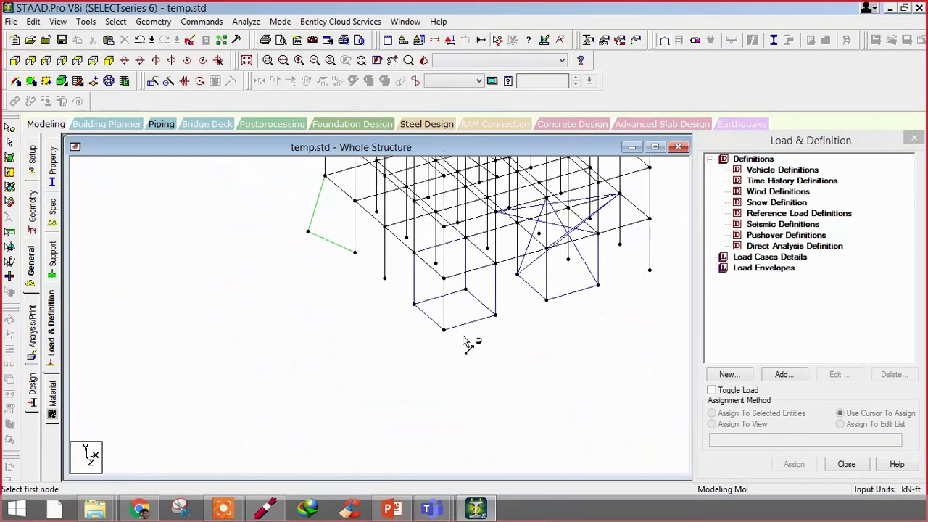
click(444, 330)
click(495, 315)
scroll(483, 362, up, 4)
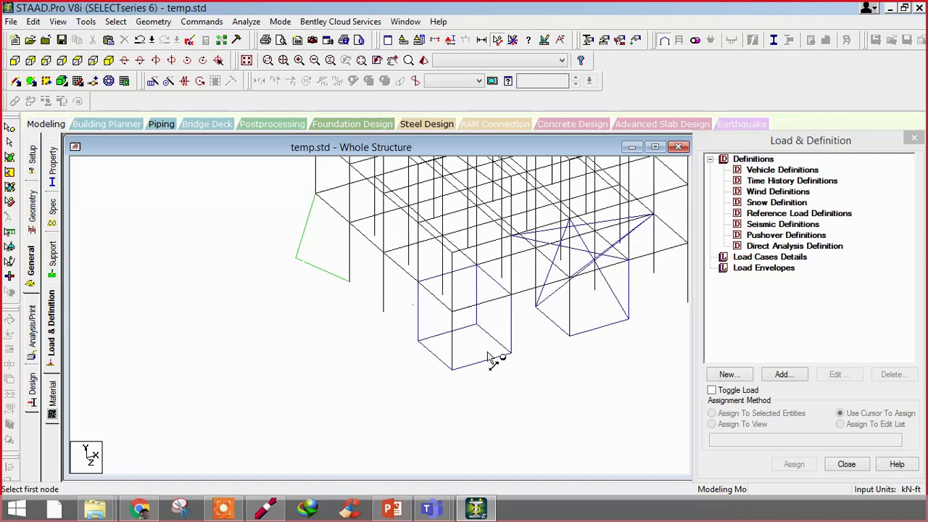
scroll(407, 366, down, 3)
click(444, 328)
click(504, 313)
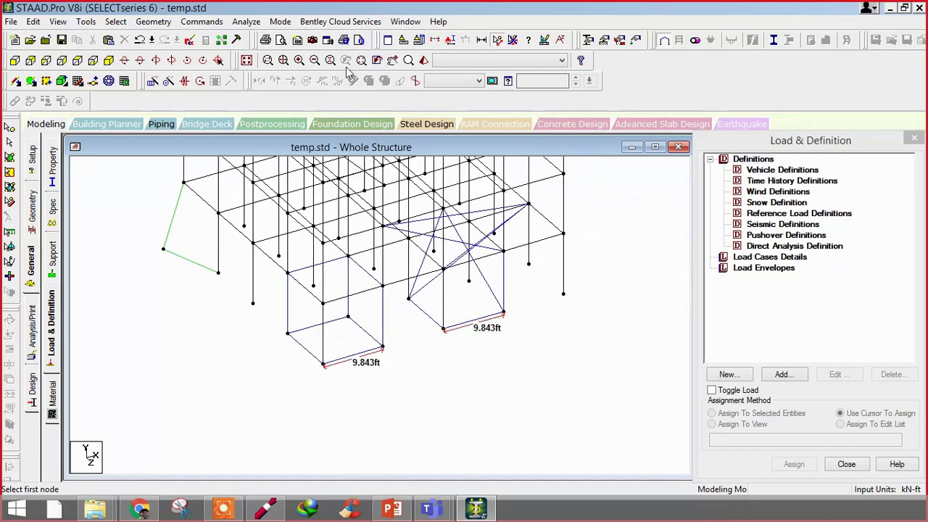
Step: Set the current input length unit to Meter
click(408, 48)
click(413, 233)
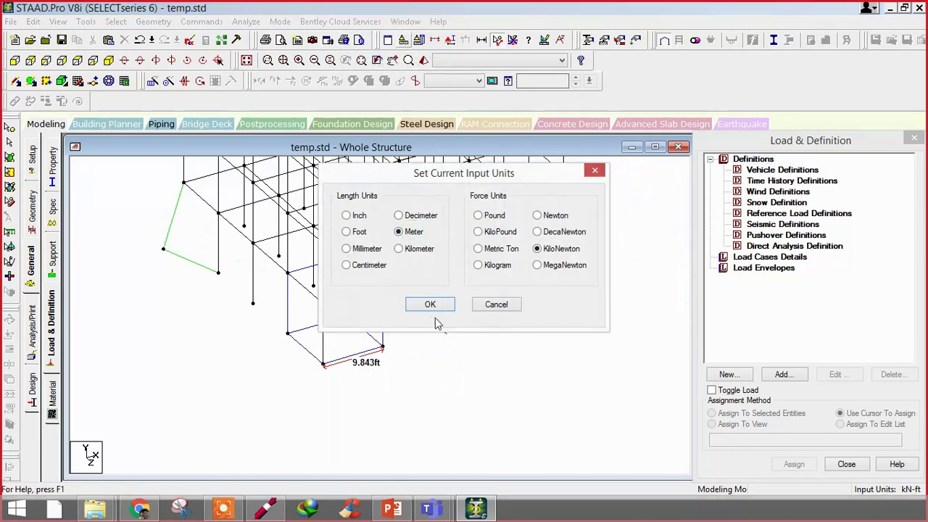
click(430, 305)
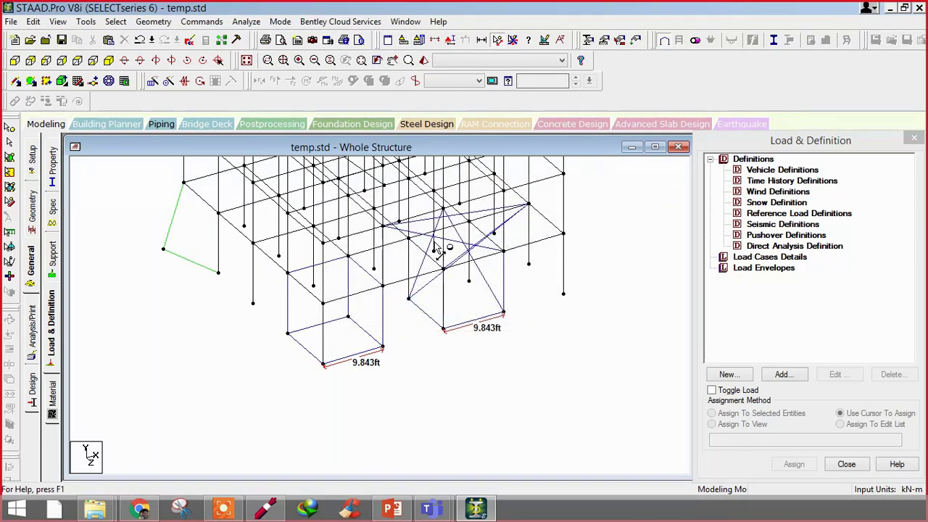
Step: Save the structure, reopen the command file editor and highlight the UNIT METER KN line
click(189, 40)
click(380, 274)
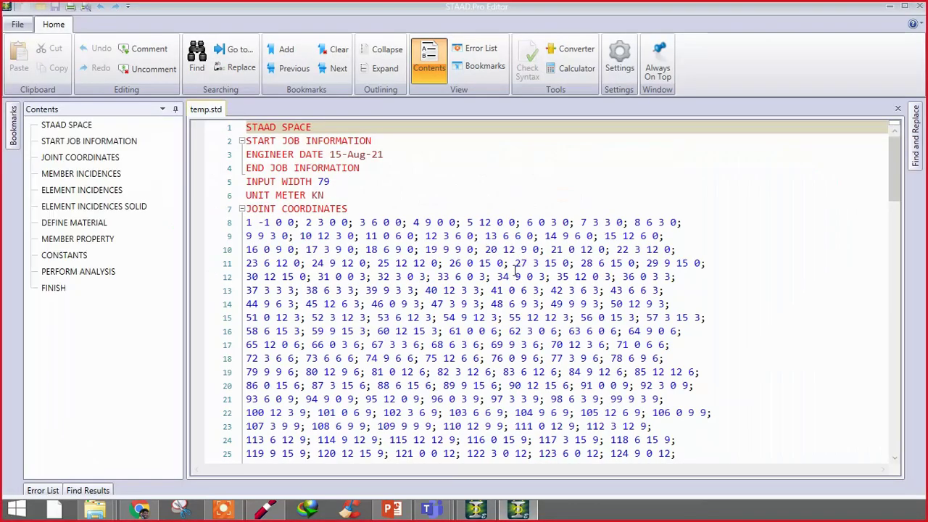
drag(327, 196, 201, 200)
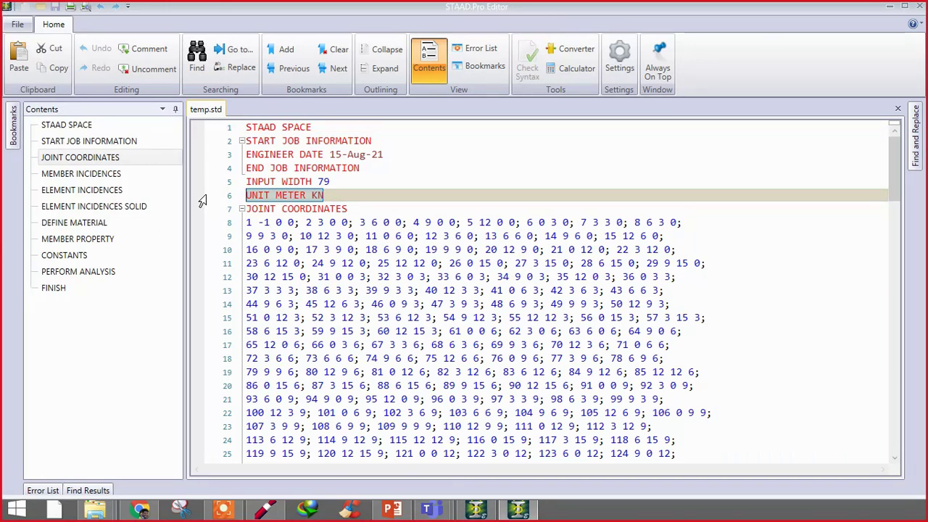
click(324, 193)
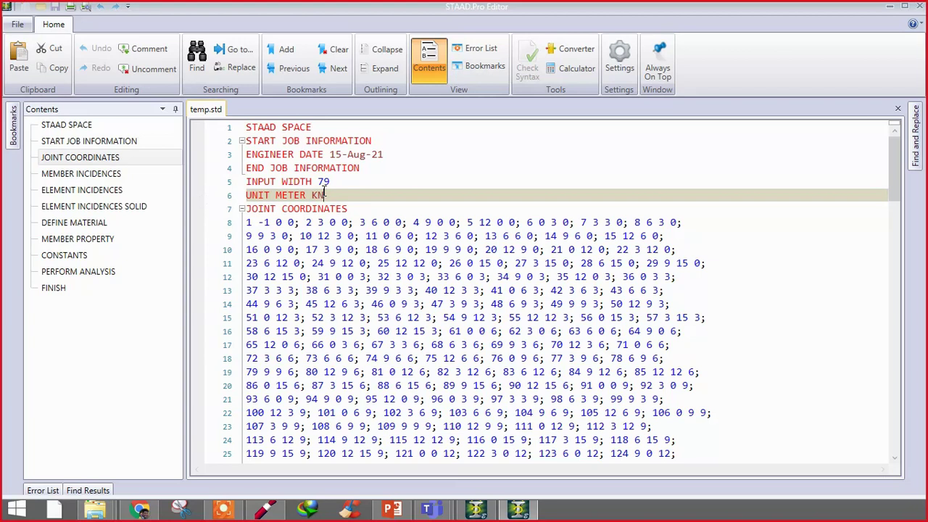
drag(327, 195, 246, 196)
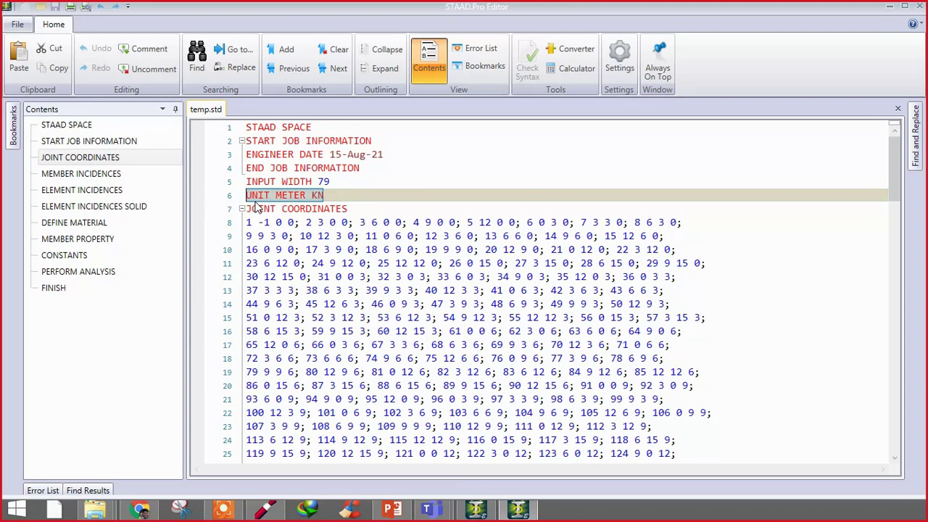
Step: Enlarge the command file text and highlight the node number and X, Y, Z values of node 1 in the joint coordinates
double_click(398, 238)
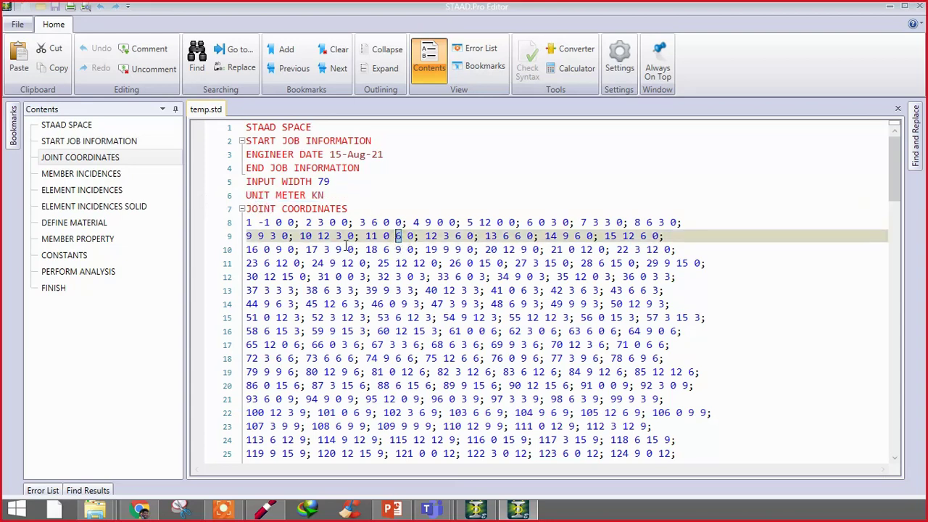
click(355, 210)
key(Right)
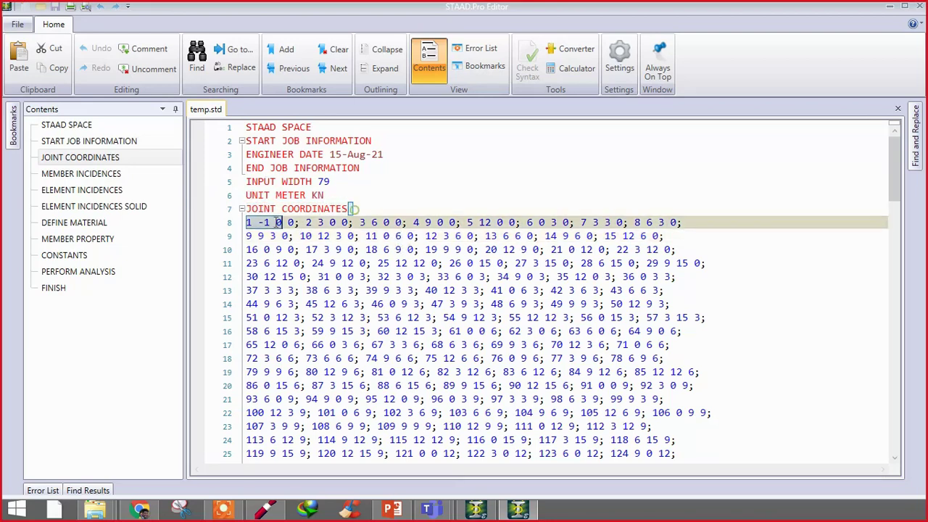
click(263, 223)
key(BackSpace)
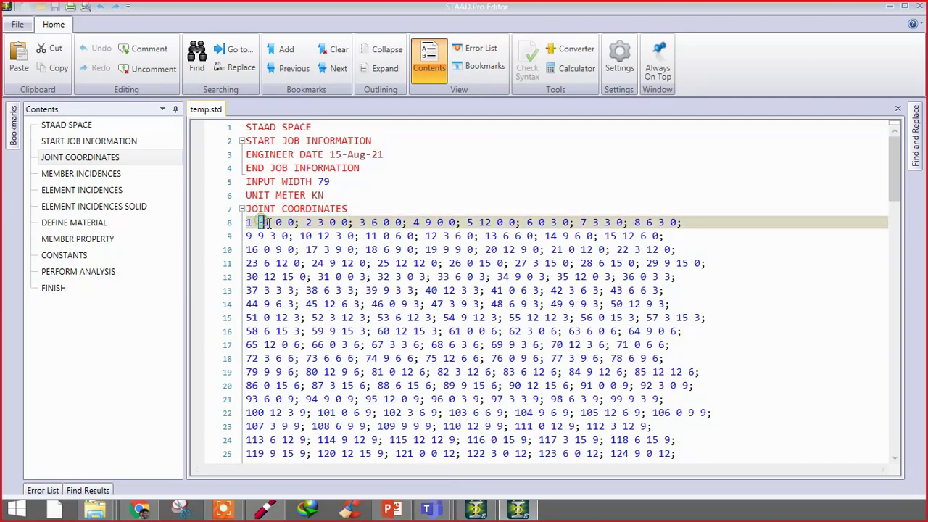
ctrl+scroll(253, 245, up, 3)
key(ctrl+z)
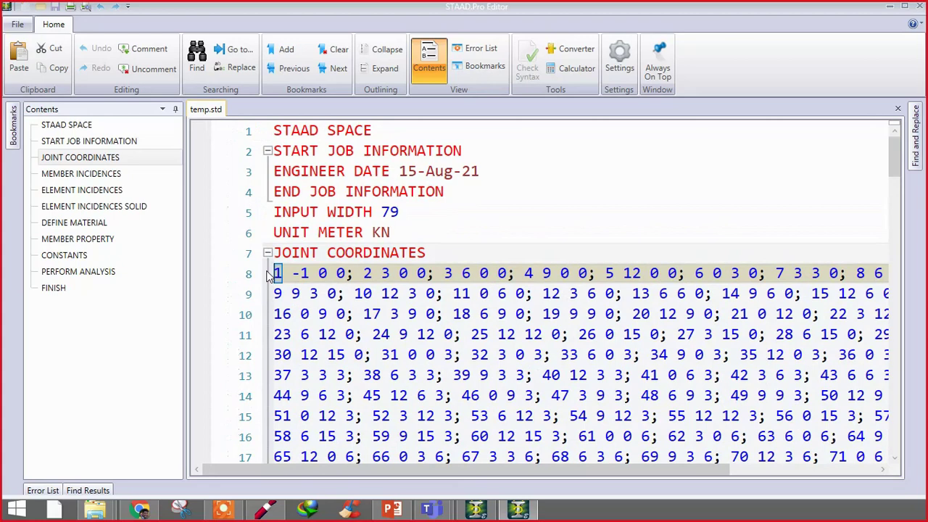
click(299, 273)
key(BackSpace)
key(Right)
key(Right)
key(Right)
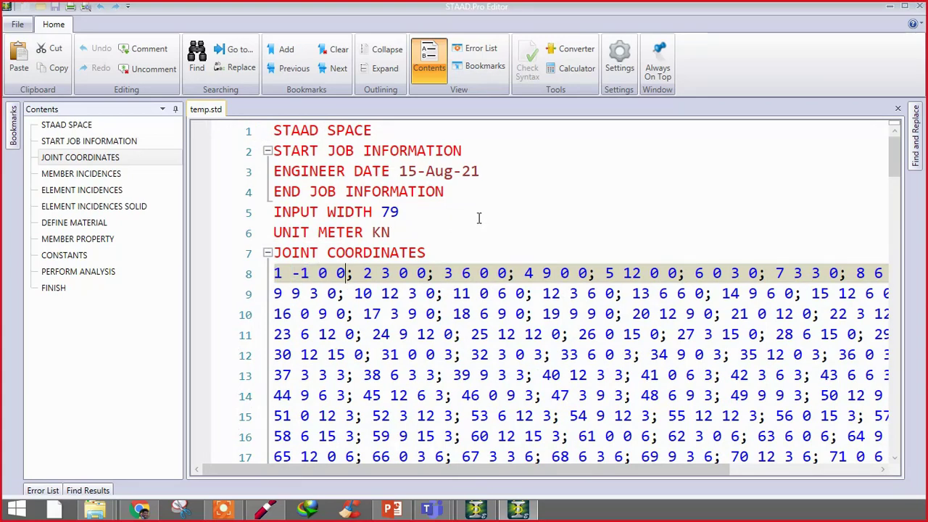
Step: Highlight node 44's number, the semicolon ending node 1's entry and node 1's number in the joint coordinates
double_click(292, 393)
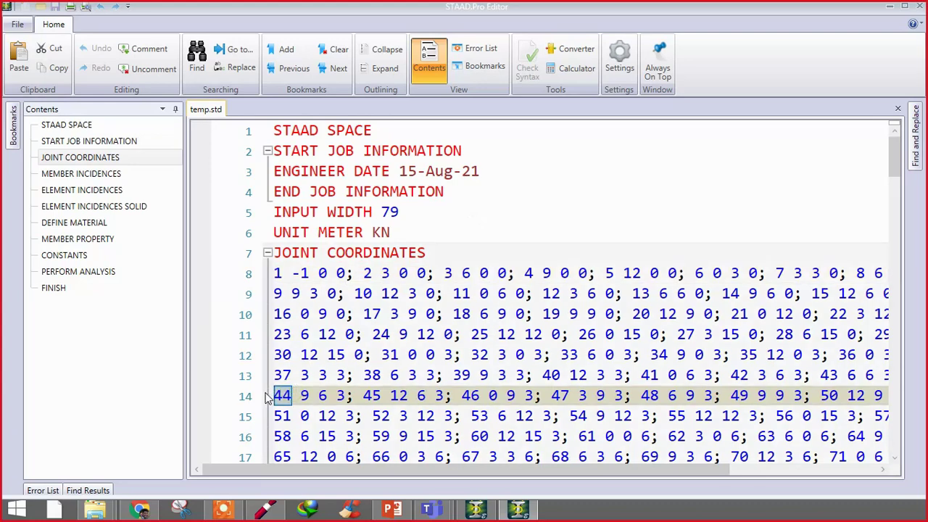
key(Right)
key(Right)
click(352, 273)
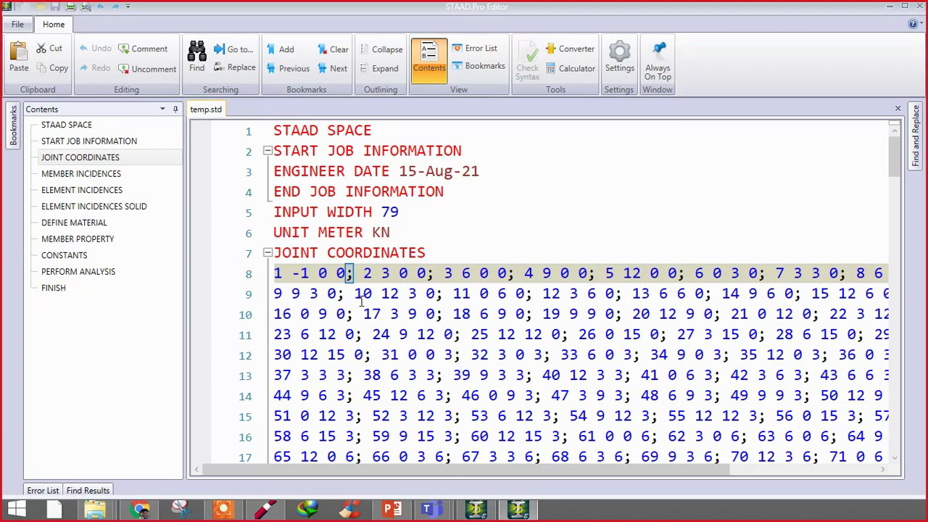
drag(285, 279, 277, 283)
Step: Return to the model's beam geometry page, enlarge the Nodes table and select node 1's row to compare its coordinates
click(919, 6)
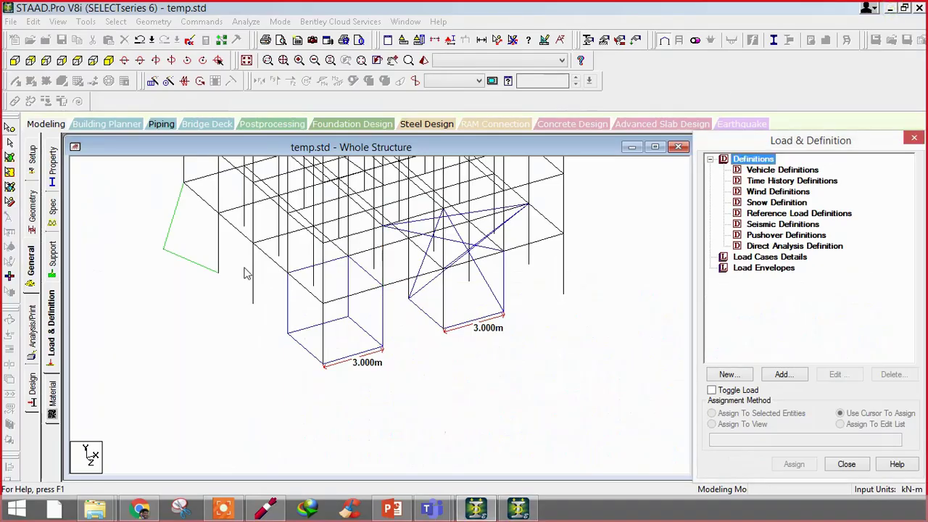
click(36, 222)
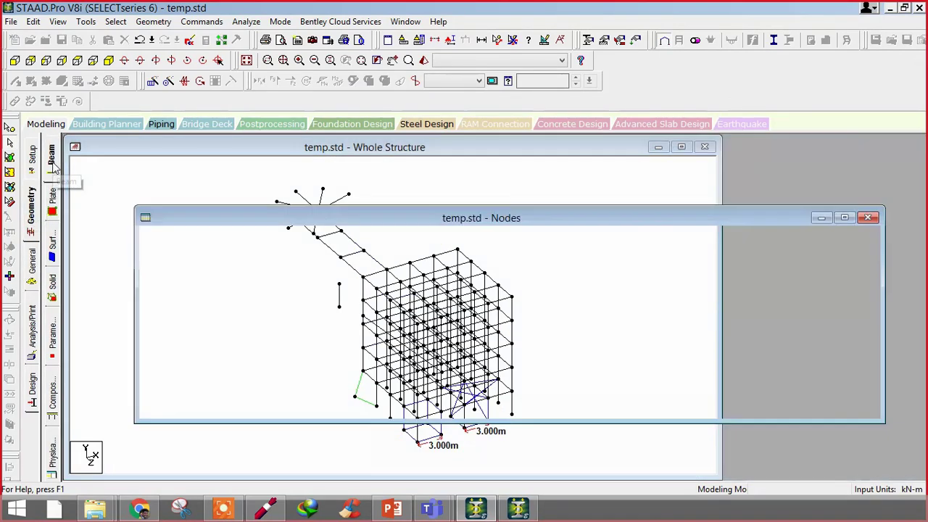
drag(714, 210, 165, 218)
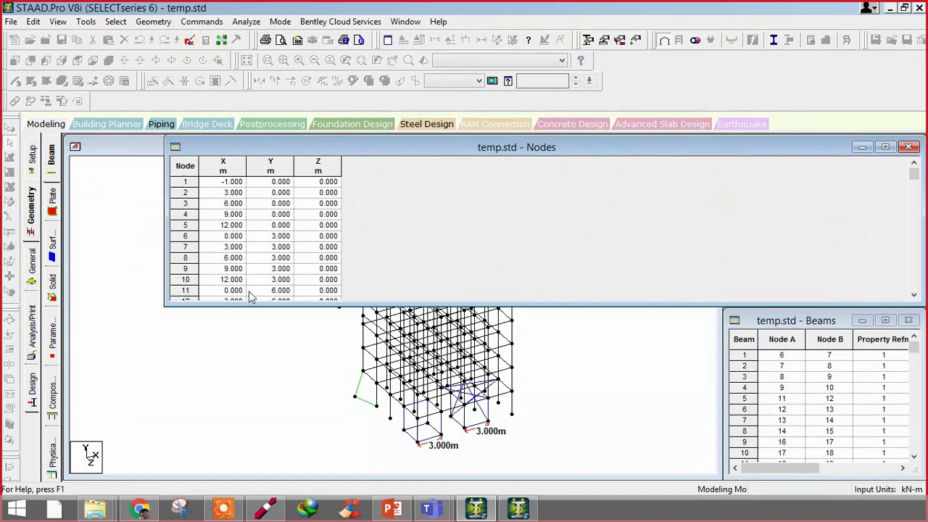
drag(246, 306, 249, 399)
click(181, 182)
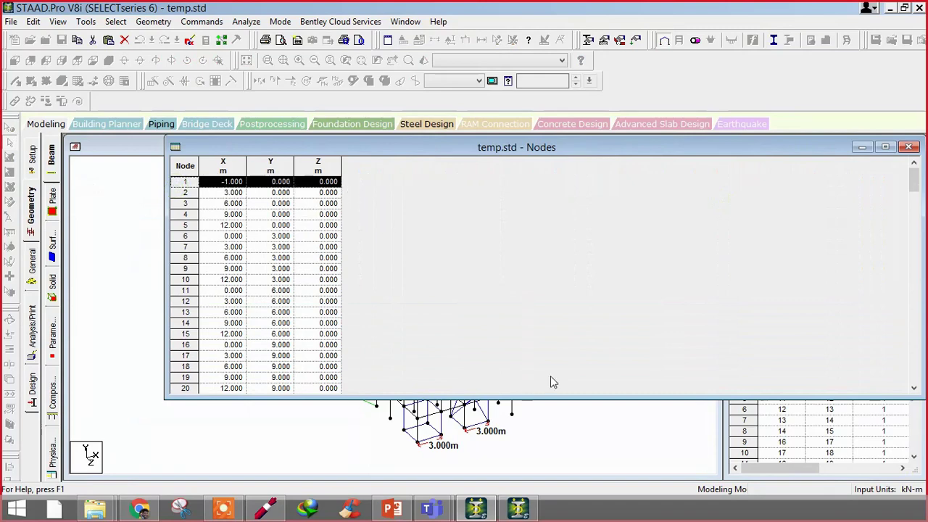
Step: Set node 1's X coordinate to -2 in the command file, save the changes to temp.std and close the editor to reload the model
click(519, 509)
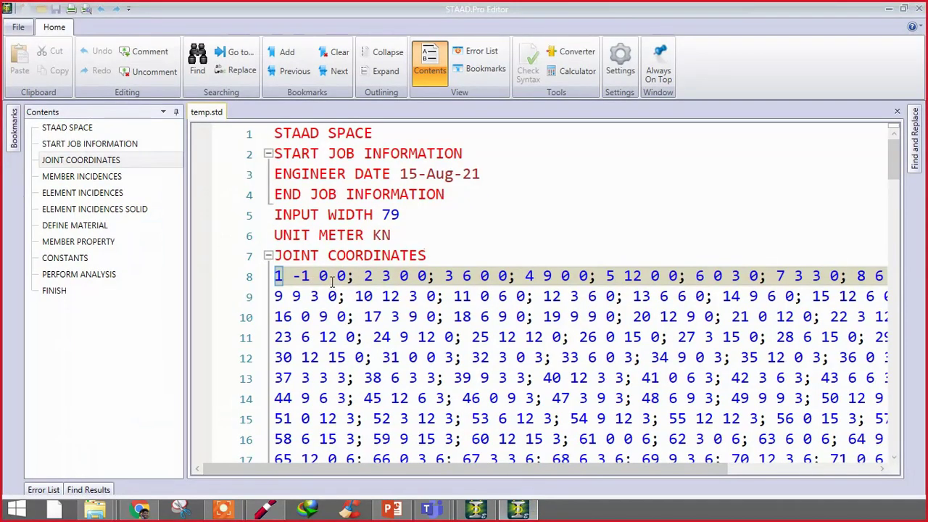
click(311, 277)
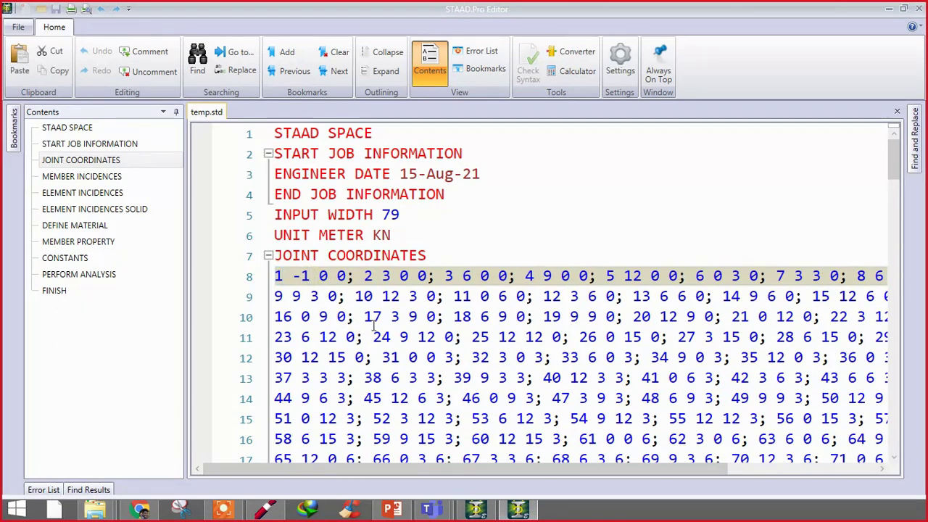
key(BackSpace)
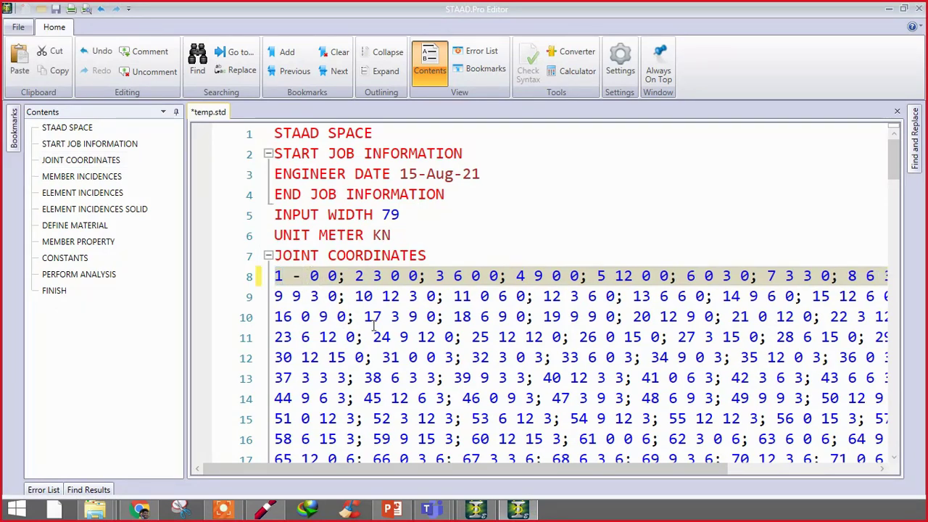
text(2)
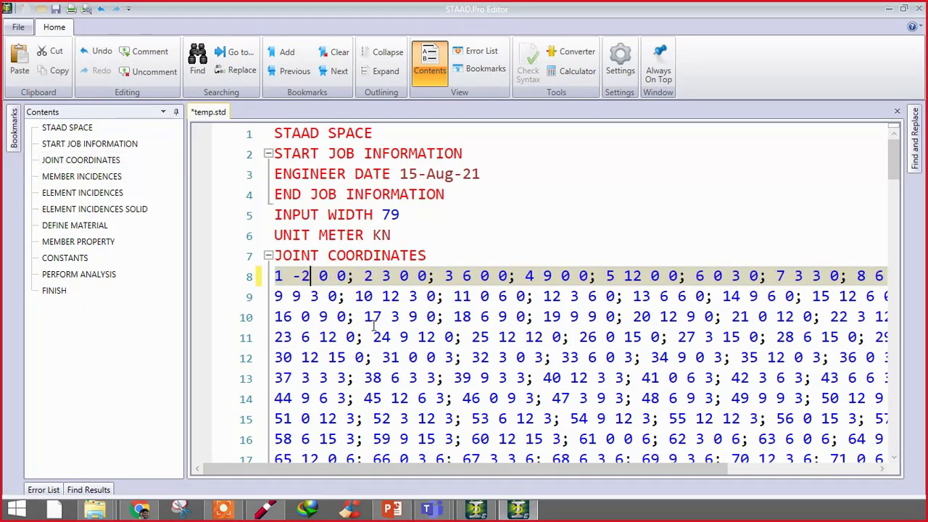
click(919, 9)
click(427, 274)
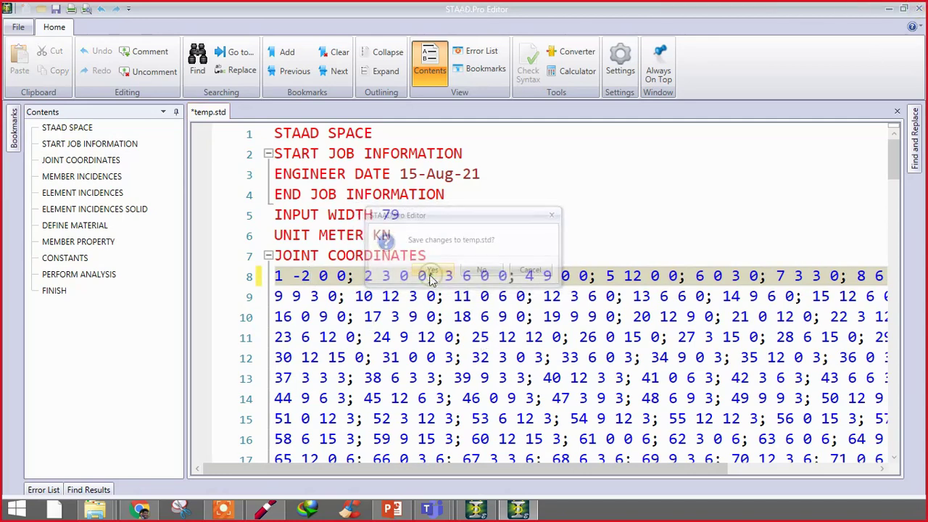
click(472, 286)
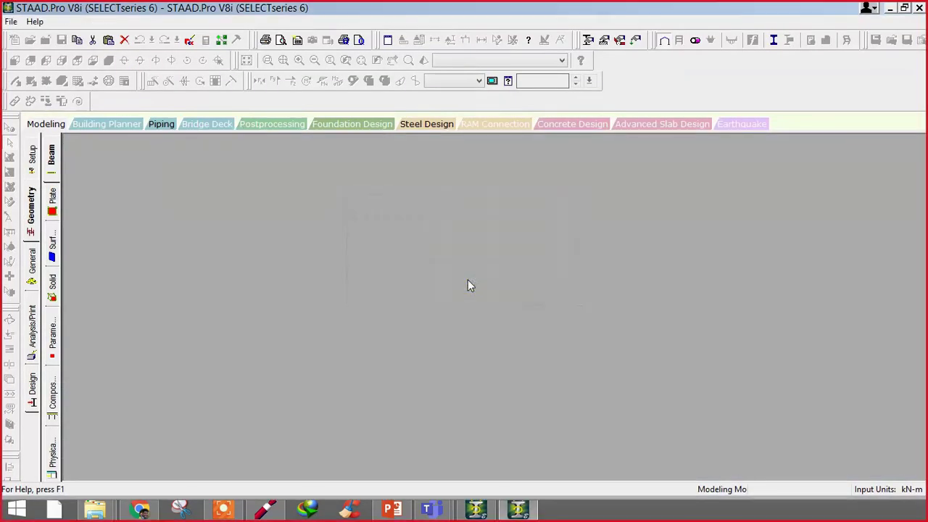
click(919, 8)
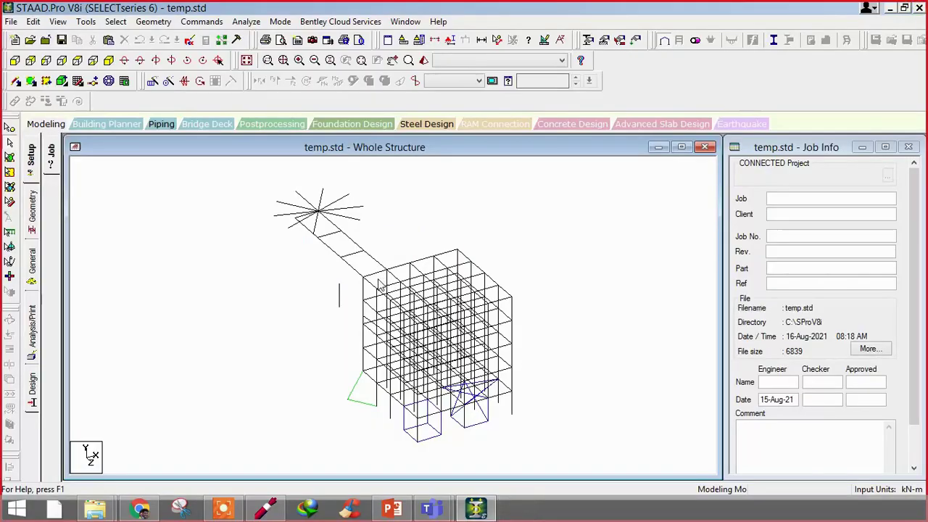
scroll(337, 337, up, 3)
middle_drag(334, 327, 322, 116)
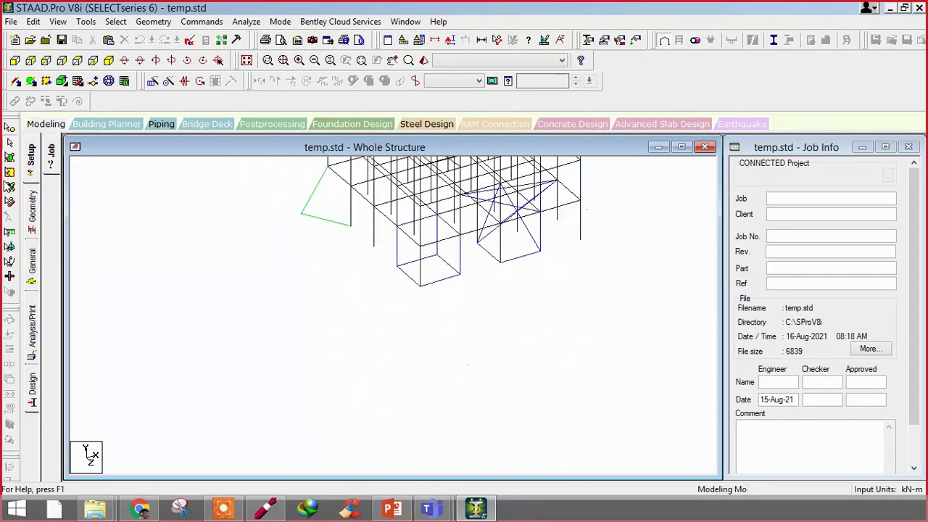
Step: Show the model's beam geometry page and widen the Nodes table to check node 1's coordinates
click(33, 211)
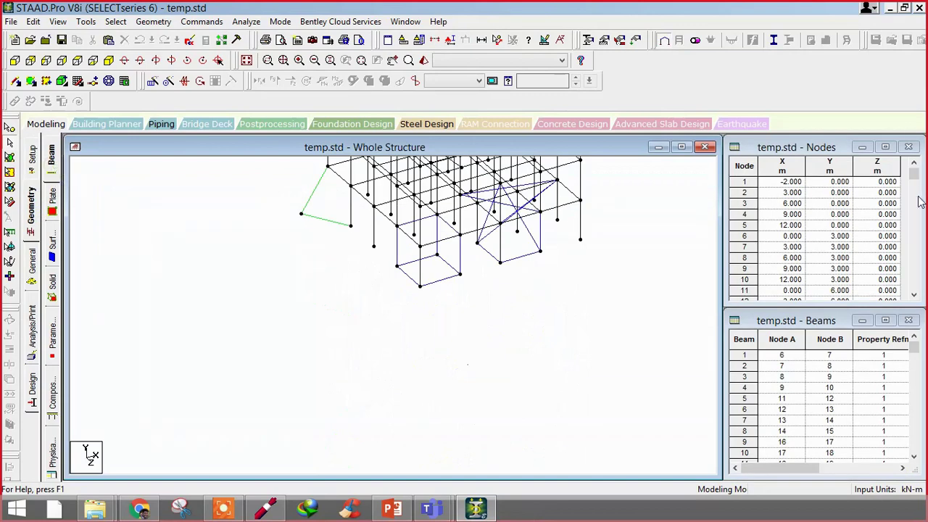
click(729, 203)
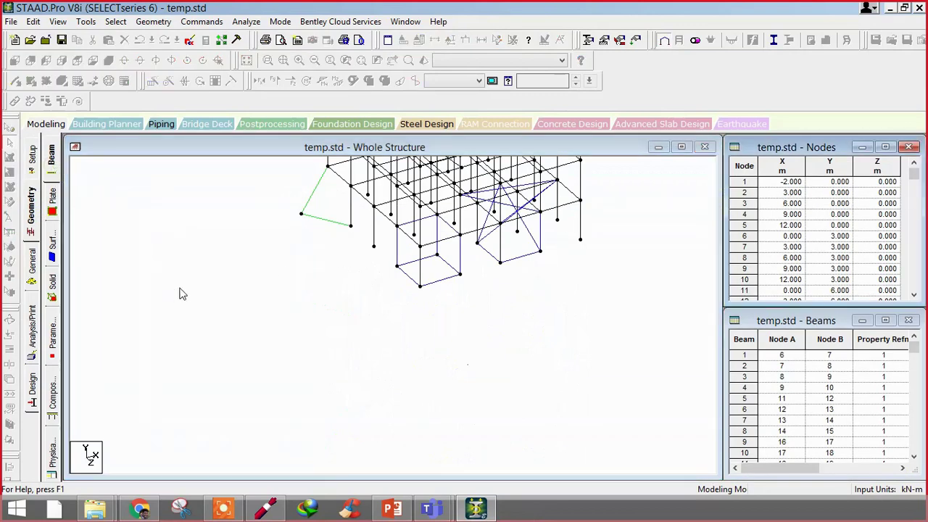
drag(725, 195, 185, 235)
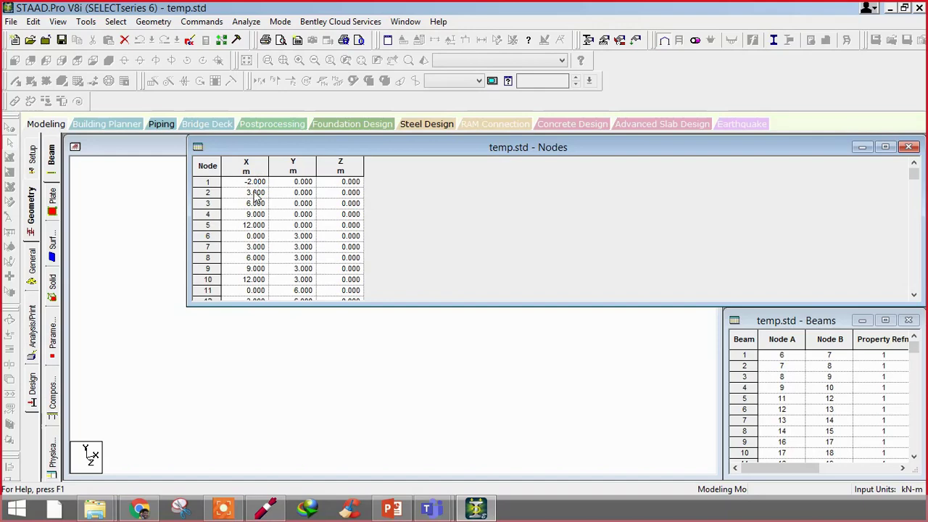
click(123, 166)
Step: Reopen the command file editor, collapse the joint coordinates section and highlight member 1's number in the member incidences
click(190, 41)
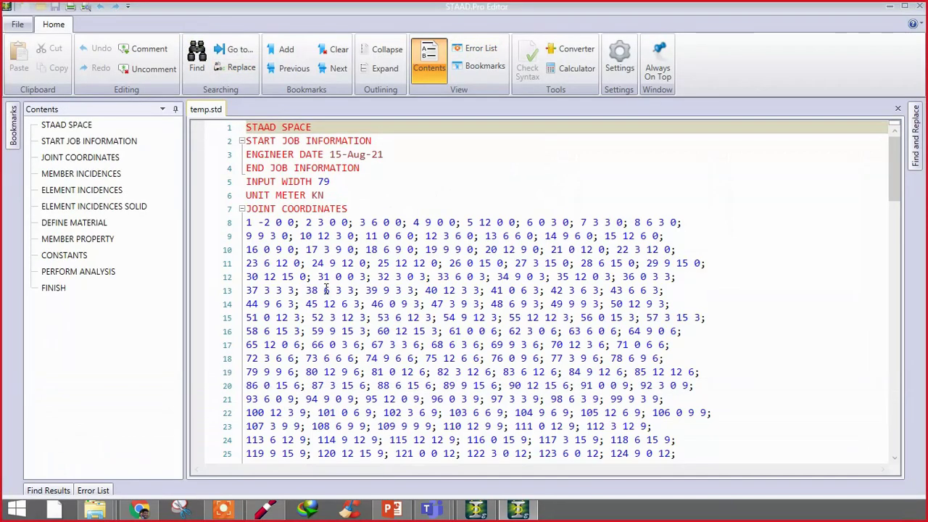
click(327, 292)
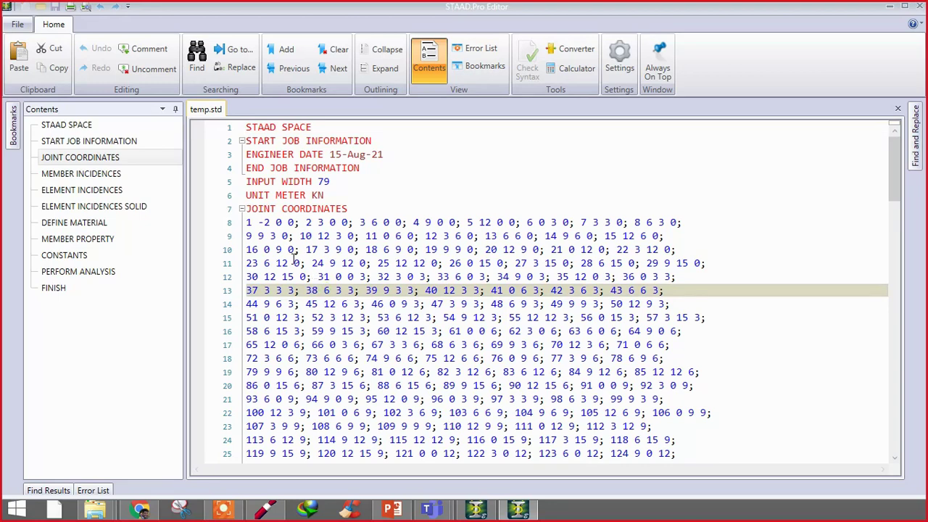
click(241, 209)
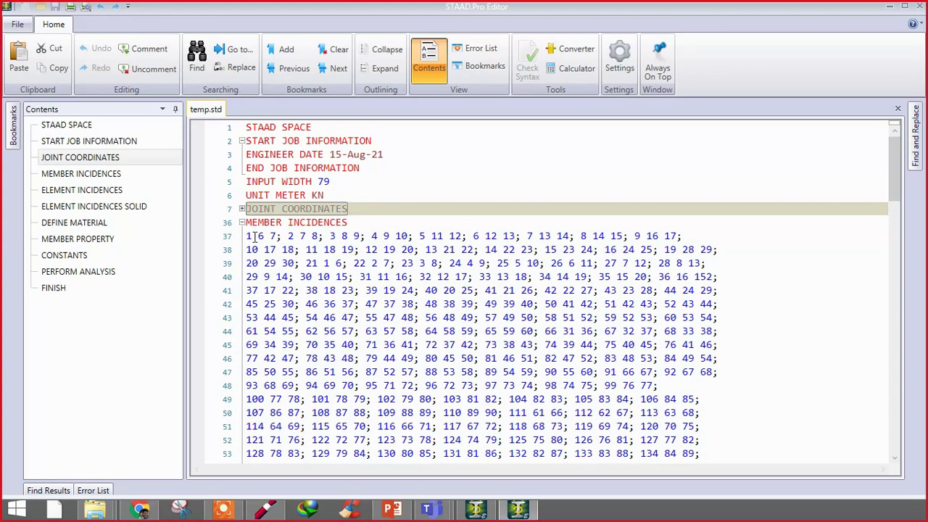
double_click(253, 236)
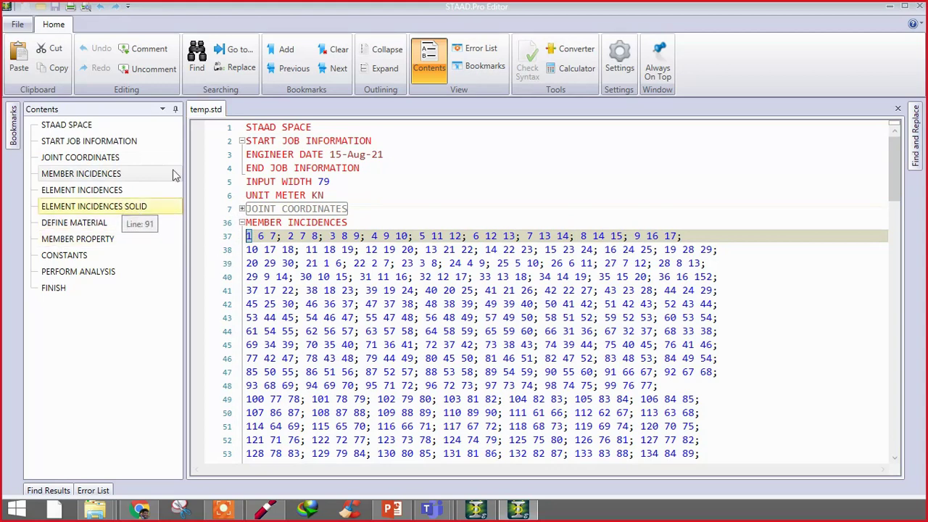
Step: Open the WhiteBoard app and sketch the word Mem with arrows branching to Col and B
right_click(267, 510)
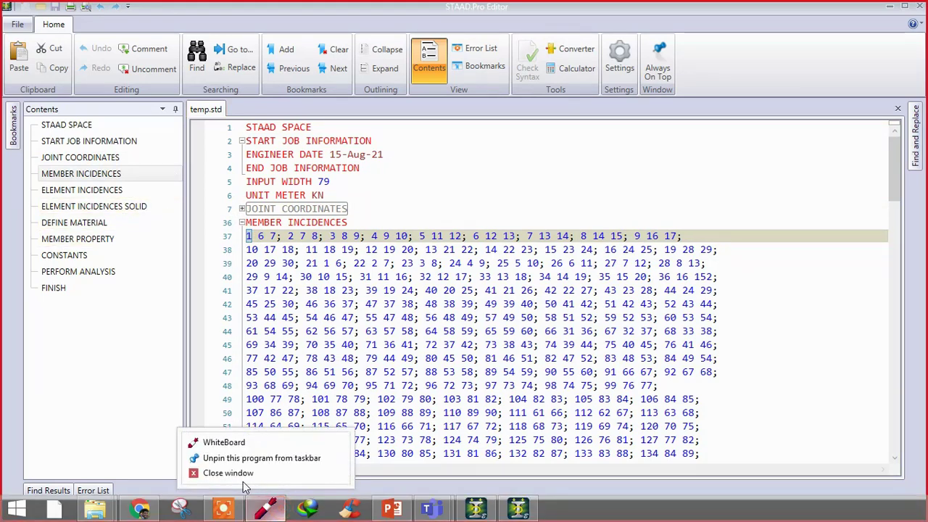
click(267, 510)
click(267, 510)
click(379, 364)
mouse_move(374, 167)
mouse_down()
mouse_move(362, 197)
mouse_move(388, 211)
mouse_move(396, 182)
mouse_move(396, 210)
mouse_move(397, 178)
mouse_up()
mouse_move(362, 298)
mouse_down()
mouse_move(390, 288)
mouse_move(422, 297)
mouse_move(477, 290)
mouse_move(517, 270)
mouse_move(523, 287)
mouse_up()
mouse_move(546, 210)
mouse_down()
mouse_move(573, 221)
mouse_move(584, 203)
mouse_move(598, 232)
mouse_move(615, 187)
mouse_up()
mouse_move(542, 262)
mouse_down()
mouse_move(542, 297)
mouse_move(587, 290)
mouse_move(609, 305)
mouse_up()
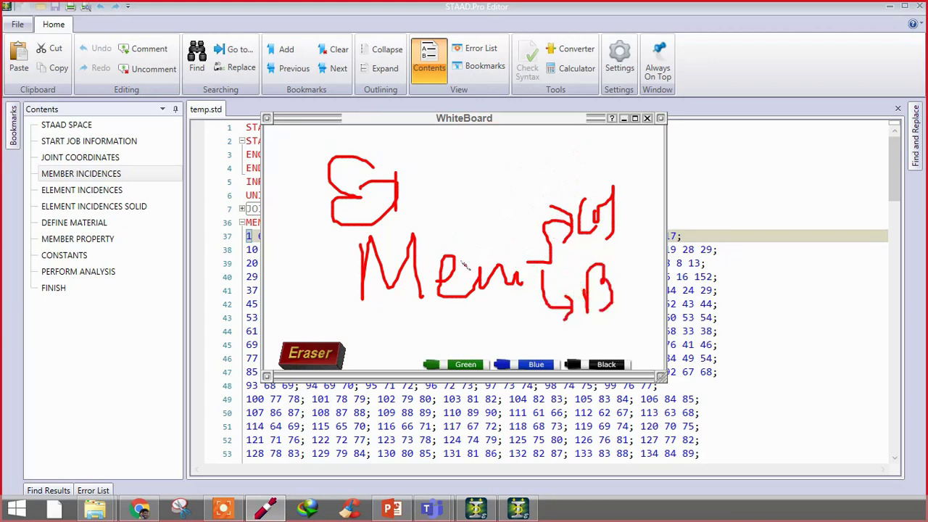
Step: Circle the member sketch, write Element above it, outline both together and close the whiteboard
mouse_move(364, 310)
mouse_down()
mouse_move(612, 320)
mouse_move(461, 214)
mouse_move(418, 315)
mouse_up()
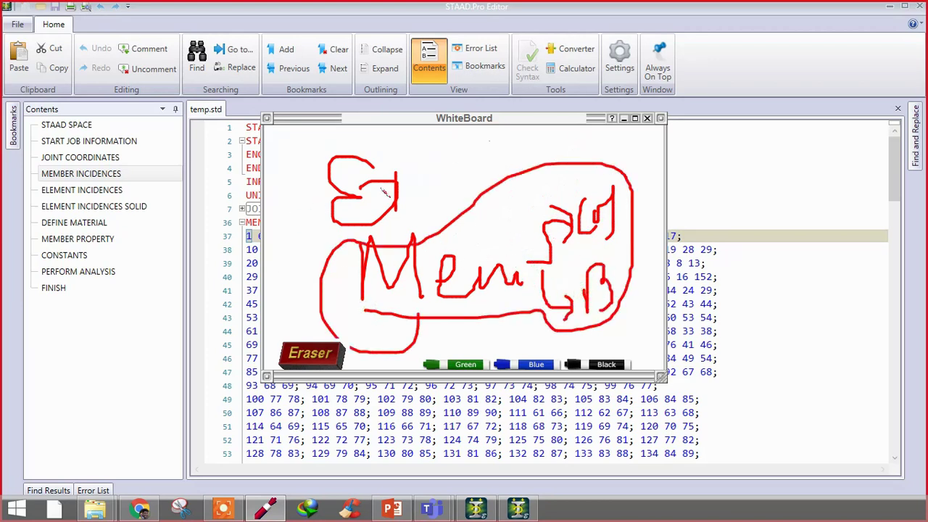
mouse_move(390, 151)
mouse_down()
mouse_move(396, 214)
mouse_move(470, 180)
mouse_move(558, 168)
mouse_move(598, 138)
mouse_move(602, 192)
mouse_up()
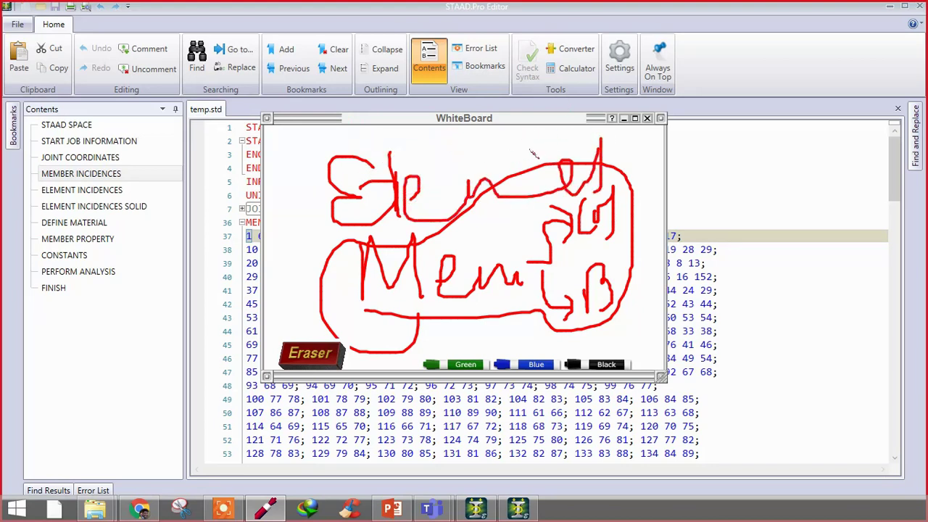
mouse_move(504, 149)
mouse_down()
mouse_move(419, 131)
mouse_move(264, 159)
mouse_up()
drag(264, 303, 661, 274)
drag(661, 176, 505, 130)
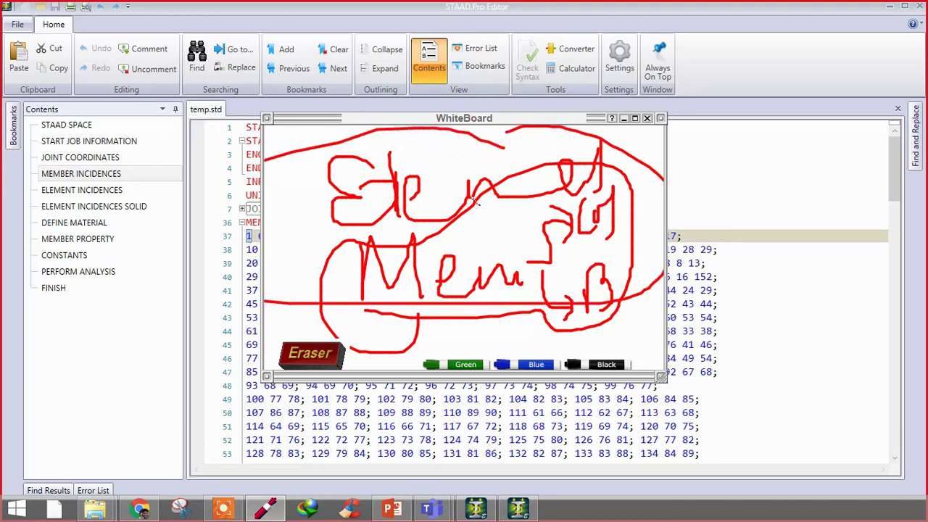
click(647, 118)
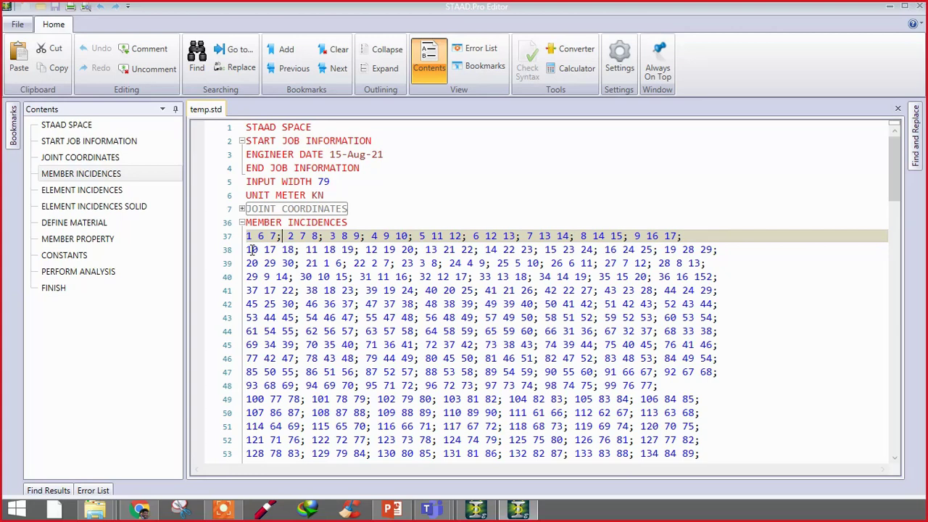
Step: Highlight member 1's number and its two node numbers, 6 and 7, in the member incidences
drag(252, 235, 234, 241)
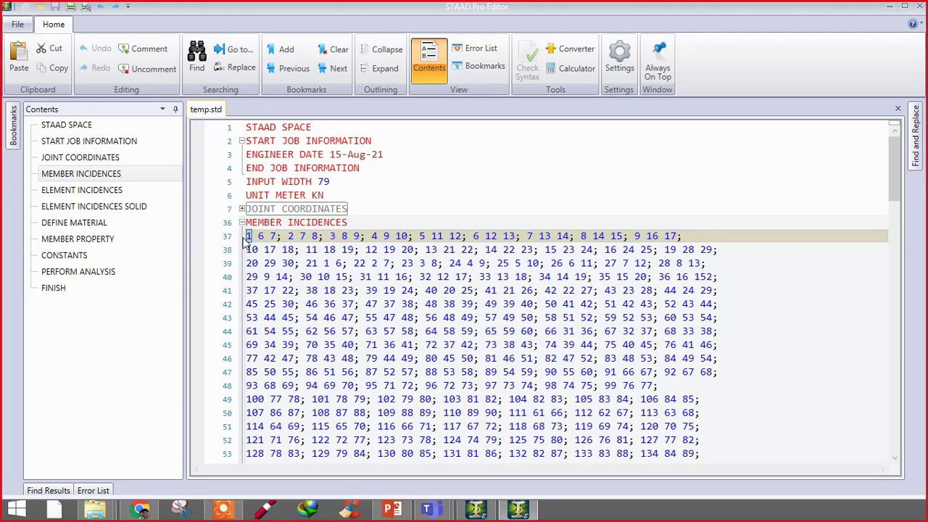
drag(258, 235, 307, 236)
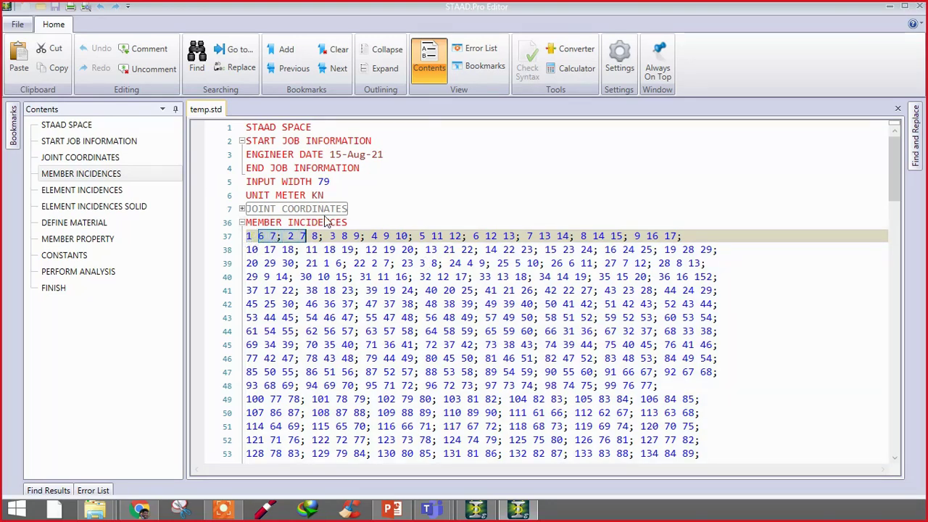
double_click(247, 237)
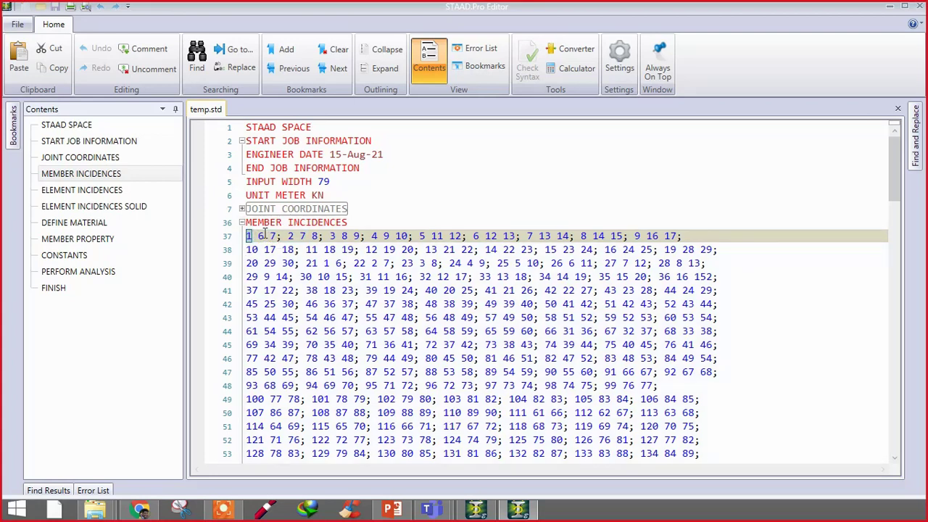
drag(258, 235, 275, 238)
Step: Switch to the model's beam geometry page, widen the Beams table and select beam 1's row to compare its nodes
click(476, 510)
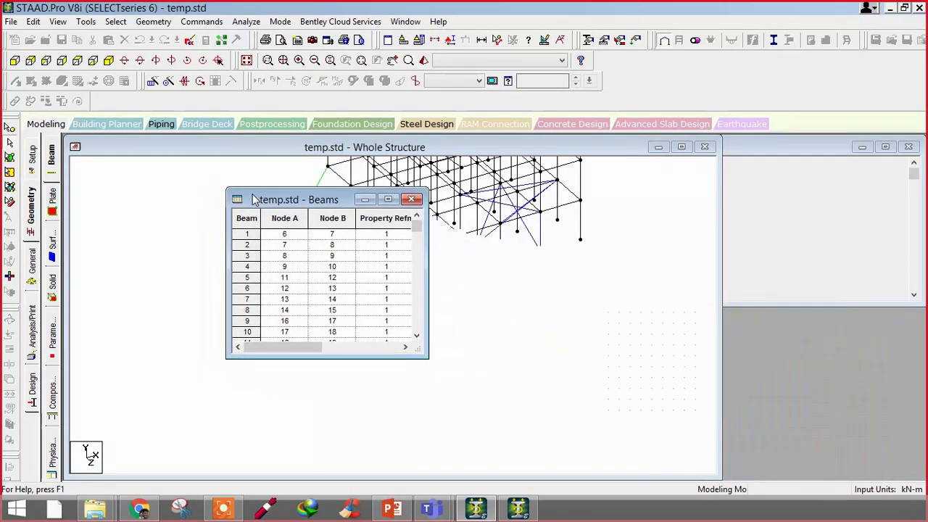
click(52, 165)
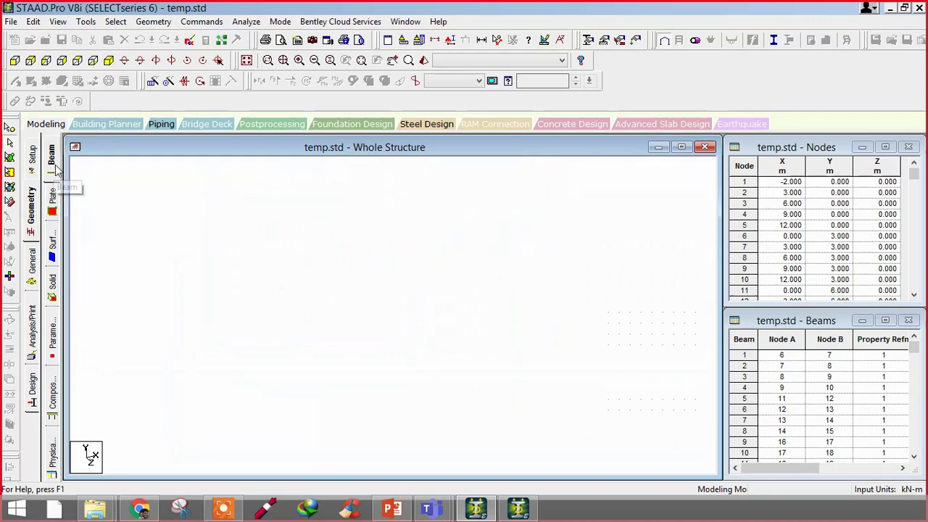
click(798, 409)
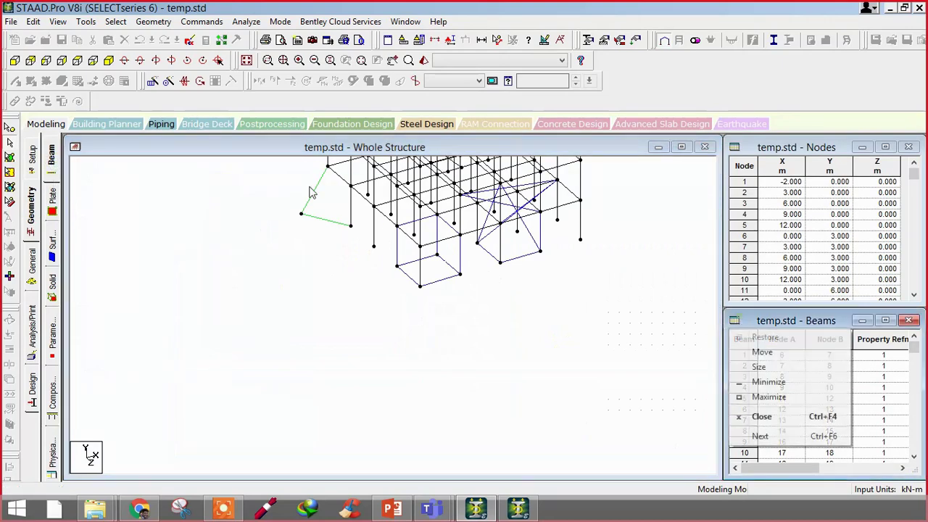
drag(793, 325, 203, 190)
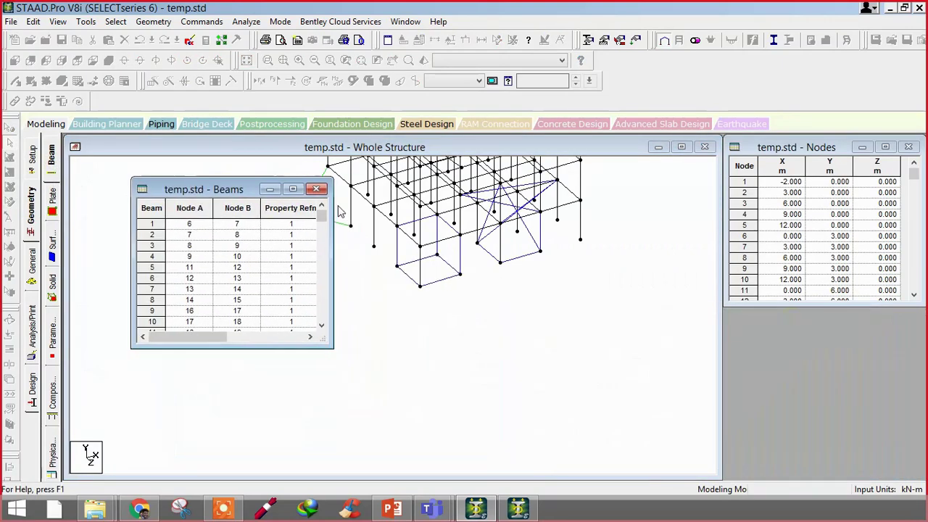
drag(325, 224, 556, 224)
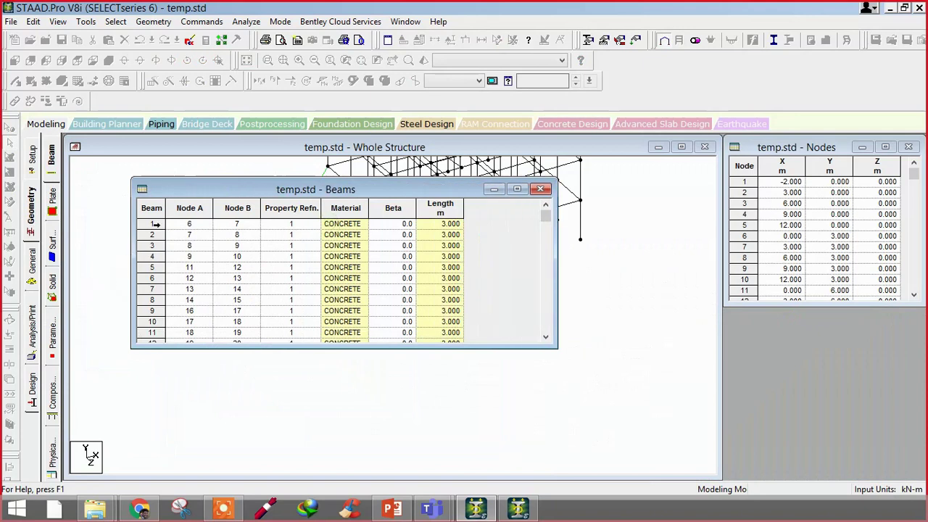
click(151, 224)
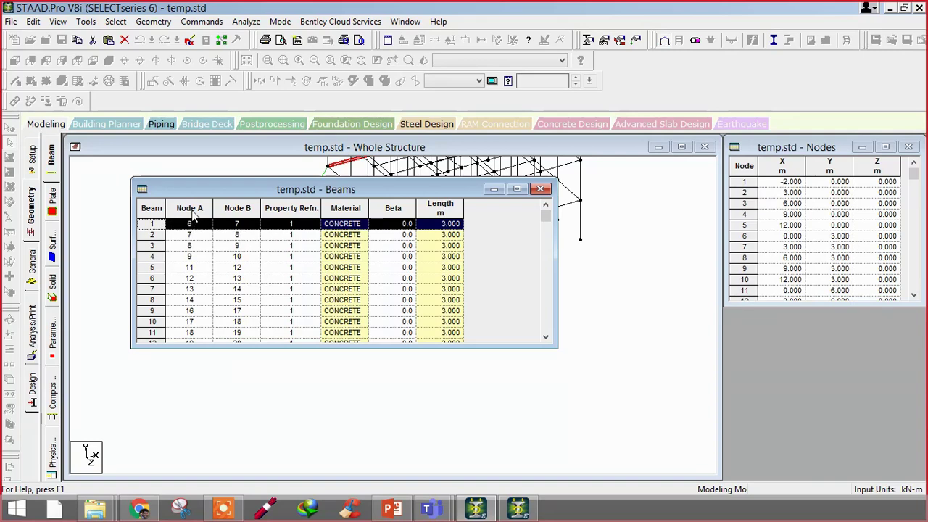
Step: Move the Beams table aside, show only the selected beam 1 in the model view and display the node and beam numbers
drag(153, 191, 638, 242)
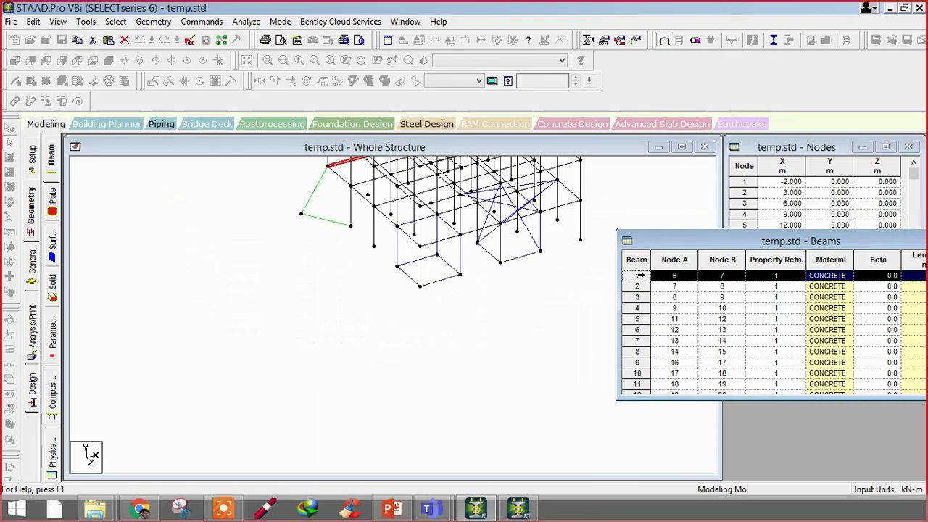
middle_drag(270, 261, 203, 456)
scroll(200, 435, up, 3)
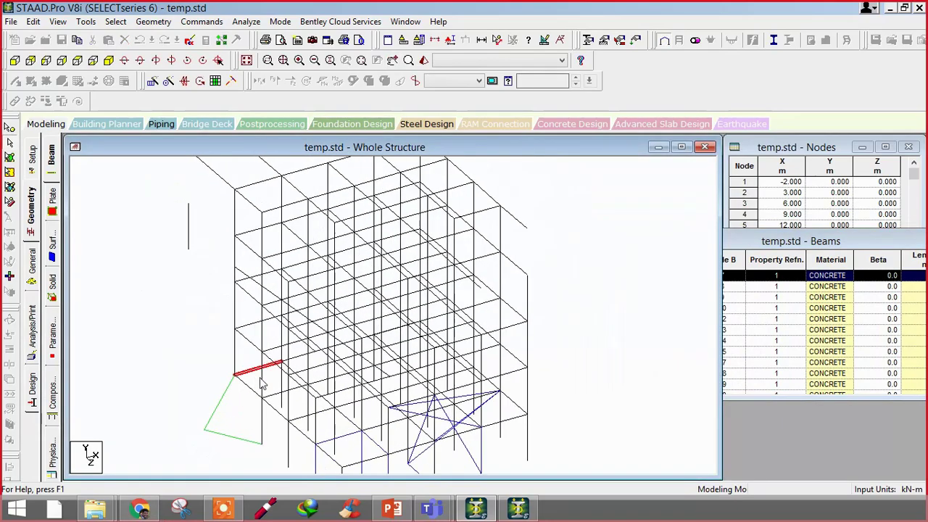
middle_drag(196, 425, 258, 244)
scroll(331, 213, up, 2)
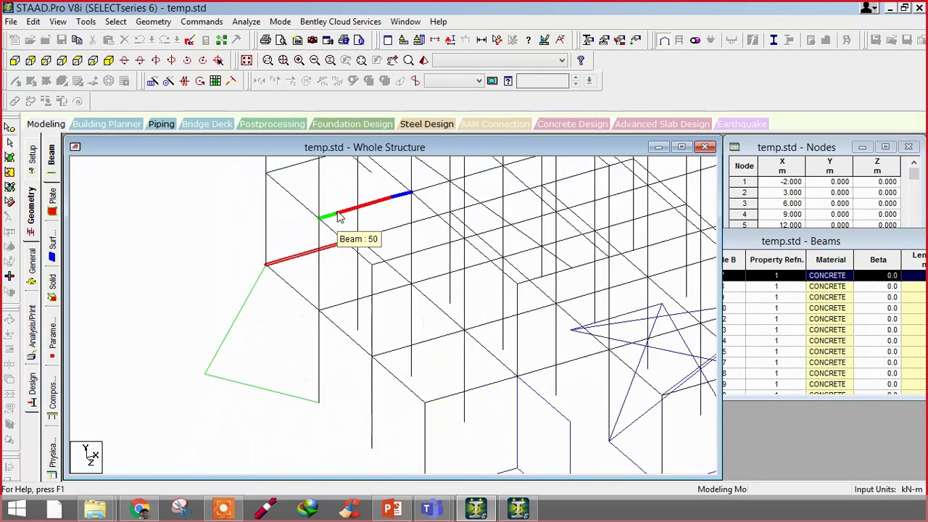
middle_drag(332, 213, 259, 353)
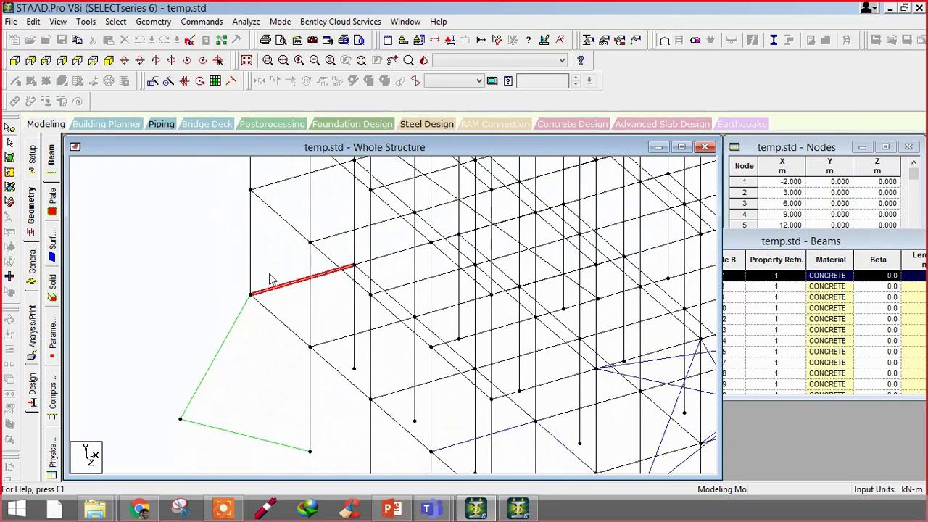
click(58, 22)
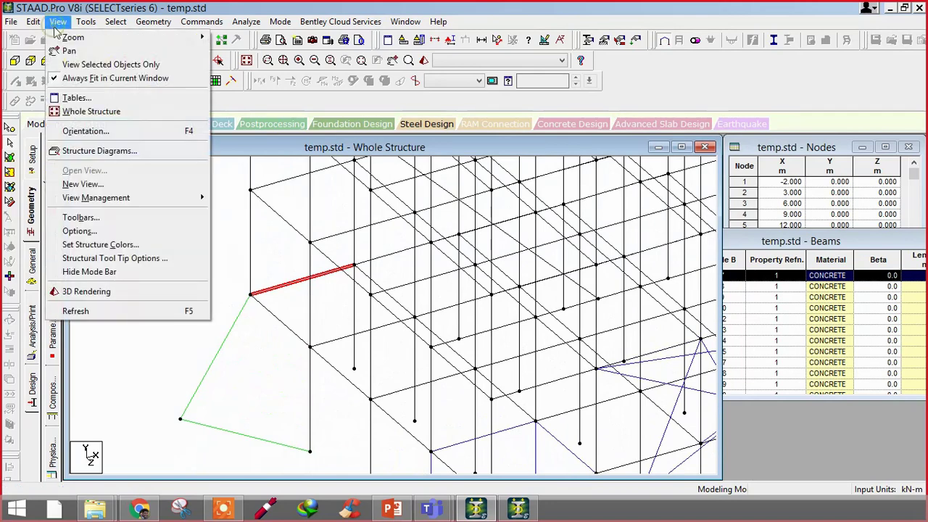
click(72, 66)
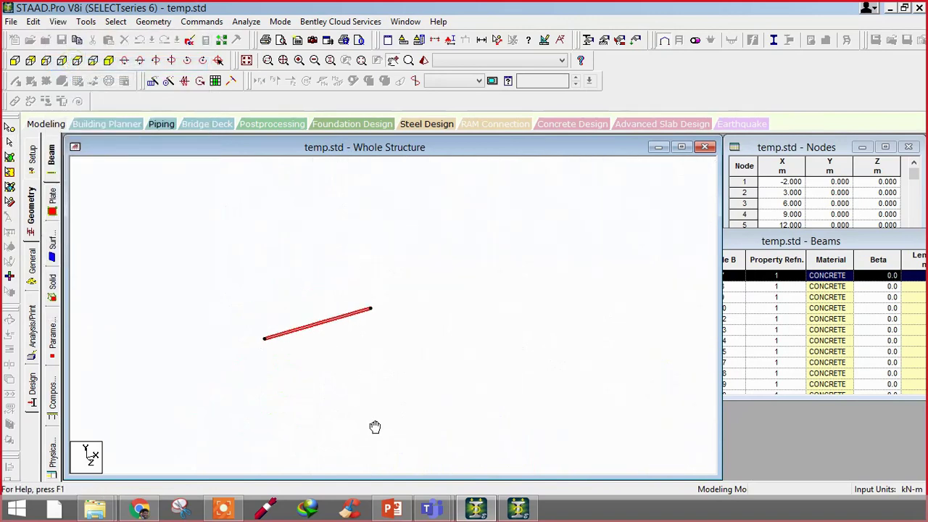
click(326, 380)
key(shift+n)
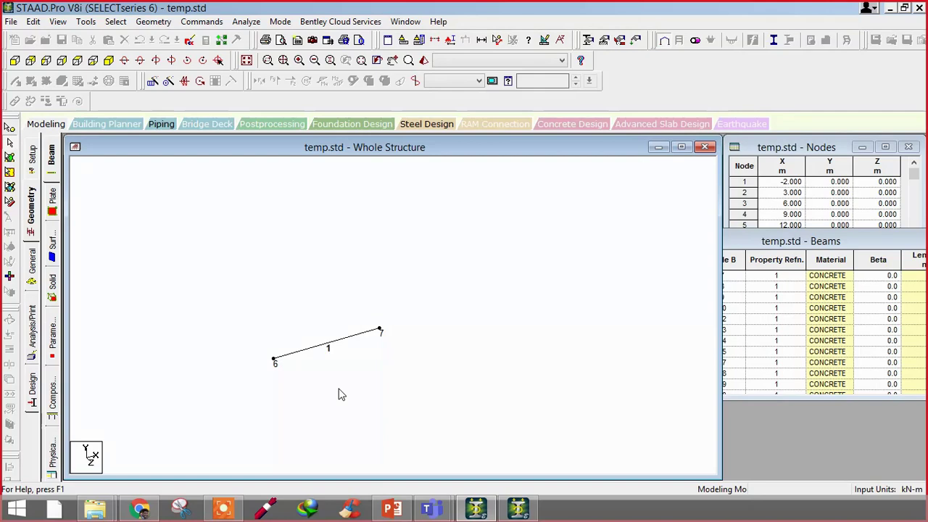
Step: In the command file's member incidences, change member 1's end node to 10
click(518, 508)
drag(255, 239, 245, 239)
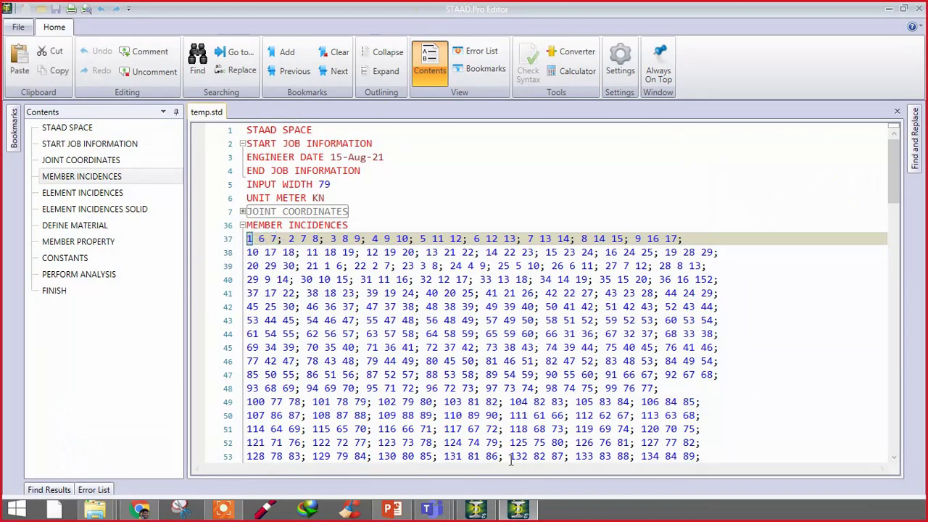
click(267, 242)
double_click(276, 238)
text(10)
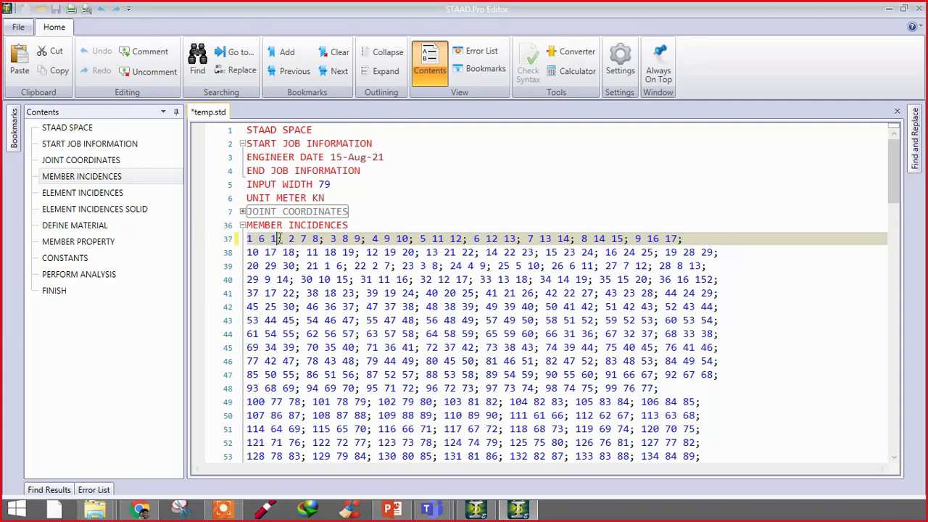
click(415, 320)
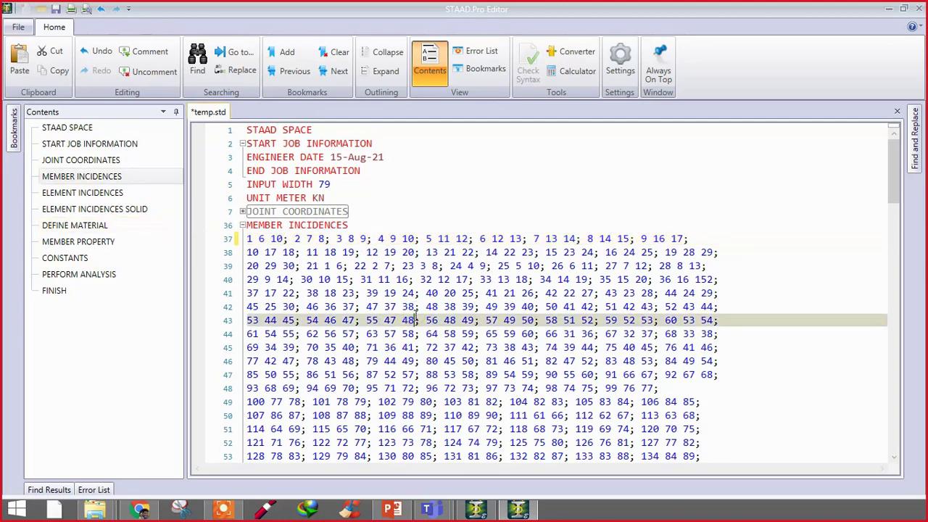
Step: Collapse the member incidences and highlight shell element 332's number, its node numbers and the solid element incidences heading
click(242, 225)
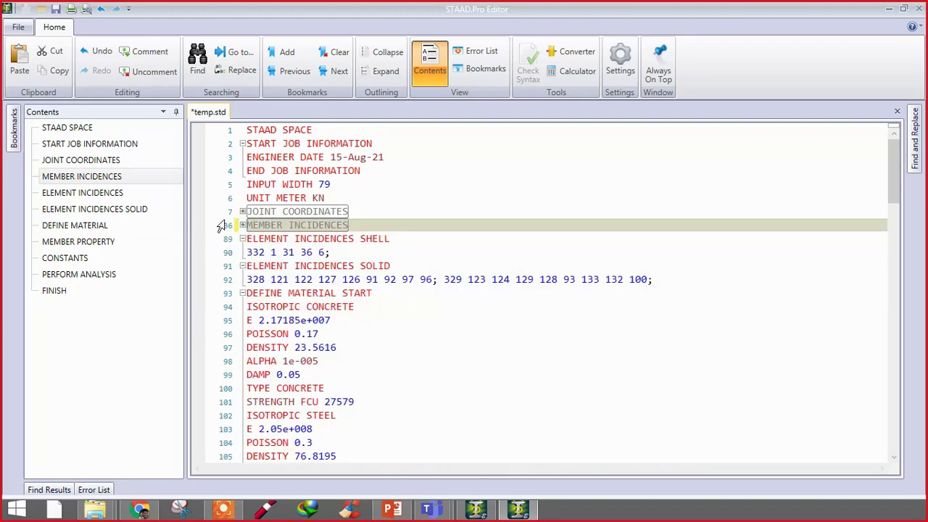
click(273, 252)
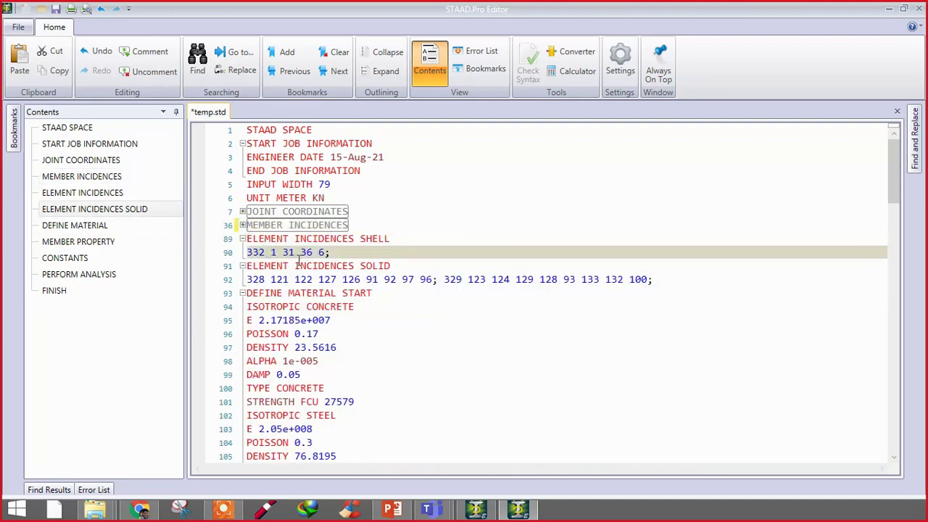
drag(266, 253, 245, 260)
drag(276, 252, 326, 249)
drag(284, 266, 380, 266)
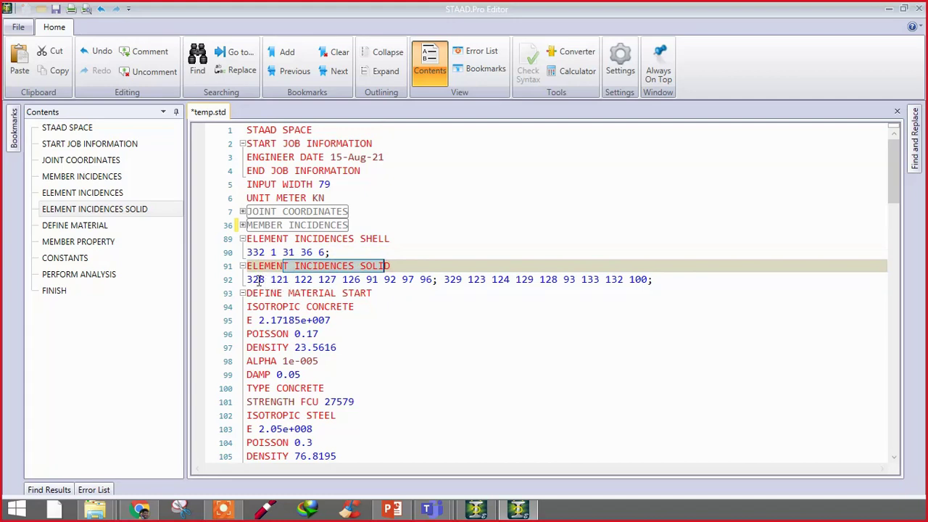
Step: Highlight the numbers and node lists of solid elements 328 and 329, including the semicolon separating them
drag(266, 280, 238, 280)
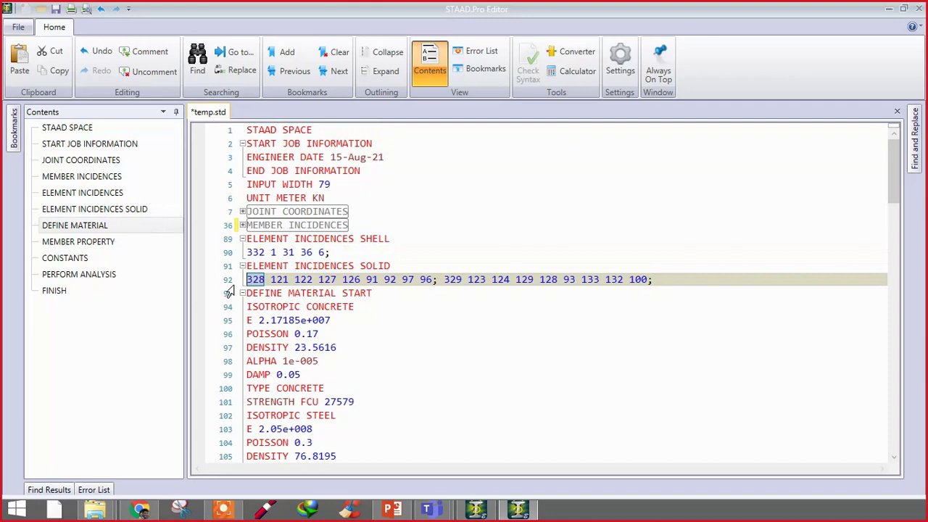
drag(278, 280, 427, 281)
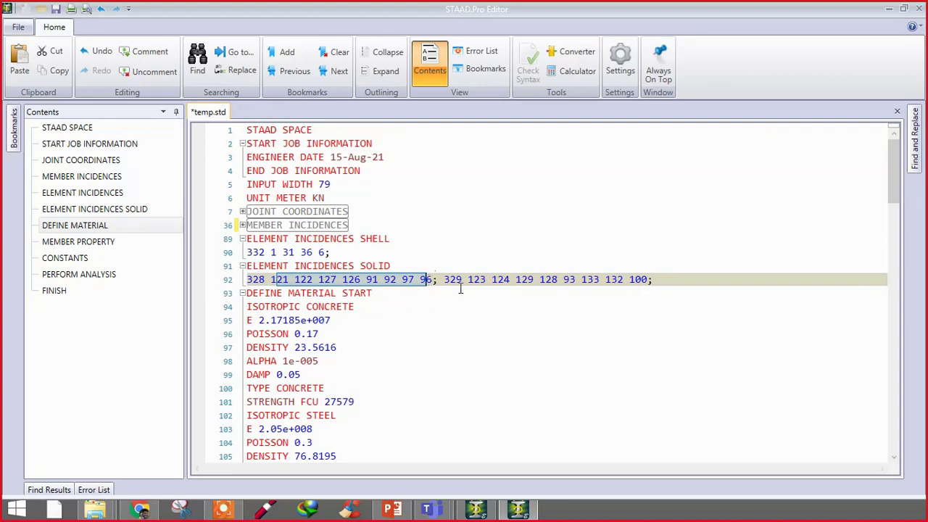
click(435, 279)
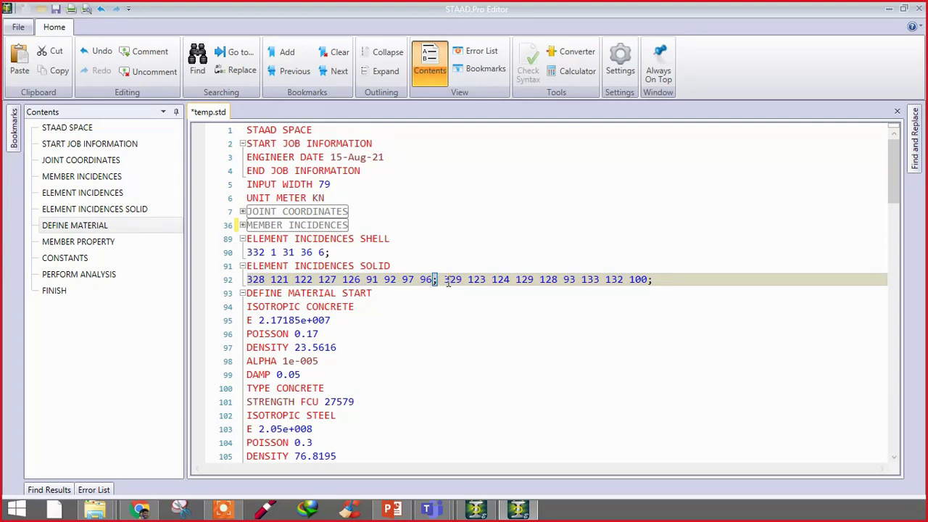
drag(449, 280, 468, 281)
drag(474, 280, 657, 284)
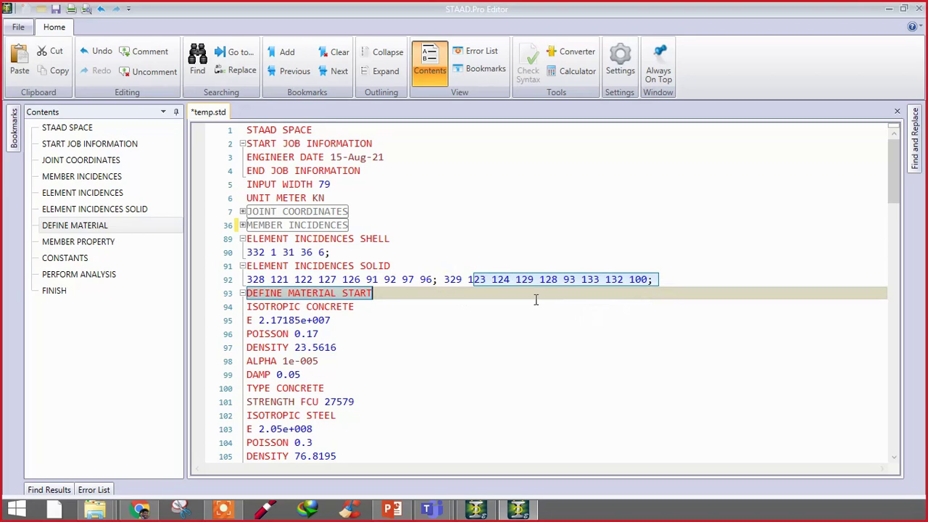
Step: Move solid element 329's incidence entry onto its own line below element 328
click(440, 282)
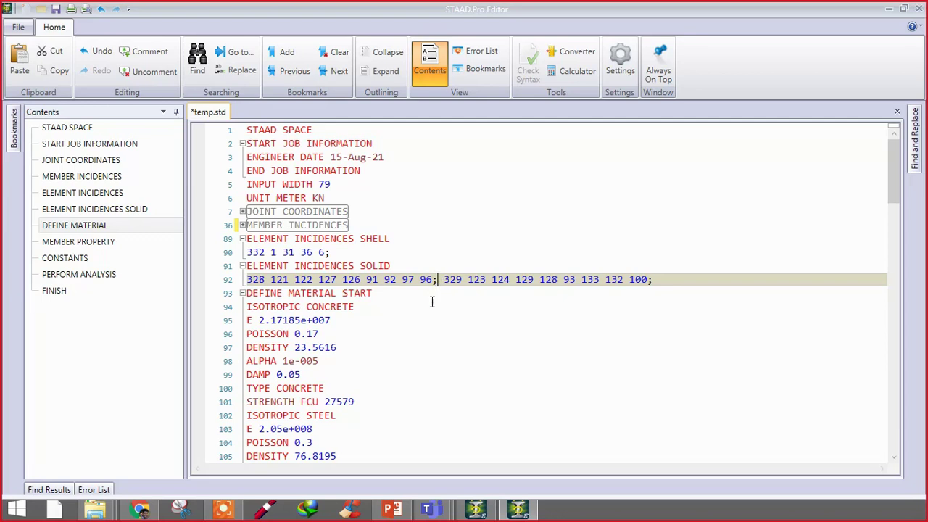
key(Right)
key(Return)
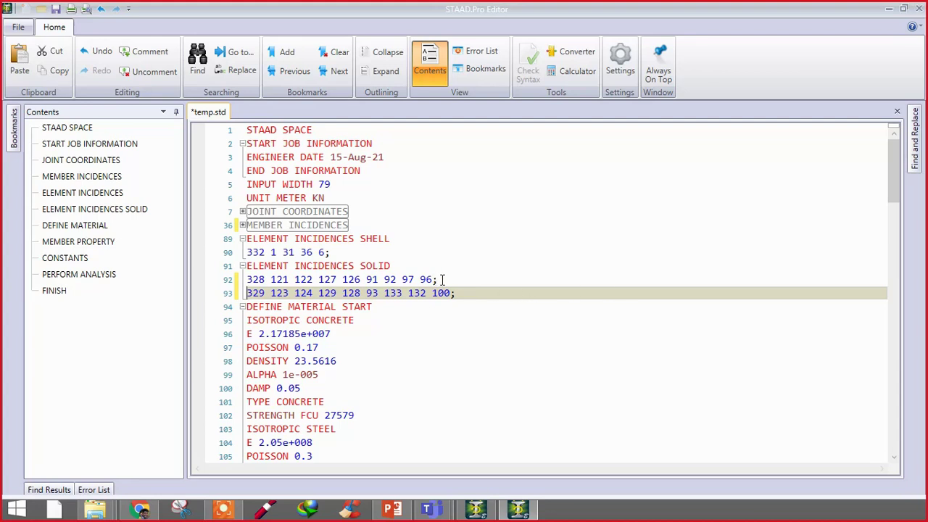
click(438, 281)
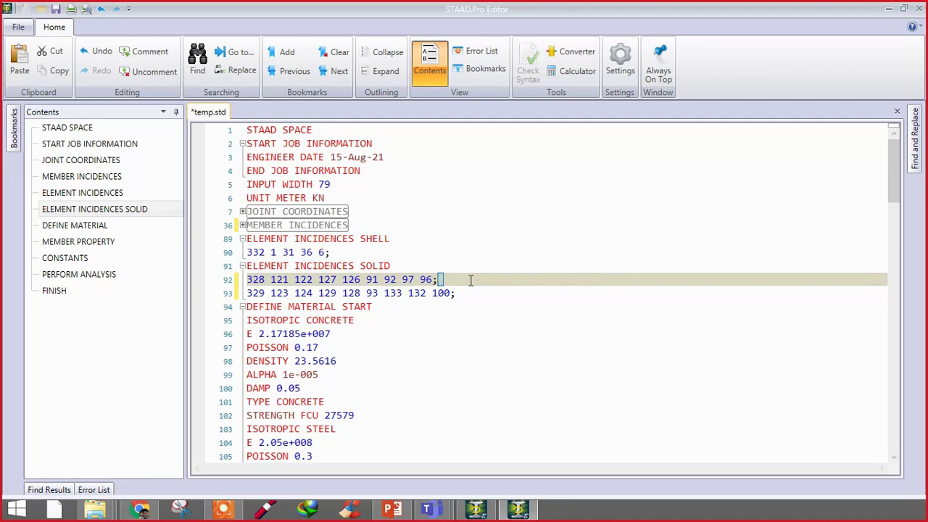
click(404, 334)
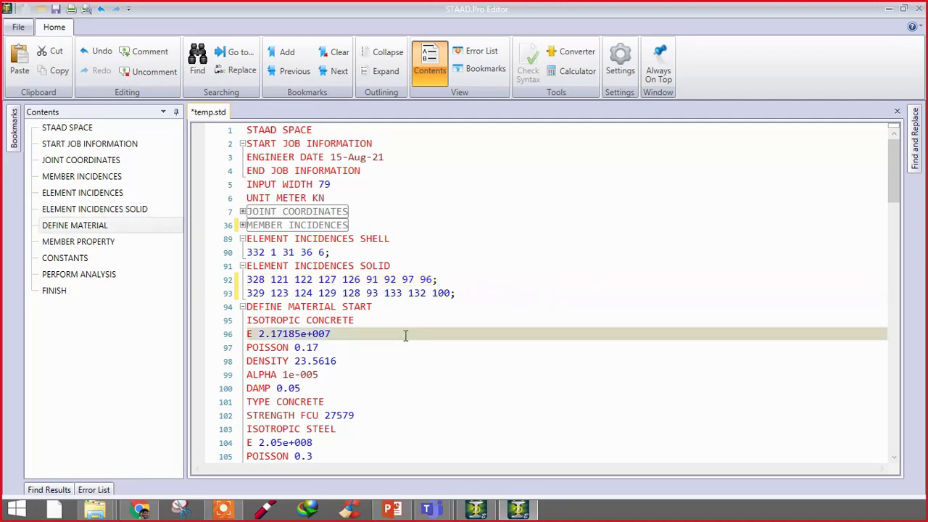
Step: Highlight the DEFINE MATERIAL START heading, the ISOTROPIC CONCRETE line and the concrete's elastic modulus value
scroll(404, 335, down, 4)
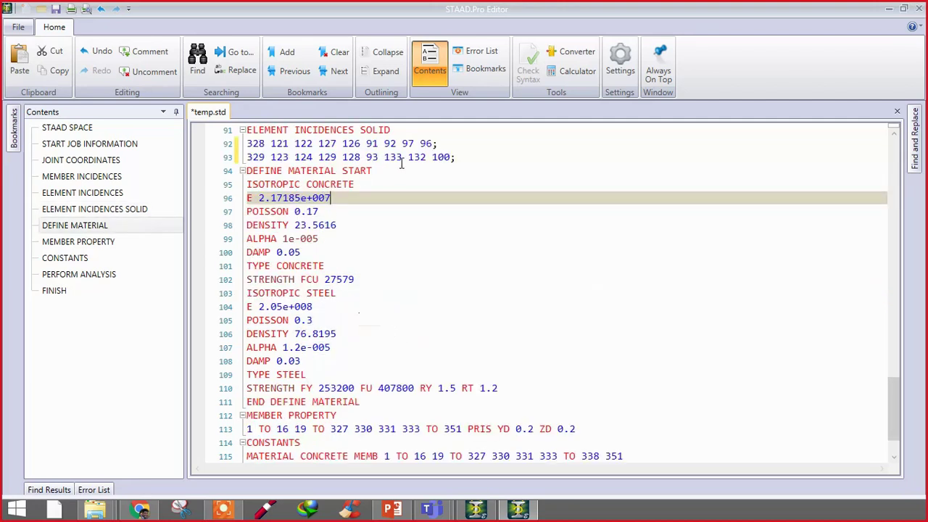
drag(401, 158, 390, 166)
click(382, 176)
drag(376, 171, 243, 173)
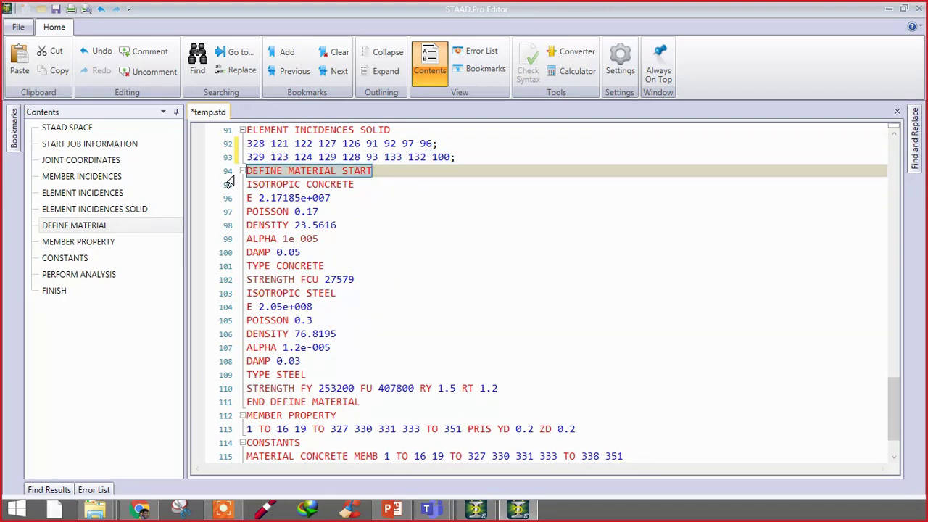
drag(367, 182, 247, 184)
click(335, 197)
drag(335, 197, 259, 197)
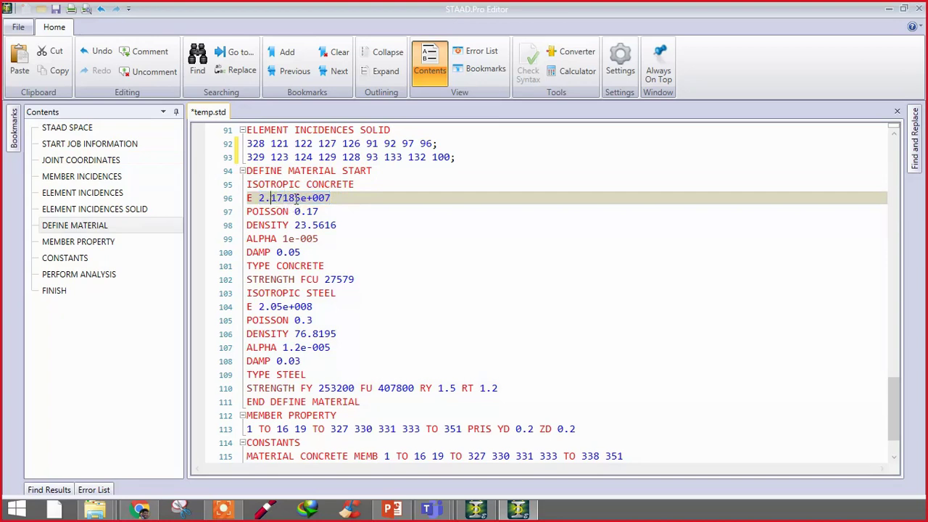
Step: Set the concrete's elastic modulus E to 3.5e+007 and save the command file
drag(300, 197, 277, 189)
text(3)
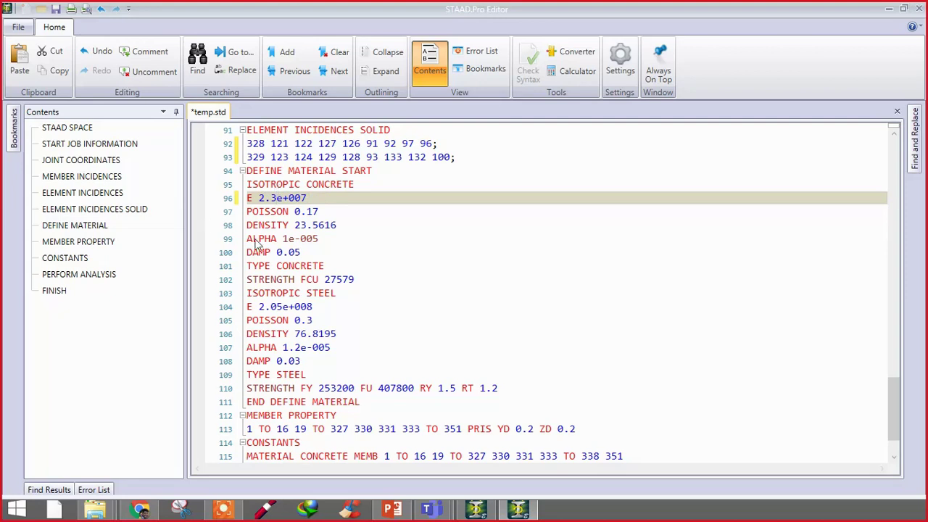
key(BackSpace)
key(BackSpace)
key(BackSpace)
text(3.5)
key(ctrl+s)
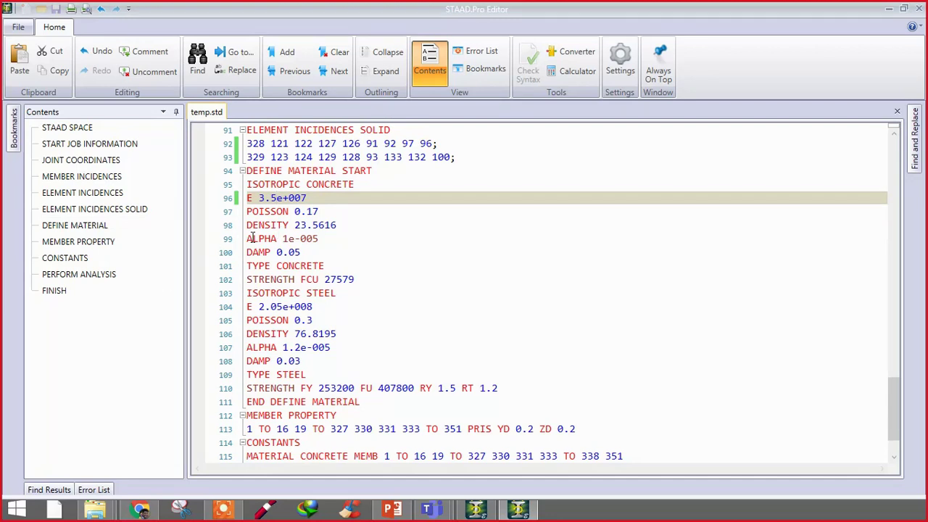
Step: Examine the remaining concrete constants and the isotropic steel properties down to END DEFINE MATERIAL
click(313, 214)
click(276, 225)
click(288, 240)
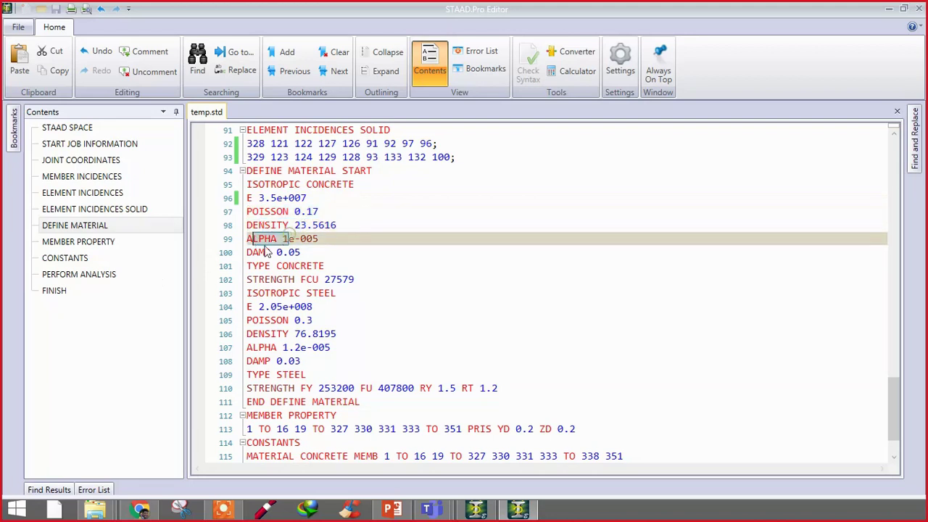
click(267, 253)
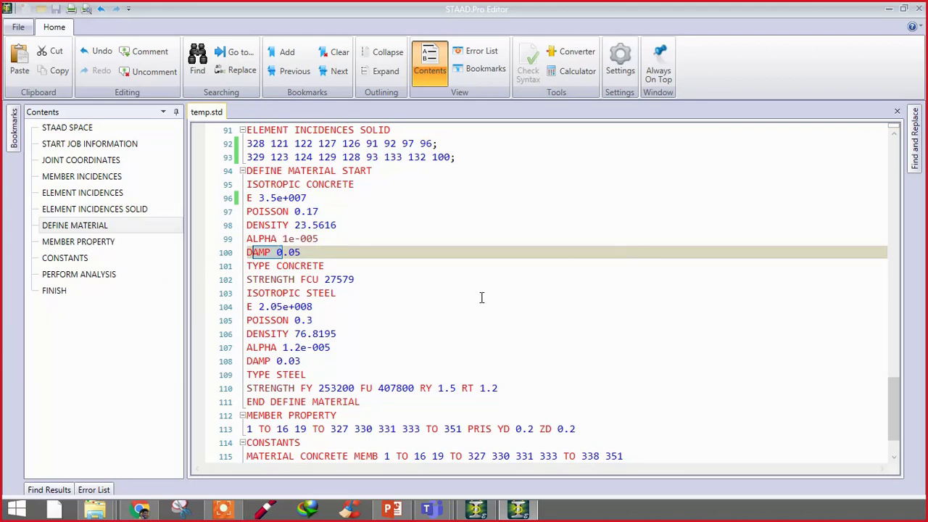
double_click(286, 307)
double_click(287, 320)
double_click(287, 334)
double_click(287, 347)
double_click(326, 374)
double_click(347, 401)
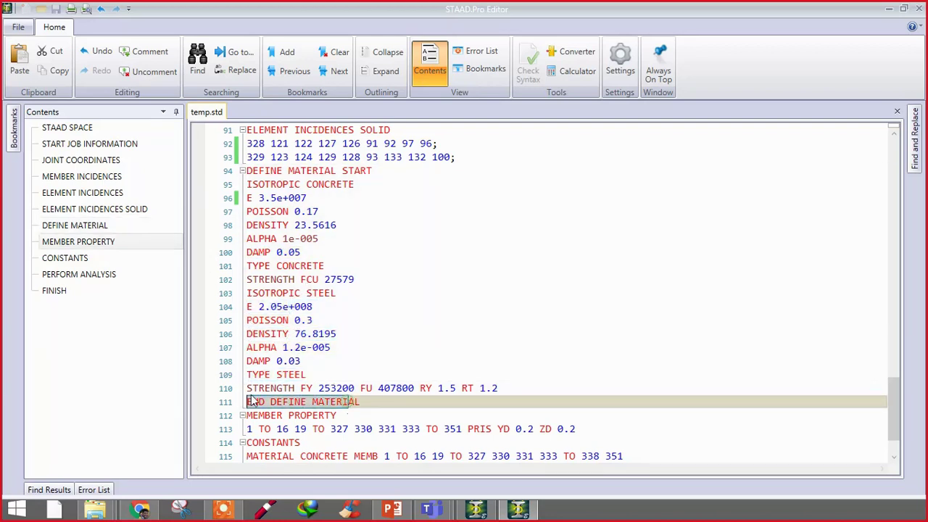
Step: Highlight the MEMBER PROPERTY heading and collapse the material definition block
scroll(347, 272, down, 1)
double_click(310, 361)
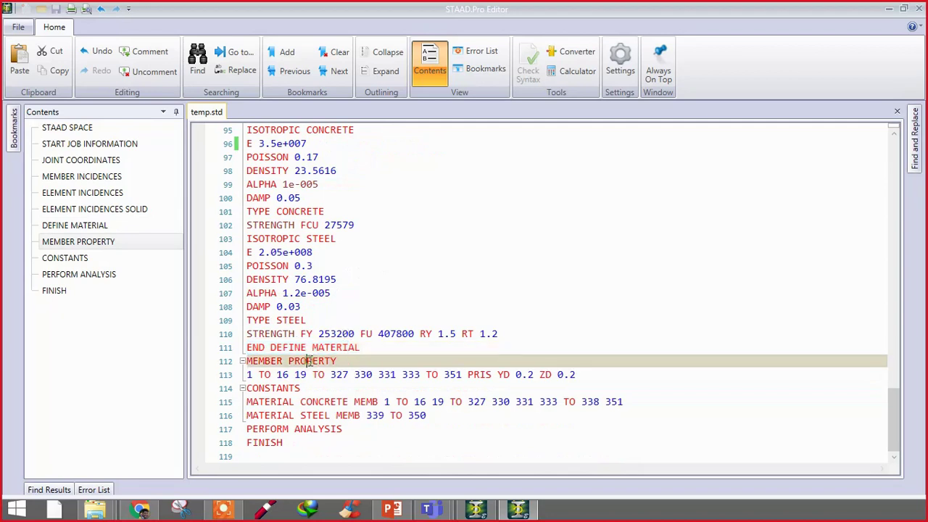
drag(350, 360, 255, 368)
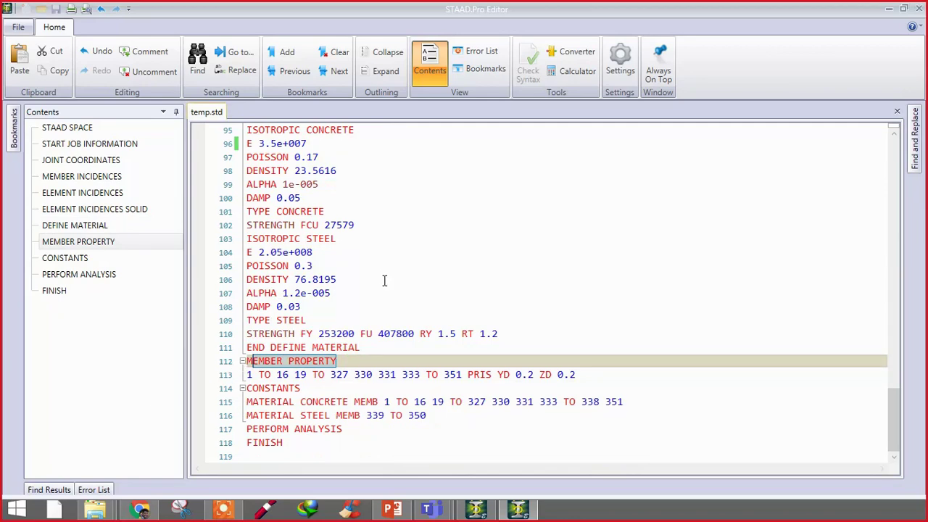
scroll(377, 279, up, 3)
click(248, 256)
click(242, 252)
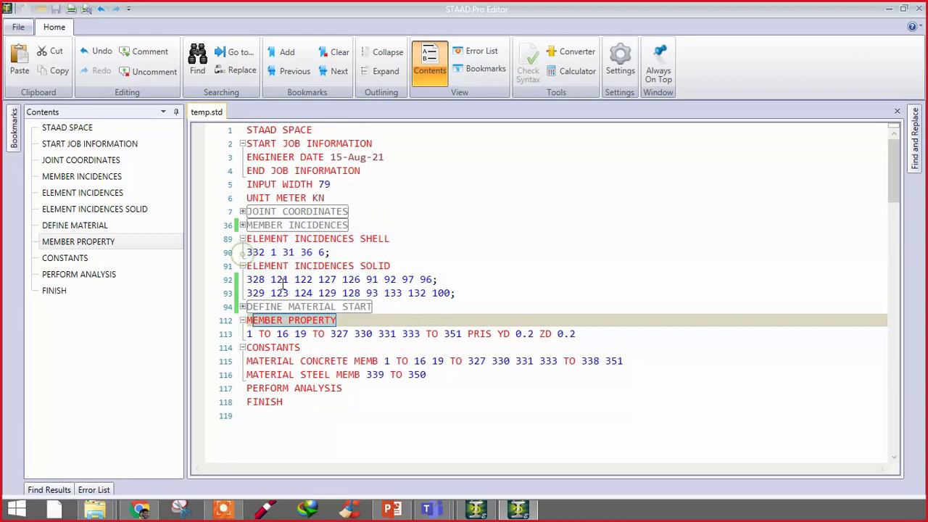
Step: Highlight the MEMBER PROPERTY heading and the prismatic section definition with its YD and ZD dimensions
click(345, 321)
key(shift+Left)
key(shift+Left)
key(shift+Left)
key(shift+Left)
key(shift+Left)
key(shift+Left)
key(shift+Left)
key(shift+Left)
key(shift+Left)
key(shift+Left)
key(shift+Left)
key(shift+Left)
key(shift+Left)
key(shift+Left)
click(472, 346)
click(468, 333)
double_click(469, 334)
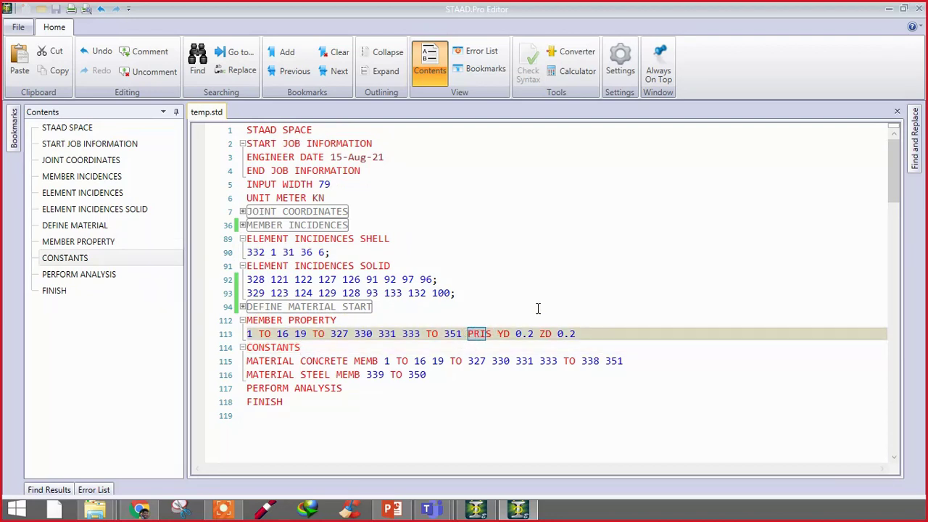
drag(515, 333, 539, 333)
drag(553, 333, 575, 335)
drag(580, 334, 469, 337)
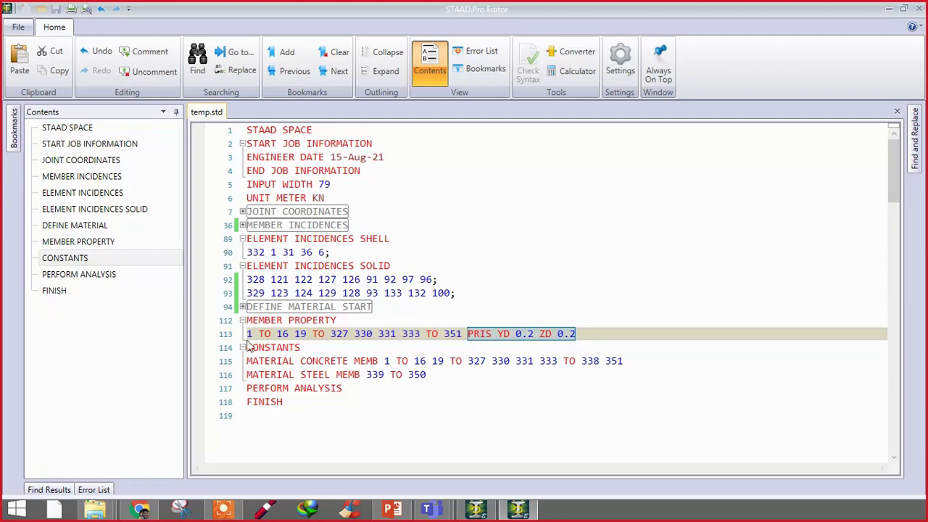
Step: Highlight the member number ranges in the member property line, including 1 TO 16 and 19 TO 327, and the whole line
drag(248, 333, 289, 334)
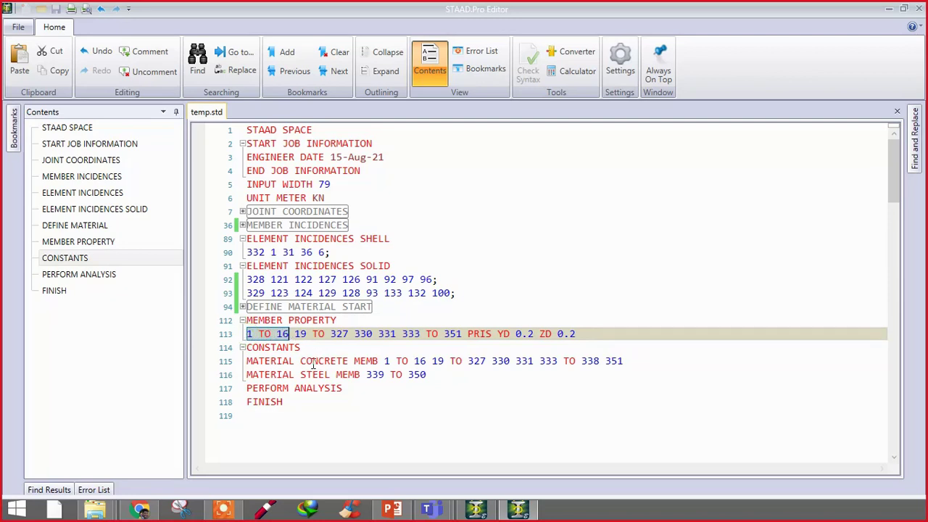
drag(300, 333, 351, 334)
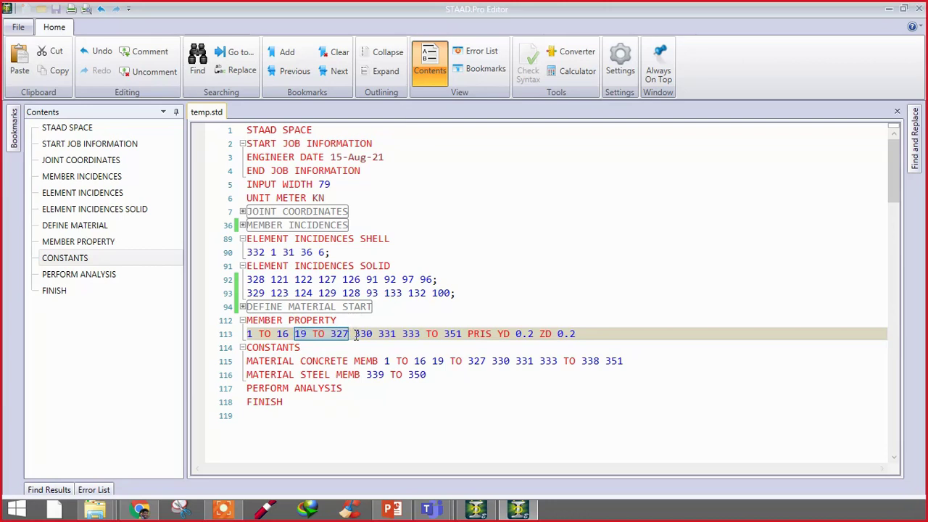
drag(354, 334, 422, 335)
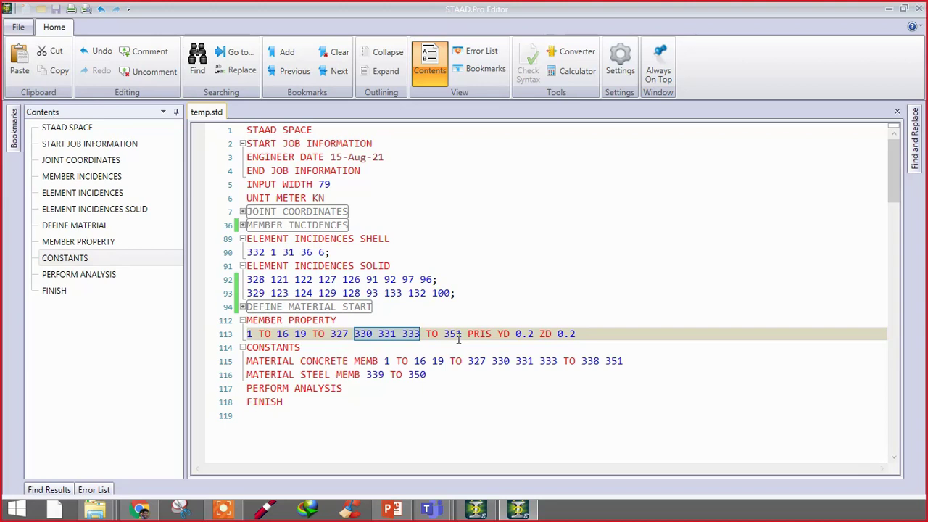
click(608, 334)
click(210, 335)
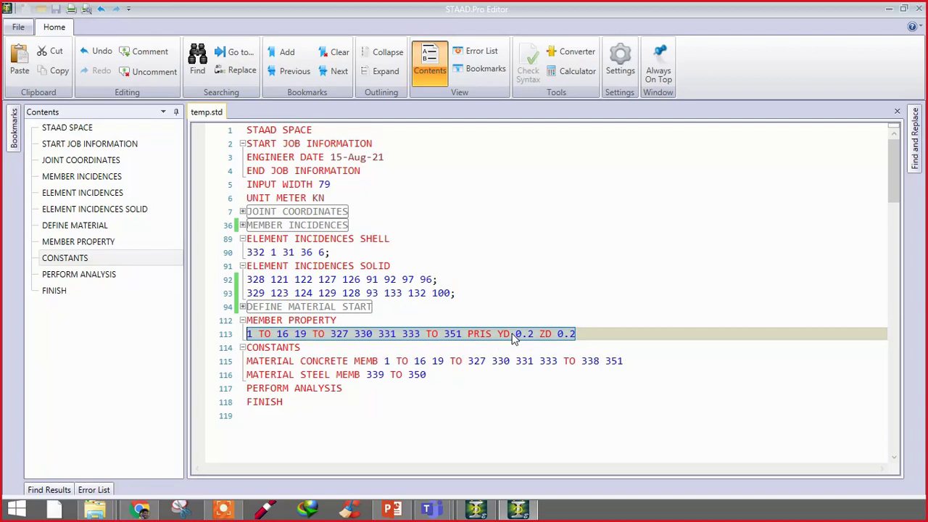
click(326, 363)
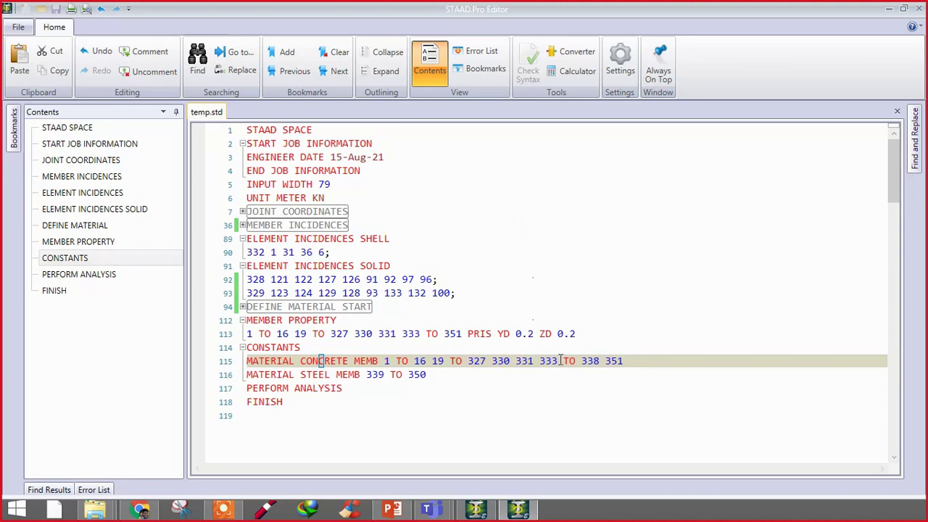
drag(578, 333, 192, 335)
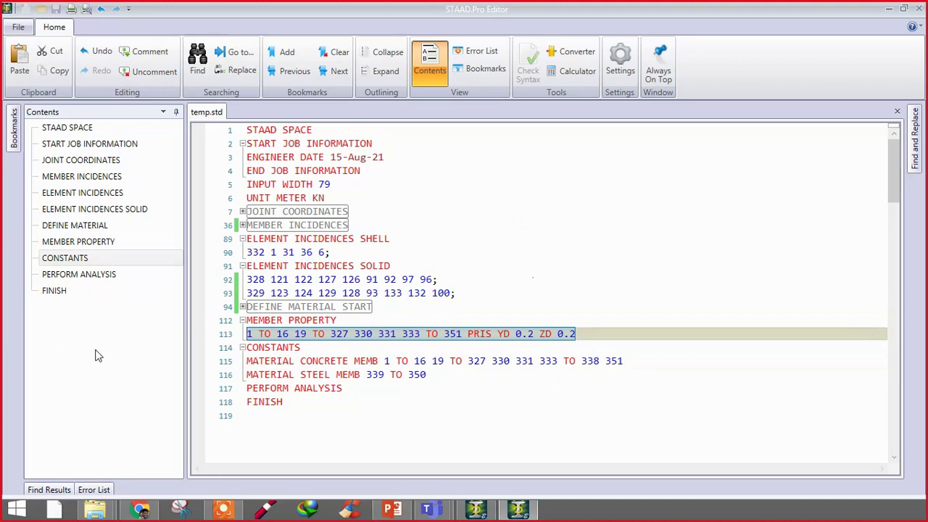
Step: Highlight the concrete and steel member assignments under CONSTANTS and the PERFORM ANALYSIS command
click(258, 362)
drag(259, 361, 437, 371)
click(386, 361)
drag(344, 362, 432, 363)
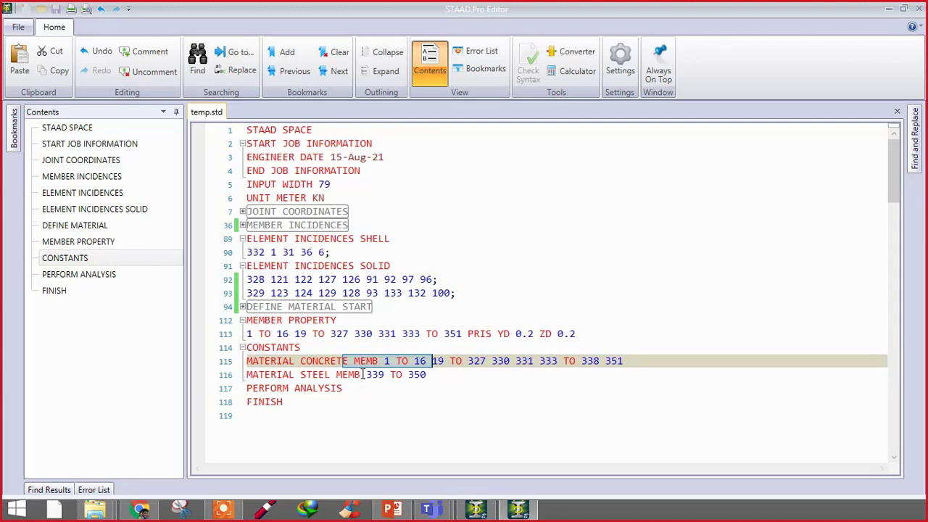
drag(370, 374, 427, 375)
drag(317, 374, 372, 380)
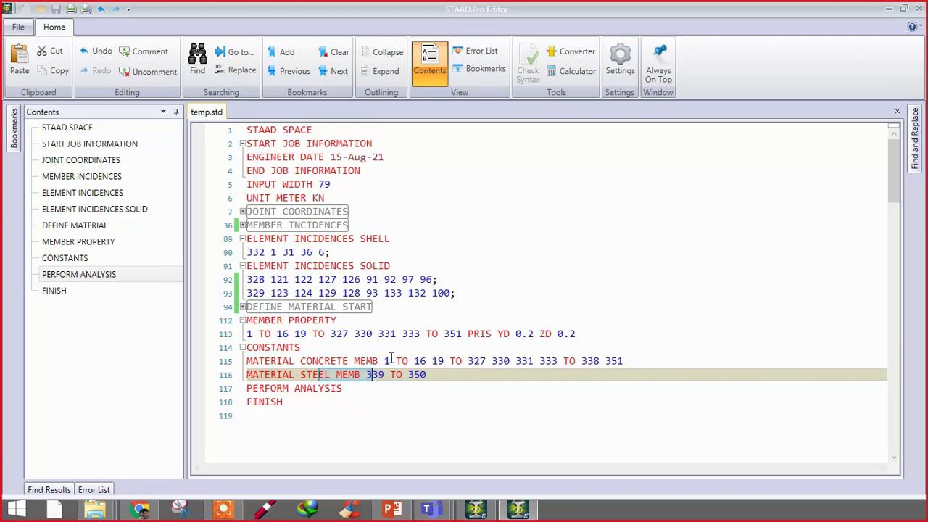
click(288, 390)
drag(348, 391, 211, 390)
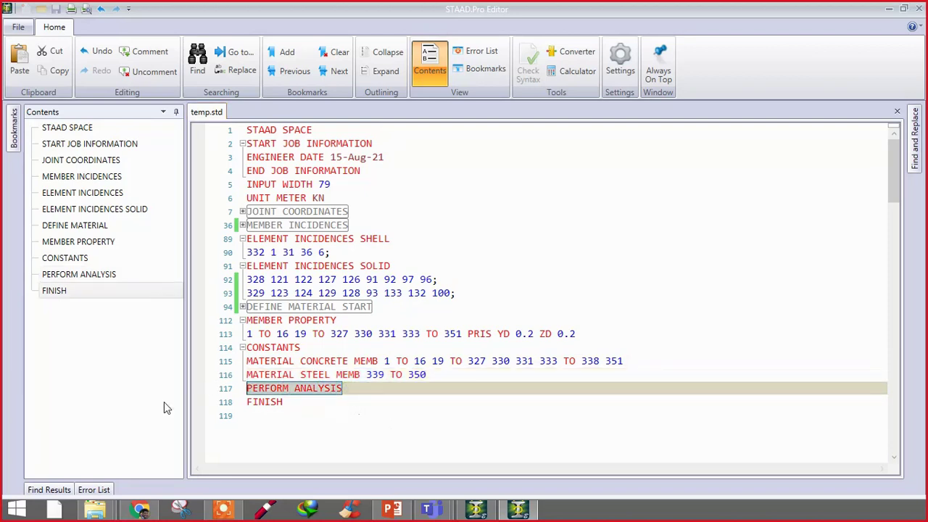
Step: Enter several lines of arbitrary text below the FINISH command and delete them again
click(289, 403)
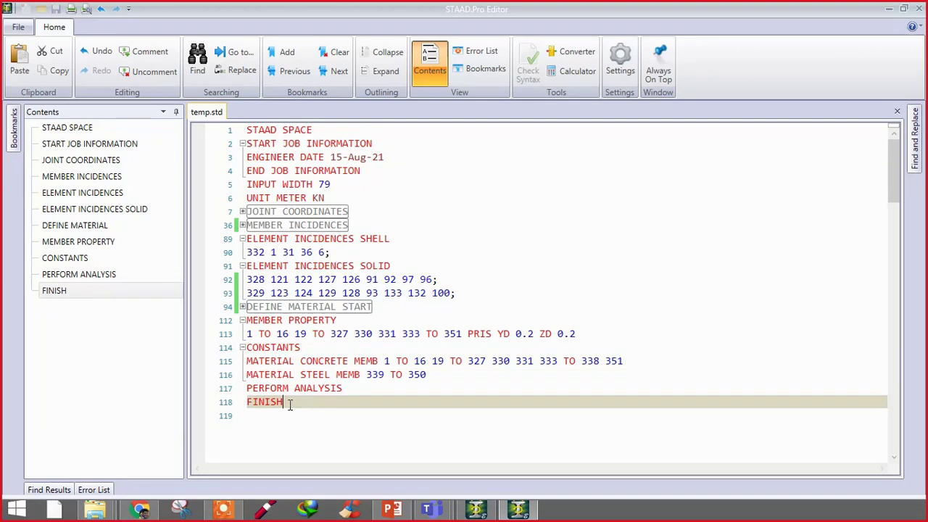
key(Return)
text(gdfgbvdfg)
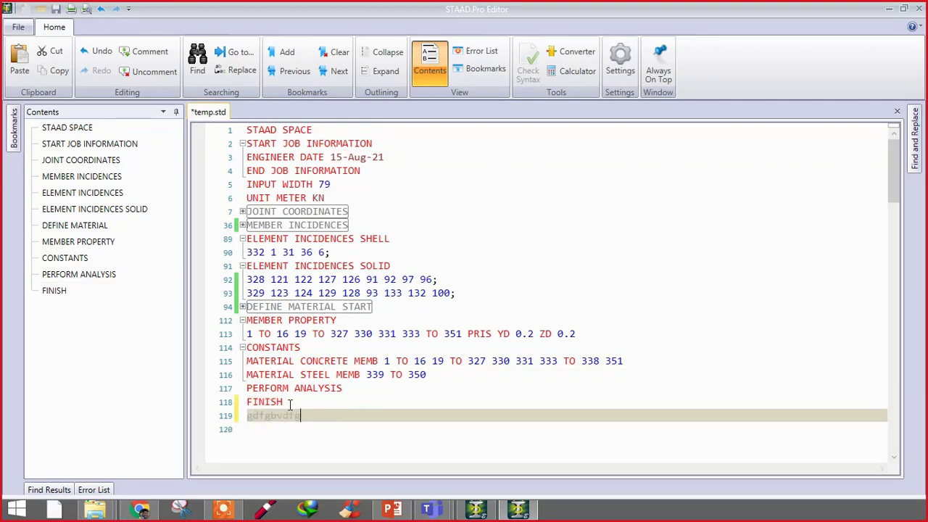
key(Return)
text(dfsgdfgdf)
key(Return)
text(sfdgdfgsdf)
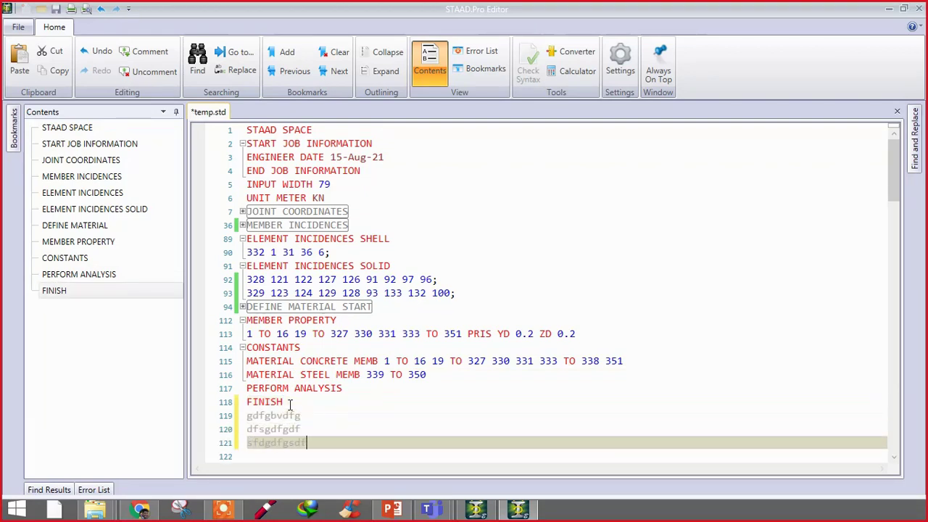
key(Return)
text(sdfgsdfgv)
key(Return)
text(uni)
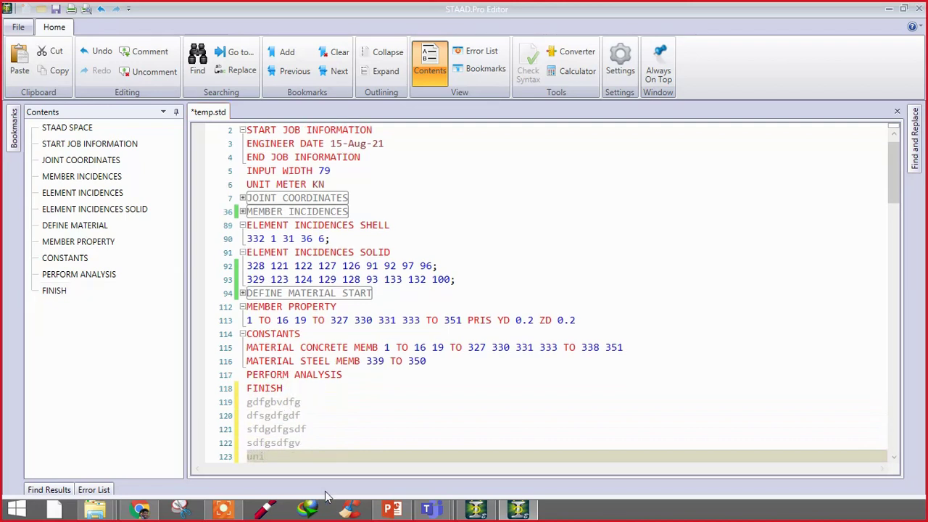
drag(284, 459, 248, 403)
key(BackSpace)
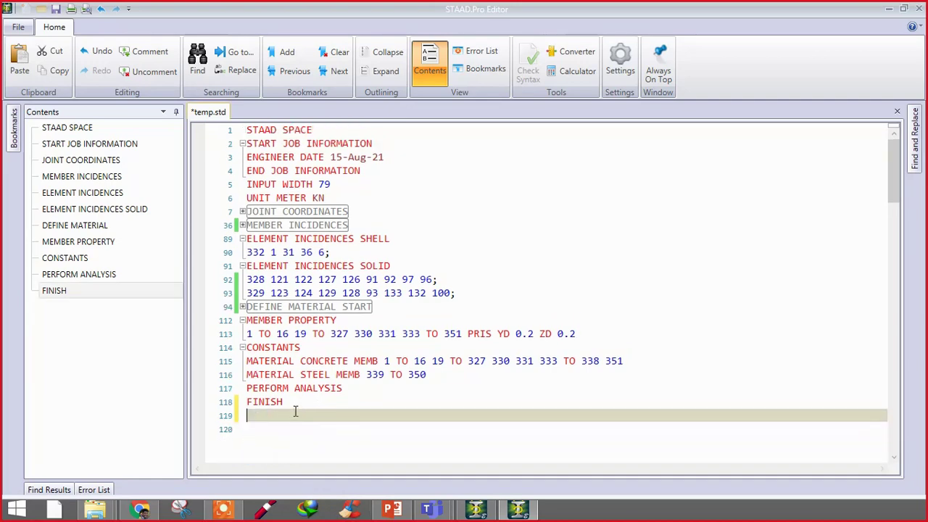
Step: Save and close the temp.std command file, reopen it to locate the line of the first listed warning, and close the editor again
click(920, 8)
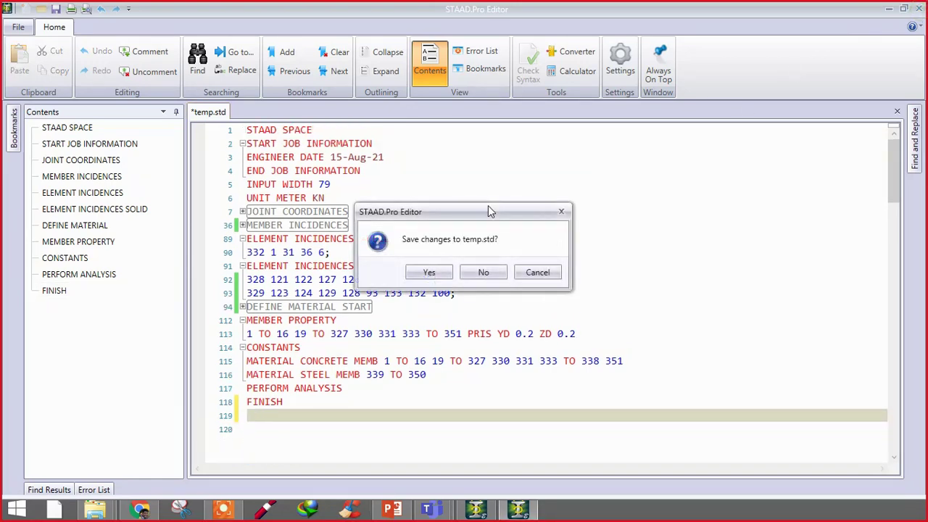
click(428, 272)
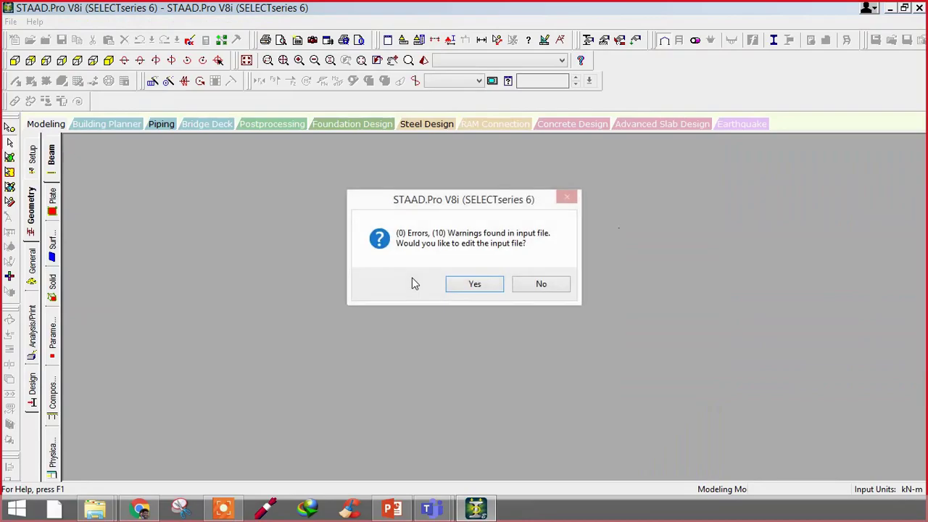
click(457, 284)
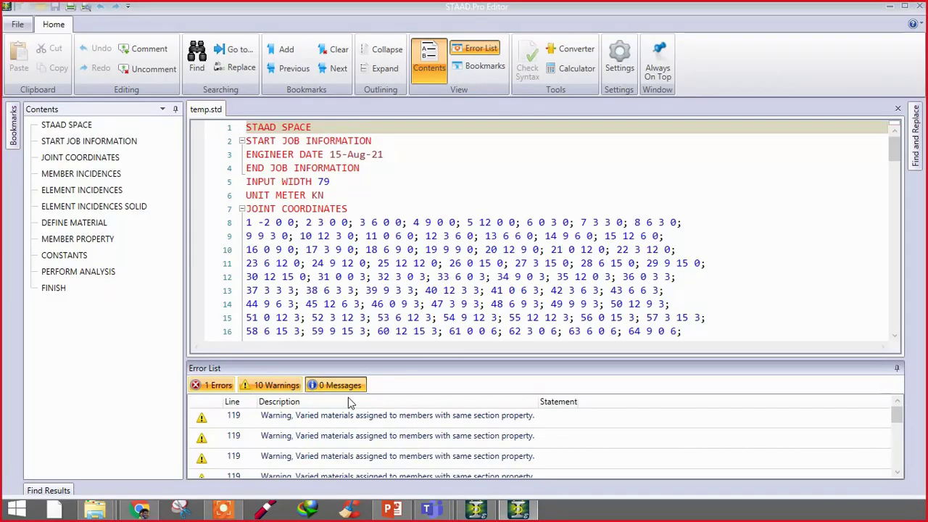
double_click(324, 417)
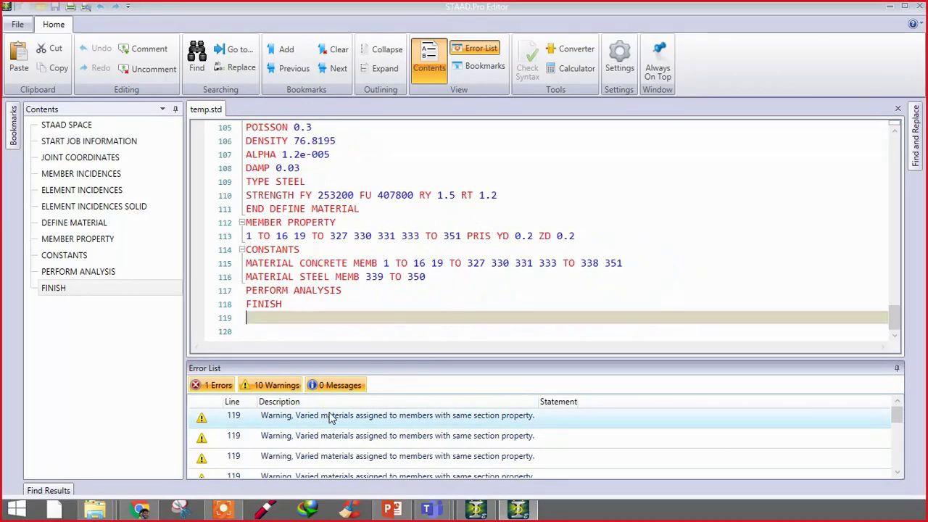
click(919, 6)
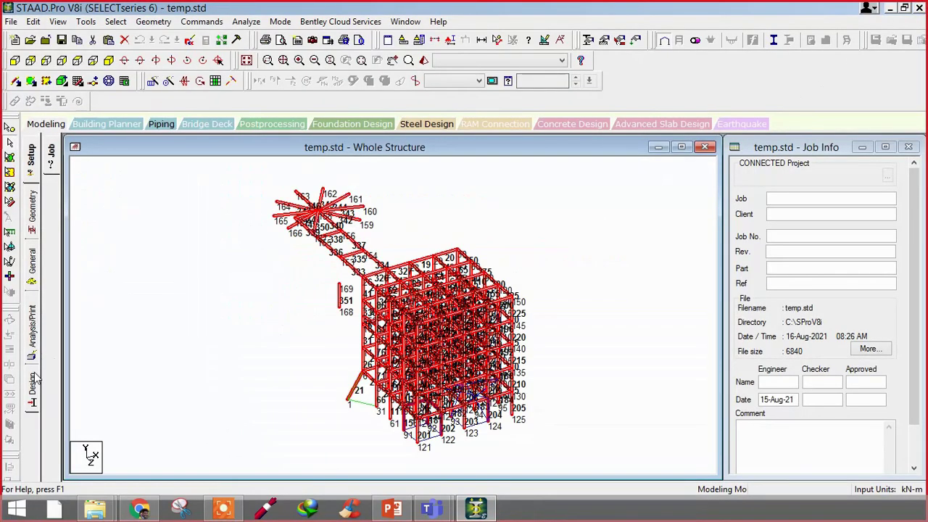
Step: Highlight the members assigned the CONCRETE material in the whole structure
click(33, 275)
click(53, 395)
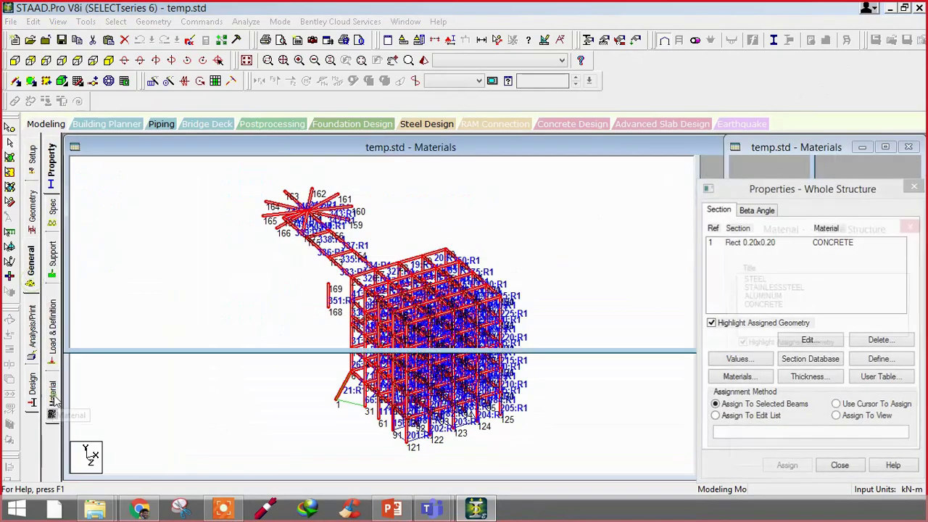
click(774, 305)
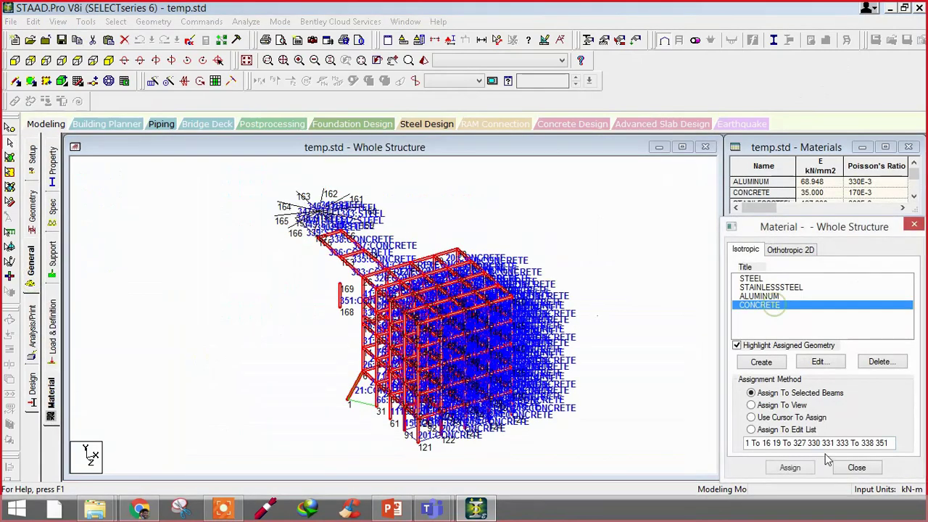
click(789, 467)
click(788, 388)
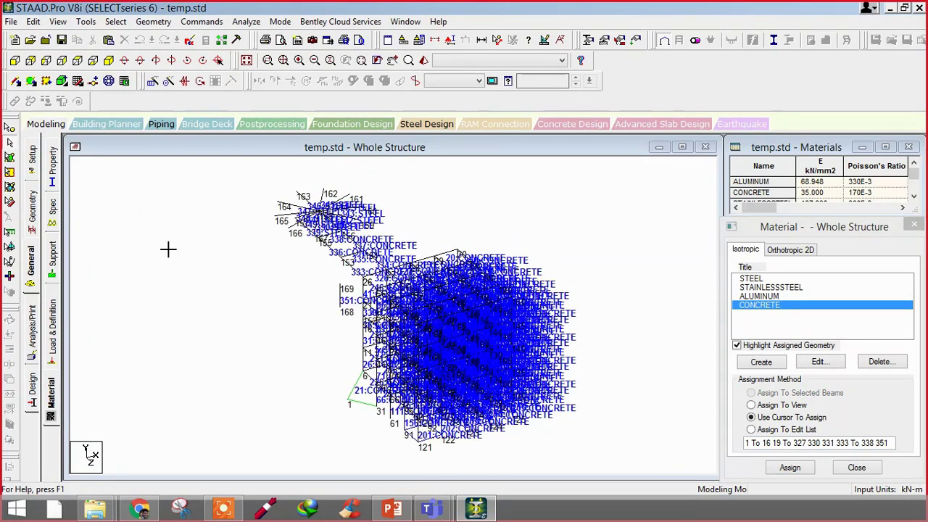
click(23, 122)
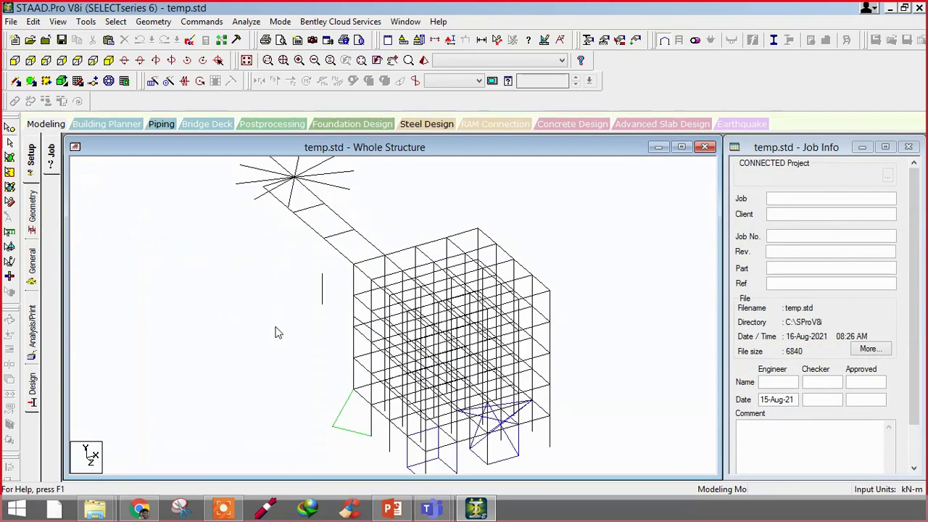
Step: Create primary load case 1 titled "dead" with loading type None
click(31, 274)
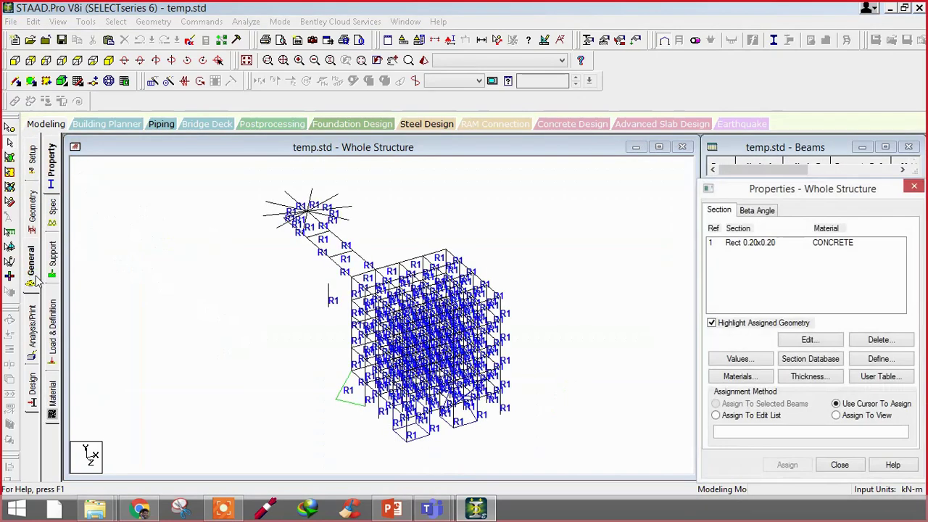
click(52, 335)
click(734, 173)
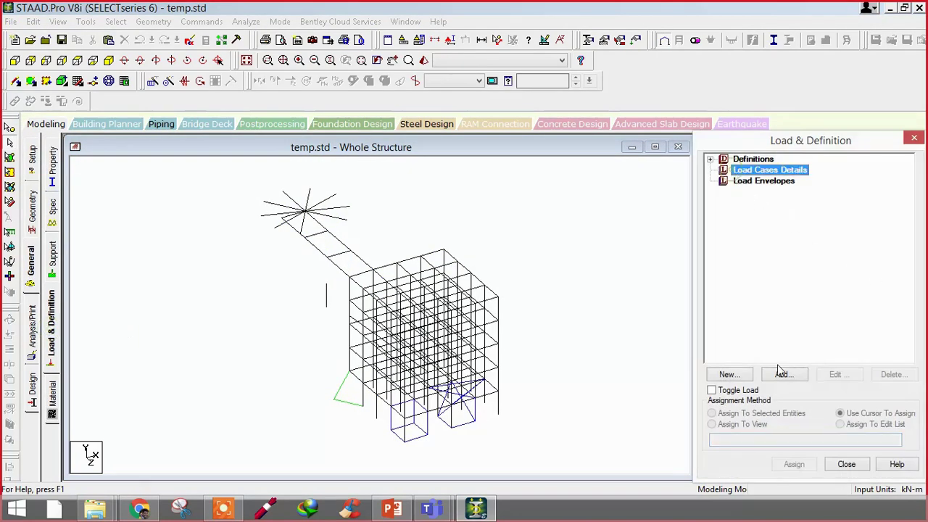
click(734, 375)
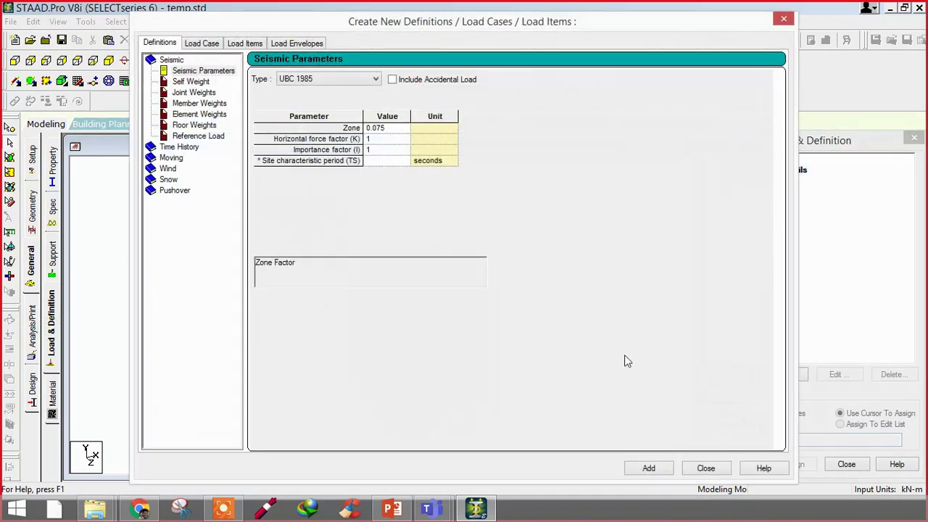
click(200, 42)
drag(376, 175, 275, 174)
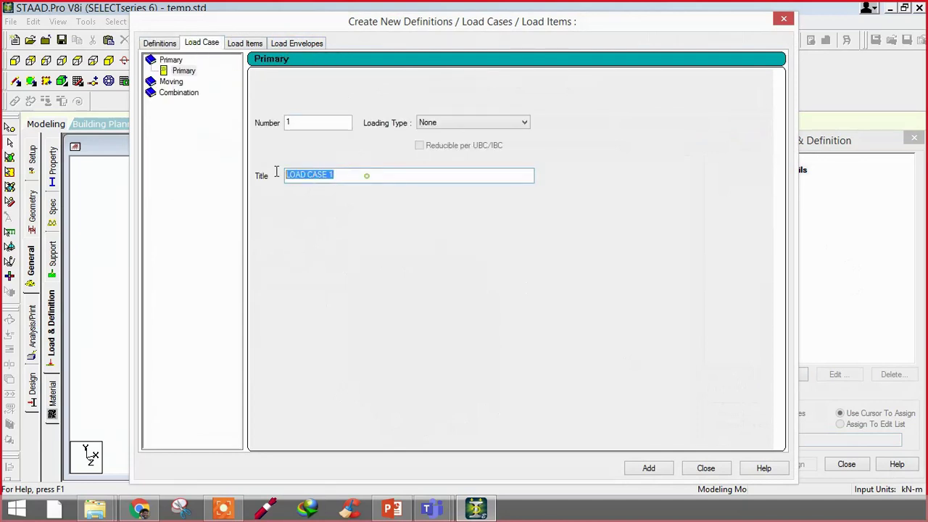
text(dead)
click(649, 468)
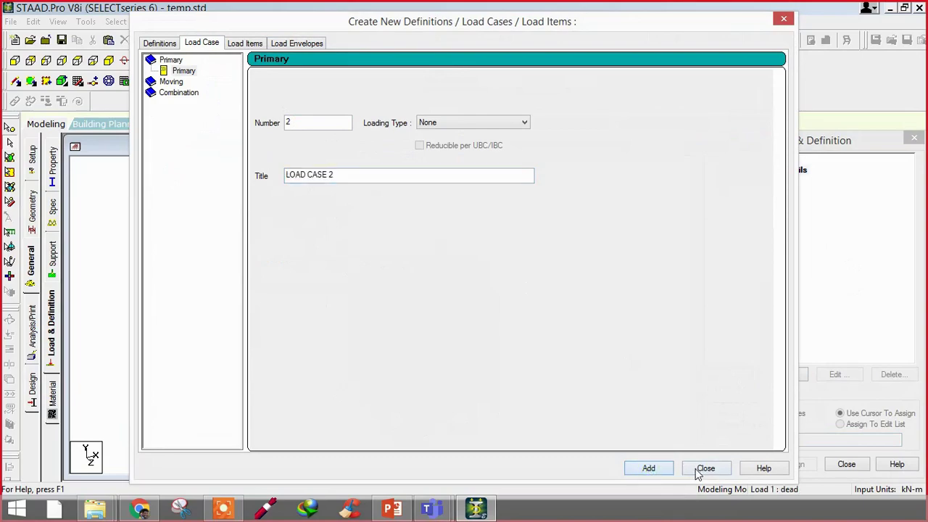
click(699, 470)
Step: Select beam 327 and add a uniform member force of -50 kN/m in the GY direction to the dead load case
scroll(468, 246, up, 5)
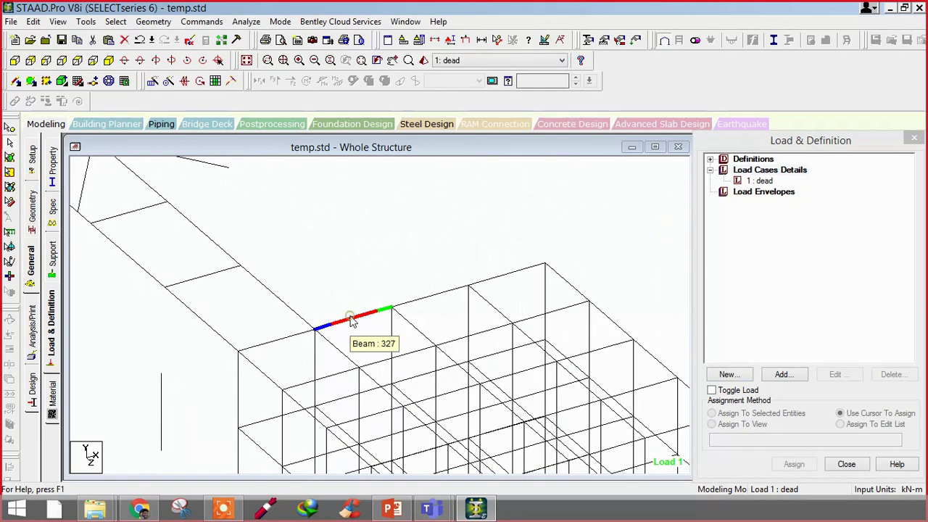
click(352, 320)
click(767, 182)
click(782, 372)
click(177, 85)
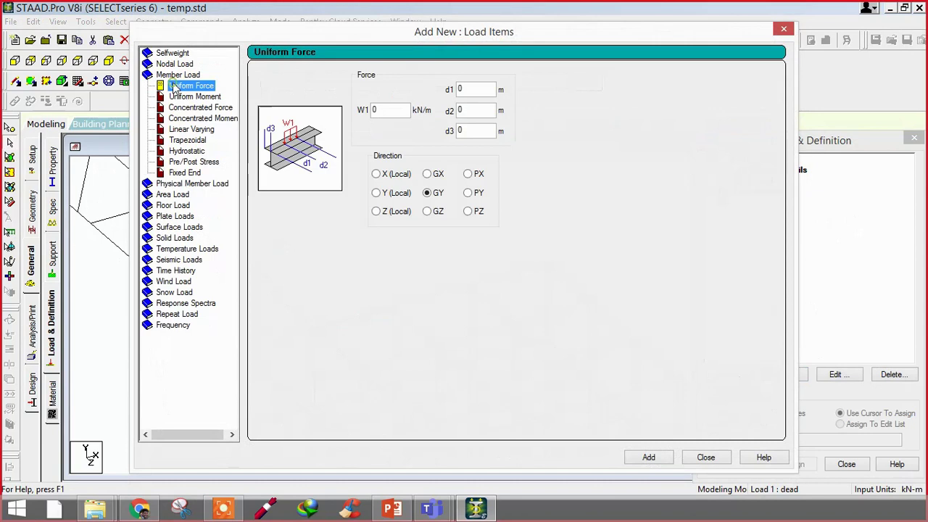
double_click(377, 108)
text(-5)
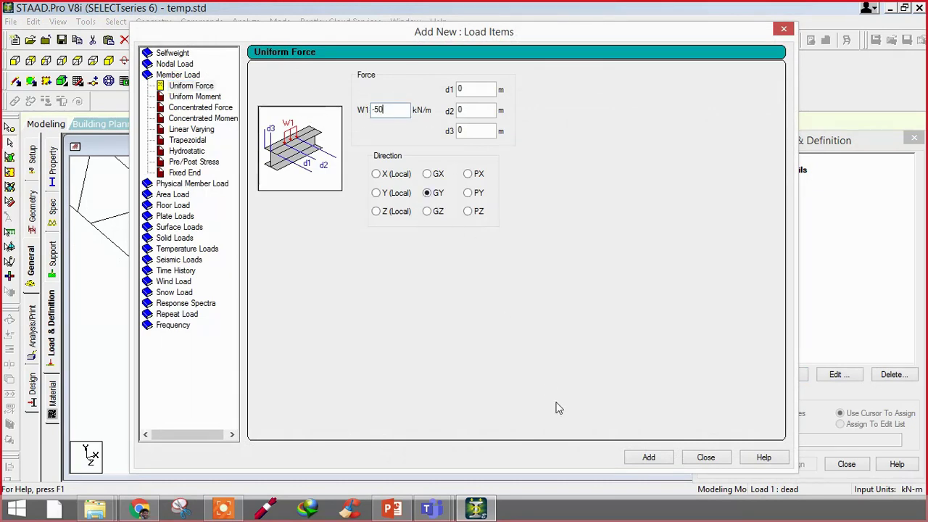
click(646, 457)
click(704, 456)
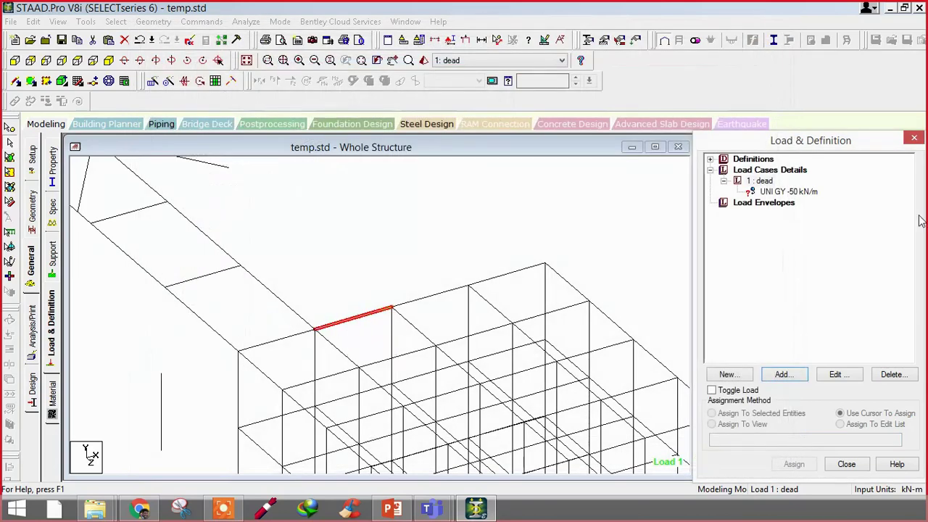
Step: Assign the -50 kN/m uniform load to the selected beam and clear the selection
click(797, 191)
click(749, 413)
click(794, 464)
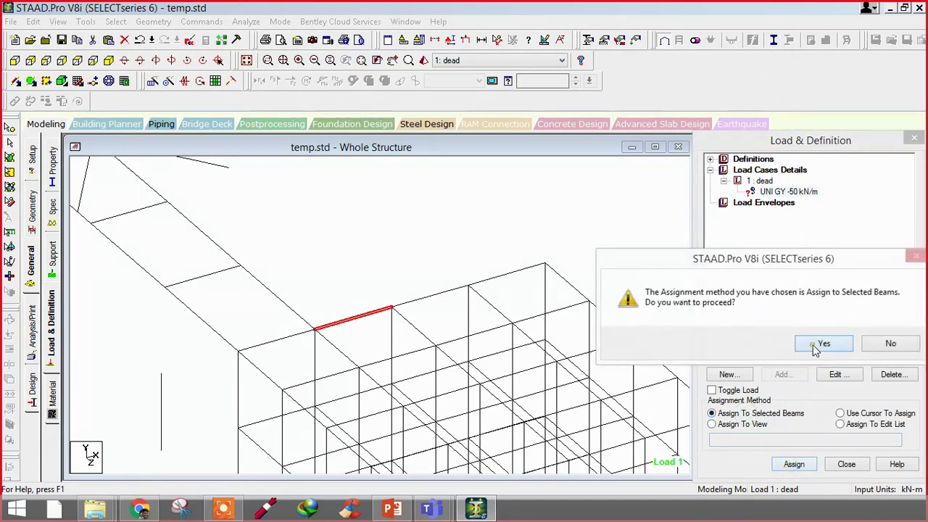
click(760, 344)
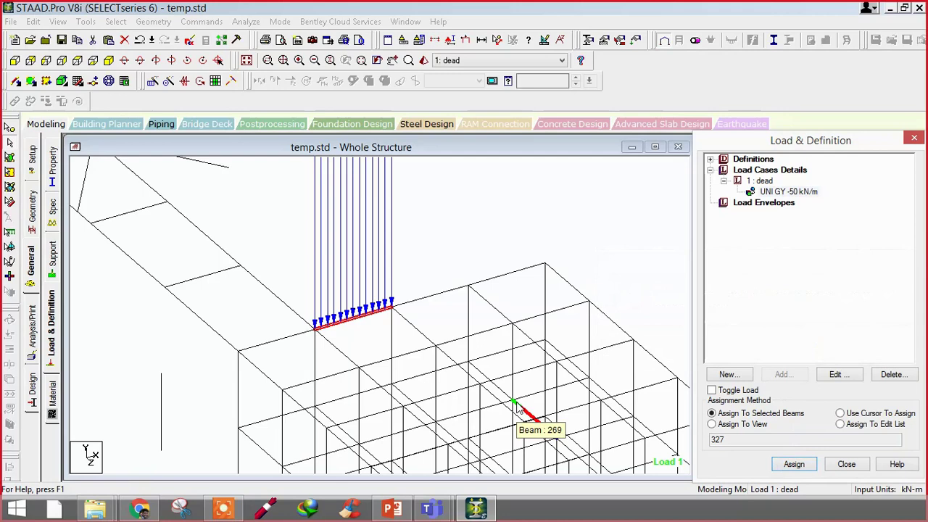
click(518, 269)
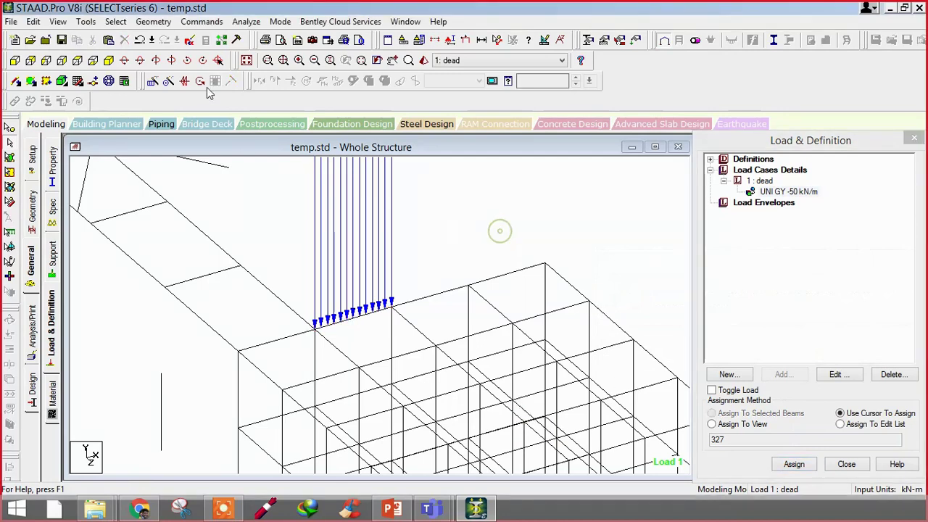
Step: Save the modified structure and open its command file at the LOAD 1 entry
click(190, 41)
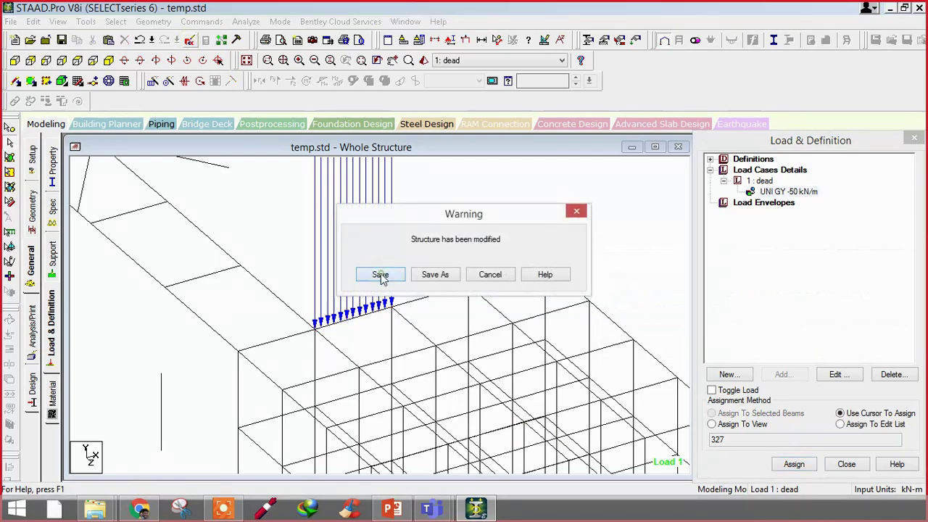
click(381, 272)
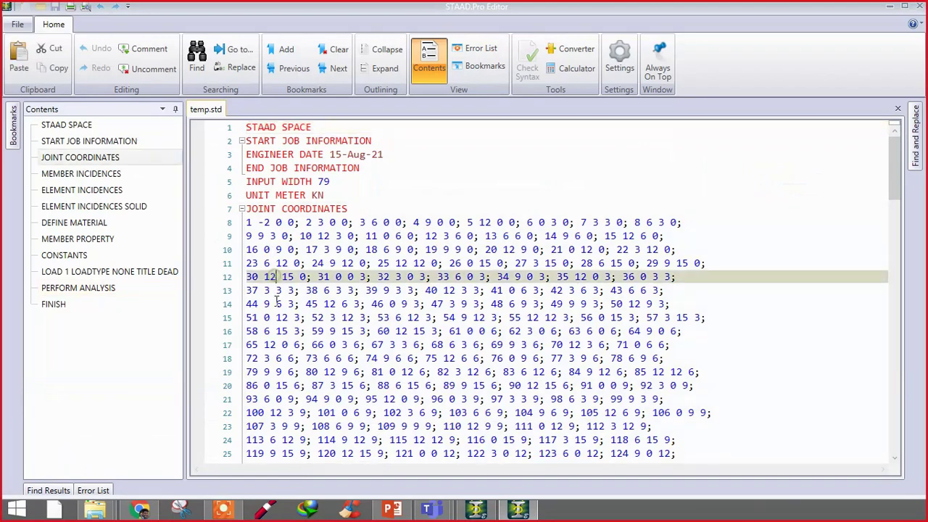
scroll(239, 283, down, 10)
click(137, 272)
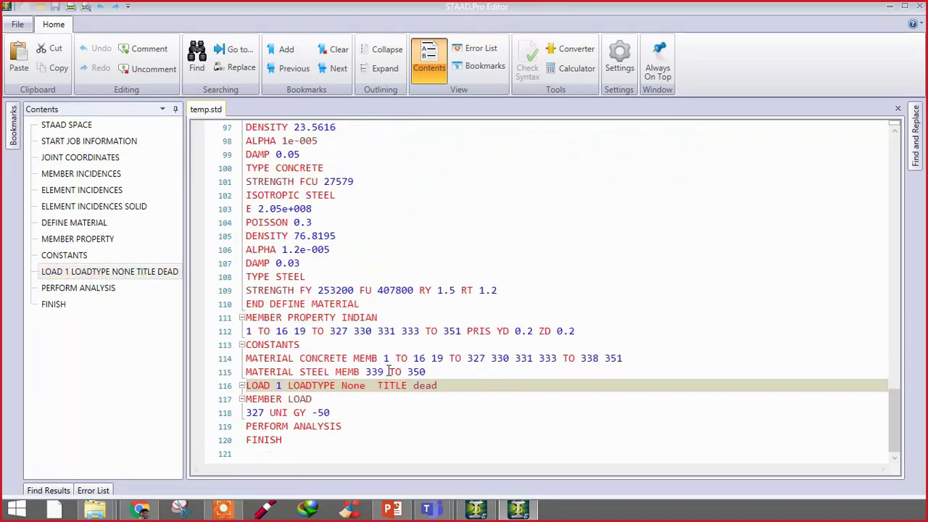
Step: Highlight the load type, the title dead, the MEMBER LOAD command, member number 327 and the -50 value in enlarged text
click(349, 387)
ctrl+scroll(342, 411, up, 3)
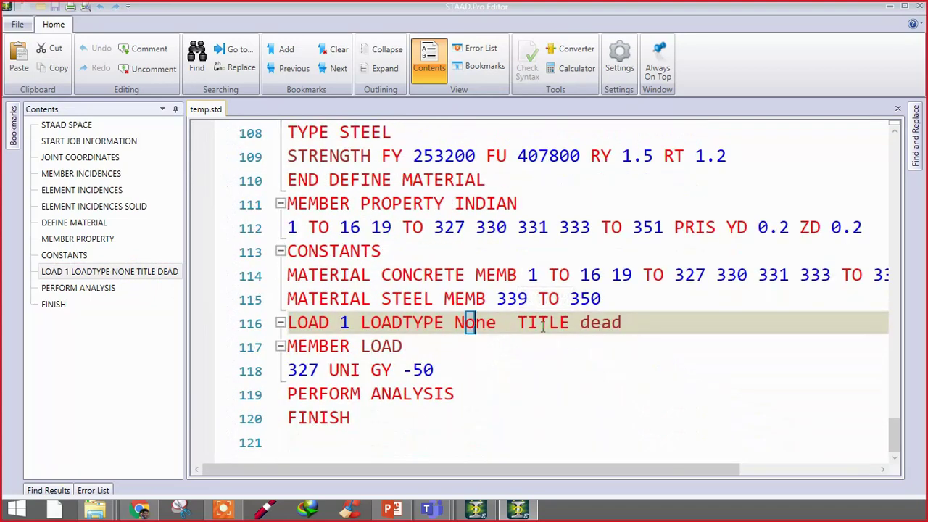
double_click(602, 323)
drag(415, 345, 290, 382)
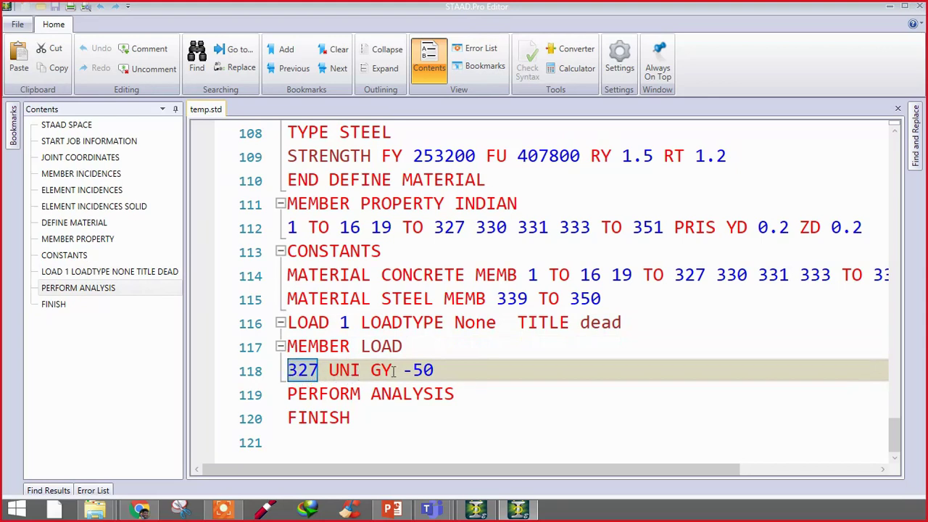
drag(436, 372, 406, 372)
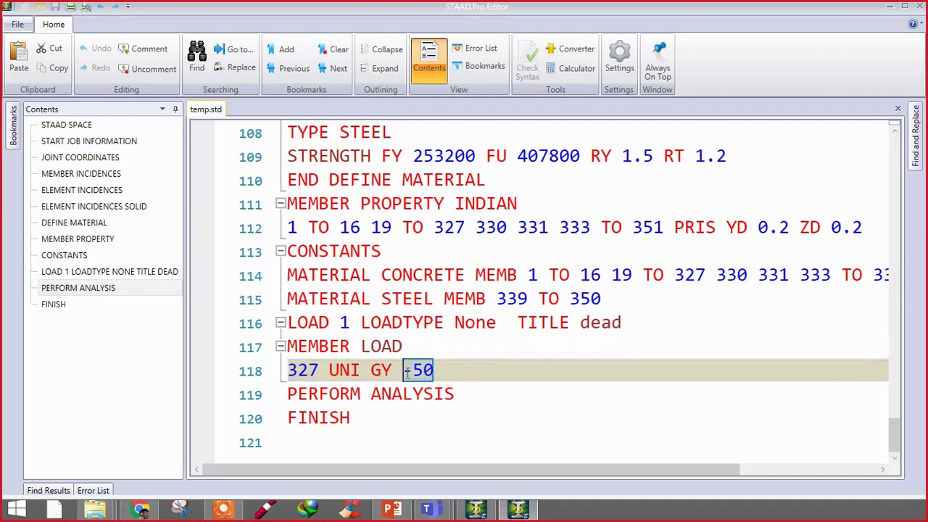
Step: Check the UNIT line at the start of the command file and the load drawn on the model, and return to the member load line
scroll(461, 369, up, 20)
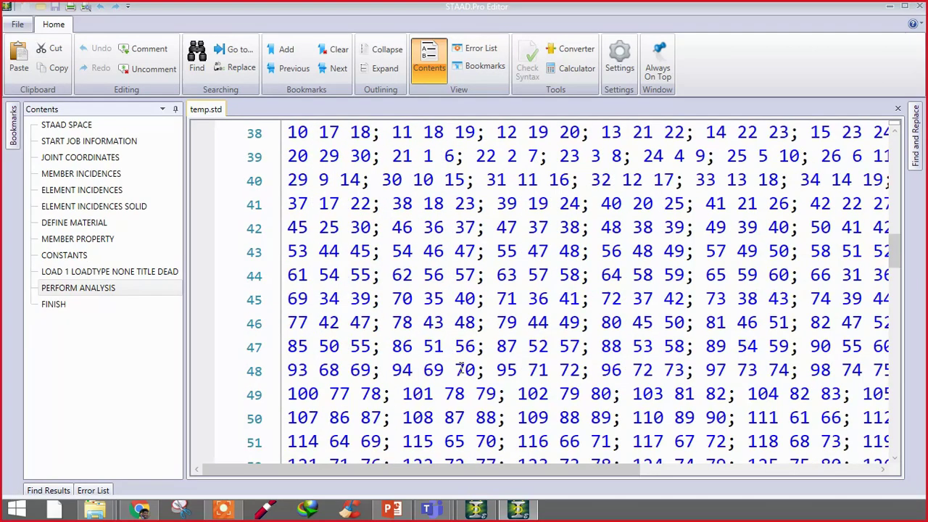
scroll(465, 369, up, 12)
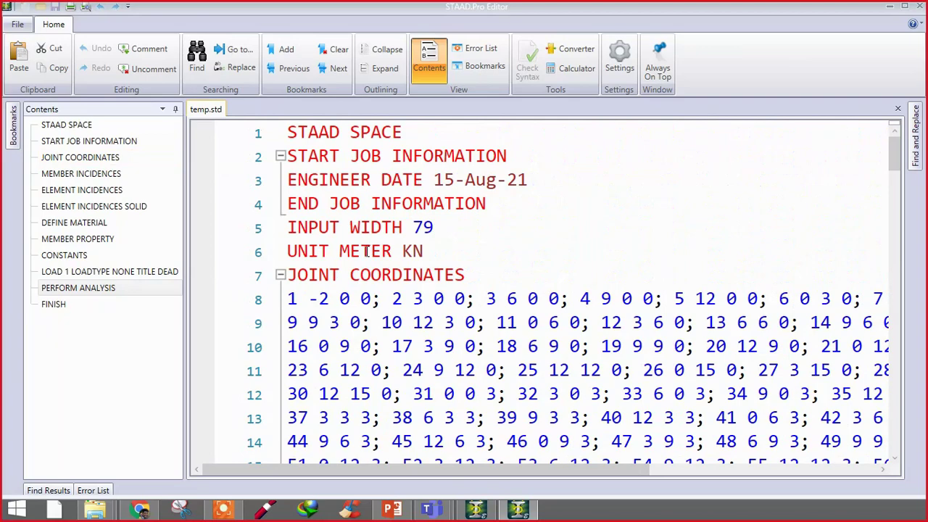
scroll(434, 259, down, 20)
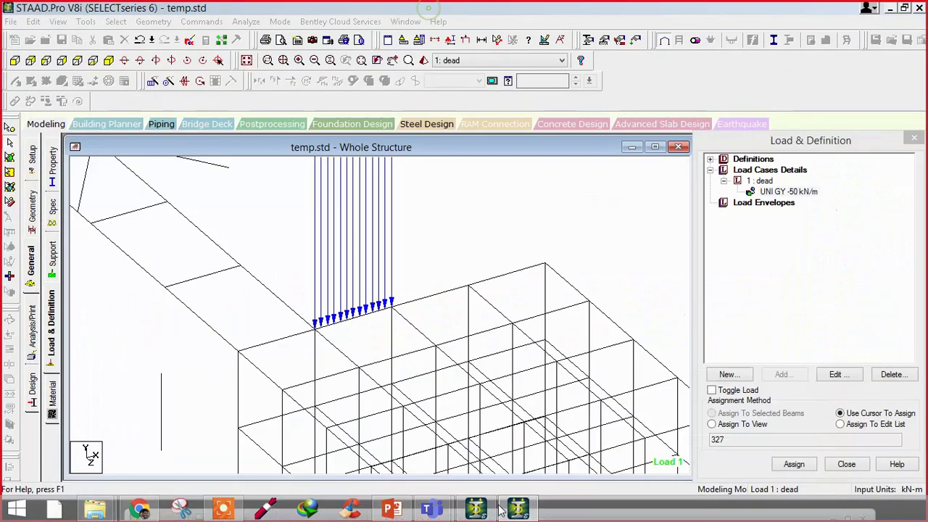
double_click(438, 8)
double_click(365, 379)
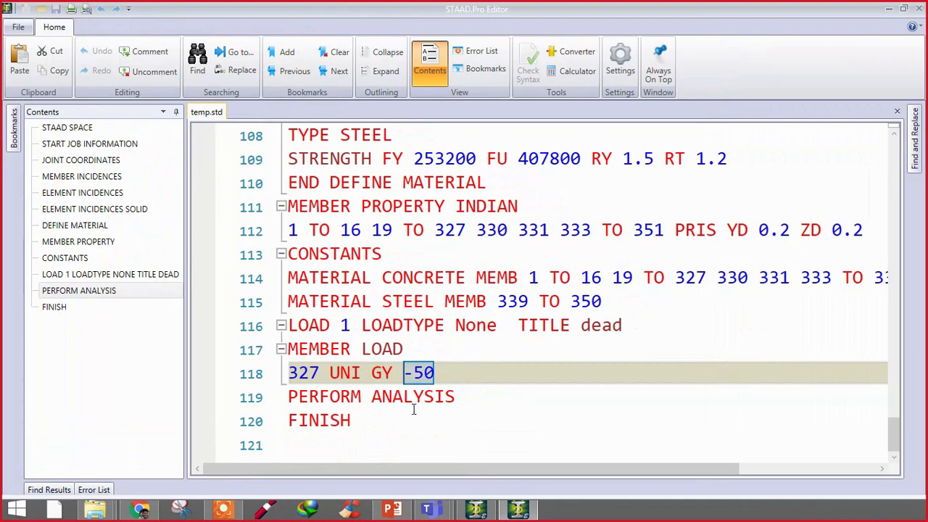
Step: Set the uniform load on member 327 to -75 in the command file, save and close it, and decline further editing
drag(434, 373, 414, 372)
text(75)
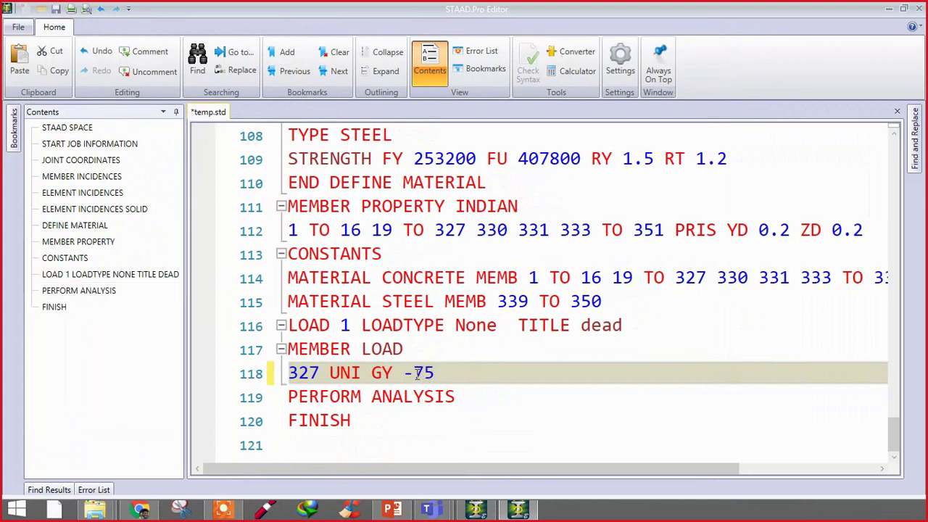
click(919, 8)
click(447, 271)
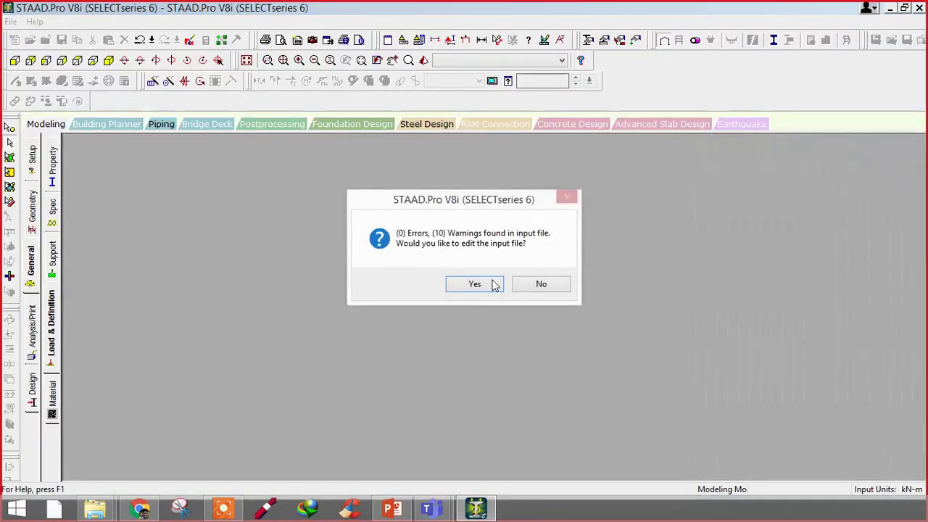
click(549, 284)
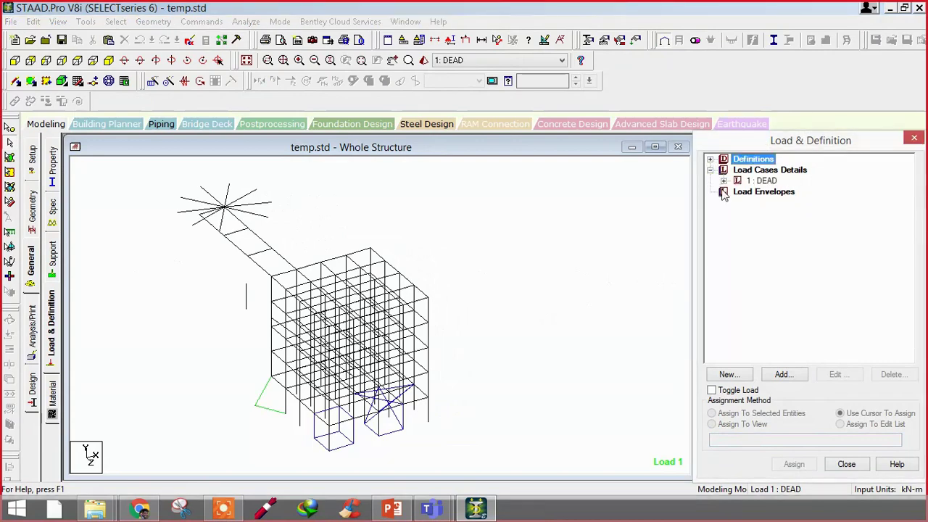
Step: Open the uniform force item under load case DEAD to check its value
click(722, 180)
double_click(769, 191)
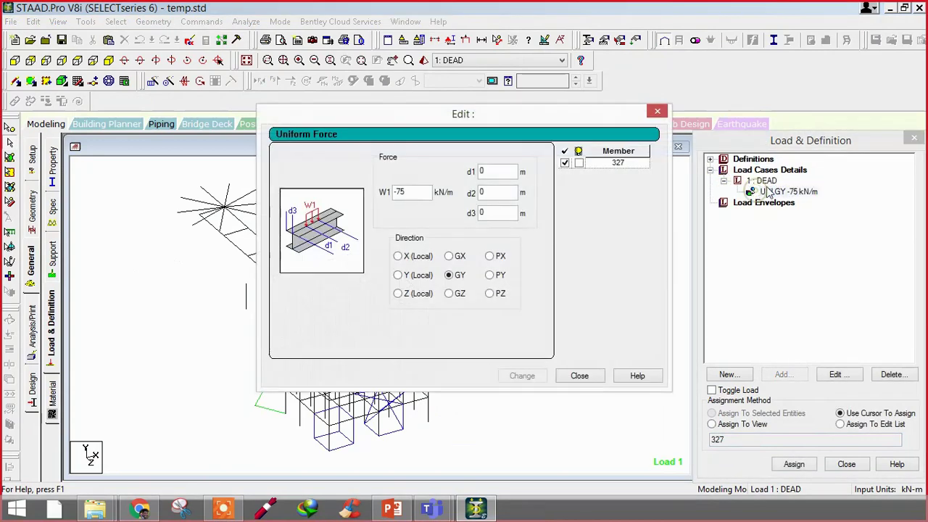
Step: Close the uniform force dialog and open the command file at the LOAD 1 section titled dead
click(579, 376)
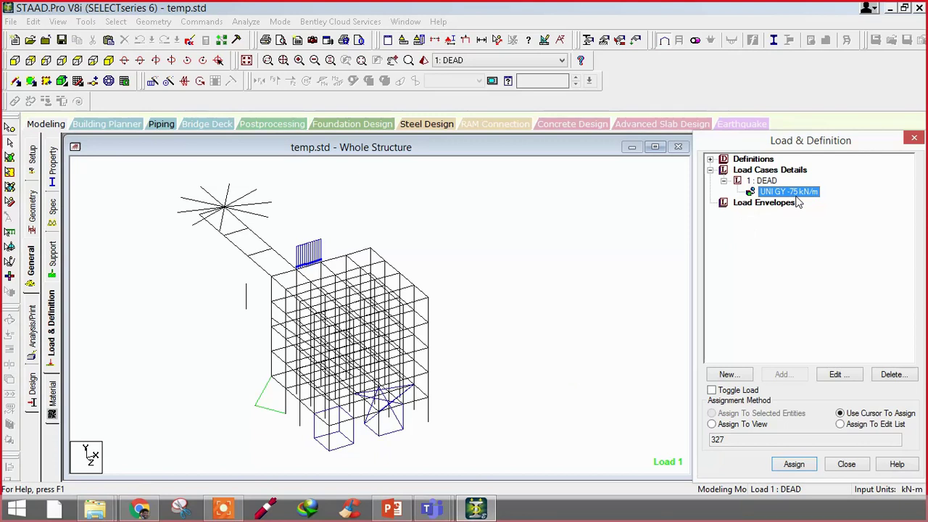
click(298, 272)
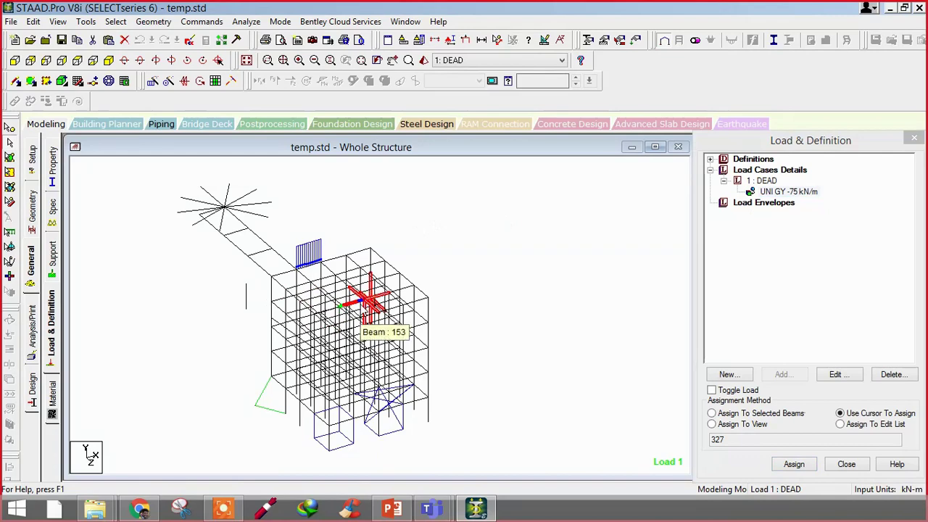
click(189, 39)
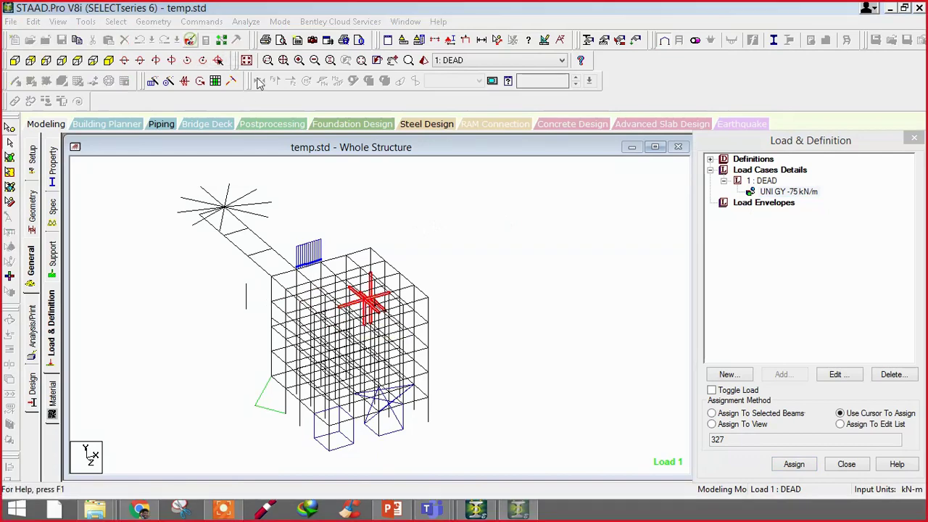
scroll(662, 290, down, 20)
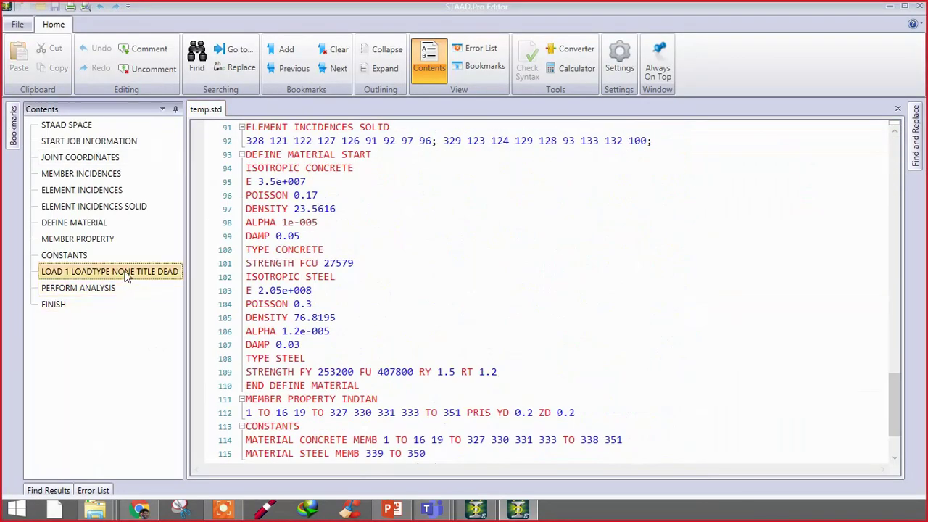
click(128, 273)
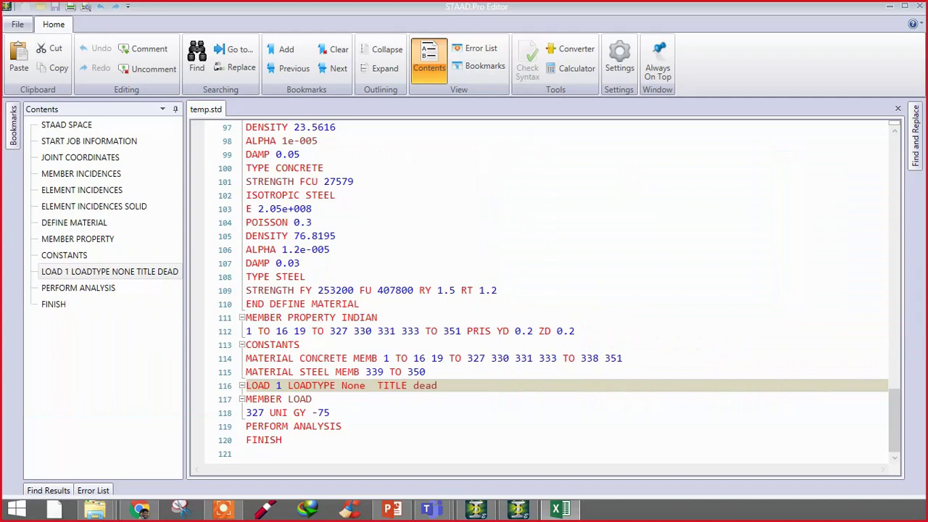
Step: Switch to the 38867292-Design-Cal.xls workbook in Excel, enable its content and view the footing design on sheet G-I
click(401, 304)
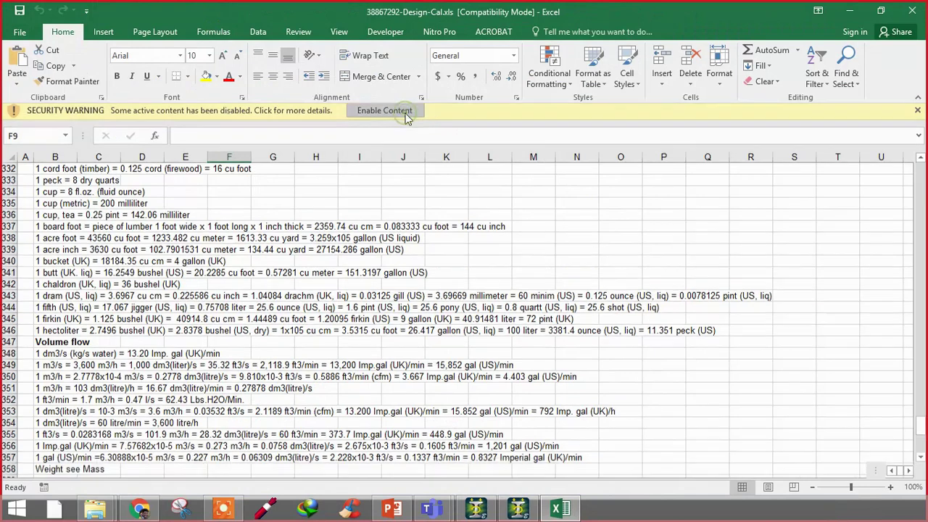
click(403, 112)
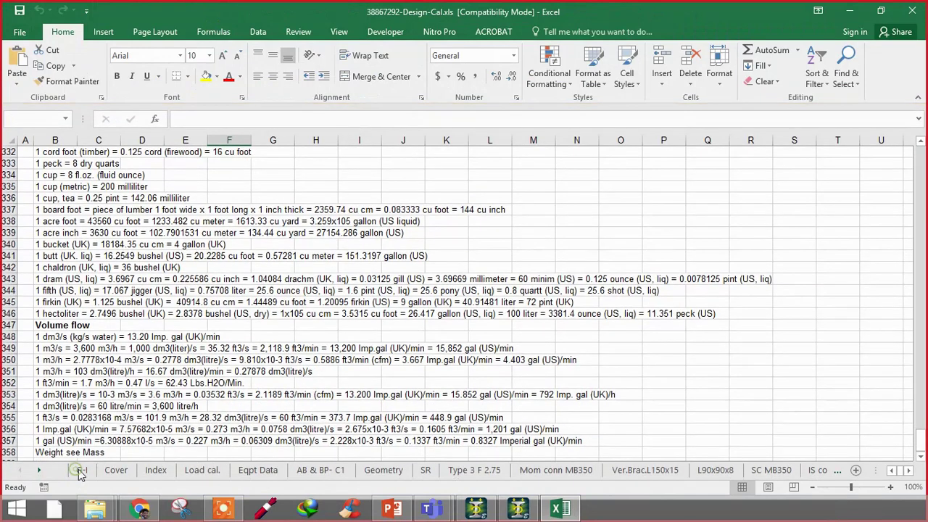
click(419, 304)
click(82, 471)
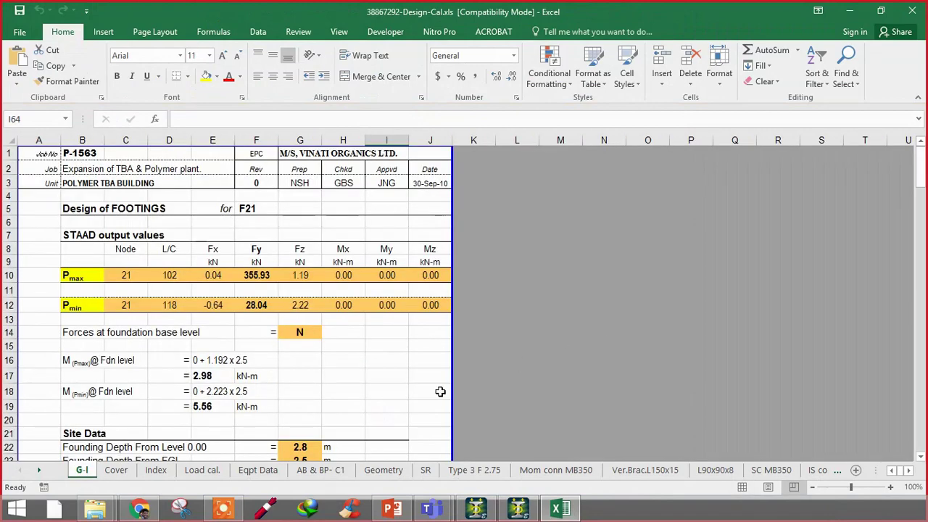
click(586, 373)
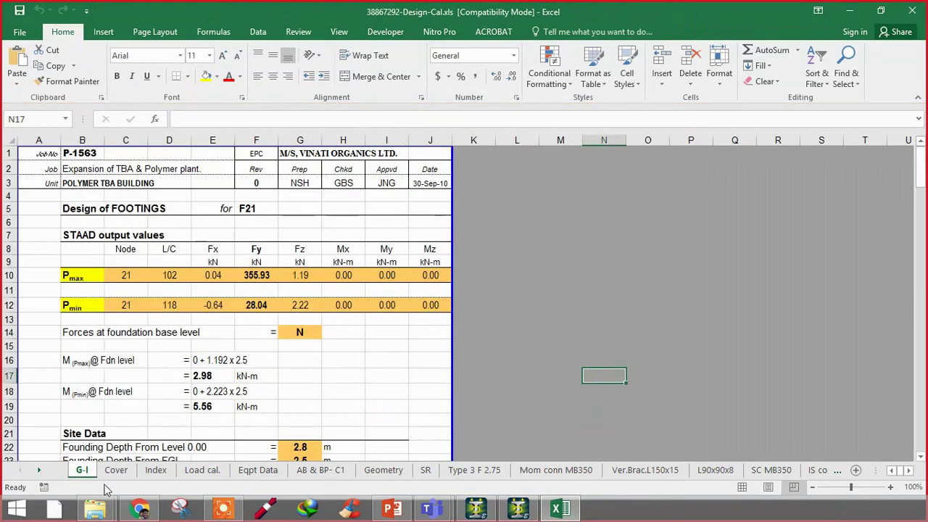
click(714, 339)
scroll(713, 345, down, 10)
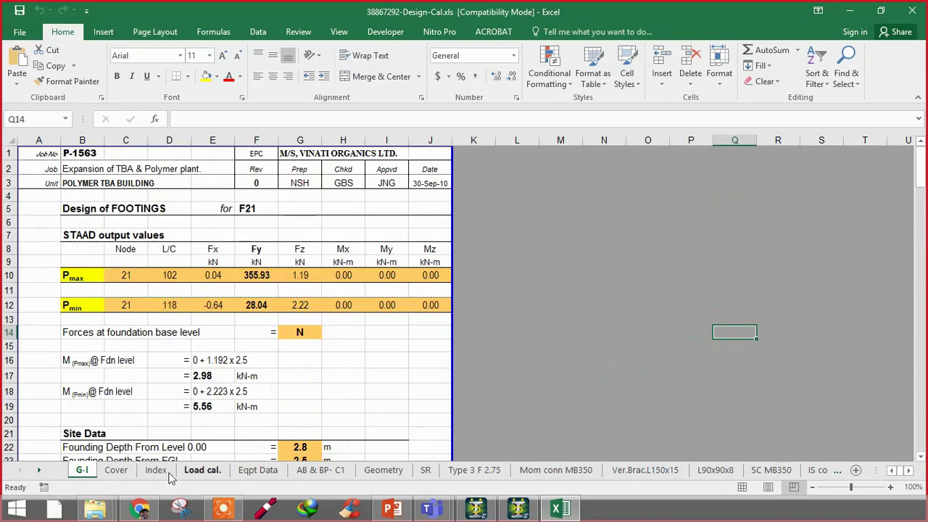
Step: Look through the Cover, Index, Load cal., Eqpt Data and AB & BP- C1 sheets of the design workbook
click(116, 470)
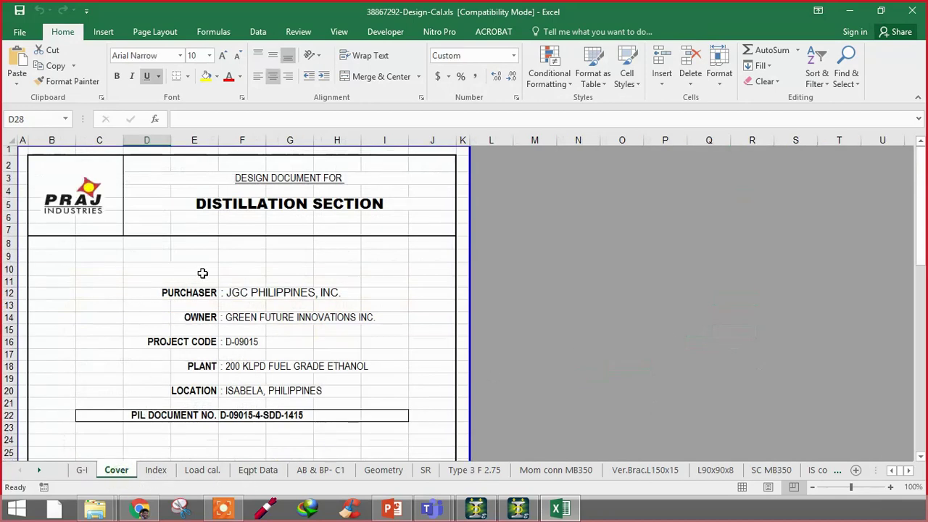
scroll(228, 326, down, 3)
scroll(217, 342, down, 3)
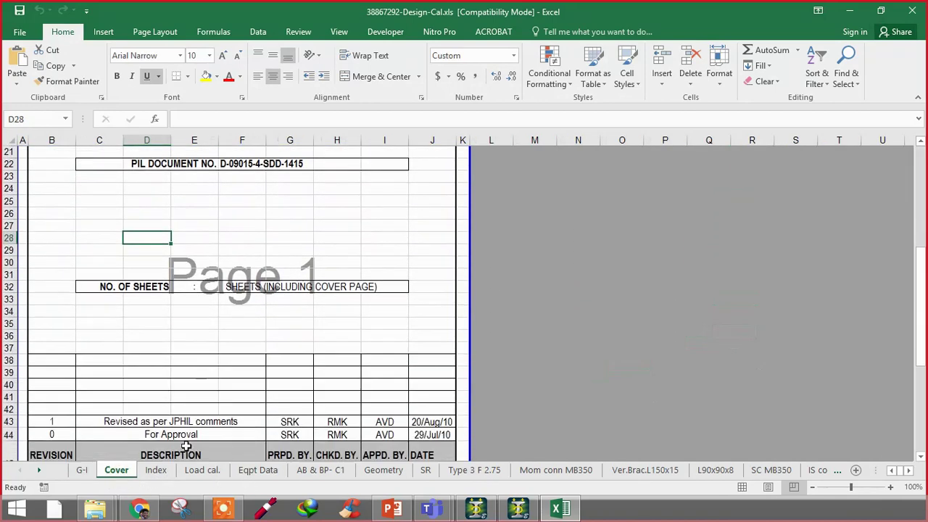
click(155, 470)
click(203, 470)
scroll(243, 409, down, 7)
scroll(243, 409, up, 7)
click(261, 470)
click(317, 469)
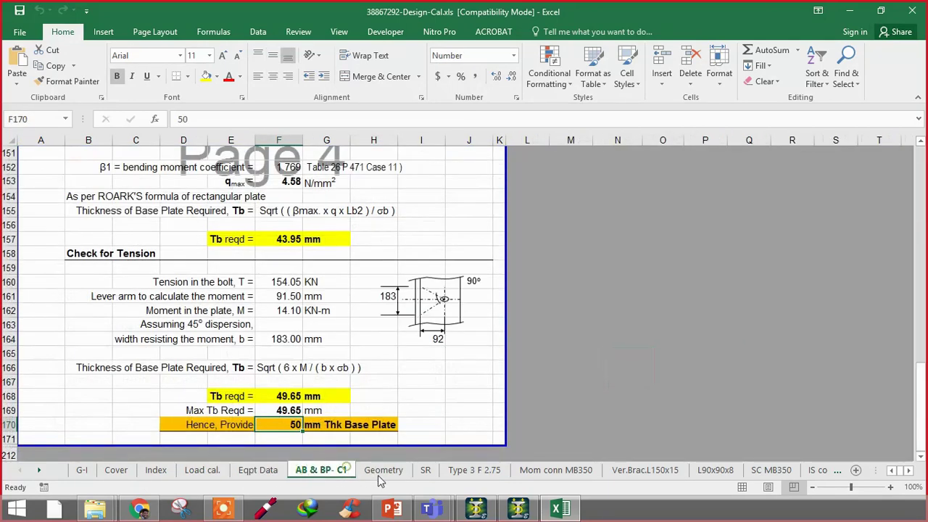
Step: Examine the structure views on the Geometry sheet and return to the equipment data summary on the Eqpt Data sheet
click(383, 470)
click(479, 470)
click(383, 470)
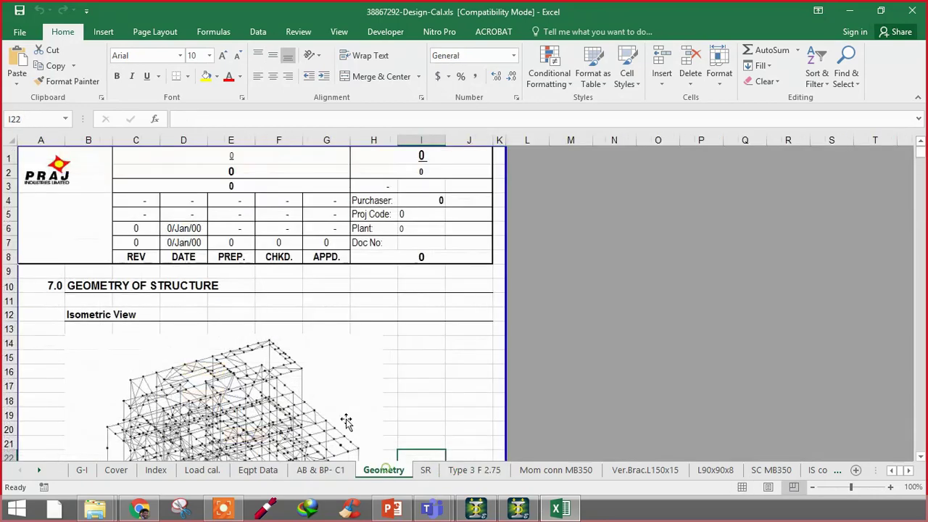
scroll(319, 327, down, 13)
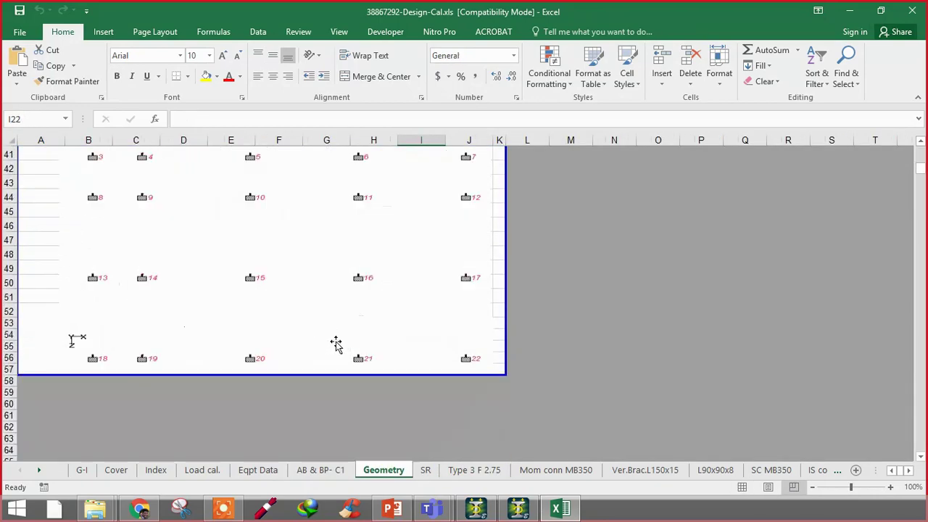
click(327, 470)
click(262, 470)
scroll(289, 395, down, 2)
scroll(290, 395, up, 2)
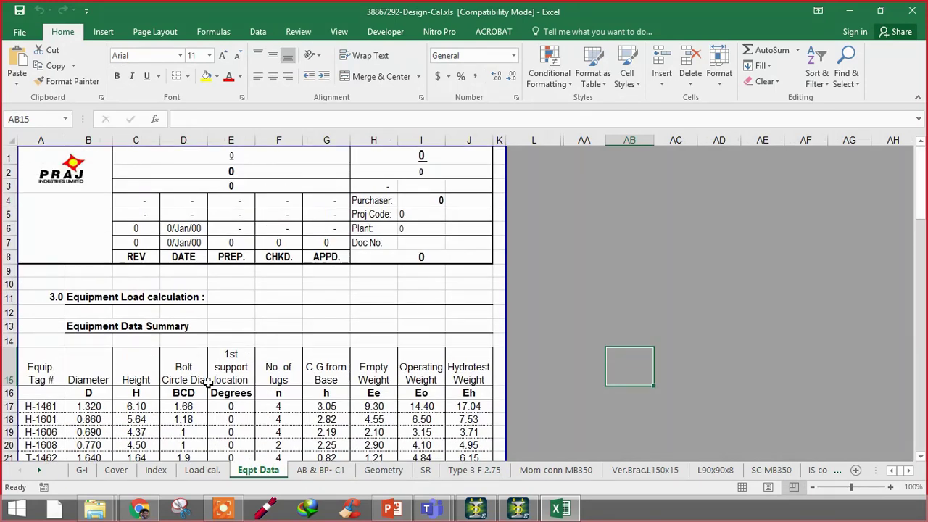
Step: Select cells AA16 to AA32 beside the equipment data table and bring up their editing options
click(601, 375)
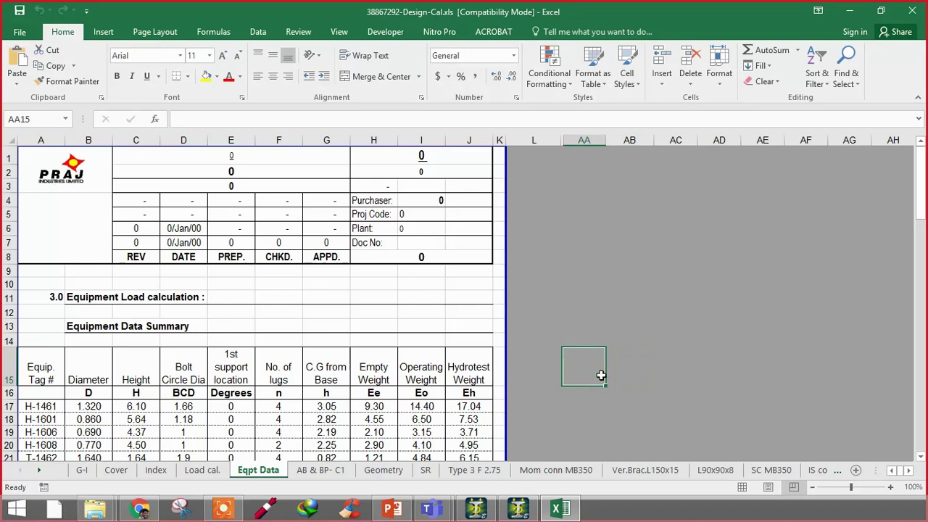
click(591, 392)
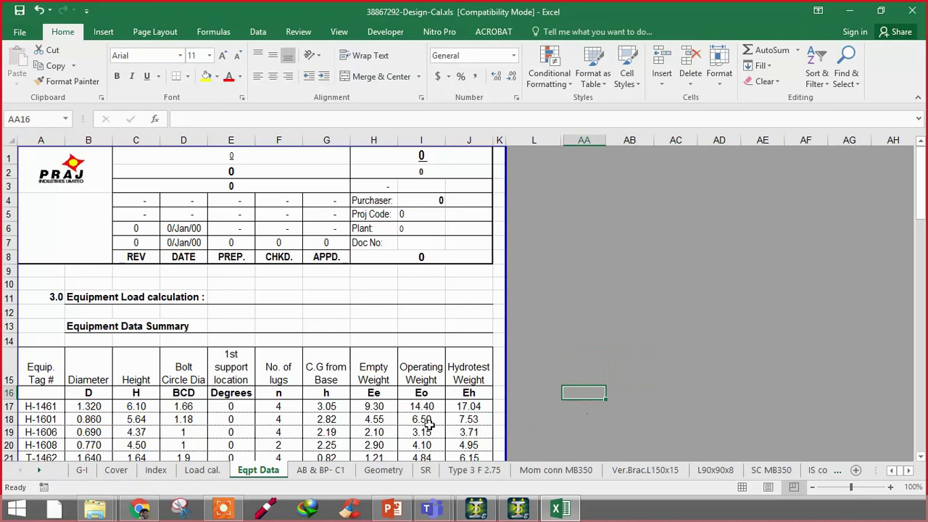
drag(594, 398, 601, 360)
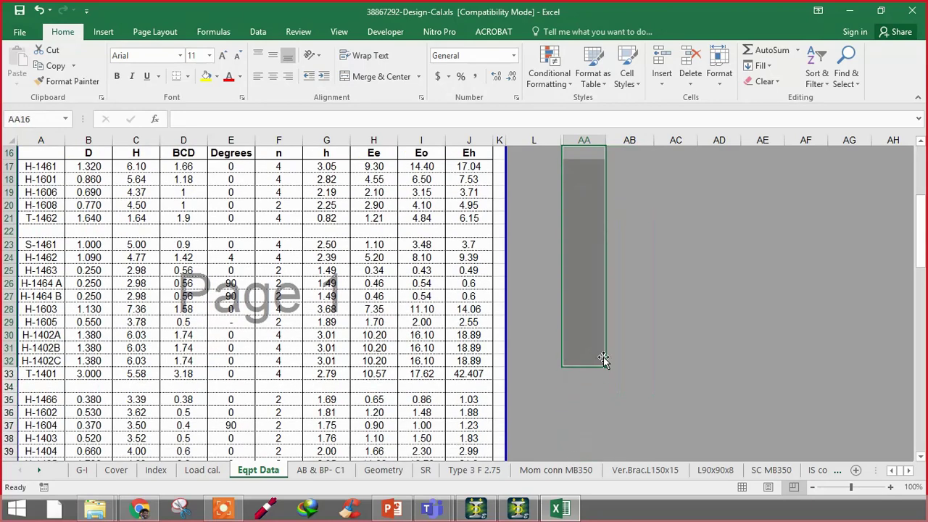
scroll(573, 333, up, 3)
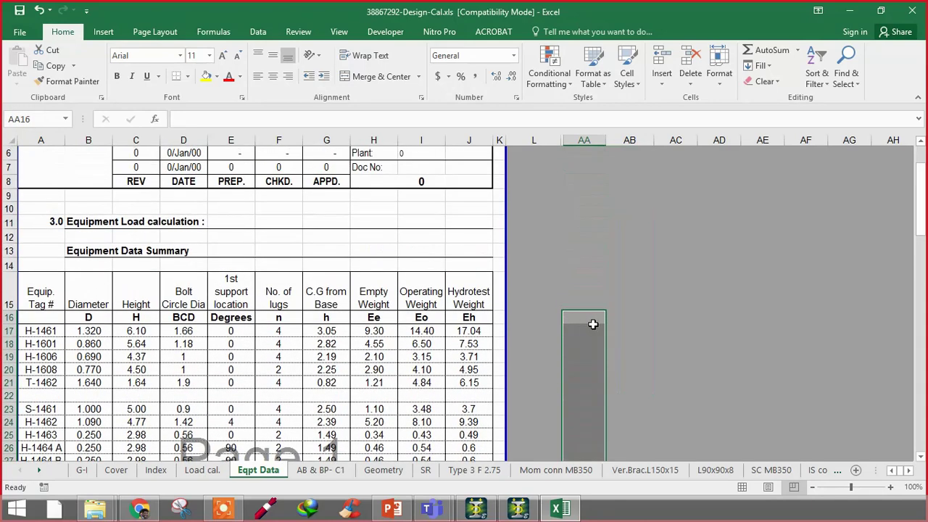
scroll(592, 322, down, 3)
right_click(579, 254)
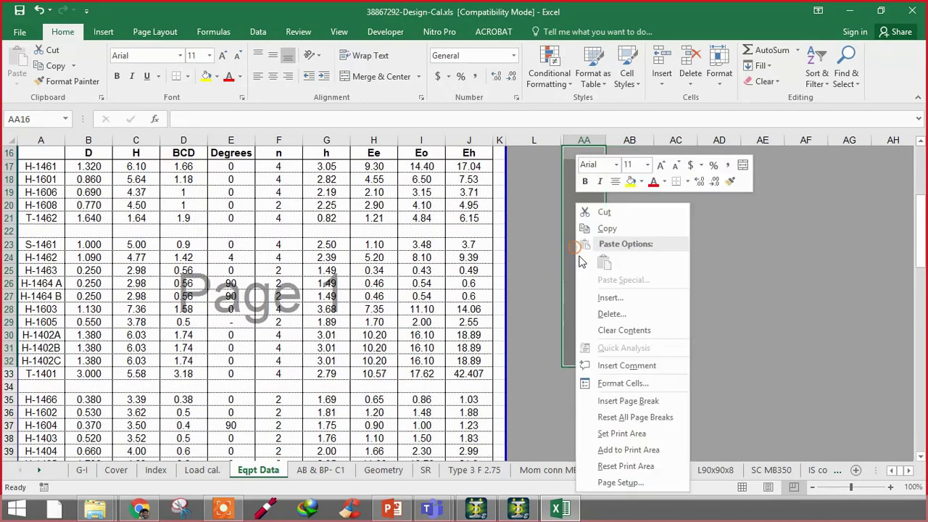
Step: Switch to the STAAD.Pro Editor, highlight the member load line 327 UNI GY -75, and minimize the editor
click(519, 510)
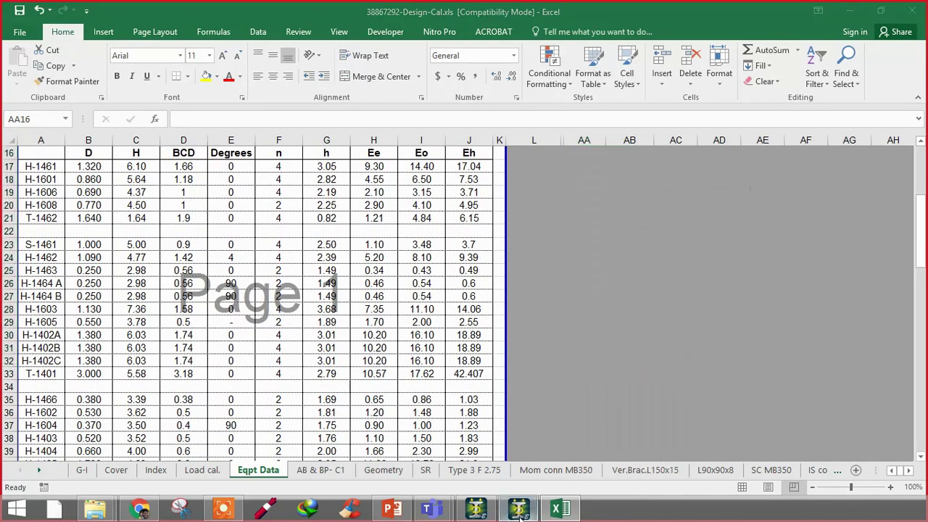
click(332, 413)
drag(330, 413, 246, 413)
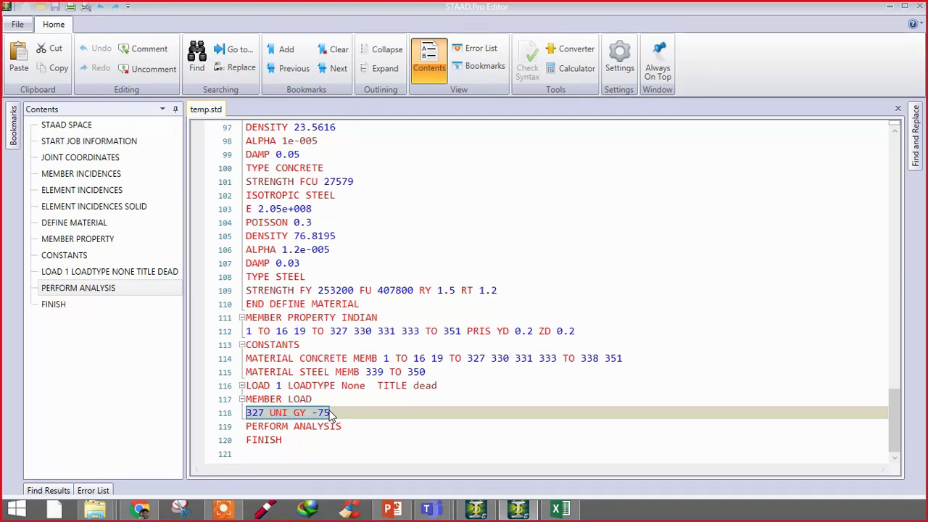
click(889, 6)
Step: Look through the workbook's sheets from AB & BP- C1 to SC MB350 and return to the STAAD.Pro model
click(323, 470)
click(405, 471)
click(426, 470)
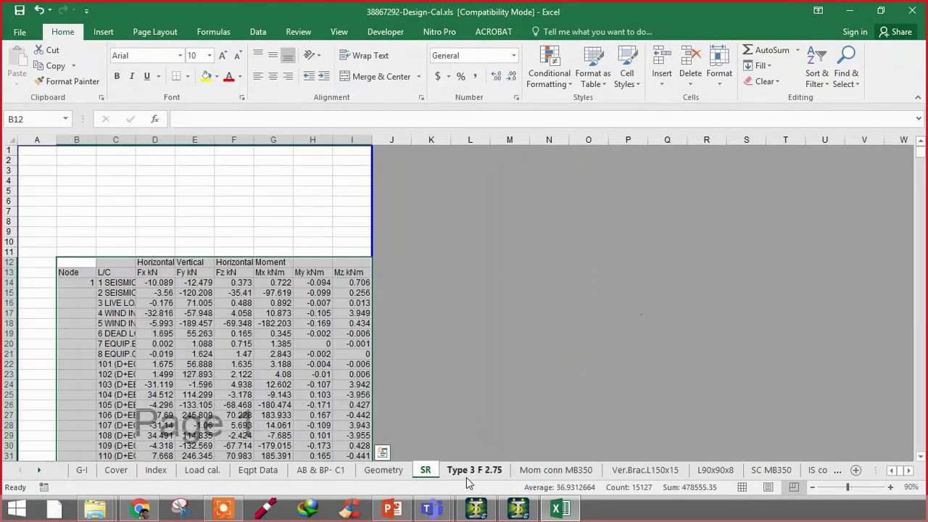
click(468, 470)
click(551, 470)
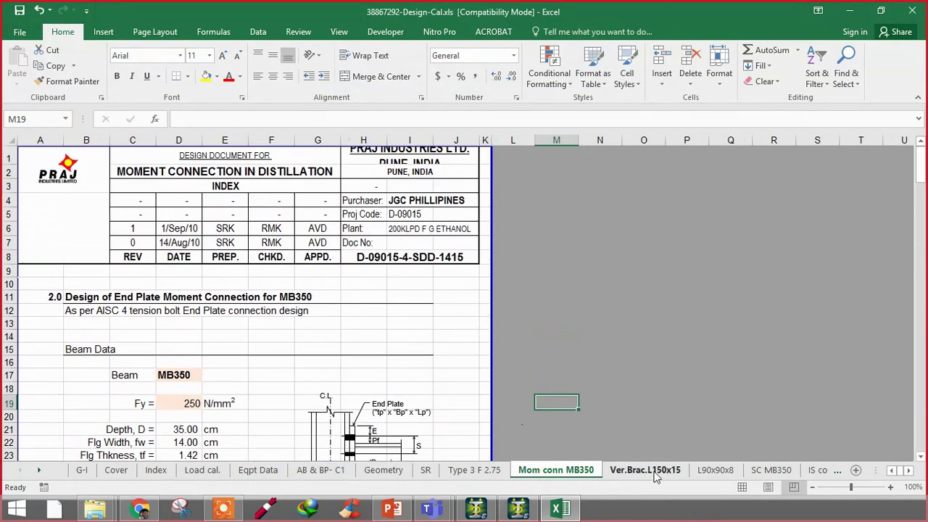
click(644, 470)
click(712, 471)
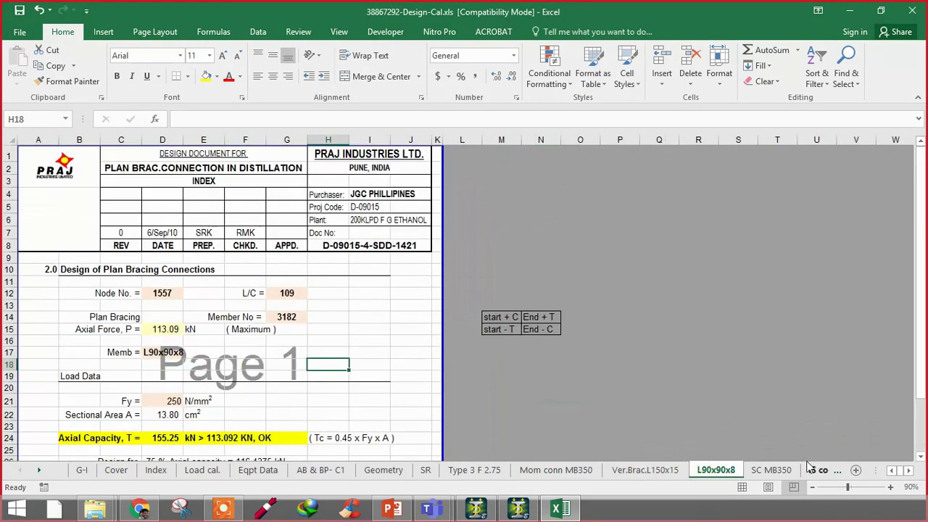
click(775, 469)
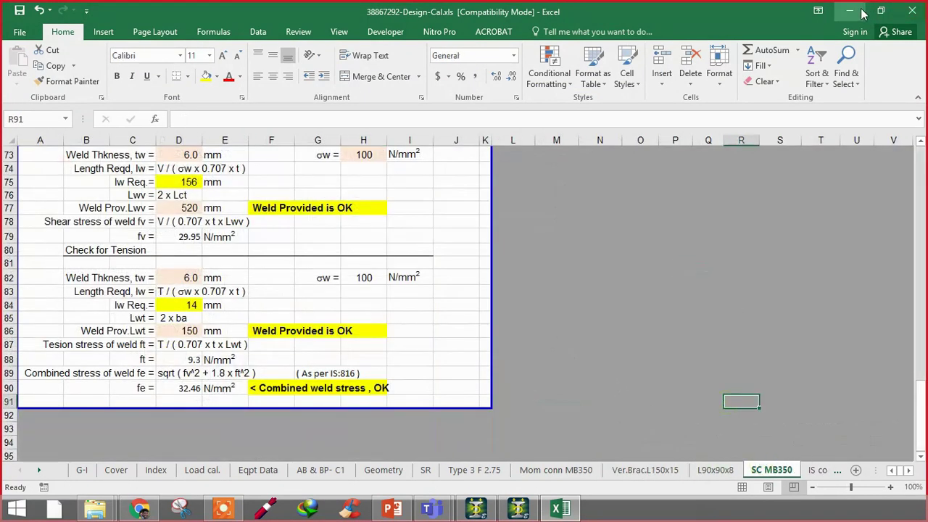
click(850, 12)
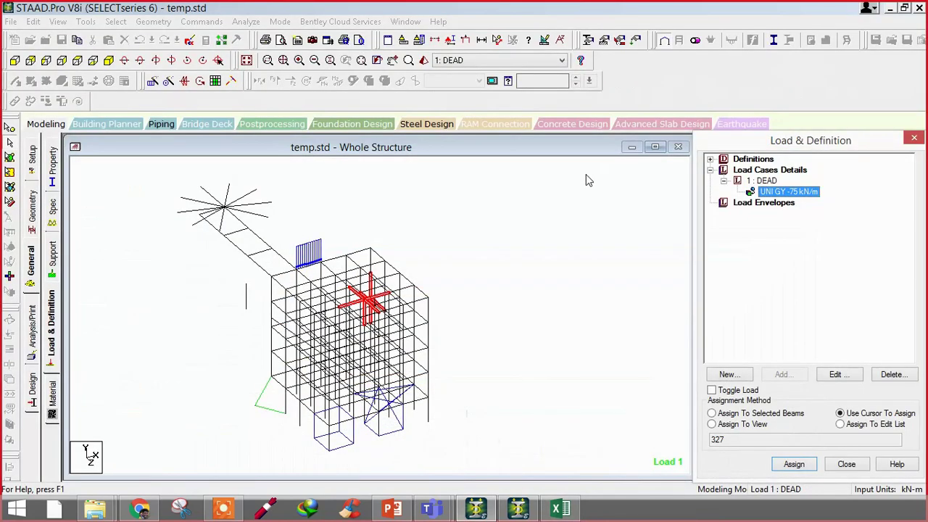